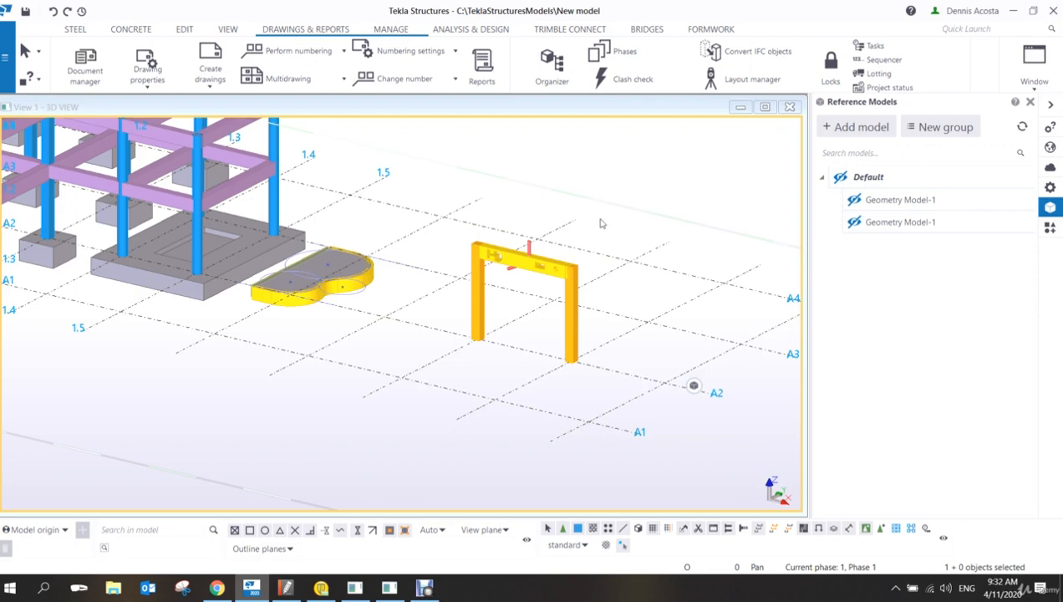
Step: Place one concrete pad footing at the outermost grid intersection on gridline A1, in front of the portal frame
scroll(305, 354, up, 4)
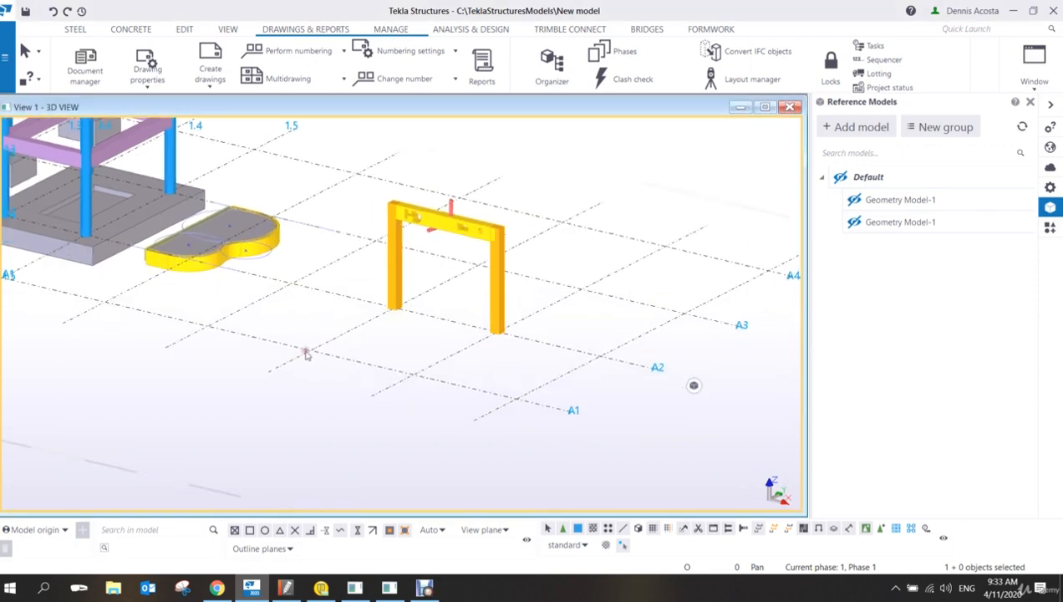
scroll(307, 352, up, 1)
click(130, 30)
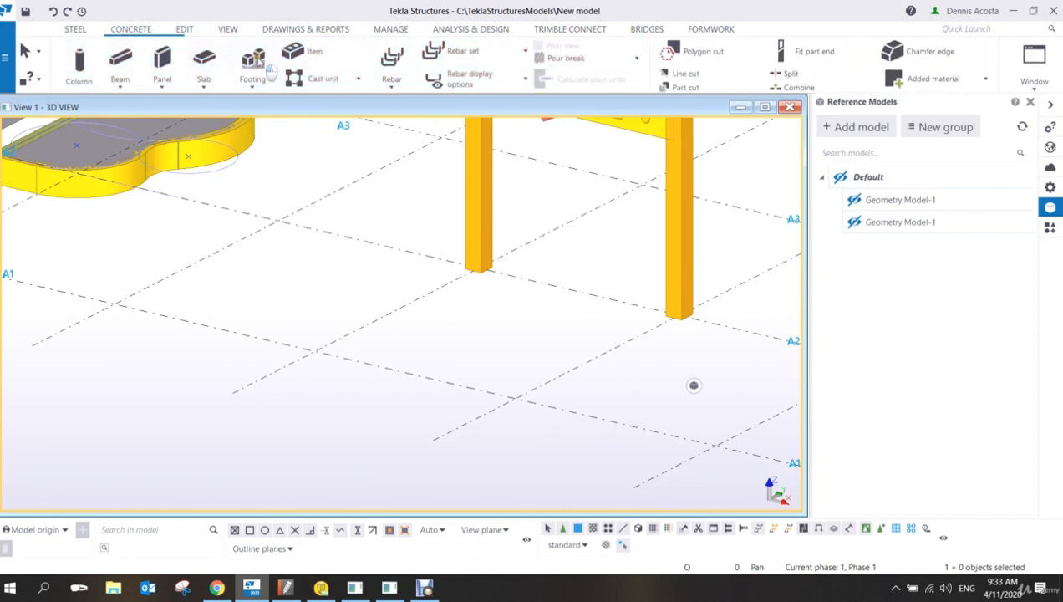
click(256, 82)
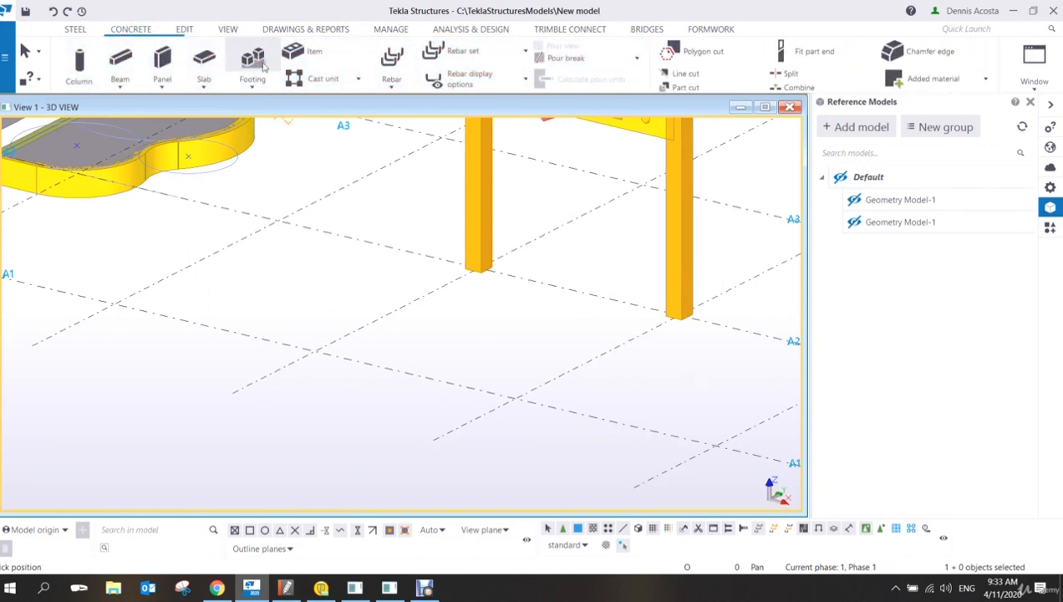
middle_drag(372, 309, 418, 323)
scroll(366, 376, up, 5)
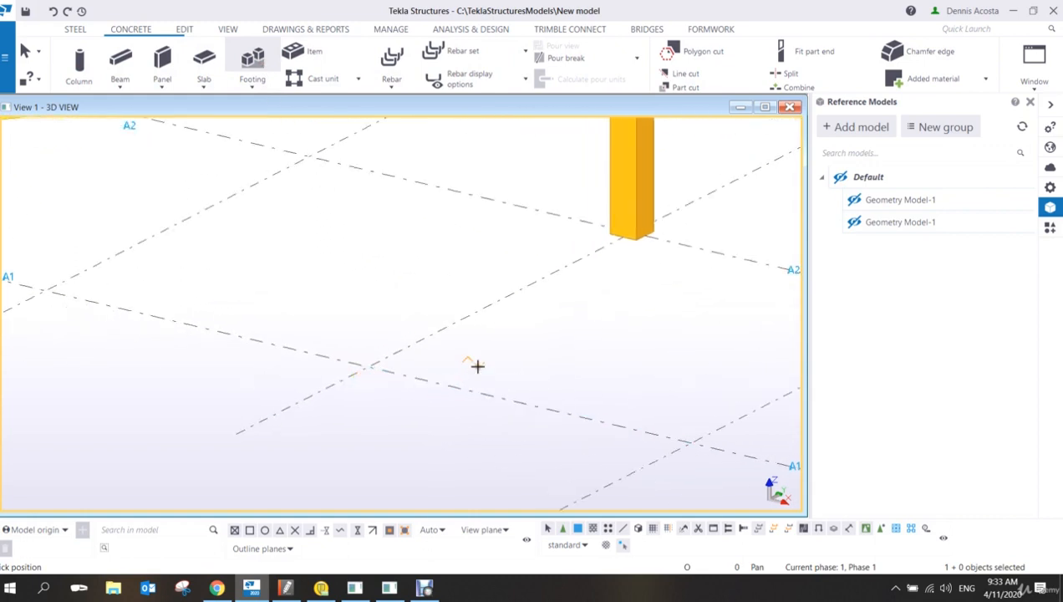
middle_drag(595, 388, 320, 303)
scroll(321, 303, down, 3)
middle_drag(600, 387, 467, 333)
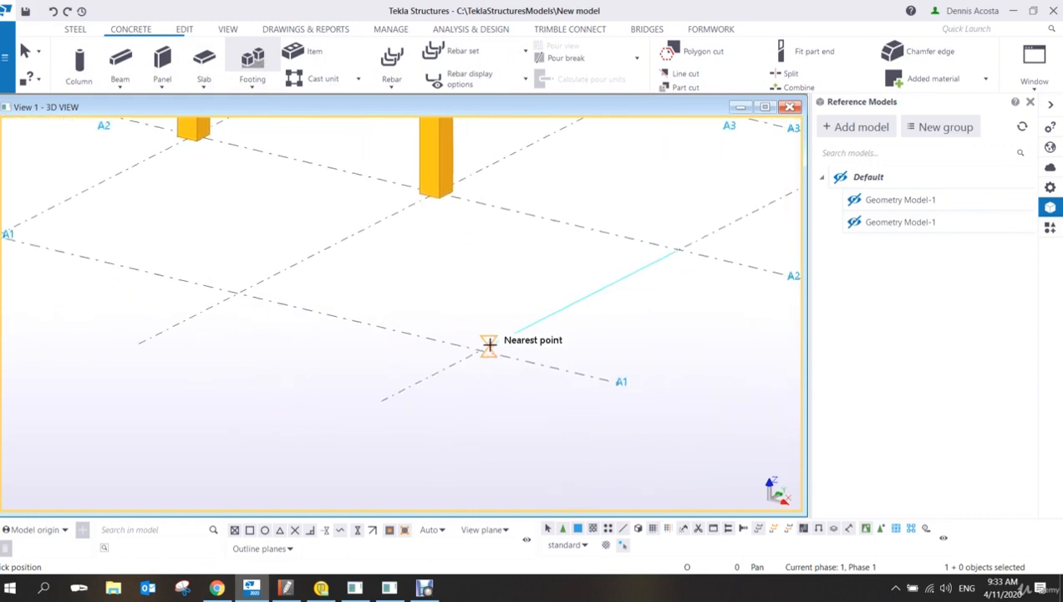
click(479, 344)
right_click(517, 315)
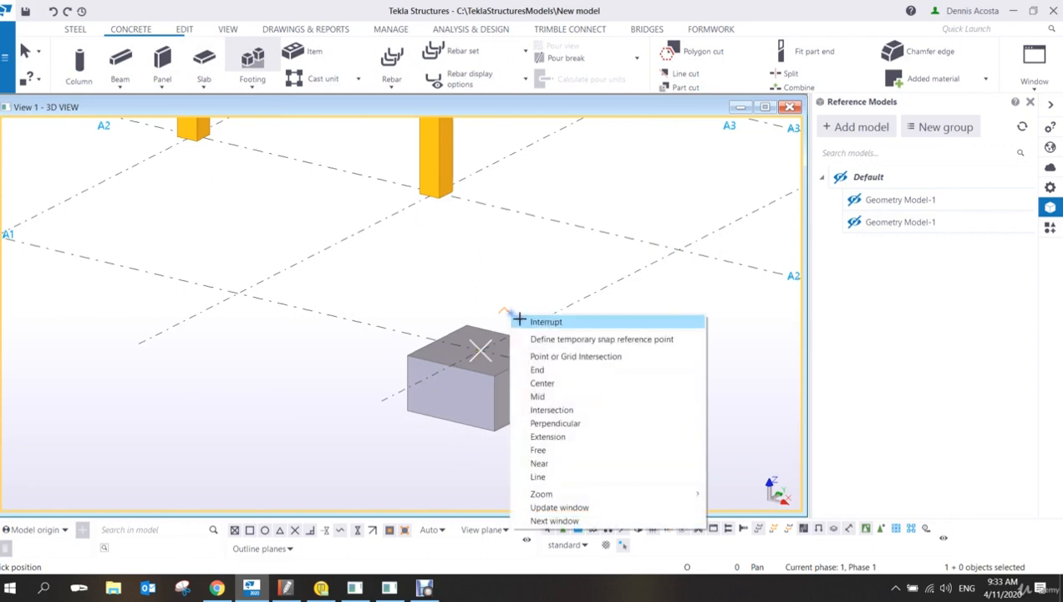
click(535, 322)
Step: Select the new pad footing and turn off direct modification so its editing handles are hidden
scroll(526, 372, up, 4)
scroll(512, 401, down, 5)
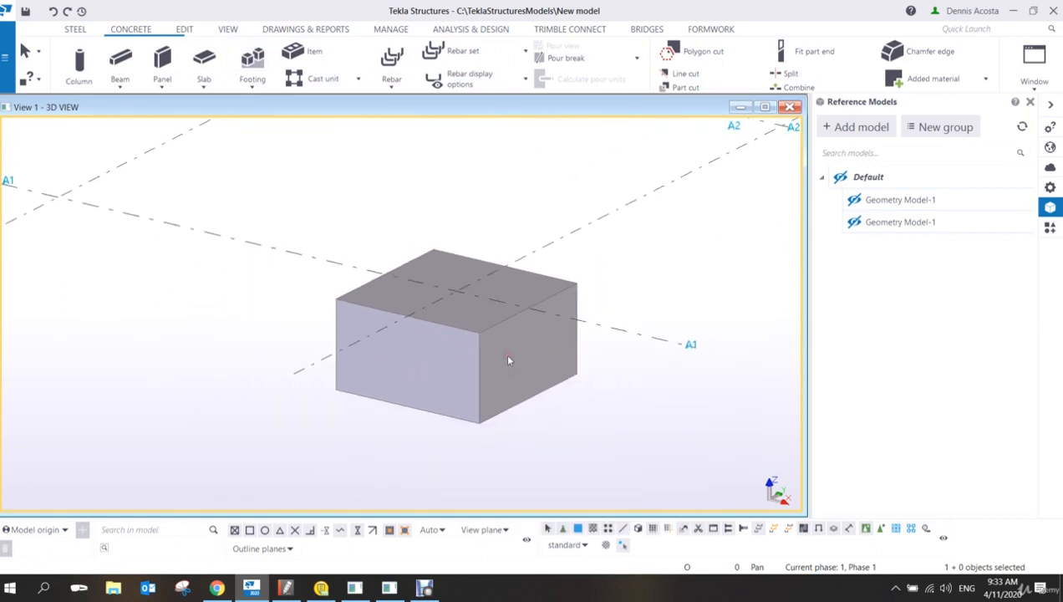
scroll(506, 357, up, 2)
scroll(526, 363, down, 1)
scroll(503, 351, up, 2)
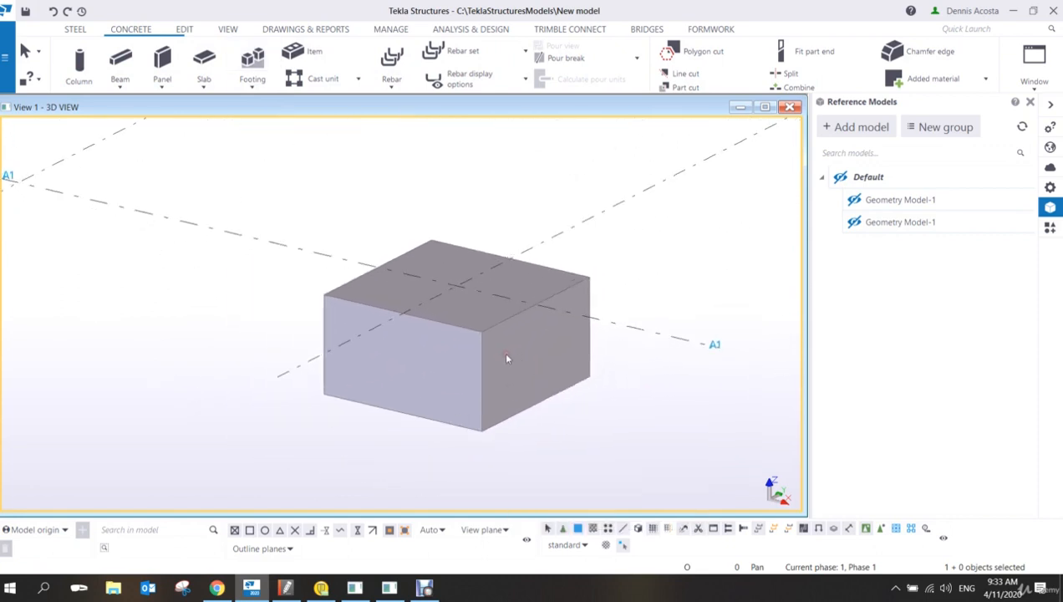
click(507, 355)
scroll(507, 355, down, 2)
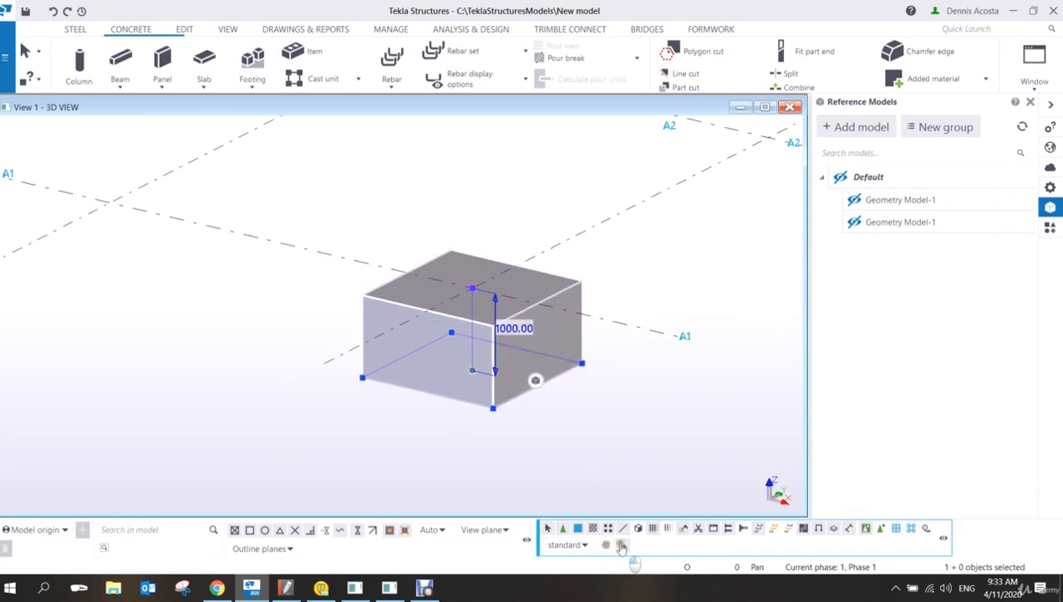
key(Escape)
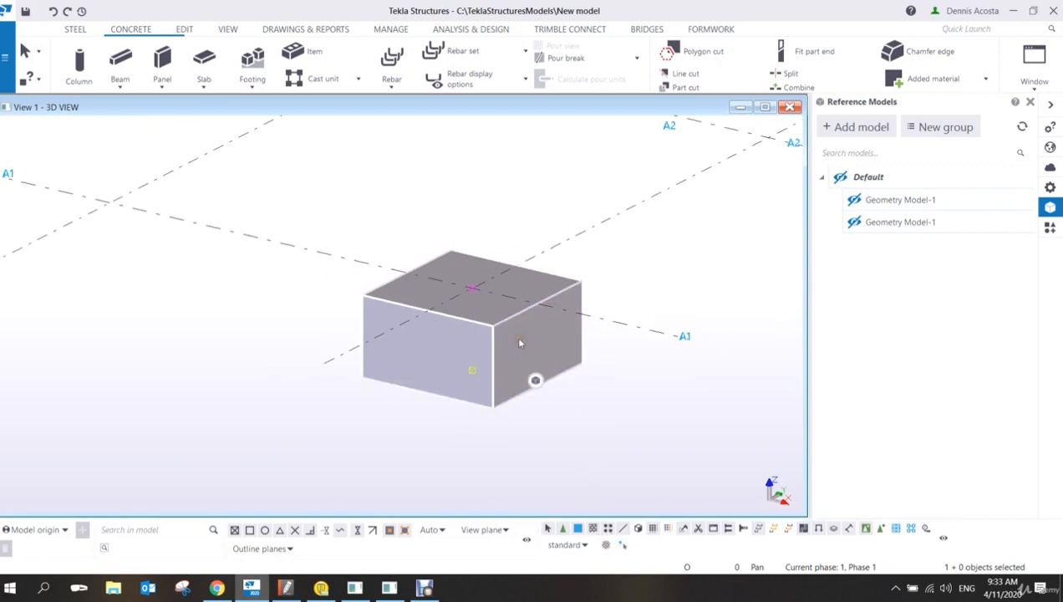
Step: Create a 3D part view of the selected footing and enlarge its window across the modelling area
right_click(519, 340)
mouse_move(592, 448)
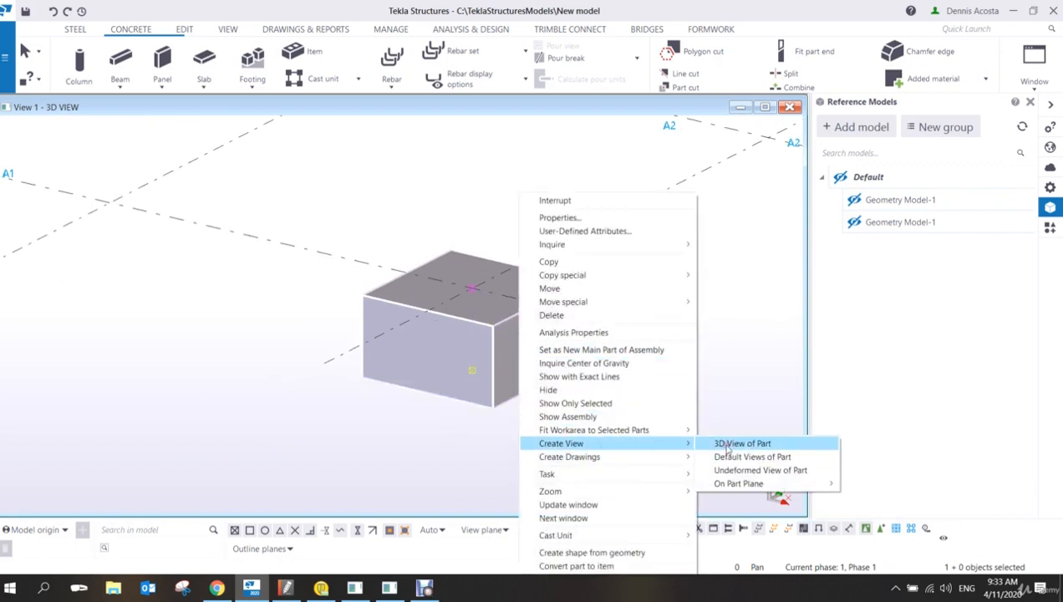
click(732, 445)
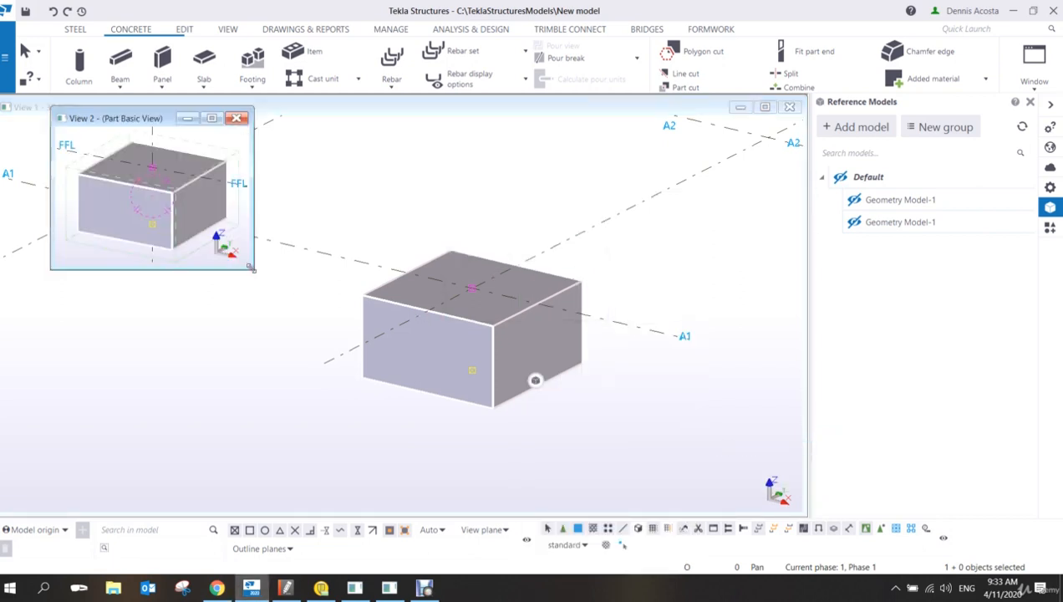
drag(253, 267, 801, 510)
click(676, 232)
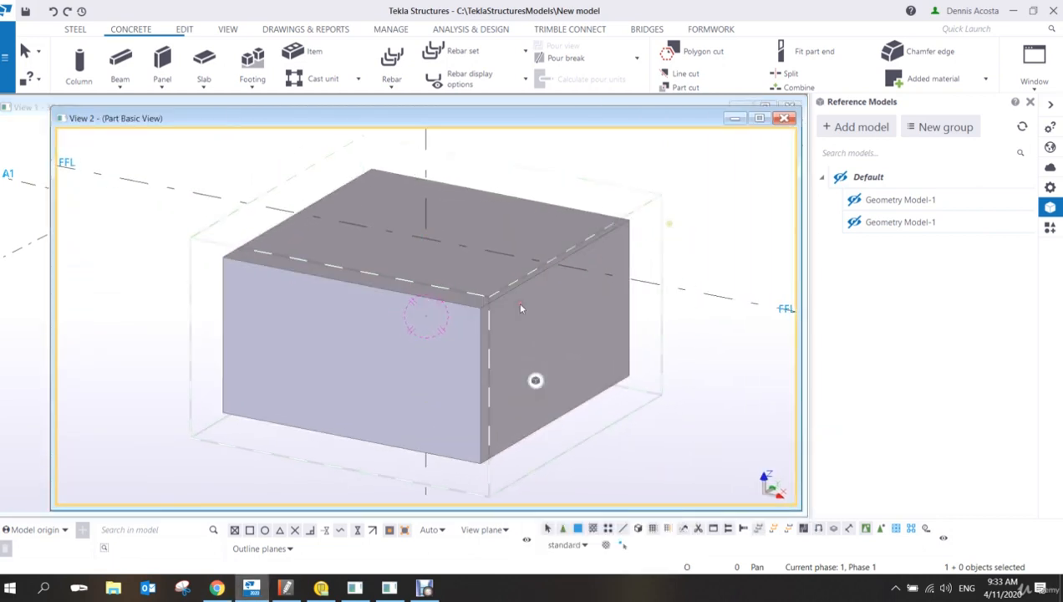
Step: Extend the part view's window to the upper corner of the modelling area and show the footing as semi-transparent
scroll(506, 308, up, 2)
scroll(507, 313, down, 3)
middle_drag(420, 292, 459, 328)
ctrl+middle_drag(384, 278, 559, 285)
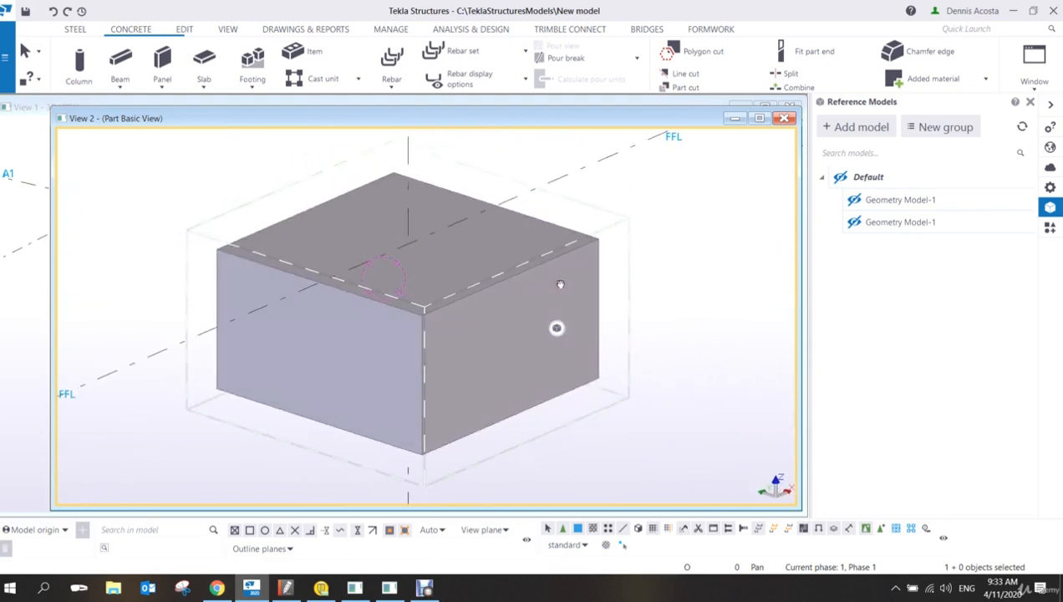
drag(55, 110, 3, 106)
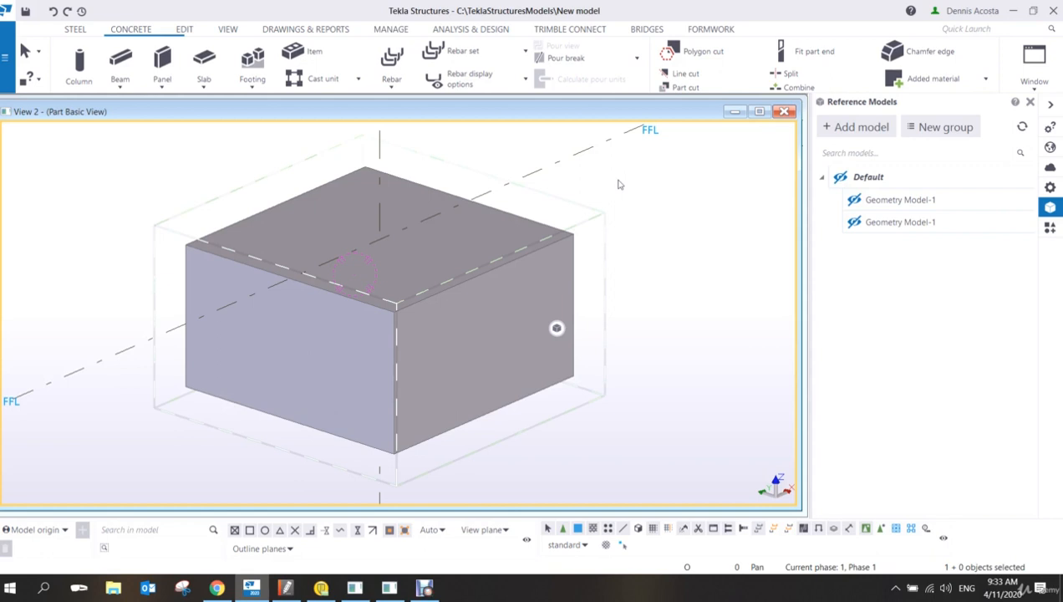
key(ctrl+2)
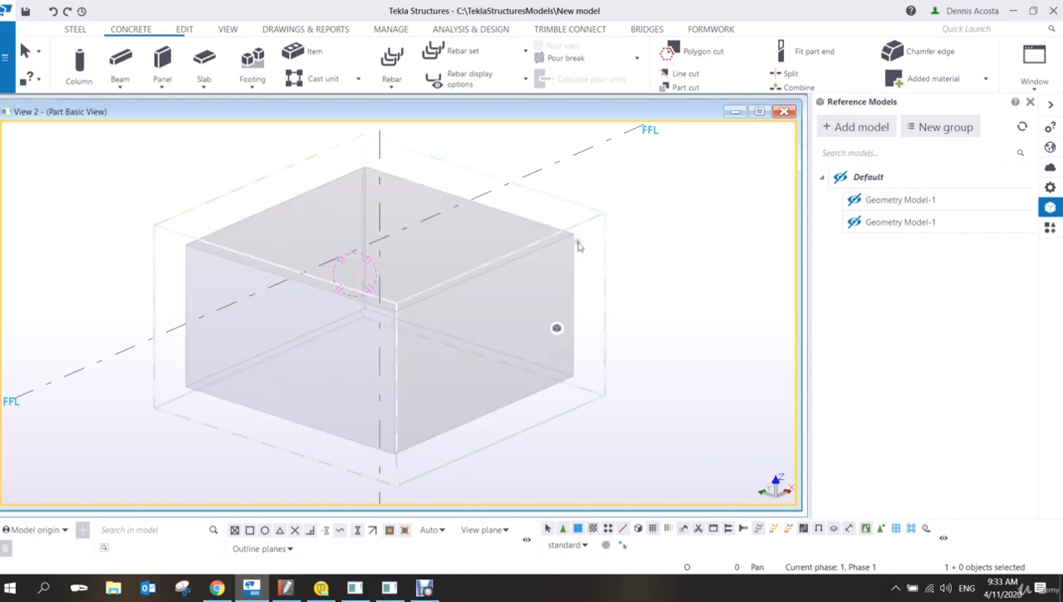
mouse_move(493, 342)
ctrl+middle_down()
mouse_move(503, 337)
mouse_move(503, 348)
mouse_move(500, 334)
ctrl+middle_up()
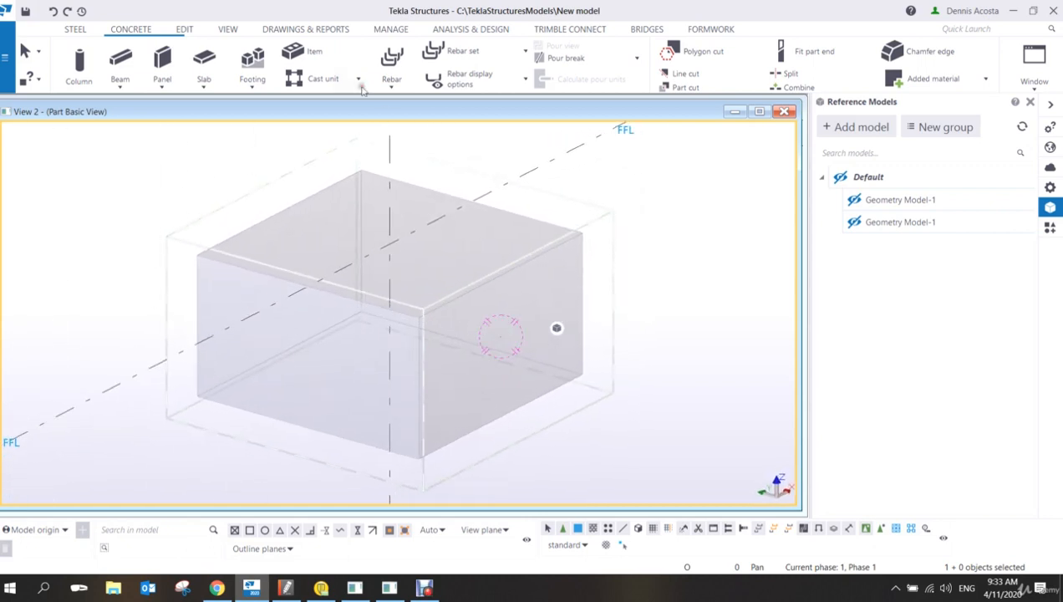
Step: Start a reinforcing bar group and display the rebar group properties
click(133, 32)
click(392, 84)
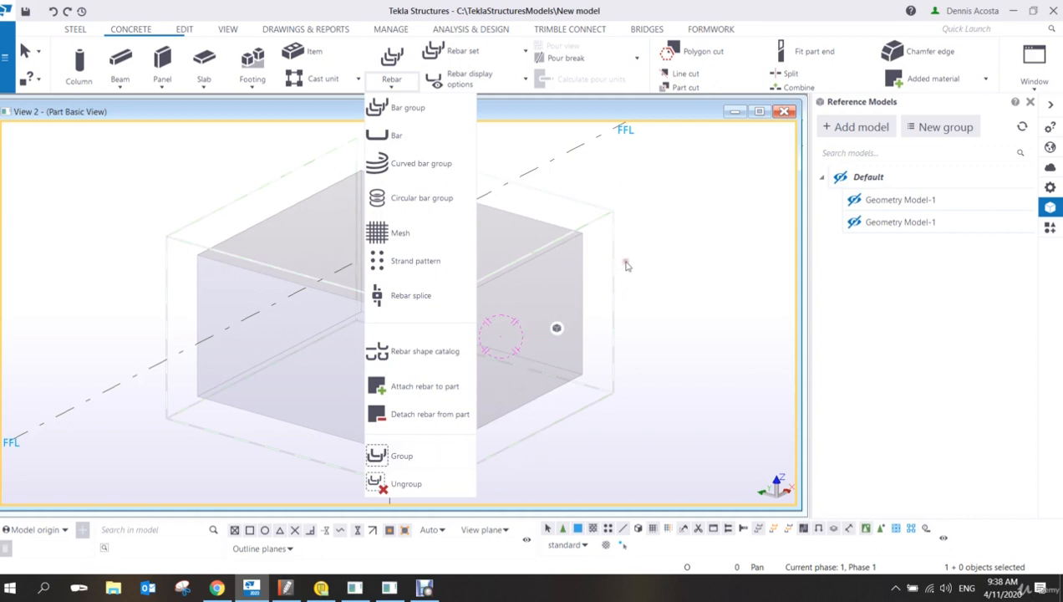
click(646, 238)
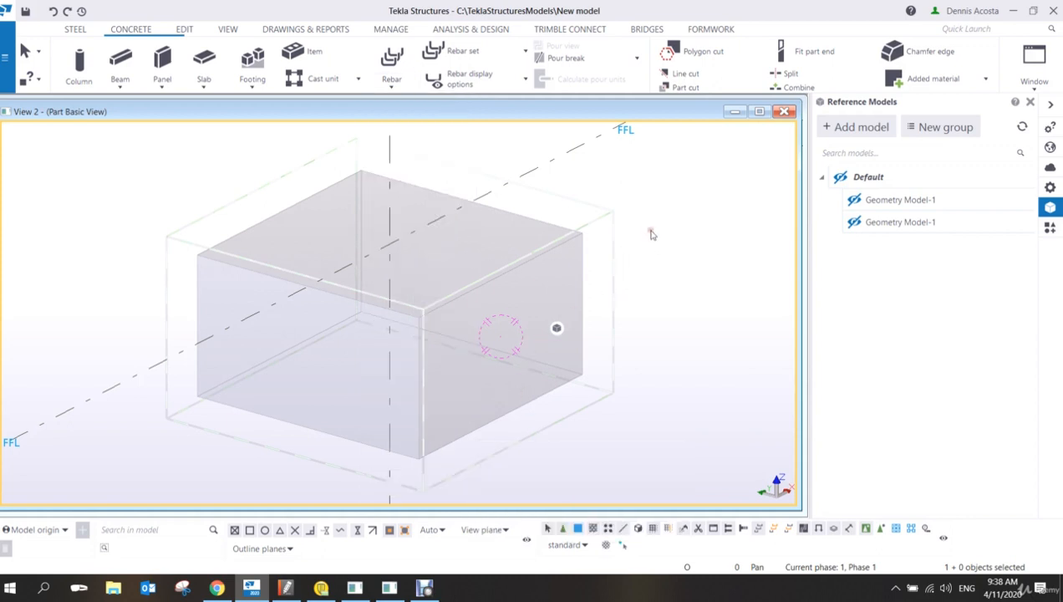
click(393, 77)
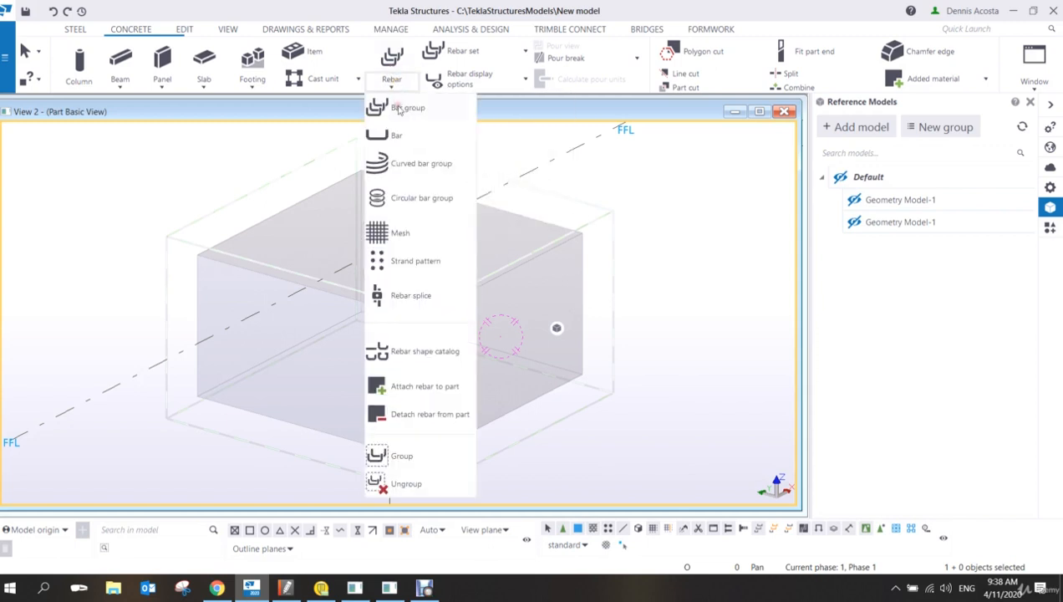
click(399, 109)
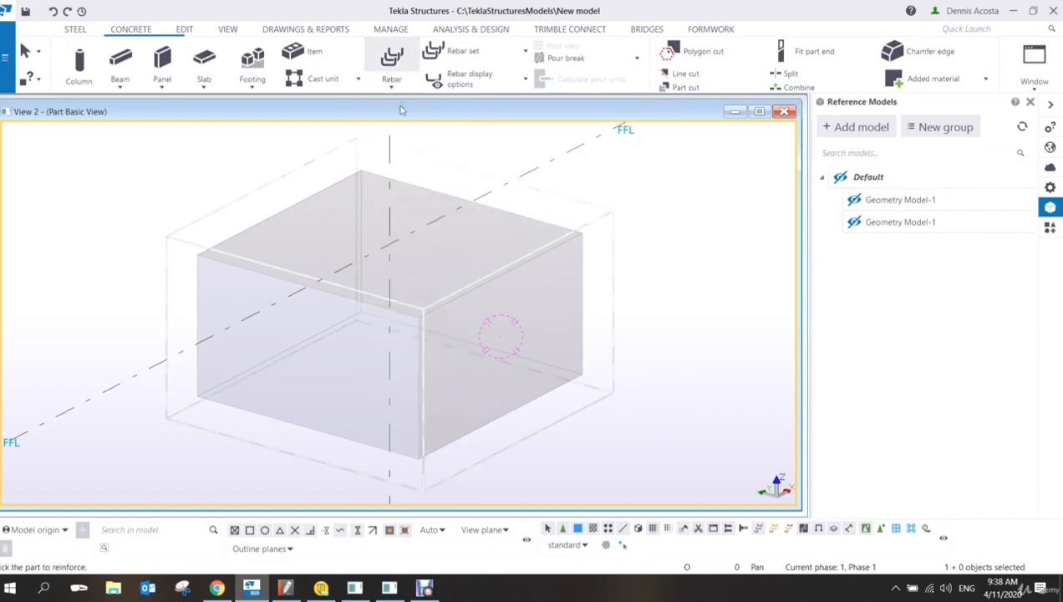
click(1051, 186)
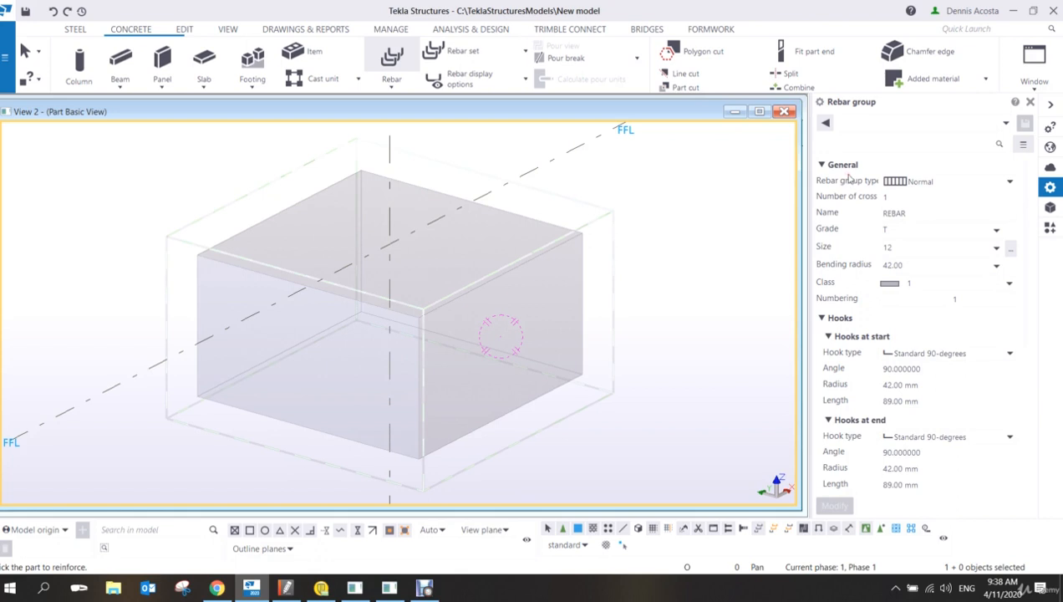
Step: Set the rebar group type to Normal and open the group's name for editing
click(1002, 182)
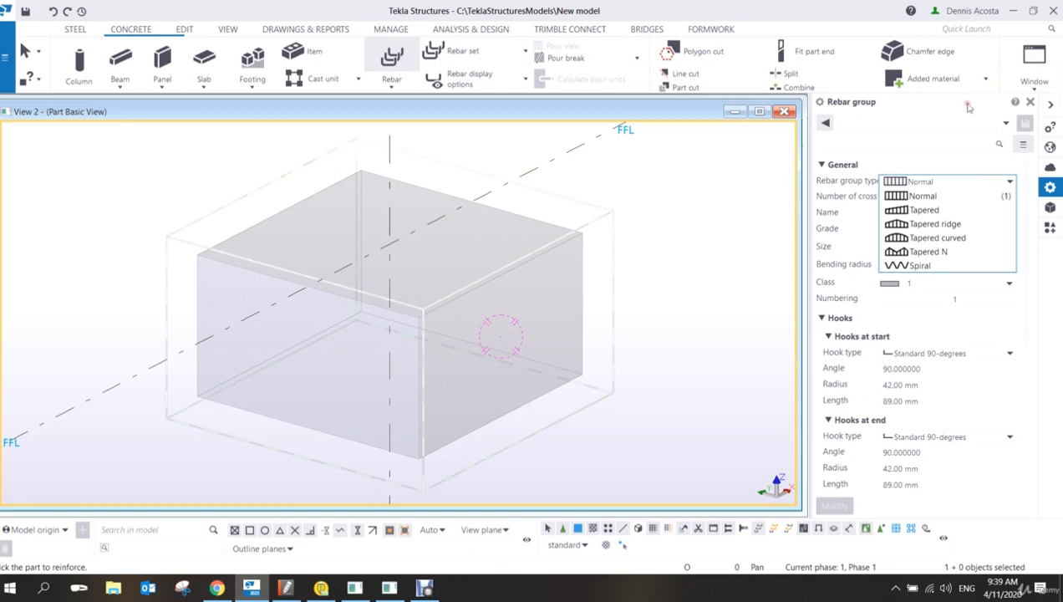
click(907, 193)
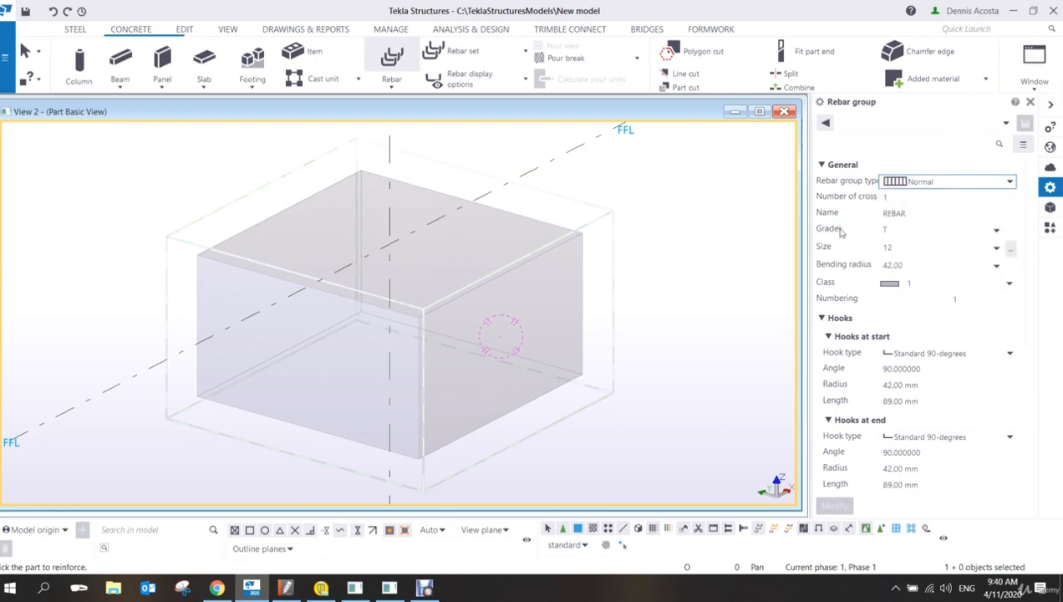
click(923, 214)
drag(923, 214, 867, 214)
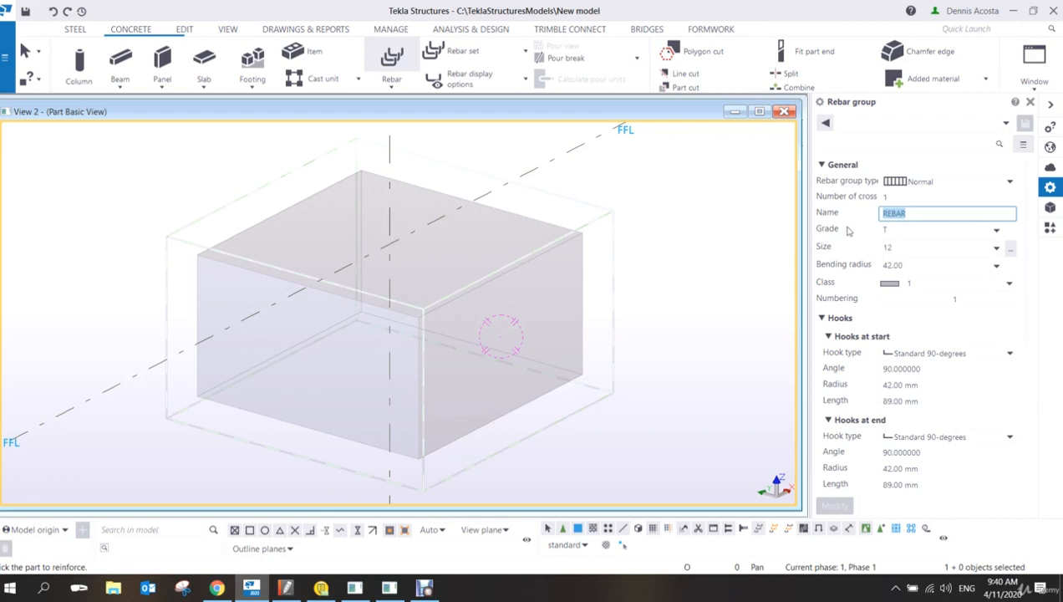
Step: Choose the grade H, size 16 main bar from the rebar catalogue and open the bending radius for editing
click(1010, 254)
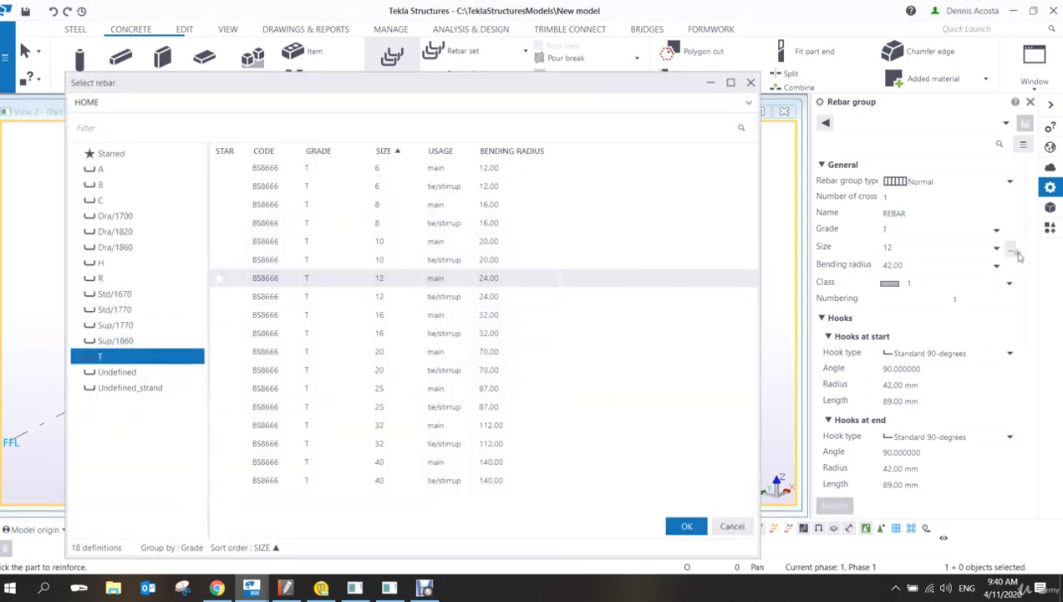
drag(535, 86, 570, 57)
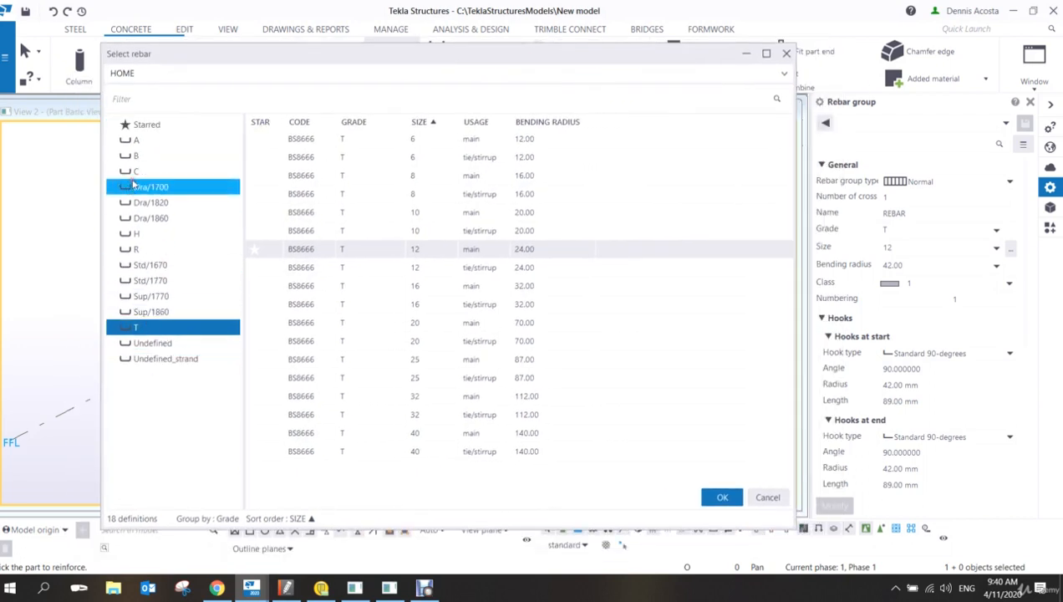
click(140, 237)
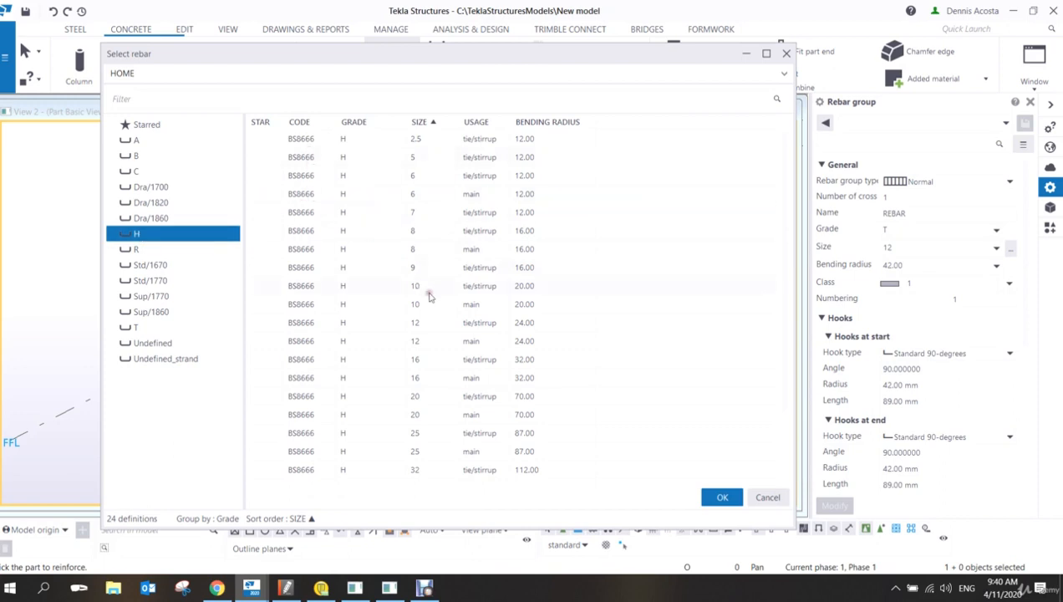
click(423, 381)
click(443, 382)
click(722, 496)
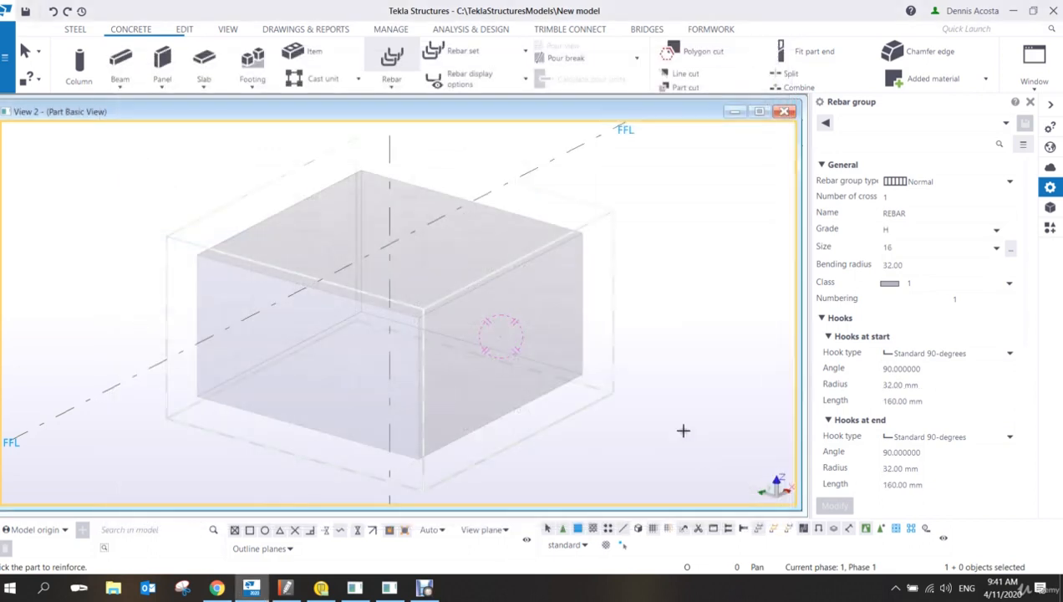
click(917, 264)
double_click(895, 266)
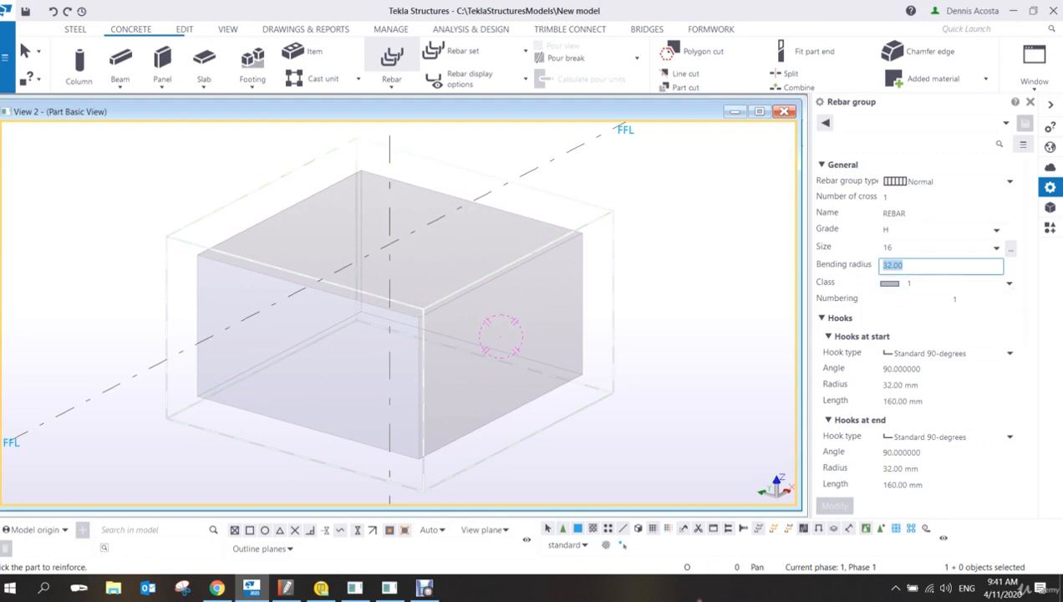
Step: Switch to File Explorer and browse to C:\TeklaStructures\2020.0\Environments\SE_Asia\General
click(112, 588)
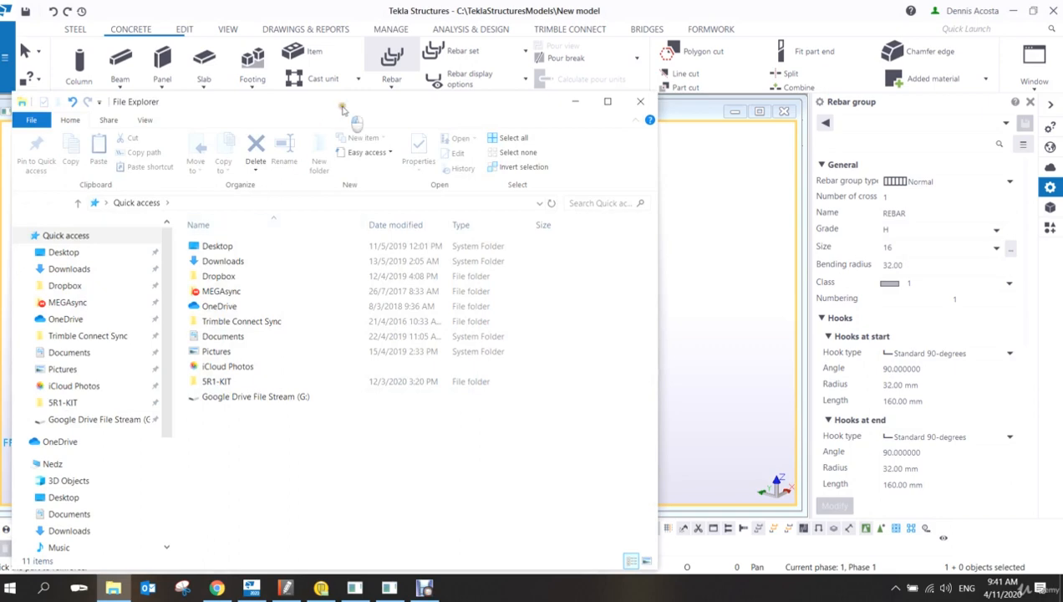
double_click(335, 103)
click(71, 502)
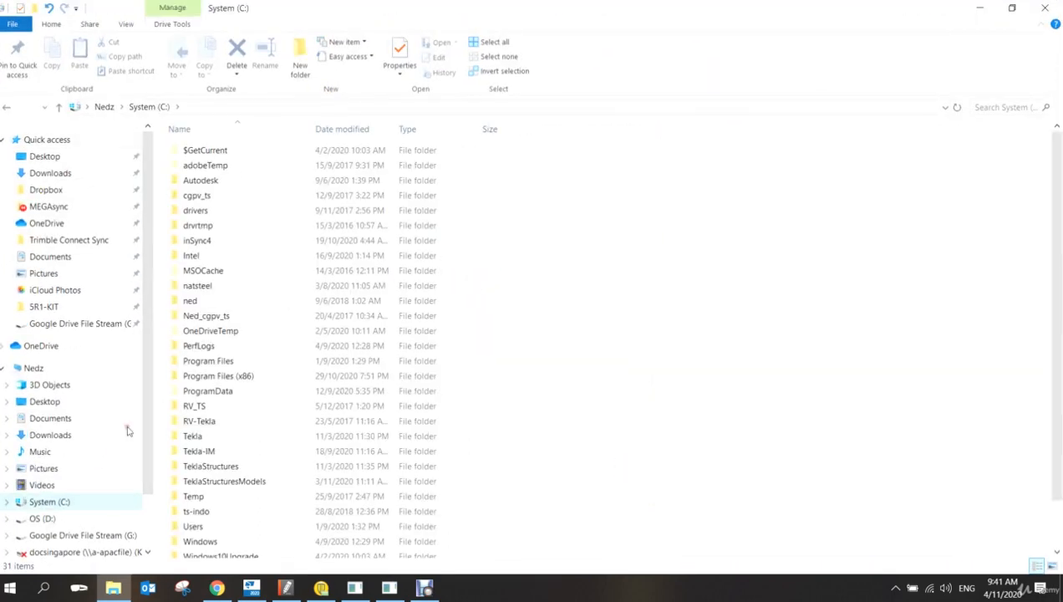
double_click(226, 466)
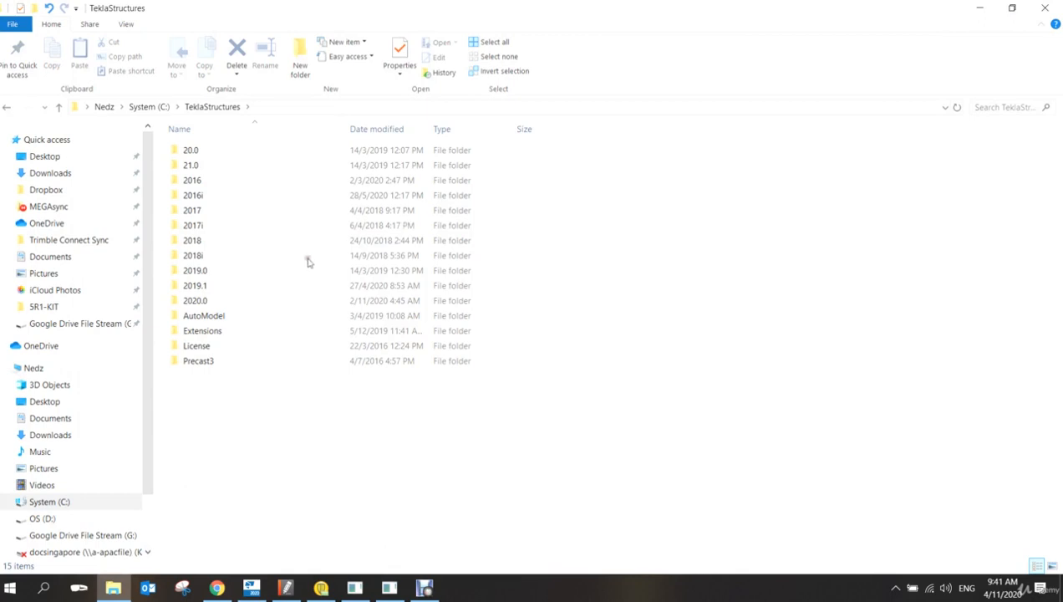
click(214, 302)
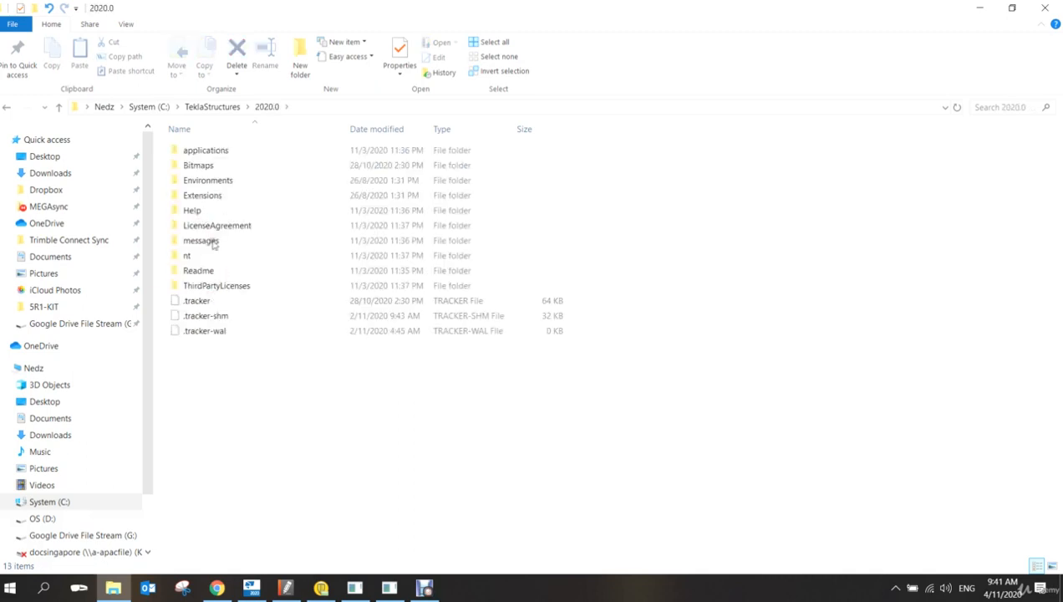
double_click(224, 181)
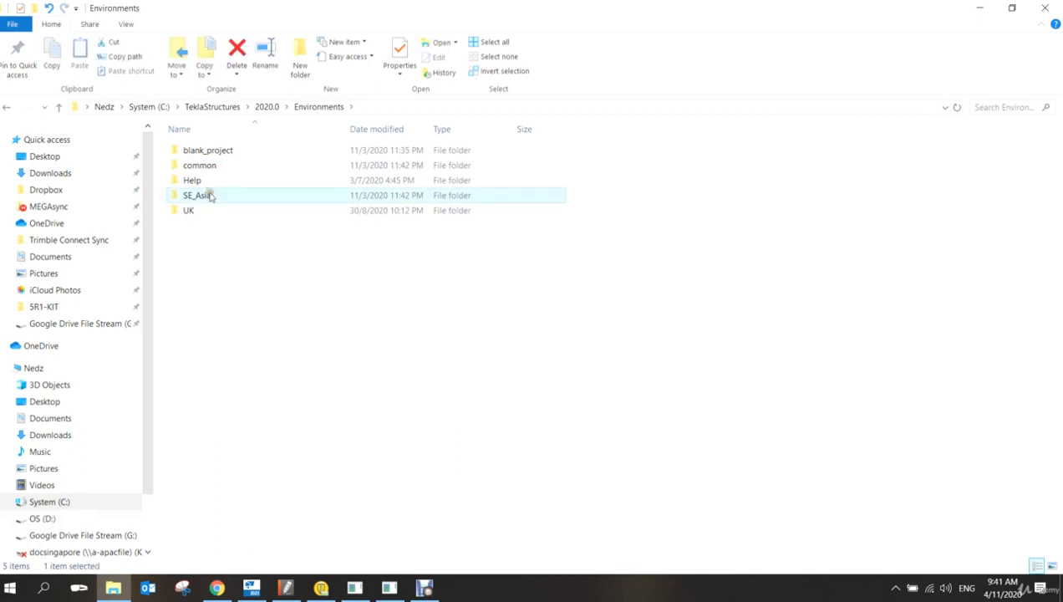
double_click(209, 195)
double_click(209, 196)
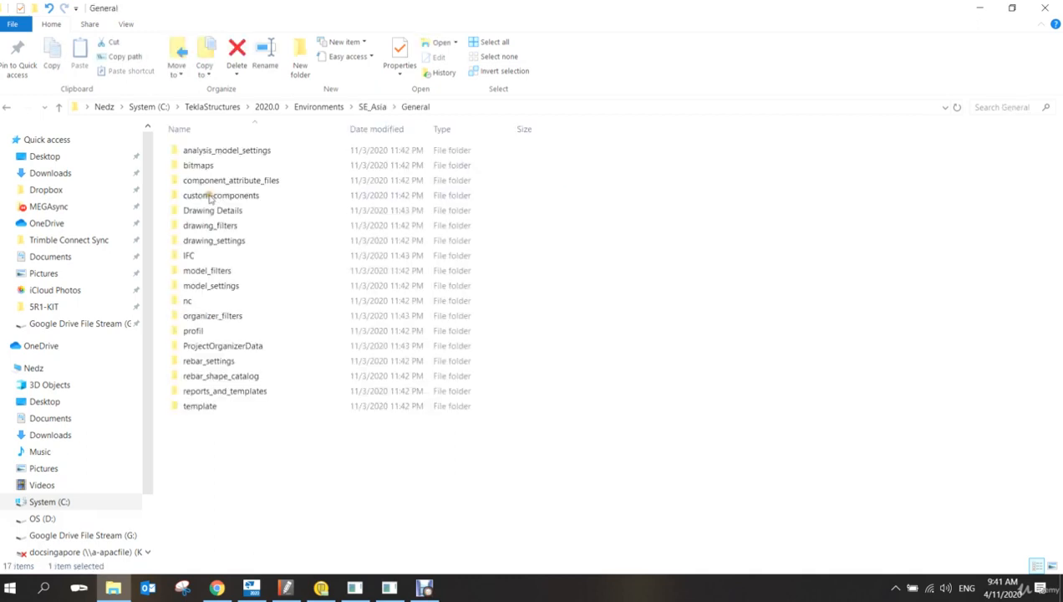
Step: Open rebar_database.inp from the profil folder in Notepad and enlarge its window to show more rows
double_click(208, 331)
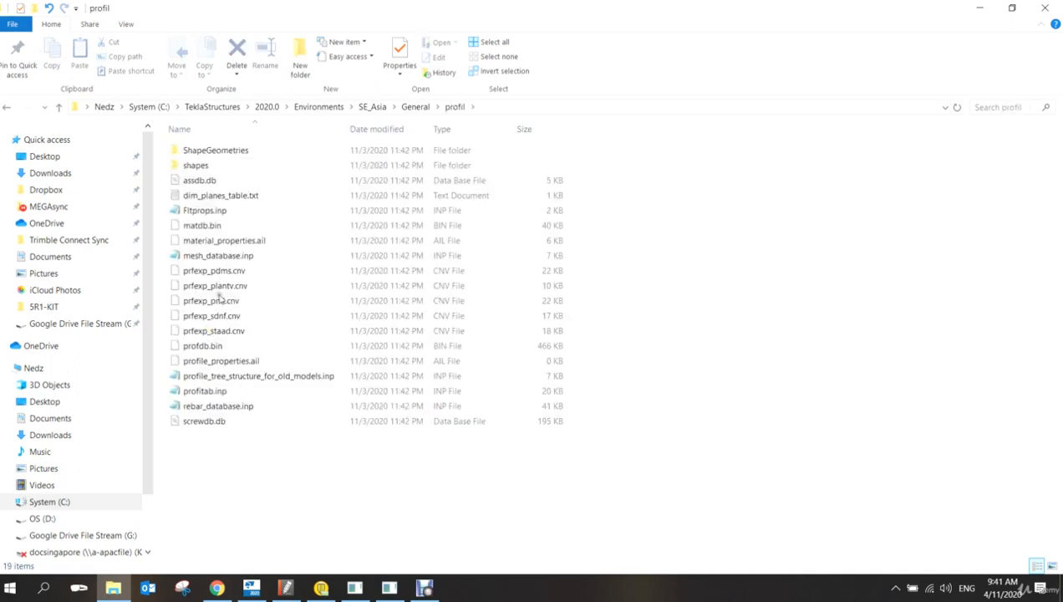
click(224, 408)
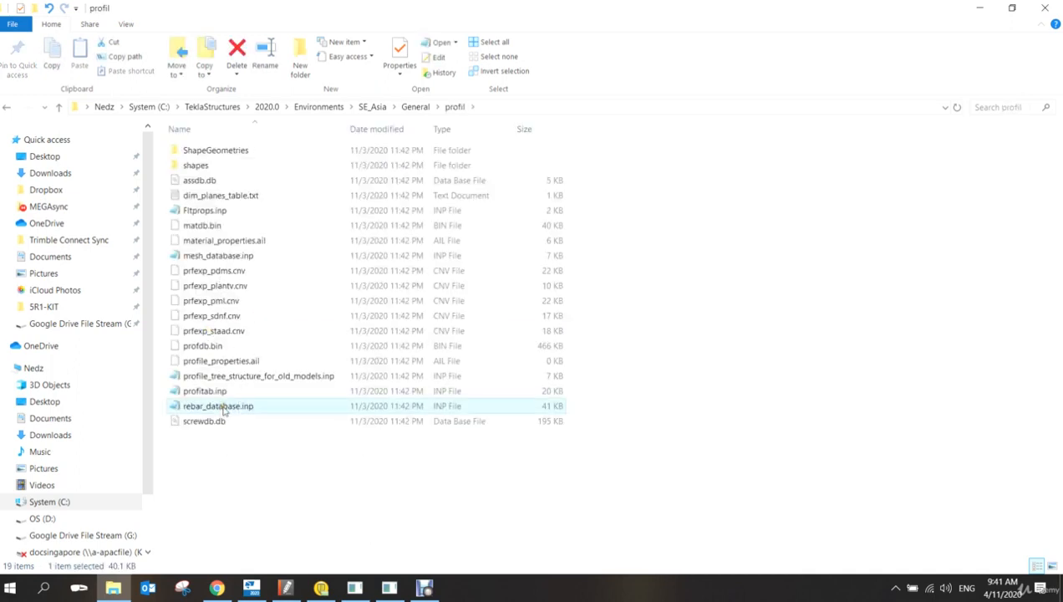
double_click(222, 408)
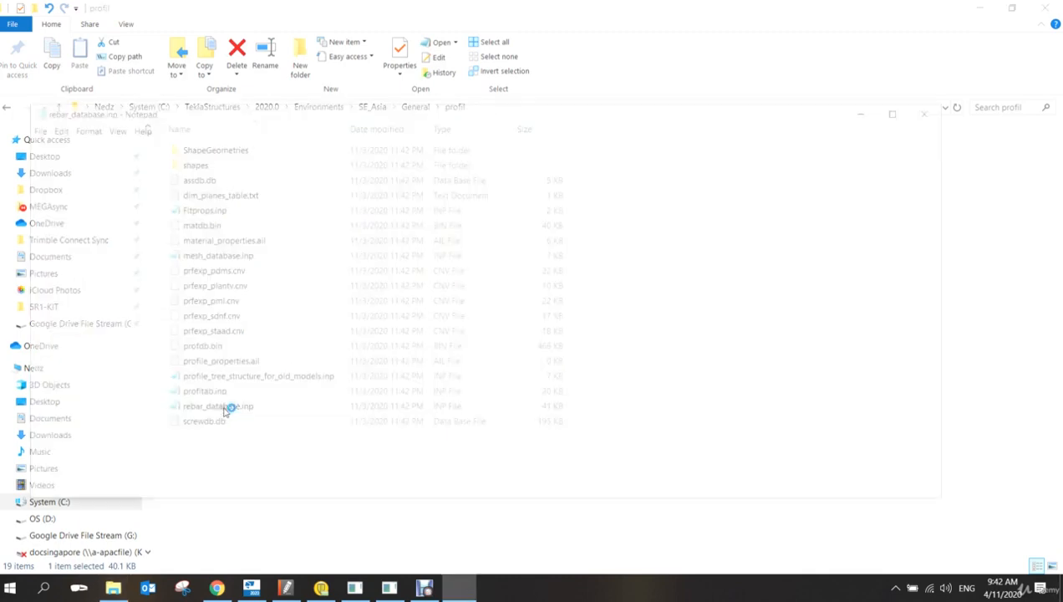
drag(464, 112, 490, 58)
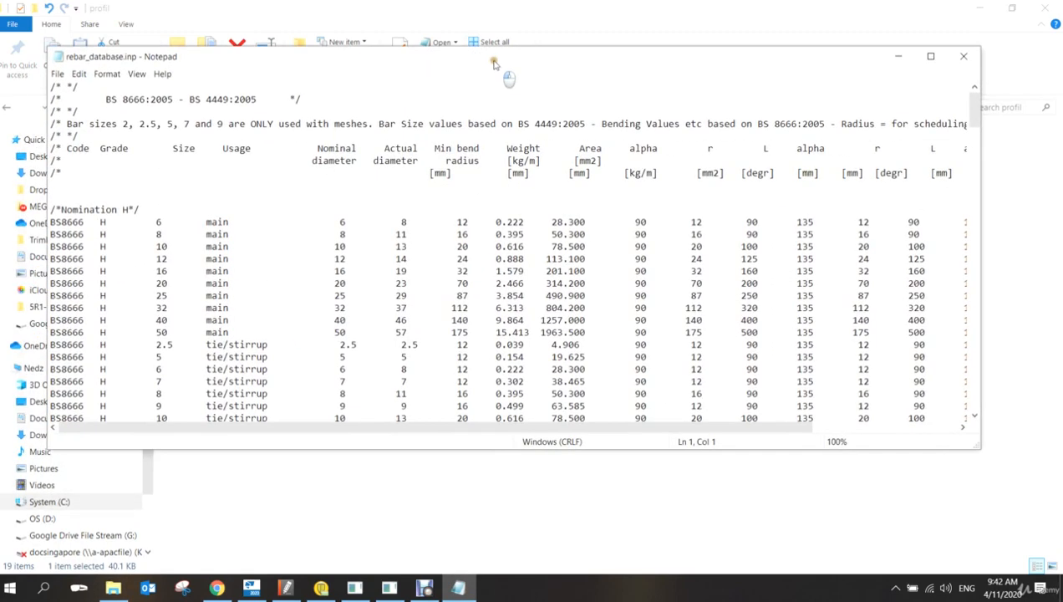
drag(490, 449, 474, 560)
Step: Examine the grades, sizes, bend radii and hook values in the rebar database file, and close the file and its folder
scroll(138, 280, down, 11)
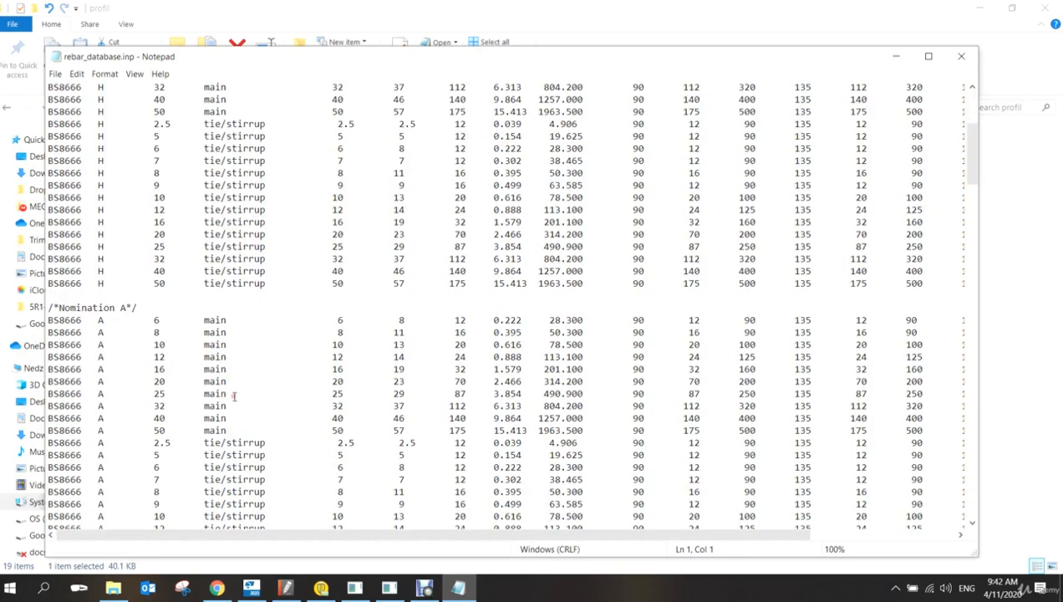
scroll(134, 286, down, 13)
scroll(134, 381, down, 15)
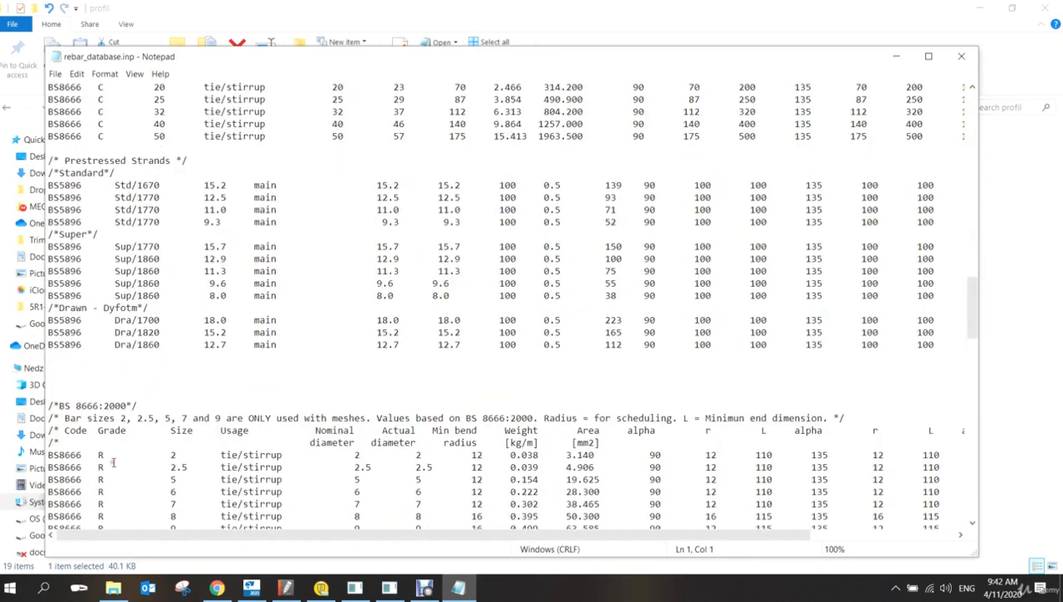
scroll(151, 476, down, 13)
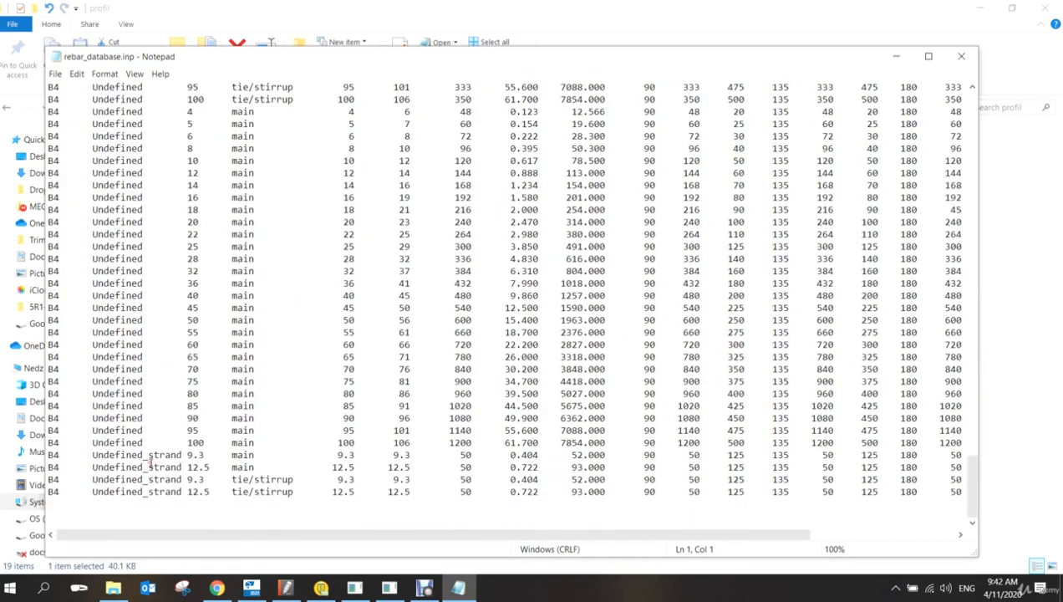
scroll(150, 468, up, 19)
scroll(371, 383, up, 20)
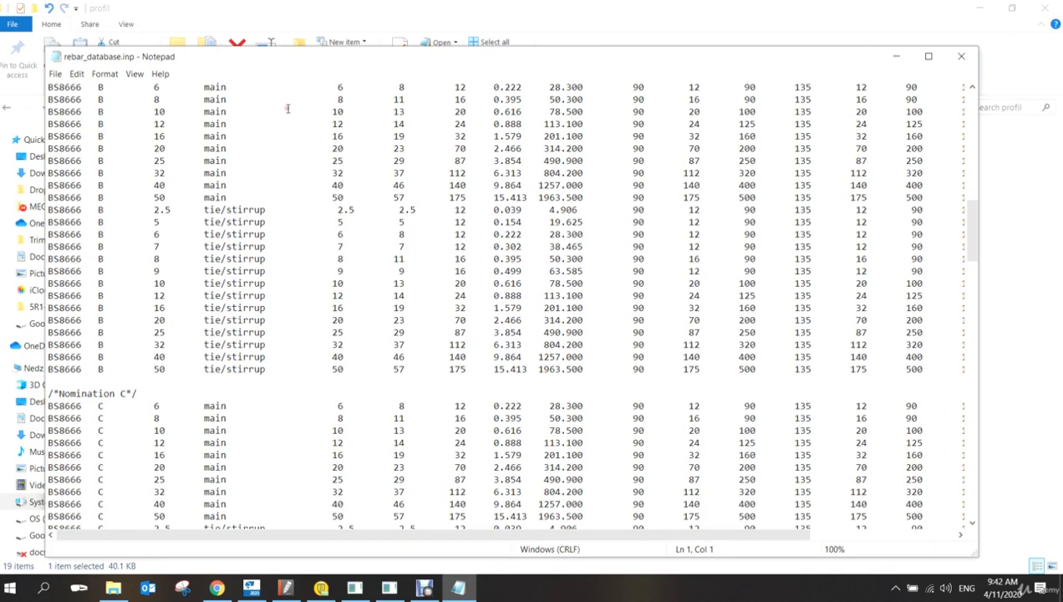
click(962, 57)
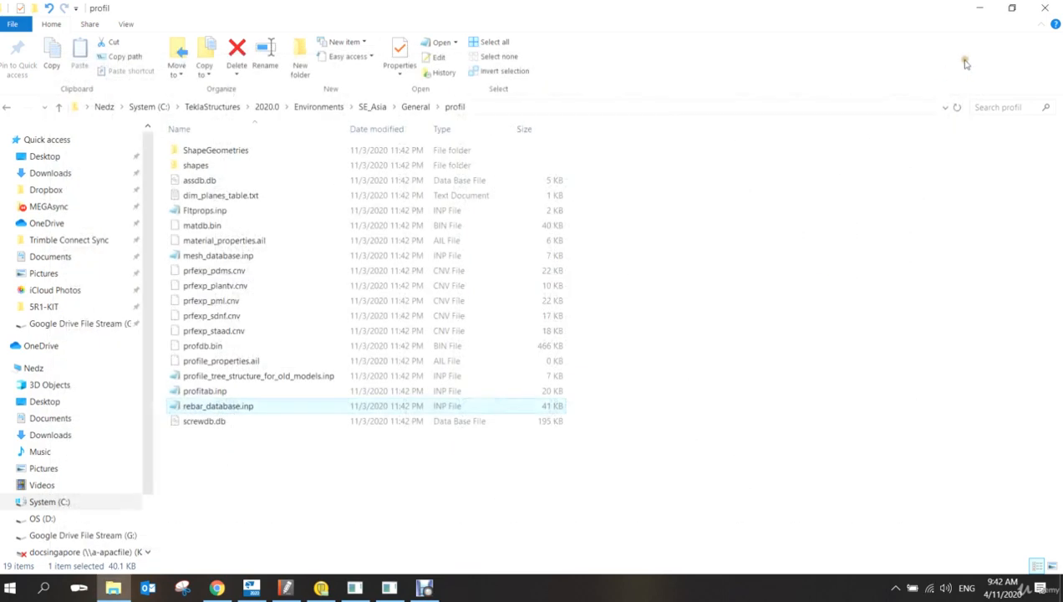
click(1045, 7)
Step: Set the rebar group's bending radius to 20 and its class to 2
click(903, 265)
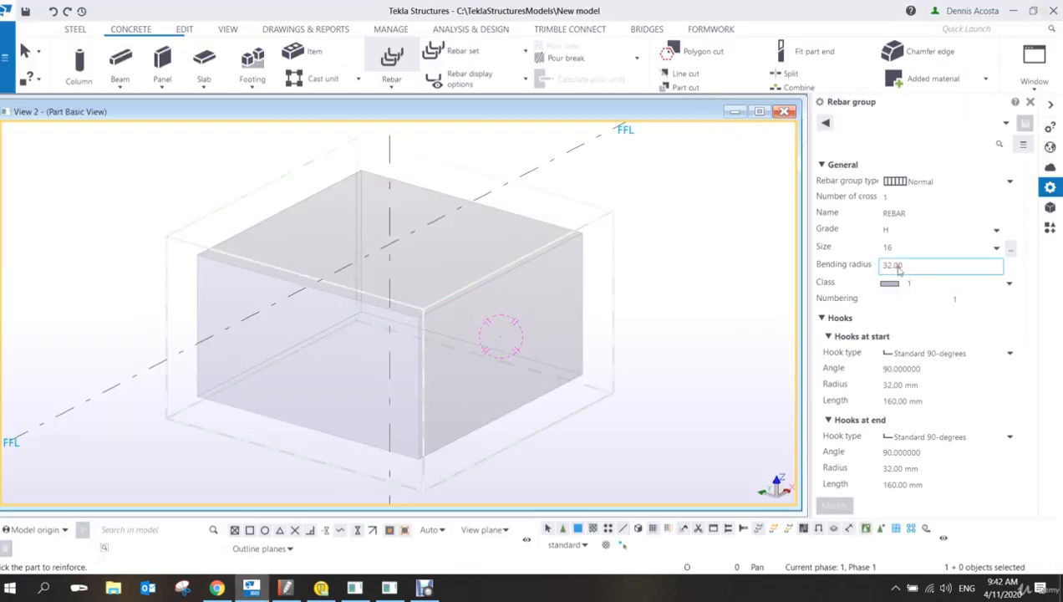
drag(914, 266, 846, 276)
text(20)
click(1009, 284)
click(937, 326)
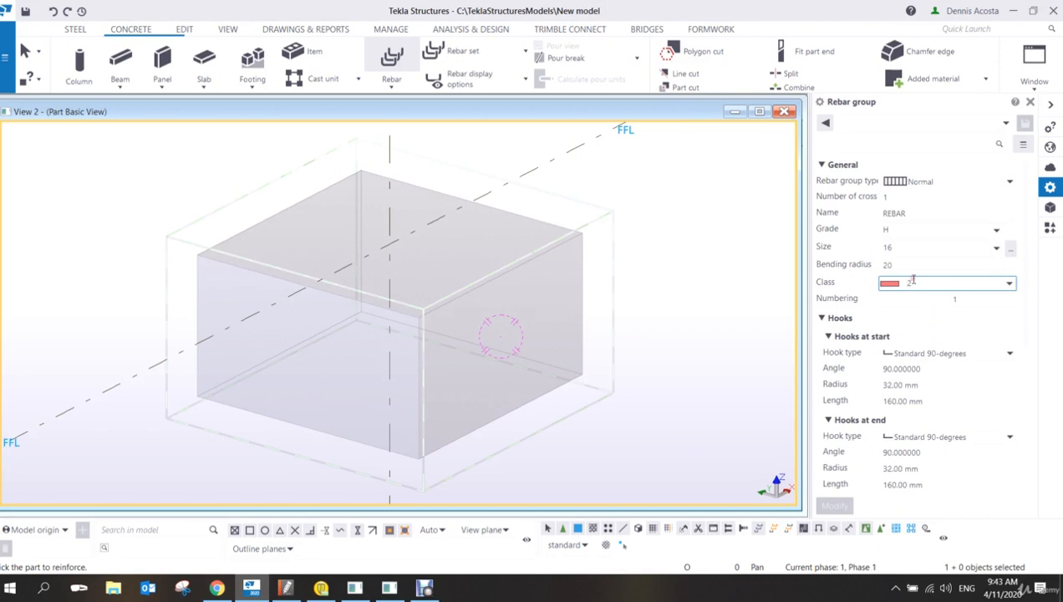
click(918, 298)
click(901, 319)
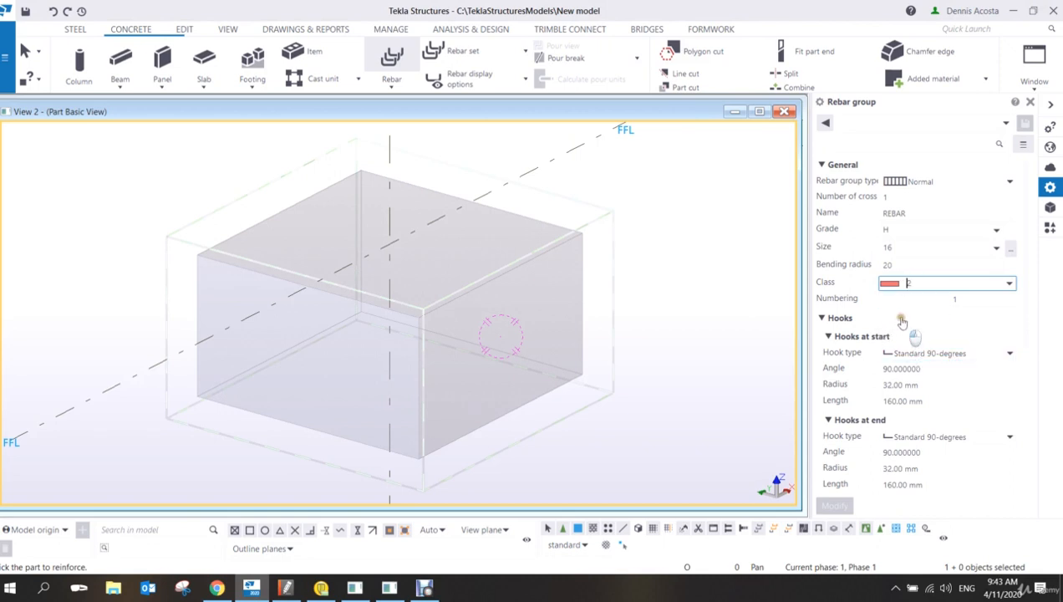
Step: Set the hook type to No hook at both the start and the end of the bars
click(822, 318)
scroll(918, 355, down, 1)
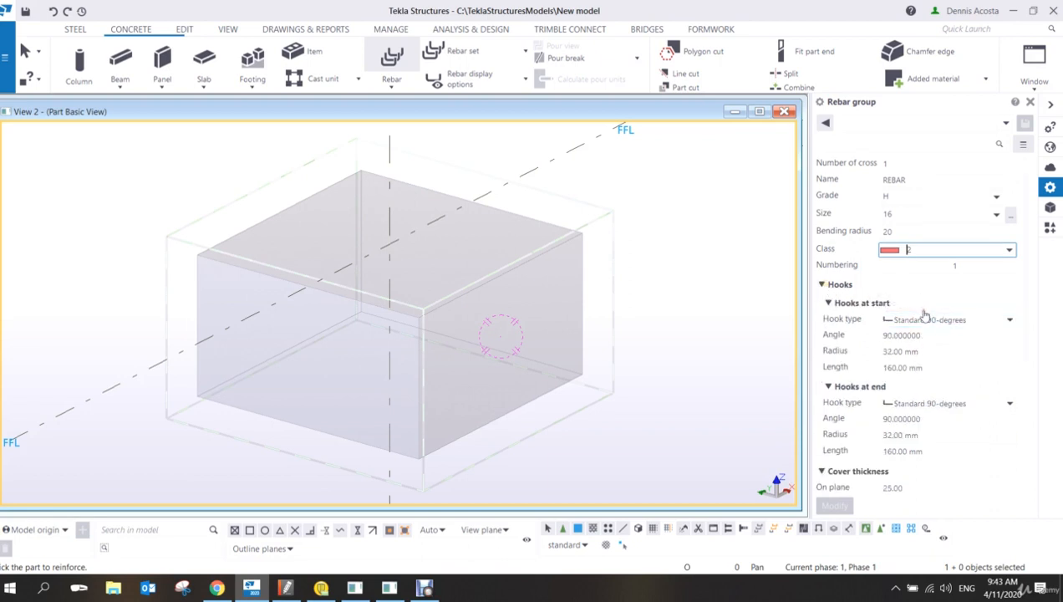
click(926, 324)
click(920, 335)
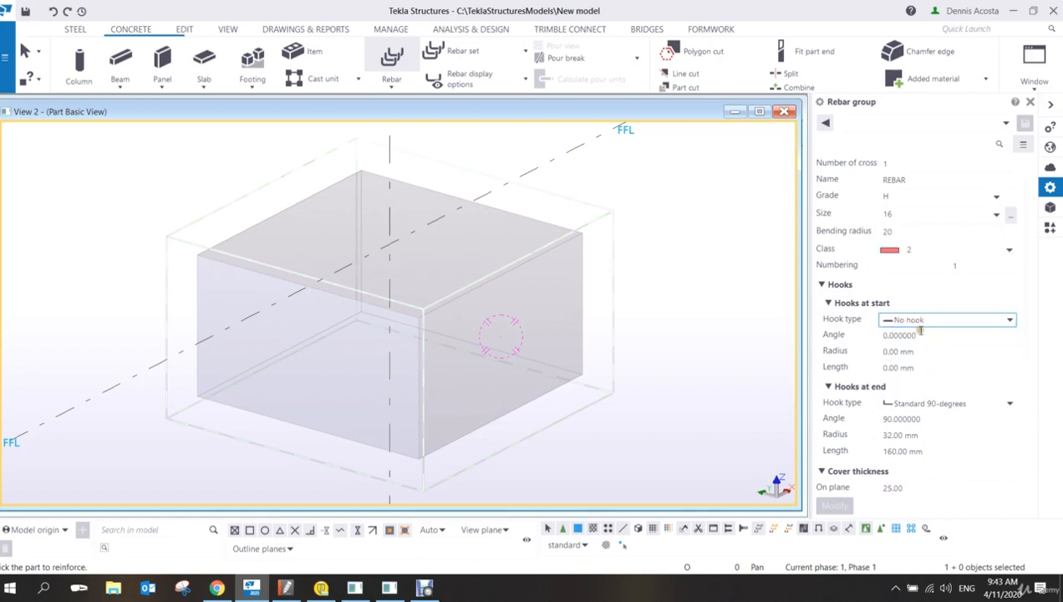
click(936, 406)
click(928, 420)
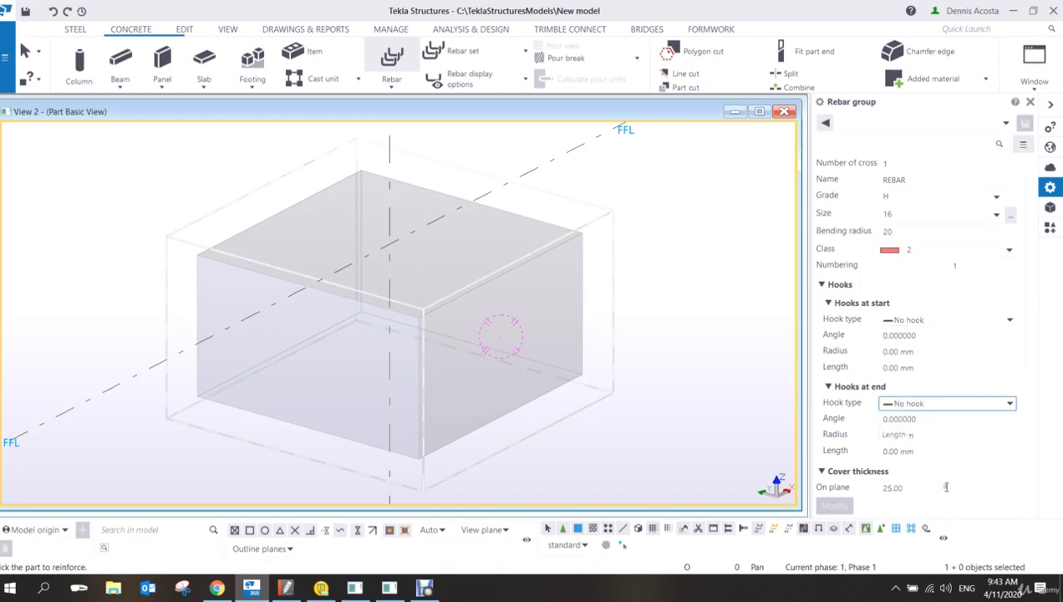
Step: Set the on plane, from plane, start and end cover thicknesses of the rebar group to 0
scroll(936, 458, down, 2)
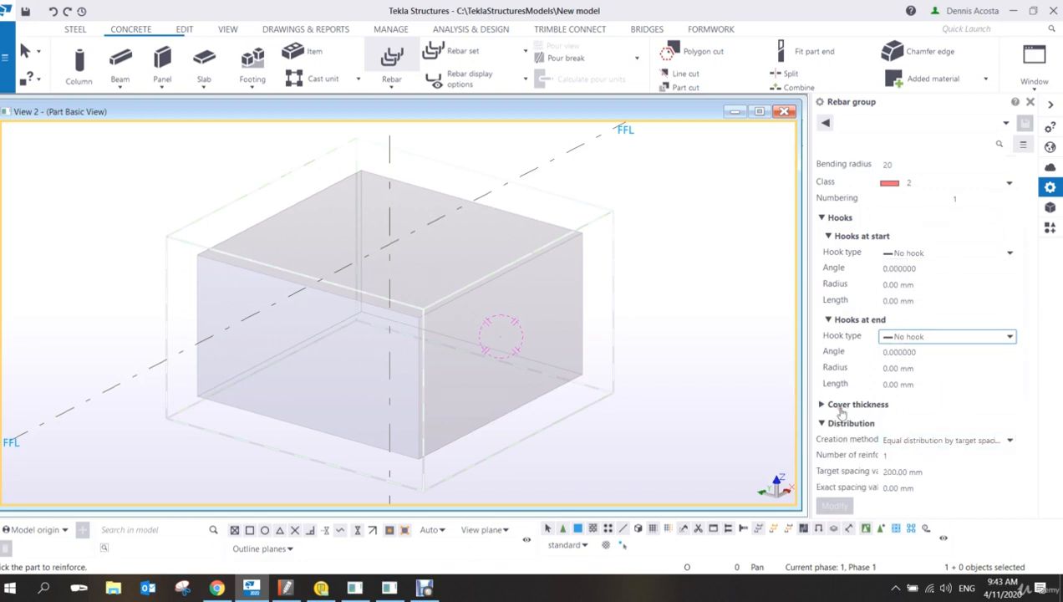
click(824, 405)
click(824, 404)
scroll(828, 410, down, 1)
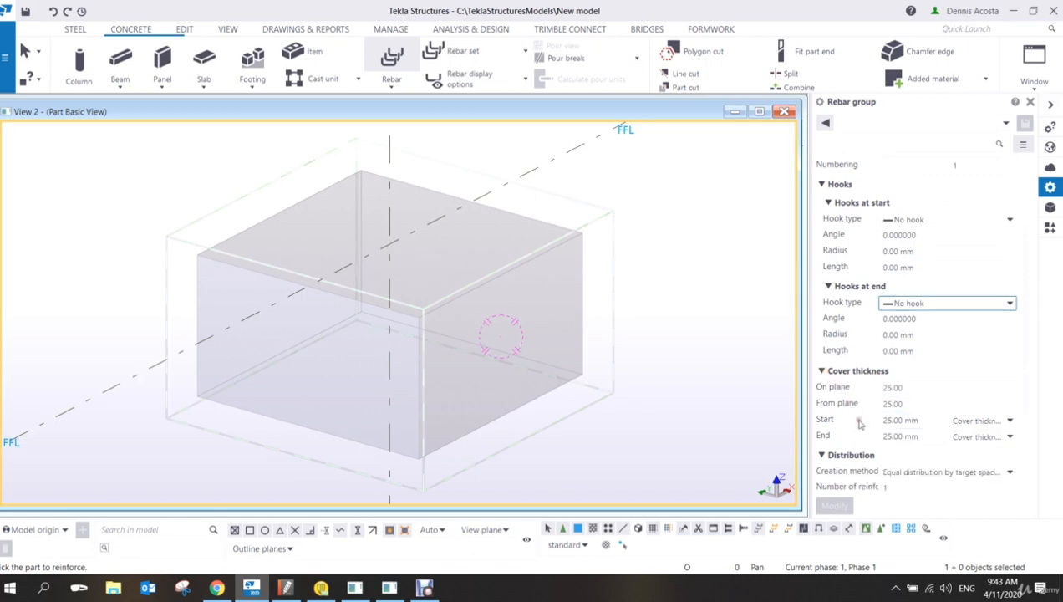
click(928, 389)
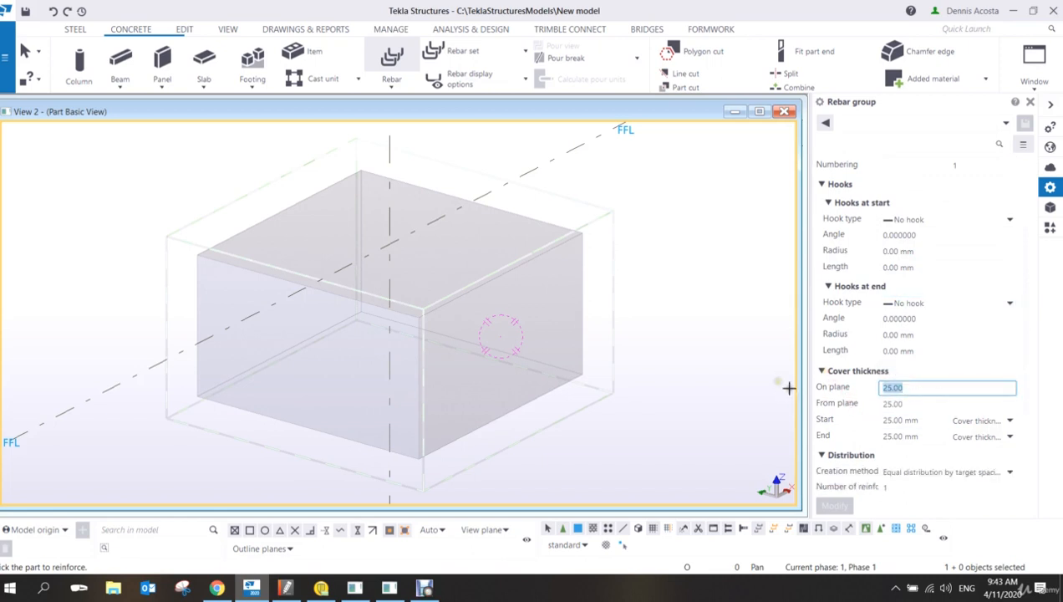
text(0)
click(922, 405)
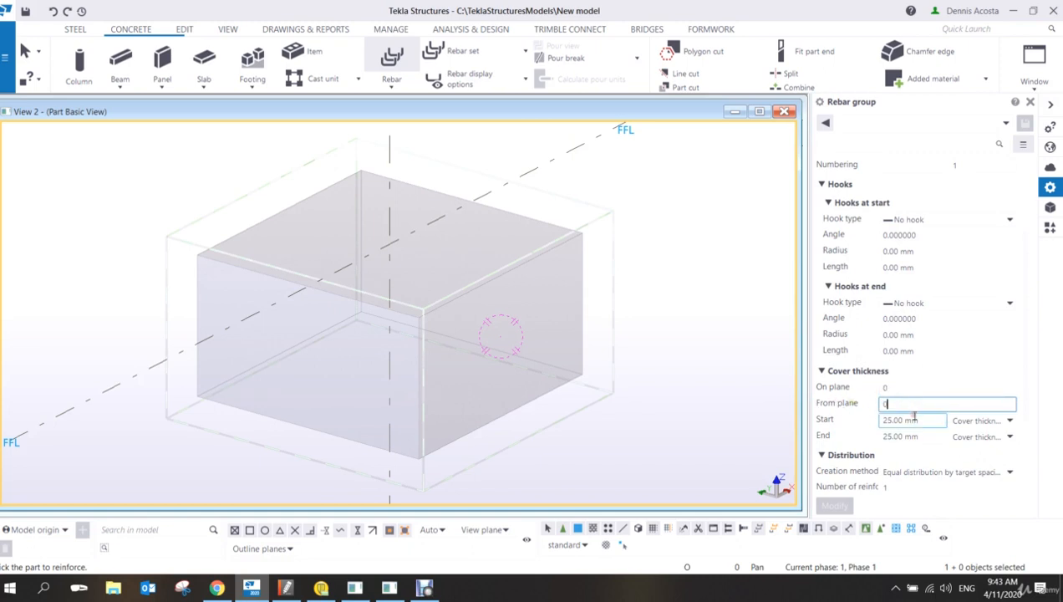
text(0)
key(Tab)
text(0)
key(Tab)
text(0)
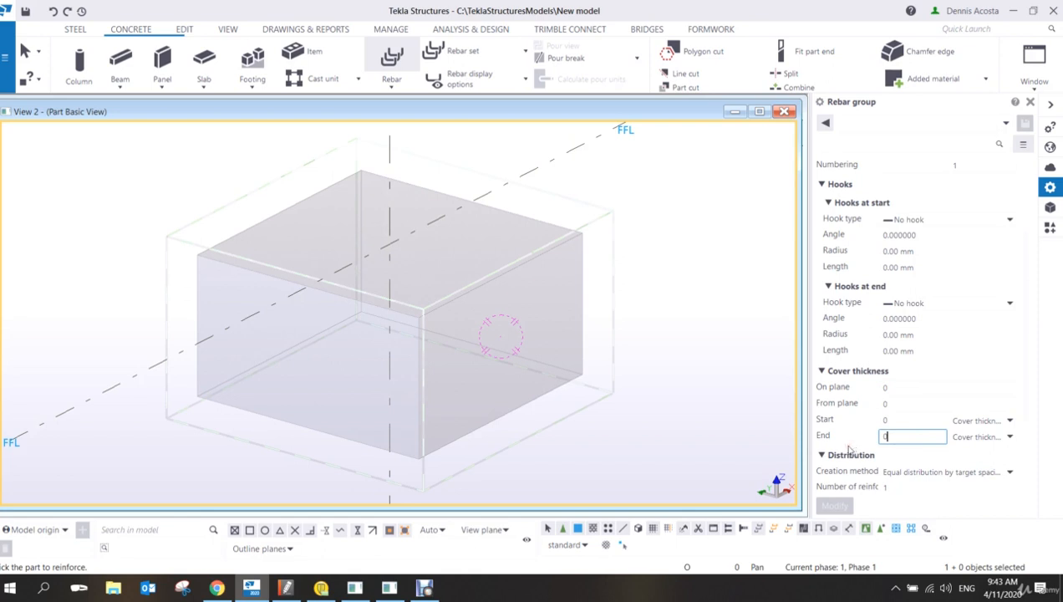
Step: Review the creation methods available for the rebar group's distribution
scroll(907, 450, down, 2)
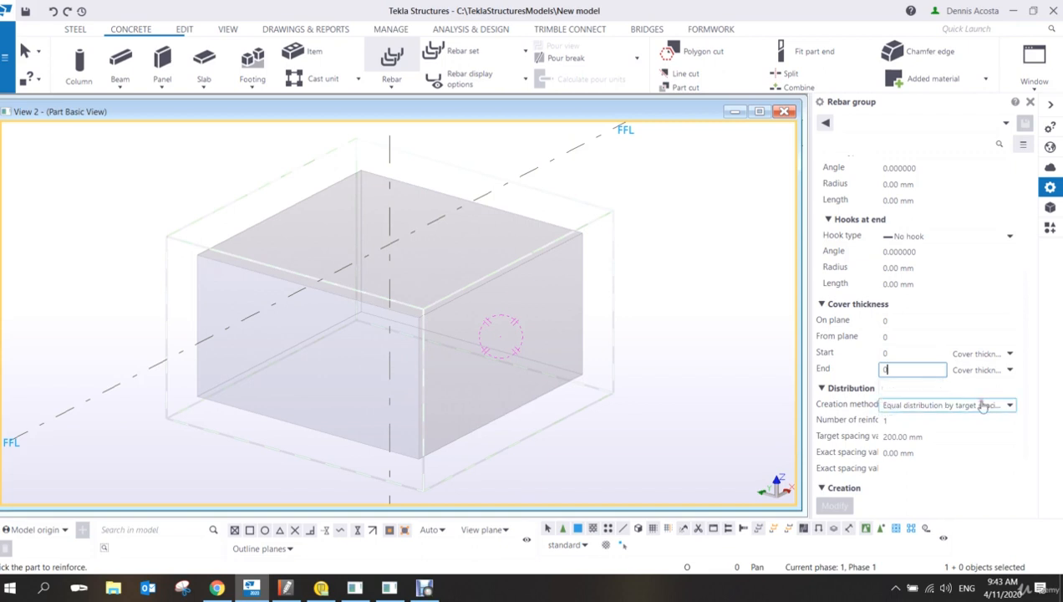
click(1009, 408)
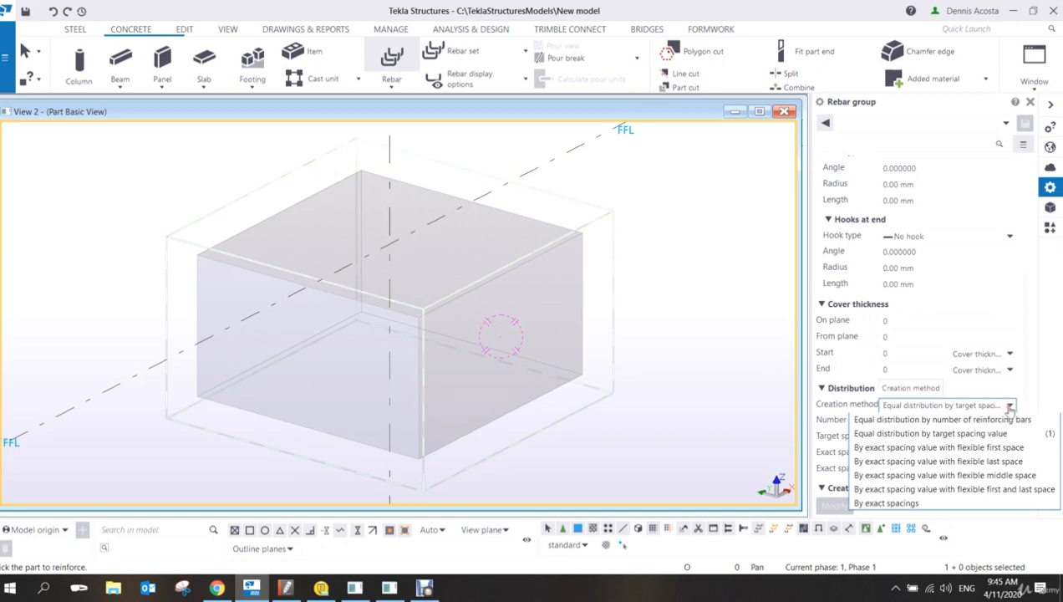
click(1012, 405)
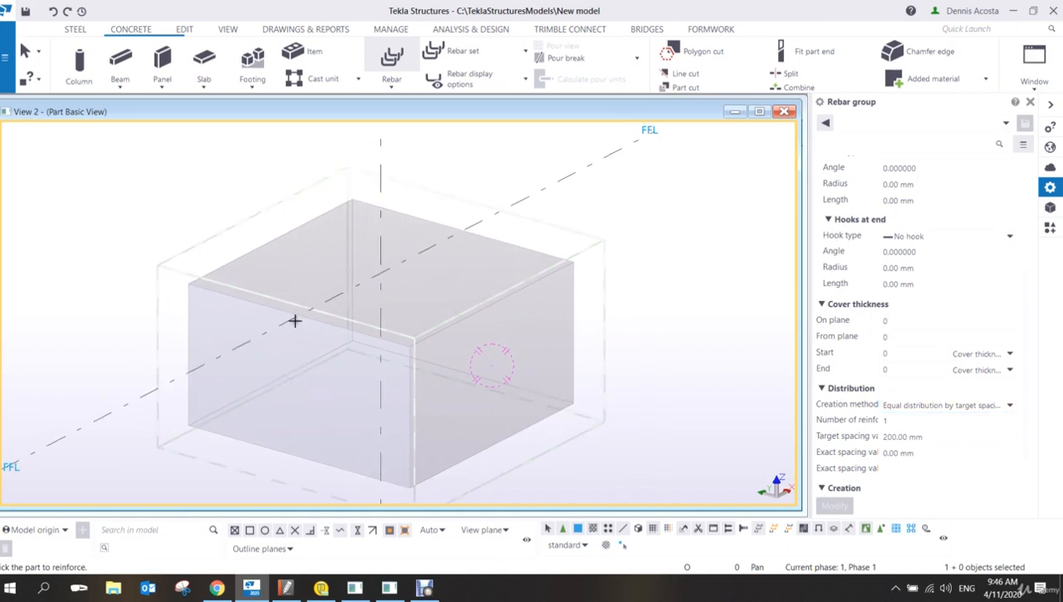
click(292, 316)
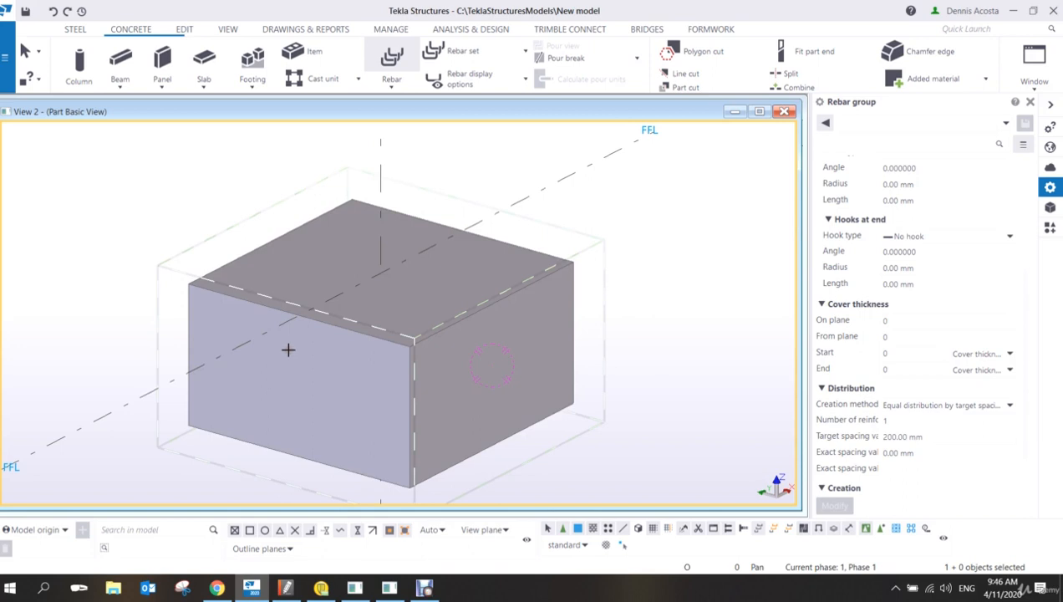
click(290, 351)
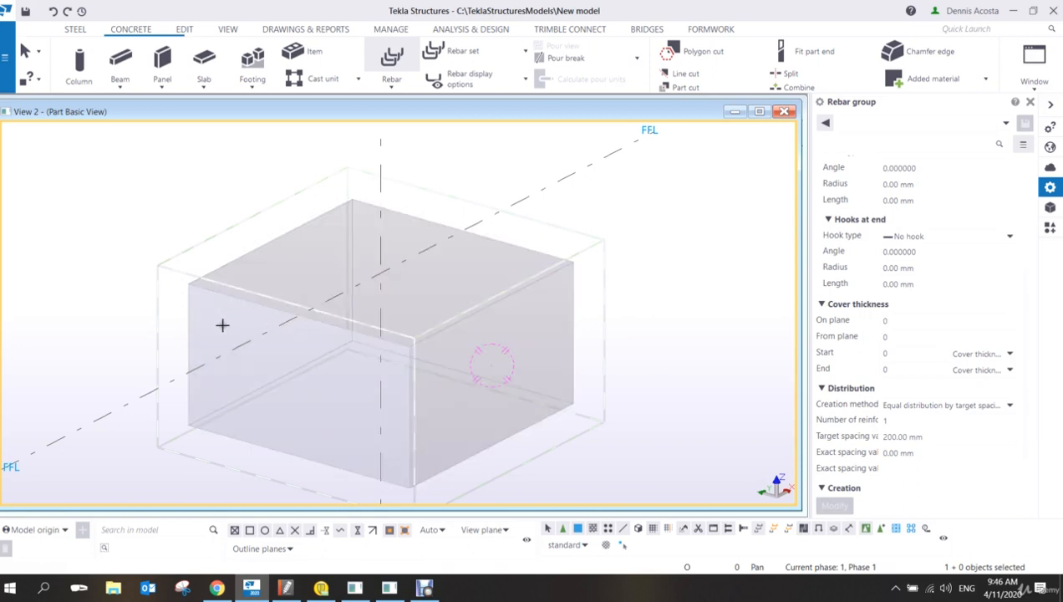
middle_drag(223, 326, 206, 247)
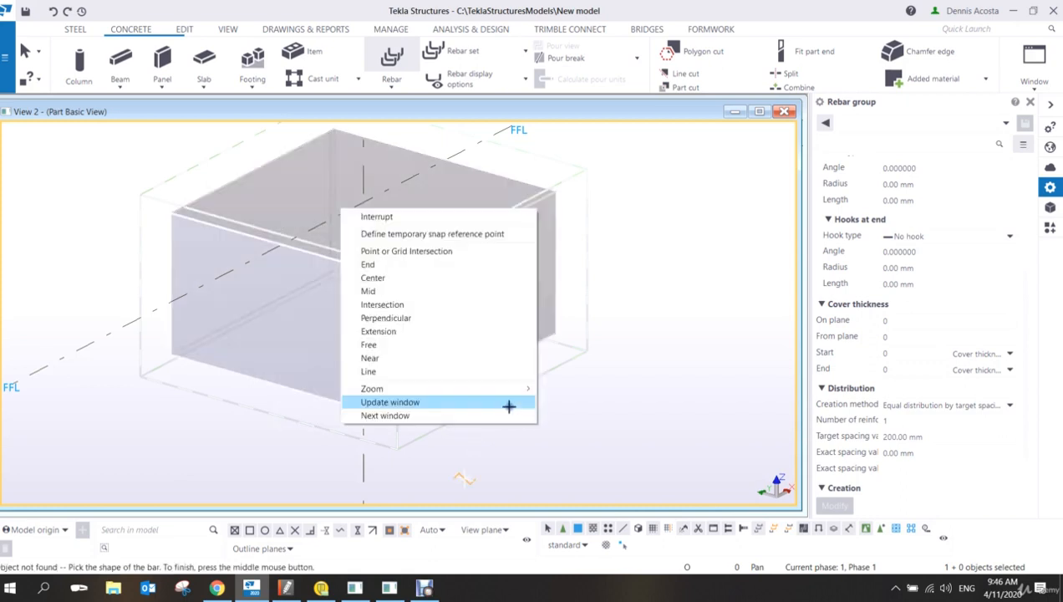
right_click(506, 406)
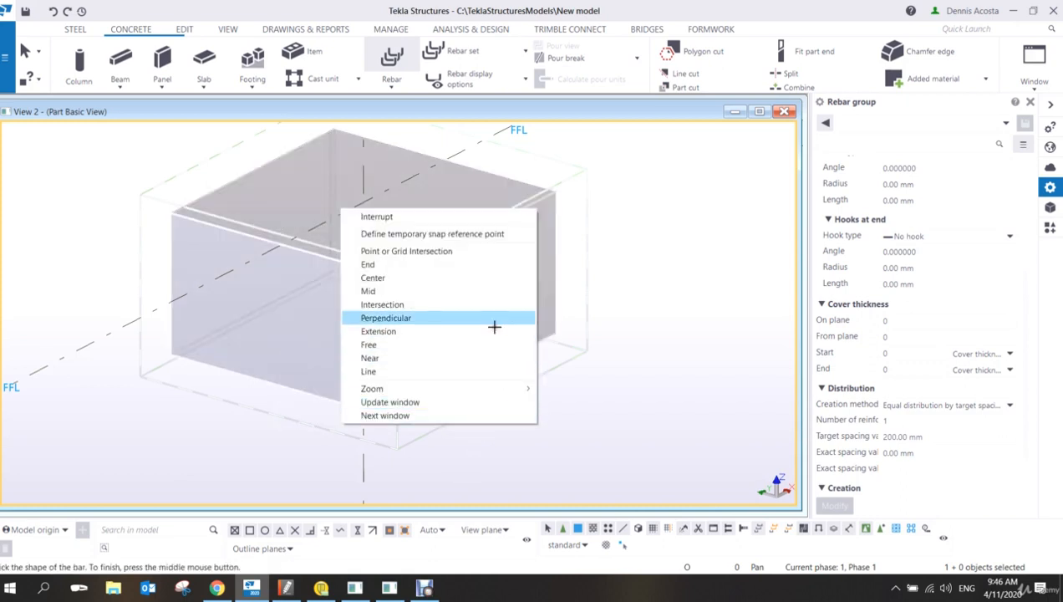
click(420, 223)
Step: Start a rebar group in the pad footing and outline its bar down the front face's far vertical edge and along its 1800 mm bottom edge
click(391, 58)
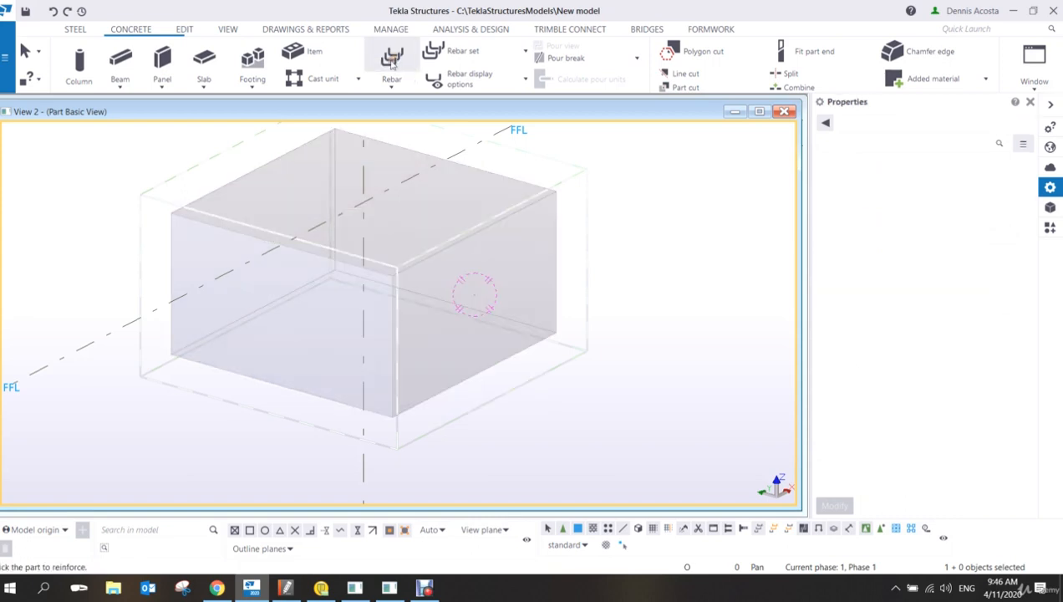
click(220, 228)
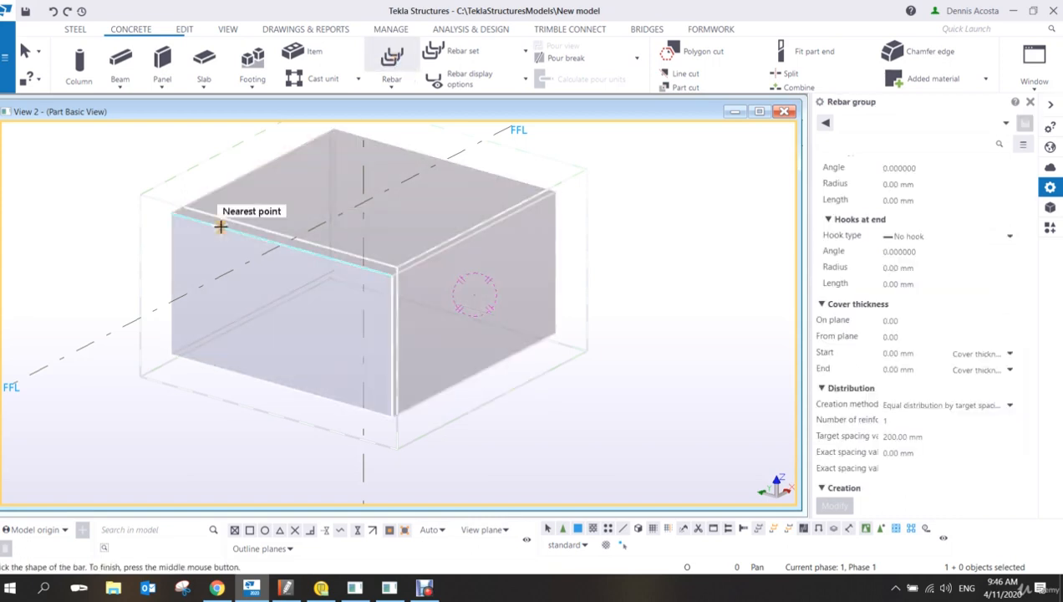
click(172, 212)
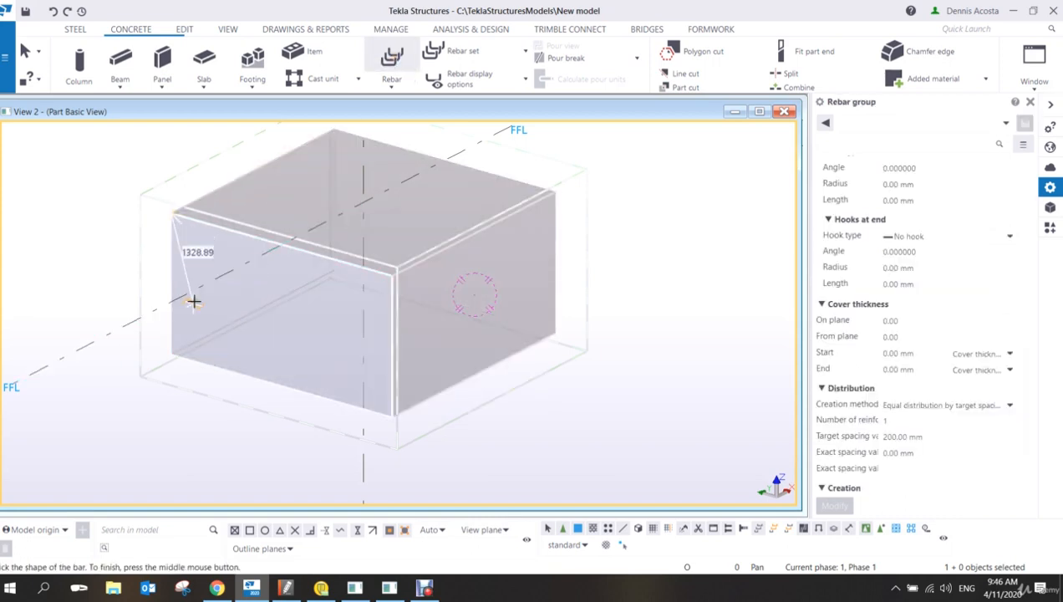
click(170, 353)
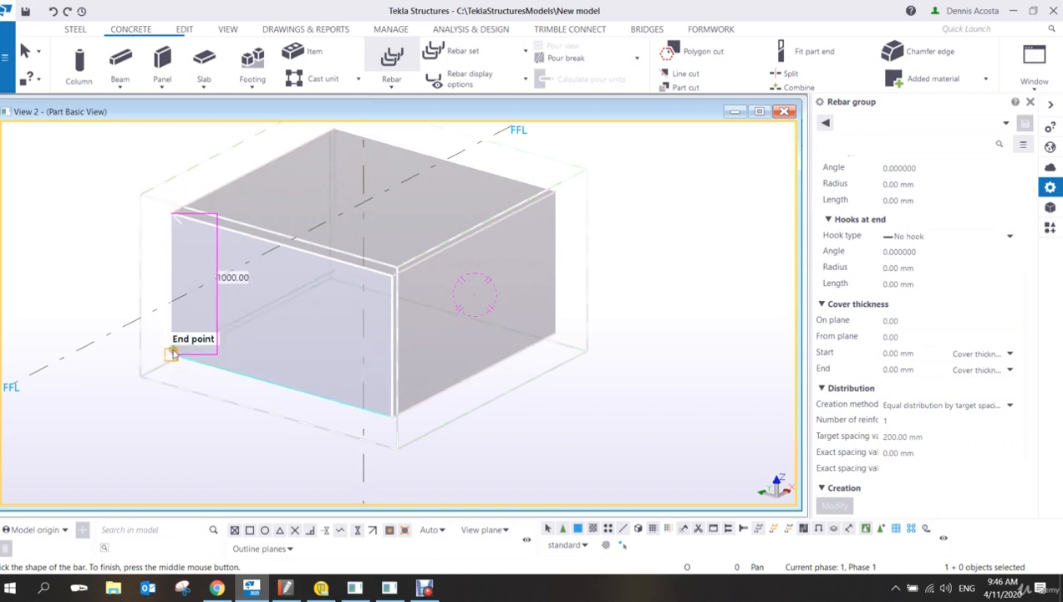
click(392, 414)
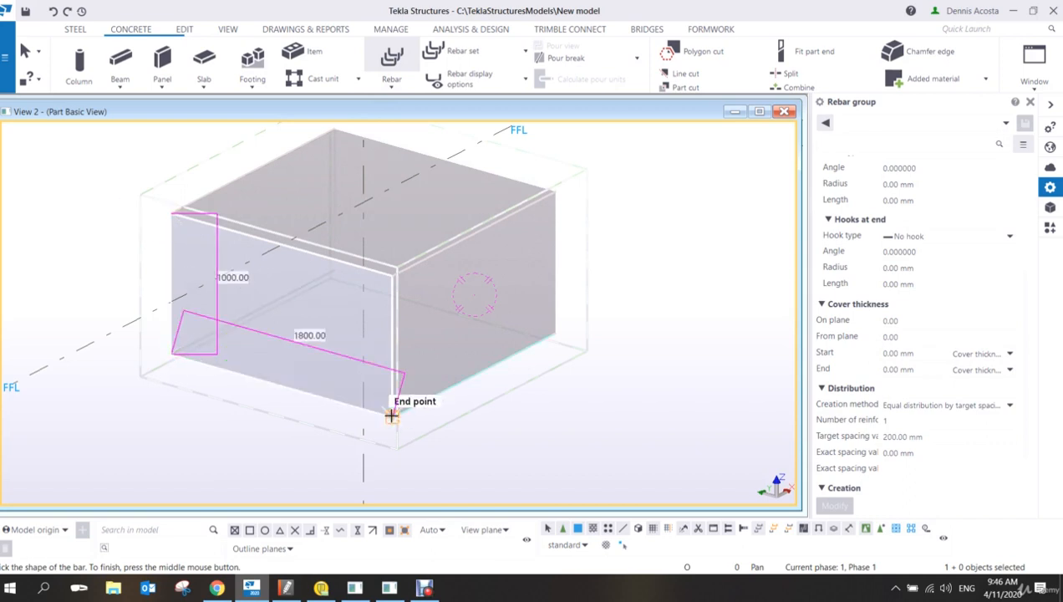
click(413, 267)
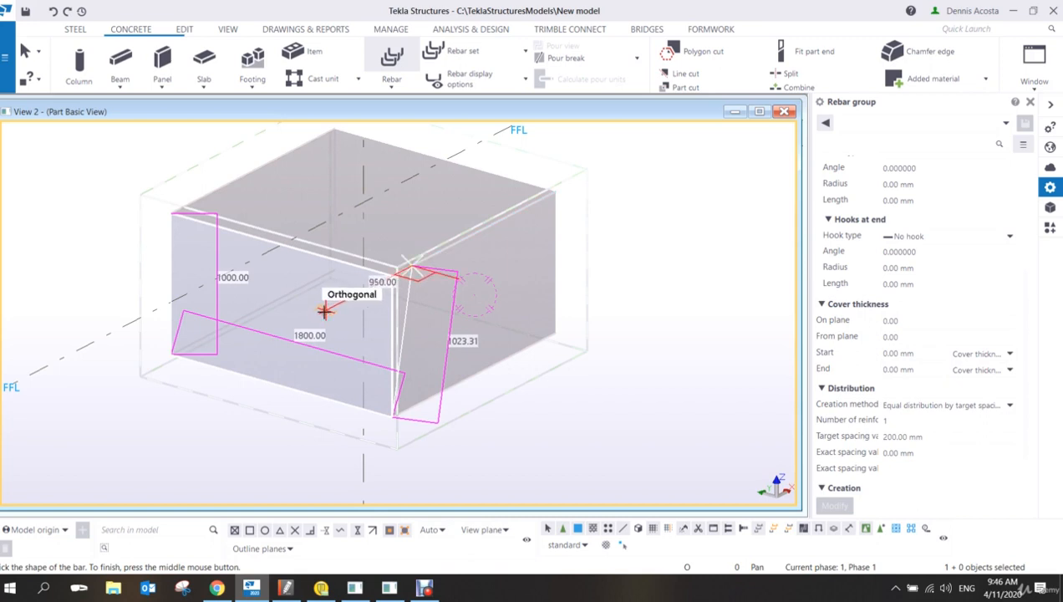
scroll(548, 329, up, 4)
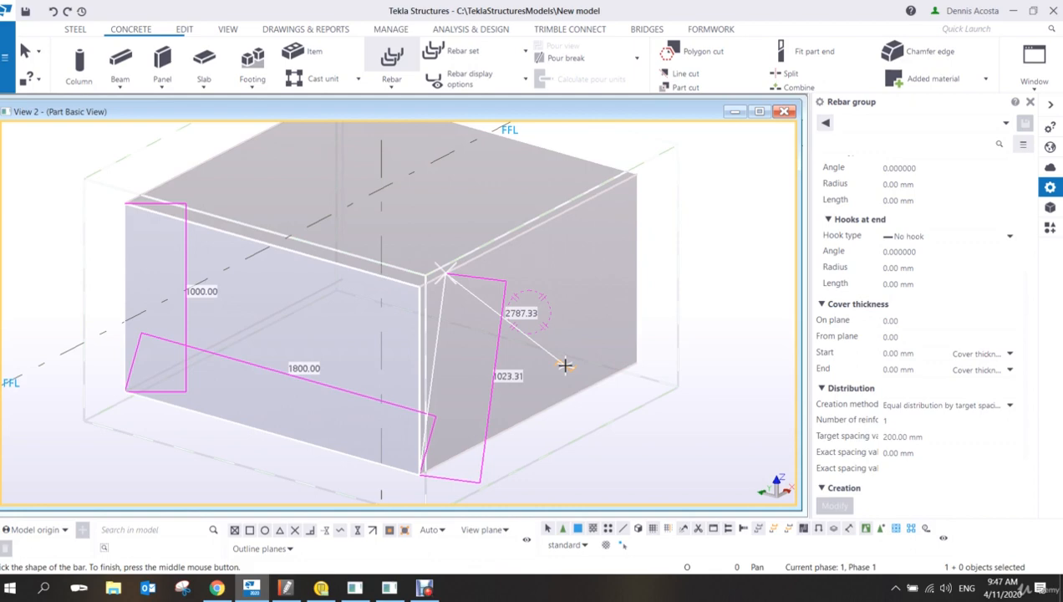
middle_click(565, 365)
click(420, 470)
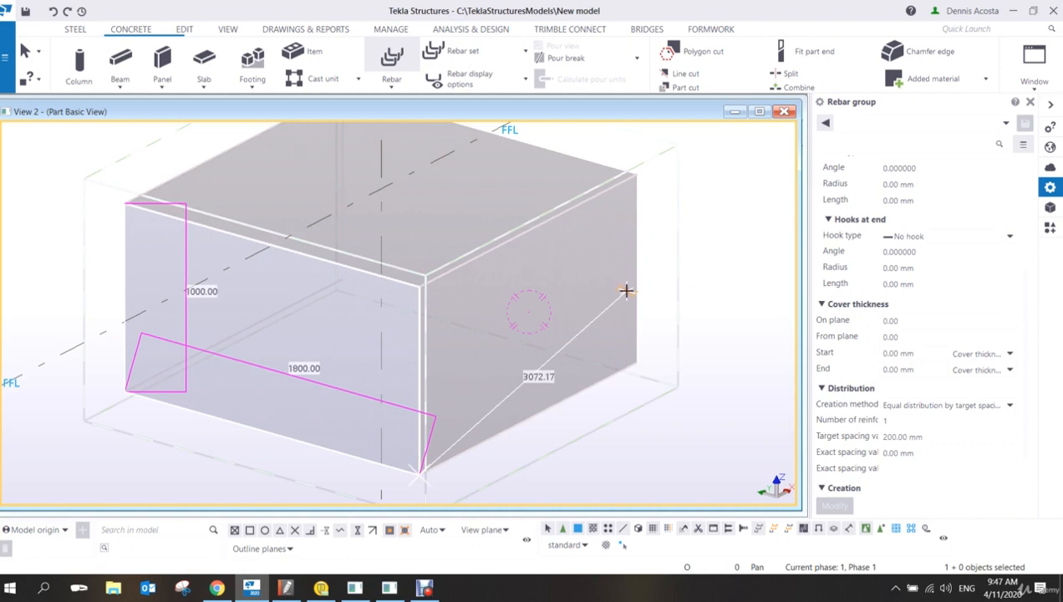
click(487, 253)
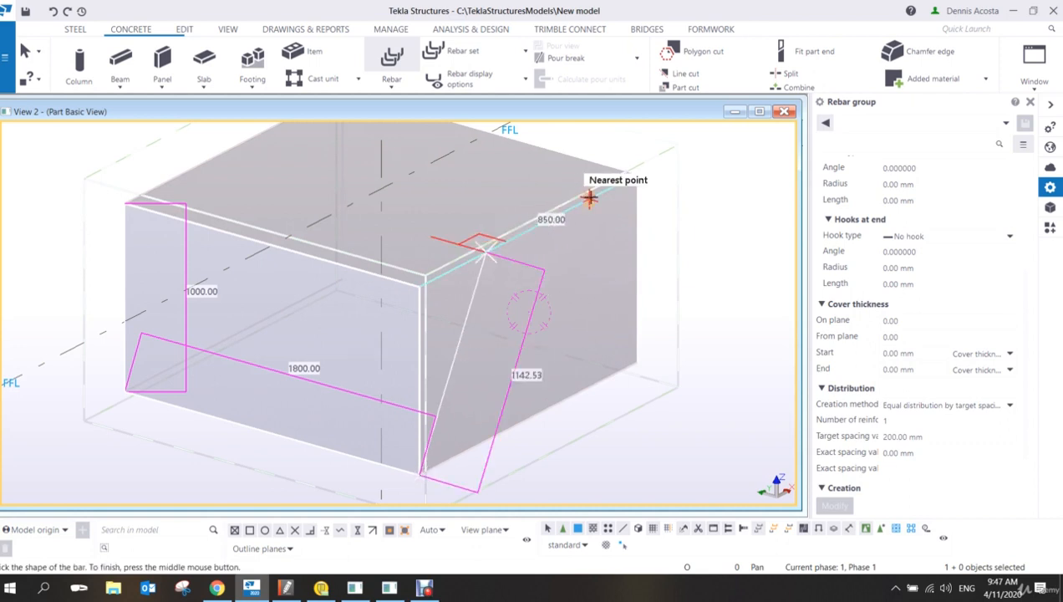
key(Escape)
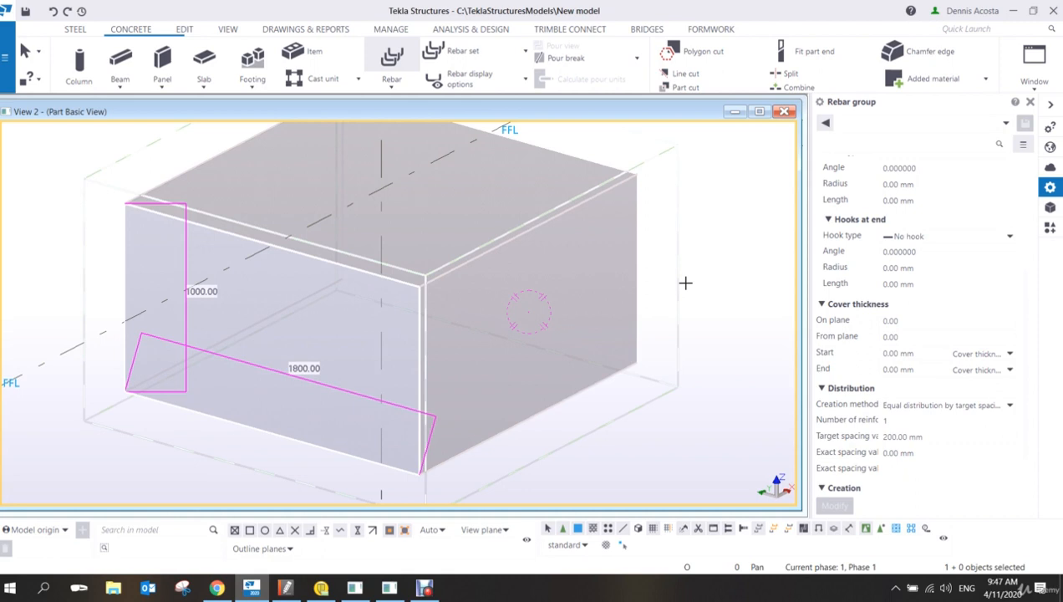
Step: Complete the U-shaped bar with a 1000 mm leg up to the front face's near upper corner
click(419, 285)
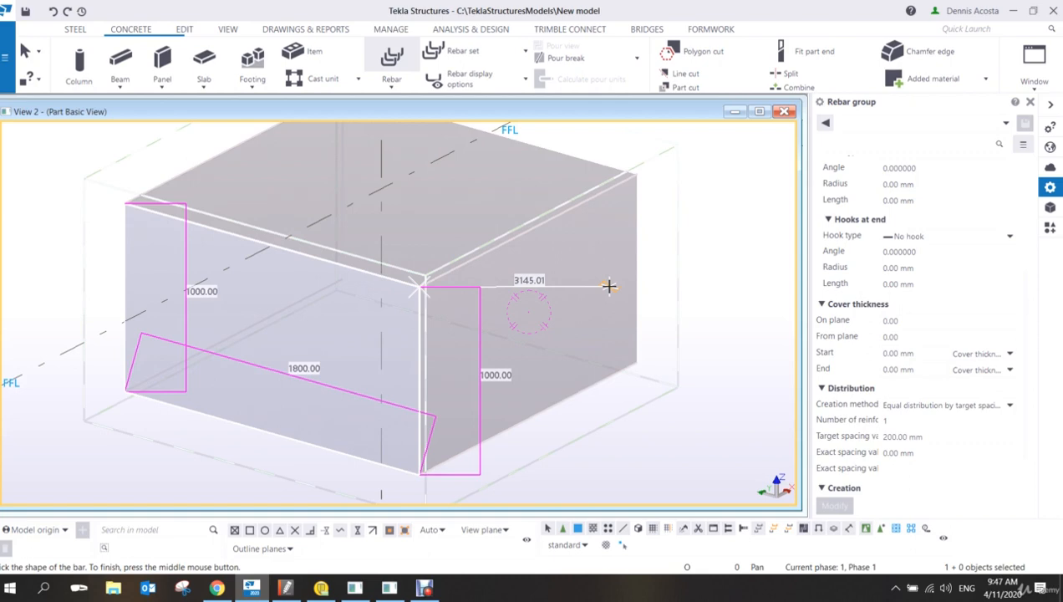
scroll(610, 286, down, 2)
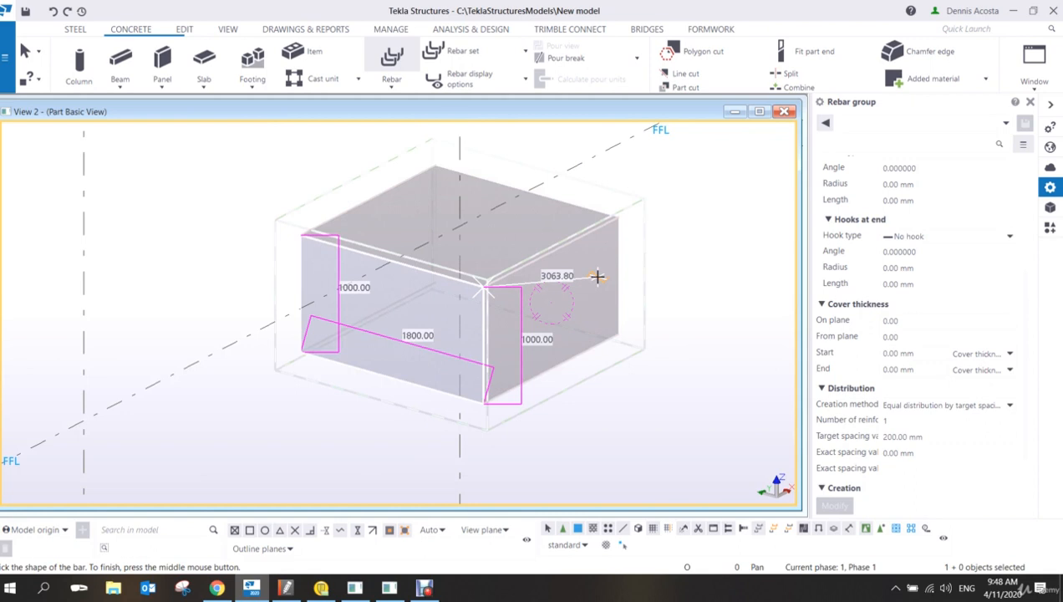
scroll(554, 306, up, 3)
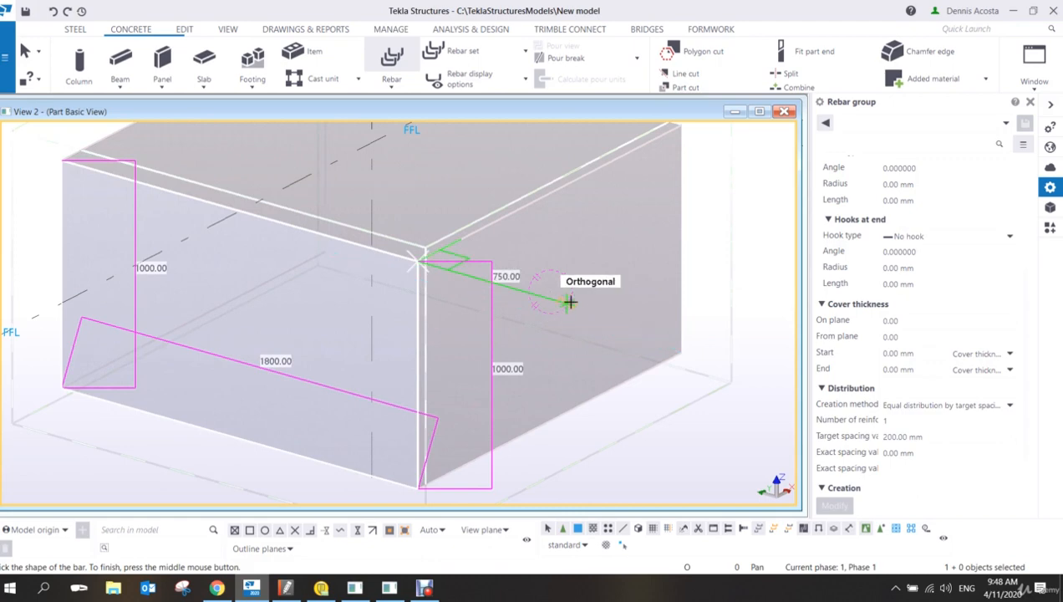
middle_drag(569, 302, 632, 288)
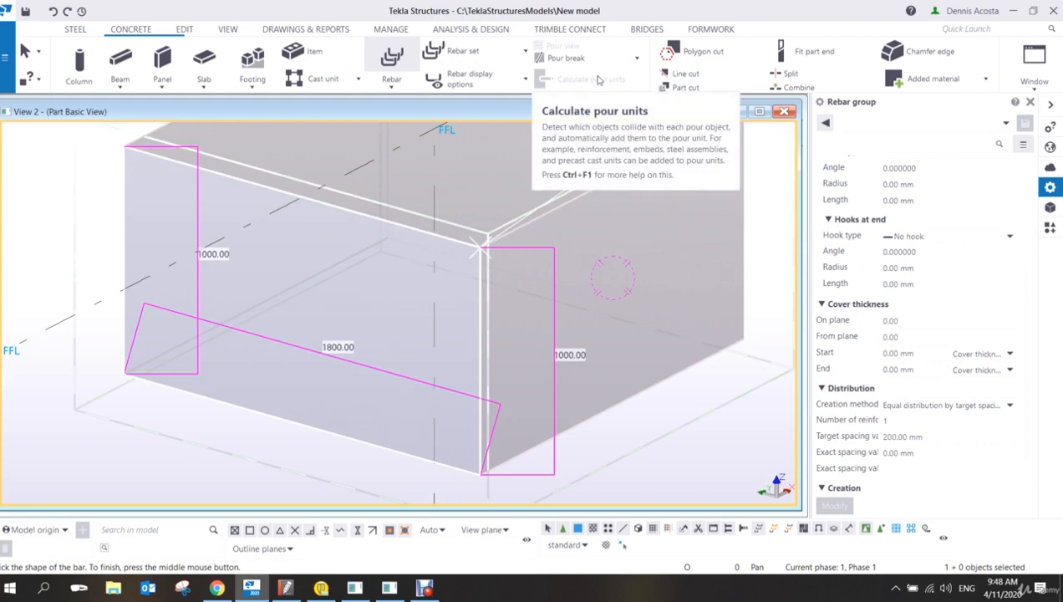
scroll(599, 80, up, 1)
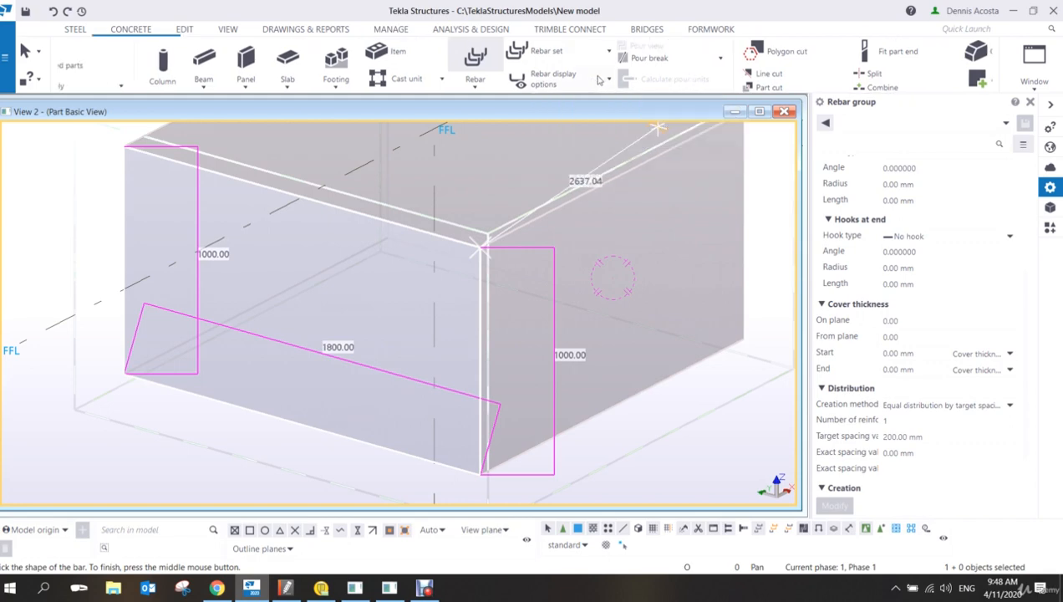
middle_click(347, 375)
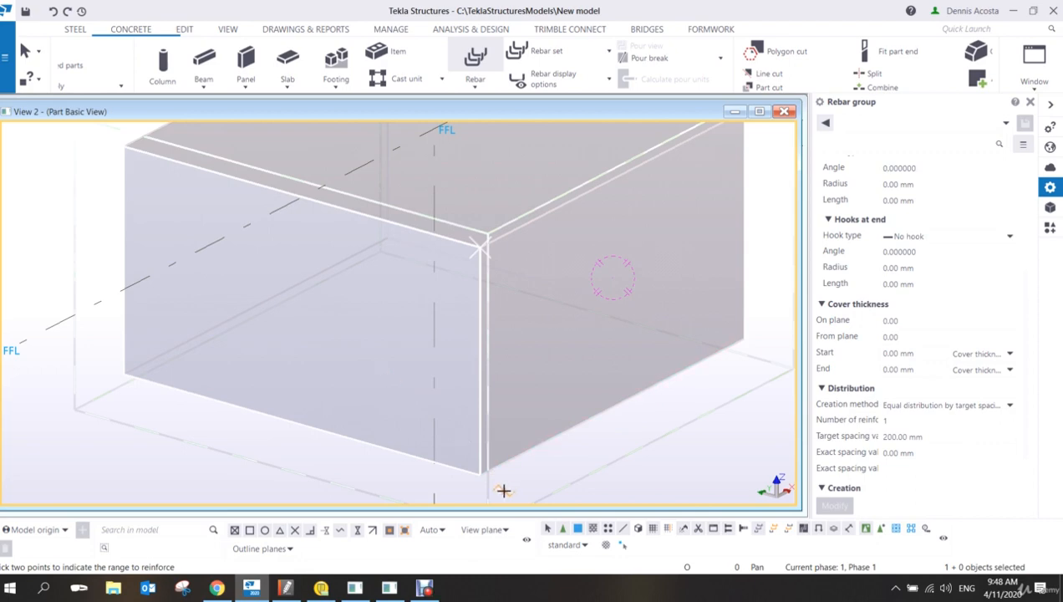
Step: Set the bar distribution range along the footing's bottom side edge, from the front corner to the rear corner, and end the command
click(480, 473)
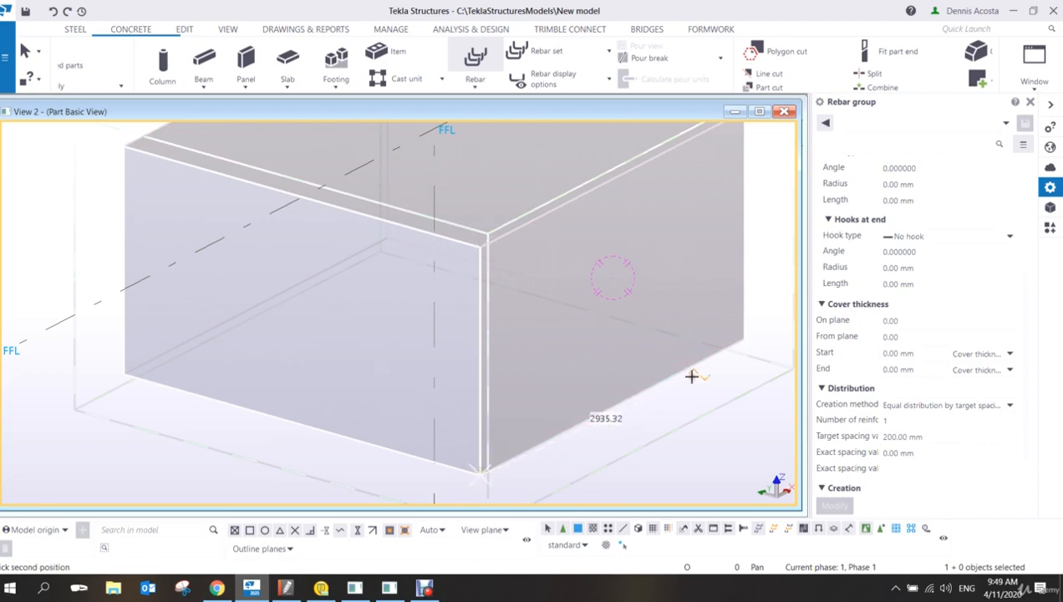
click(741, 336)
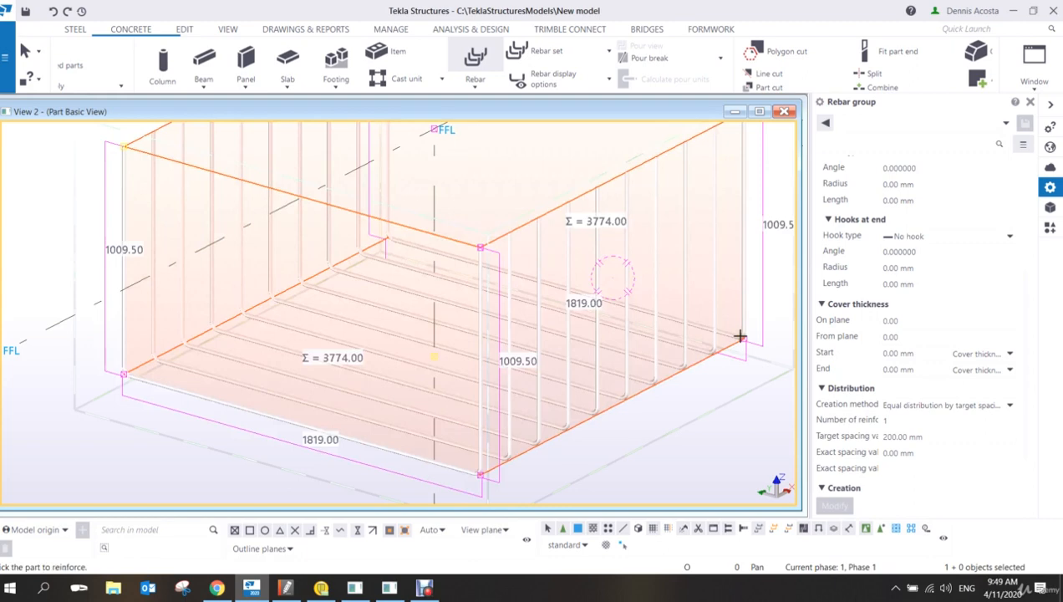
right_click(650, 291)
click(673, 296)
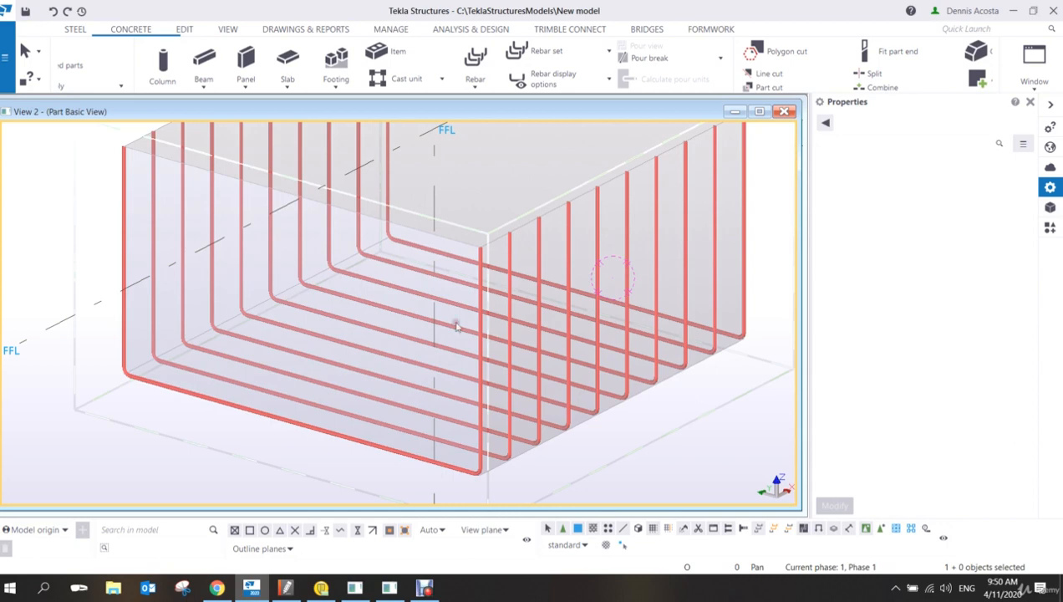
Step: Examine the placed U-bars from several angles, including how their bends sit against the footing's bottom edges
ctrl+middle_drag(451, 325, 541, 332)
scroll(451, 352, down, 1)
scroll(456, 358, up, 1)
scroll(457, 361, down, 1)
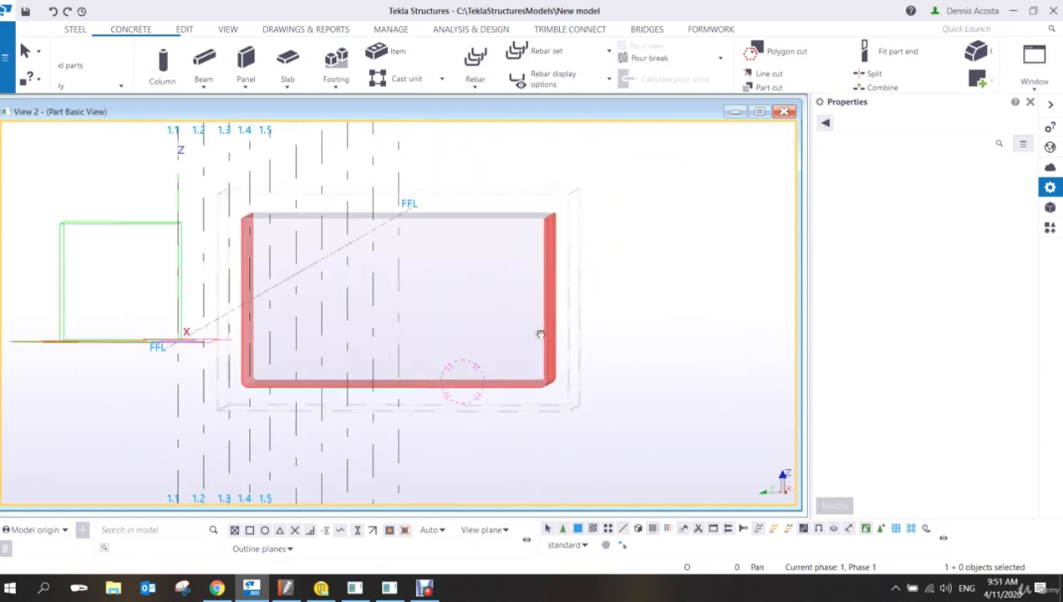
scroll(559, 360, up, 3)
ctrl+middle_drag(552, 376, 475, 440)
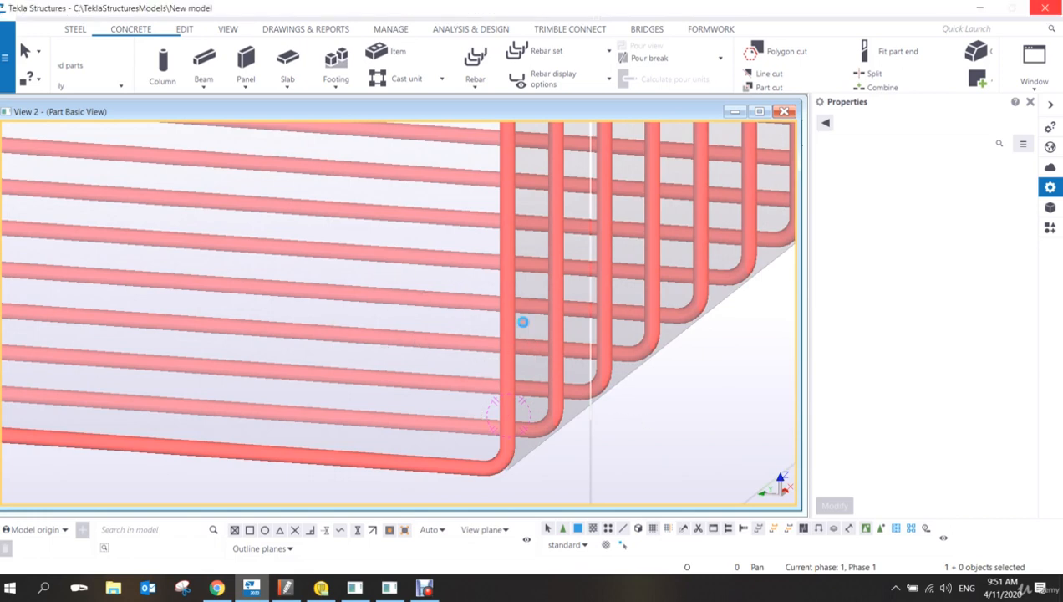
key(super+d)
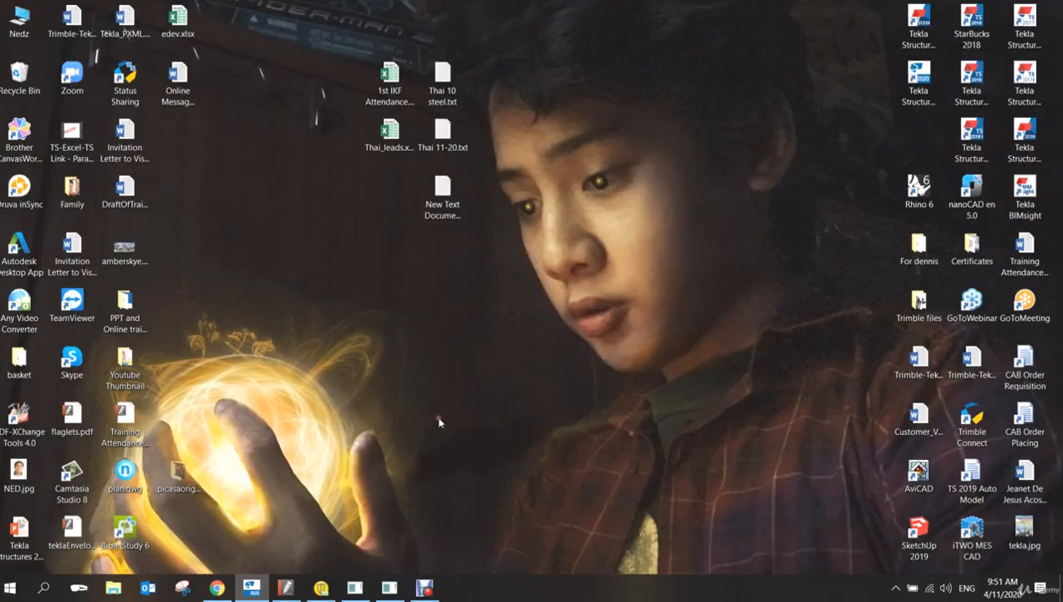
click(252, 589)
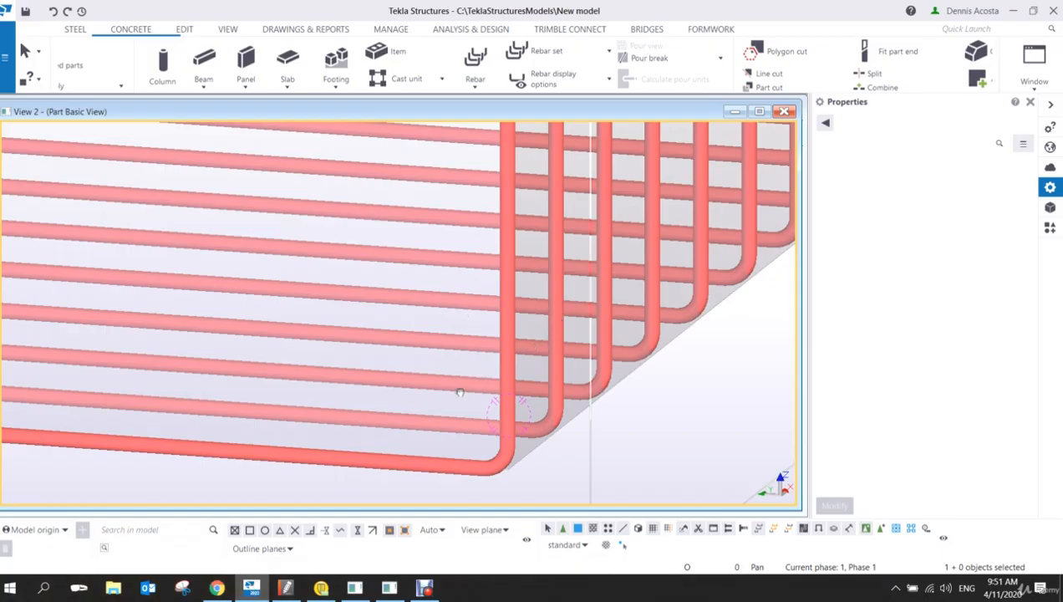
scroll(460, 392, down, 5)
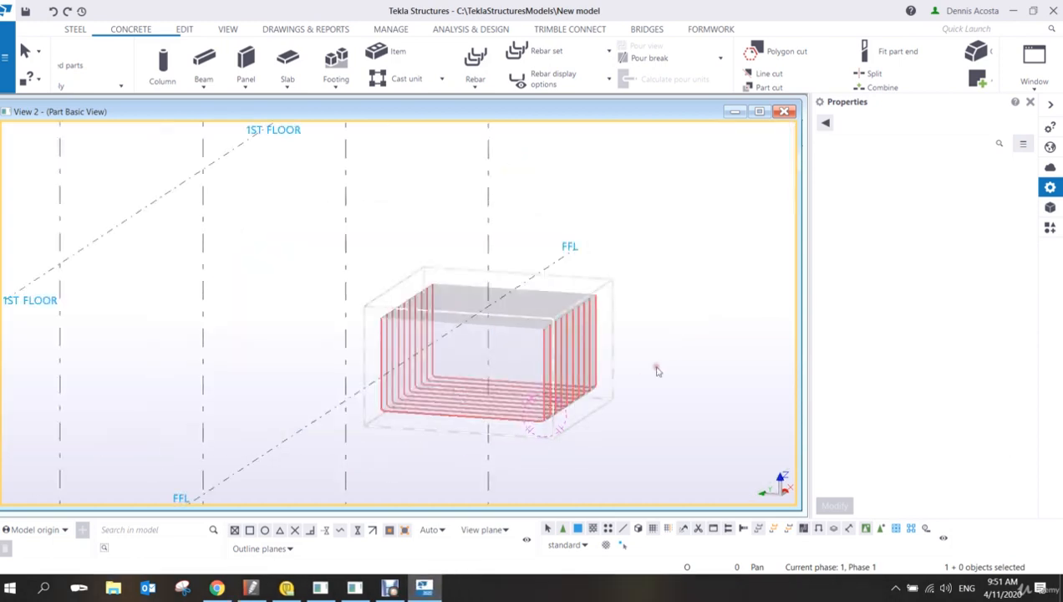
scroll(525, 379, up, 2)
ctrl+middle_drag(568, 383, 545, 387)
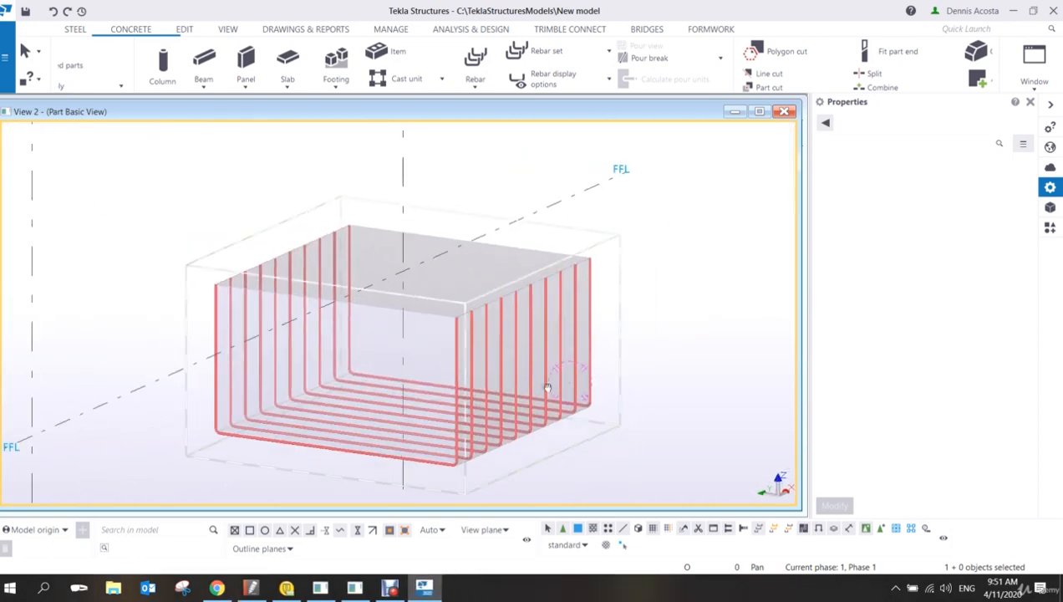
scroll(498, 401, up, 6)
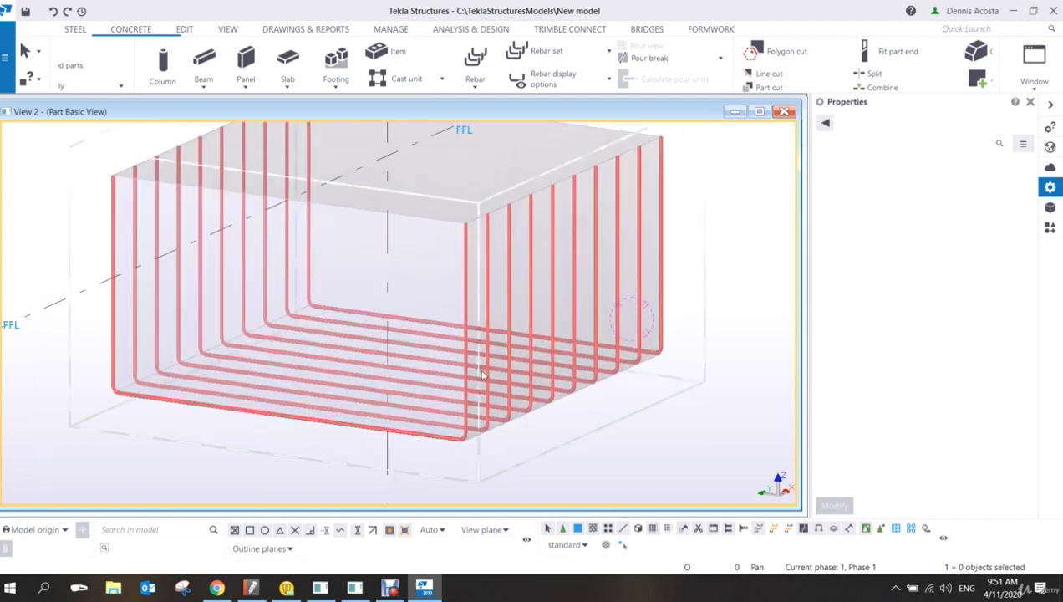
scroll(493, 396, down, 6)
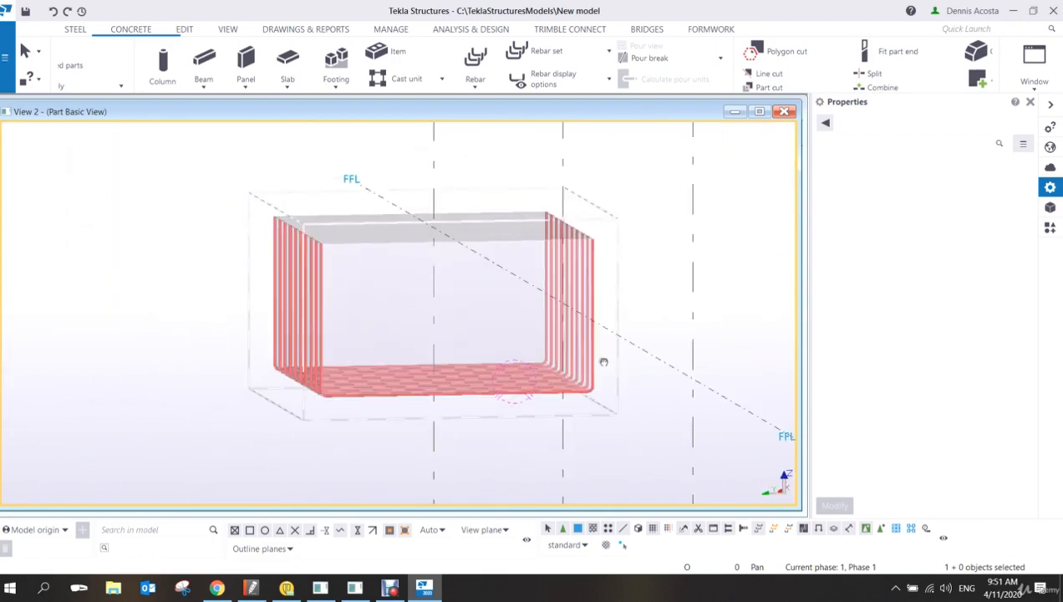
ctrl+middle_drag(527, 374, 558, 346)
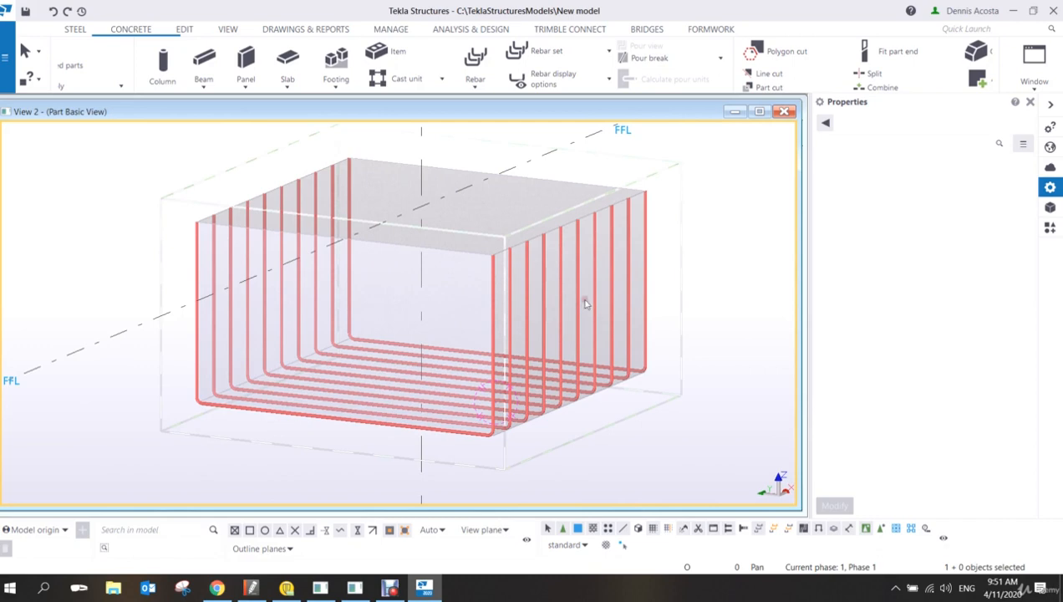
Step: Set the placed rebar group's on plane cover thickness to 35 and check the bars at the footing's bottom corner
click(577, 302)
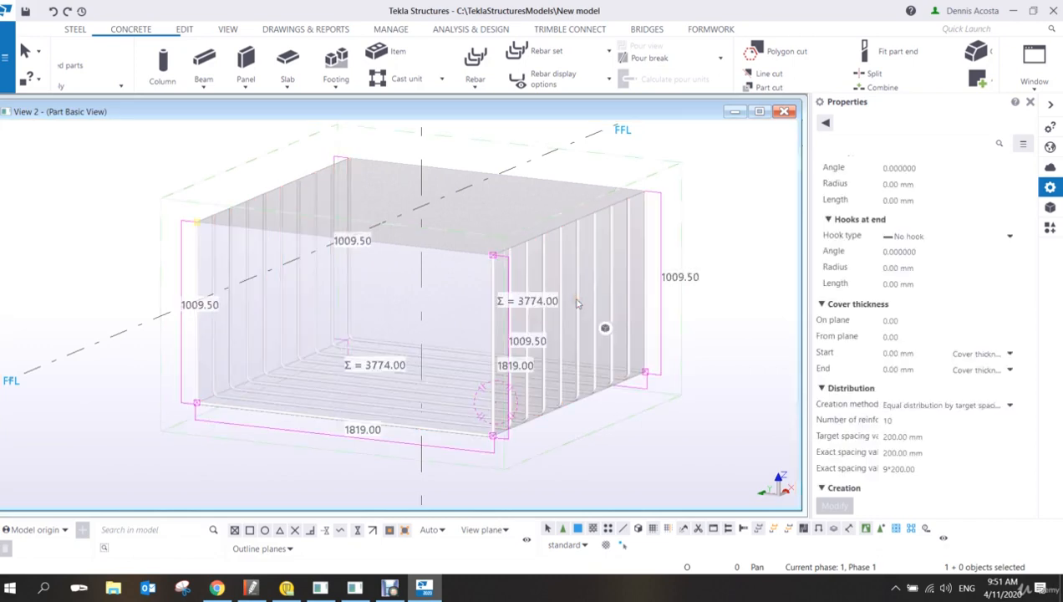
click(699, 269)
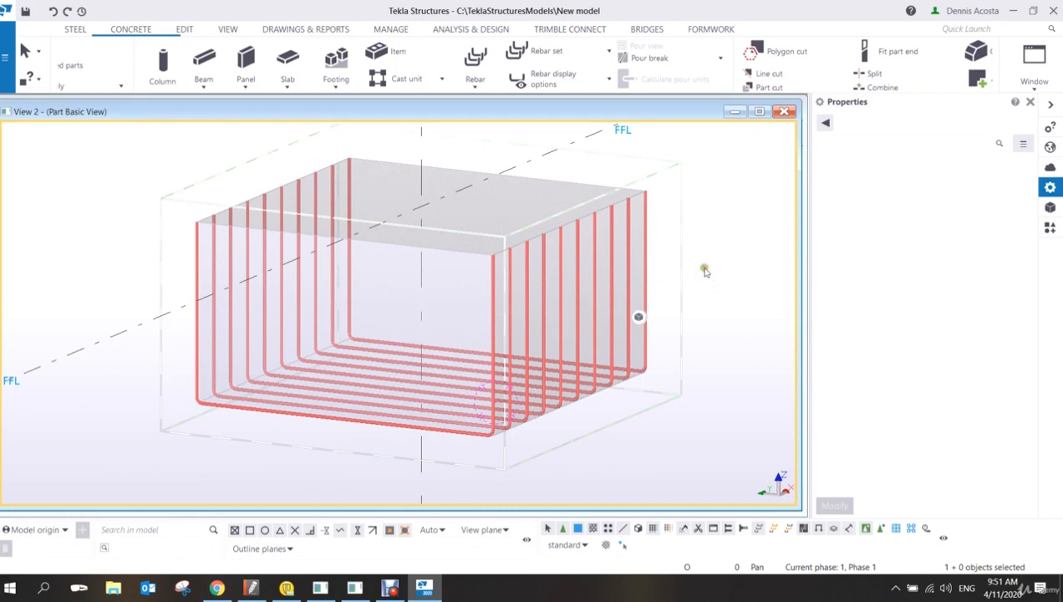
click(597, 281)
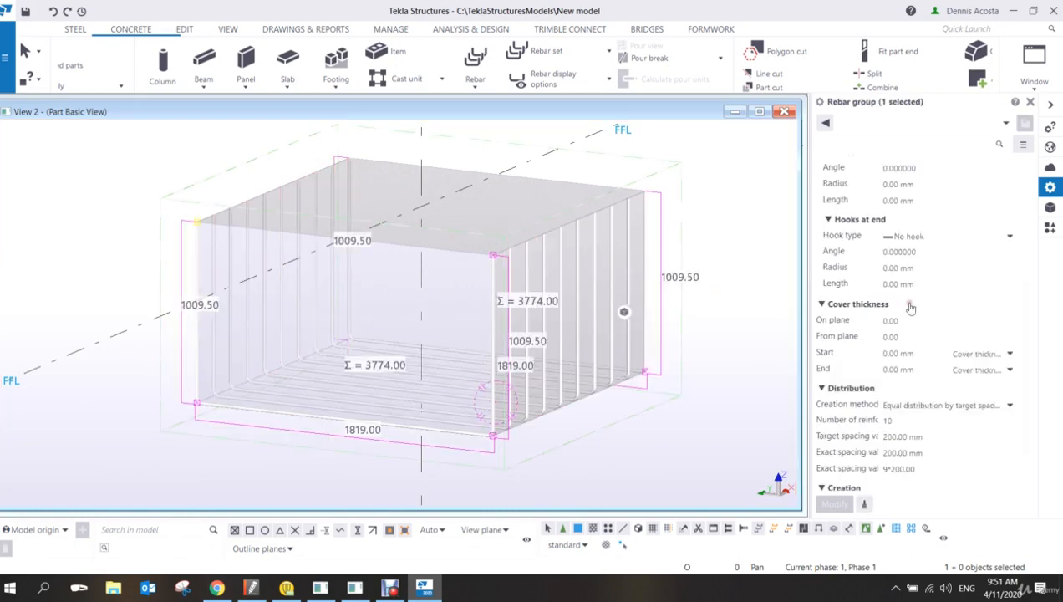
click(914, 322)
double_click(899, 322)
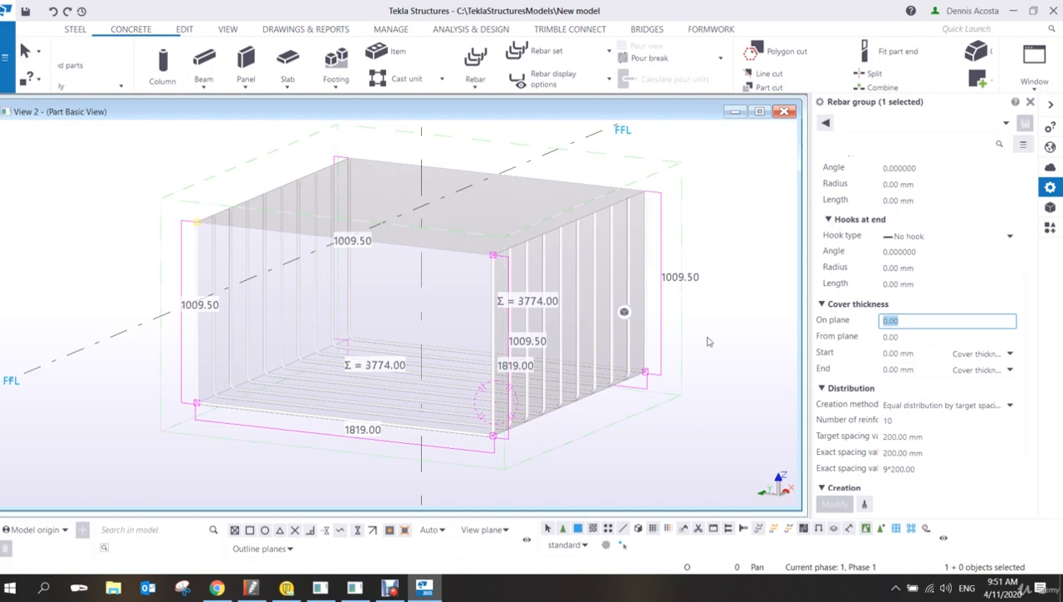
text(35)
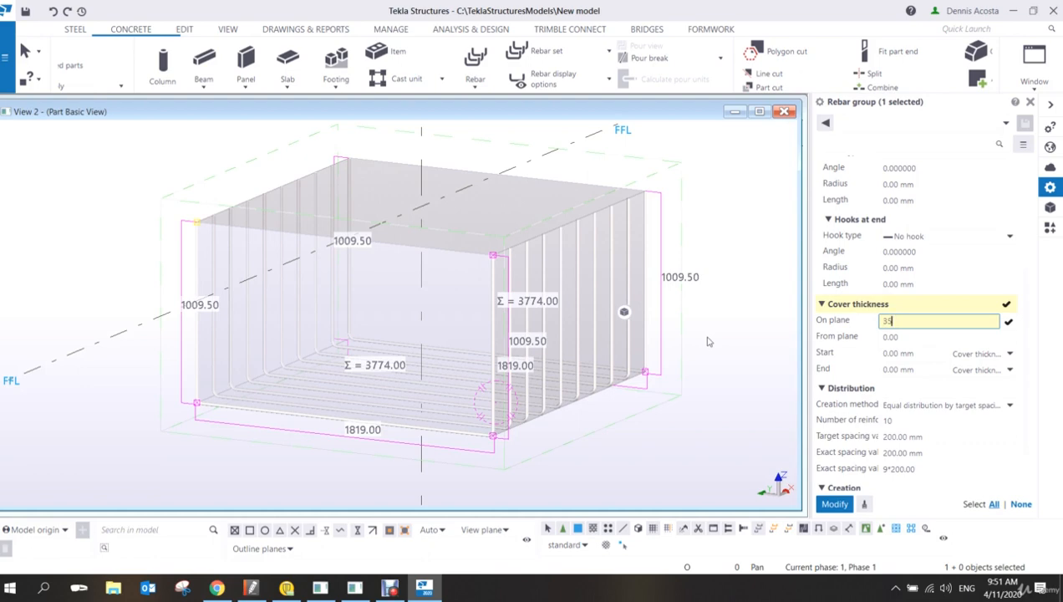
key(Return)
ctrl+middle_drag(357, 360, 508, 365)
click(592, 408)
scroll(558, 409, up, 3)
scroll(485, 370, up, 5)
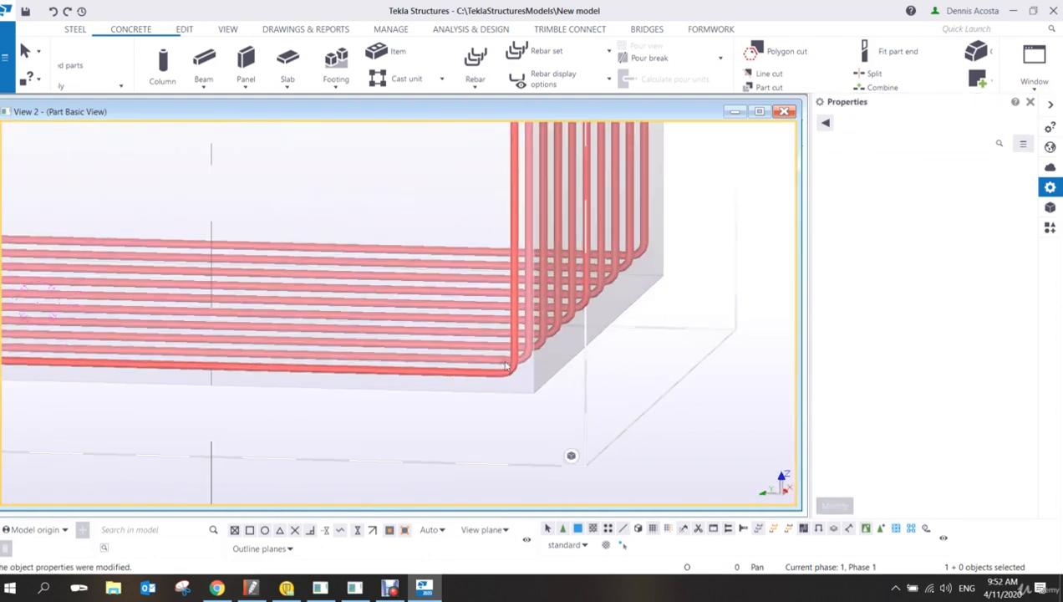
scroll(490, 406, down, 2)
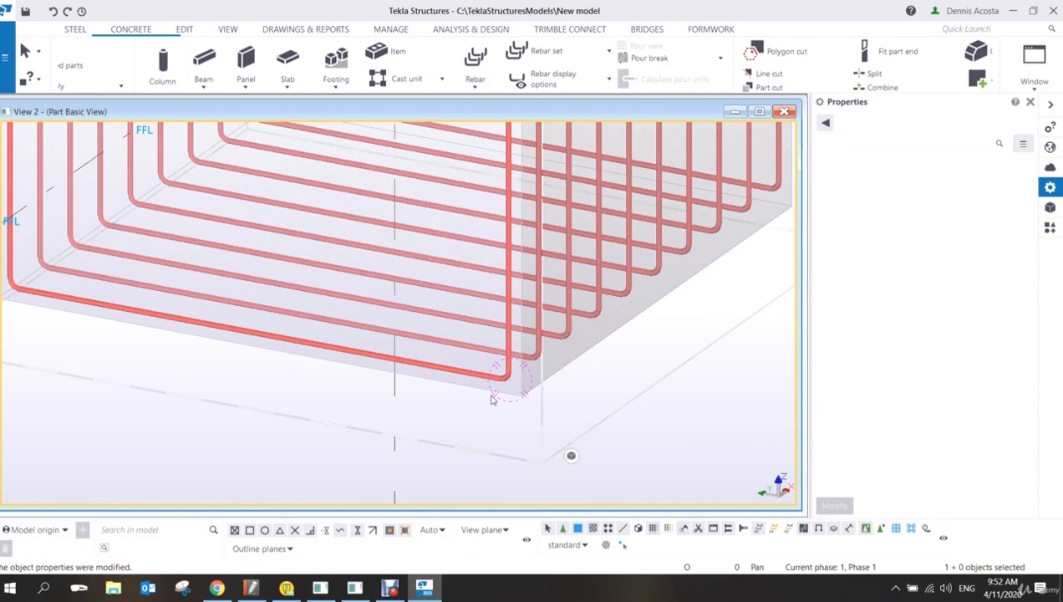
Step: Set the U-bar group's from plane cover thickness to 50 and check the outer bar's distance from the footing's side face
scroll(320, 410, down, 2)
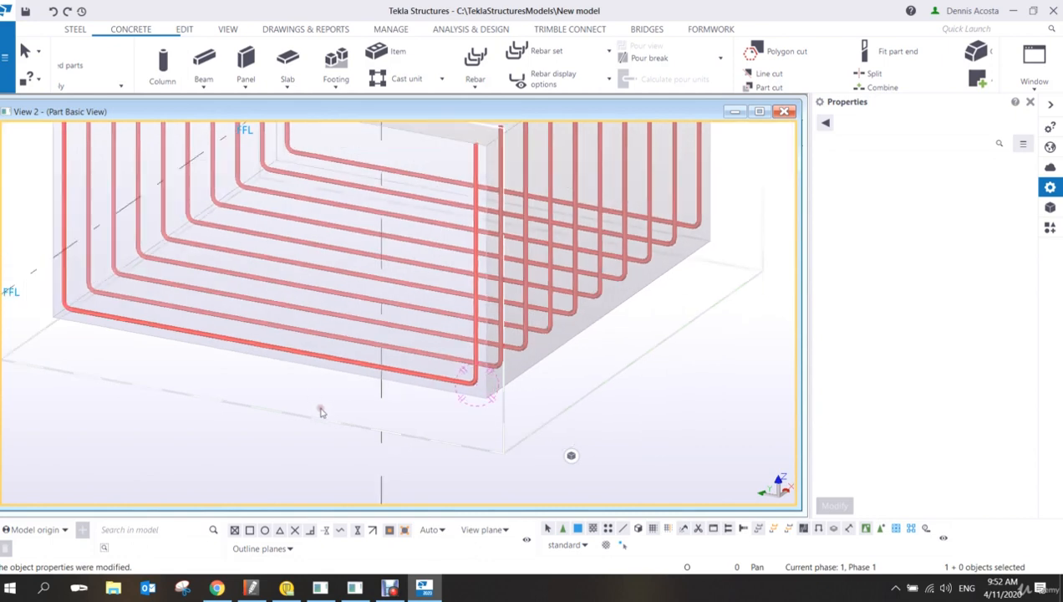
scroll(363, 349, down, 1)
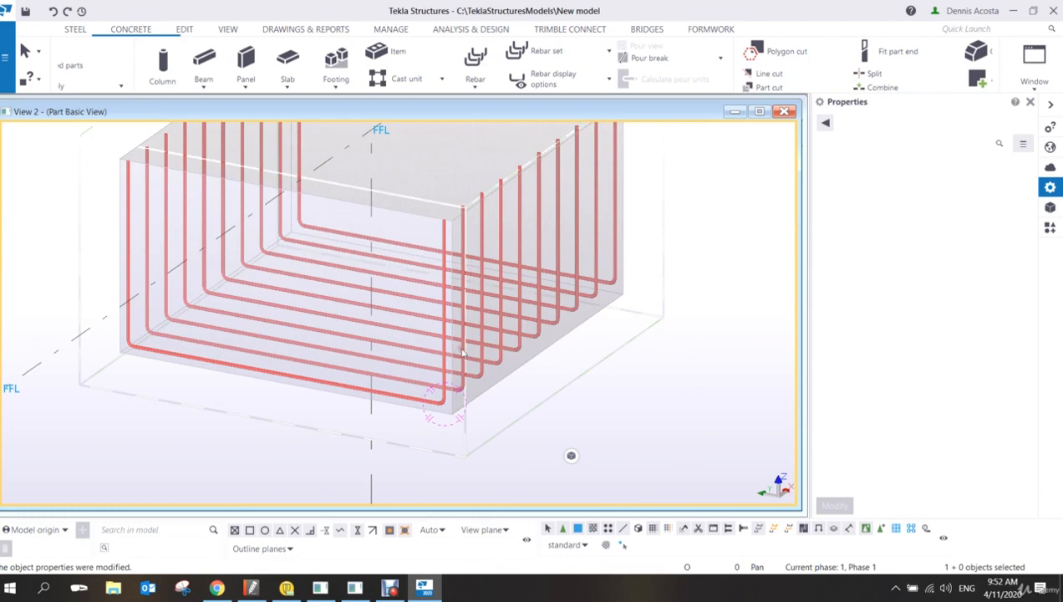
ctrl+middle_drag(463, 353, 386, 324)
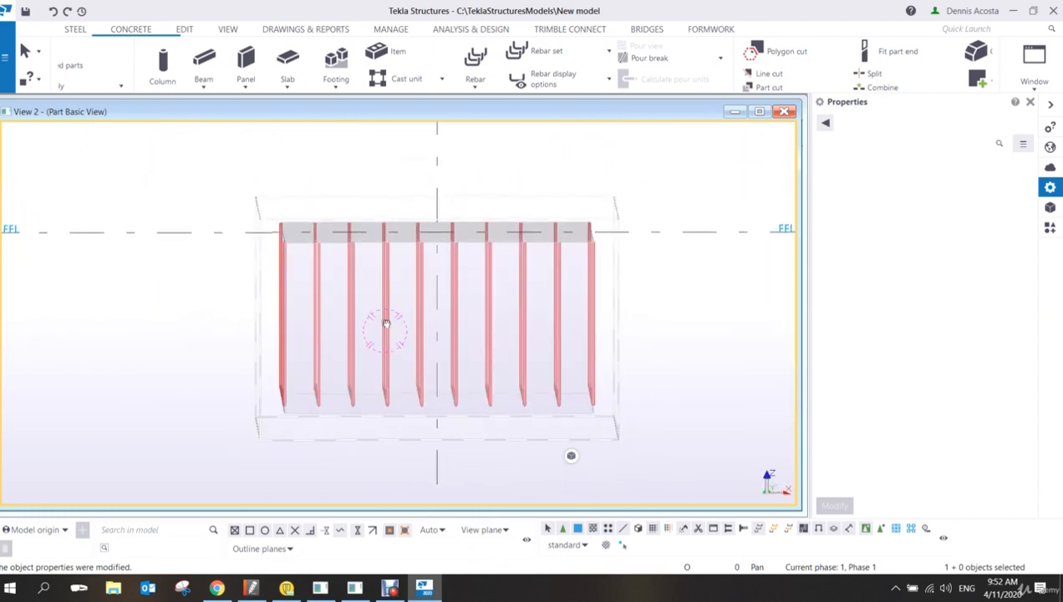
click(523, 362)
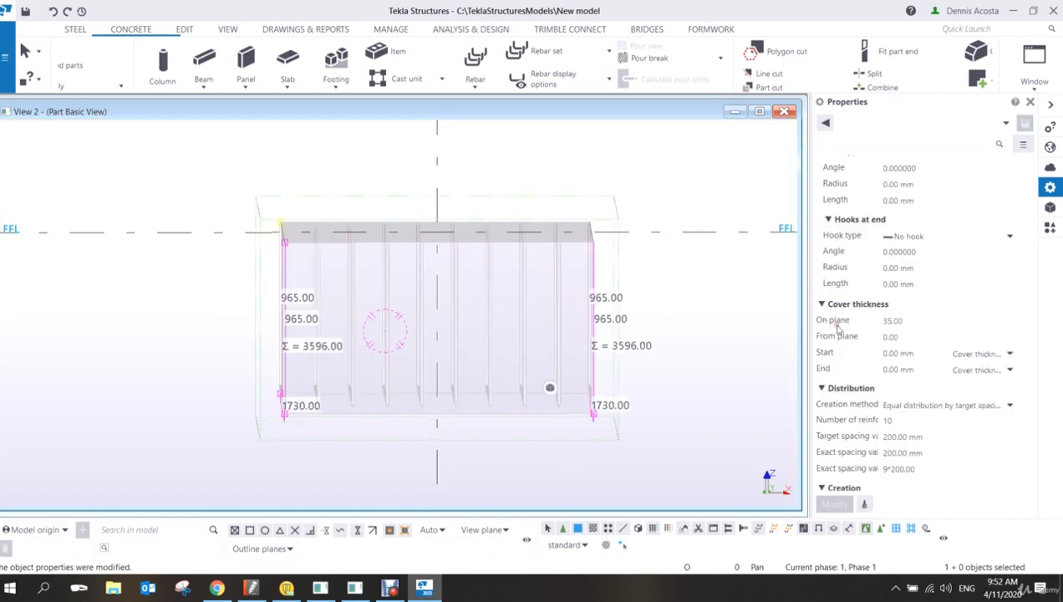
click(916, 335)
double_click(912, 335)
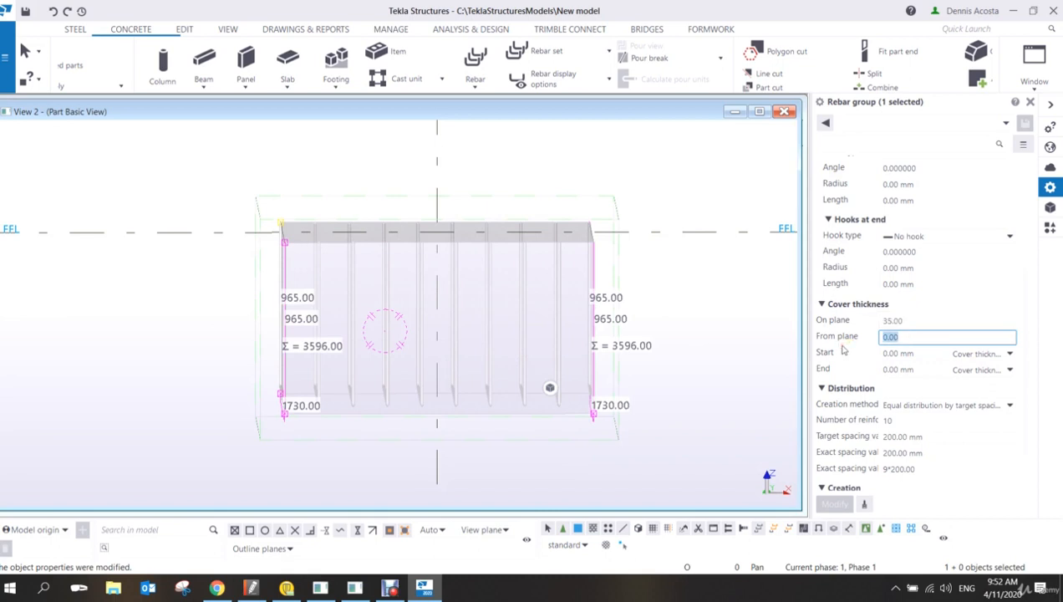
text(50)
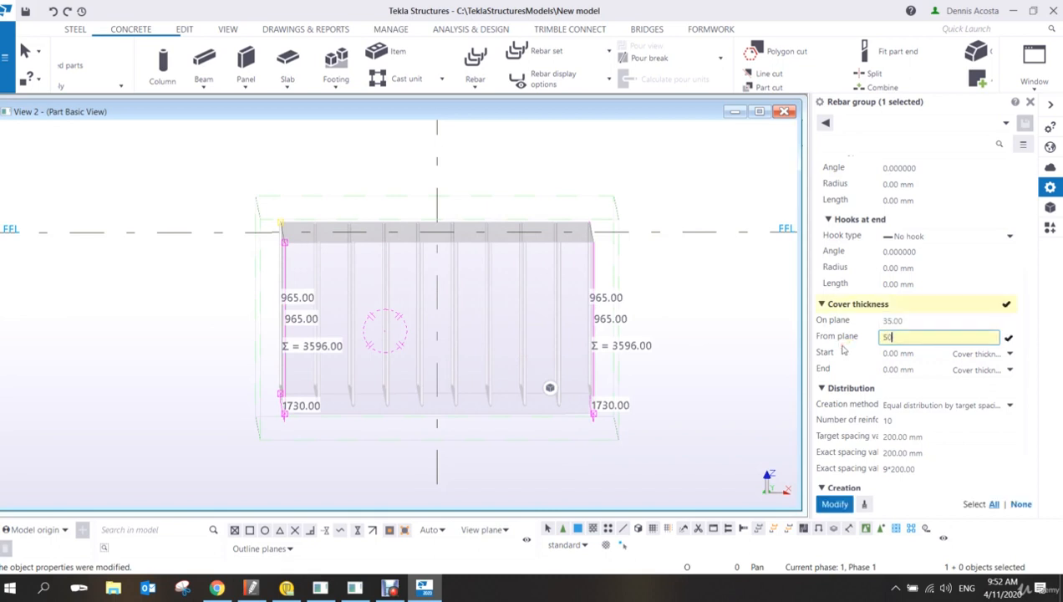
key(Return)
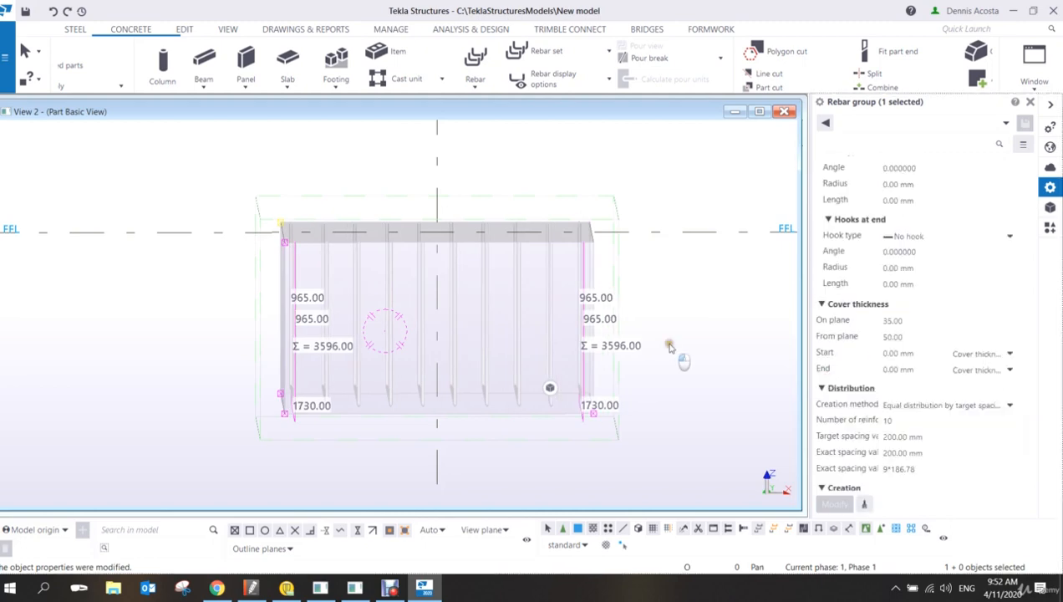
click(666, 342)
scroll(545, 319, up, 5)
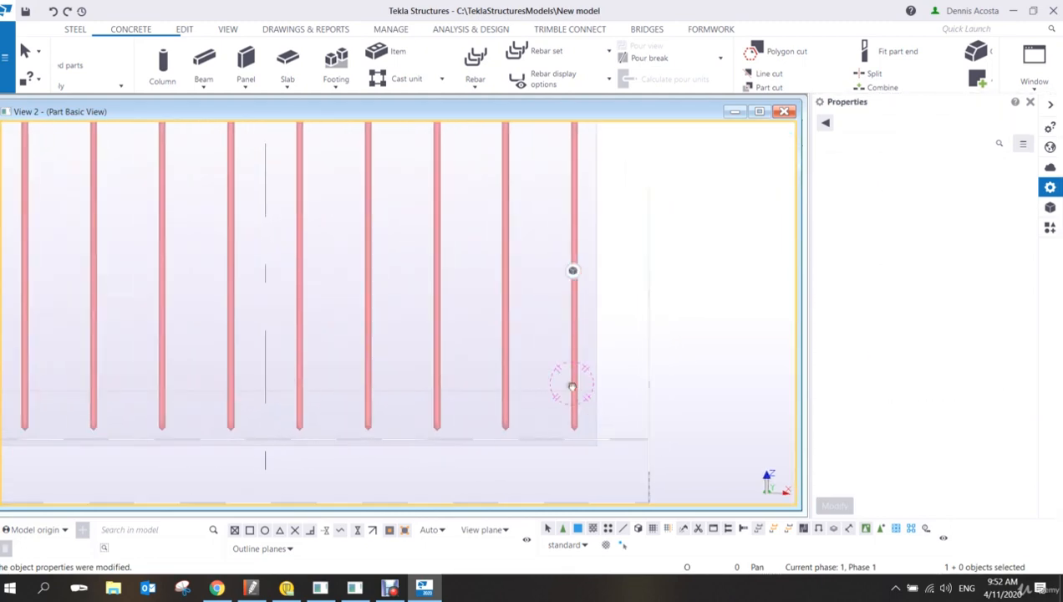
Step: Set the rebar group's from plane cover thickness to 100 and check the bar layout from the front and at an angle
click(554, 360)
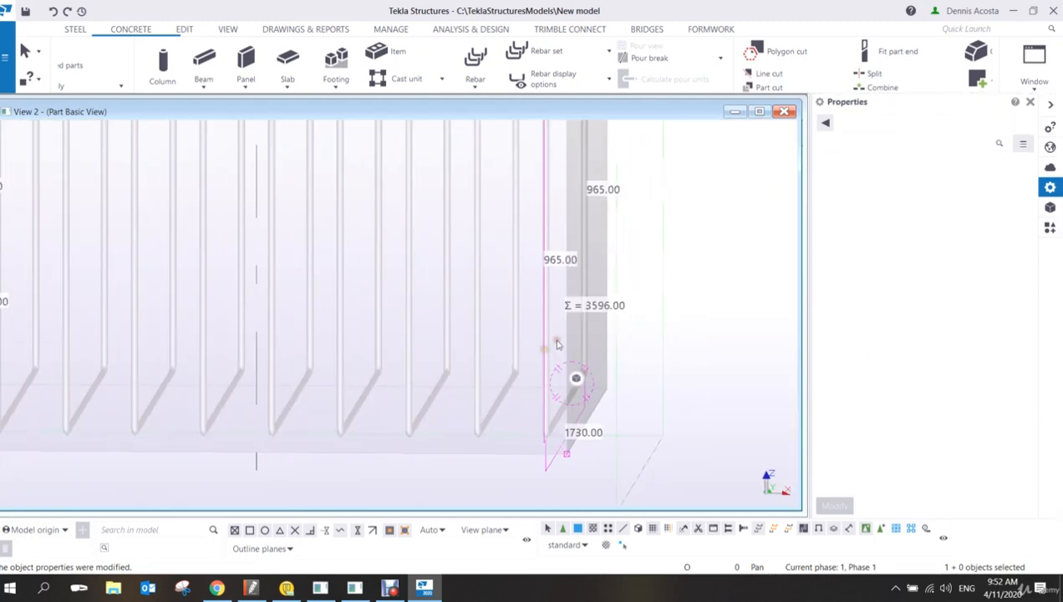
click(926, 338)
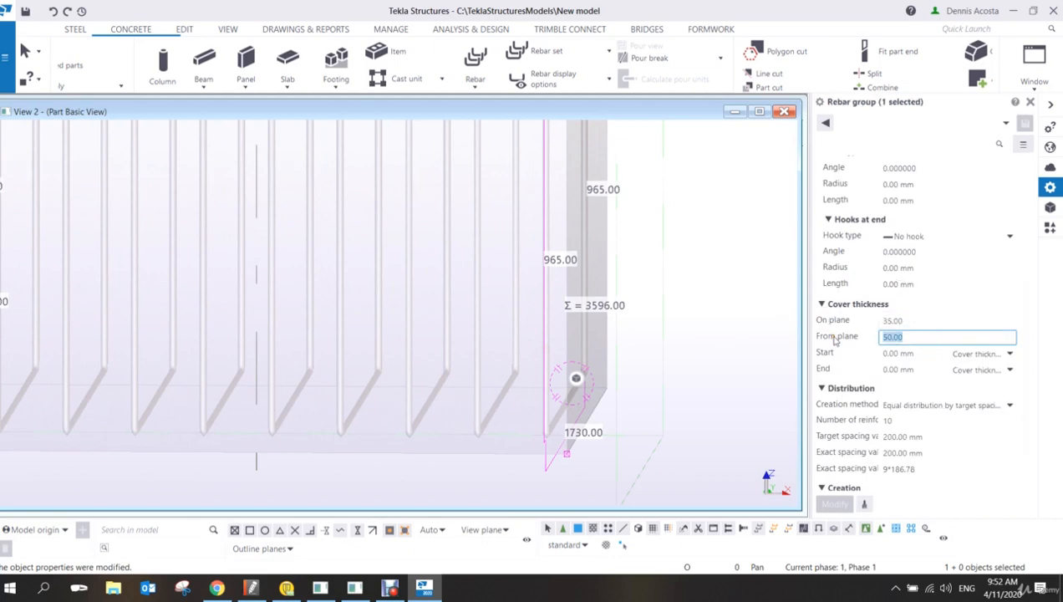
text(100)
key(Return)
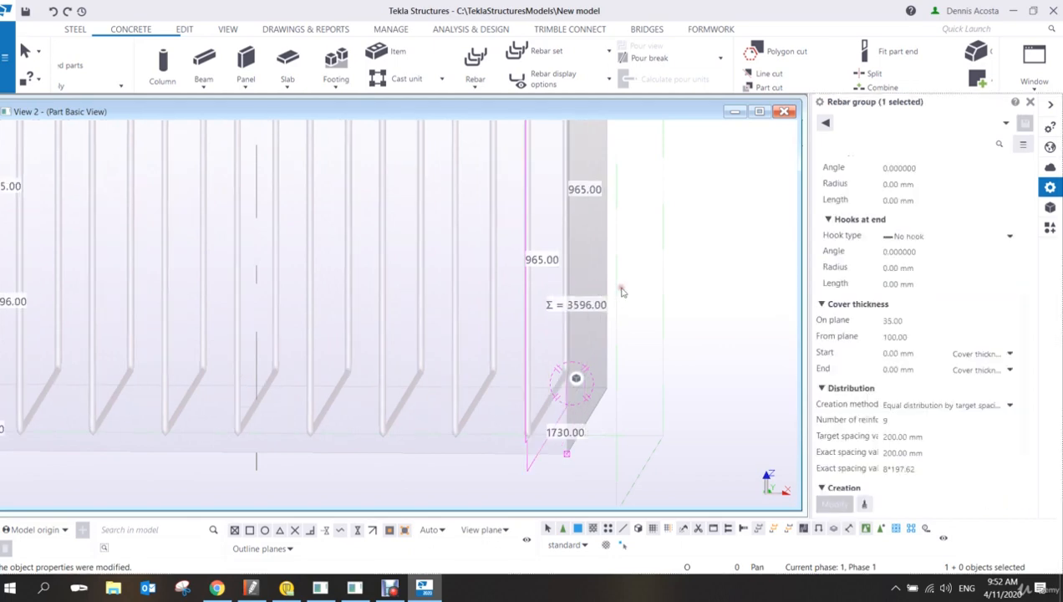
click(621, 289)
scroll(643, 298, down, 2)
mouse_move(418, 274)
ctrl+middle_down()
mouse_move(568, 292)
mouse_move(444, 280)
mouse_move(376, 297)
mouse_move(237, 288)
mouse_move(385, 299)
mouse_move(431, 288)
ctrl+middle_up()
scroll(440, 309, down, 5)
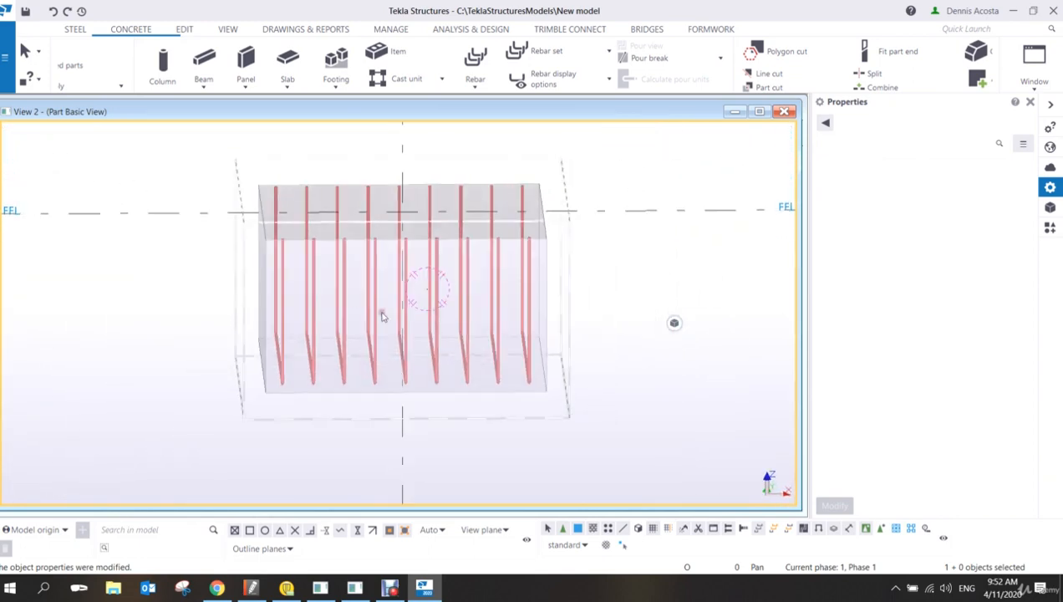
ctrl+middle_drag(382, 316, 484, 290)
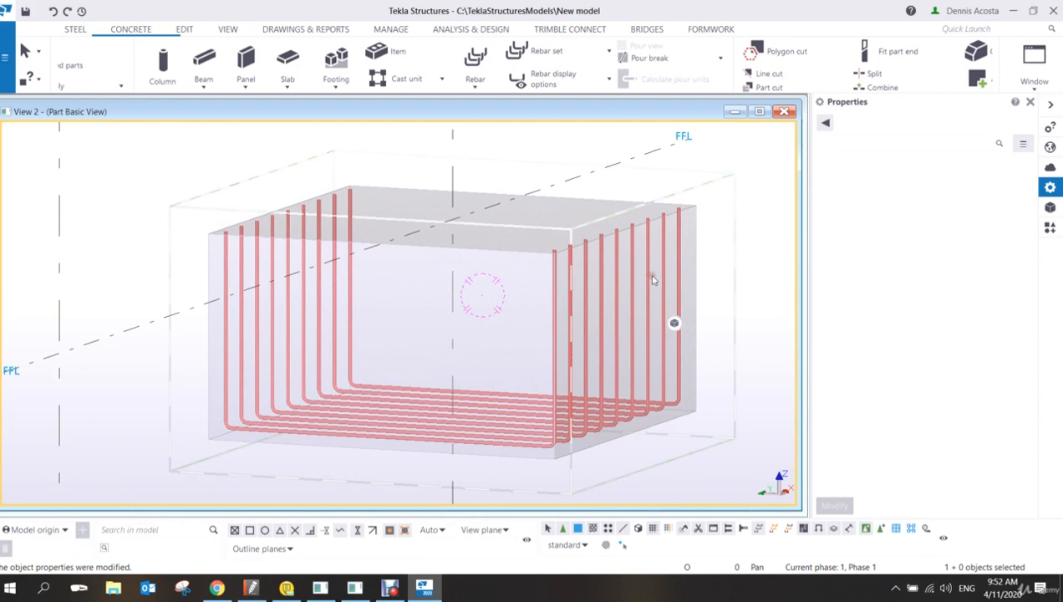
Step: Examine where the selected U-bars start and end at the footing's top corners
click(654, 280)
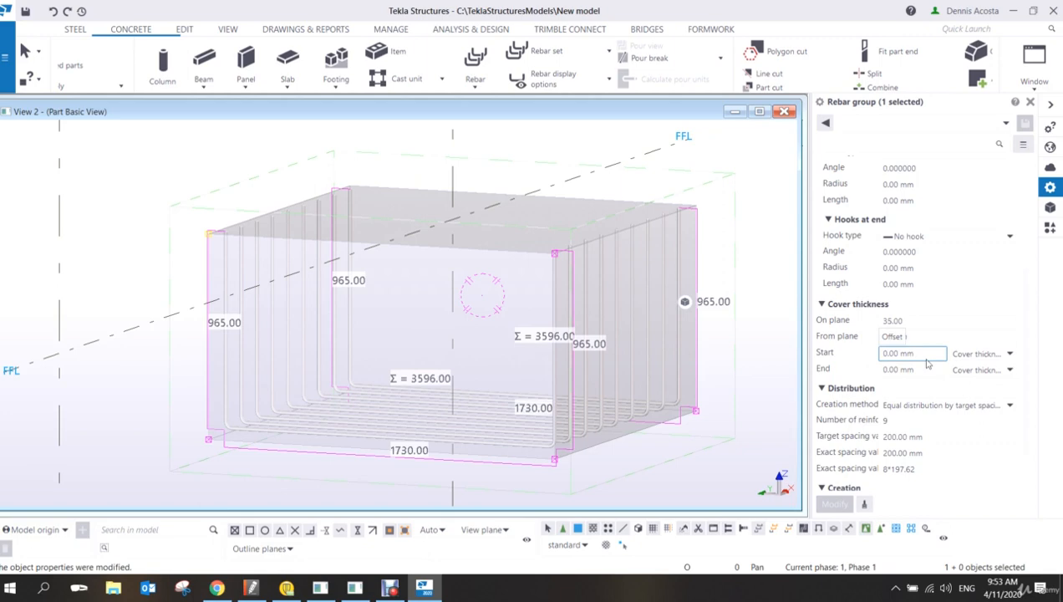
scroll(199, 234, up, 5)
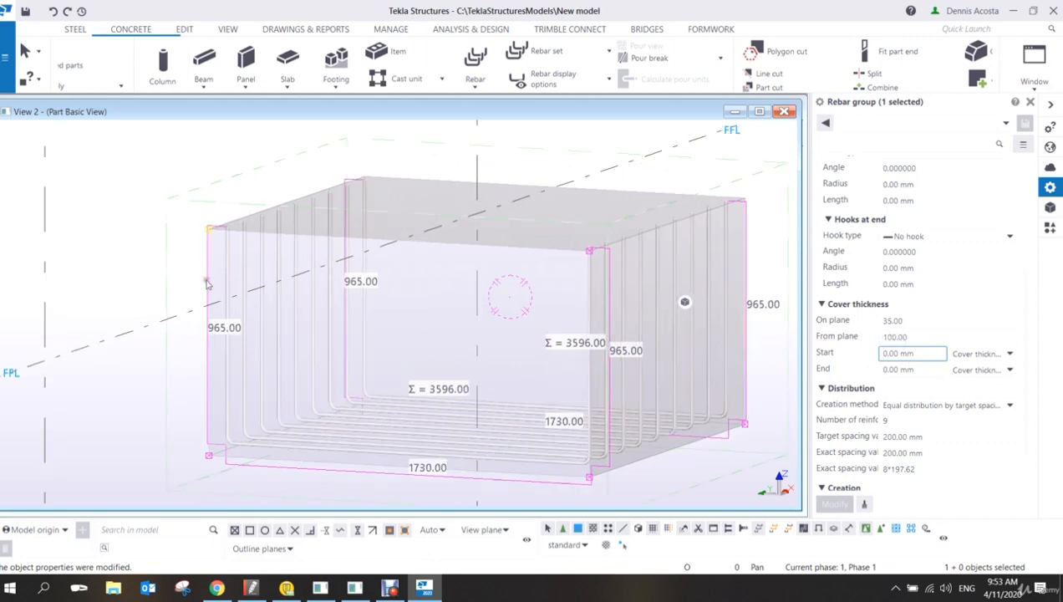
scroll(242, 221, down, 5)
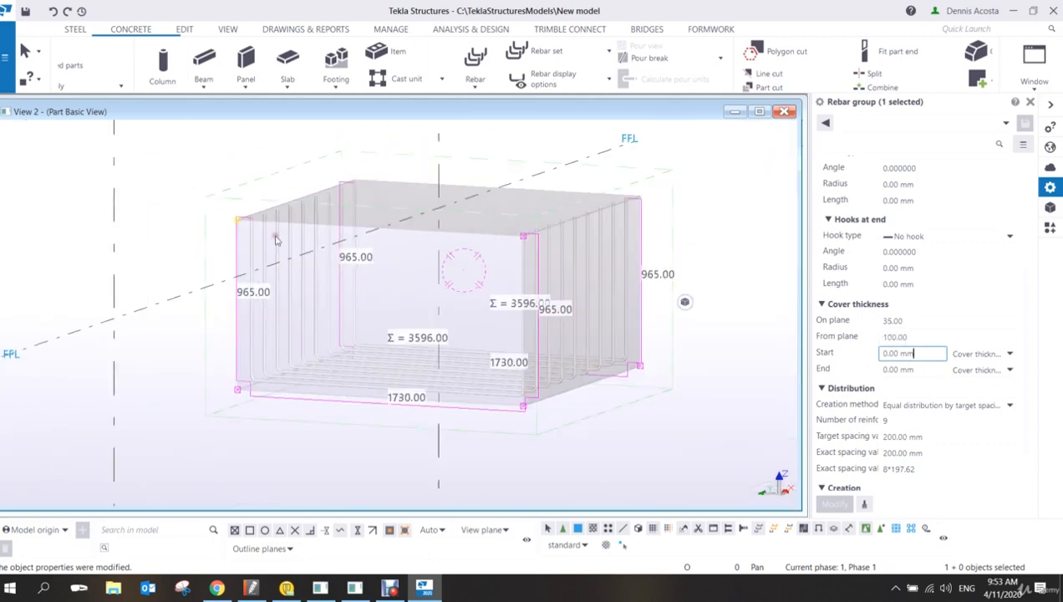
scroll(502, 242, up, 1)
scroll(509, 244, down, 2)
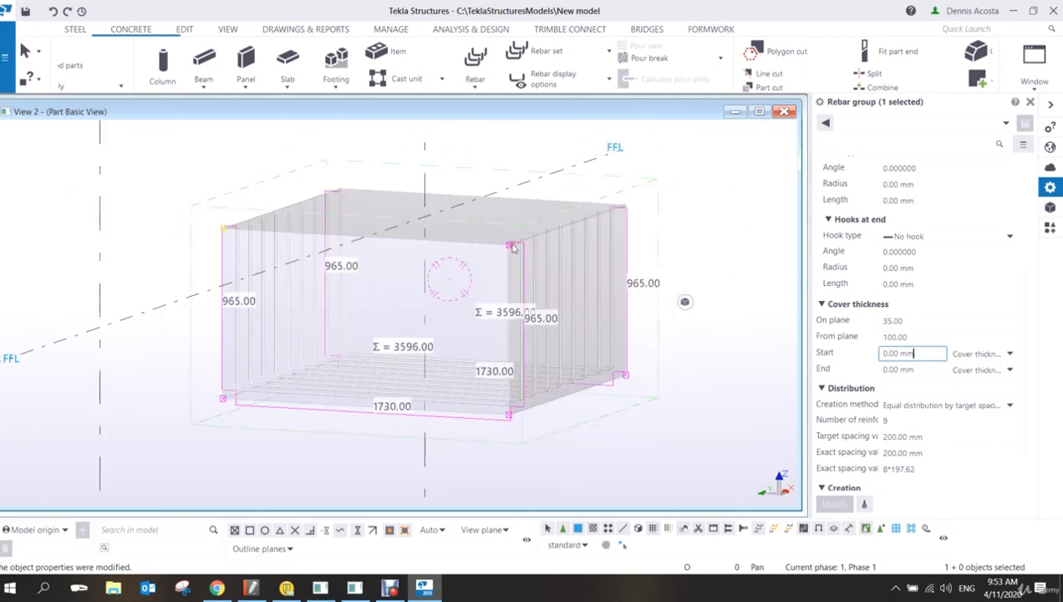
click(257, 185)
scroll(250, 237, up, 2)
Step: Set the rebar group's start and end cover thickness to 50 mm each and check the leg tops below the footing's top face
click(258, 238)
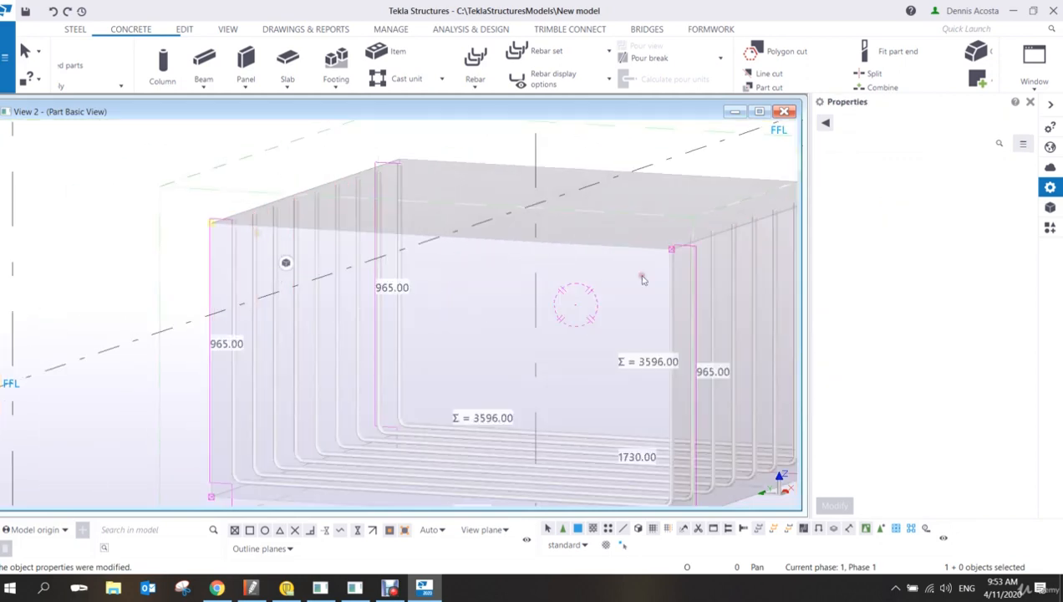
click(888, 353)
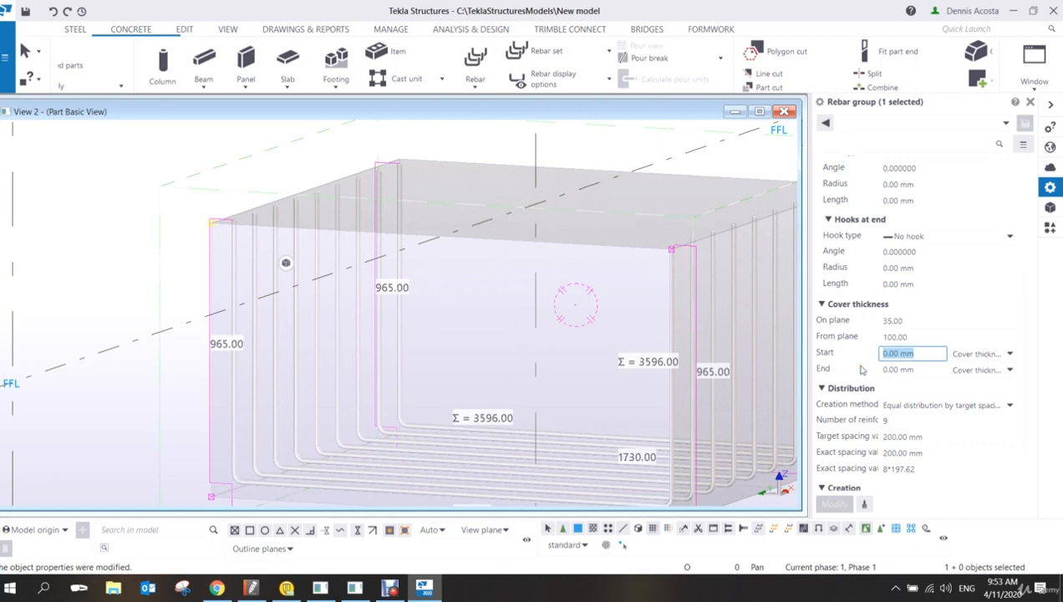
text(50)
key(Tab)
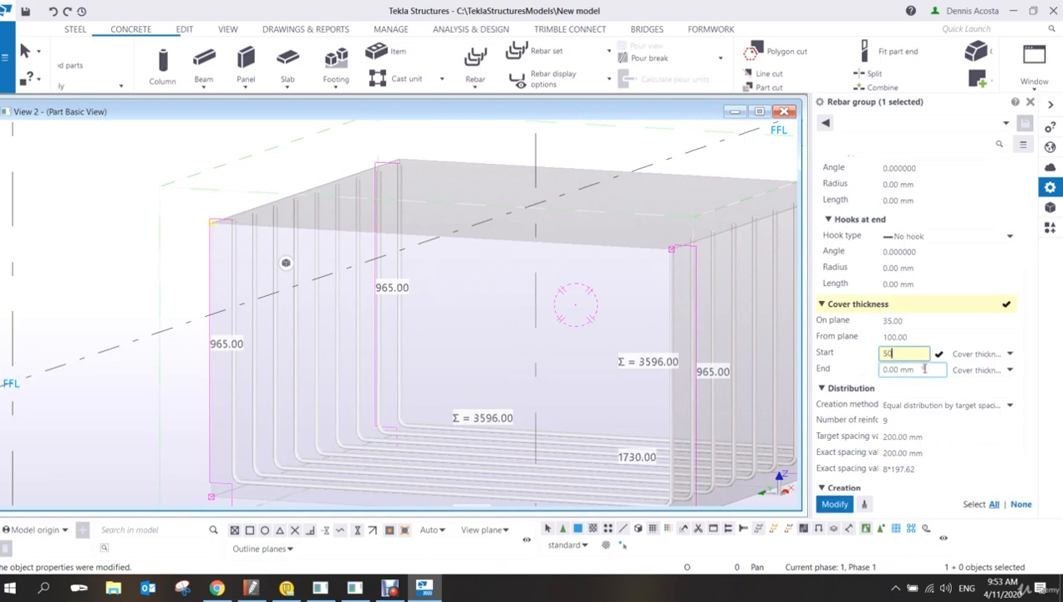
text(50)
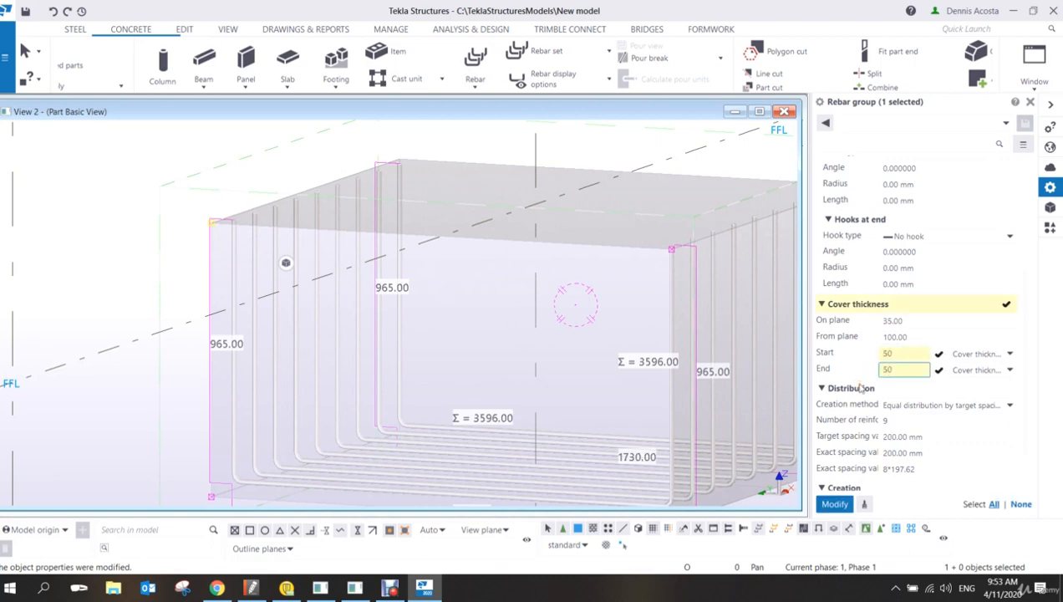
middle_click(862, 387)
click(193, 223)
scroll(257, 242, up, 2)
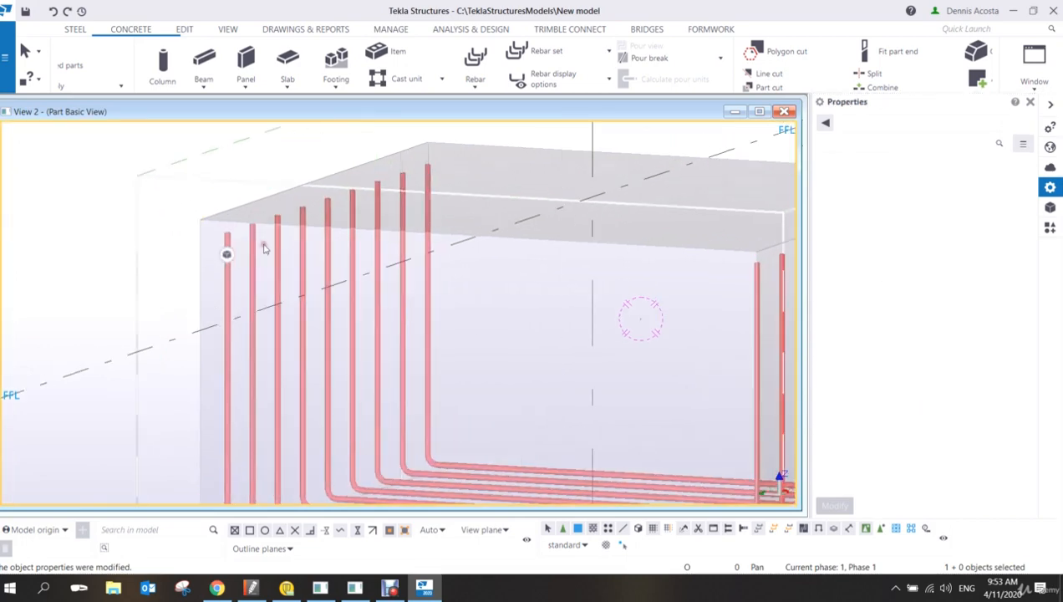
scroll(264, 249, up, 2)
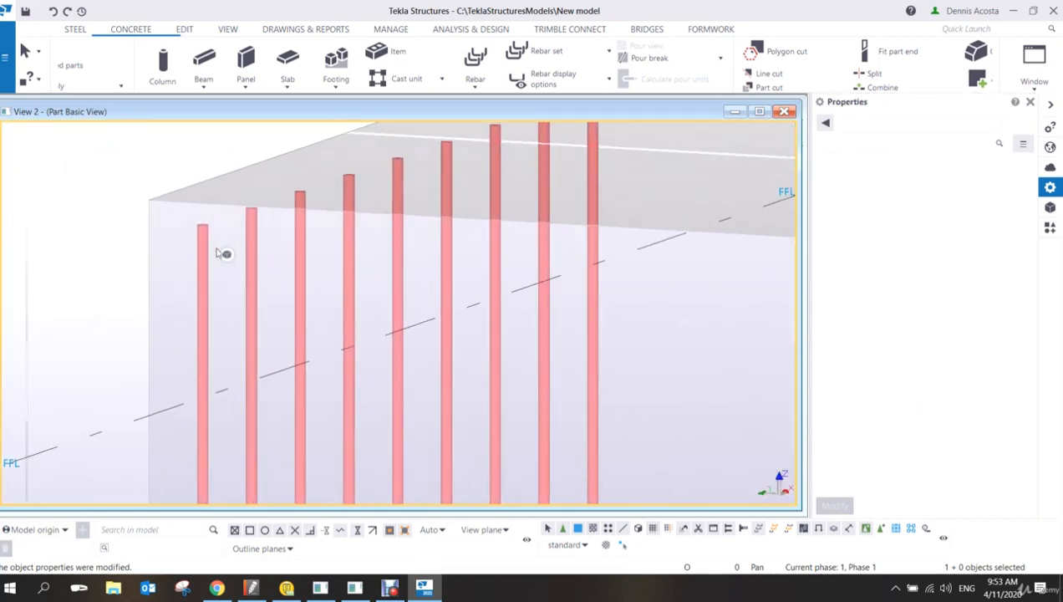
scroll(215, 252, down, 3)
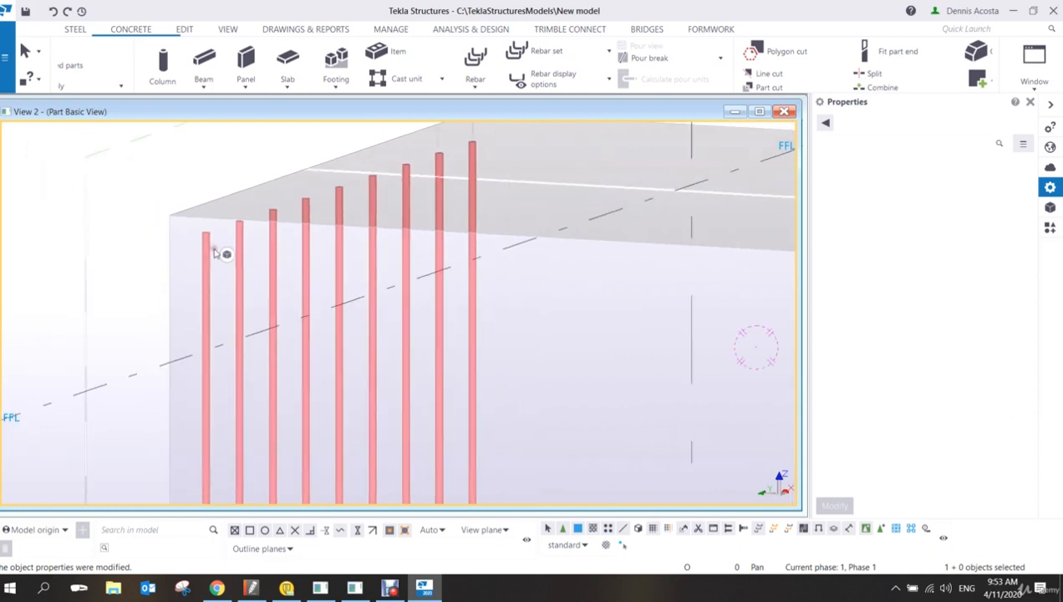
mouse_move(224, 250)
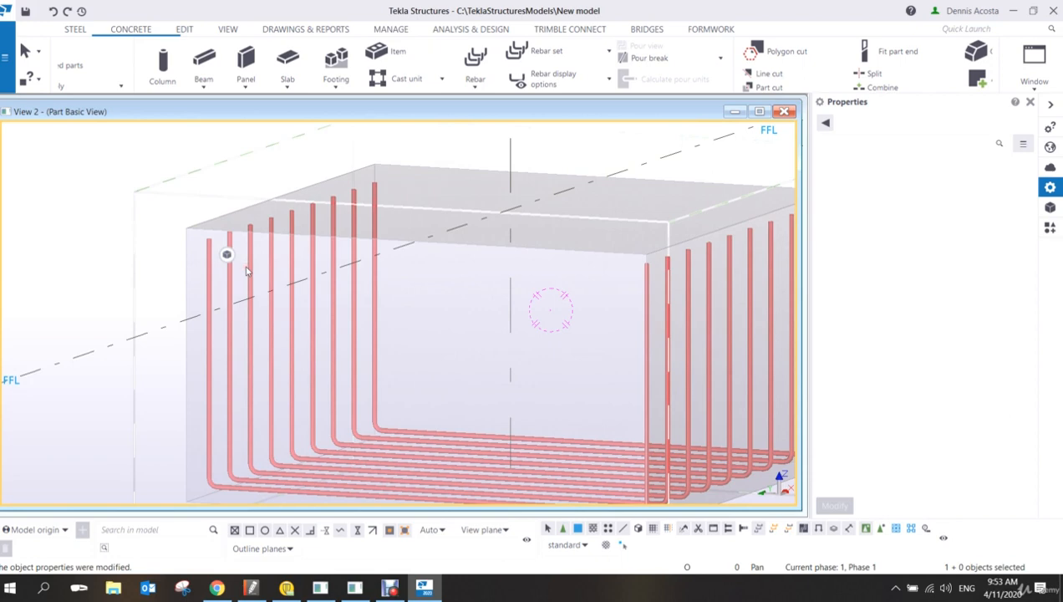
Step: Set the rebar group's start and end cover thickness to -200 mm each so both legs extend above the footing's top face
click(292, 255)
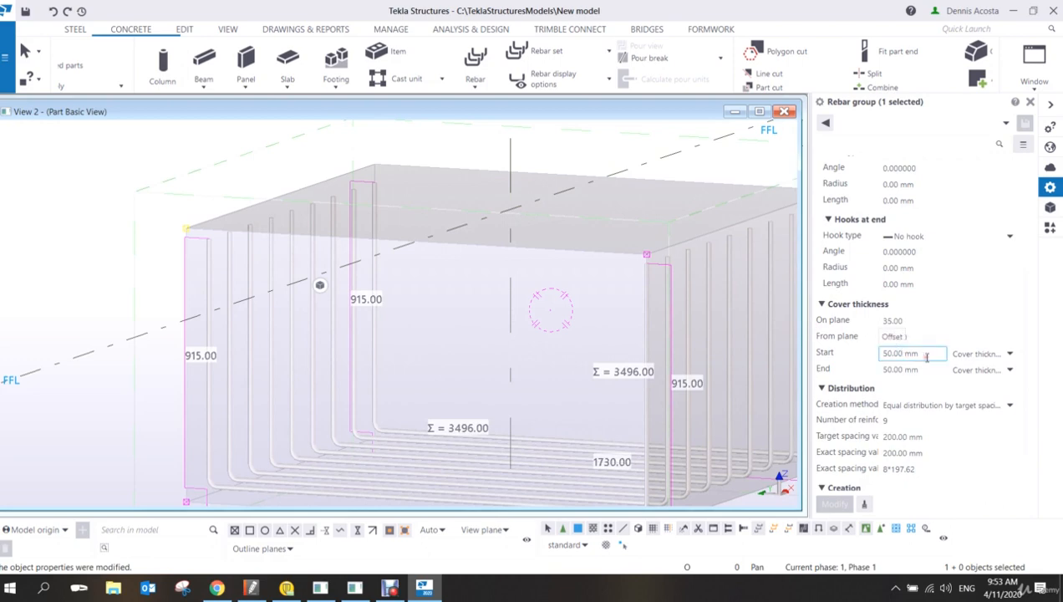
drag(928, 355, 819, 362)
text(-200)
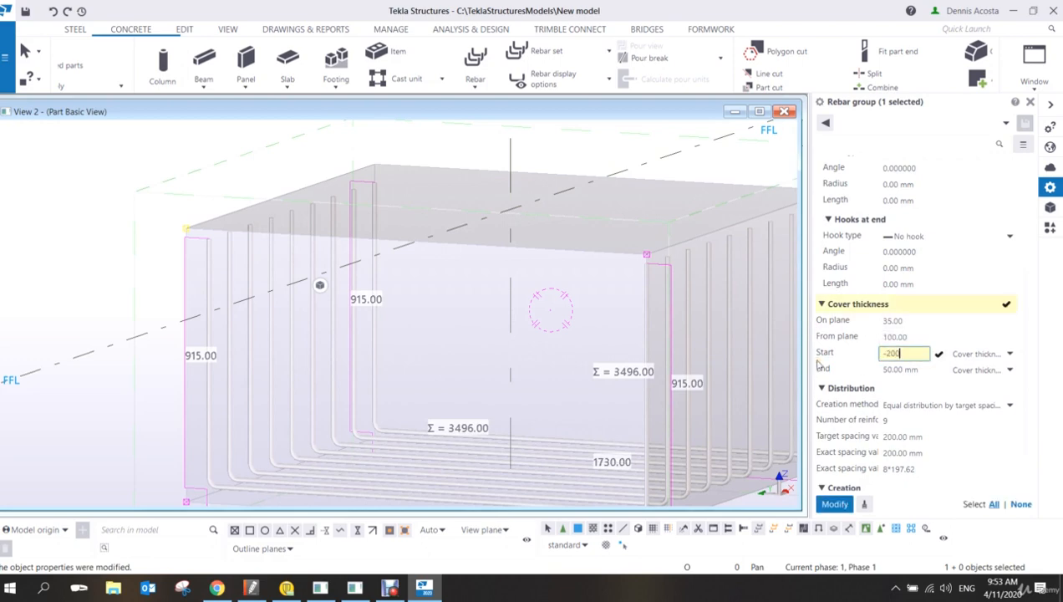
click(902, 375)
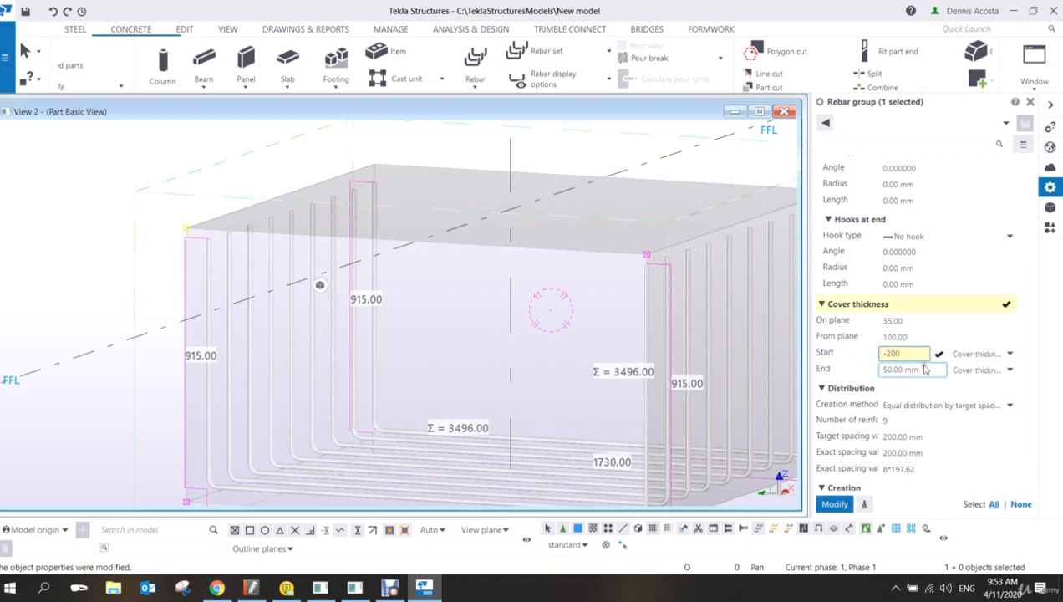
drag(926, 368, 774, 399)
text(-200)
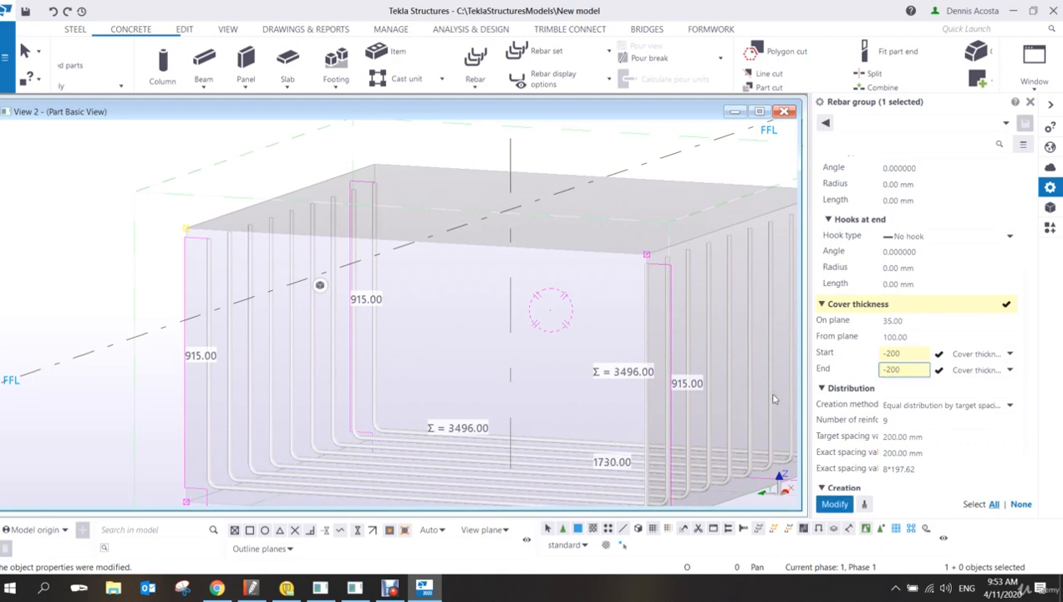
middle_click(774, 400)
click(118, 273)
scroll(233, 281, down, 2)
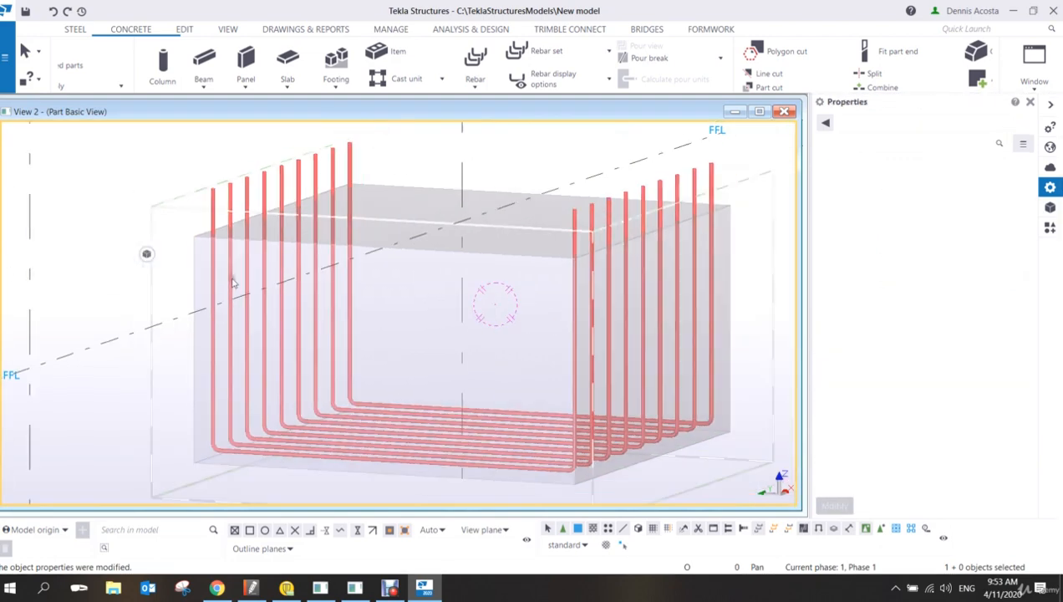
scroll(232, 283, down, 1)
middle_drag(518, 253, 490, 261)
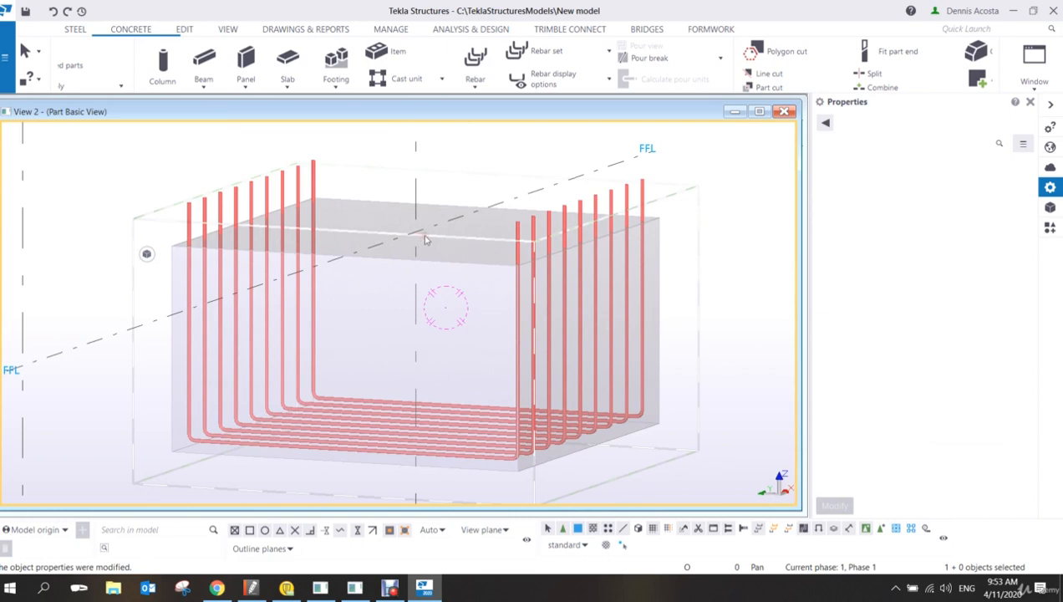
Step: Apply a Standard 90-degrees hook to the start of the bars in the rebar group
click(303, 184)
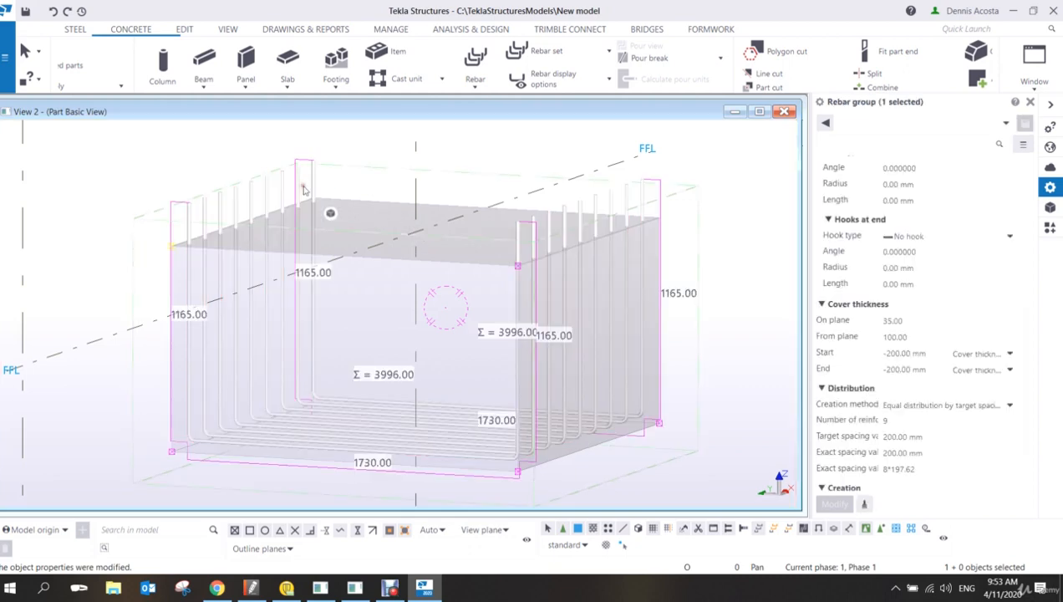
scroll(901, 285, up, 2)
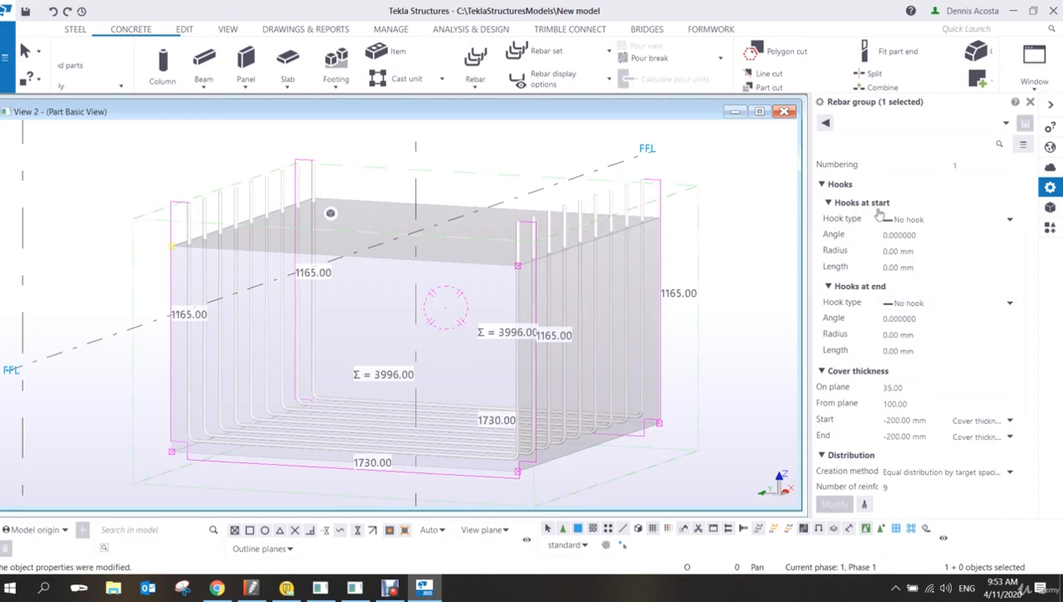
click(1010, 219)
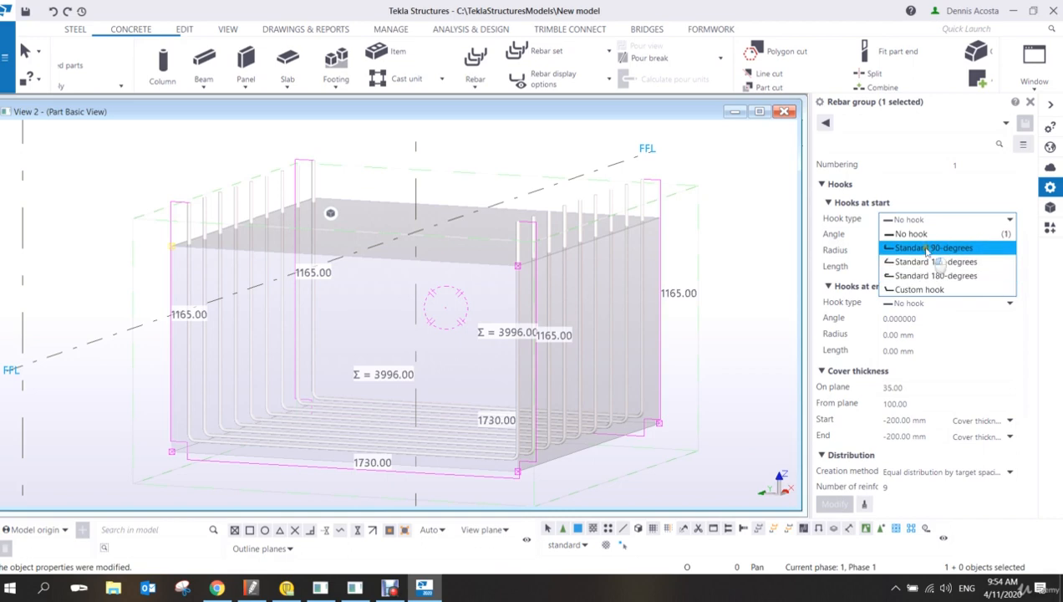
click(927, 248)
click(834, 505)
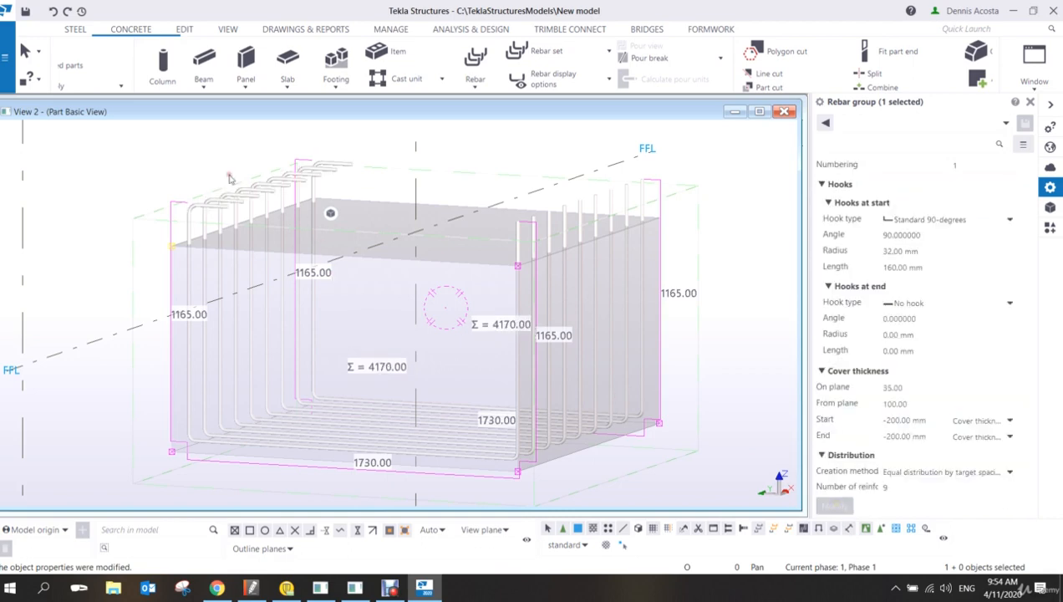
Step: Change the rebar group's start hook to a custom hook with a length of 300 mm
scroll(330, 213, up, 8)
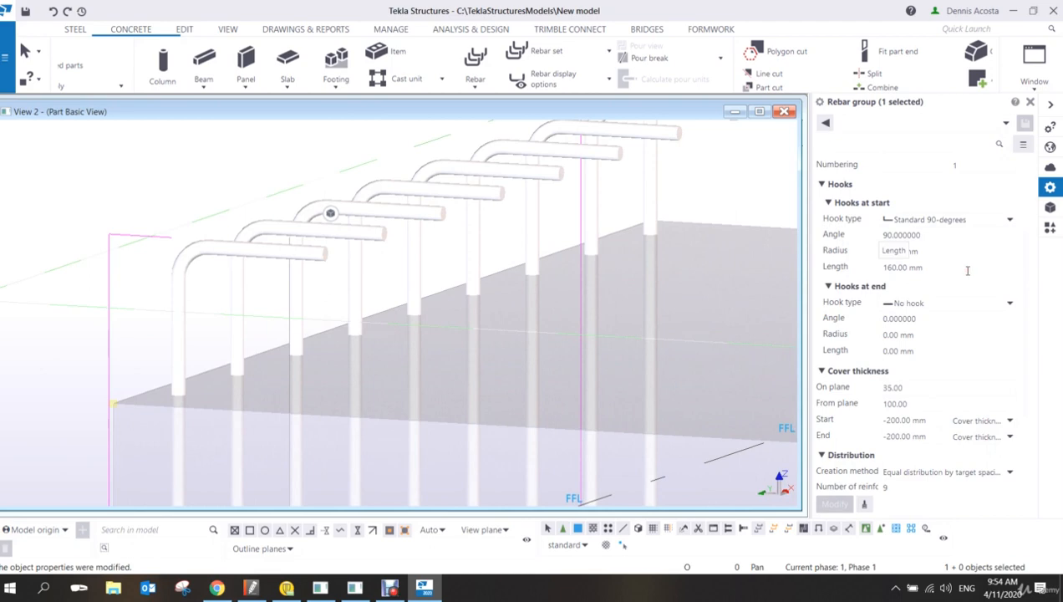
scroll(549, 242, down, 3)
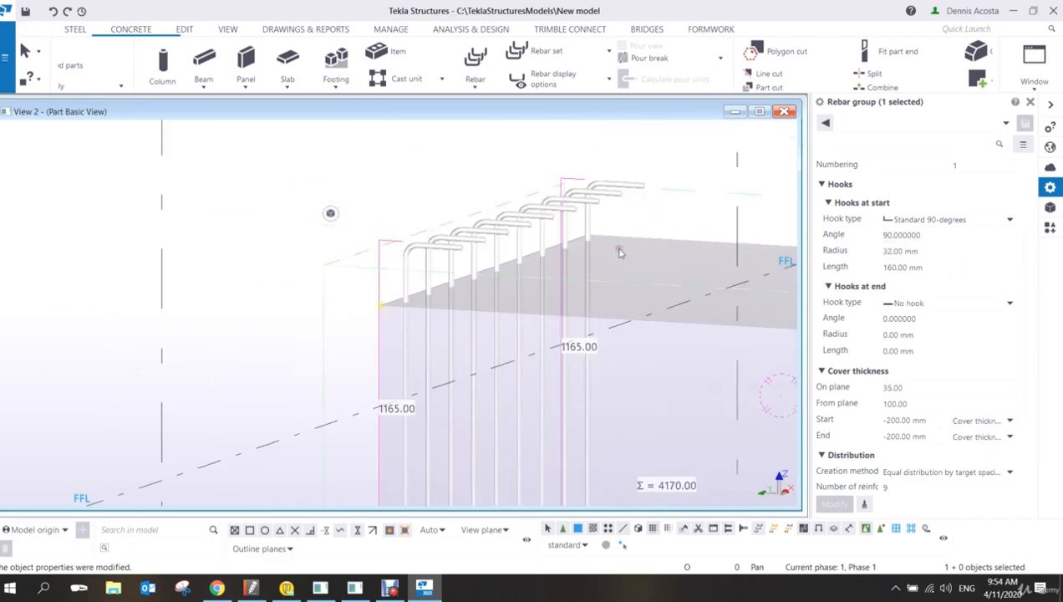
scroll(620, 253, down, 3)
click(933, 221)
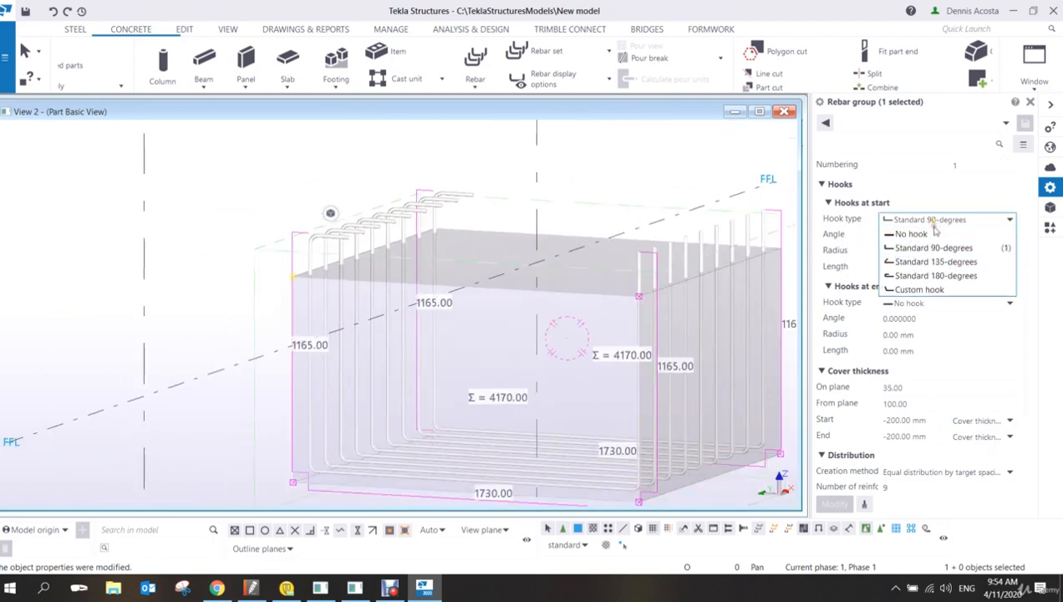
click(915, 289)
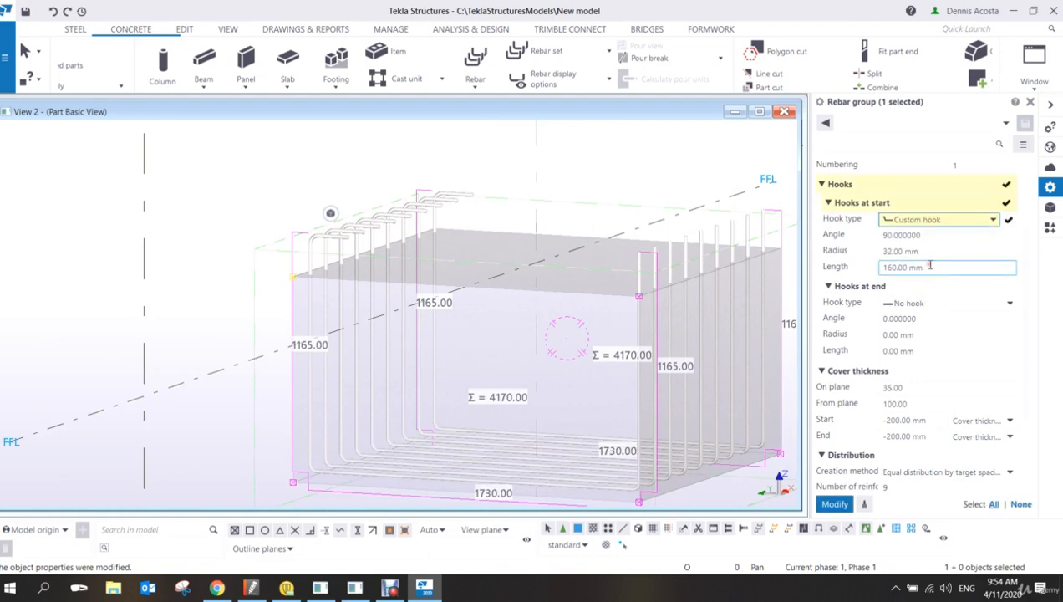
triple_click(930, 266)
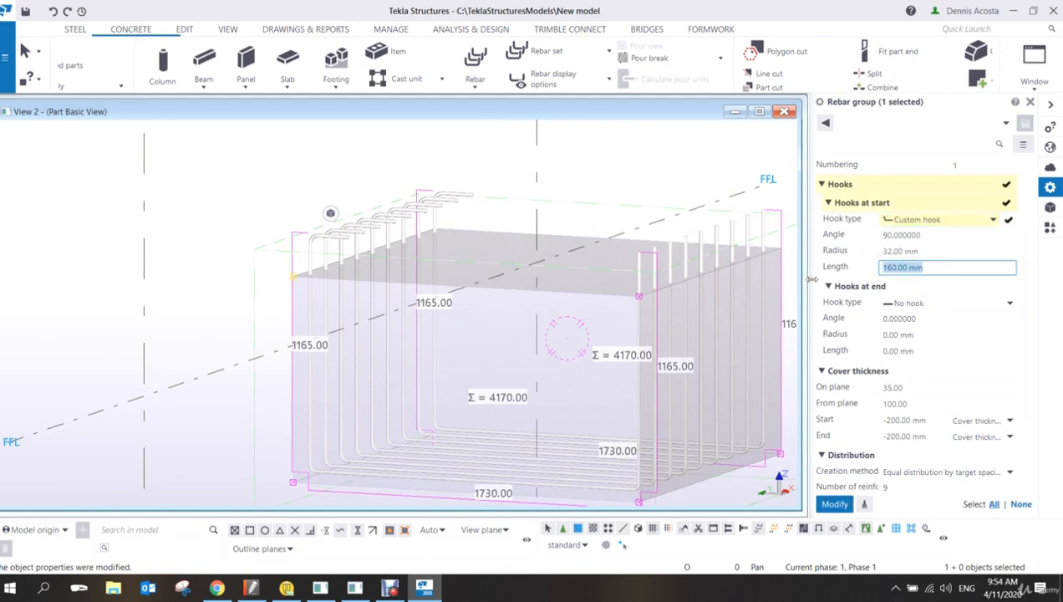
text(30)
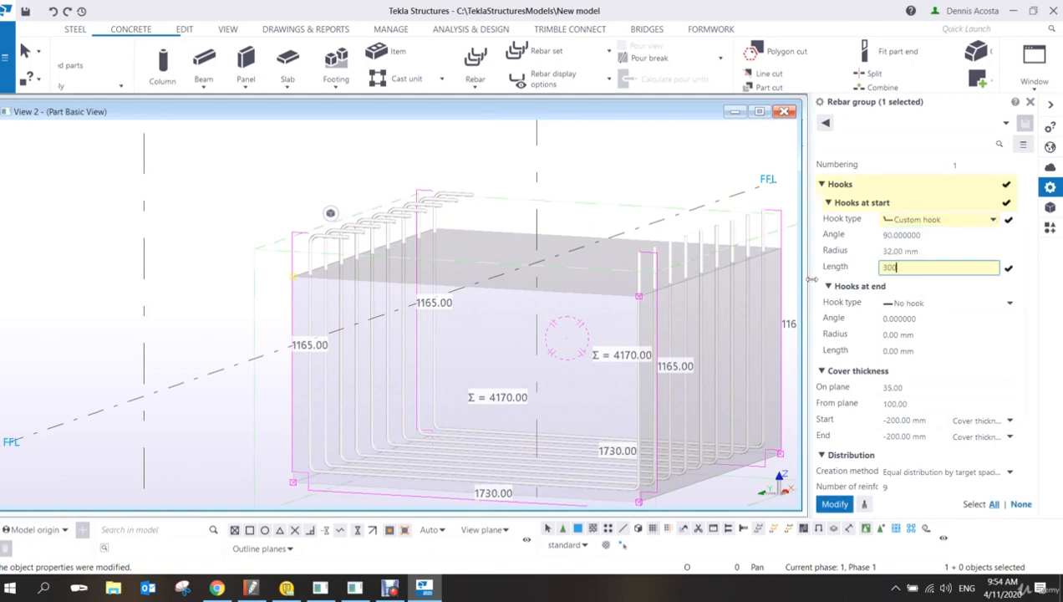
key(Return)
scroll(494, 236, up, 3)
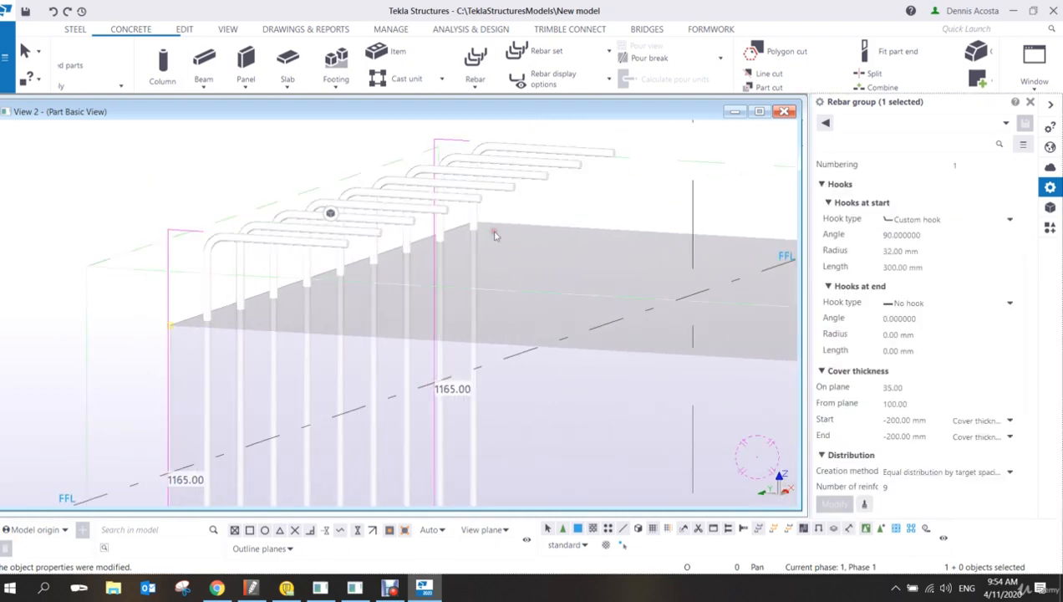
Step: Set the start hook's bending radius to 20 mm and inspect the bends above the footing
triple_click(903, 251)
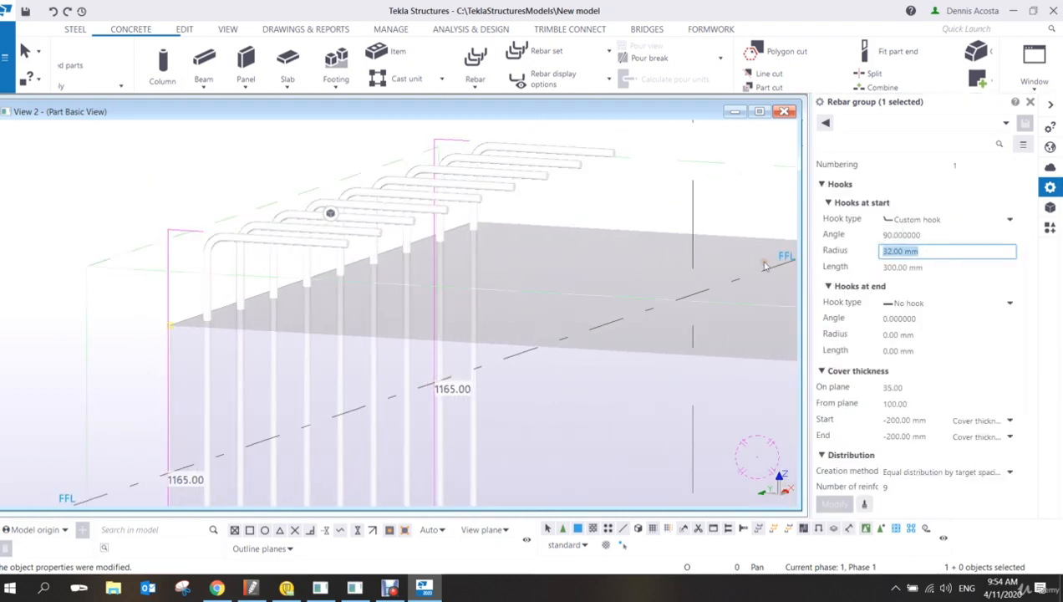
text(20)
key(Return)
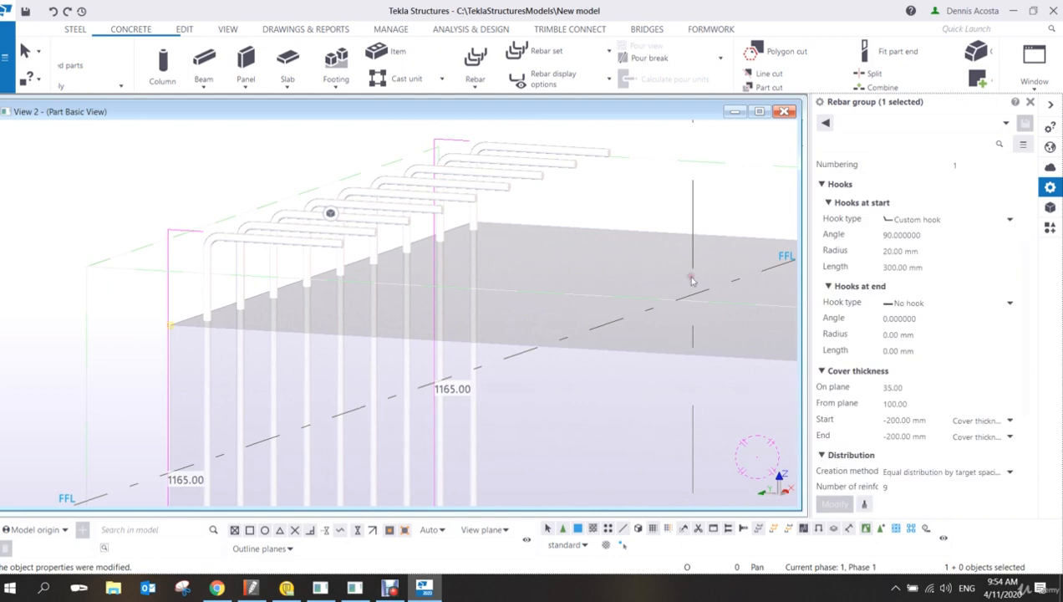
ctrl+middle_drag(508, 317, 705, 276)
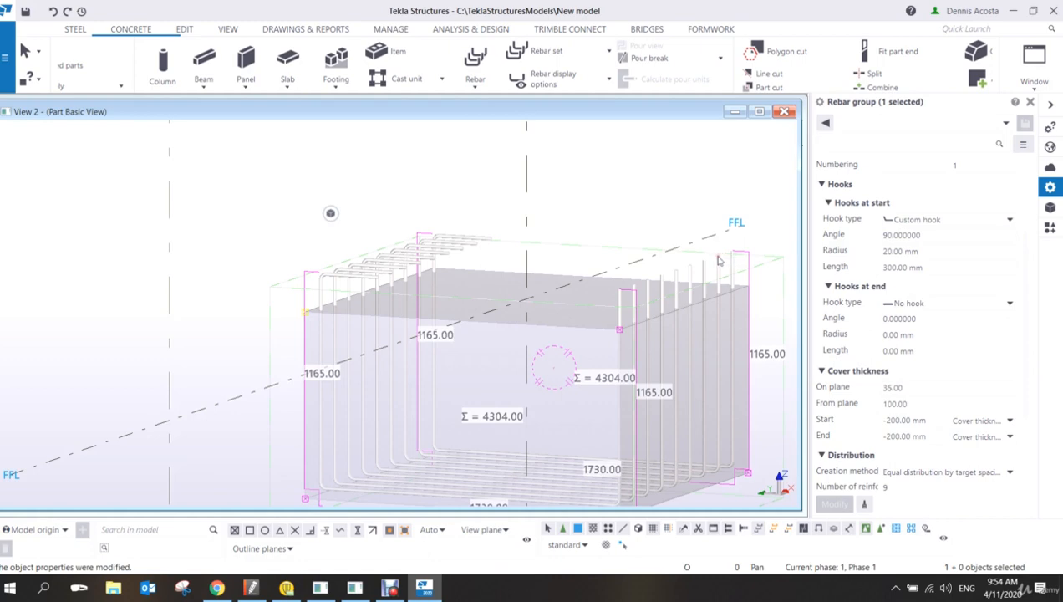
scroll(334, 284, up, 10)
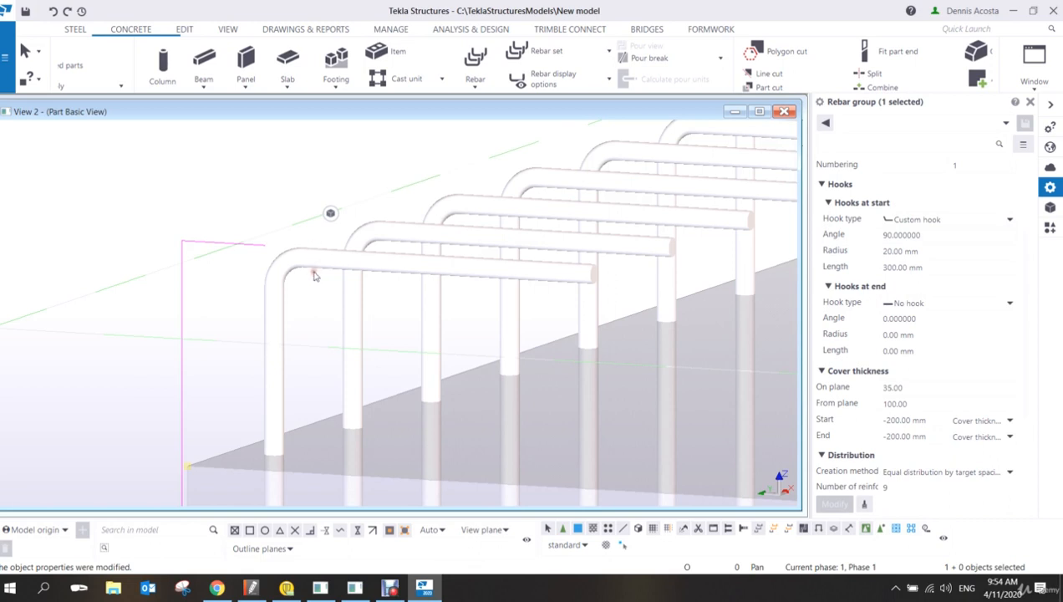
scroll(408, 288, down, 4)
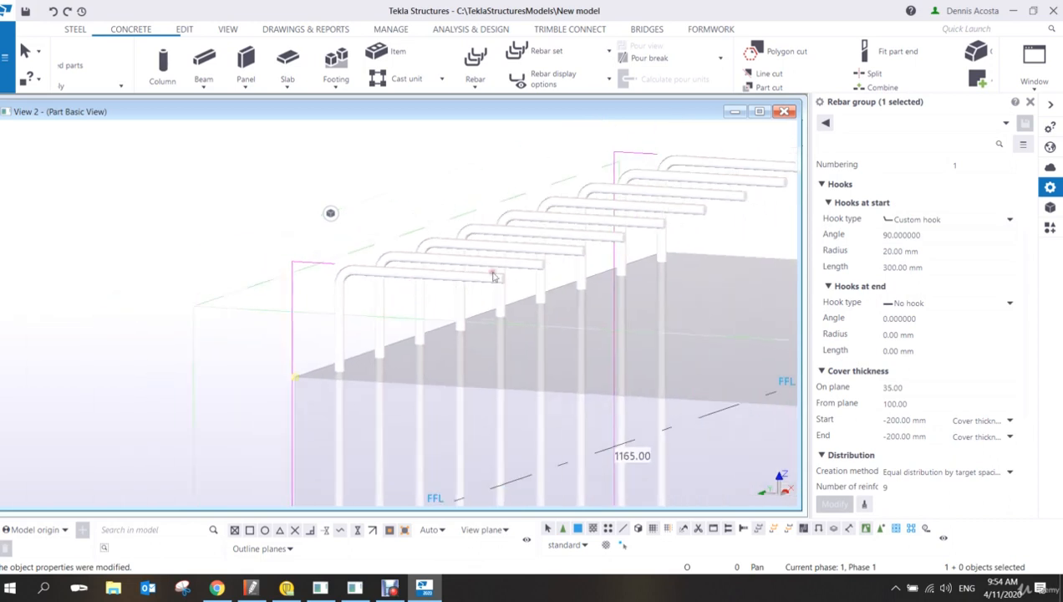
click(922, 266)
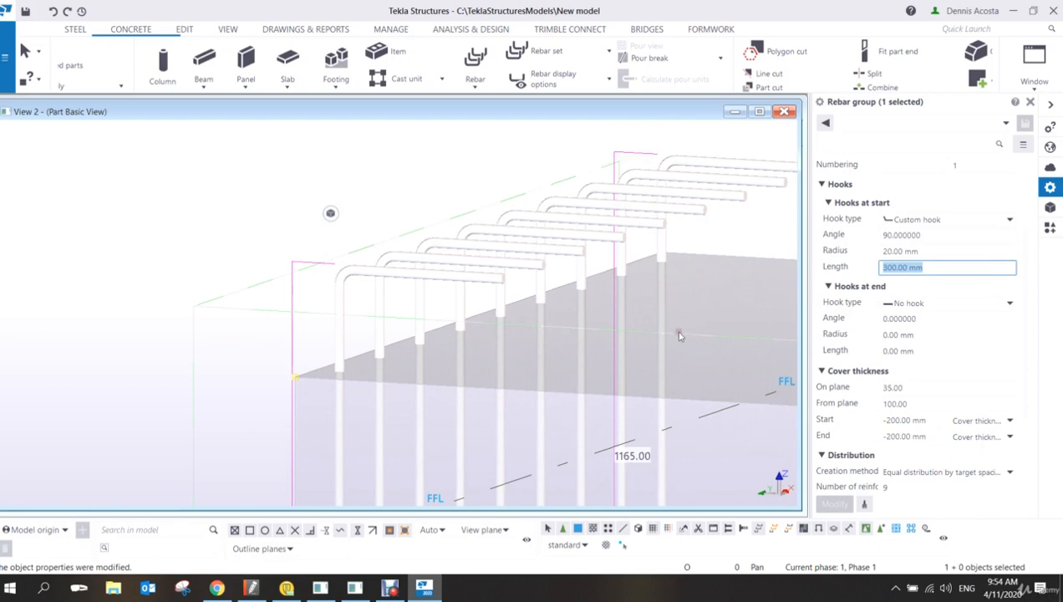
Step: Apply a Standard 180-degrees hook to the end of the bars in the rebar group
ctrl+middle_drag(676, 334, 683, 307)
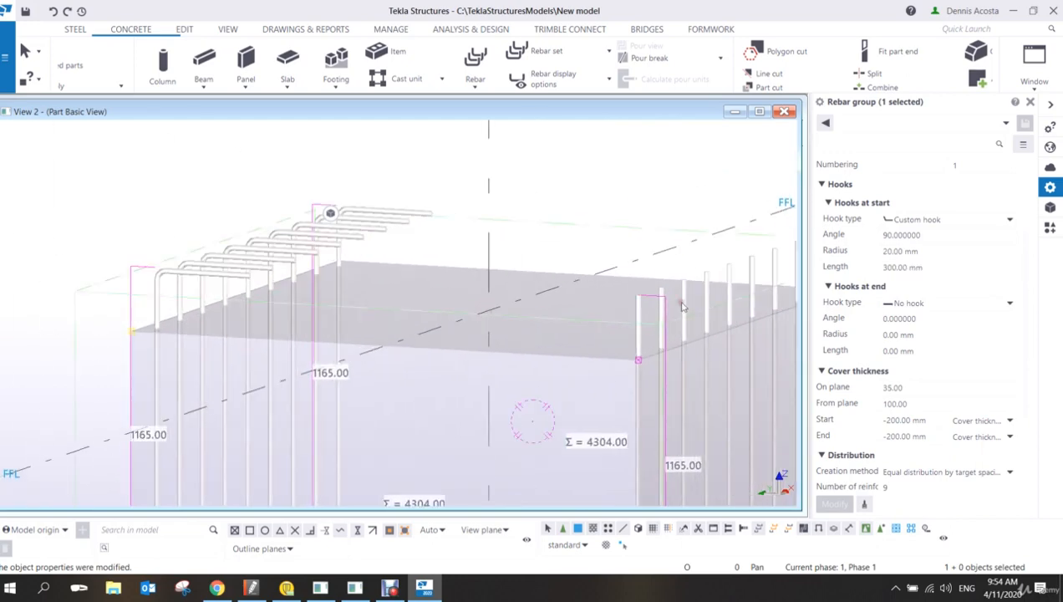
click(938, 305)
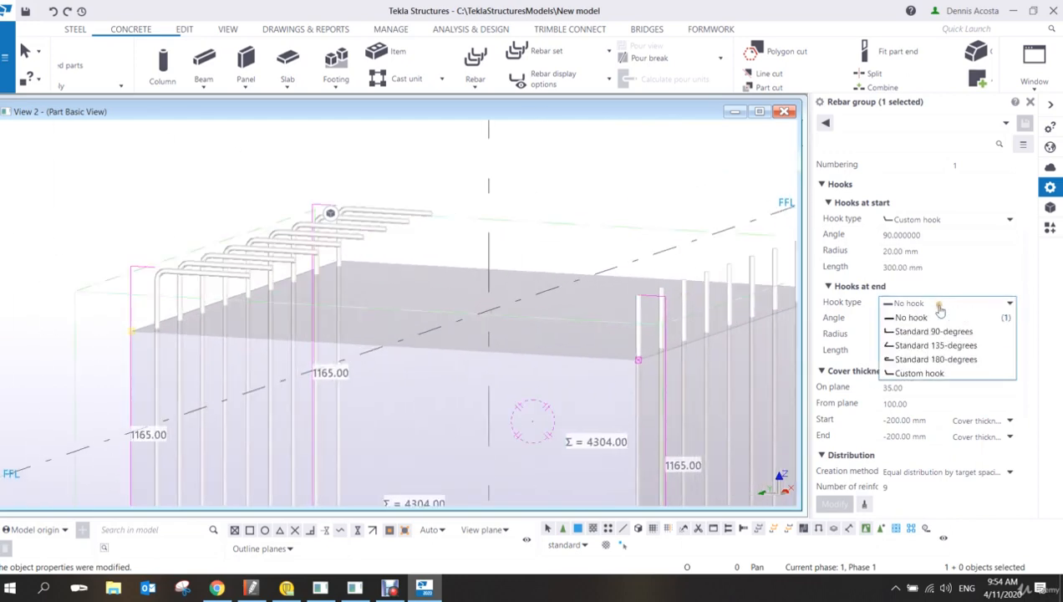
click(928, 359)
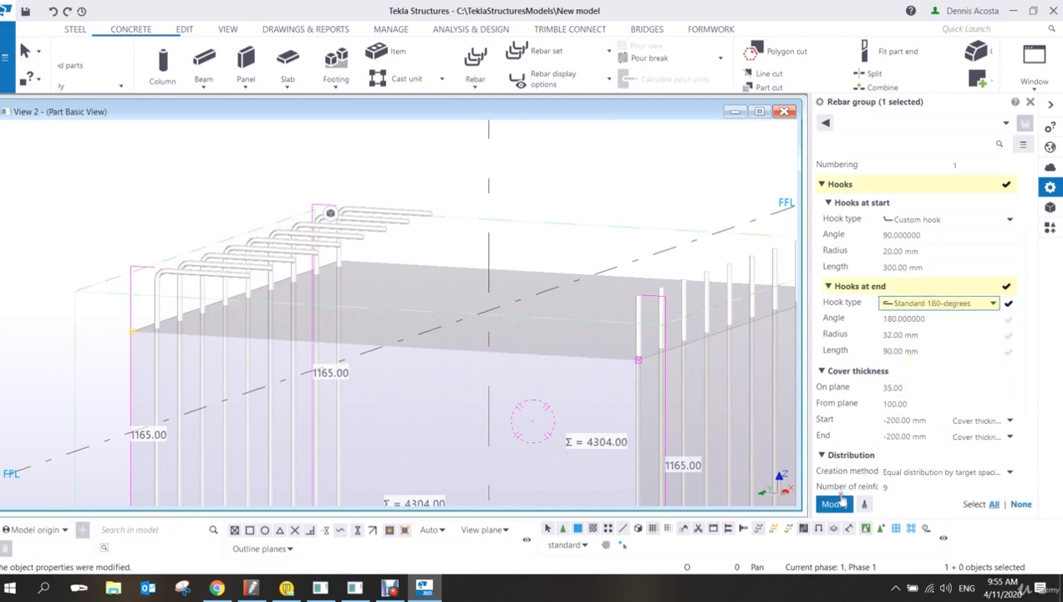
click(835, 502)
middle_drag(590, 318, 502, 301)
scroll(501, 301, down, 2)
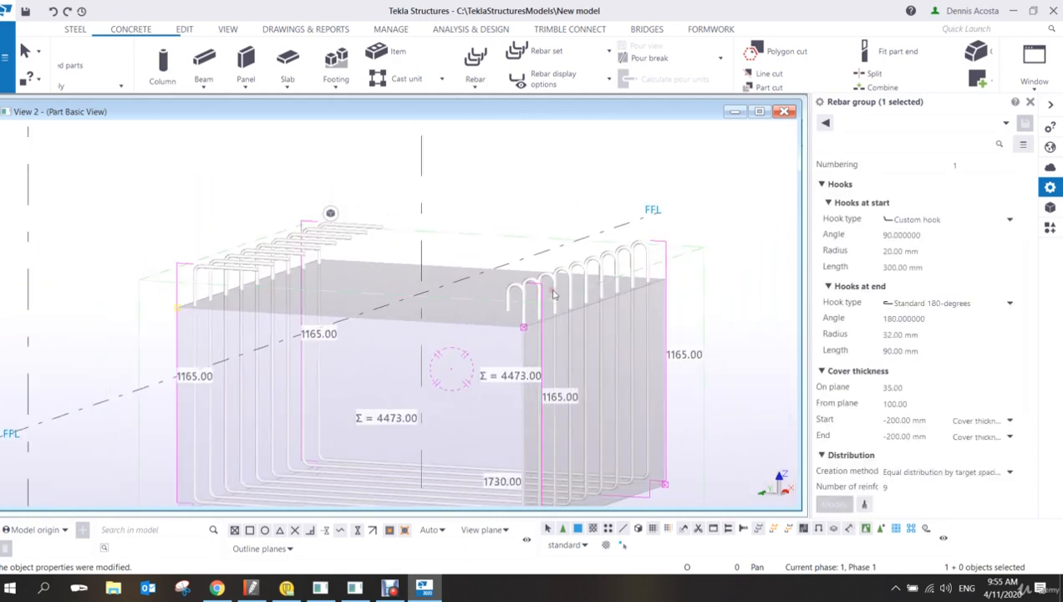
scroll(552, 299, up, 2)
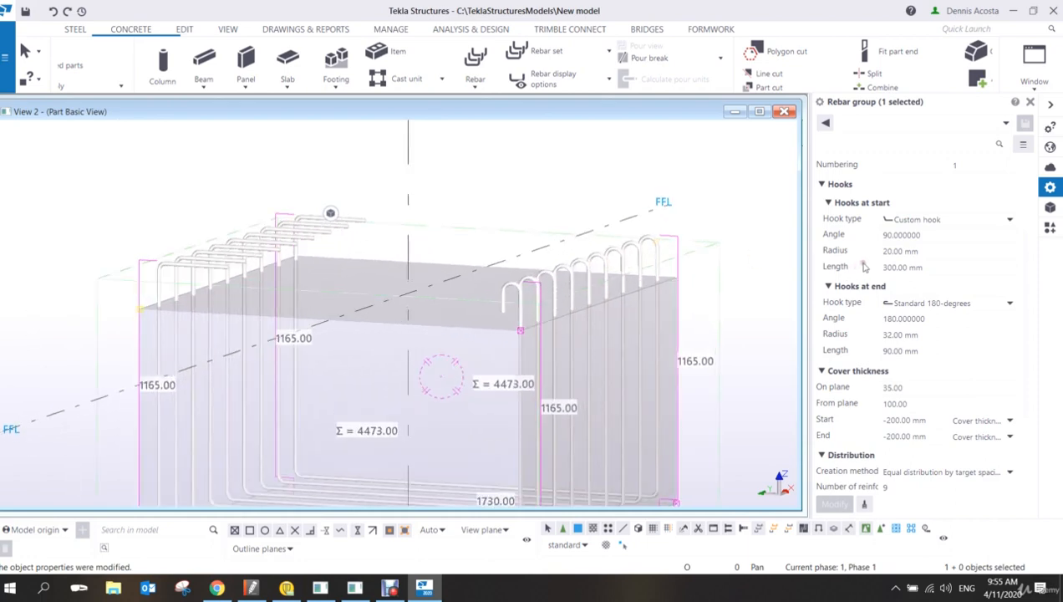
Step: Apply Standard 90-degrees hooks to both the start and the end of the rebar group's bars
click(932, 303)
click(938, 320)
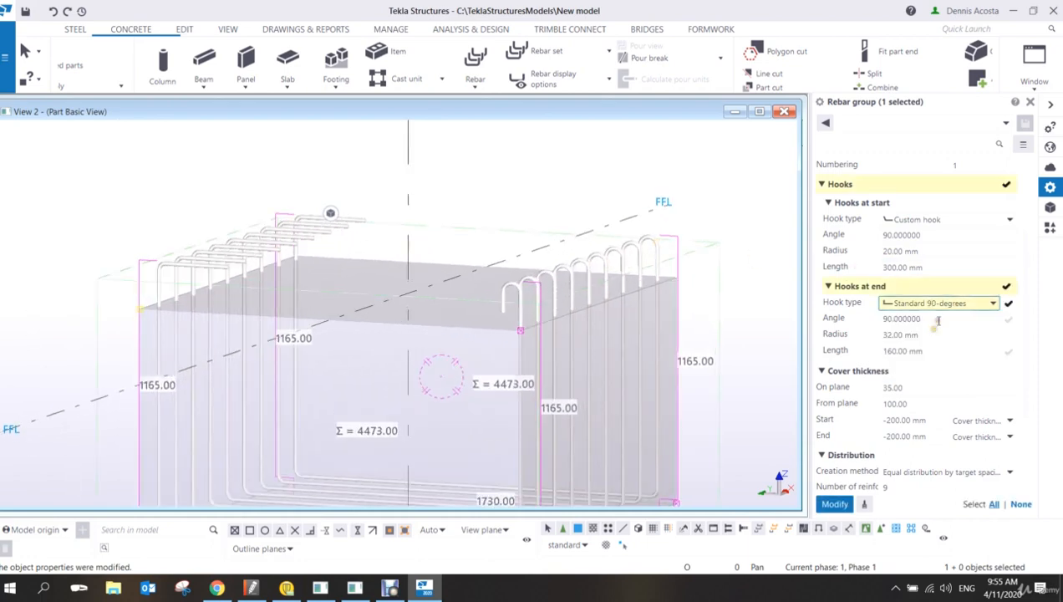
click(932, 220)
click(919, 248)
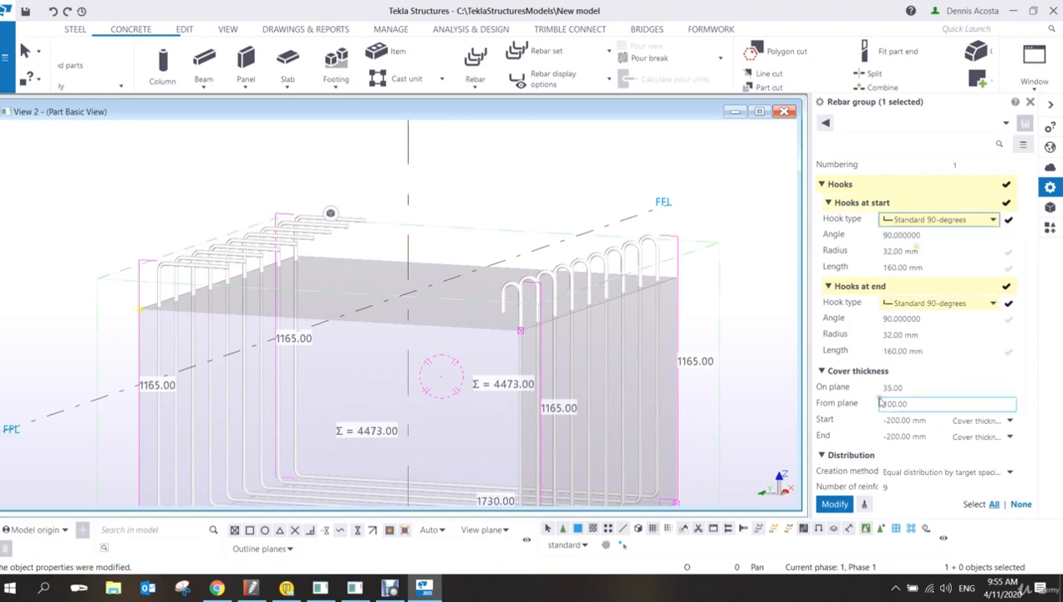
click(835, 504)
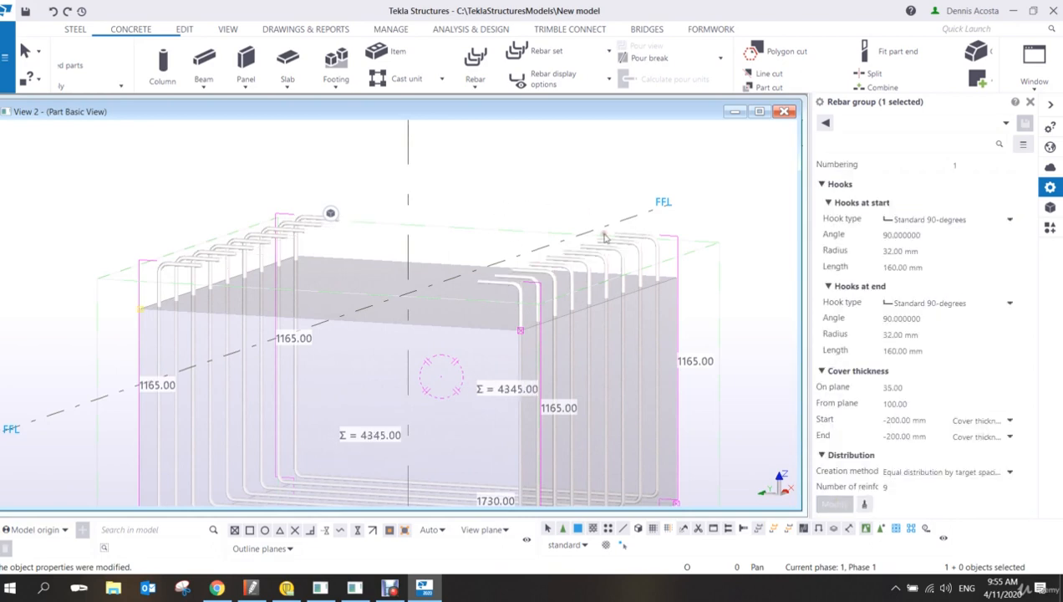
Step: Set the rebar group's start and end cover thickness to 50 mm each, then deselect the group
click(919, 419)
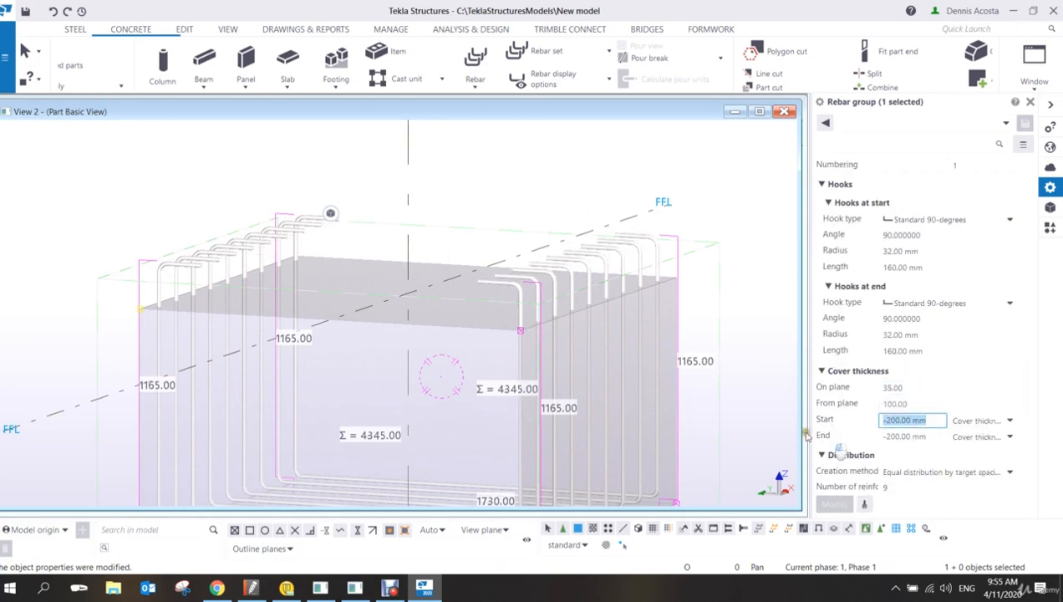
text(50)
click(899, 436)
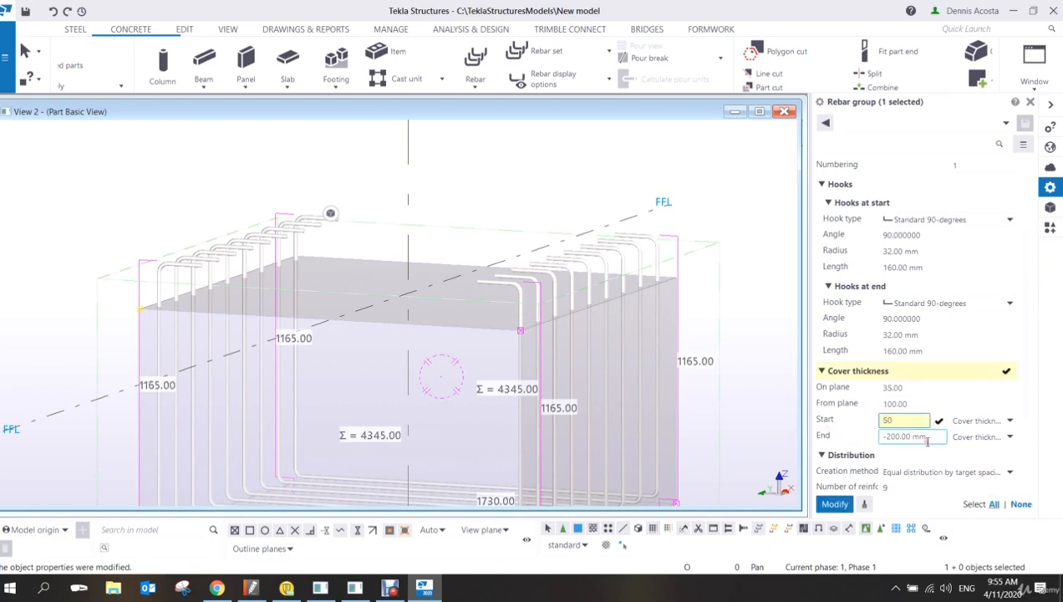
text(50)
click(835, 504)
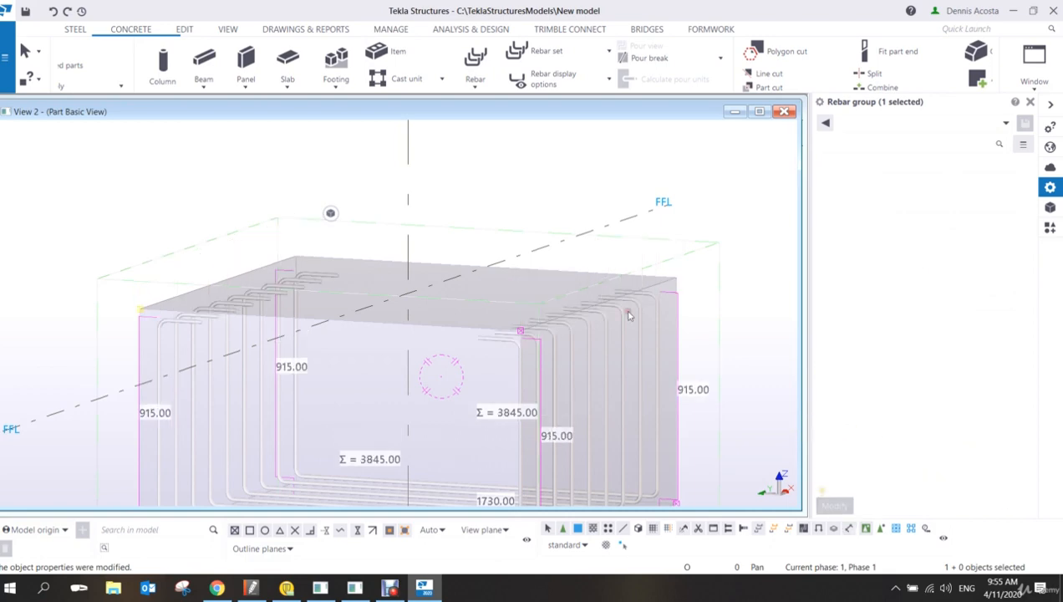
click(552, 224)
Step: Examine in 3D how the hooked U-bars sit inside the footing from several angles
scroll(514, 282, down, 2)
ctrl+middle_drag(492, 327, 564, 325)
key(ctrl+p)
scroll(527, 351, up, 1)
scroll(527, 351, down, 3)
scroll(406, 296, up, 5)
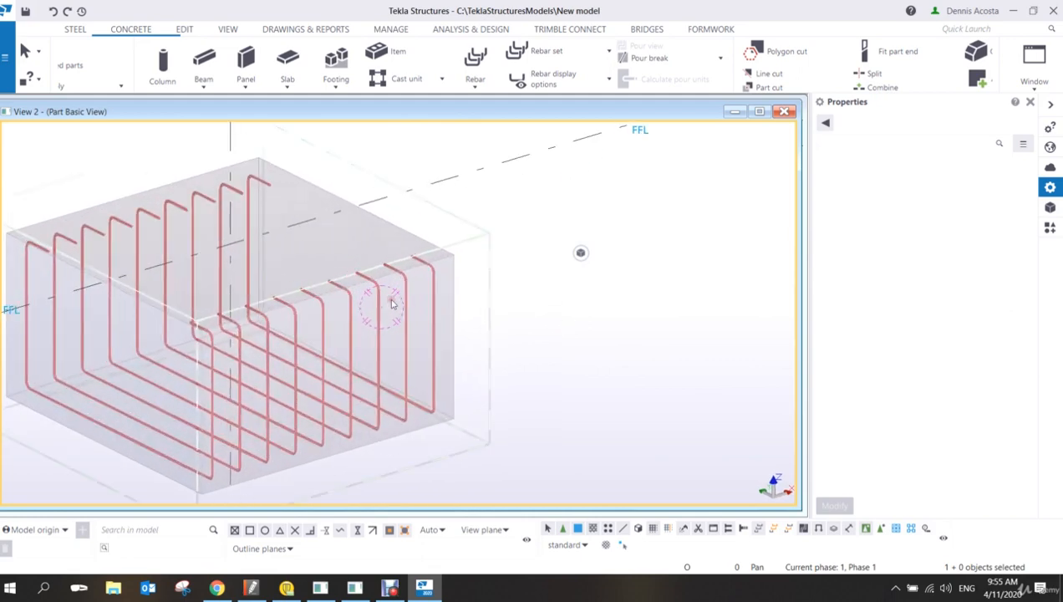
middle_drag(367, 298, 496, 302)
scroll(492, 305, down, 3)
mouse_move(446, 317)
ctrl+middle_down()
mouse_move(458, 300)
mouse_move(427, 320)
mouse_move(442, 306)
ctrl+middle_up()
scroll(442, 305, down, 1)
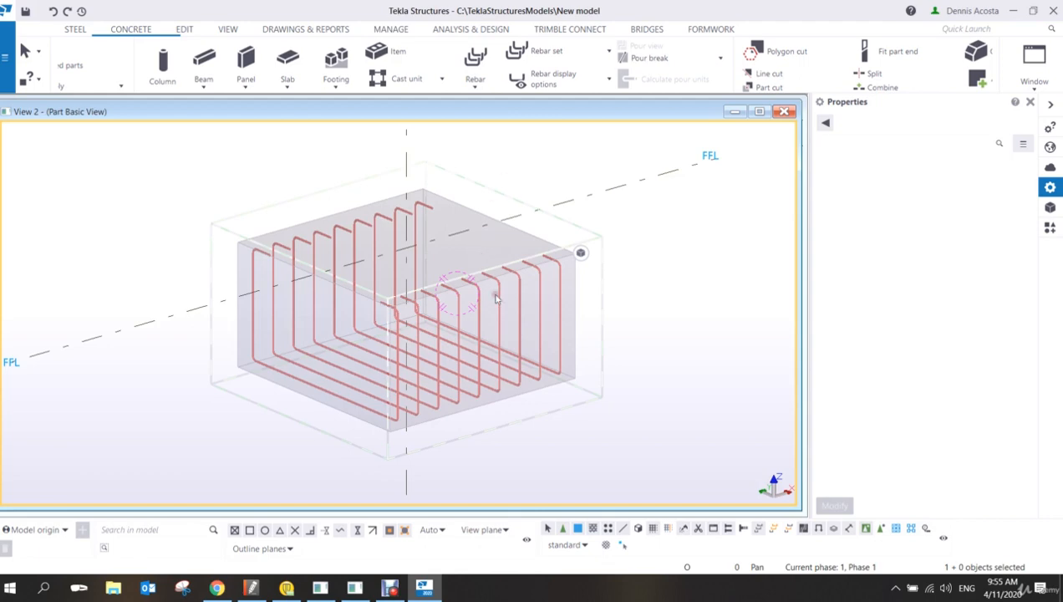
Step: Start a new rebar group and set its class to 3 (green)
ctrl+middle_drag(494, 297, 387, 161)
click(475, 61)
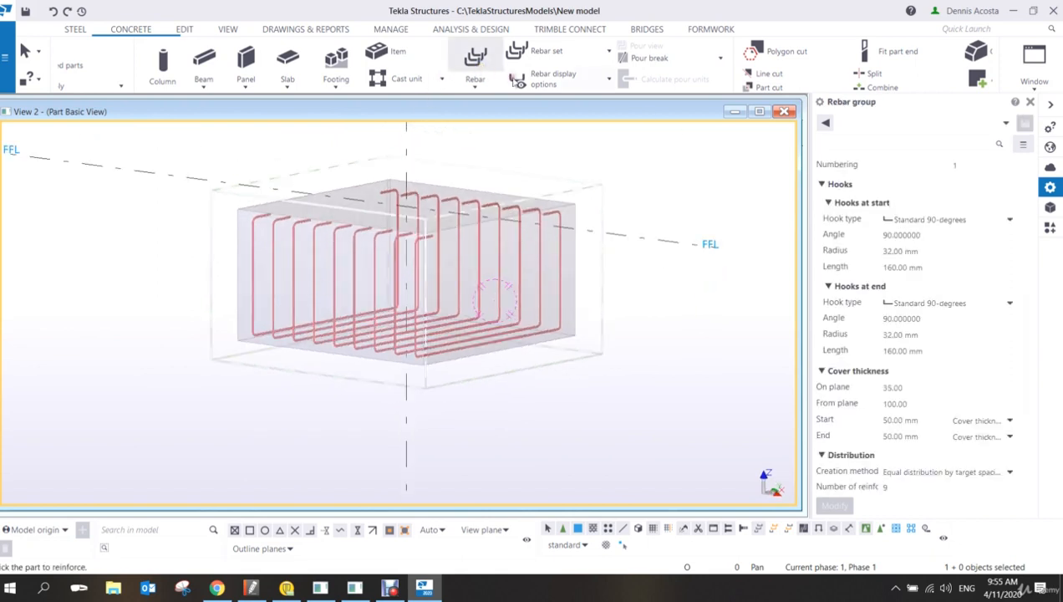
scroll(936, 219, up, 3)
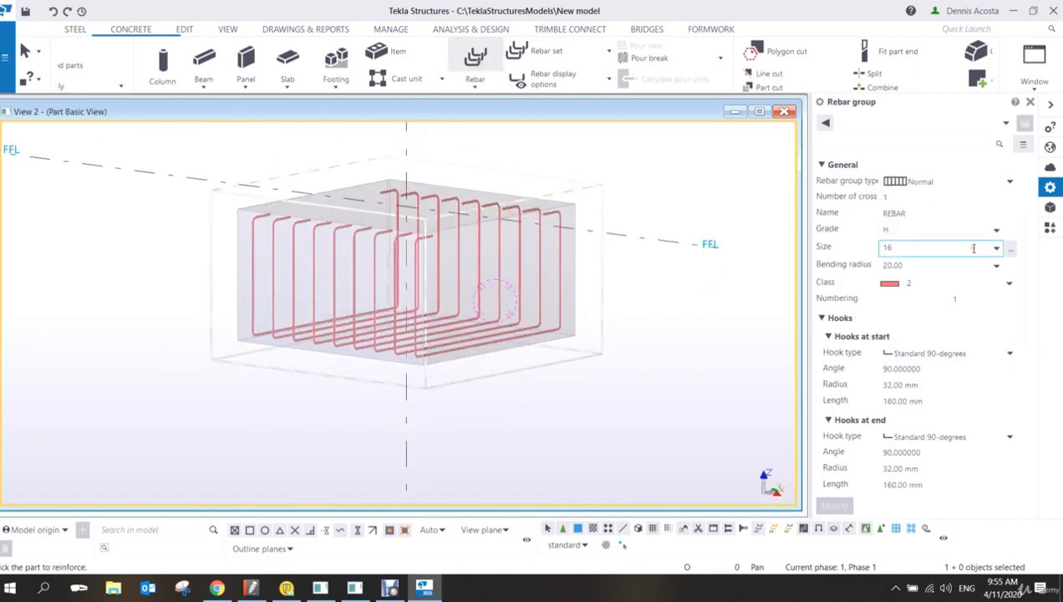
click(1000, 282)
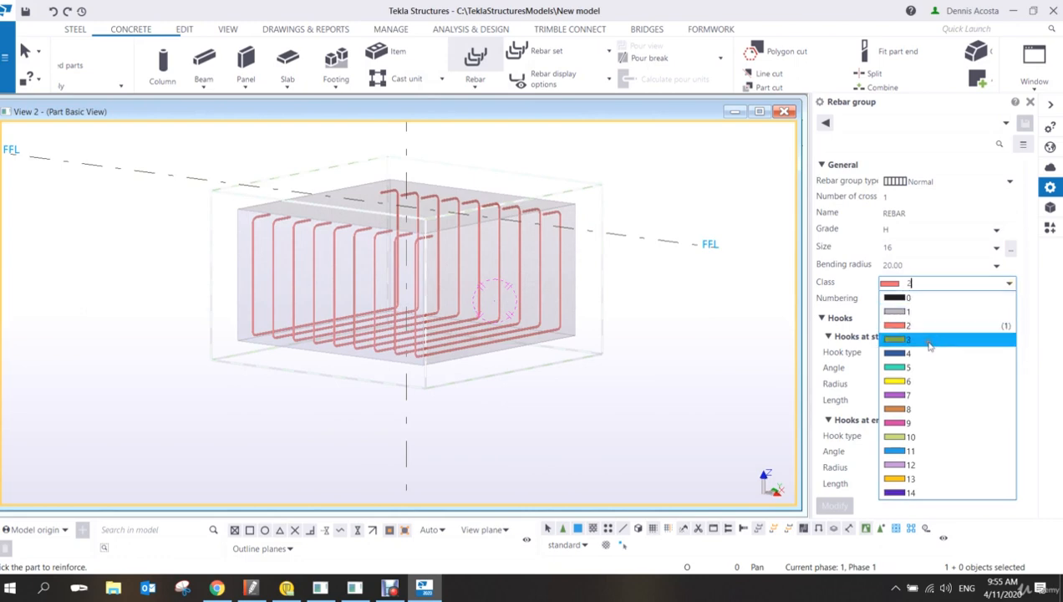
click(929, 341)
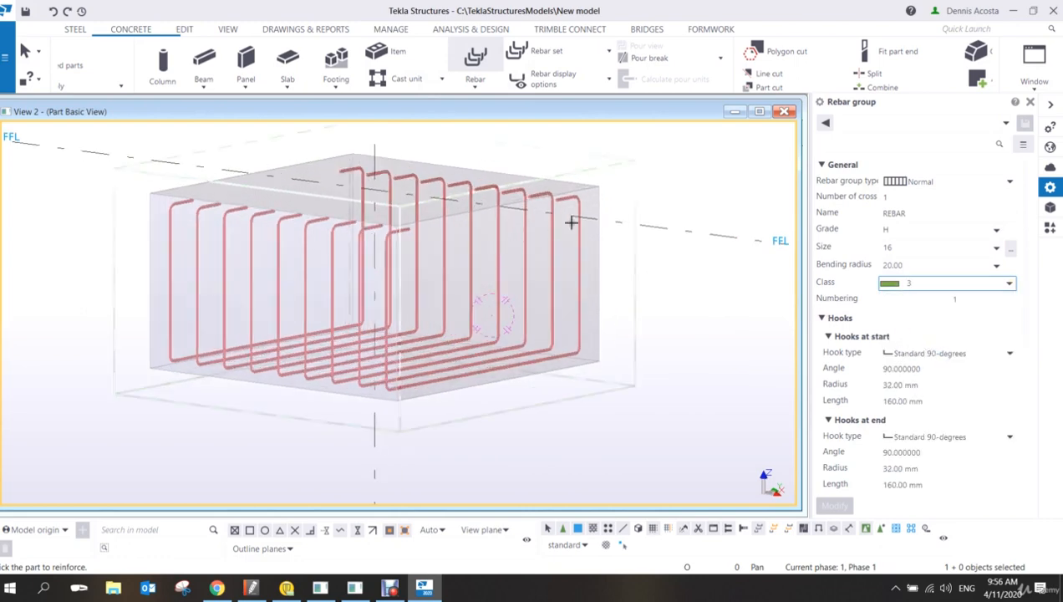
Step: Choose the footing as the part to reinforce and outline a U-shaped bar through the corners of the side face perpendicular to the existing bars
click(589, 190)
scroll(222, 212, up, 3)
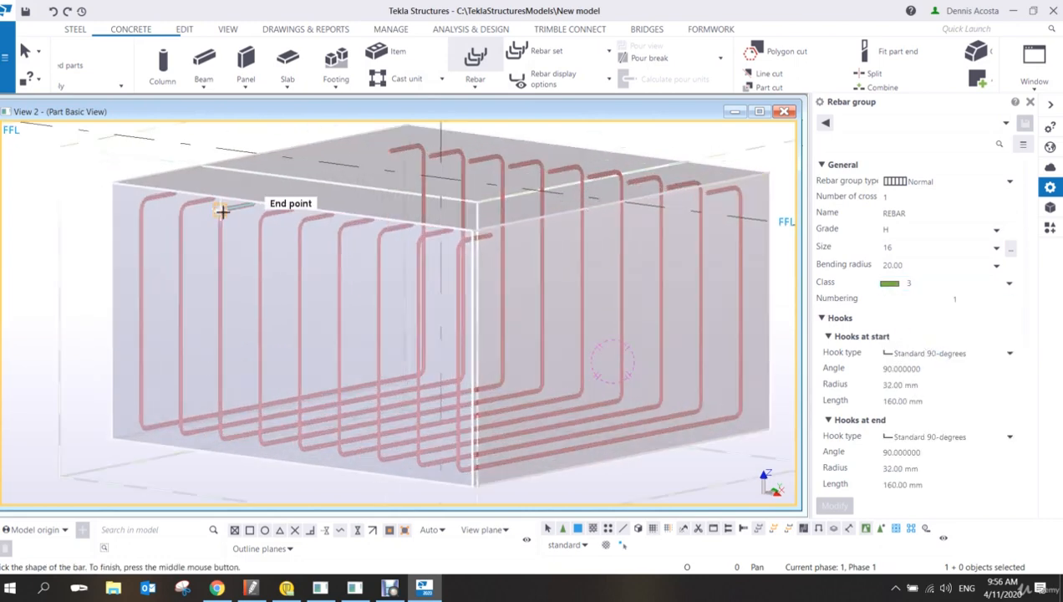
click(113, 183)
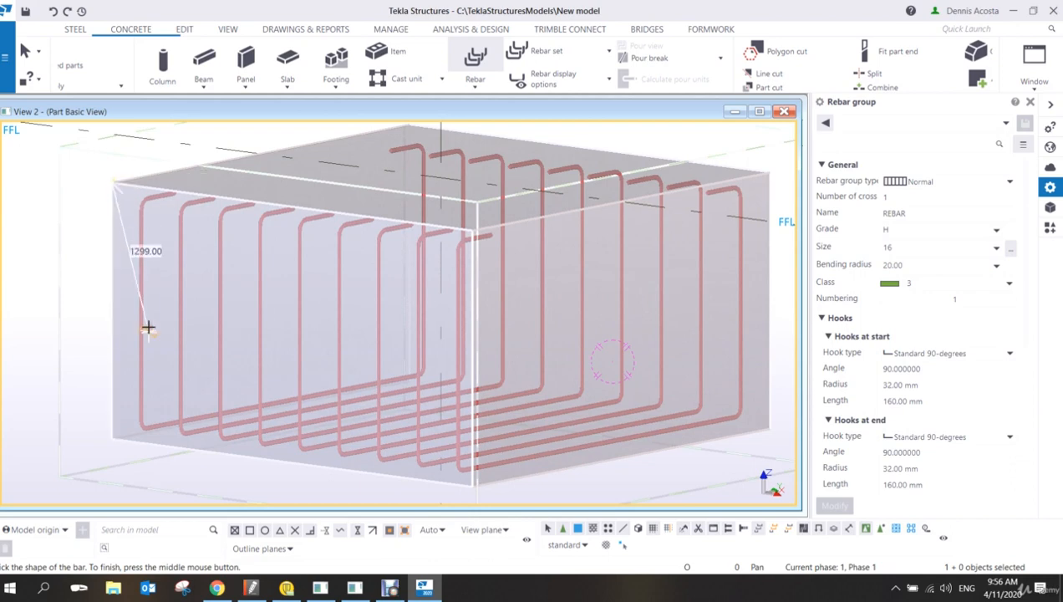
click(113, 436)
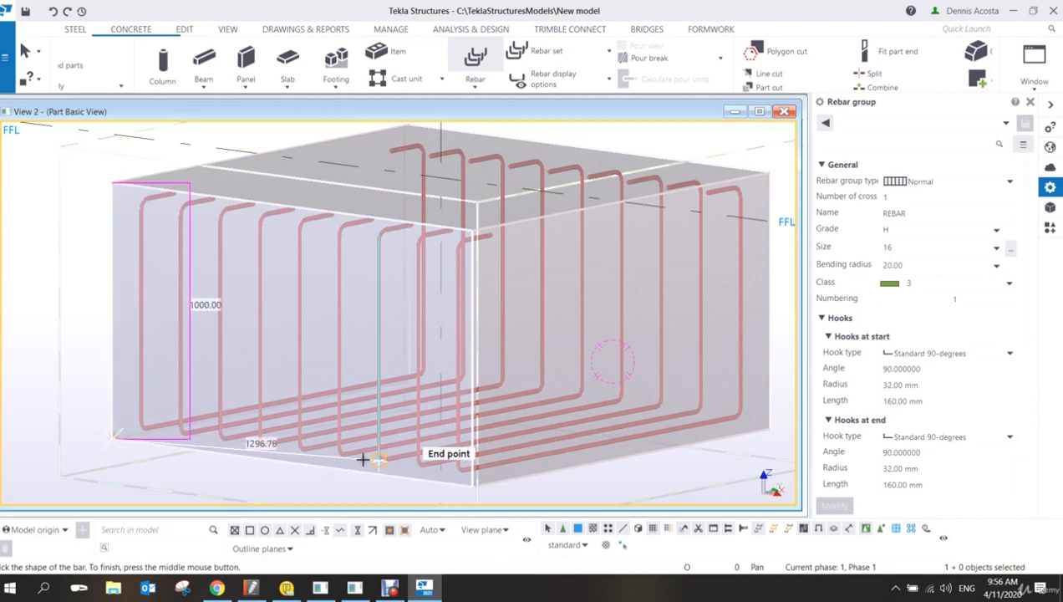
click(471, 485)
click(472, 231)
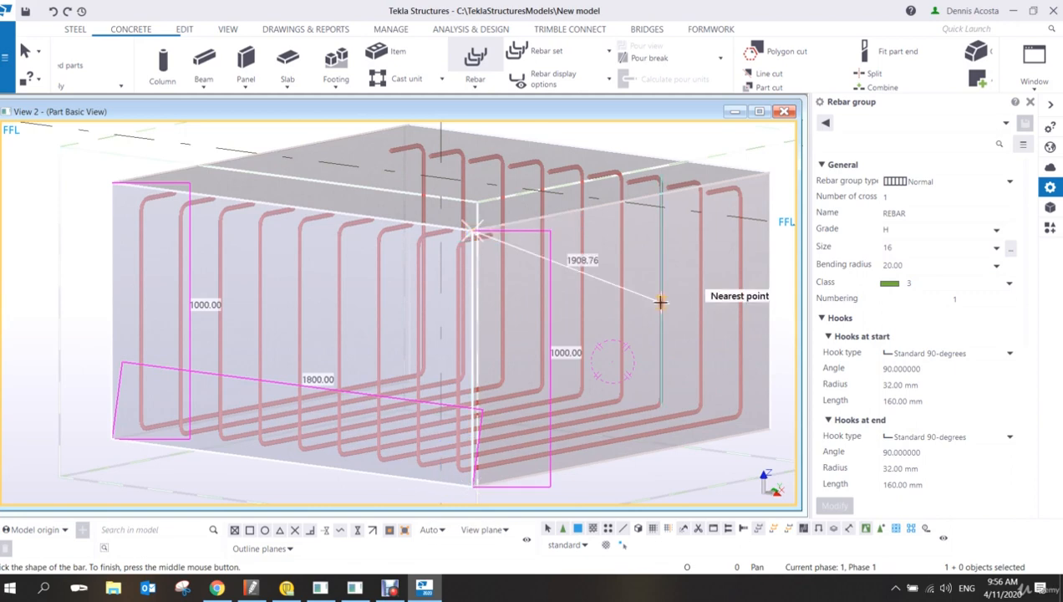
middle_click(652, 318)
Step: Distribute the green U-bars across the footing between its two bottom corners, perpendicular to the existing bars, and end the rebar command
click(468, 487)
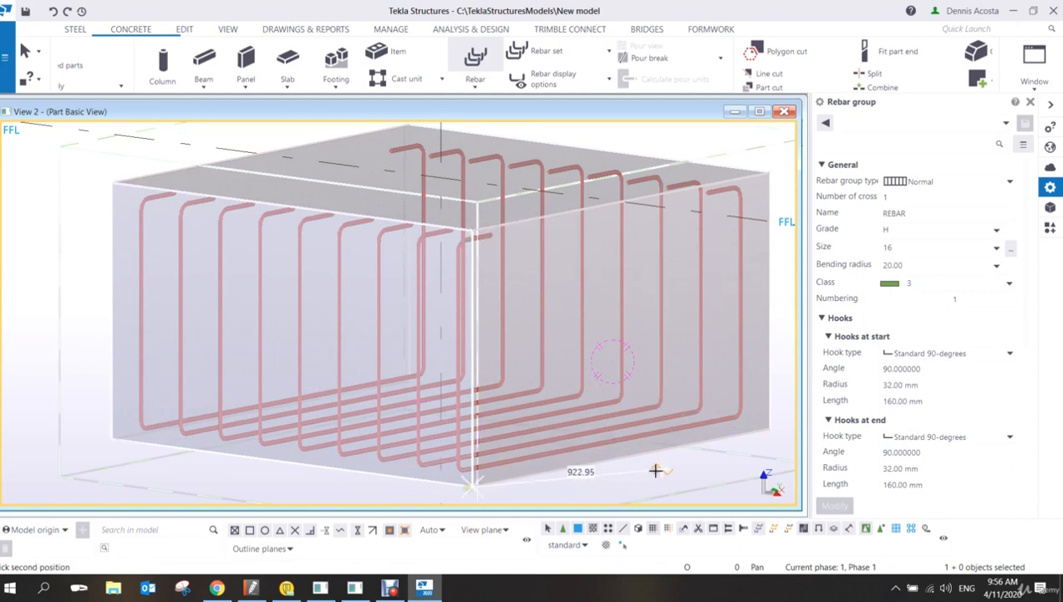
click(757, 423)
right_click(599, 257)
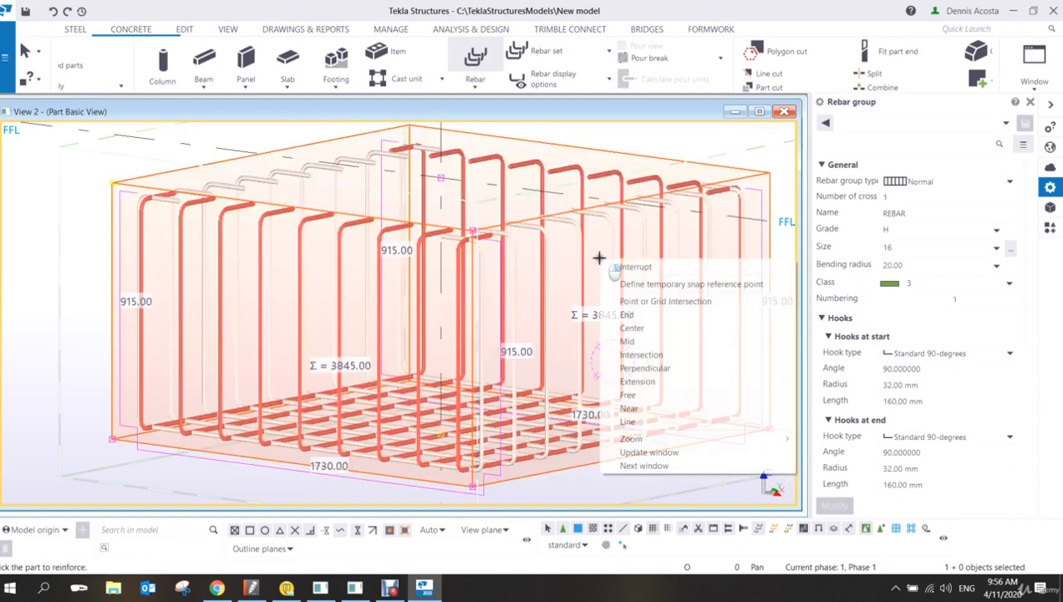
click(612, 266)
scroll(656, 465, down, 2)
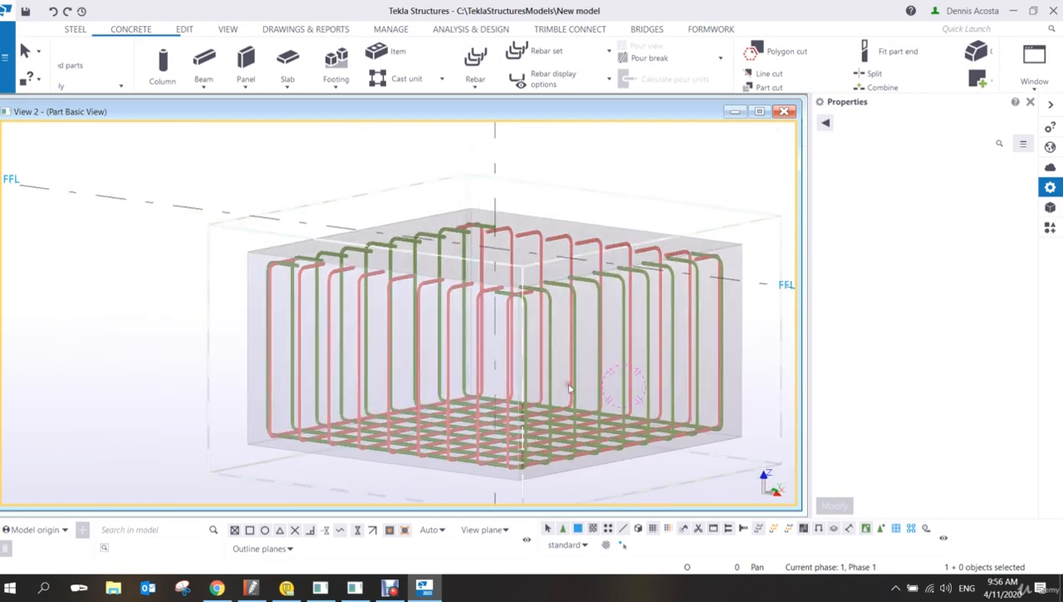
Step: Examine in 3D how the two perpendicular U-bar groups cross at the bottom corner of the footing
ctrl+middle_drag(657, 465, 543, 292)
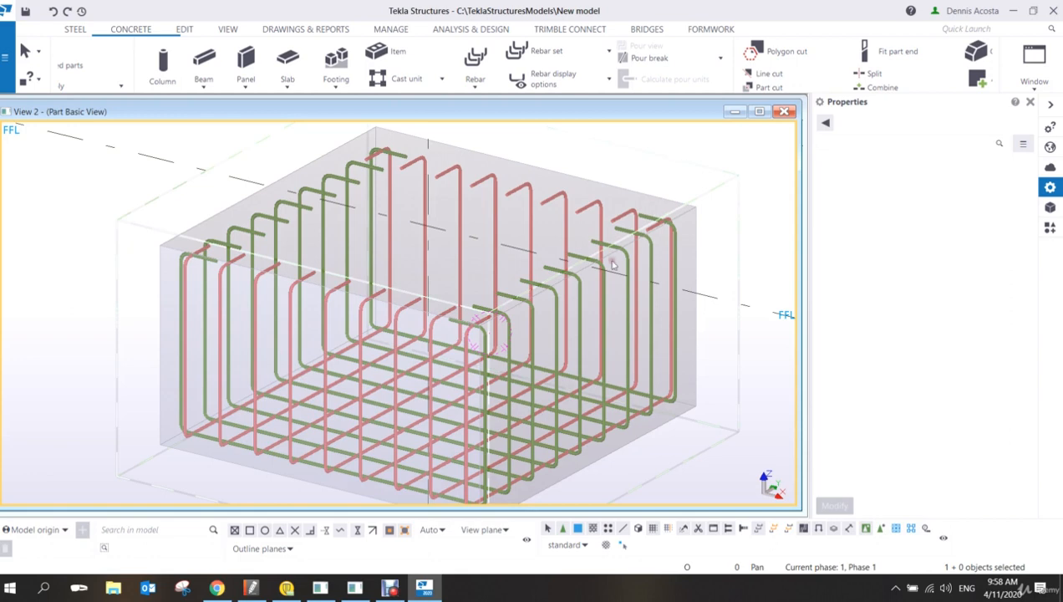
scroll(502, 448, up, 5)
scroll(419, 434, up, 6)
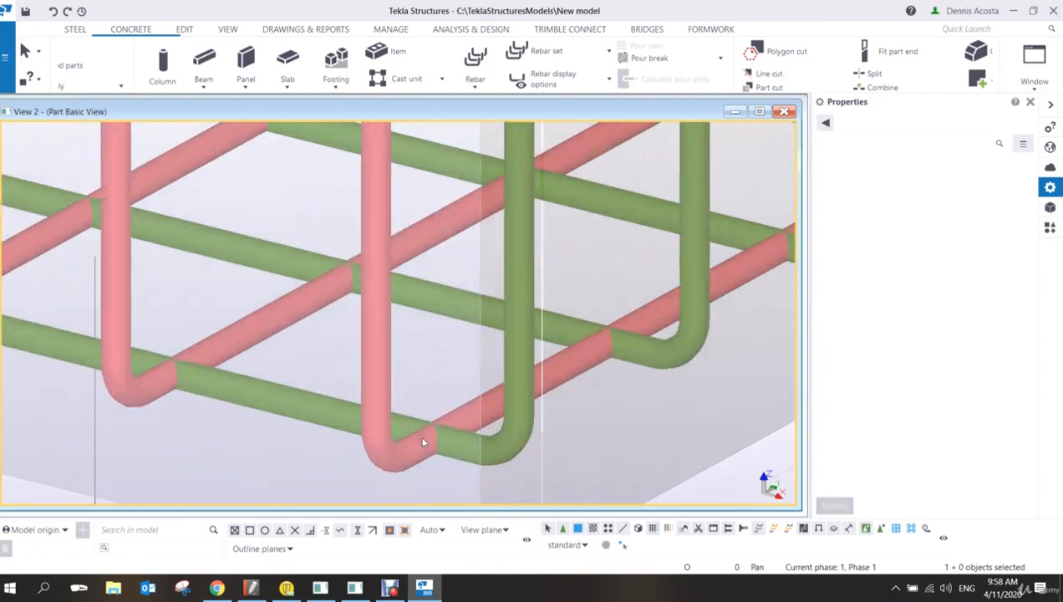
scroll(435, 380, down, 3)
mouse_move(426, 375)
ctrl+middle_down()
mouse_move(449, 341)
mouse_move(411, 362)
ctrl+middle_up()
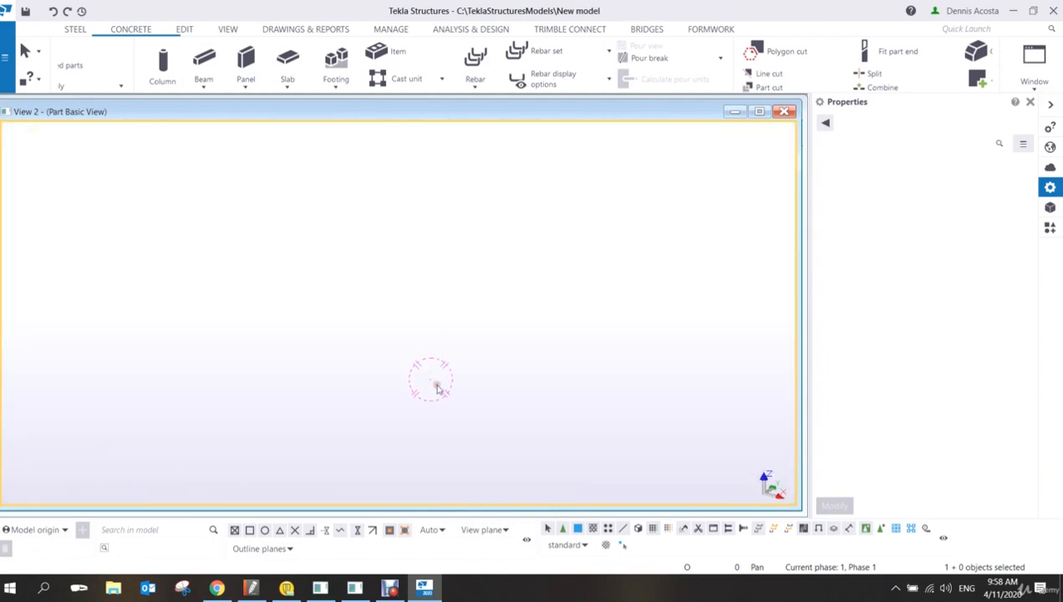
scroll(445, 376, down, 4)
scroll(251, 361, up, 4)
middle_drag(153, 364, 313, 384)
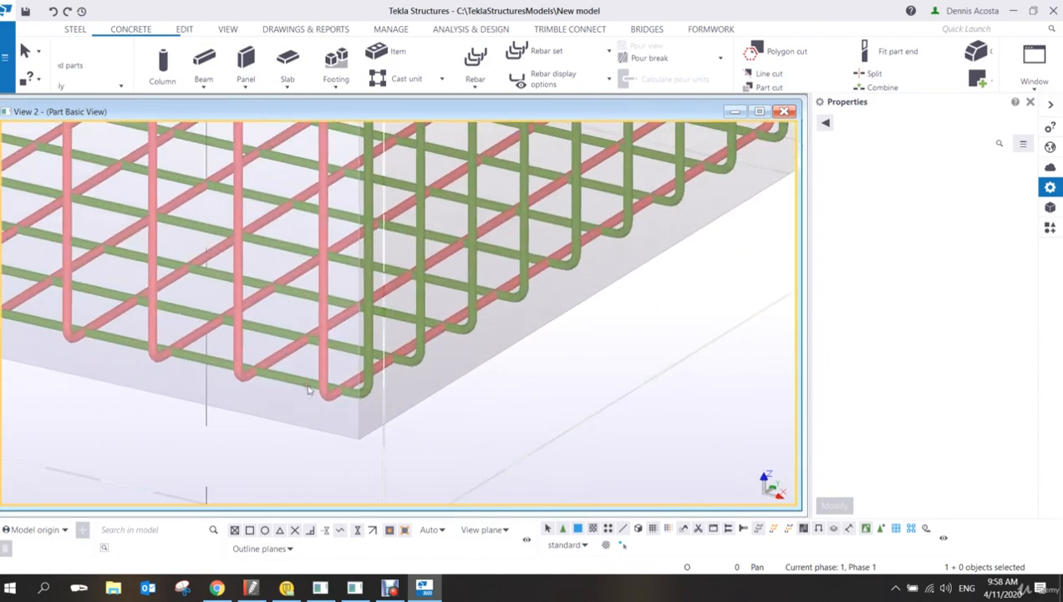
scroll(312, 385, up, 4)
ctrl+middle_drag(356, 346, 412, 415)
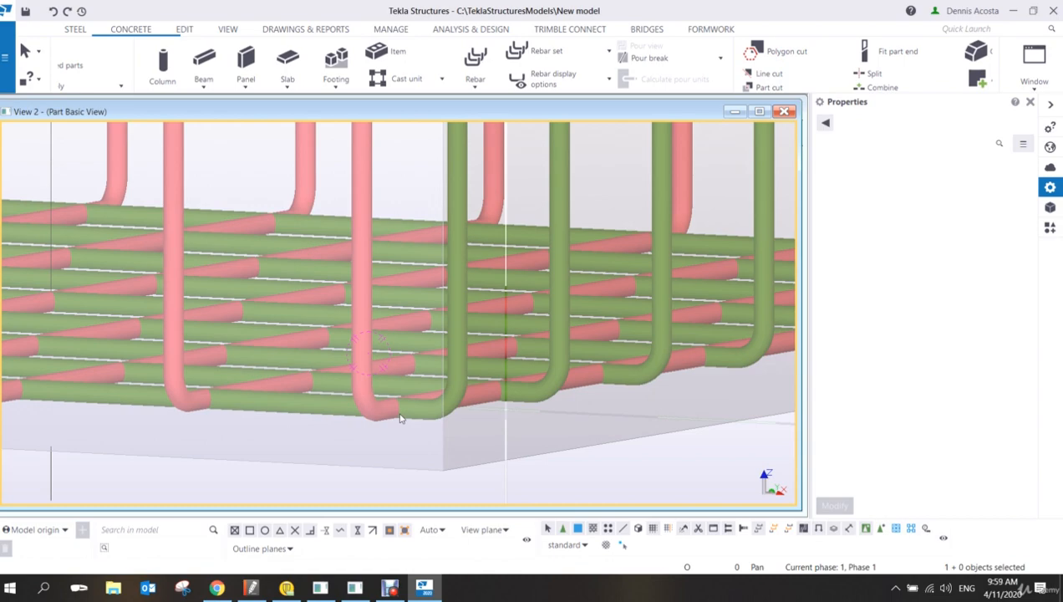
scroll(404, 411, down, 3)
scroll(428, 371, up, 5)
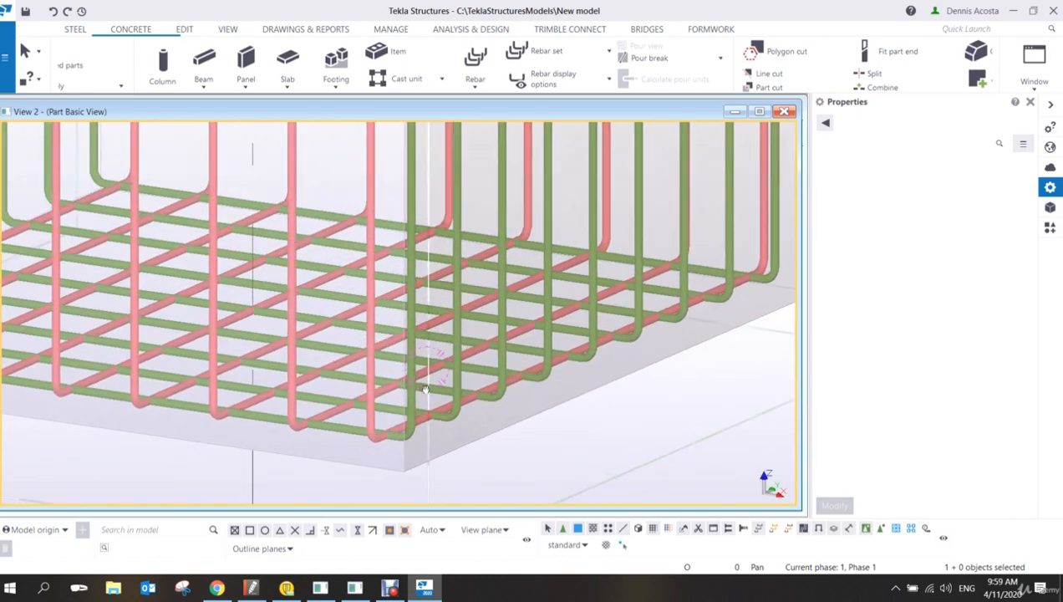
Step: Select the green U-bar group and set its on-plane cover thickness to 45 mm
click(382, 404)
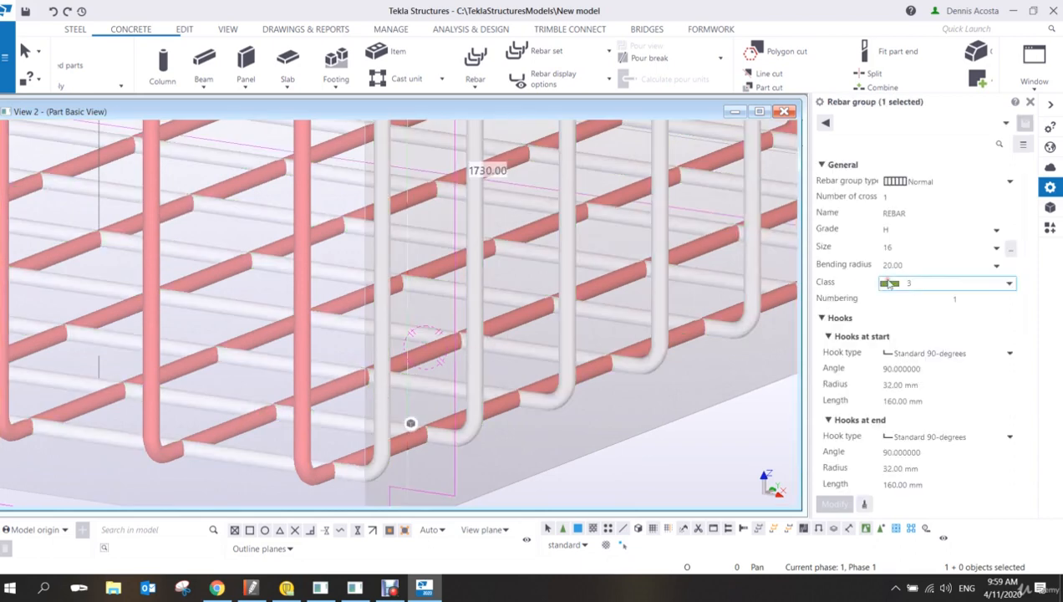
scroll(953, 401, down, 3)
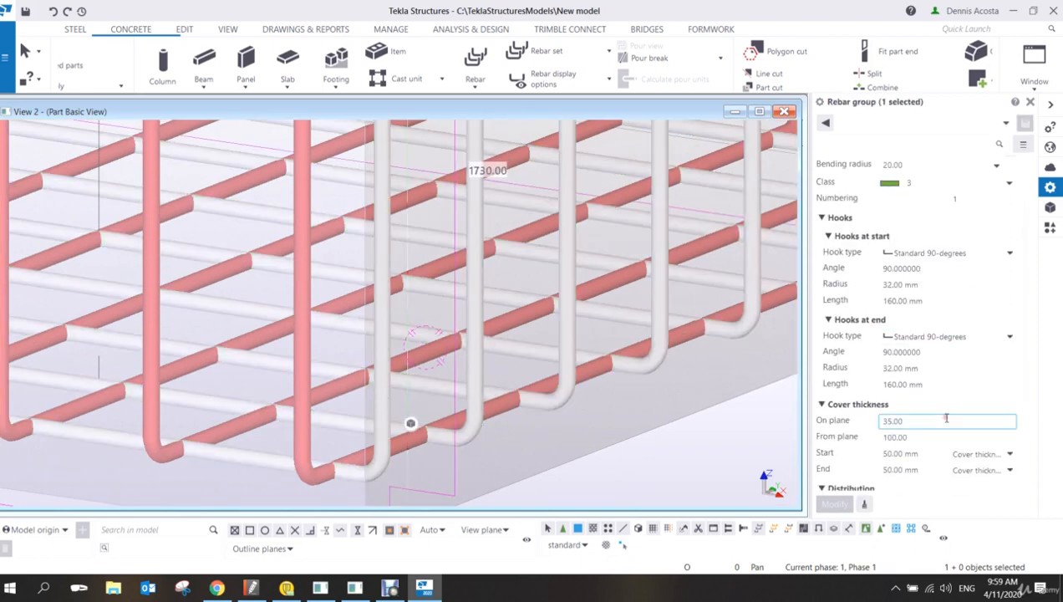
click(913, 424)
scroll(577, 436, down, 2)
scroll(569, 412, down, 2)
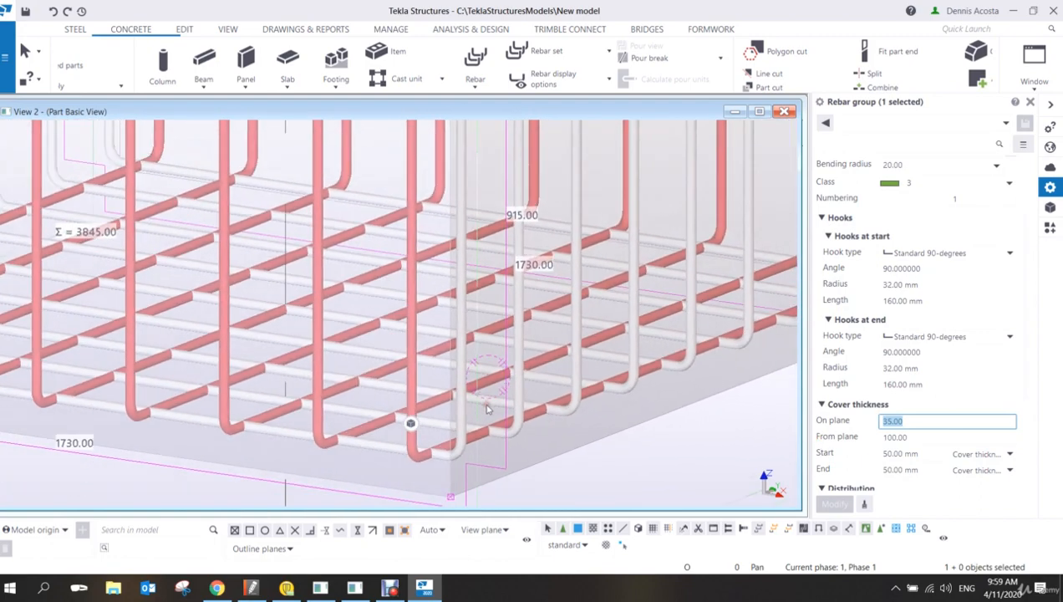
scroll(492, 408, down, 1)
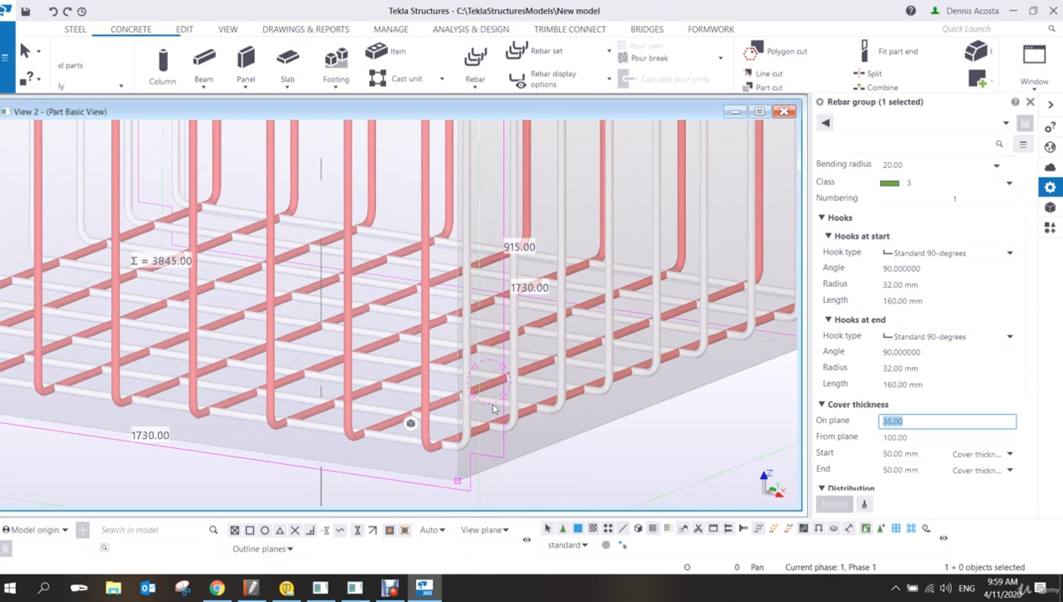
key(Delete)
click(949, 436)
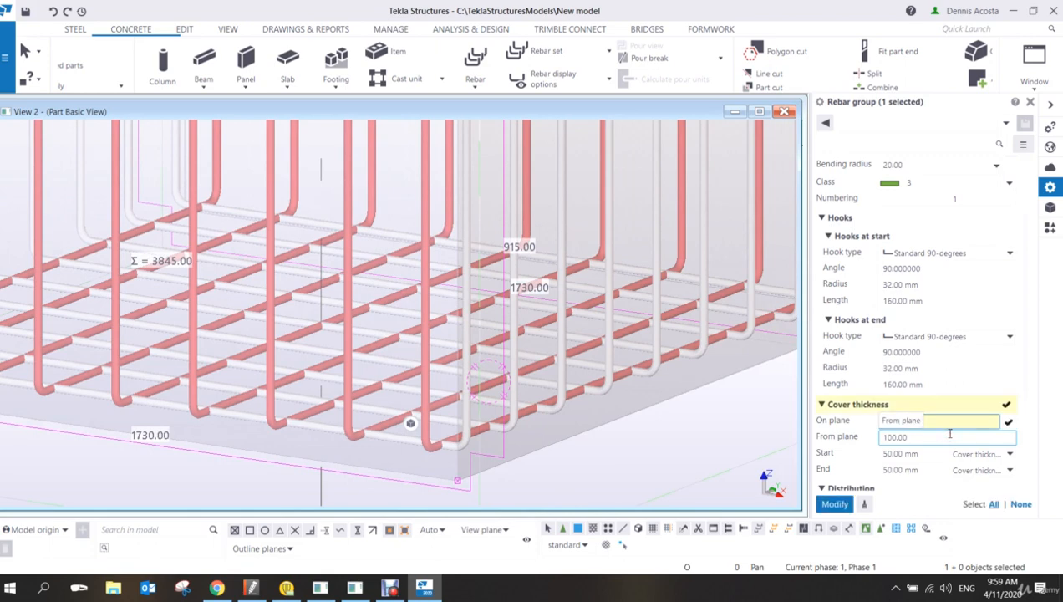
click(939, 420)
text(45)
click(836, 505)
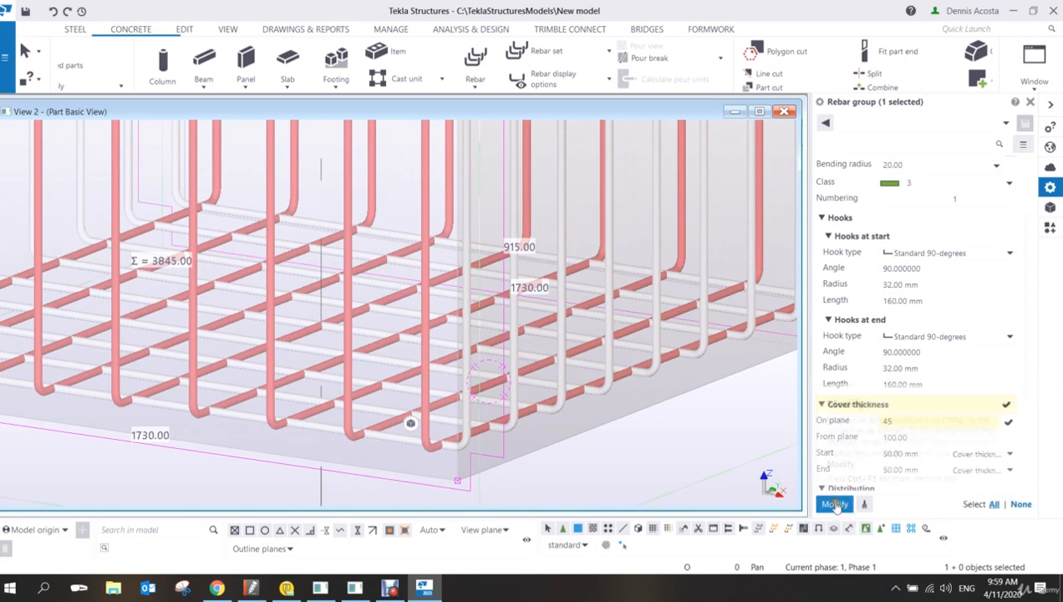
Step: Set the green group's on-plane cover thickness to 50 mm and check the bottom corner crossing up close
scroll(433, 452, up, 2)
drag(917, 422, 840, 426)
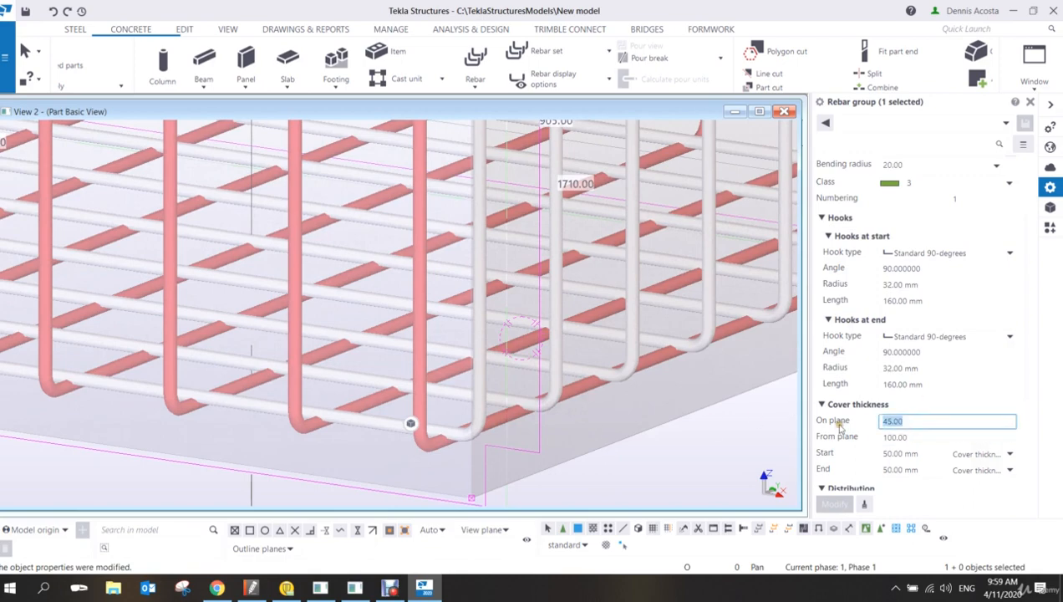
text(50)
click(836, 505)
scroll(552, 373, up, 3)
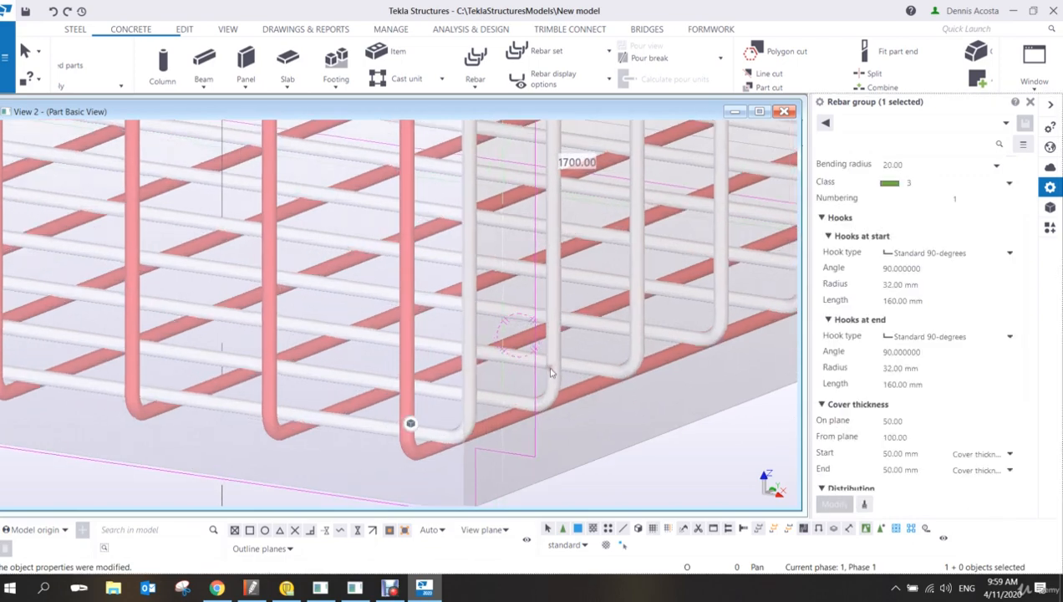
scroll(475, 446, up, 5)
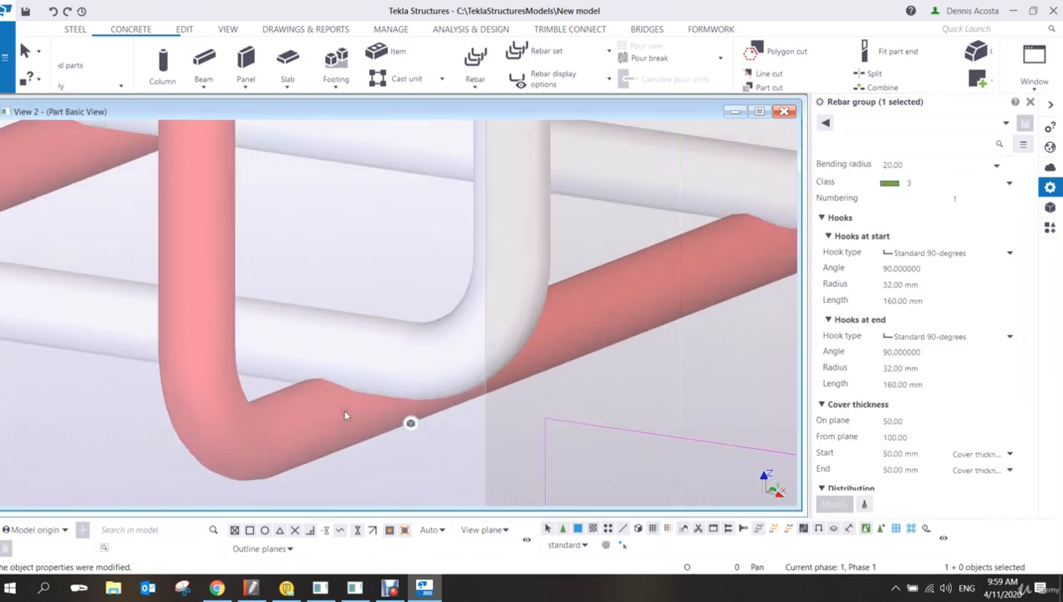
Step: Set the green group's on-plane cover thickness to 55 mm
click(915, 421)
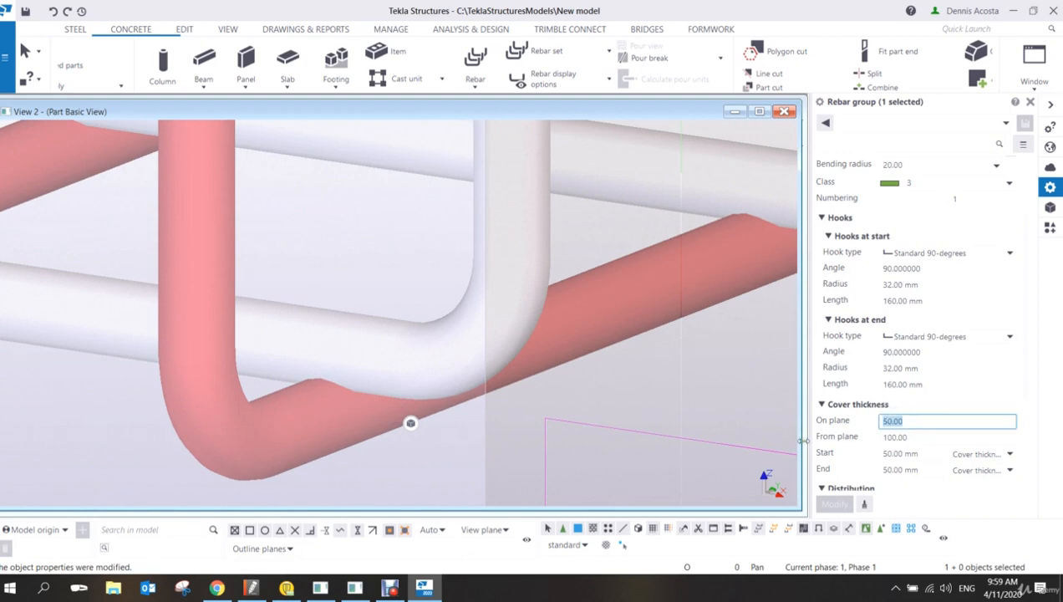
text(55)
click(834, 504)
Step: Examine the green group's bottom and side cover, in 3D and in a straight-on elevation of the footing
scroll(610, 318, down, 4)
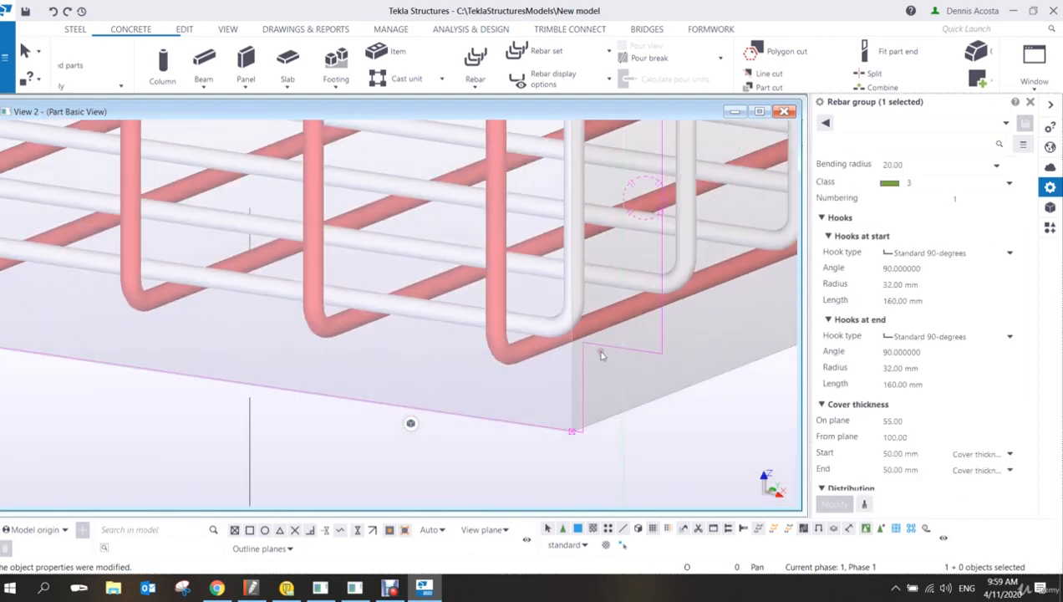
scroll(603, 356, down, 2)
ctrl+middle_drag(606, 357, 639, 331)
scroll(625, 325, down, 3)
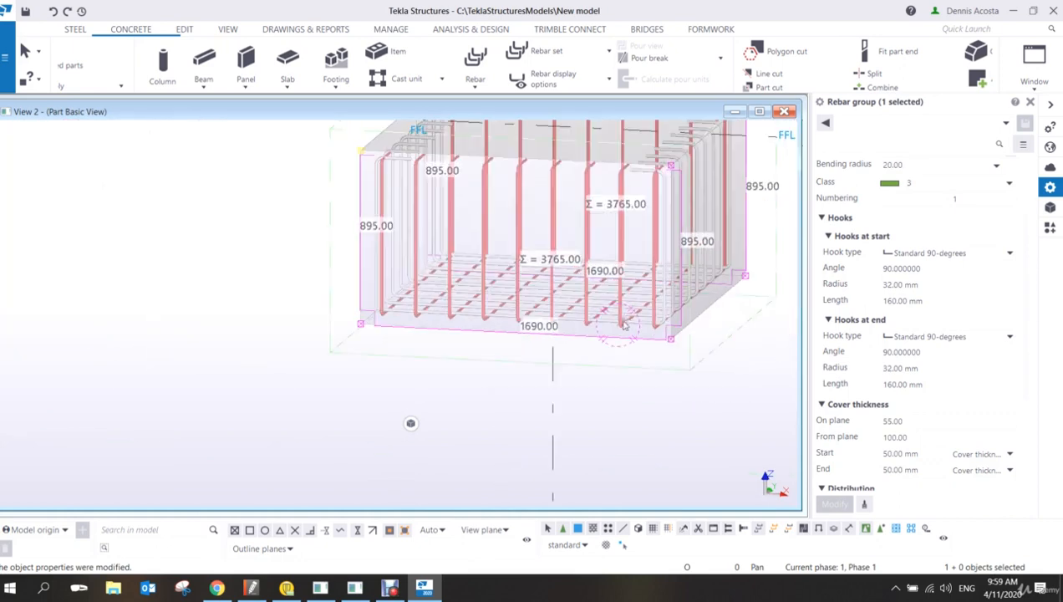
scroll(622, 326, up, 10)
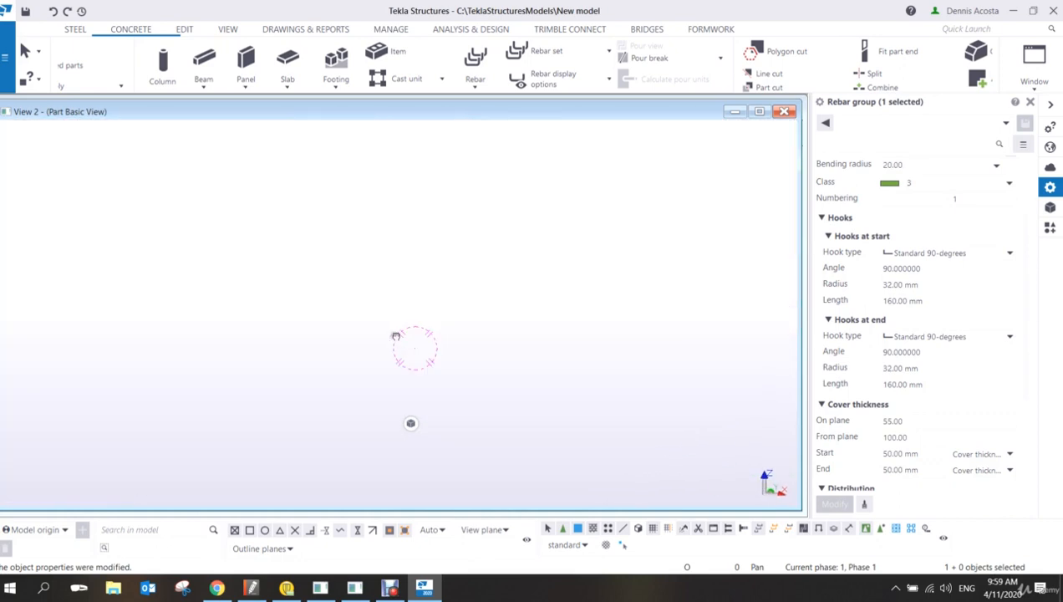
middle_drag(396, 336, 456, 327)
key(ctrl+p)
scroll(507, 421, up, 1)
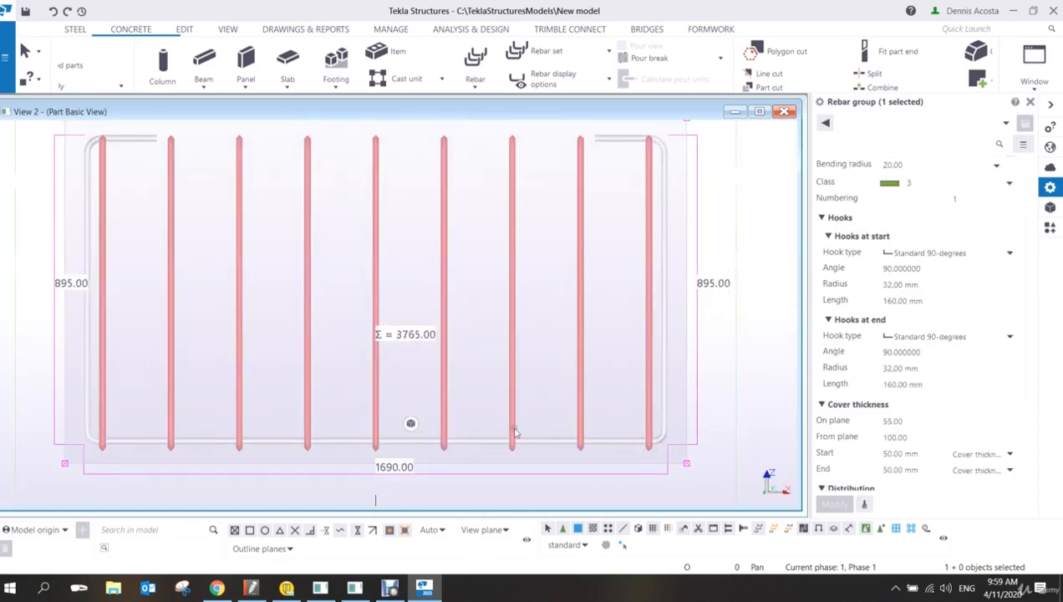
scroll(515, 434, up, 4)
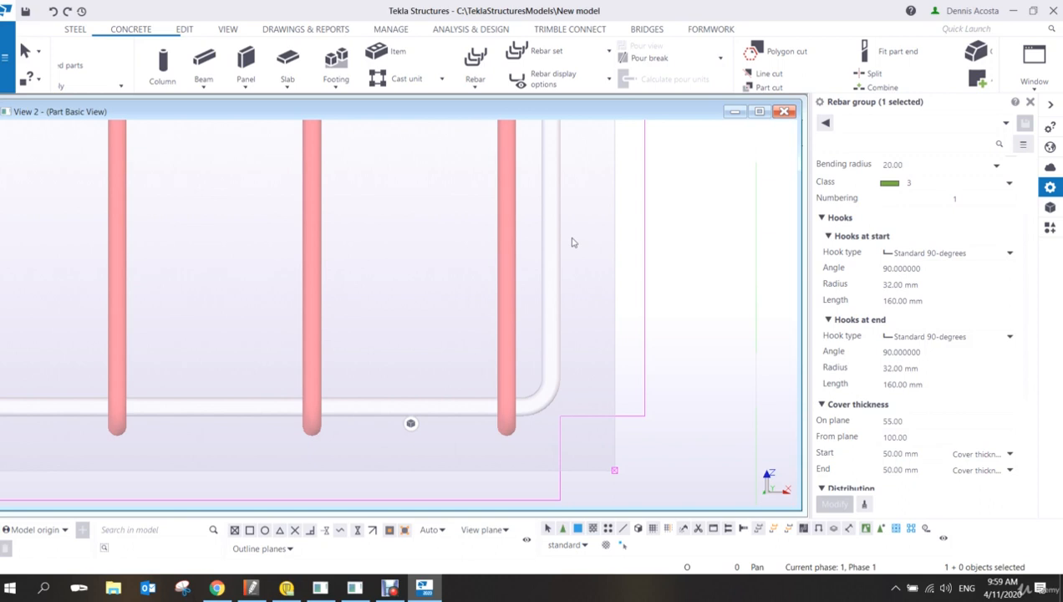
scroll(562, 232, down, 4)
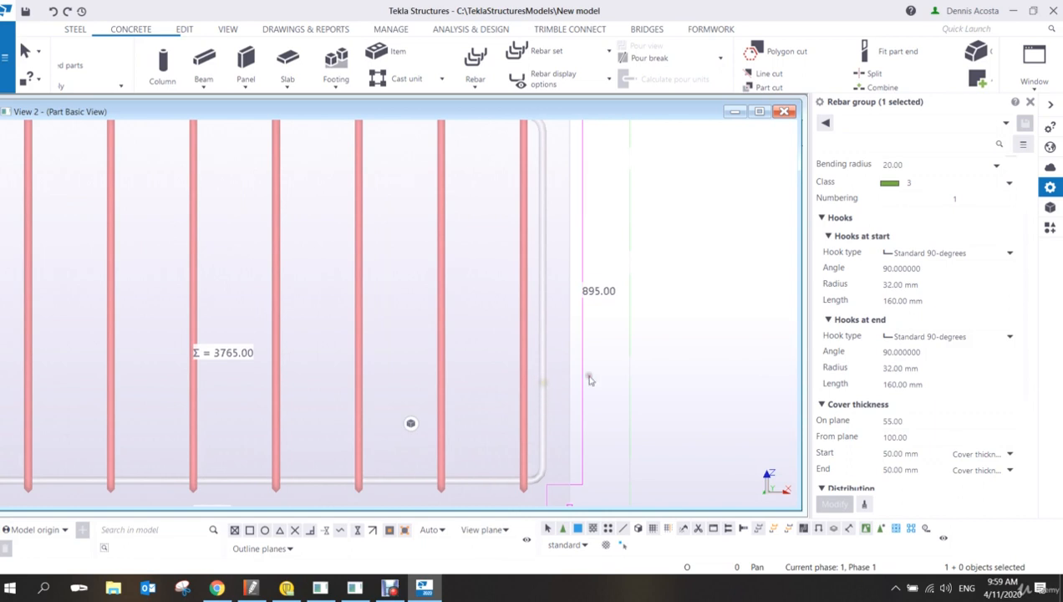
Step: Set separate on-plane cover thicknesses of 35, 55 and 35 mm for the three legs of the green U-bars
click(920, 422)
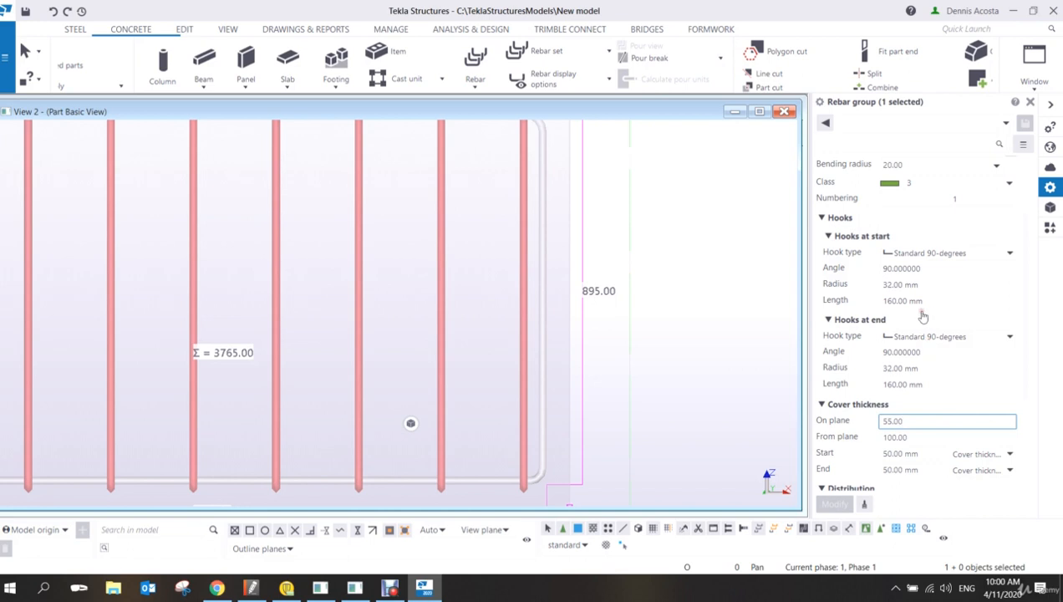
middle_drag(636, 400, 625, 365)
scroll(626, 366, down, 2)
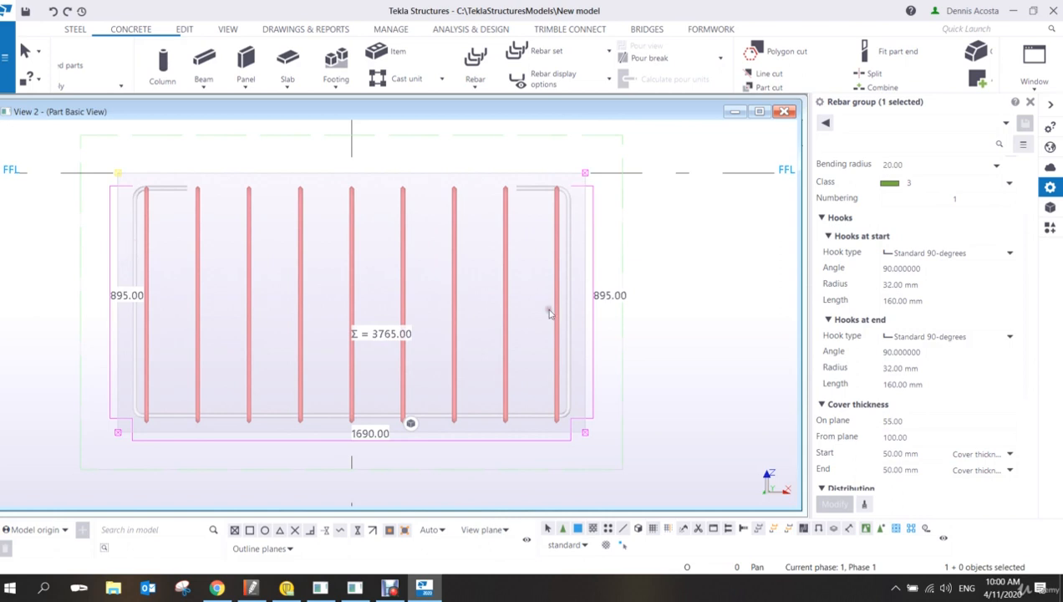
click(920, 421)
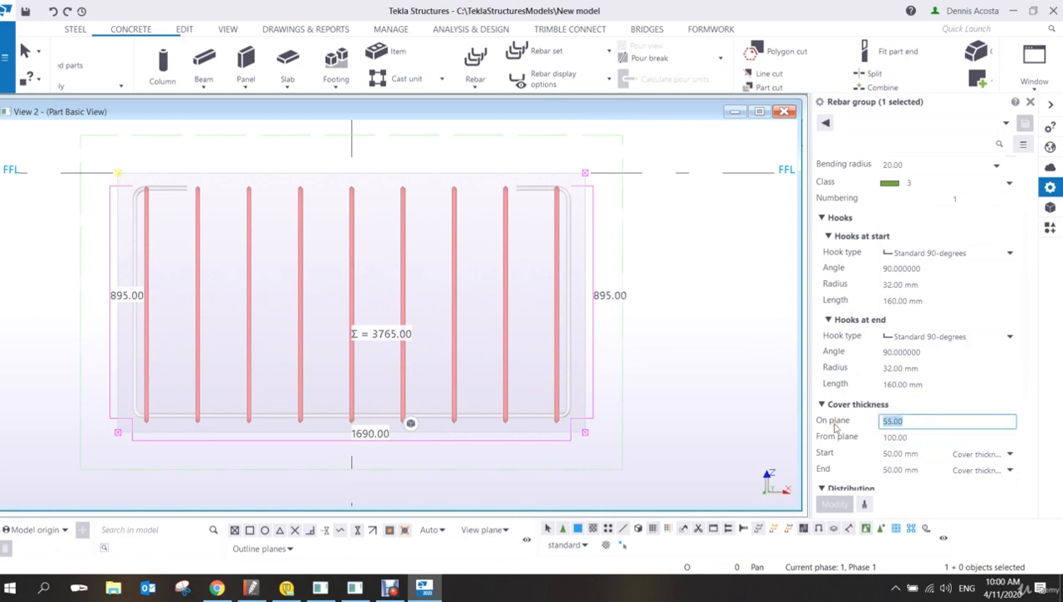
text(35 55 35)
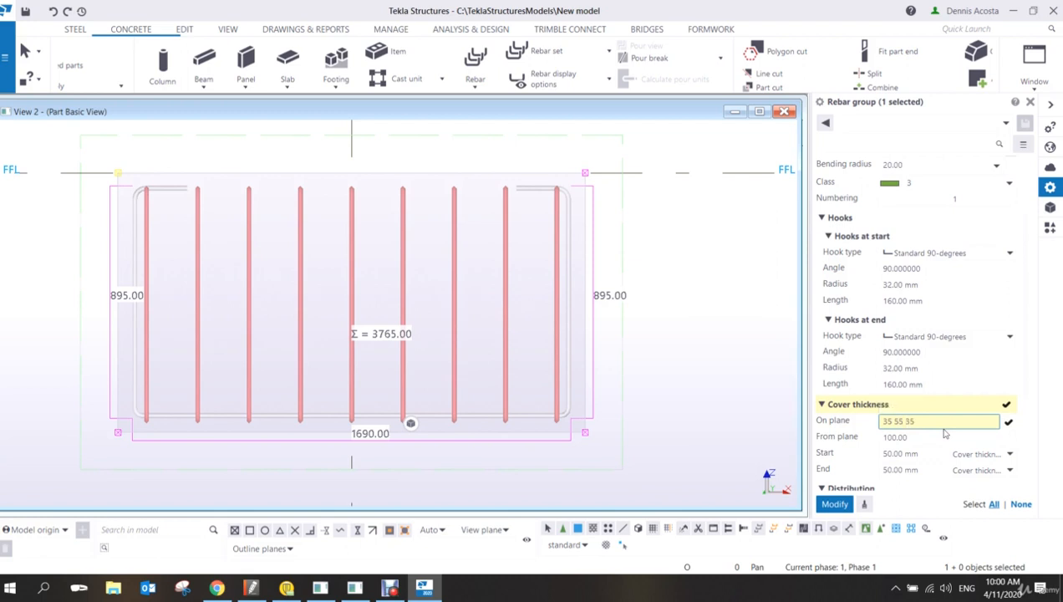
key(Return)
Step: Deselect the green group and examine the bar crossings at the footing's bottom corner and at the top hooks
scroll(568, 284, up, 2)
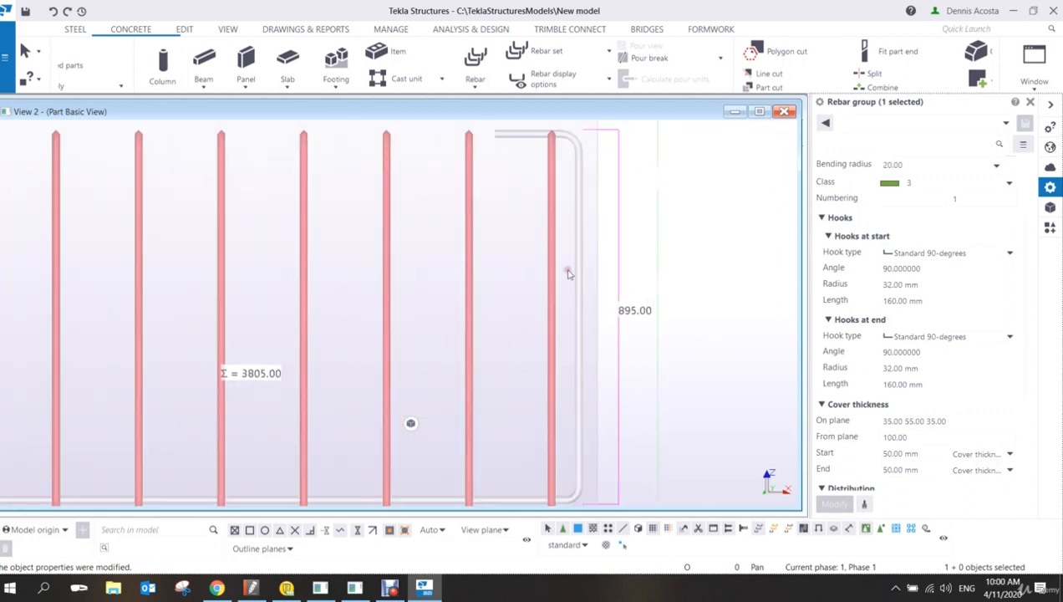
scroll(585, 192, down, 1)
scroll(579, 219, down, 1)
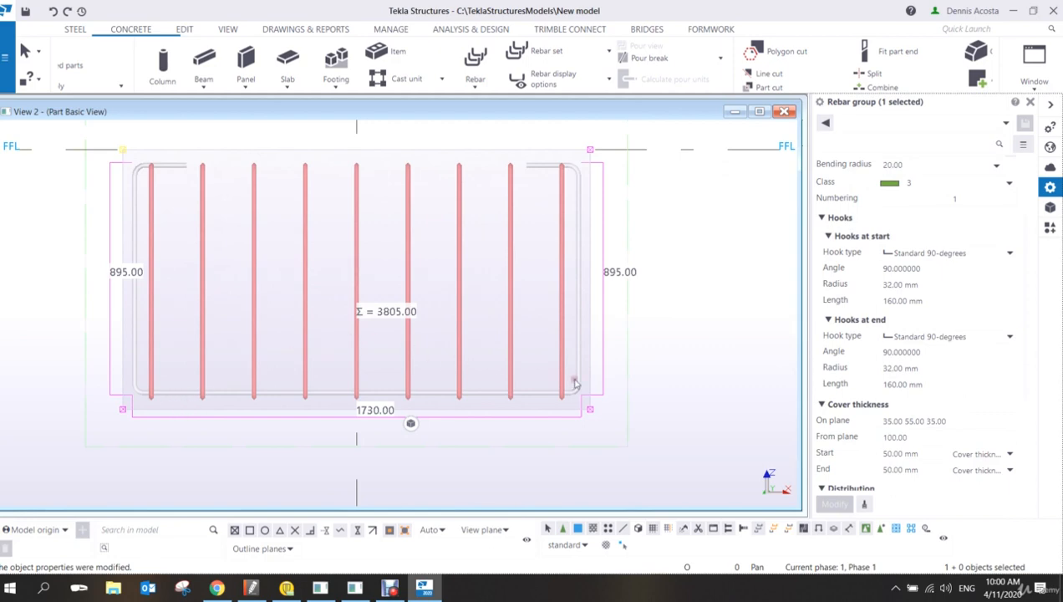
scroll(571, 380, up, 1)
ctrl+middle_drag(446, 383, 394, 401)
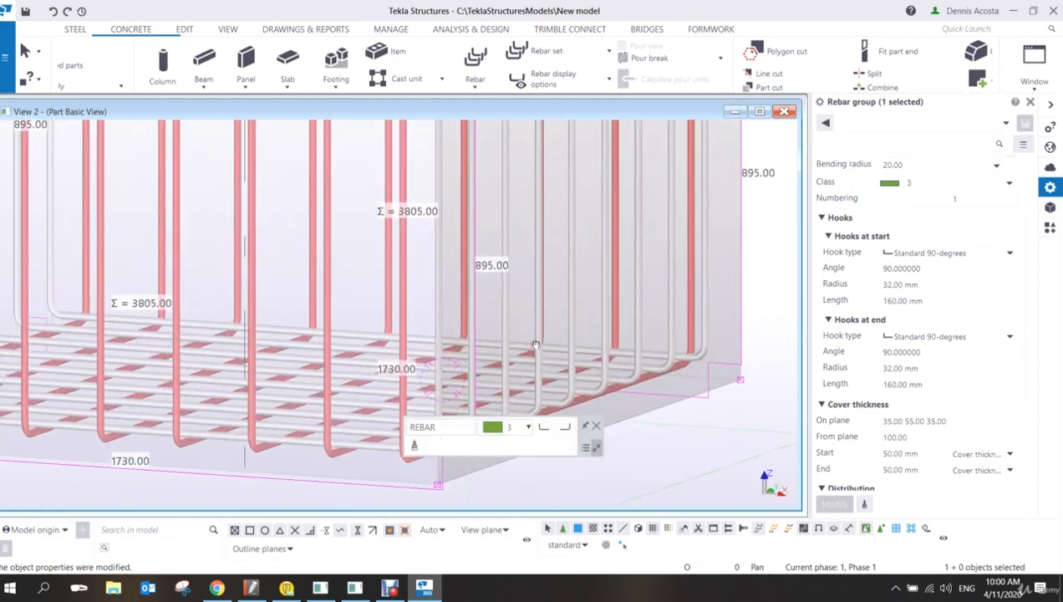
middle_drag(689, 386, 674, 334)
click(479, 357)
scroll(479, 357, up, 3)
scroll(368, 341, down, 6)
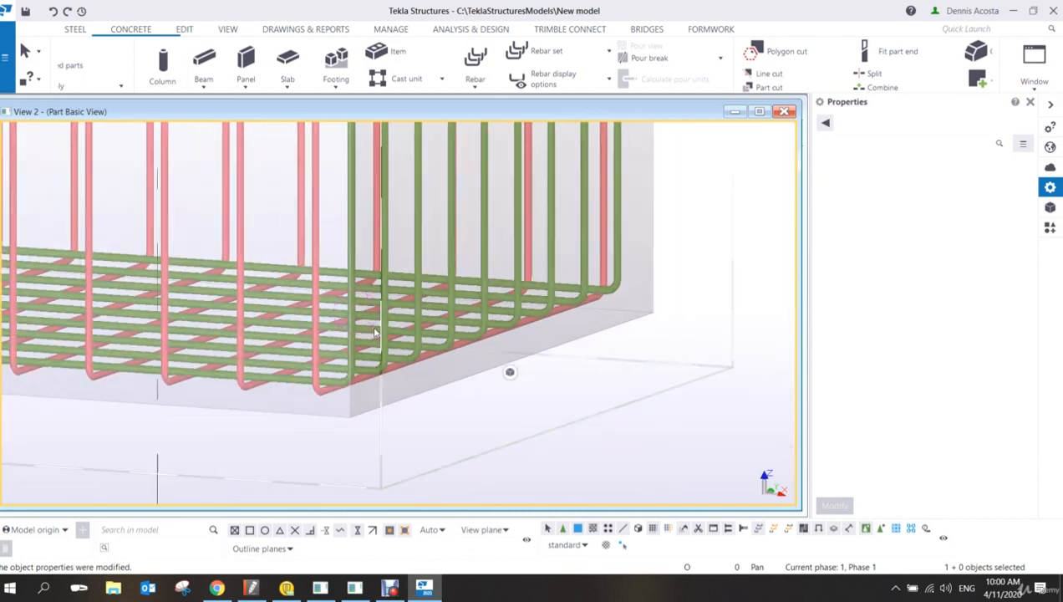
scroll(502, 322, up, 8)
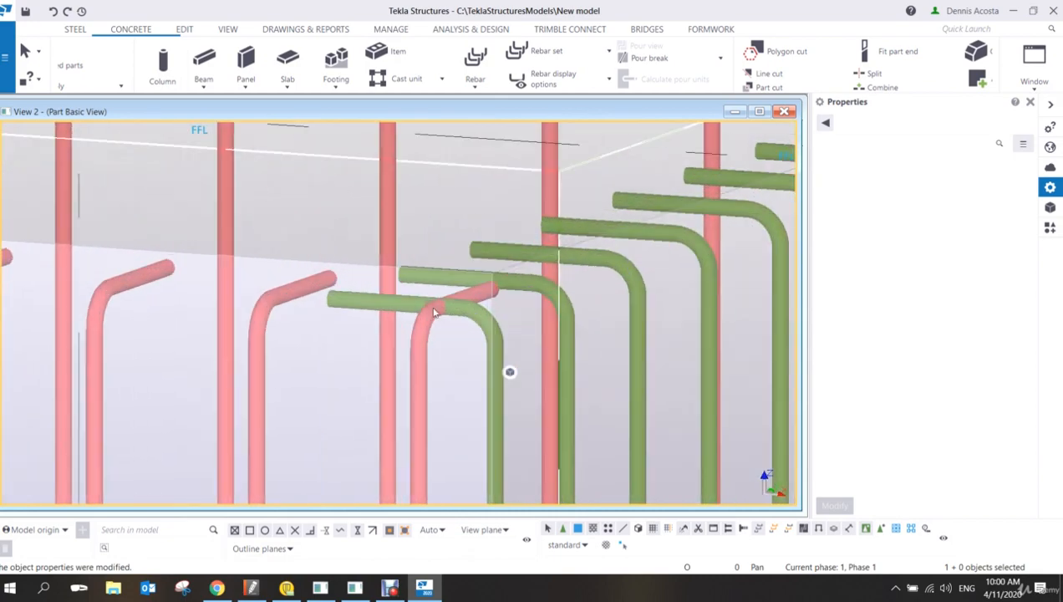
scroll(507, 321, down, 5)
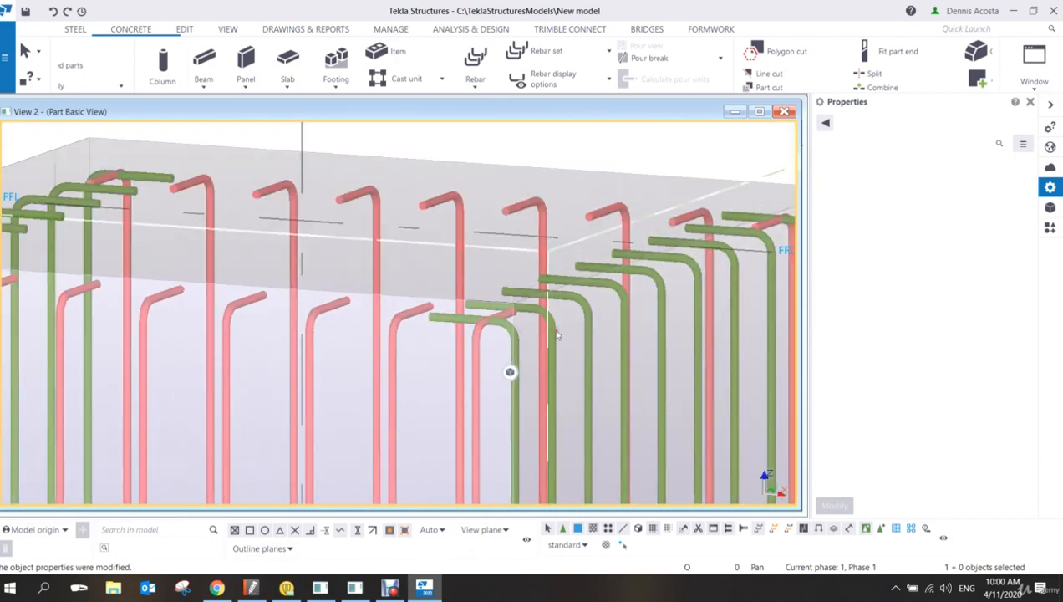
Step: Set the start and end cover thickness of the red U-bar group to 35 mm
click(554, 337)
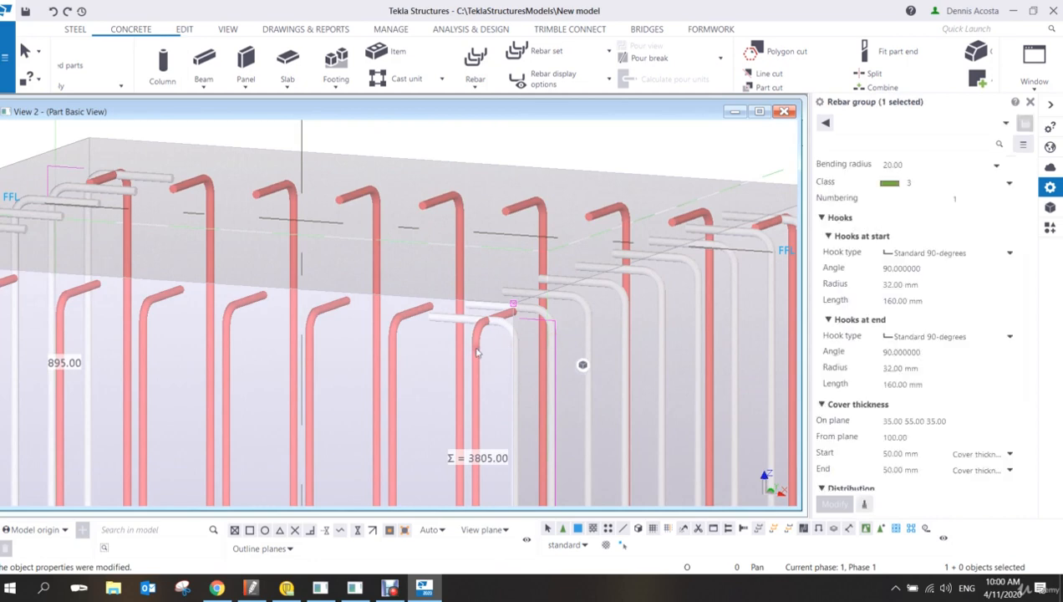
click(477, 352)
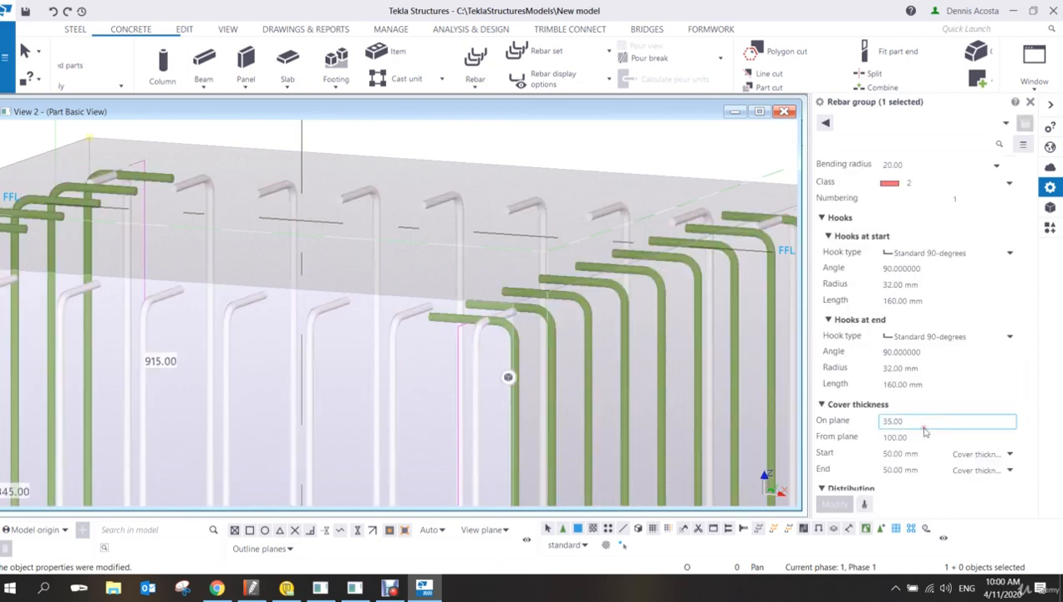
click(923, 453)
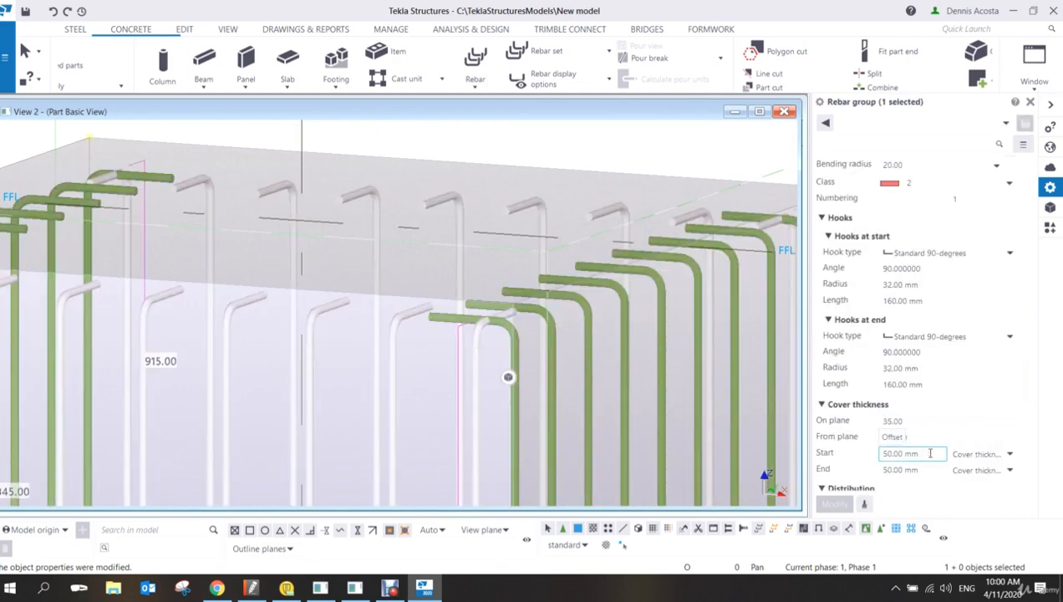
drag(930, 452, 876, 456)
text(35)
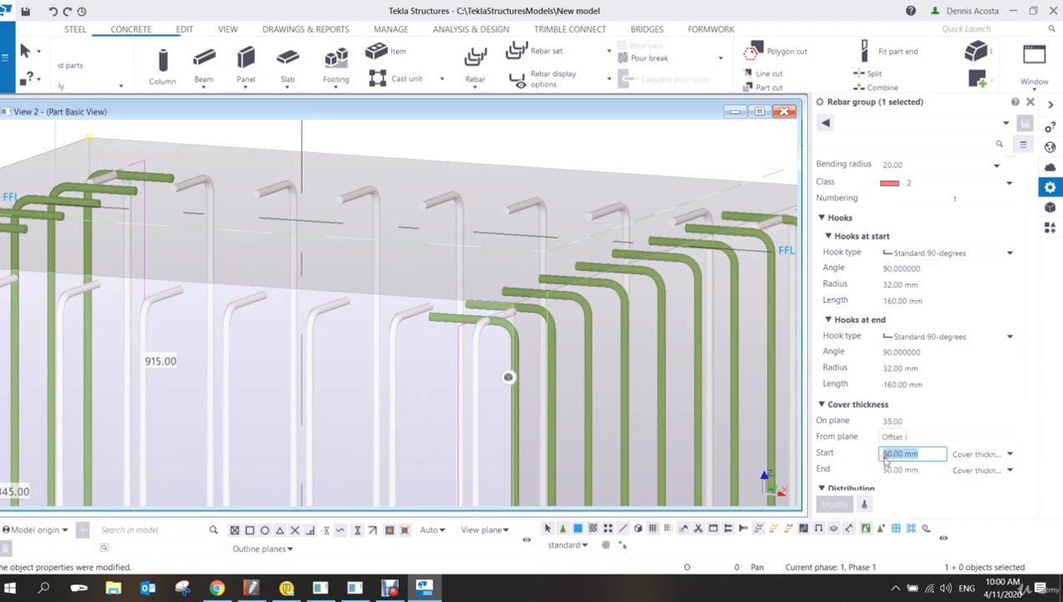
key(Tab)
text(35)
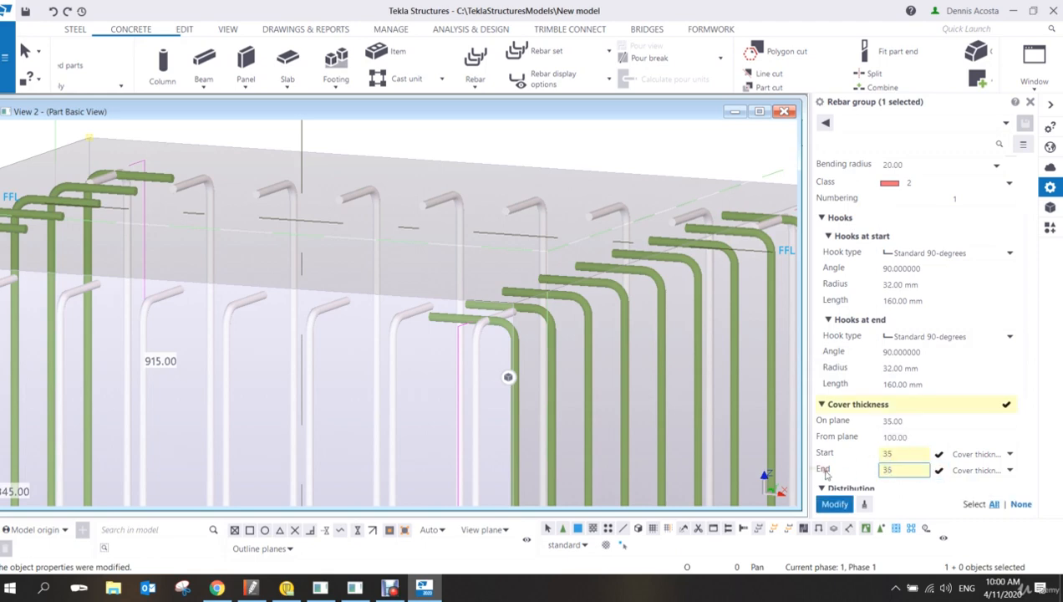
click(832, 503)
Step: Set the start and end cover thickness of the green U-bar group to 55 mm
click(661, 357)
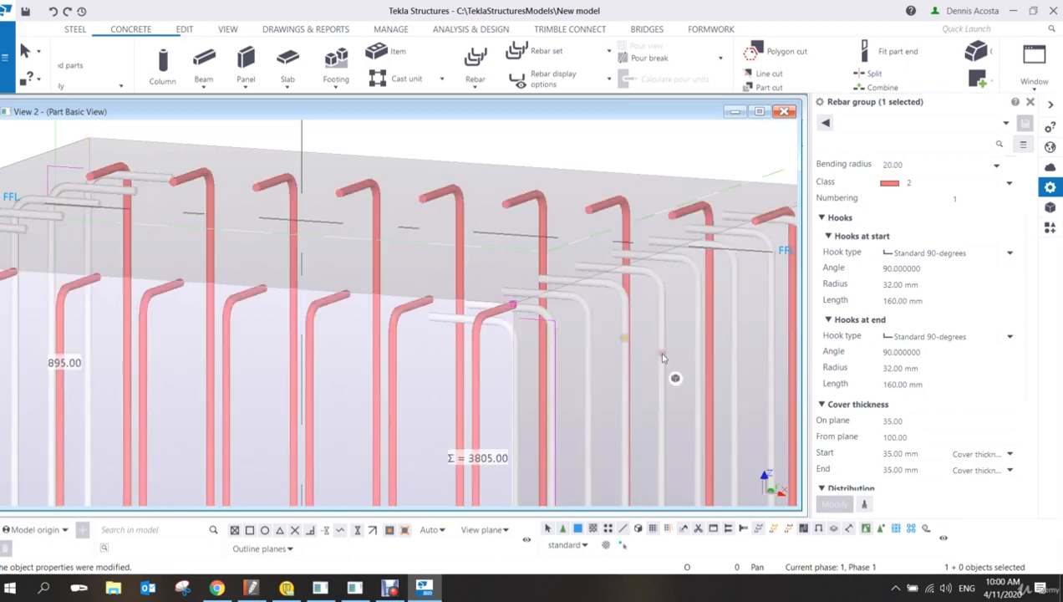
drag(916, 451, 718, 456)
text(55)
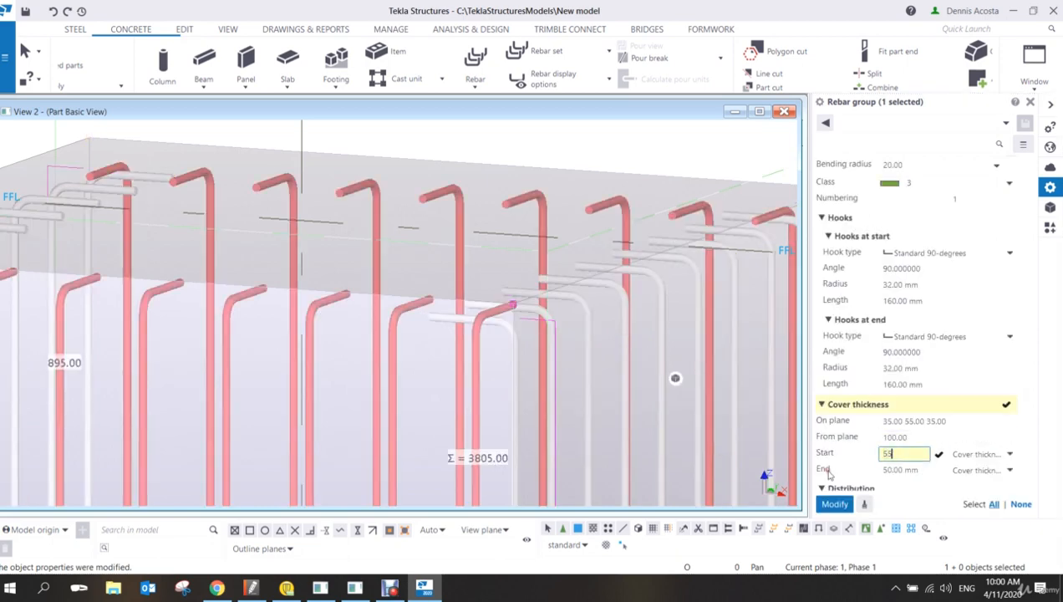
drag(917, 470, 791, 479)
text(55)
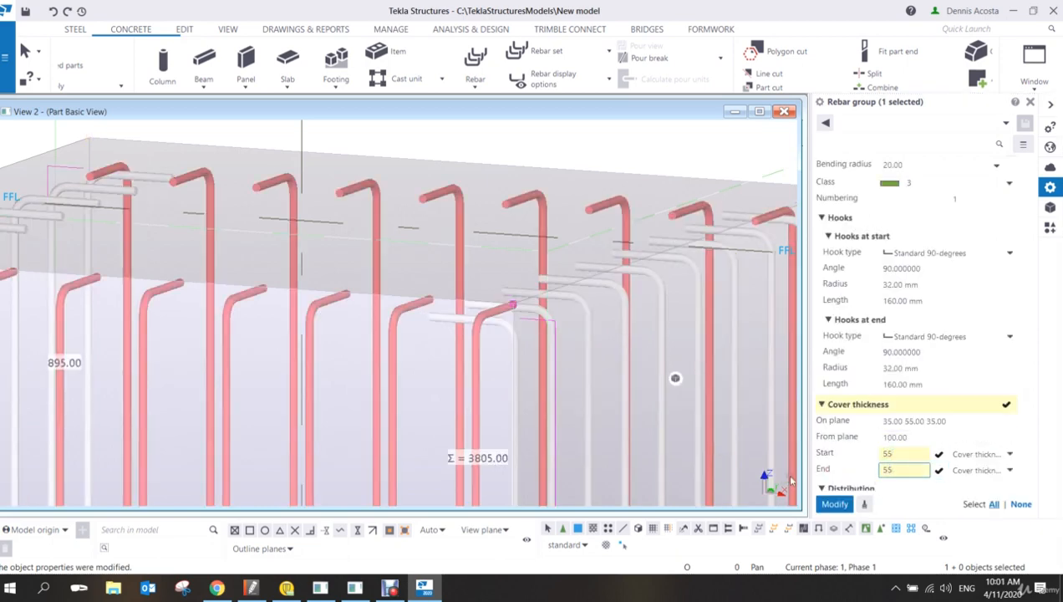
click(830, 502)
Step: Check the red group's cover settings and examine how its top hooks cross the green hooks at the footing's corner
scroll(435, 344, down, 2)
click(512, 156)
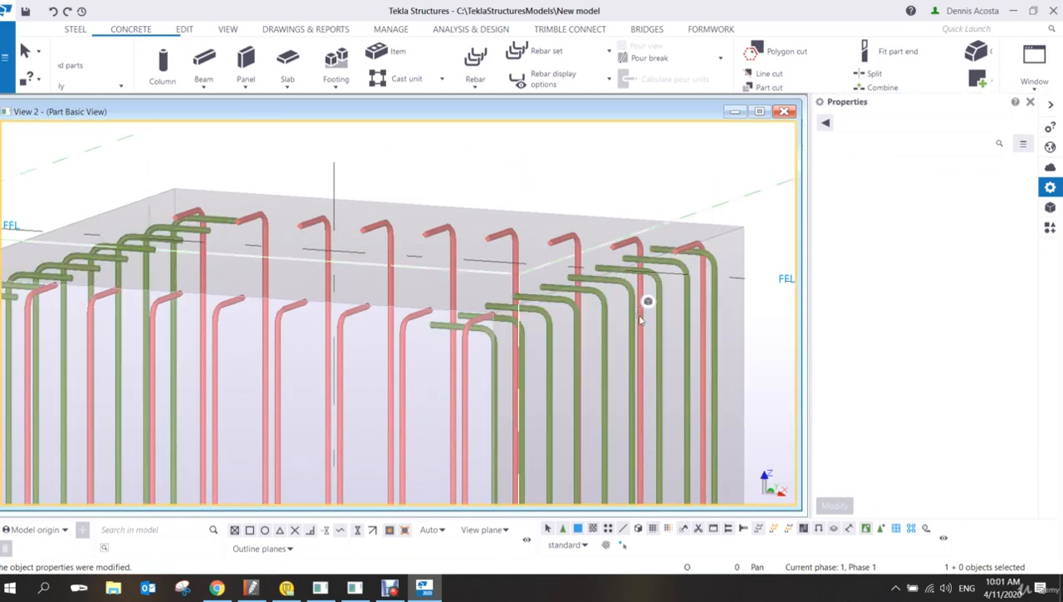
click(410, 353)
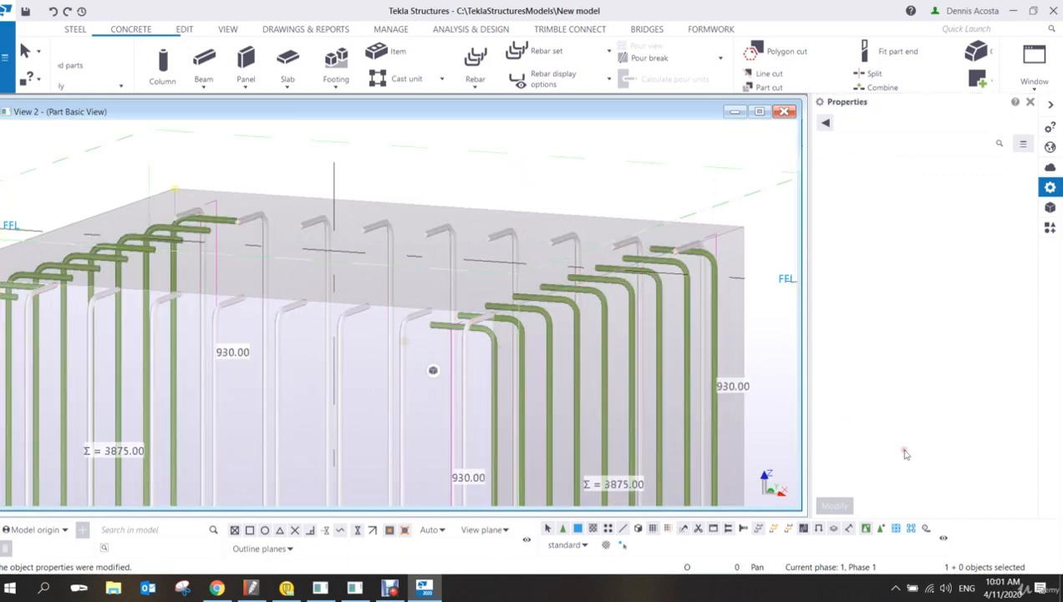
click(907, 470)
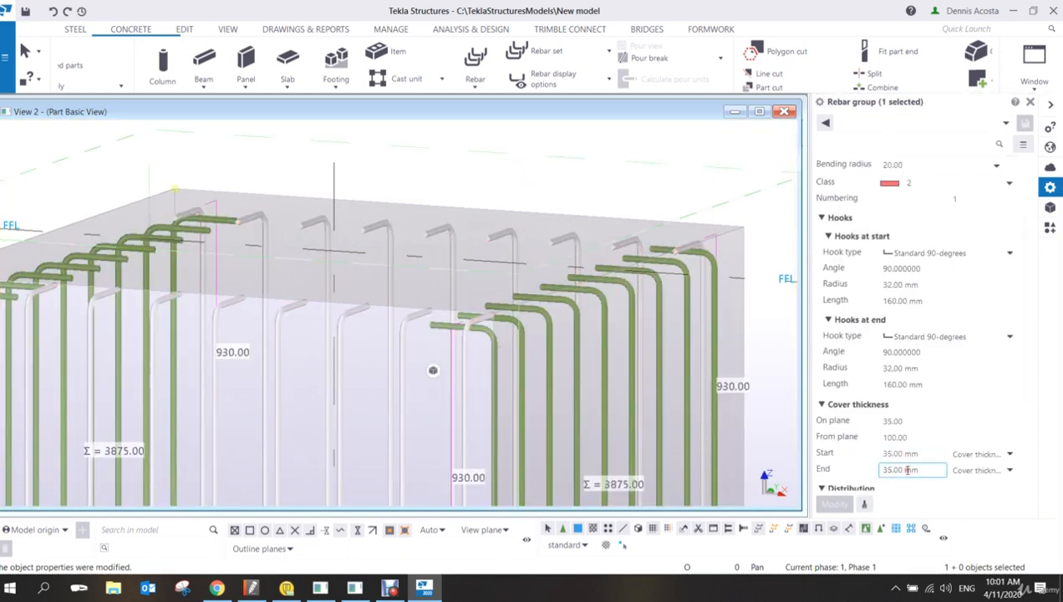
scroll(344, 299, up, 5)
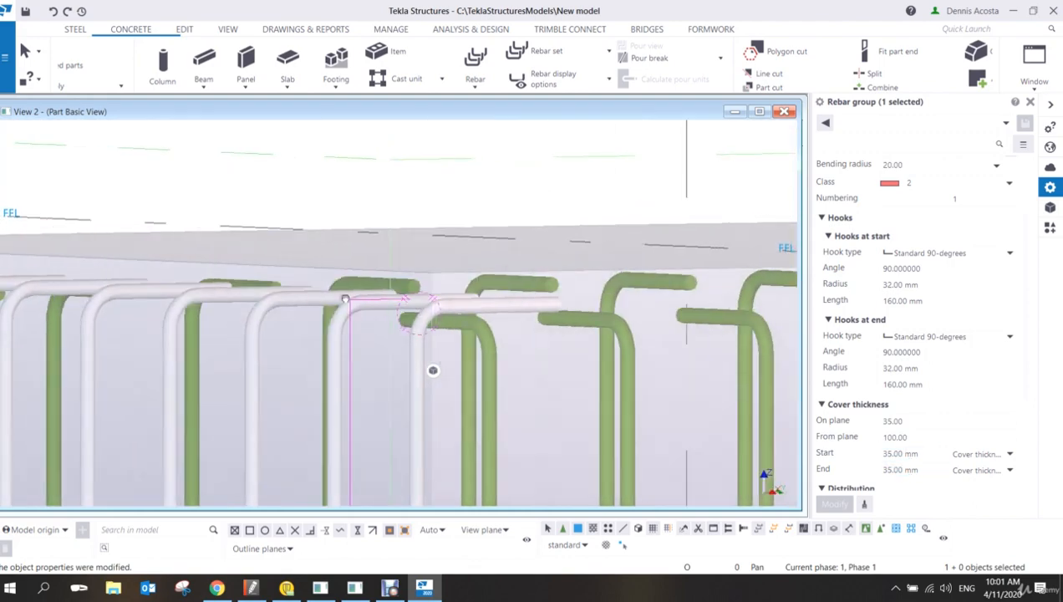
ctrl+middle_drag(345, 298, 469, 334)
scroll(458, 313, down, 5)
scroll(458, 314, down, 3)
scroll(540, 269, up, 5)
scroll(470, 331, down, 4)
click(624, 169)
Step: Examine the bar crossings at the footing's bottom corner, in a straight-on elevation and in 3D
scroll(591, 256, up, 2)
ctrl+middle_drag(591, 257, 458, 340)
scroll(552, 393, up, 6)
scroll(653, 414, up, 5)
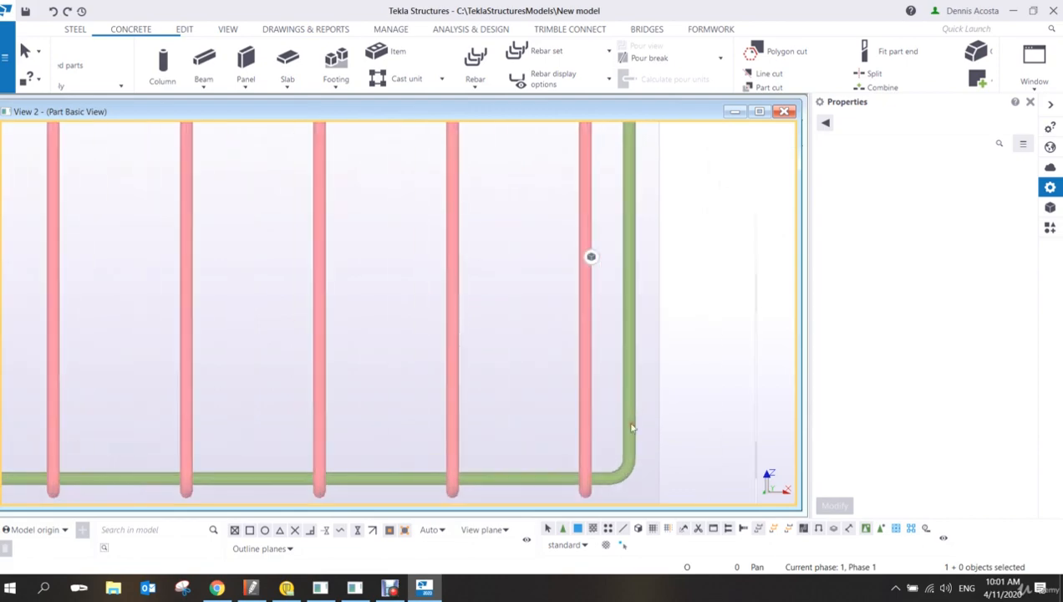
scroll(632, 429, down, 2)
ctrl+middle_drag(583, 400, 589, 364)
scroll(589, 365, down, 2)
scroll(584, 372, up, 1)
scroll(561, 395, up, 2)
scroll(560, 397, up, 2)
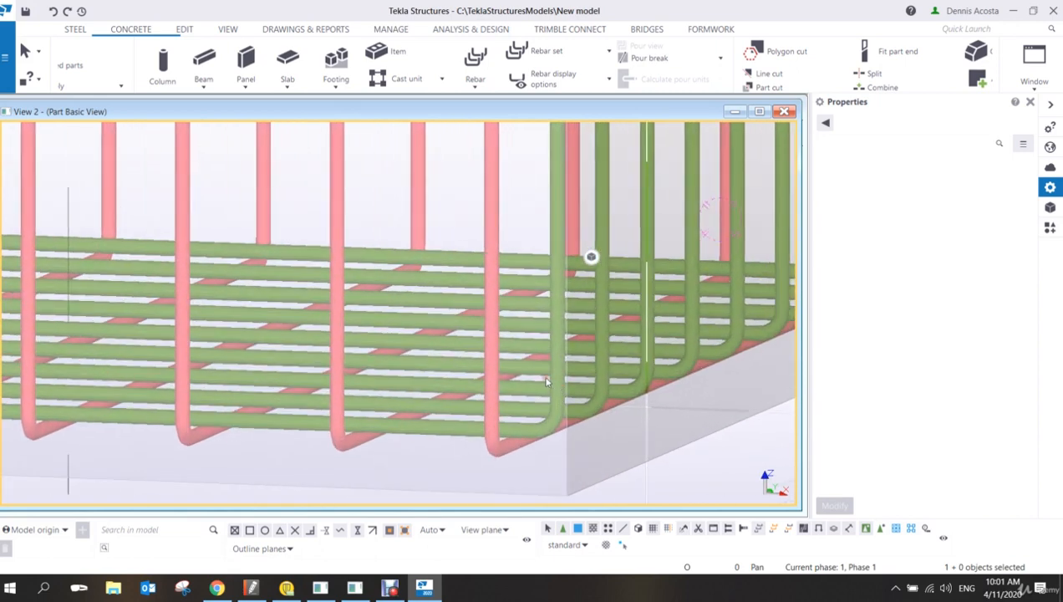
scroll(552, 389, down, 4)
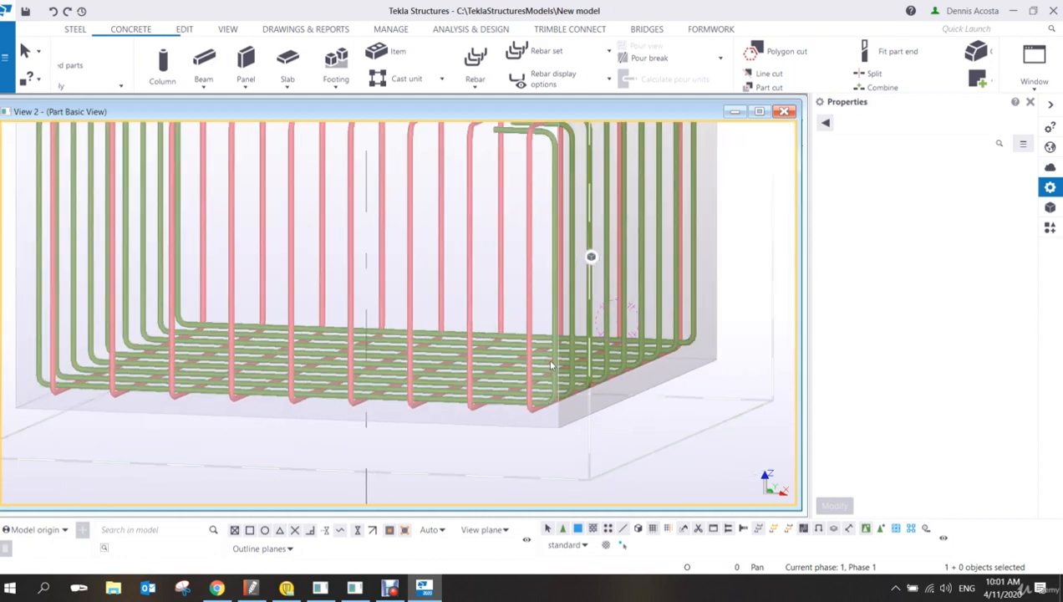
scroll(551, 364, down, 3)
Step: Examine from above how far the outermost red and green bars sit from the footing's corner
ctrl+middle_drag(531, 300, 517, 458)
scroll(518, 456, up, 6)
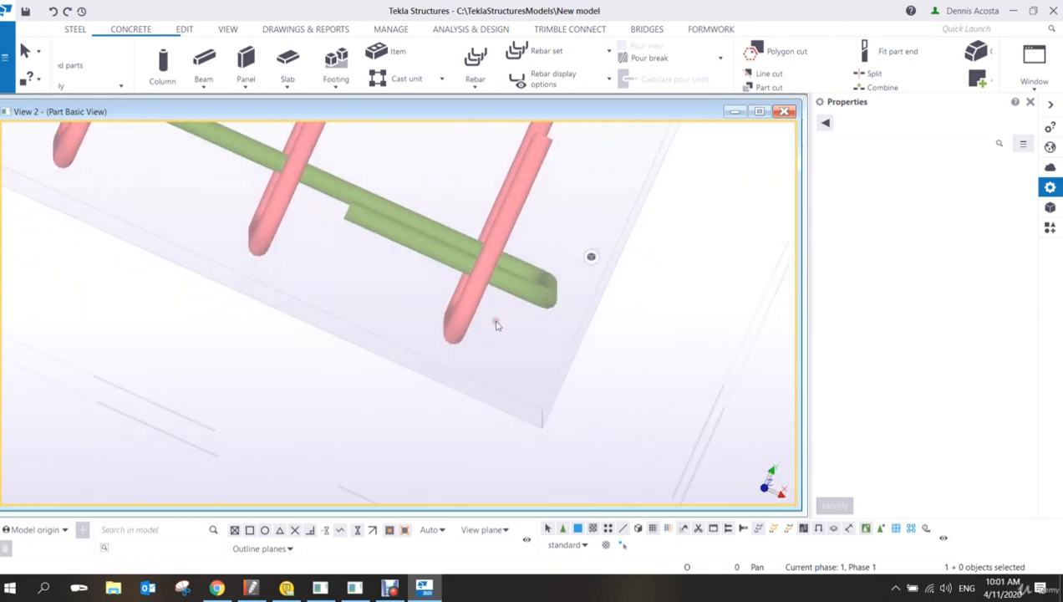
scroll(480, 321, up, 2)
middle_drag(479, 317, 446, 384)
scroll(448, 383, down, 2)
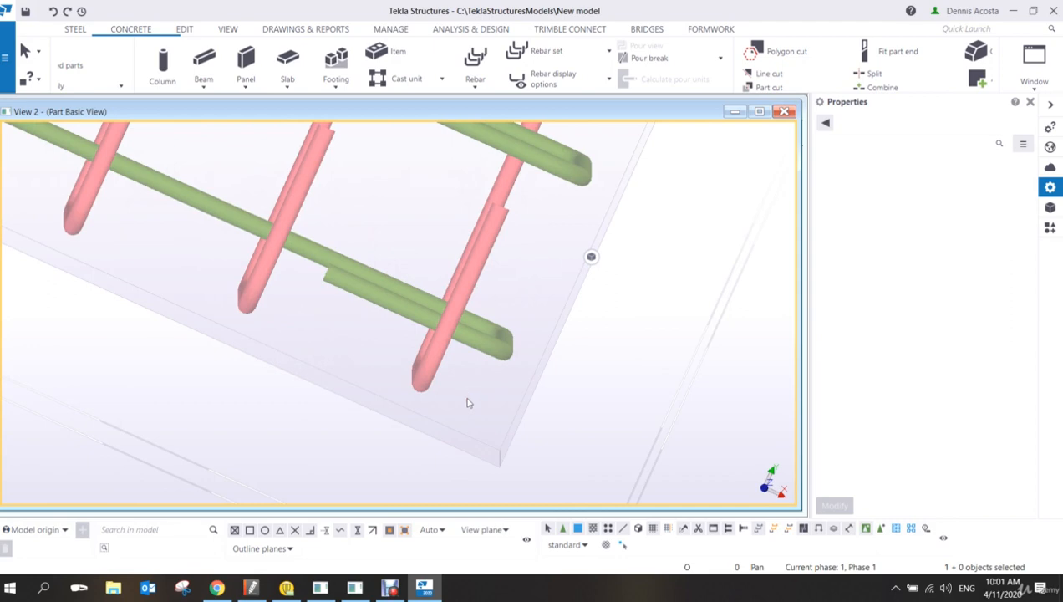
scroll(468, 397, down, 3)
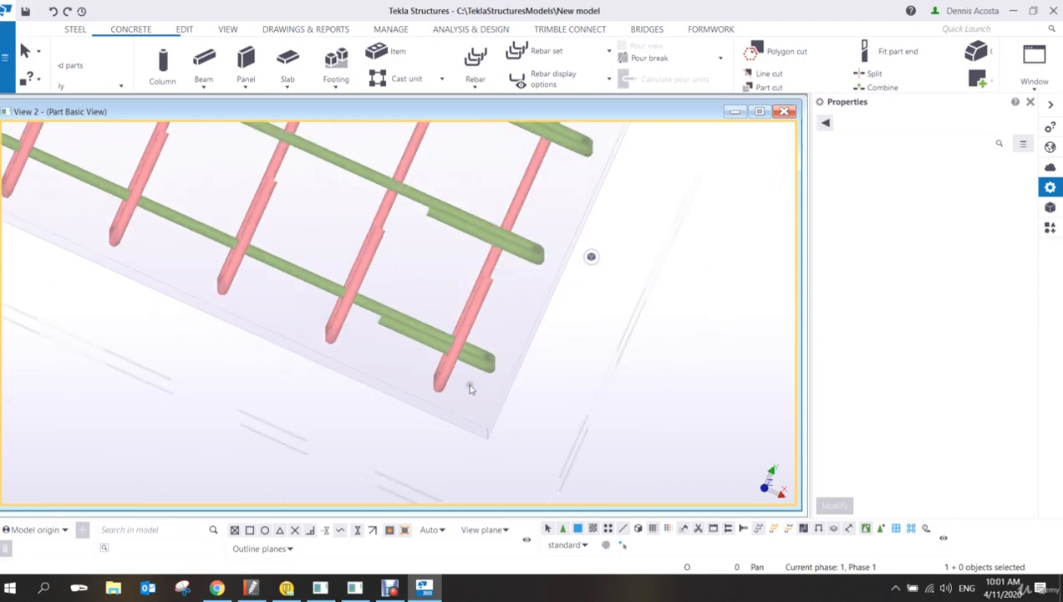
scroll(469, 372, up, 1)
mouse_move(470, 367)
middle_down()
mouse_move(469, 376)
mouse_move(468, 352)
mouse_move(467, 365)
middle_up()
scroll(470, 412, up, 3)
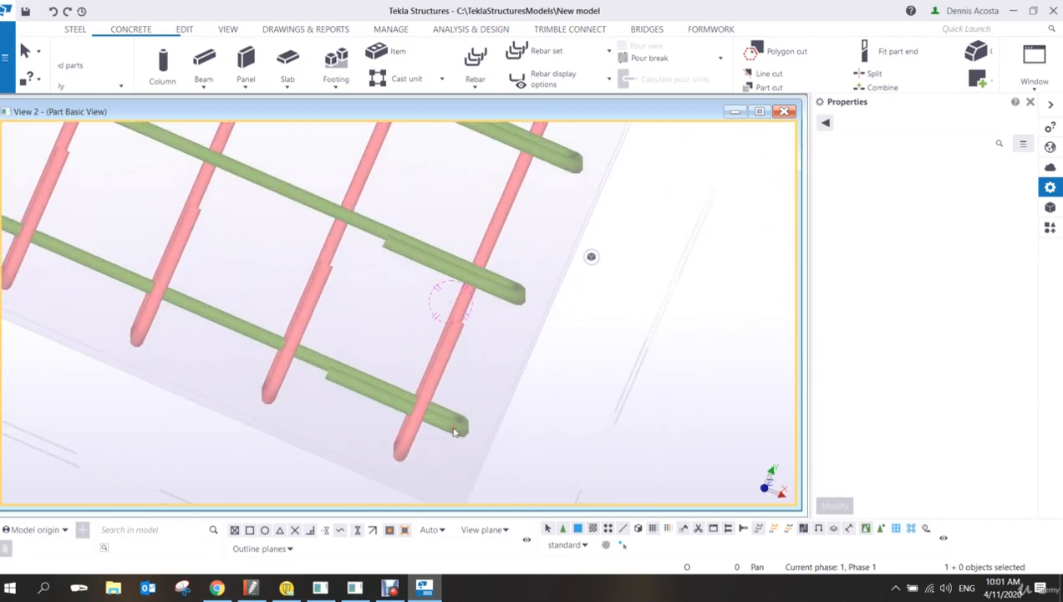
Step: Set the green group's from-plane cover thickness to 200 mm
click(456, 433)
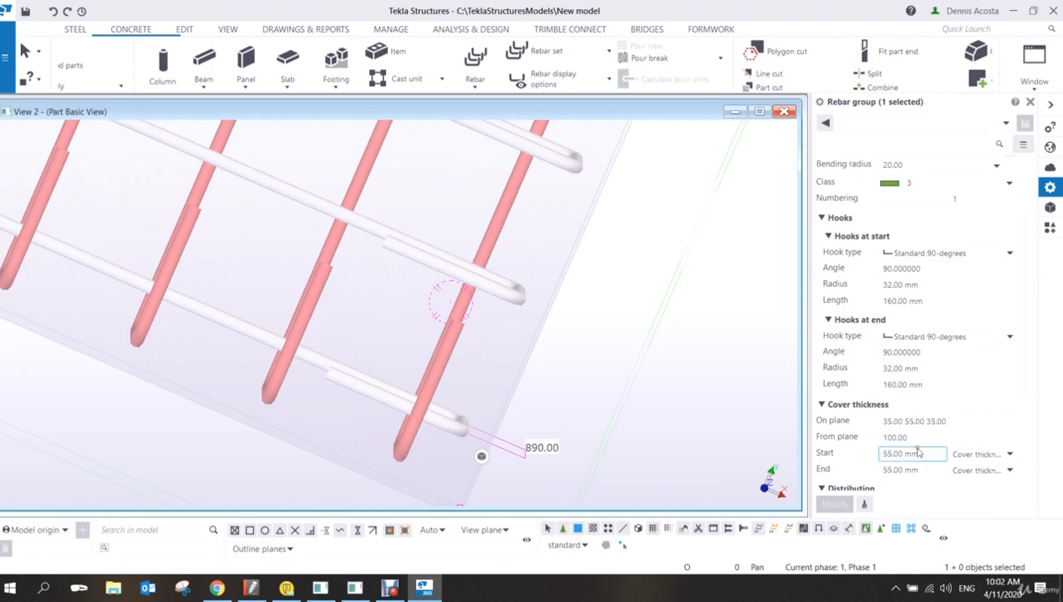
drag(914, 436, 818, 432)
text(2)
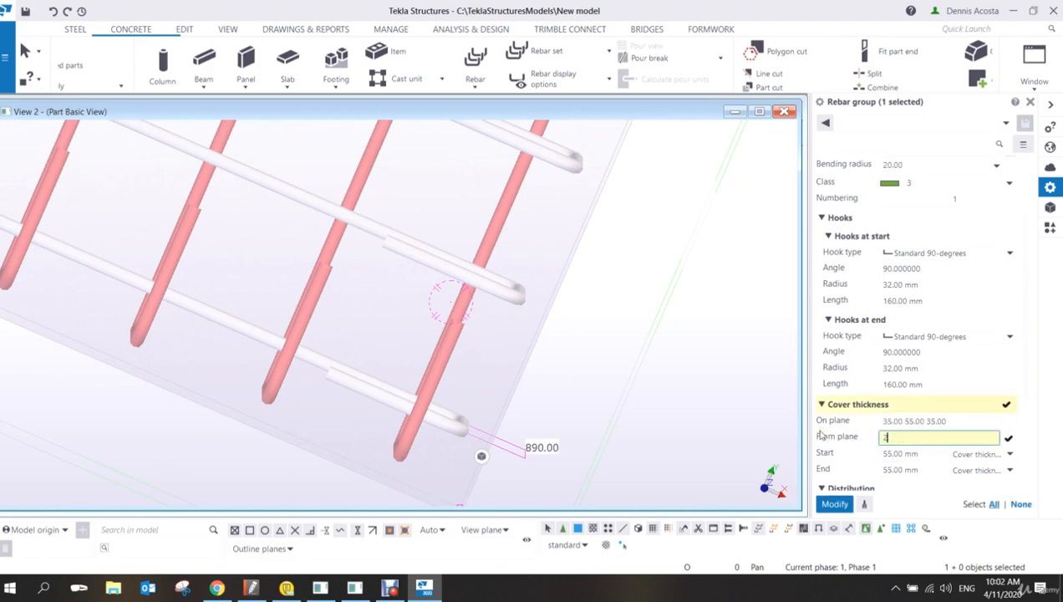
text(00)
key(Return)
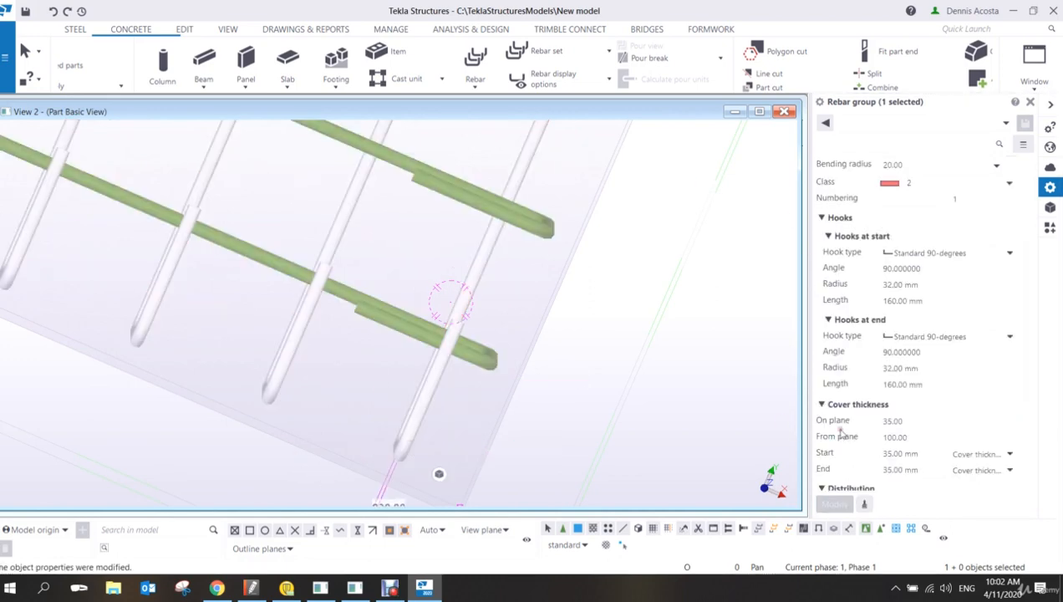
Step: Set the red group's from-plane cover thickness to 55 mm
click(897, 436)
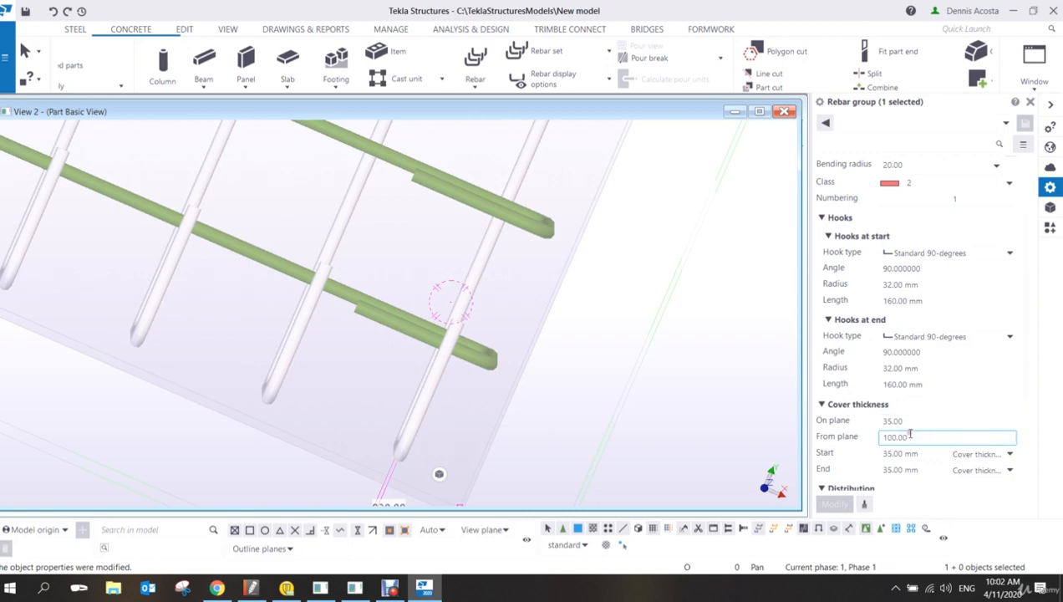
click(907, 435)
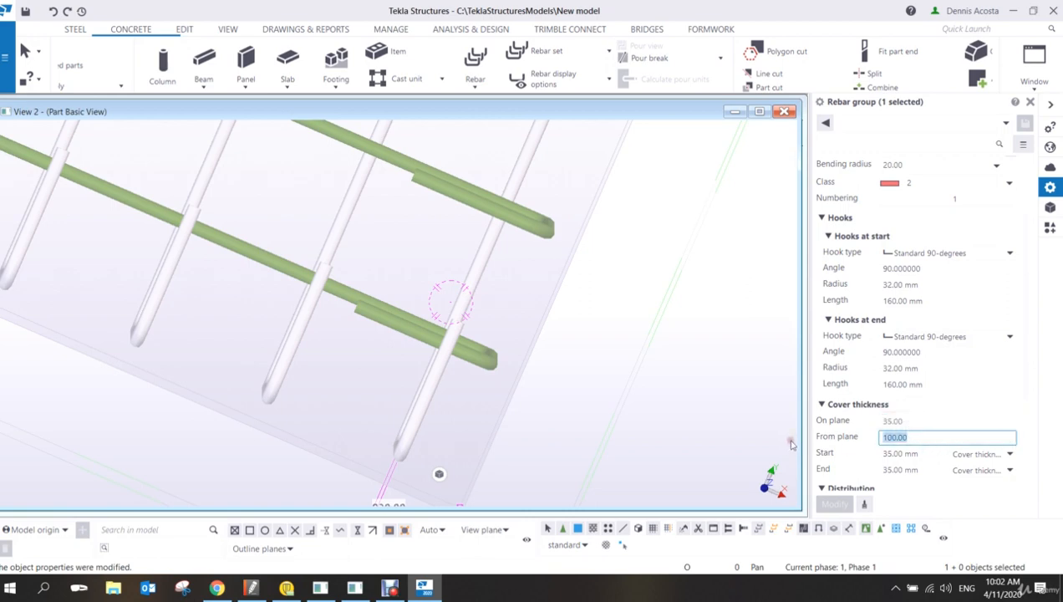
text(55)
click(839, 503)
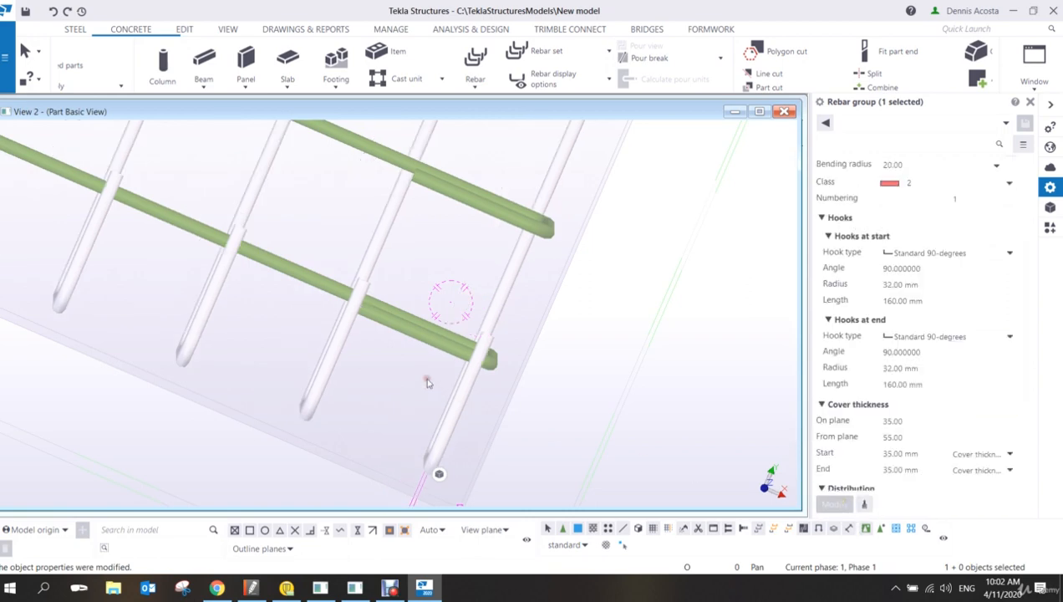
Step: Examine the outermost red bar's position relative to the green hooks and the footing's side face
scroll(428, 380, down, 2)
ctrl+middle_drag(468, 376, 484, 343)
scroll(483, 342, up, 8)
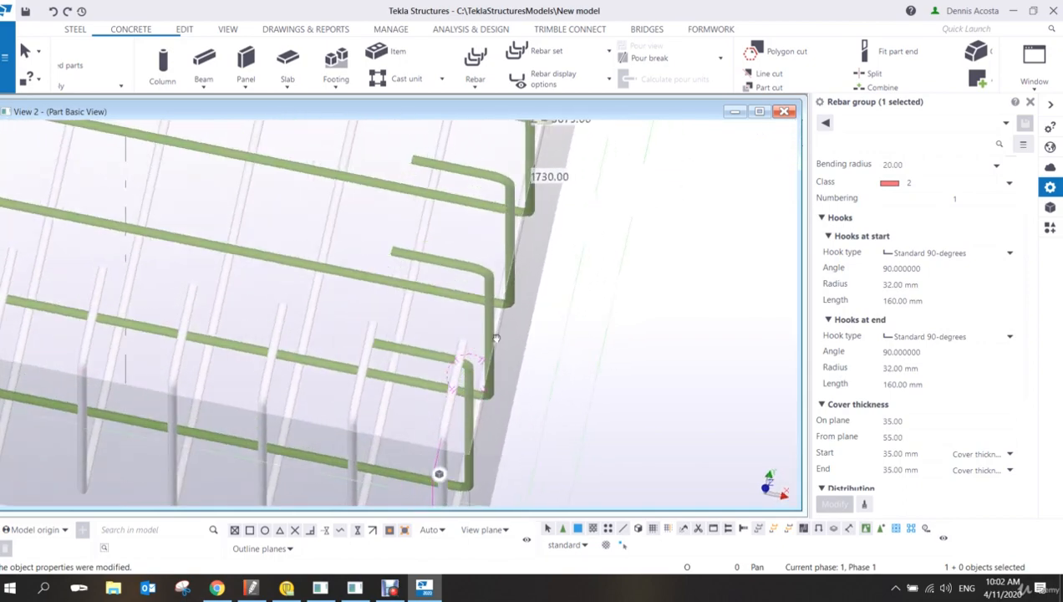
scroll(462, 316, down, 6)
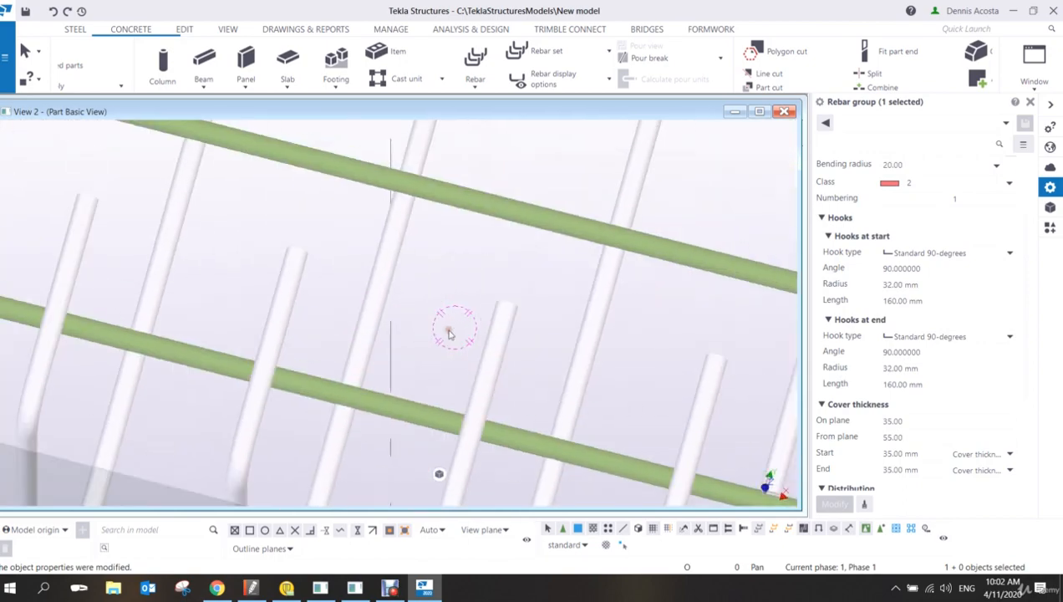
scroll(539, 317, up, 4)
scroll(585, 357, up, 2)
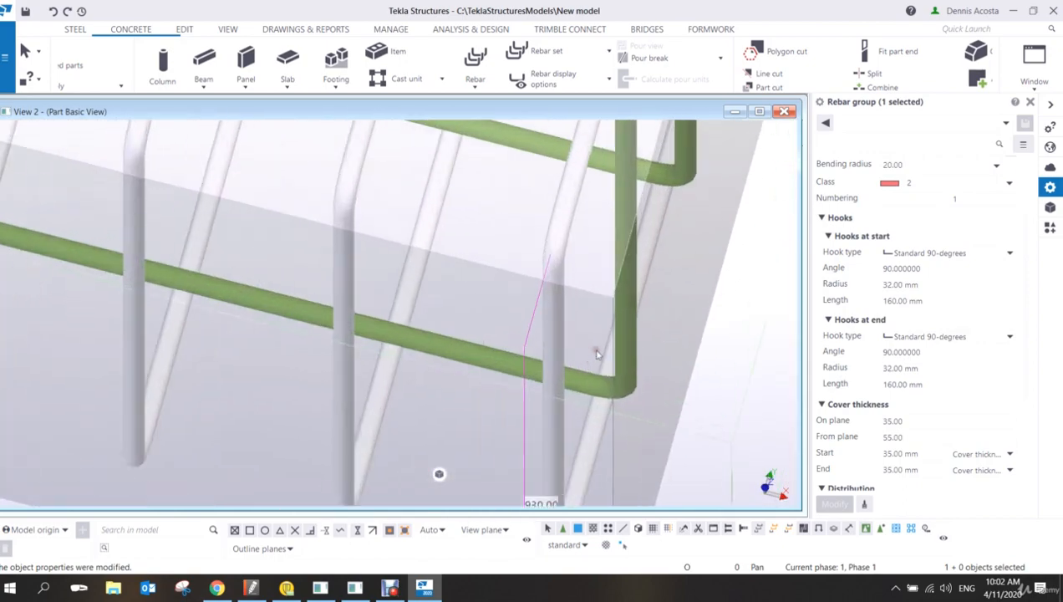
middle_drag(596, 351, 547, 429)
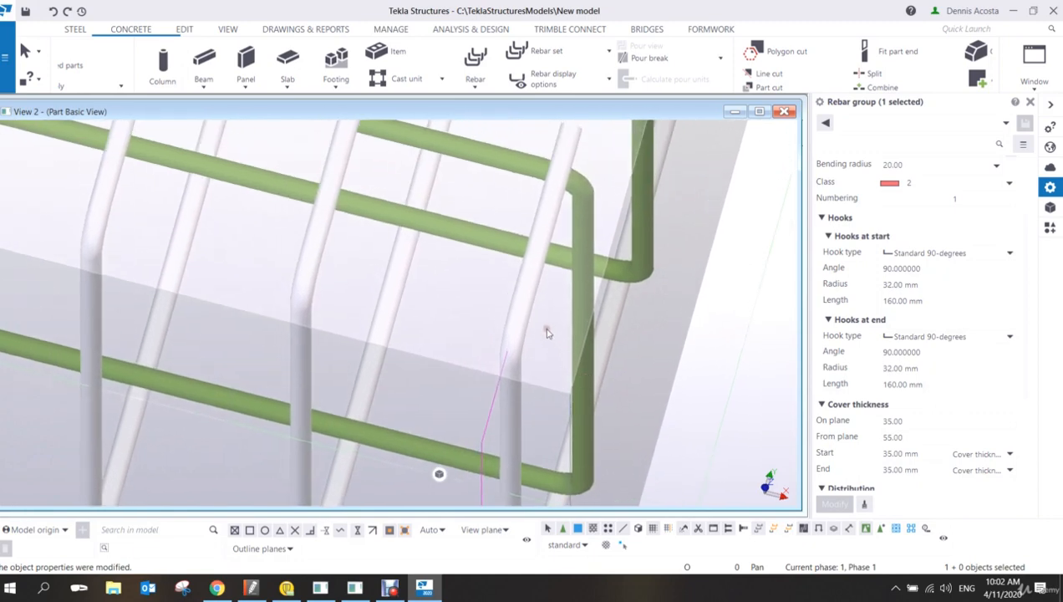
middle_drag(553, 268, 551, 306)
Step: Set the red group's from-plane cover thickness to 35 mm
click(915, 439)
drag(915, 439, 827, 450)
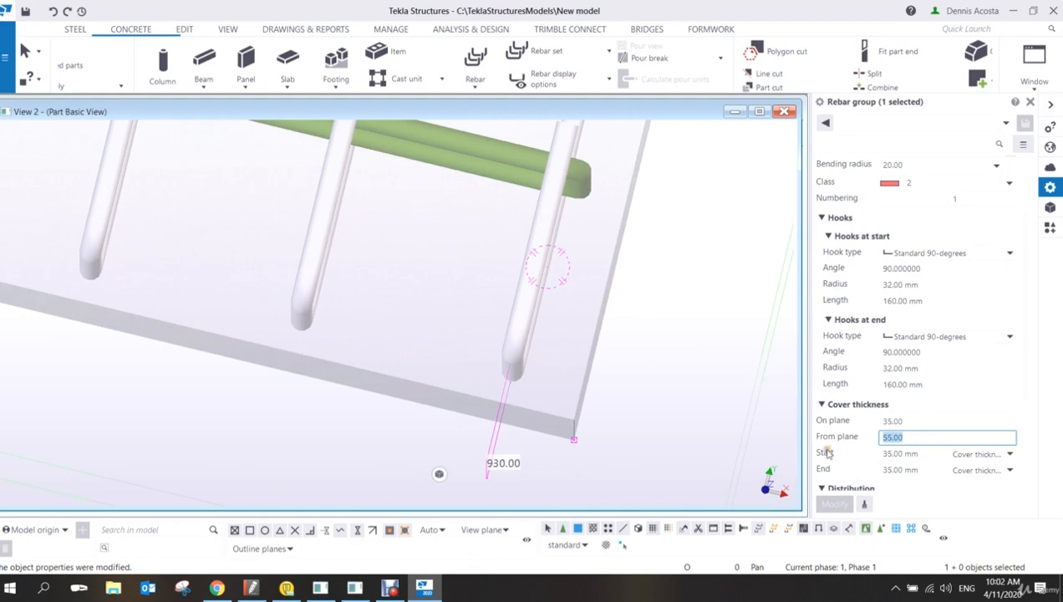
text(35)
middle_click(686, 449)
Step: Deselect the red group and examine the bottom corner crossings and the whole reinforcement cage in 3D
scroll(625, 418, down, 10)
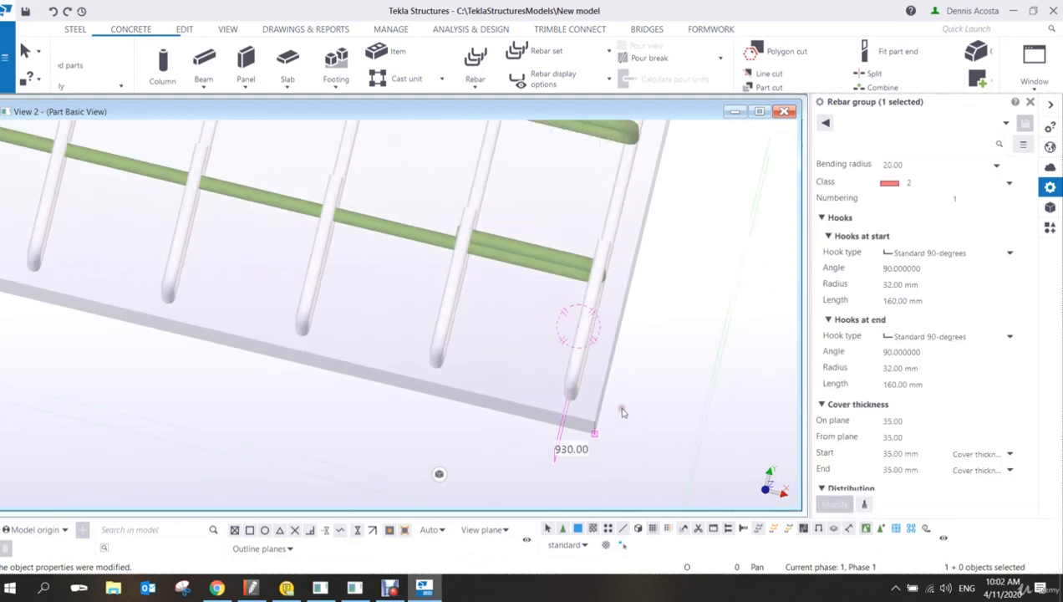
scroll(575, 357, down, 2)
ctrl+middle_drag(575, 357, 527, 240)
scroll(525, 360, up, 2)
scroll(478, 323, up, 3)
click(575, 377)
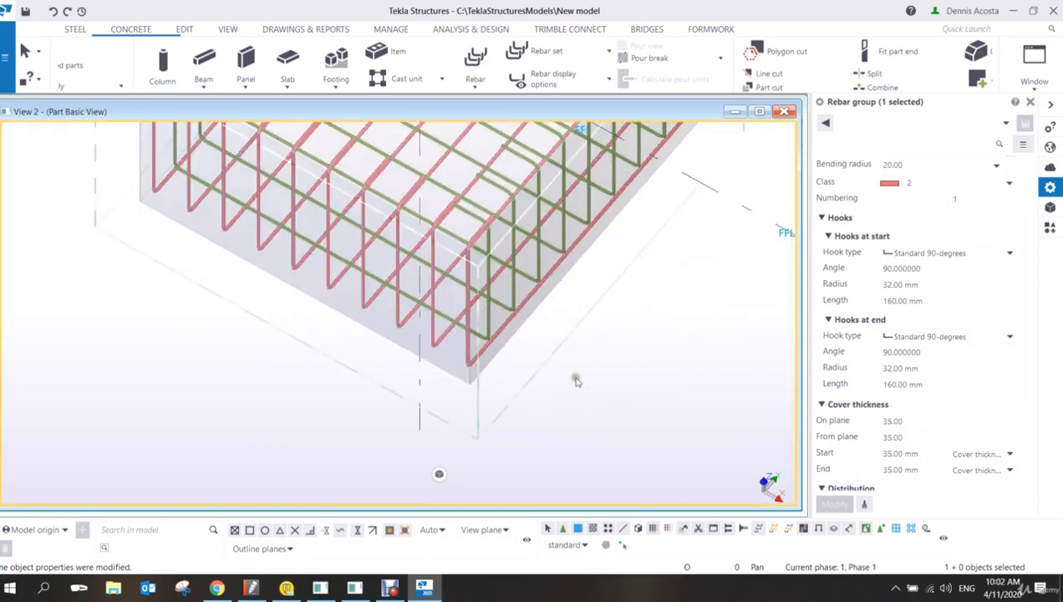
scroll(479, 318, up, 4)
ctrl+middle_drag(461, 317, 543, 427)
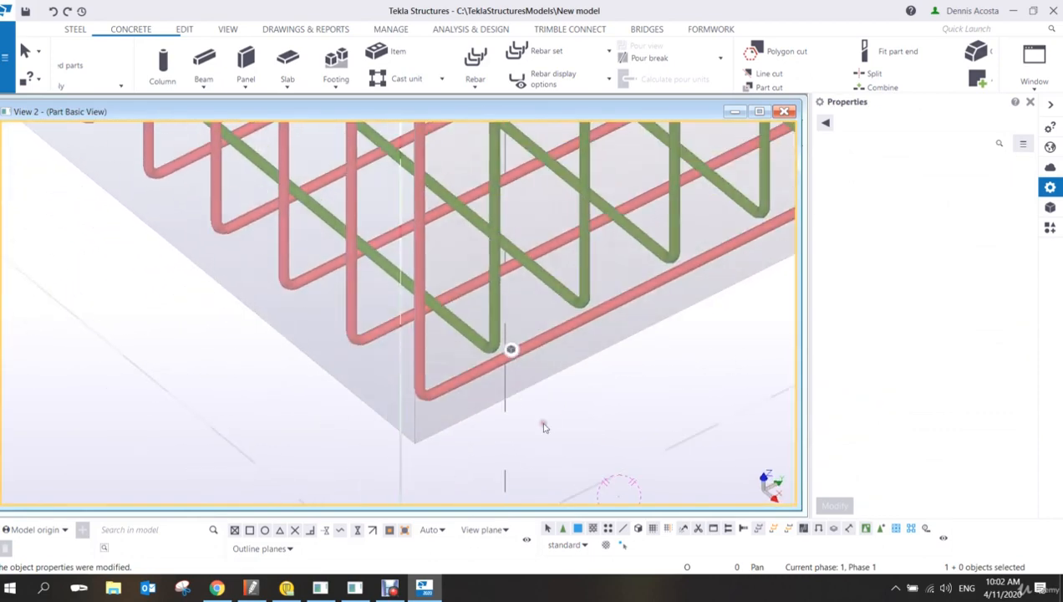
scroll(541, 381, down, 7)
scroll(530, 323, up, 2)
scroll(528, 321, down, 2)
scroll(531, 320, up, 5)
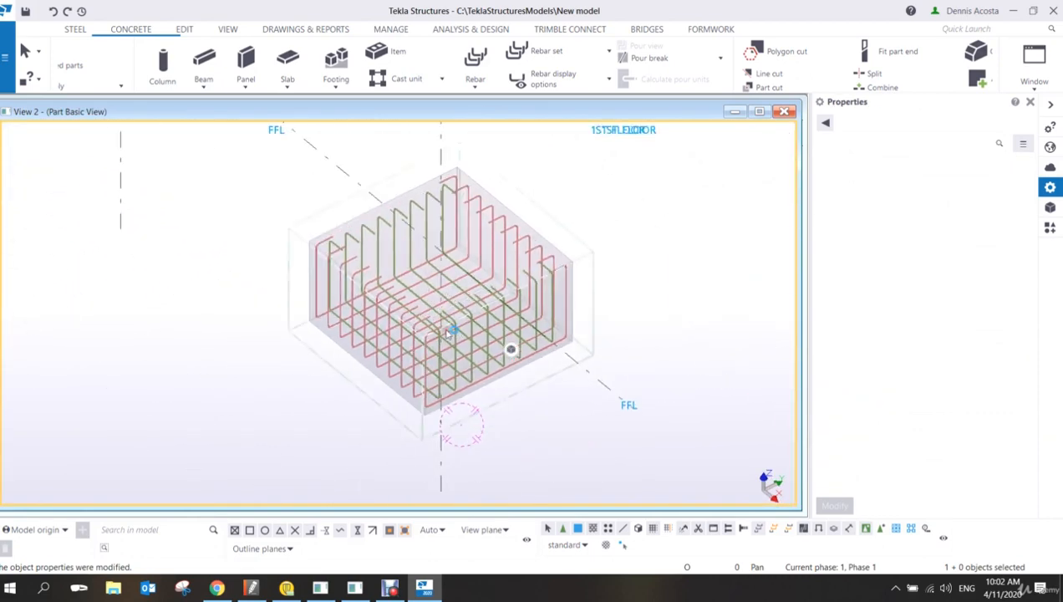
scroll(421, 443, down, 3)
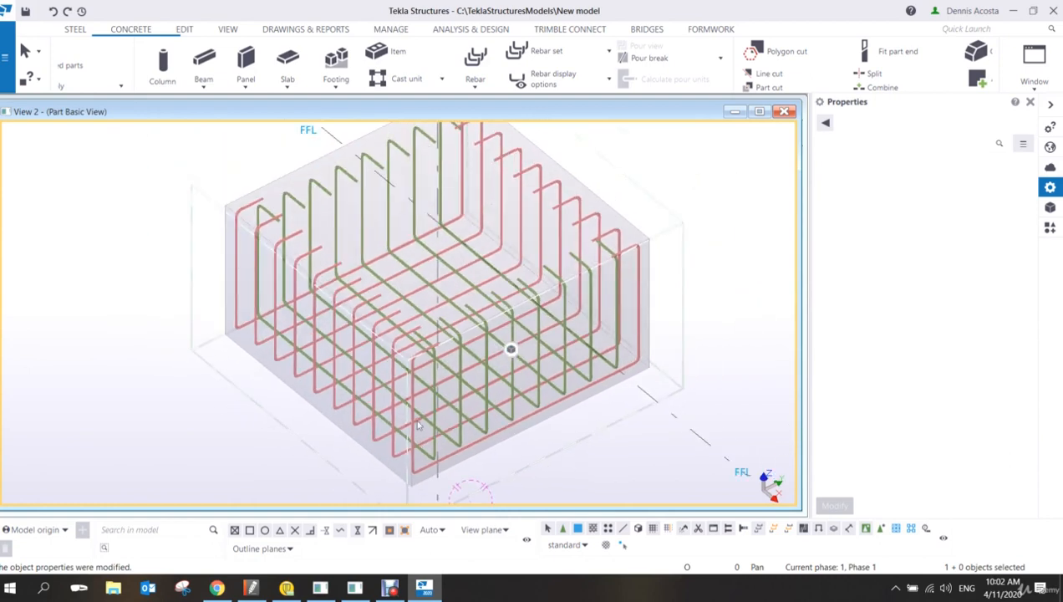
Step: Examine the red and green U-bars from a lower viewing angle, covering the bottom mat, vertical legs and top hooks
scroll(446, 338, up, 1)
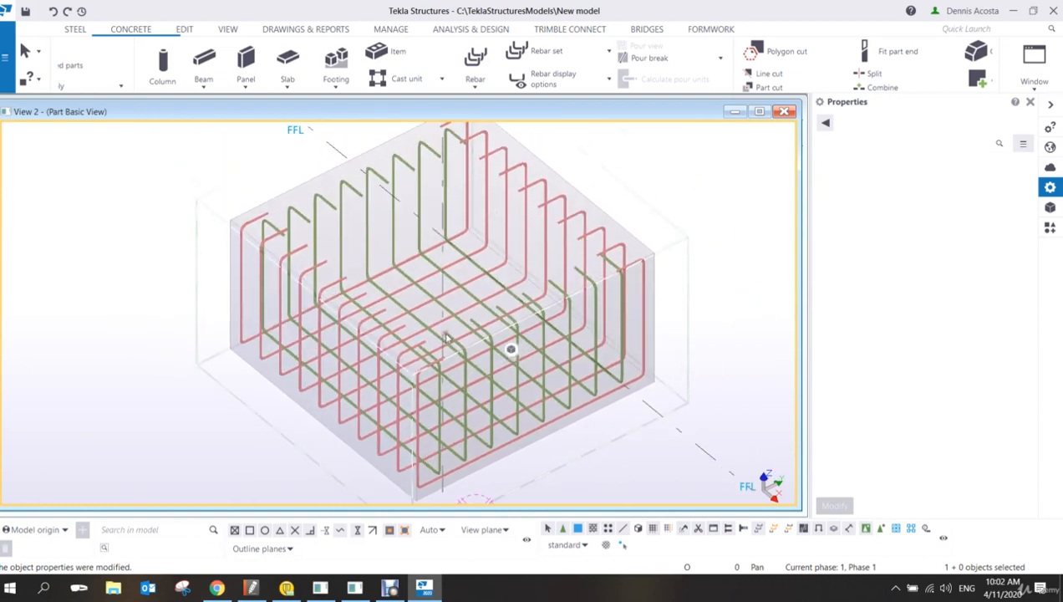
scroll(446, 338, down, 5)
scroll(462, 339, up, 4)
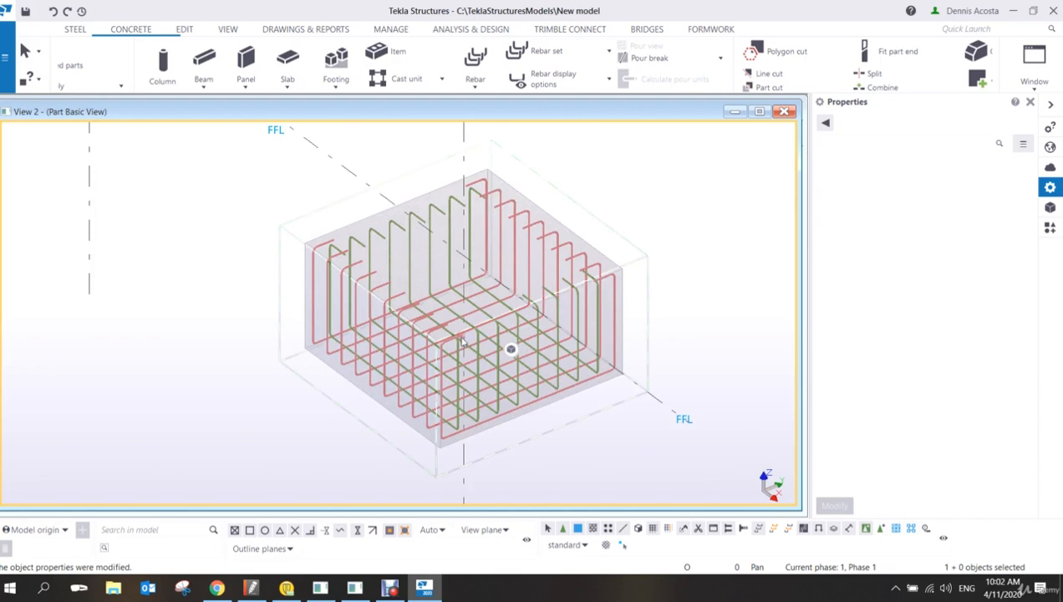
key(v)
click(466, 351)
ctrl+middle_drag(469, 354, 472, 327)
scroll(474, 297, up, 2)
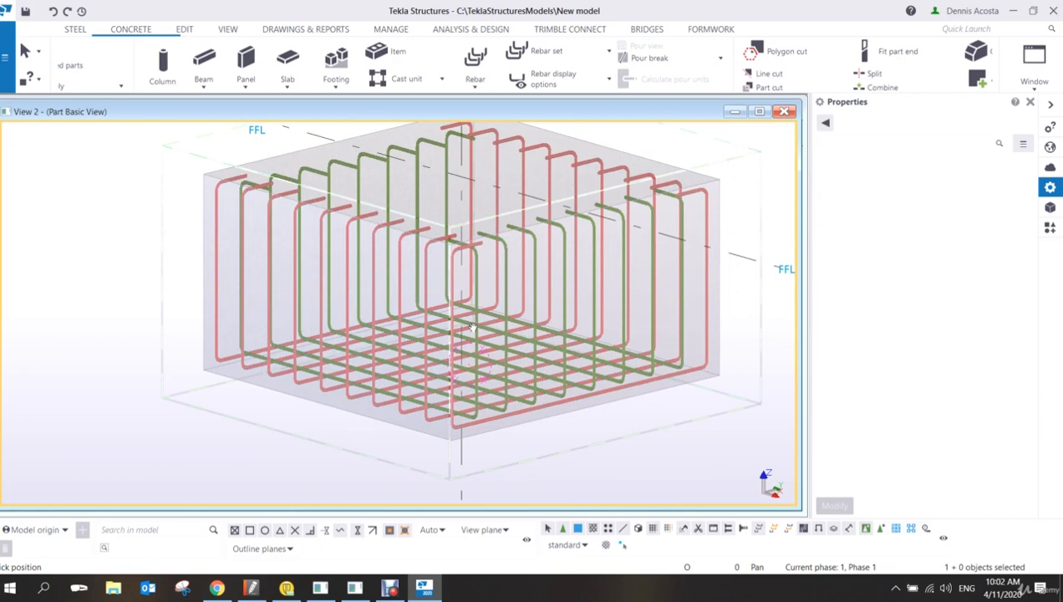
ctrl+middle_drag(473, 327, 533, 363)
middle_drag(560, 213, 538, 223)
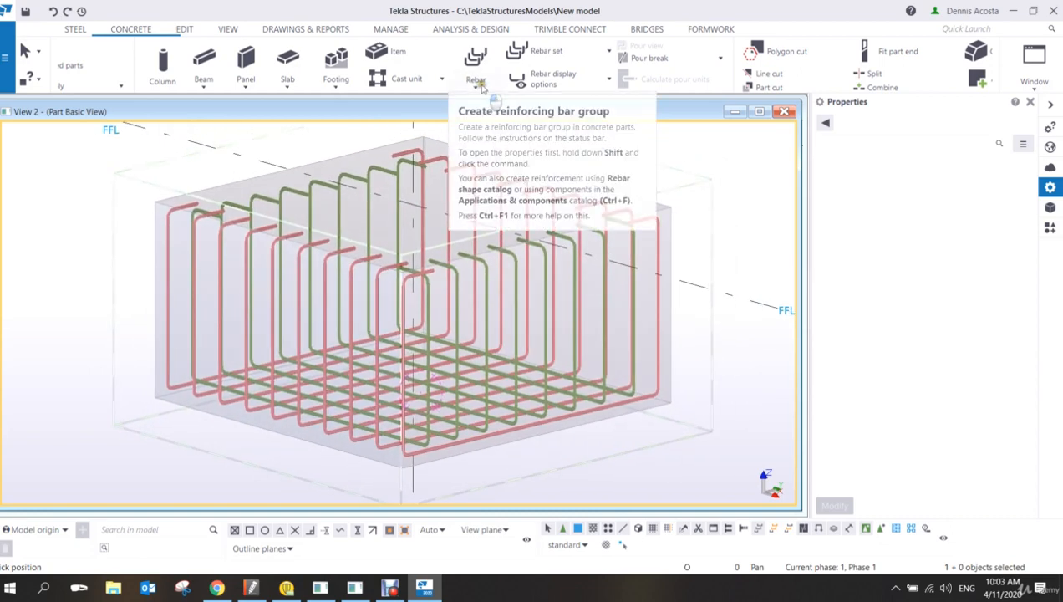
Step: Start a new reinforcing bar group and set its bar size to 8
click(481, 60)
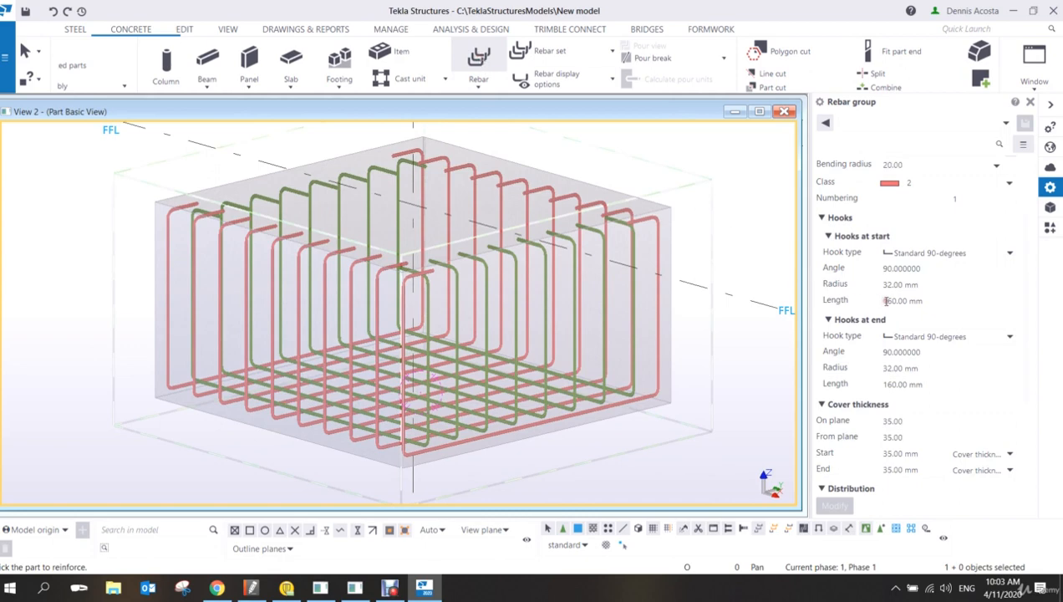
scroll(928, 276, up, 2)
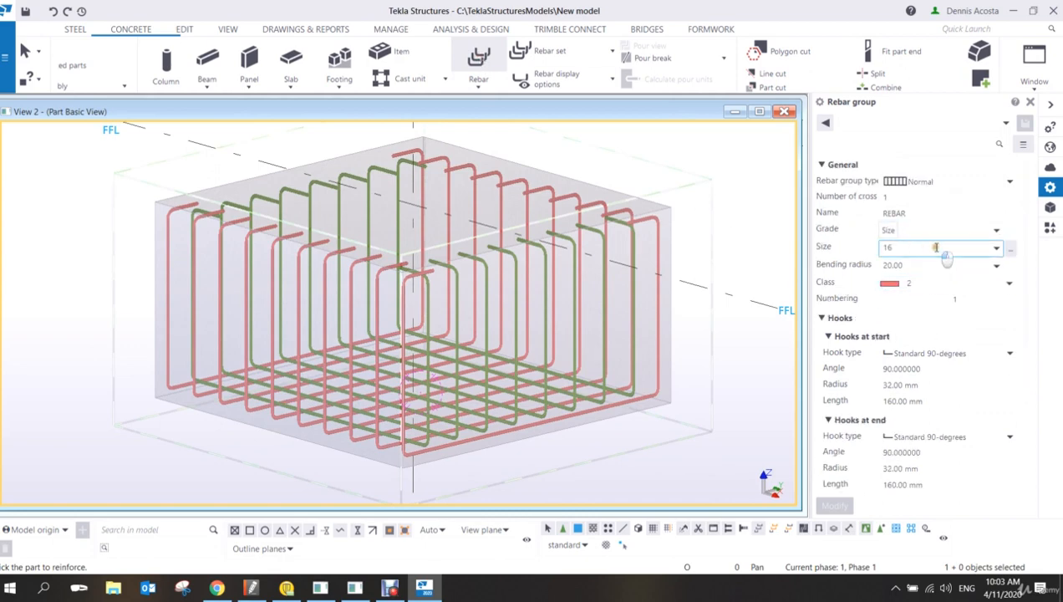
click(941, 249)
click(901, 321)
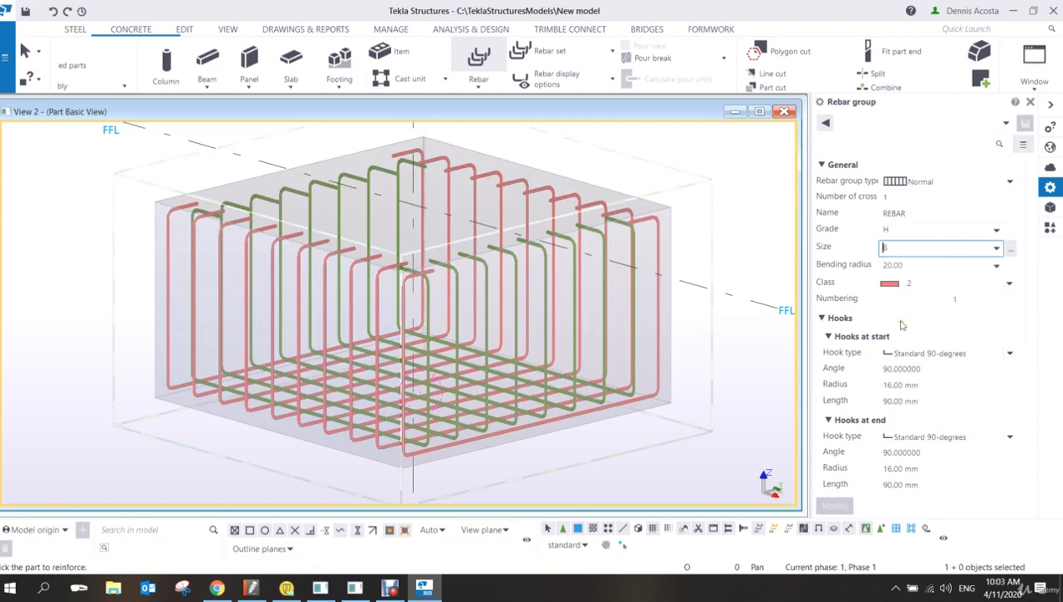
double_click(894, 248)
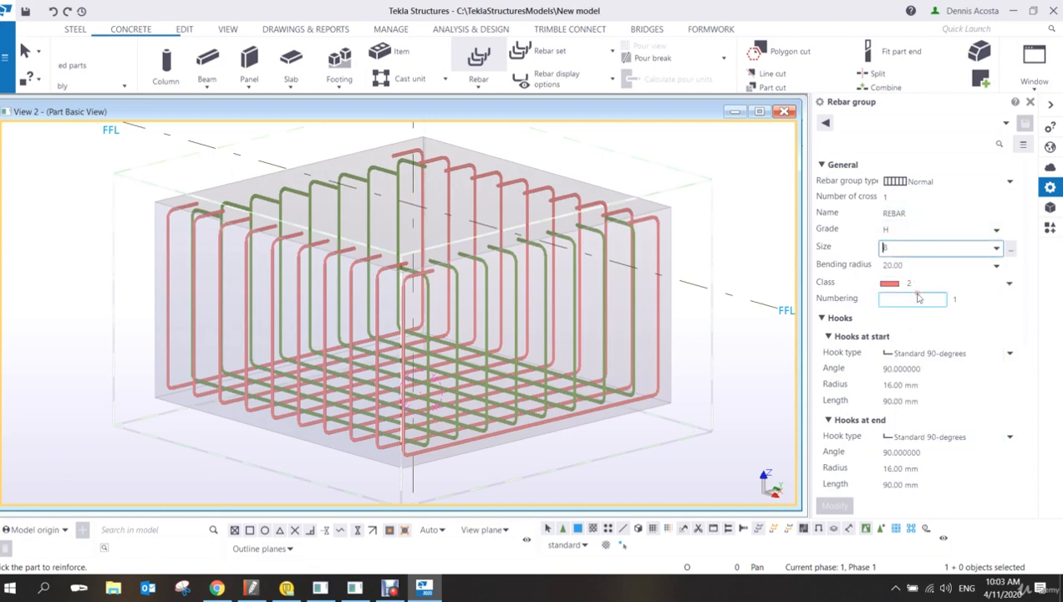
Step: Name the new bar group LINKS and assign it class 6 (yellow)
double_click(908, 218)
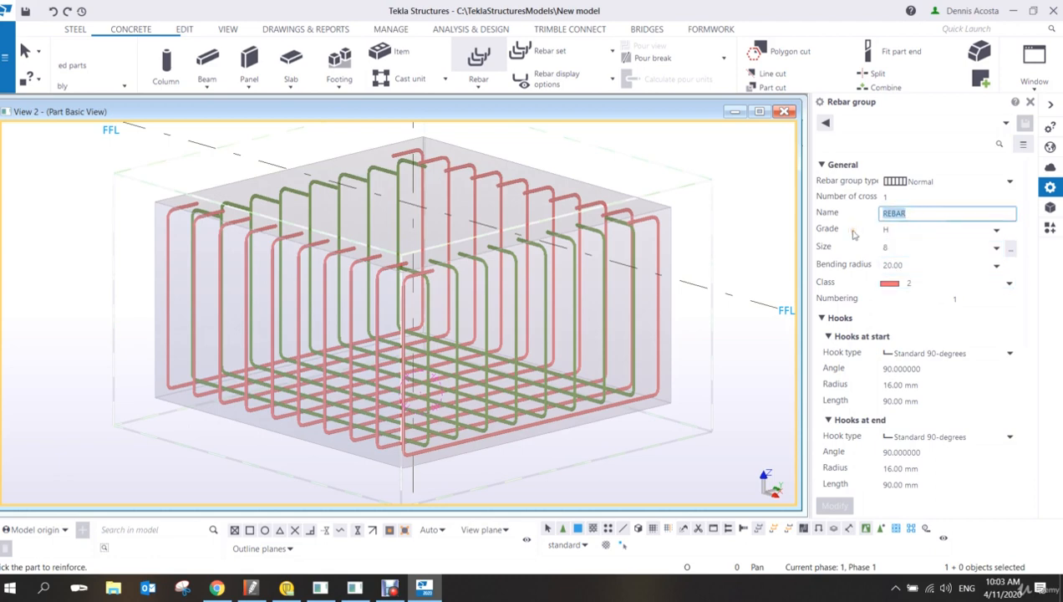
key(BackSpace)
click(926, 285)
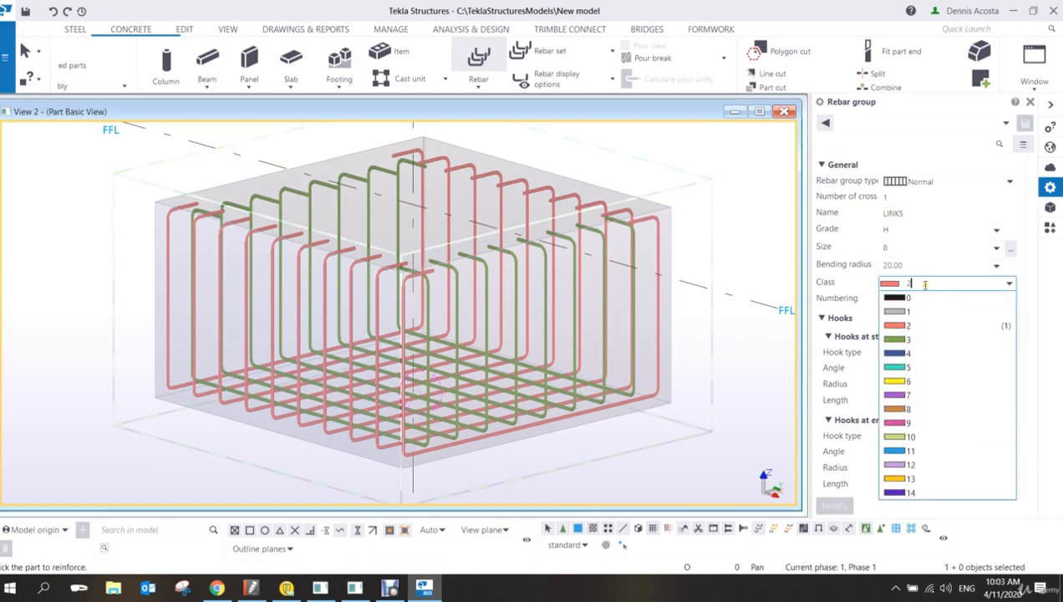
click(907, 383)
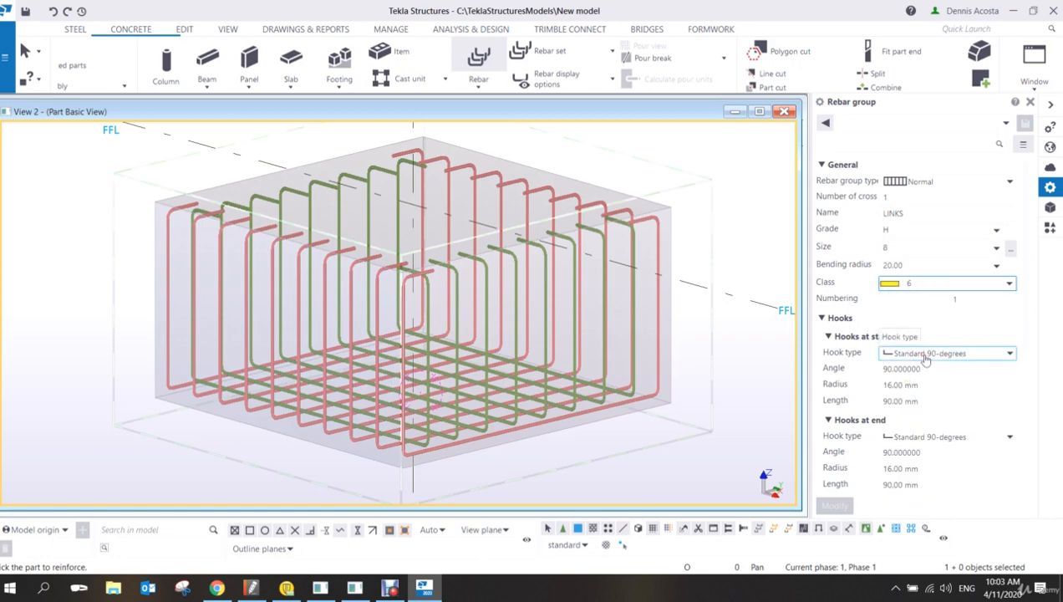
Step: Set the links' start and end hooks to Standard 135-degrees
click(926, 356)
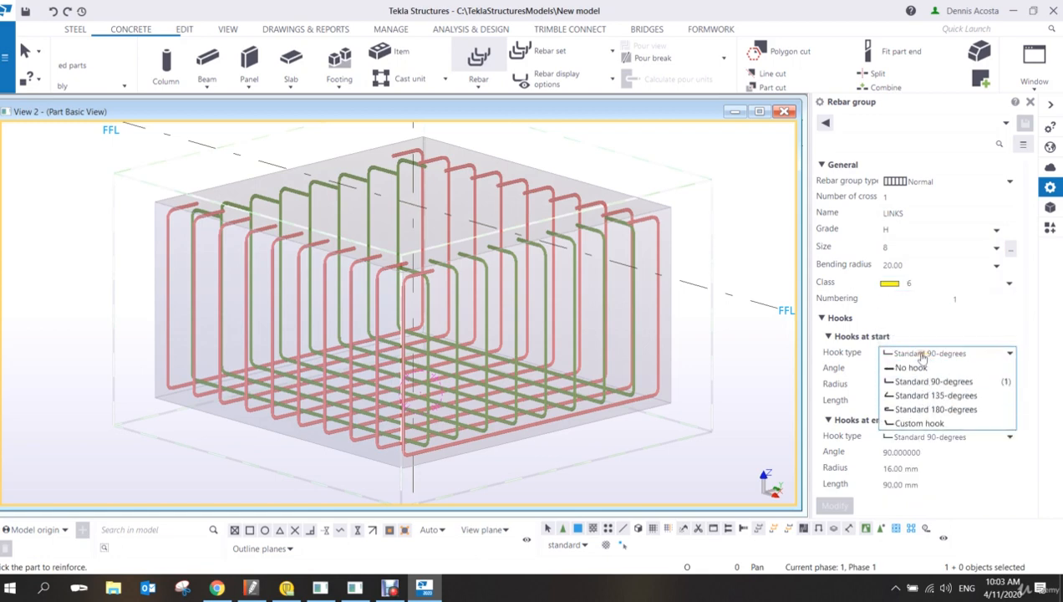
click(907, 395)
click(917, 437)
click(924, 479)
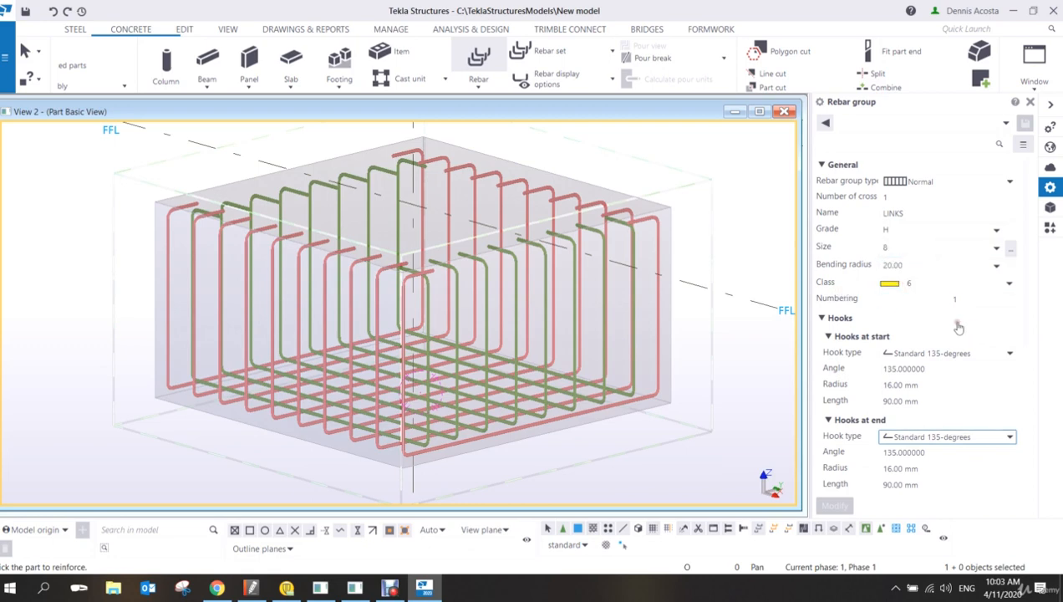
Step: Set the links' cover thickness to 25 mm on plane and 100 mm from plane
scroll(912, 385, down, 3)
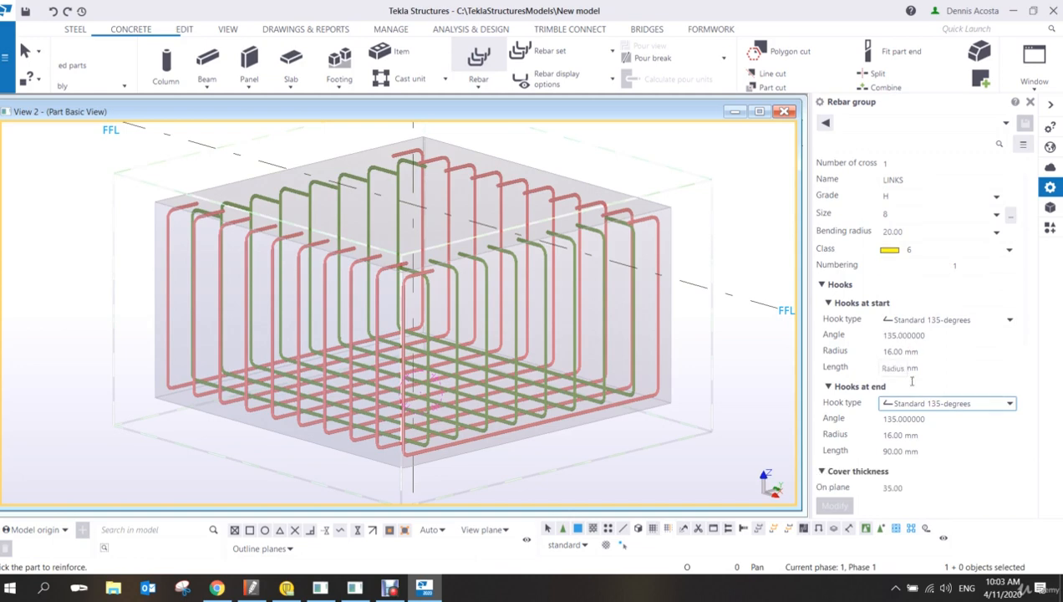
scroll(912, 385, down, 2)
scroll(885, 351, down, 1)
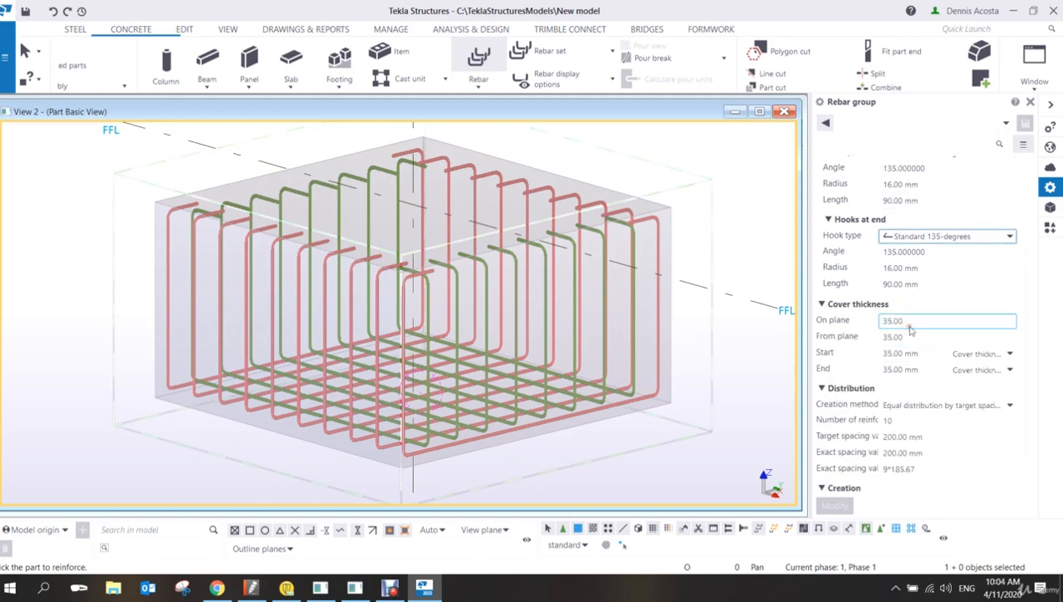
click(922, 321)
double_click(929, 320)
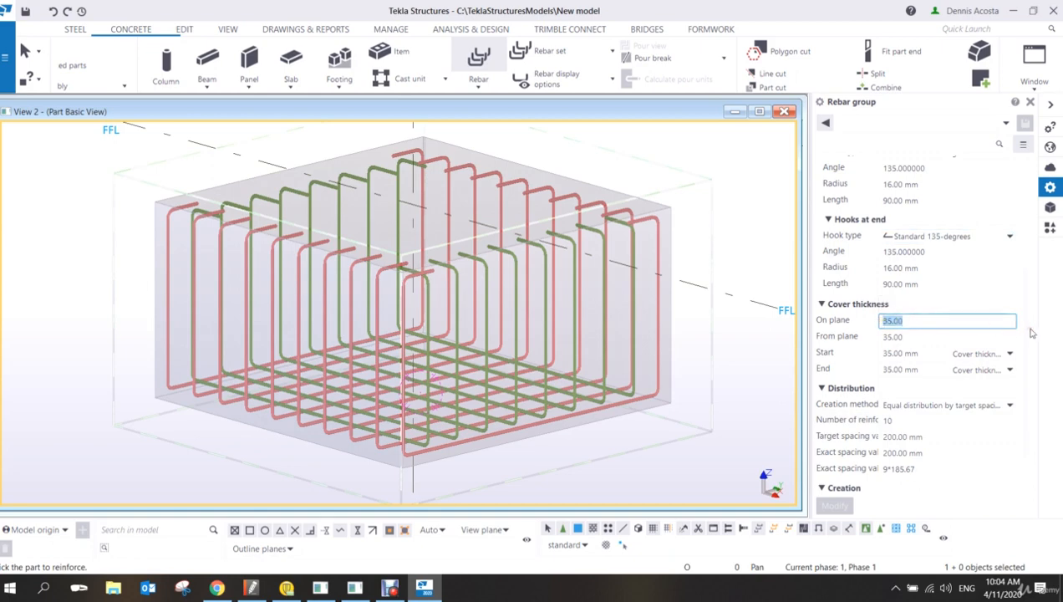
text(0)
click(915, 338)
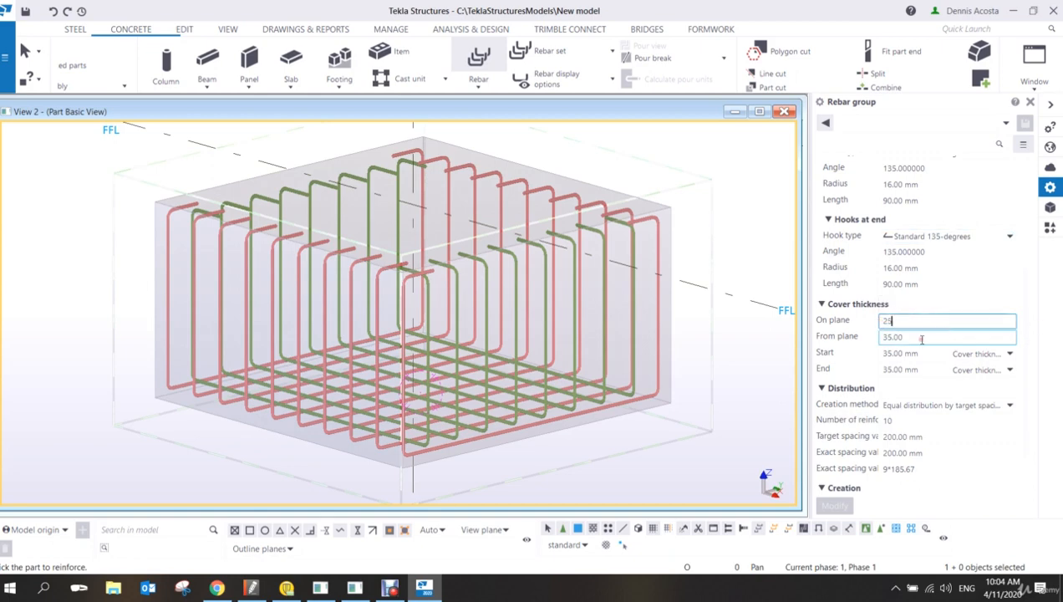
double_click(916, 337)
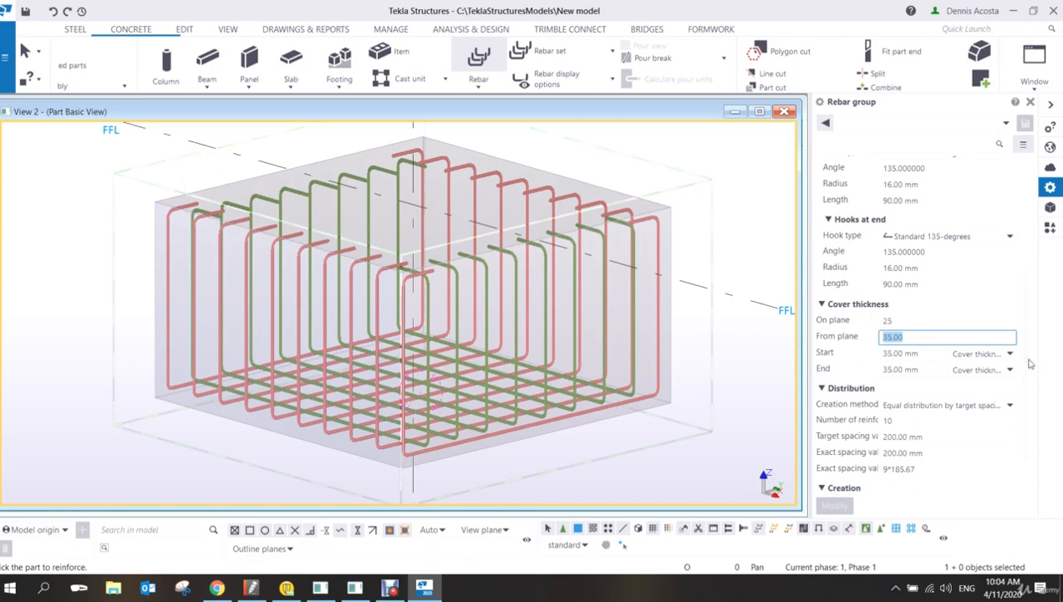
text(100)
Step: Set the links' start and end cover thickness to 25 mm each
click(920, 355)
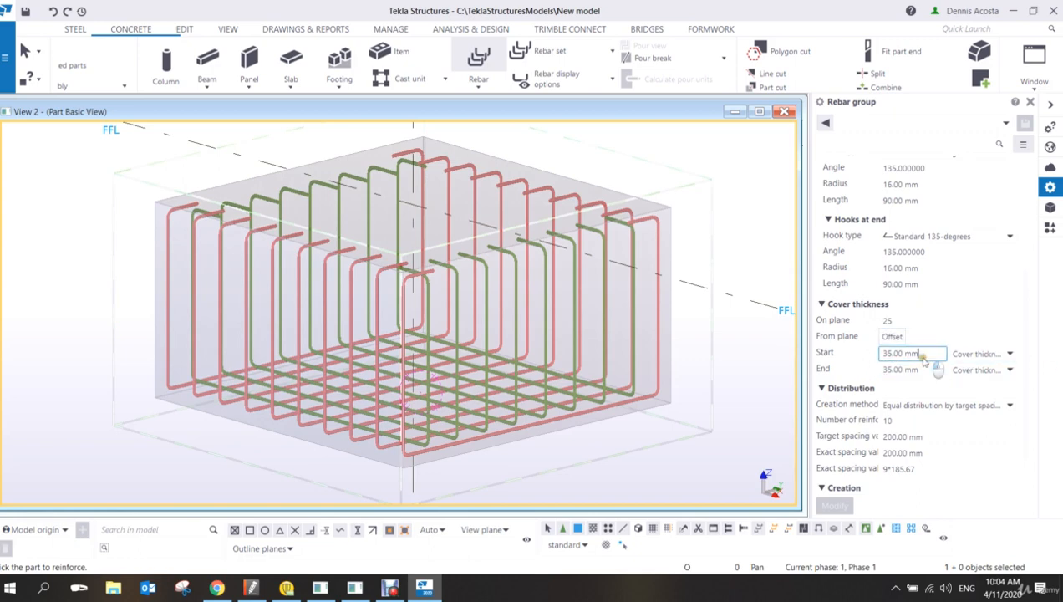
double_click(924, 355)
text(25)
click(886, 371)
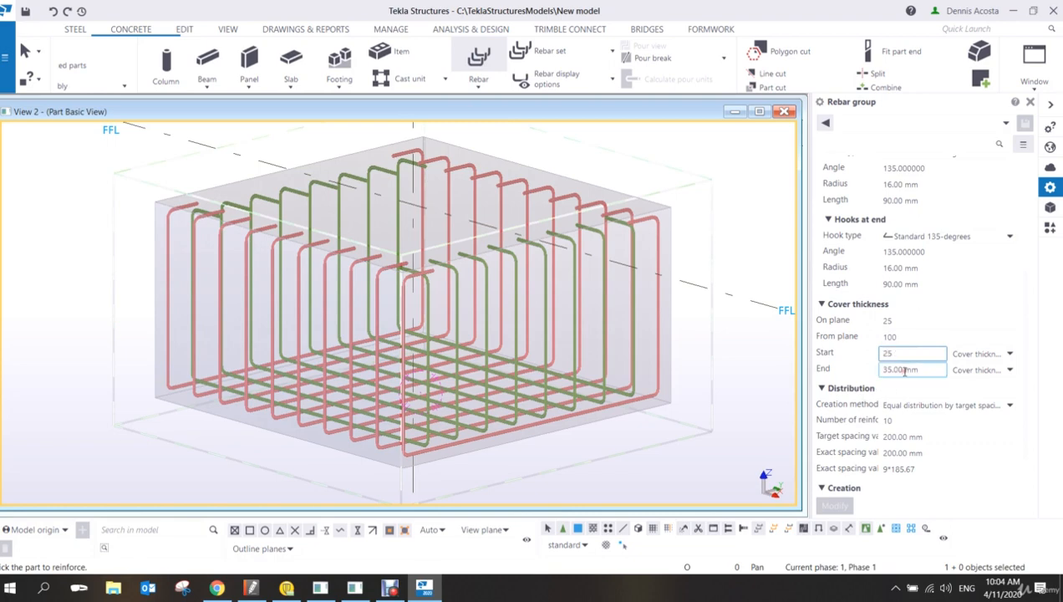
double_click(929, 371)
text(25)
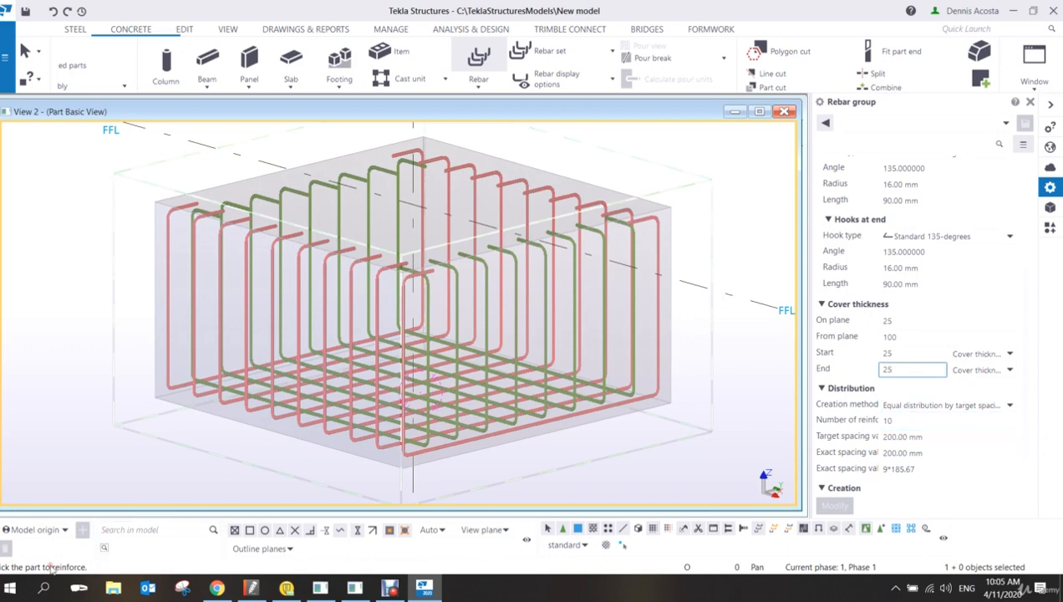
Step: Define the link shape on the footing as a closed 1800 by 1800 mm loop through its four bottom corners
click(671, 243)
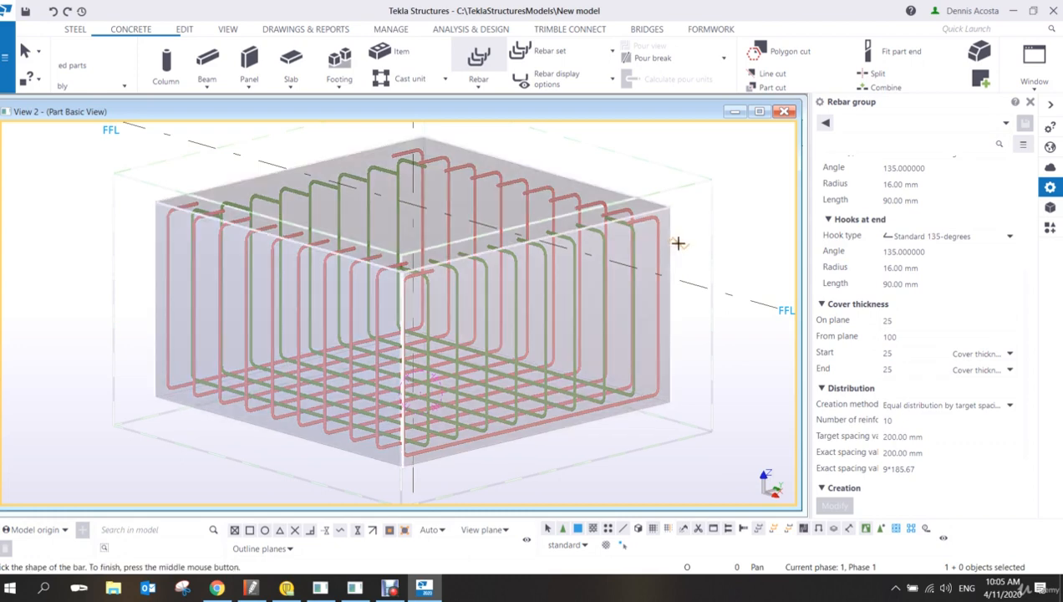
scroll(467, 379, up, 5)
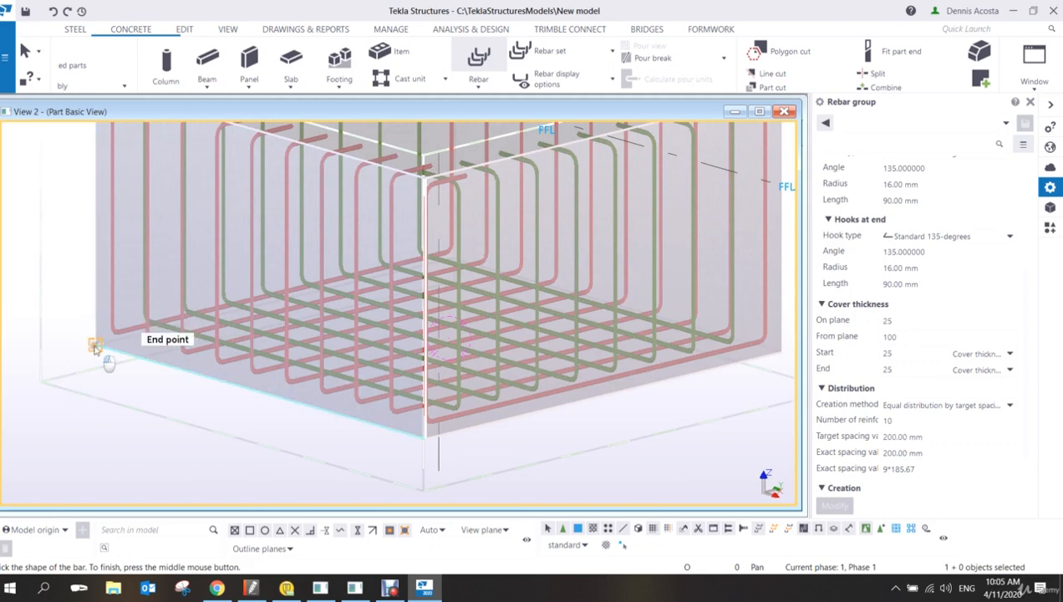
click(96, 341)
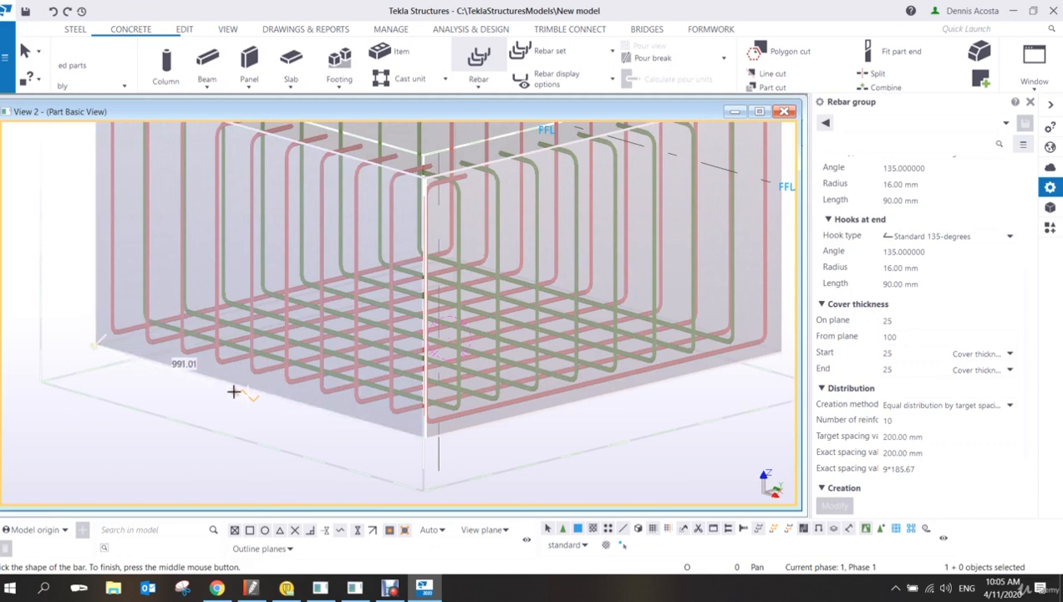
click(427, 436)
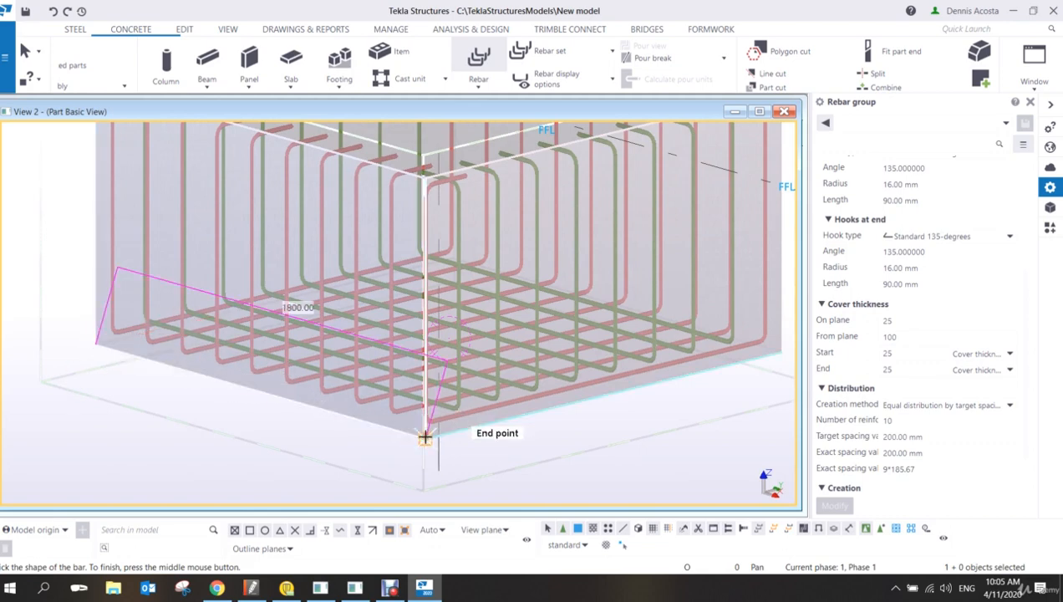
click(781, 352)
ctrl+middle_drag(621, 299, 143, 237)
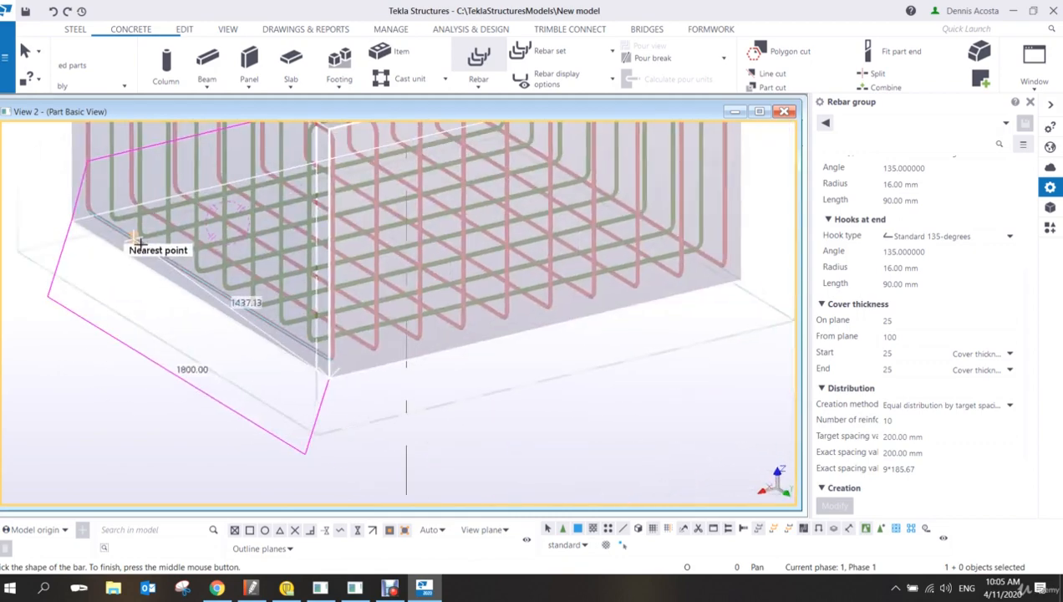
click(740, 281)
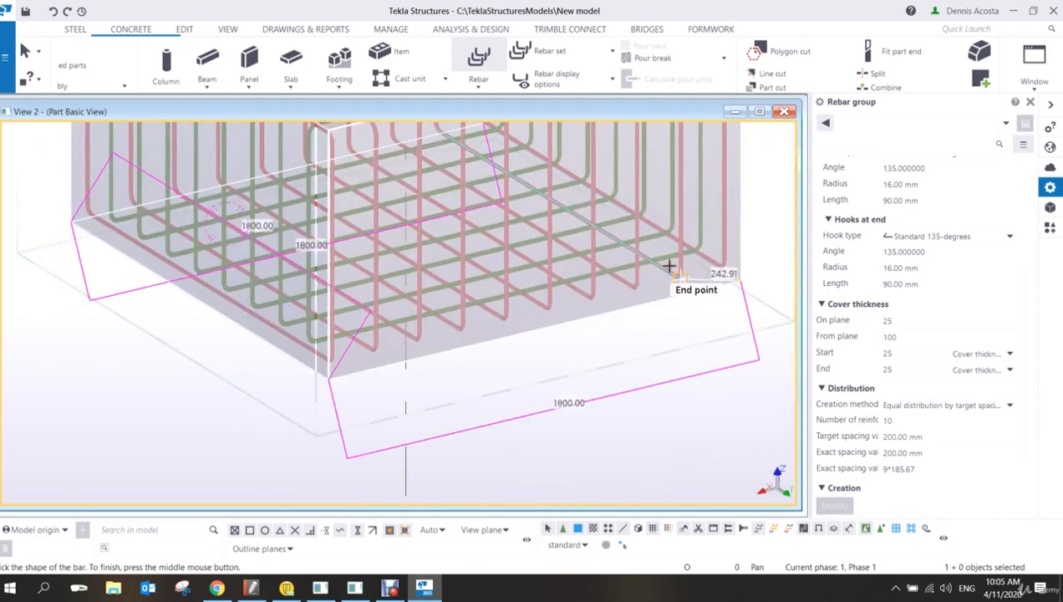
ctrl+middle_drag(630, 255, 593, 277)
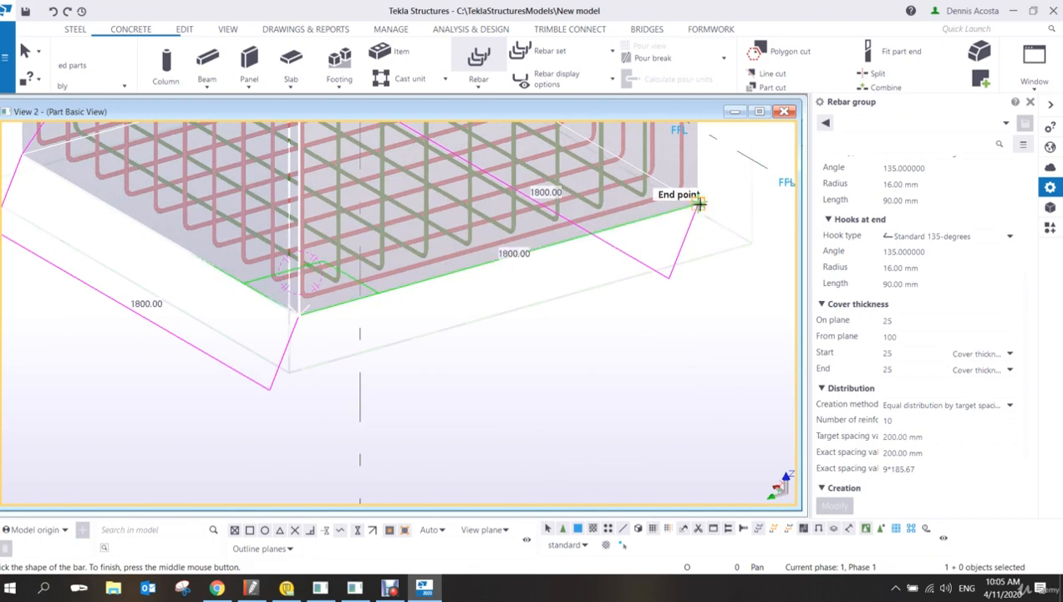
scroll(698, 203, down, 2)
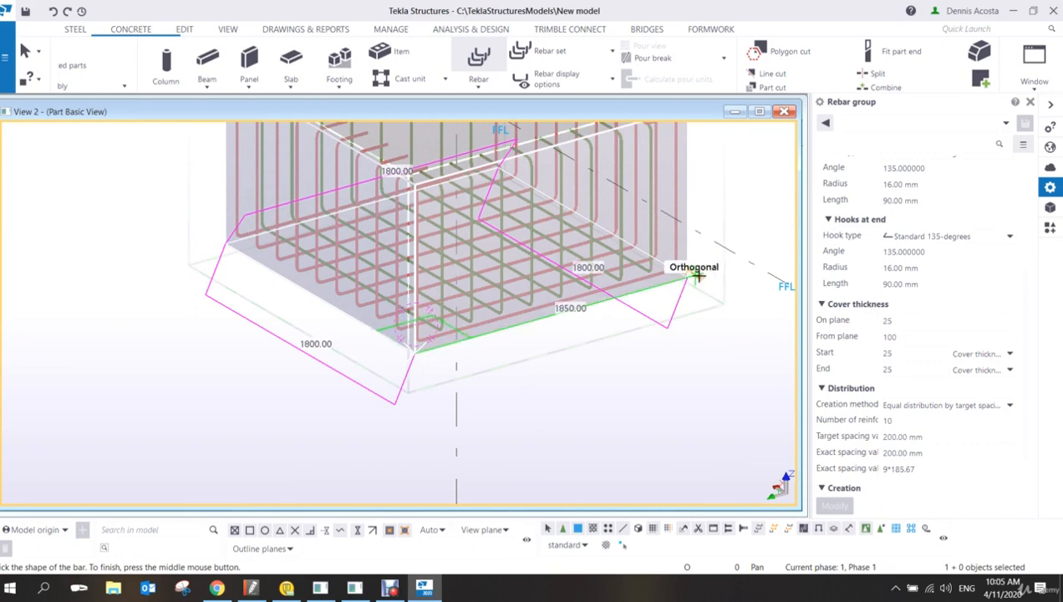
click(687, 276)
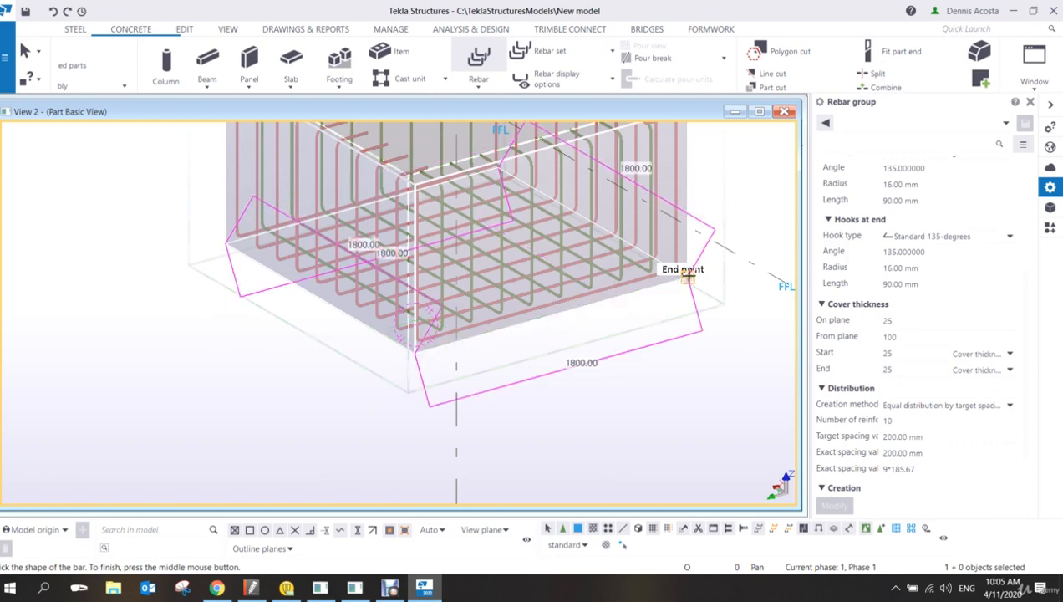
middle_click(739, 184)
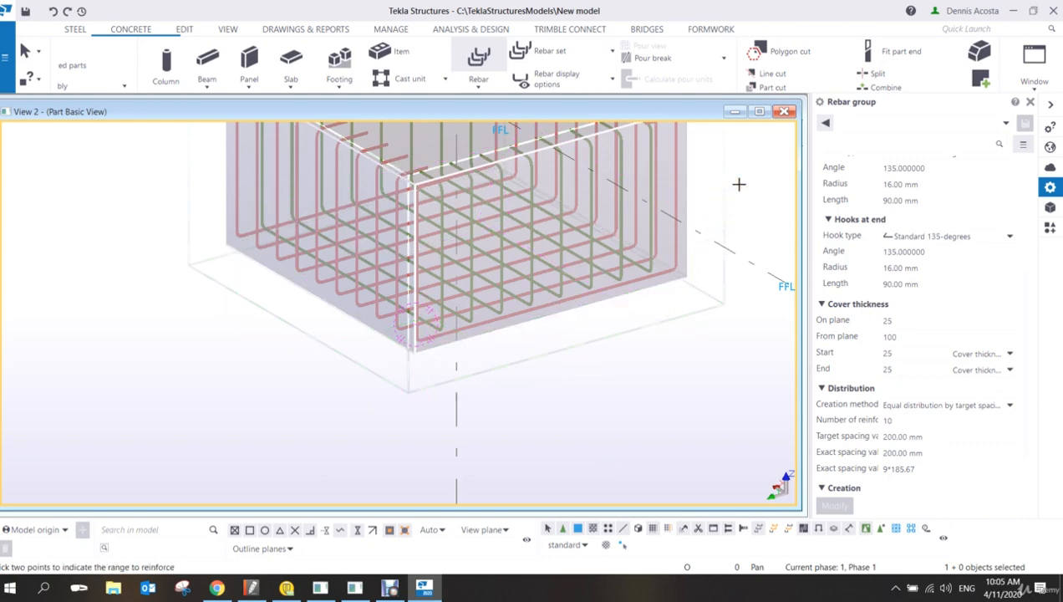
Step: Distribute the links over the footing's full 1000 mm height along a vertical corner edge, and end the rebar command
click(415, 353)
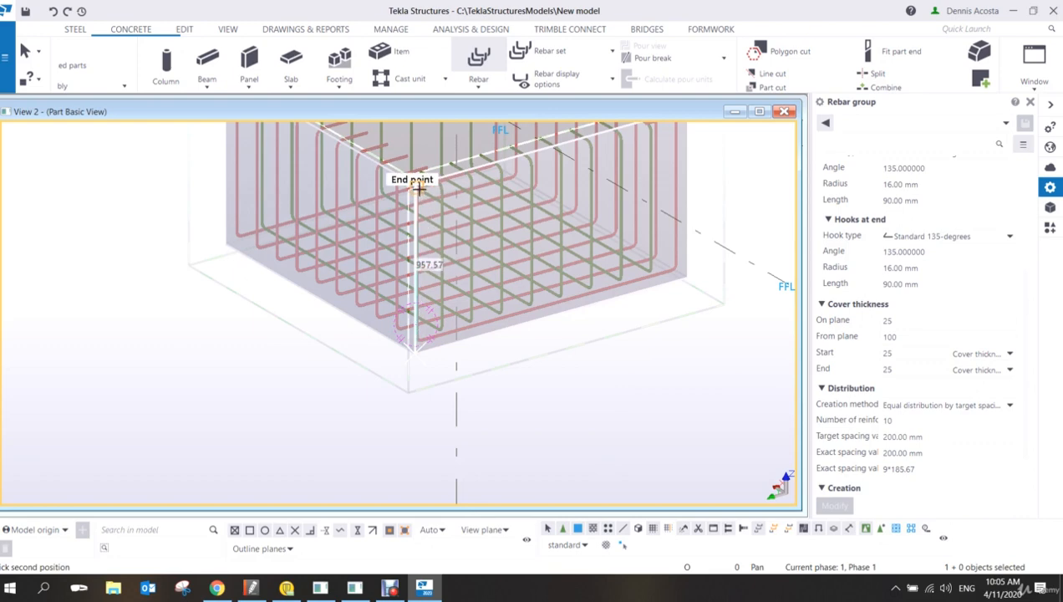
scroll(415, 187, up, 5)
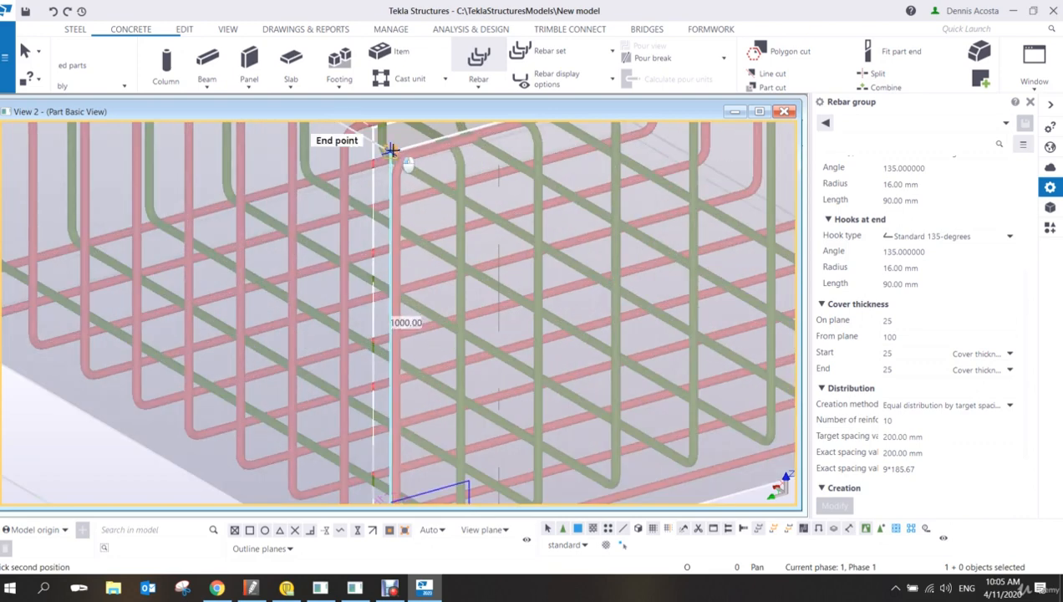
click(390, 149)
right_click(444, 219)
click(489, 237)
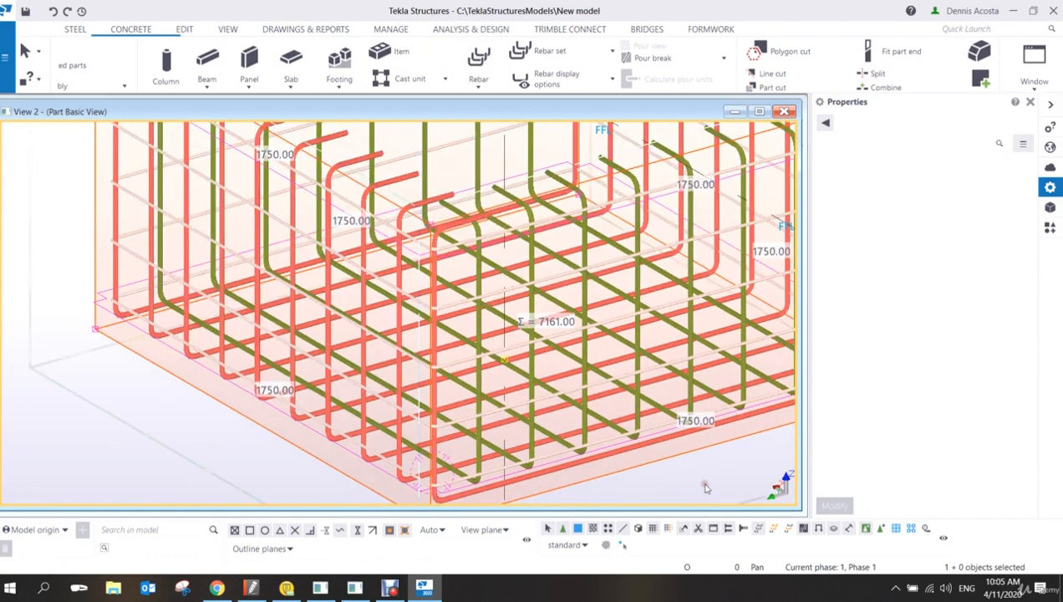
ctrl+middle_drag(700, 484, 598, 415)
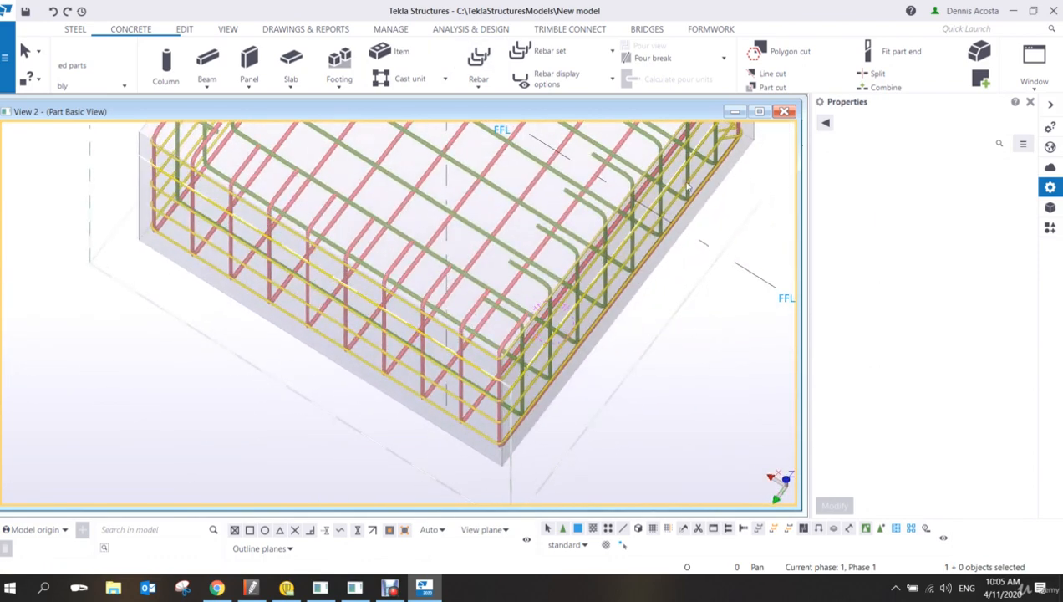
Step: Examine the footing corner where the perimeter links meet the hooked ends of the U-bars for clashes
scroll(684, 190, up, 5)
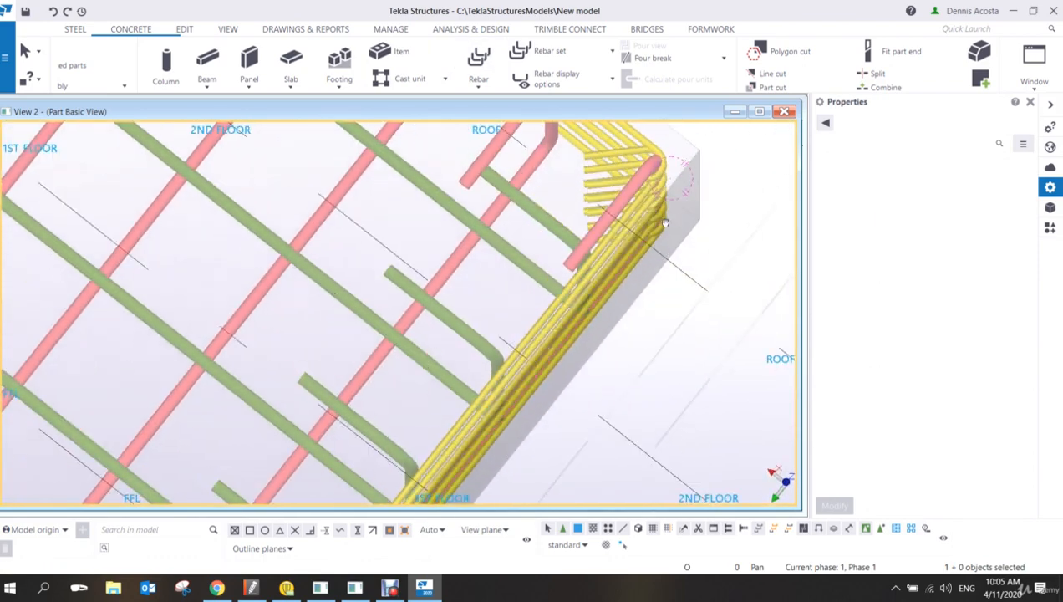
scroll(667, 200, up, 6)
scroll(675, 177, down, 3)
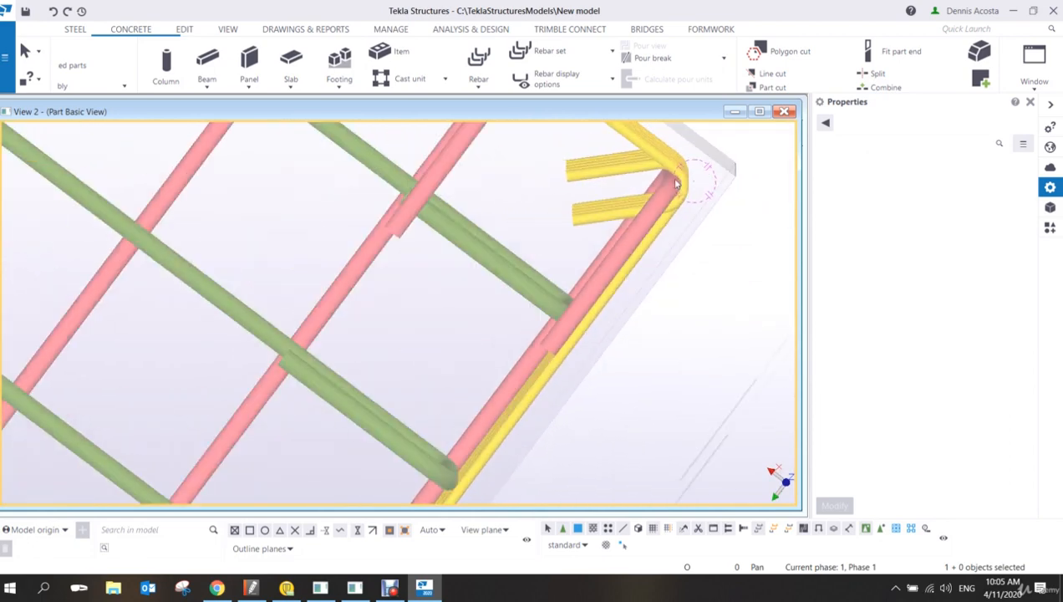
scroll(674, 191, down, 4)
scroll(619, 182, up, 6)
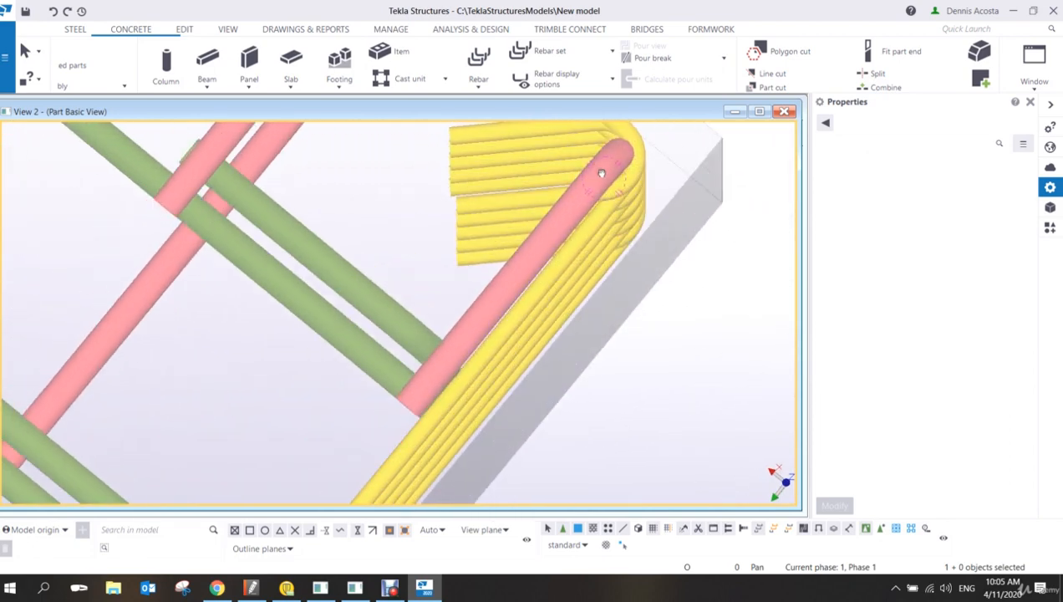
scroll(601, 173, down, 3)
Step: Set the red U-bar group's cover thickness from plane to 40 mm
click(619, 191)
scroll(621, 187, up, 4)
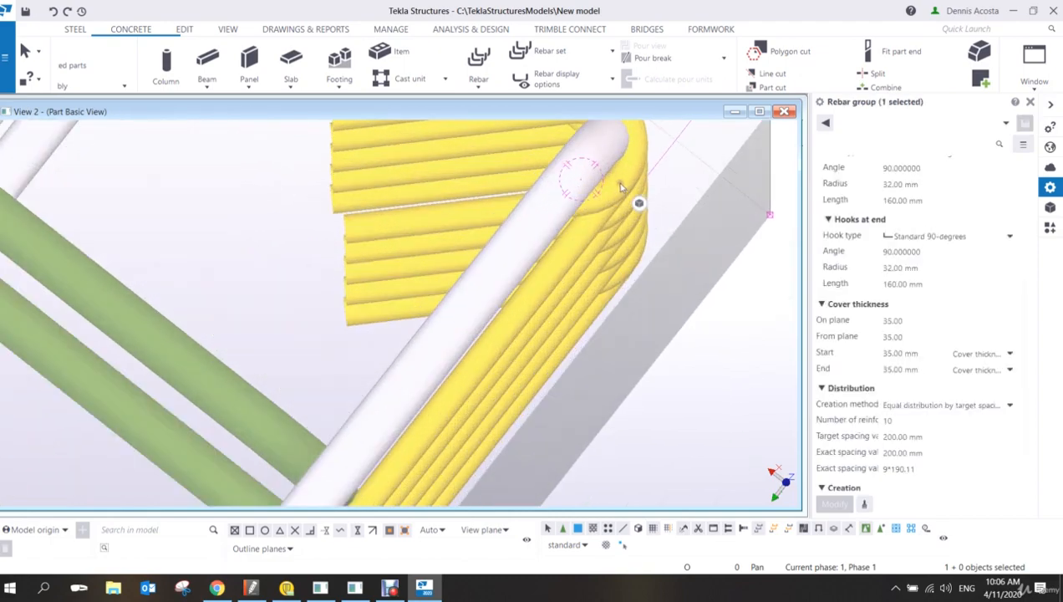
scroll(622, 189, down, 5)
middle_drag(455, 464, 630, 165)
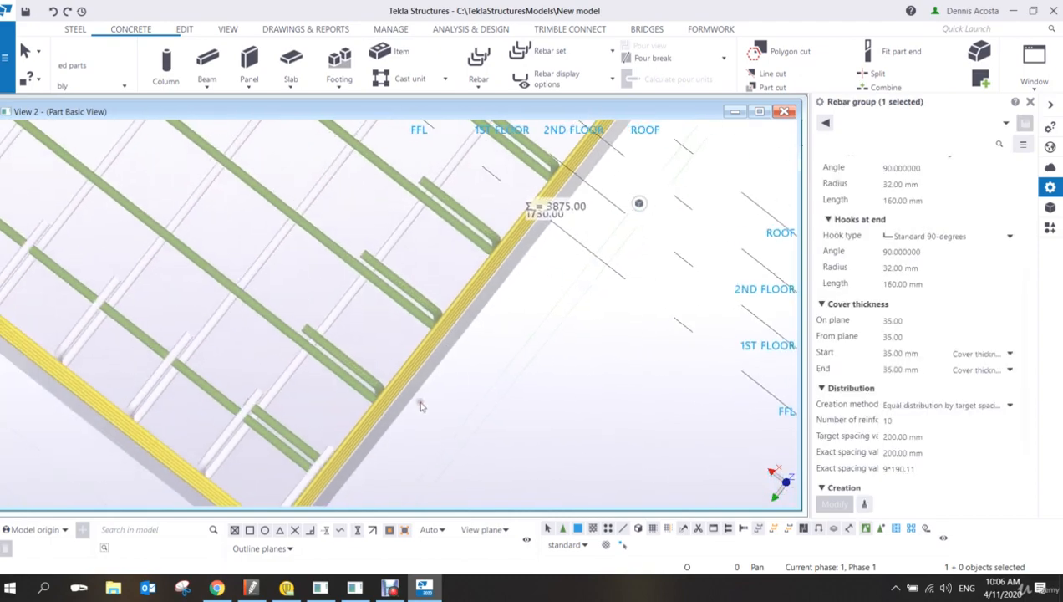
scroll(421, 407, up, 6)
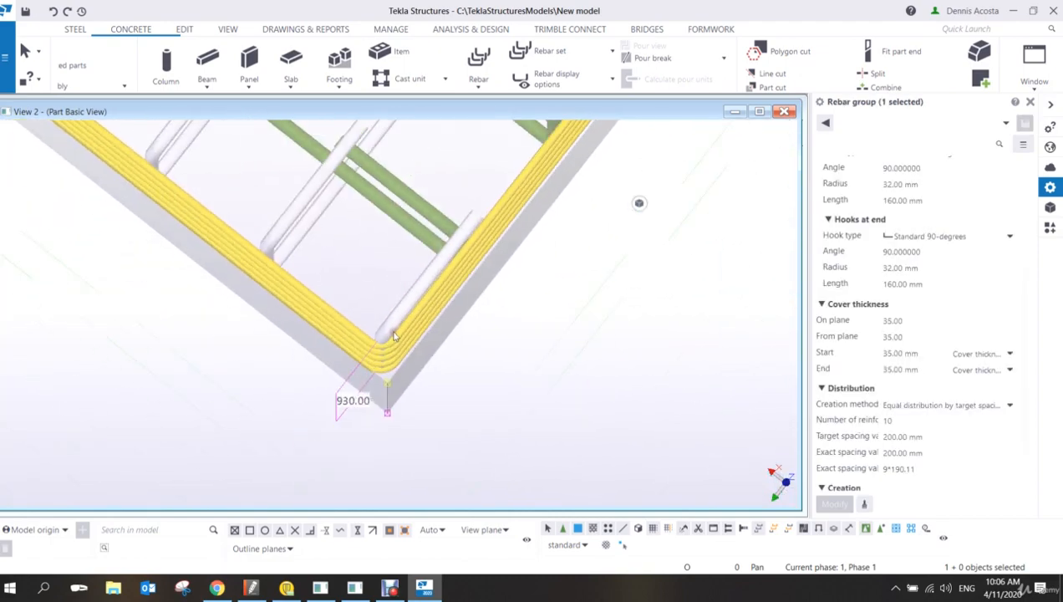
scroll(388, 343, down, 2)
scroll(389, 337, up, 4)
scroll(401, 313, down, 3)
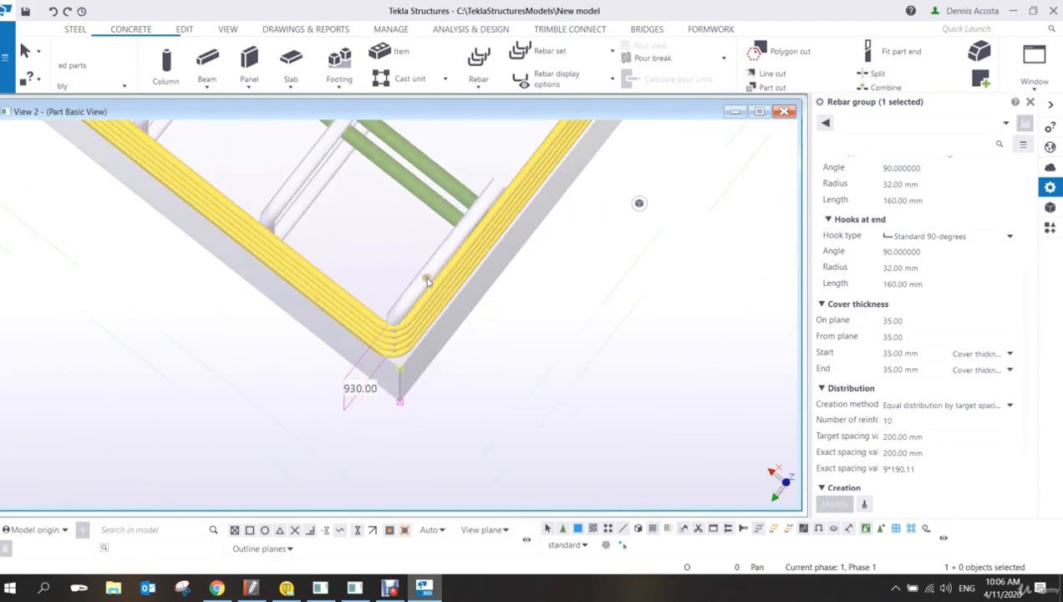
click(920, 337)
double_click(919, 337)
text(40)
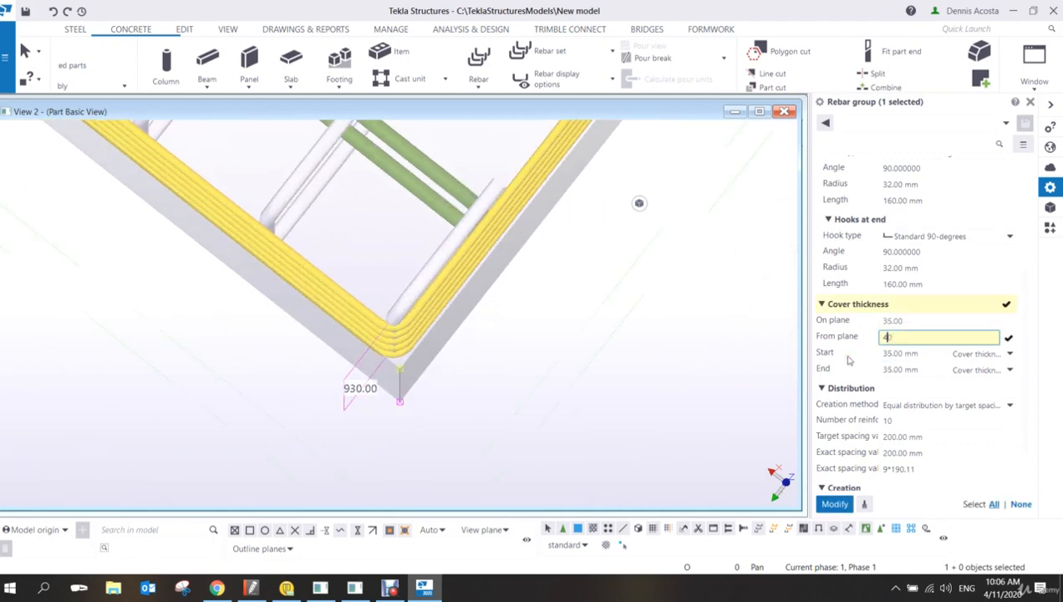
key(Return)
Step: Set the red U-bar group's cover thickness on plane to 40 mm
scroll(382, 299, up, 3)
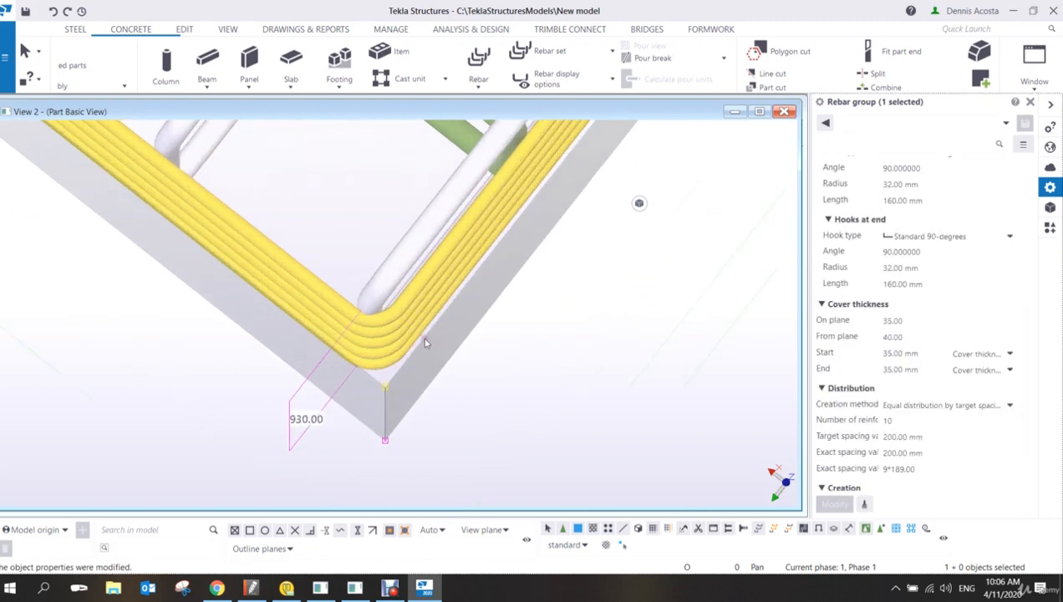
scroll(382, 300, down, 3)
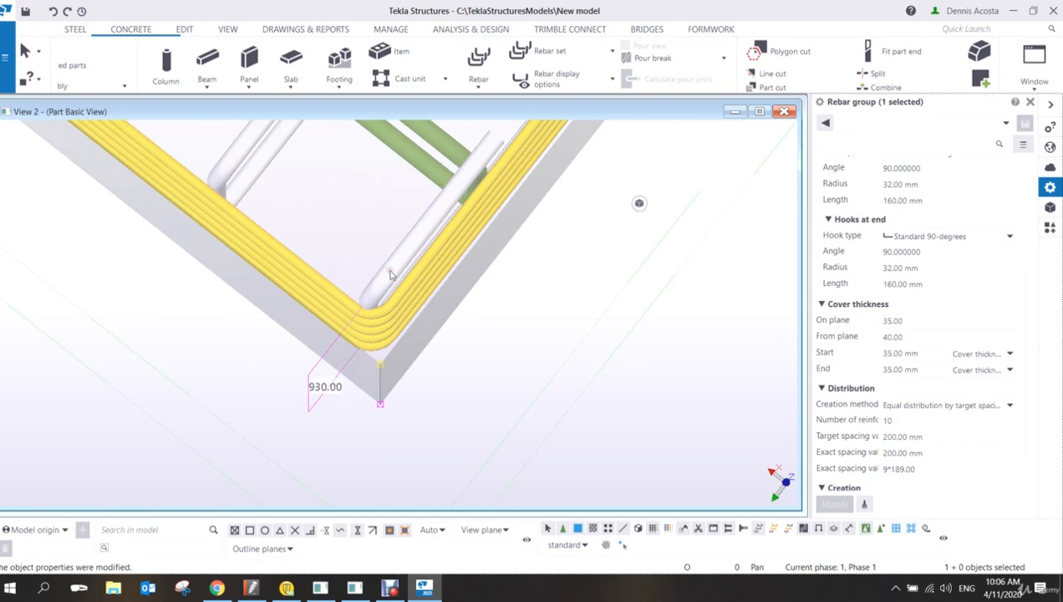
click(915, 320)
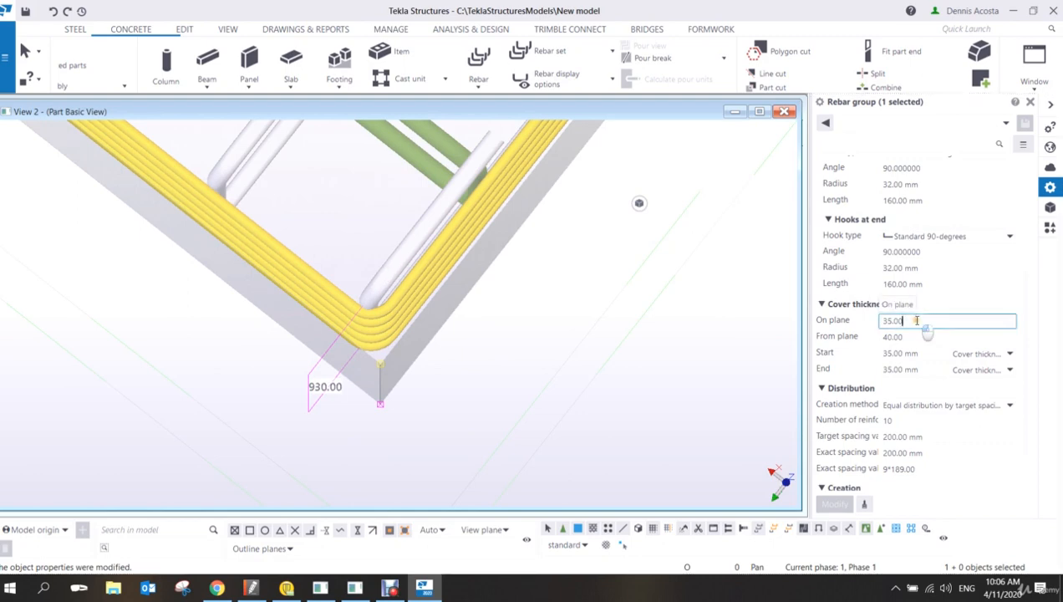
text(40)
key(Return)
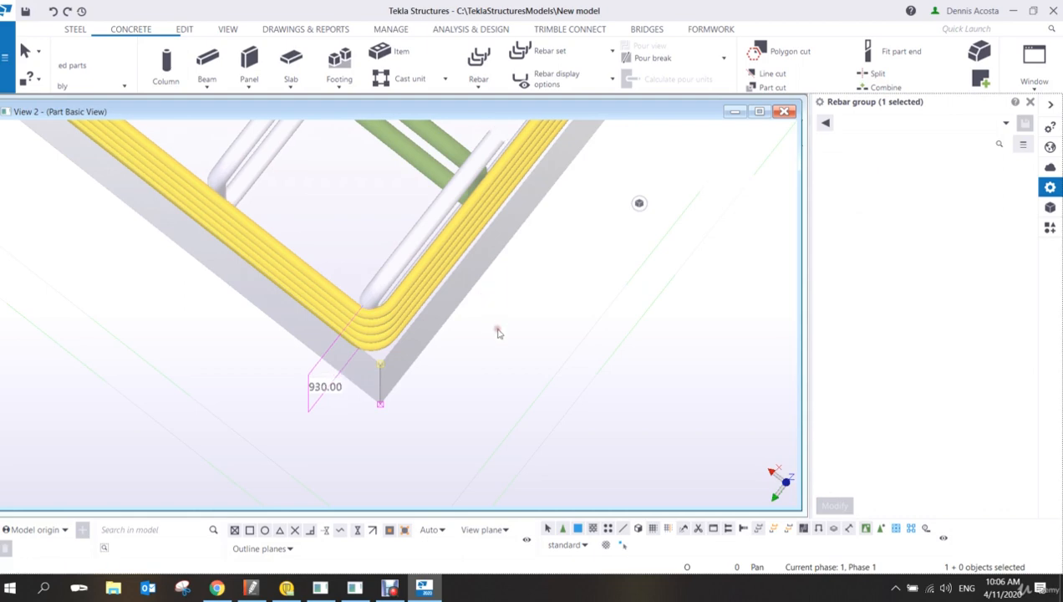
Step: Examine the whole footing cage from above and from the side, checking how the U-bars and links fit together
scroll(544, 333, down, 4)
ctrl+middle_drag(532, 300, 498, 218)
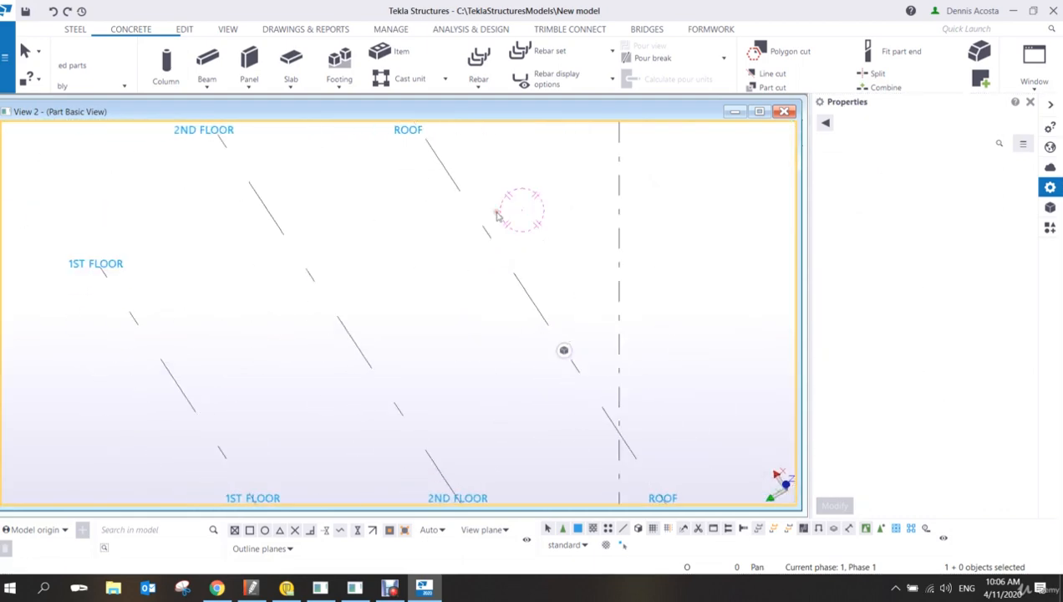
scroll(494, 320, down, 4)
middle_drag(496, 388, 502, 154)
middle_drag(551, 445, 511, 316)
scroll(476, 334, up, 2)
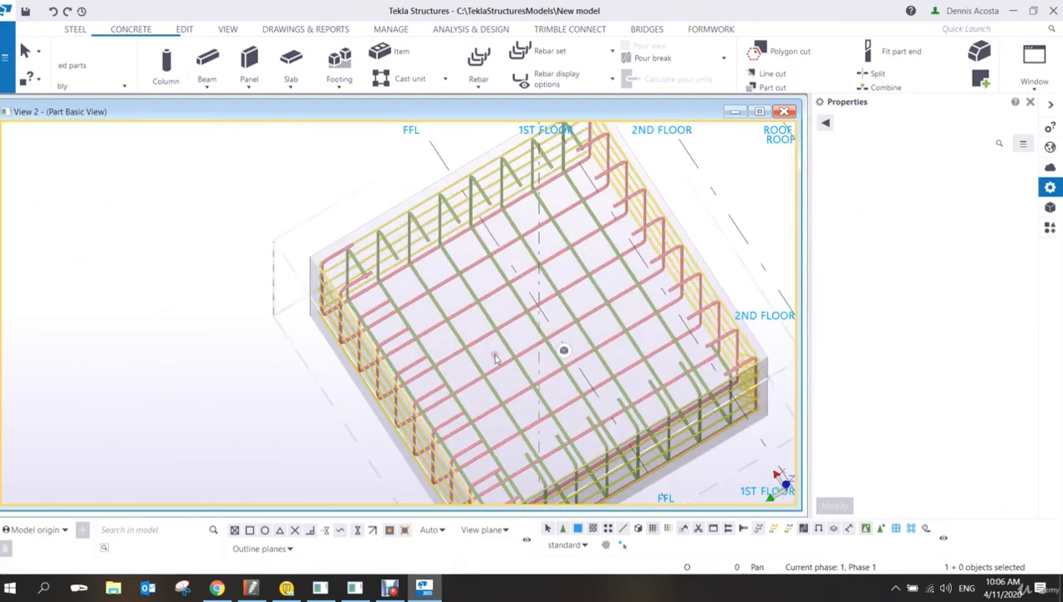
ctrl+middle_drag(486, 357, 422, 364)
scroll(461, 331, up, 1)
ctrl+middle_drag(479, 288, 608, 223)
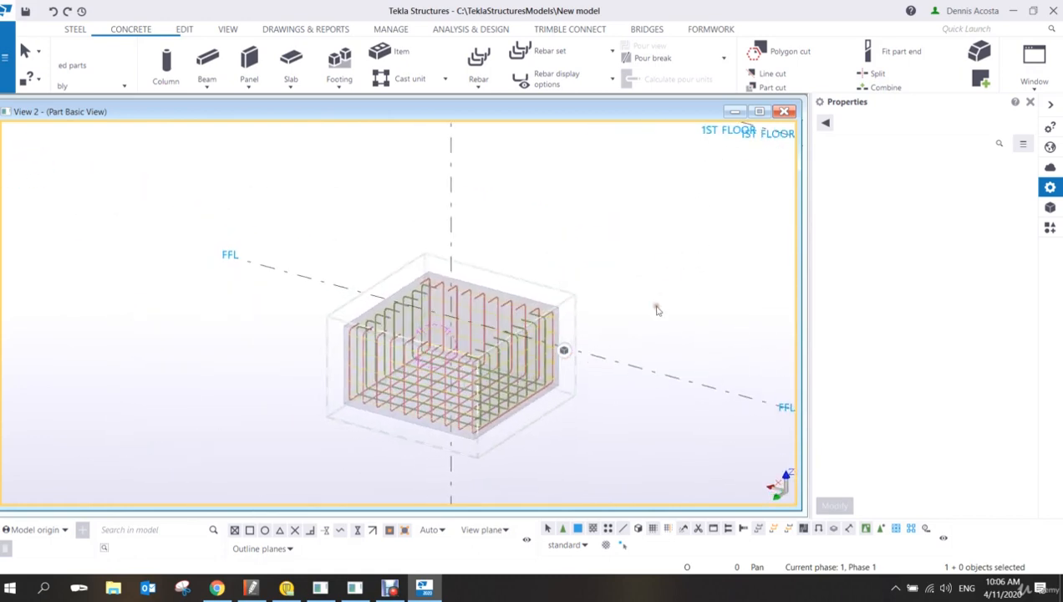
scroll(643, 329, up, 3)
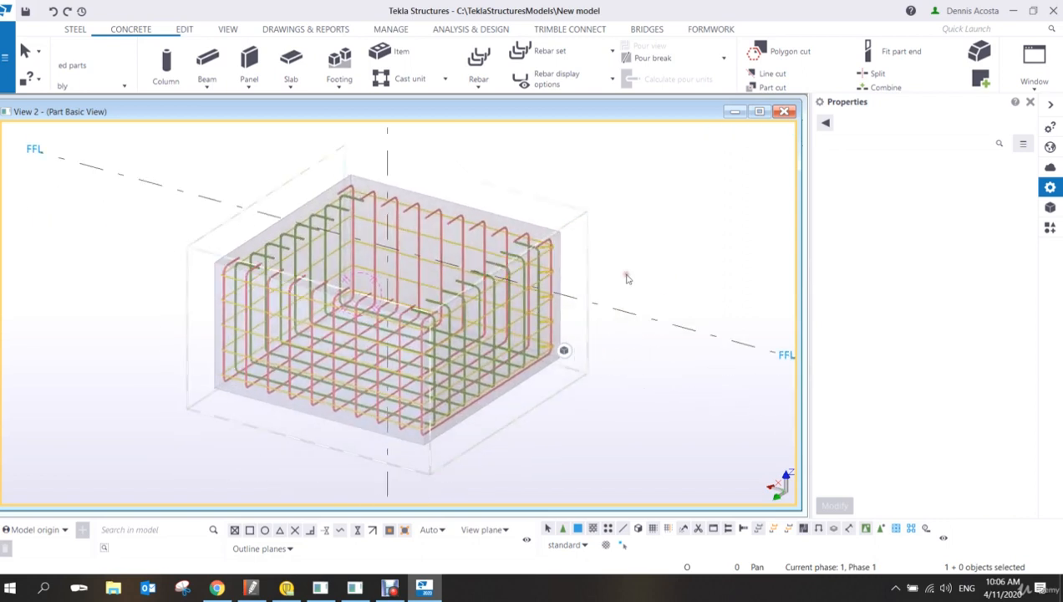
click(576, 276)
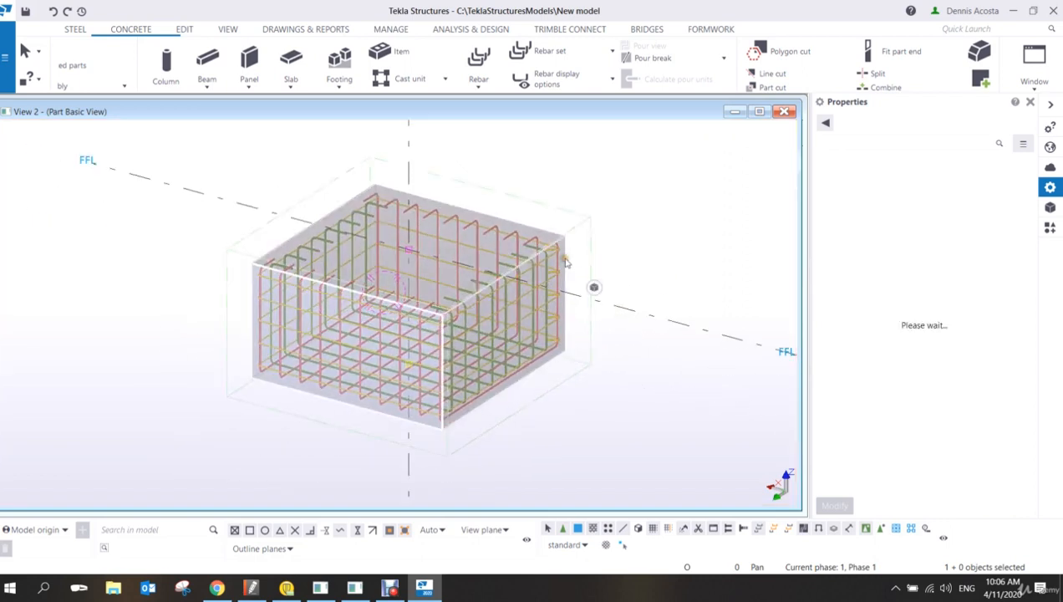
click(624, 218)
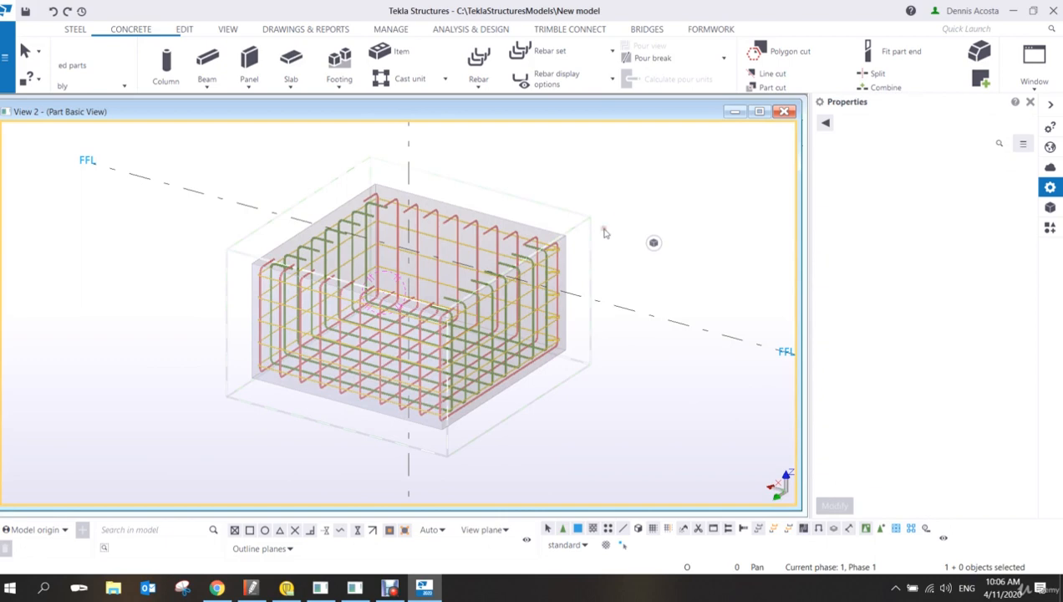
Step: Delete the yellow perimeter link group from the footing
scroll(523, 274, up, 4)
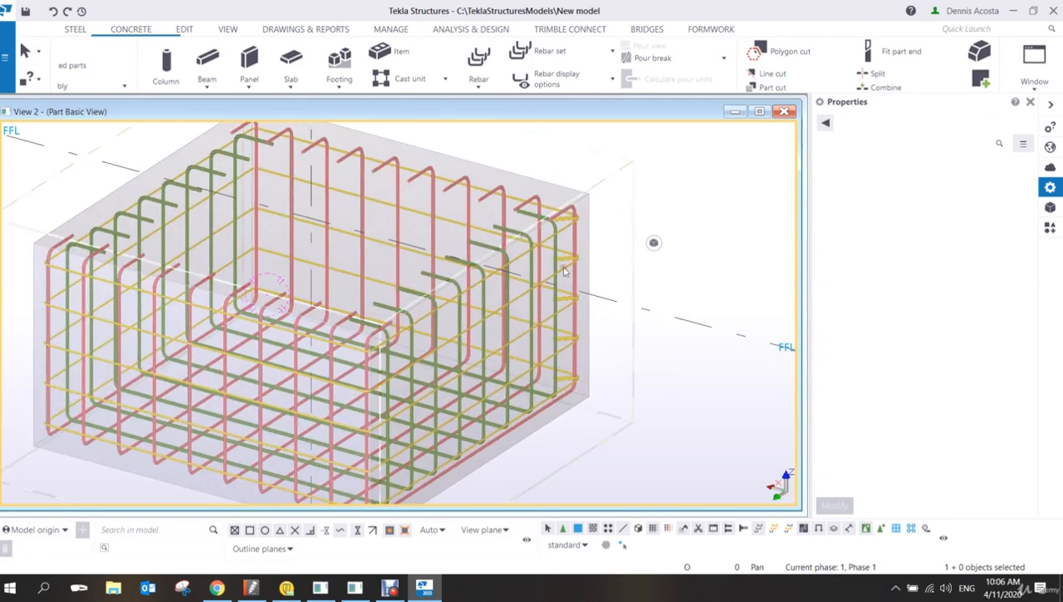
click(565, 272)
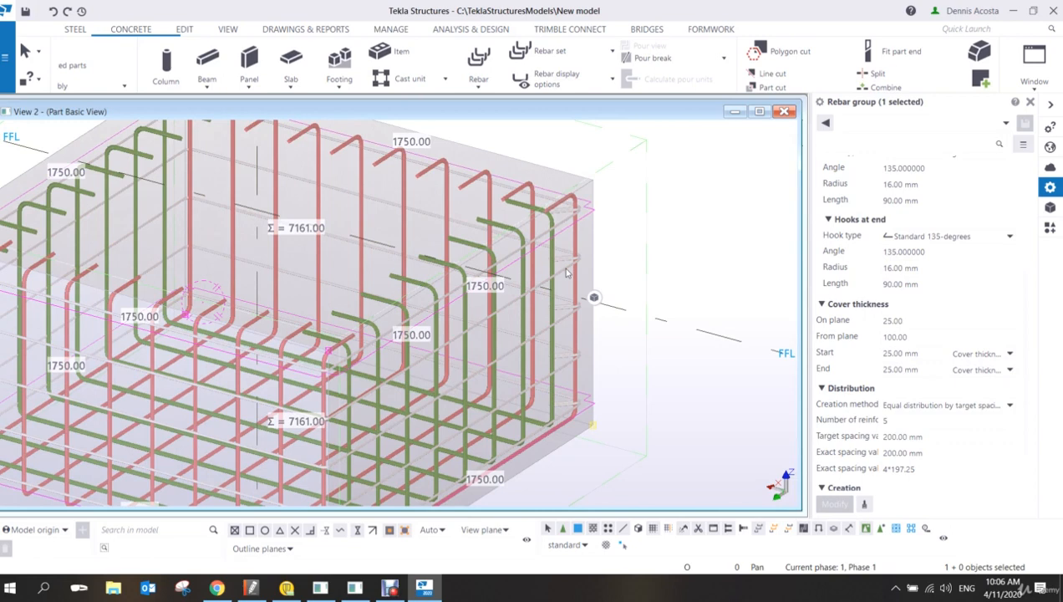
key(Escape)
scroll(566, 273, down, 5)
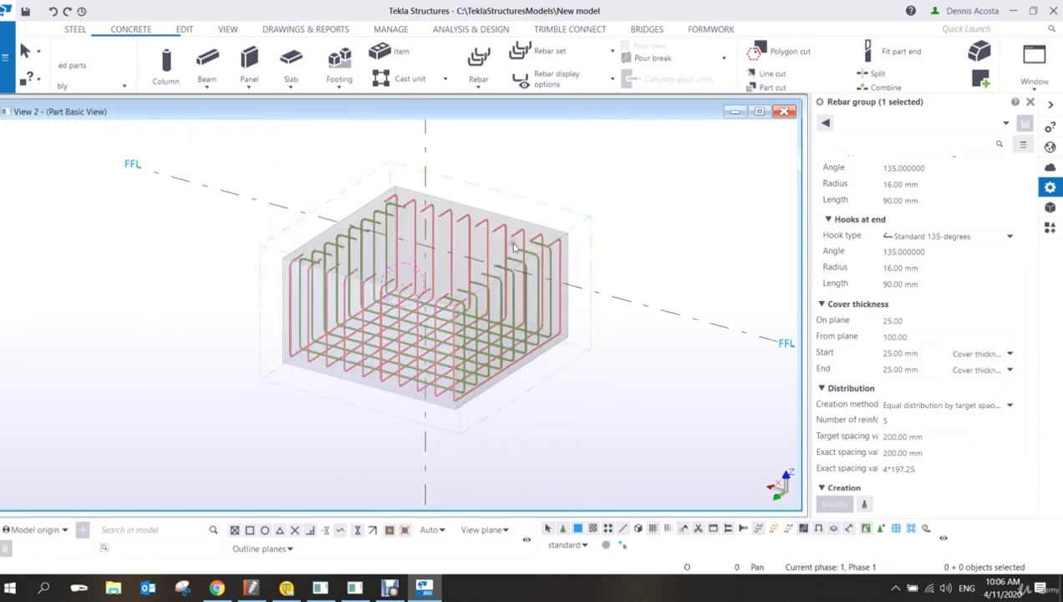
Step: Define a new LINKS rebar group on the footing as a closed 1800 by 1800 mm bottom loop, starting diagonally opposite the deleted links' hooked corner
click(480, 79)
click(491, 113)
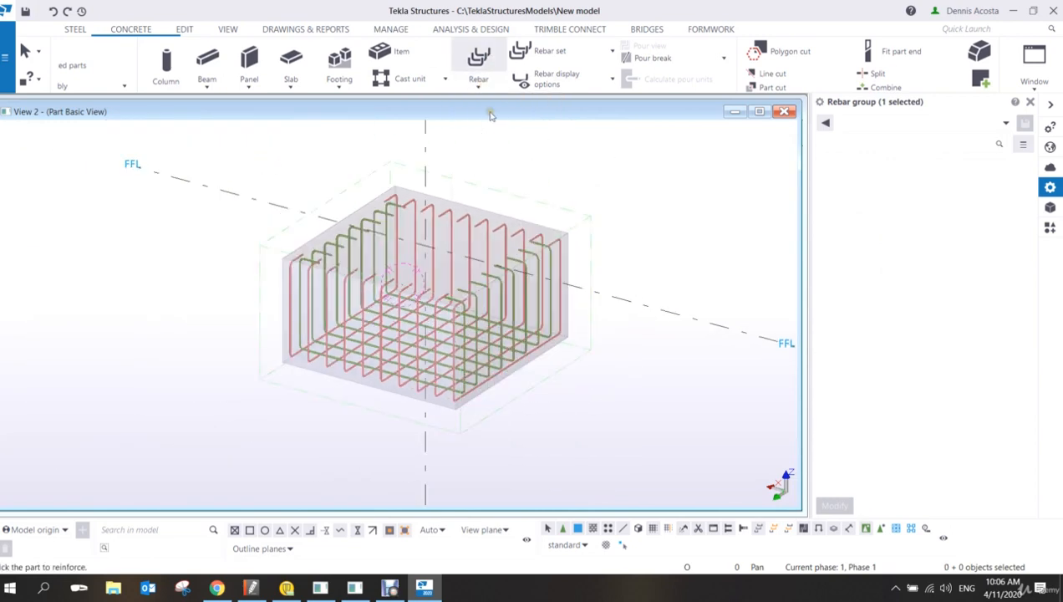
click(568, 237)
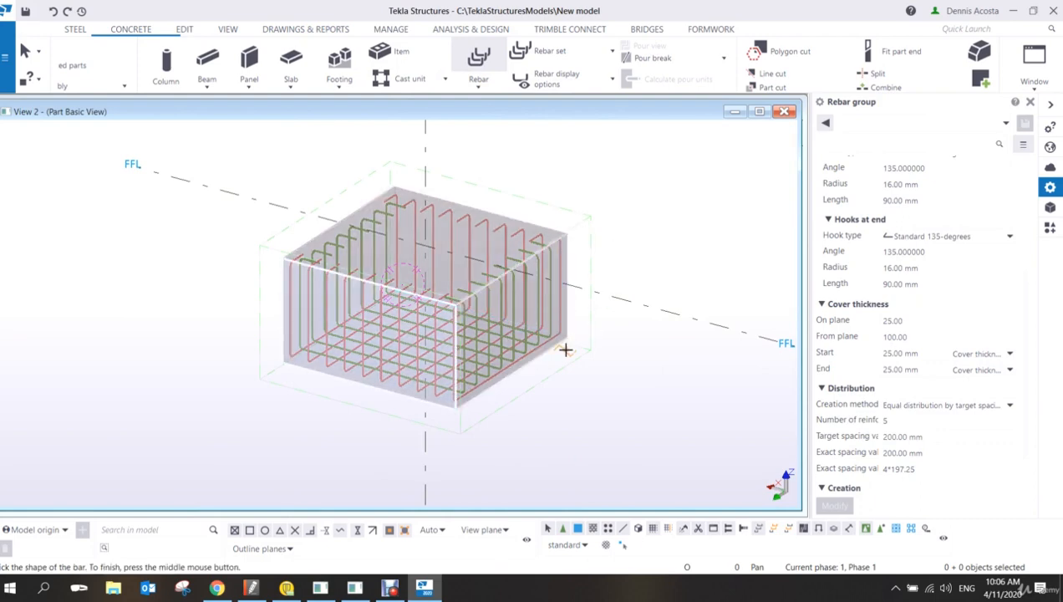
scroll(566, 350, up, 1)
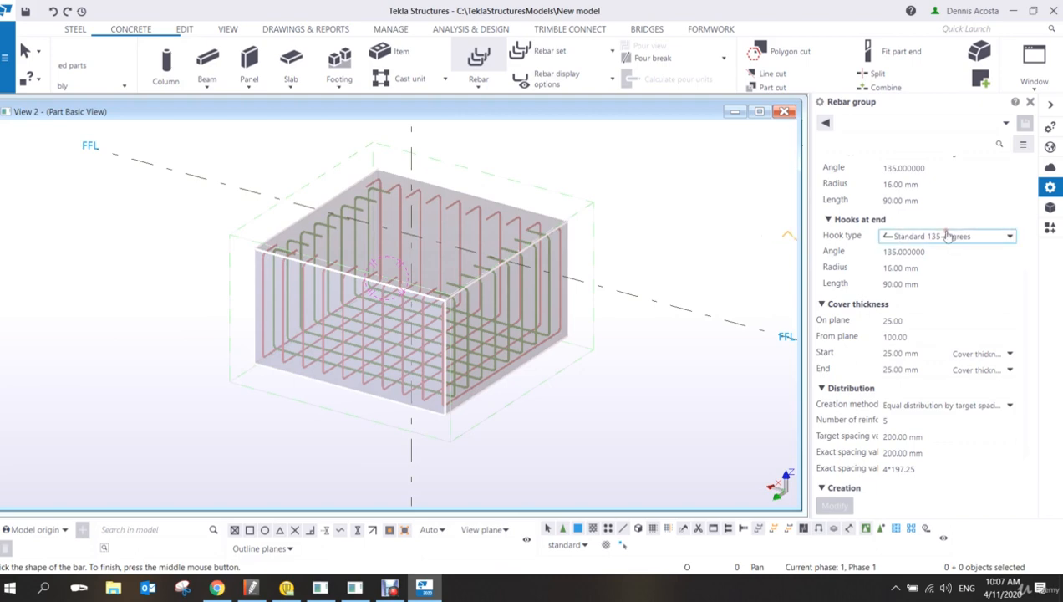
scroll(936, 231, up, 3)
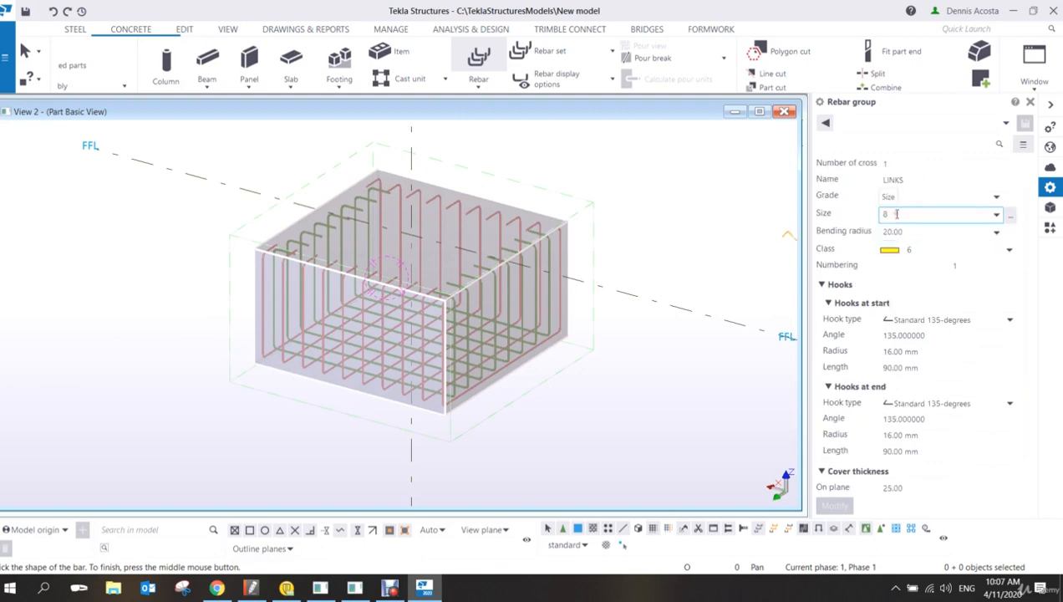
click(252, 363)
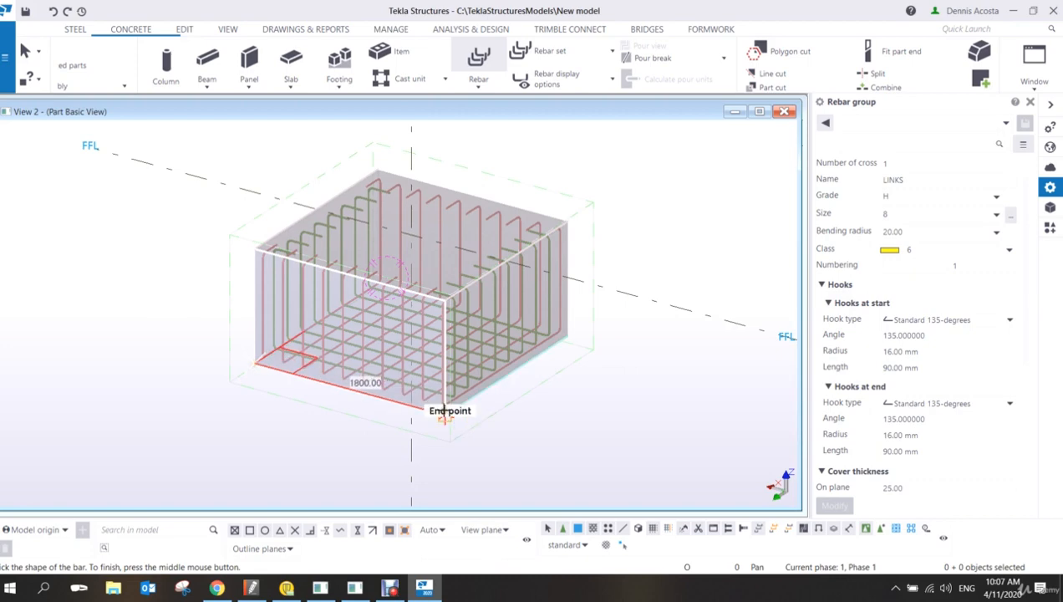
click(446, 411)
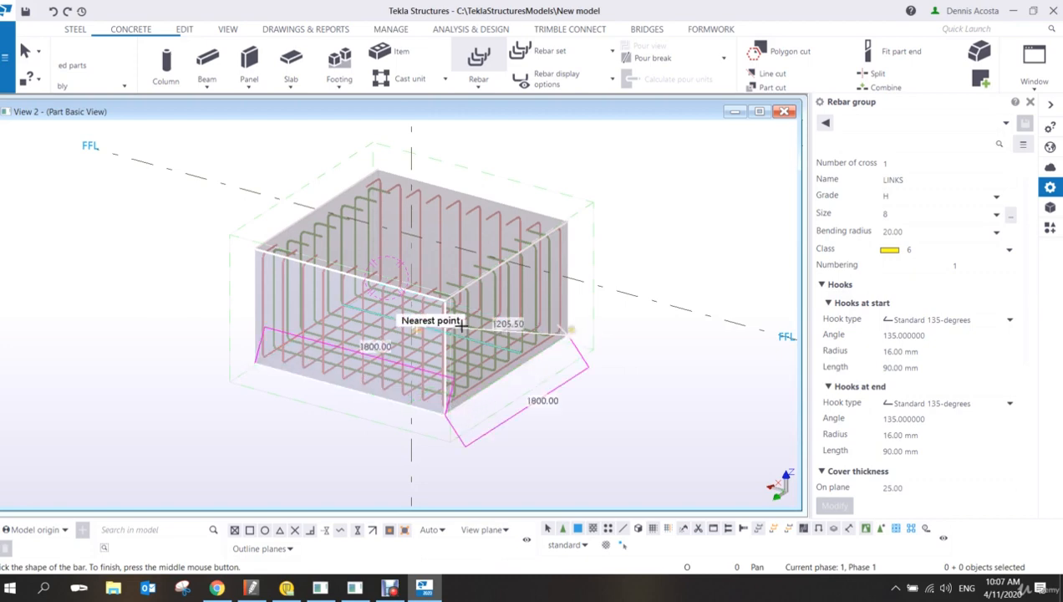
scroll(462, 326, up, 10)
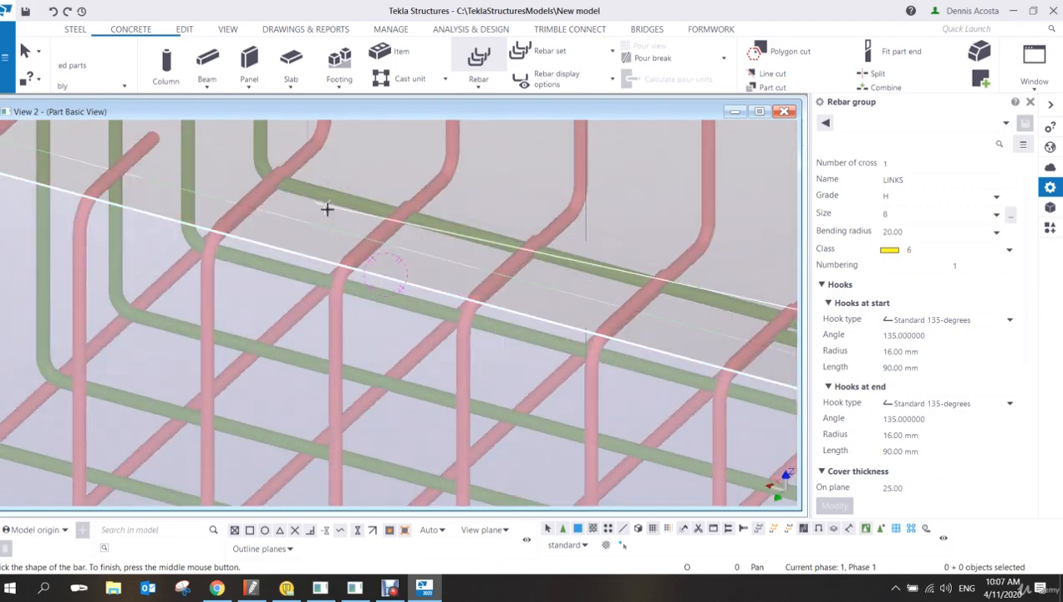
click(308, 139)
middle_drag(309, 311, 517, 188)
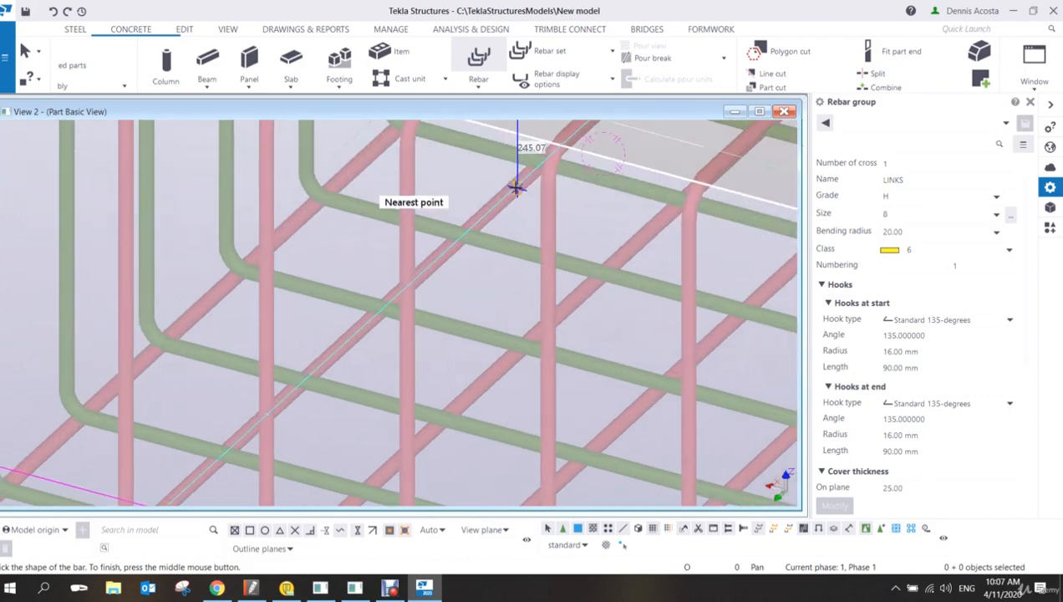
scroll(517, 188, down, 10)
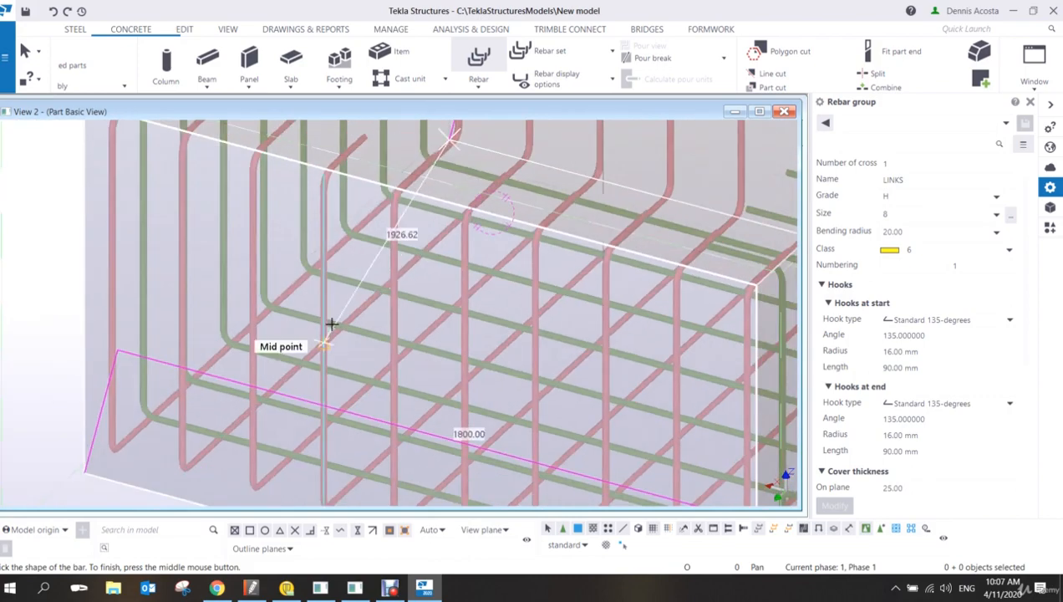
click(85, 474)
scroll(192, 375, down, 6)
scroll(660, 318, up, 1)
middle_click(659, 319)
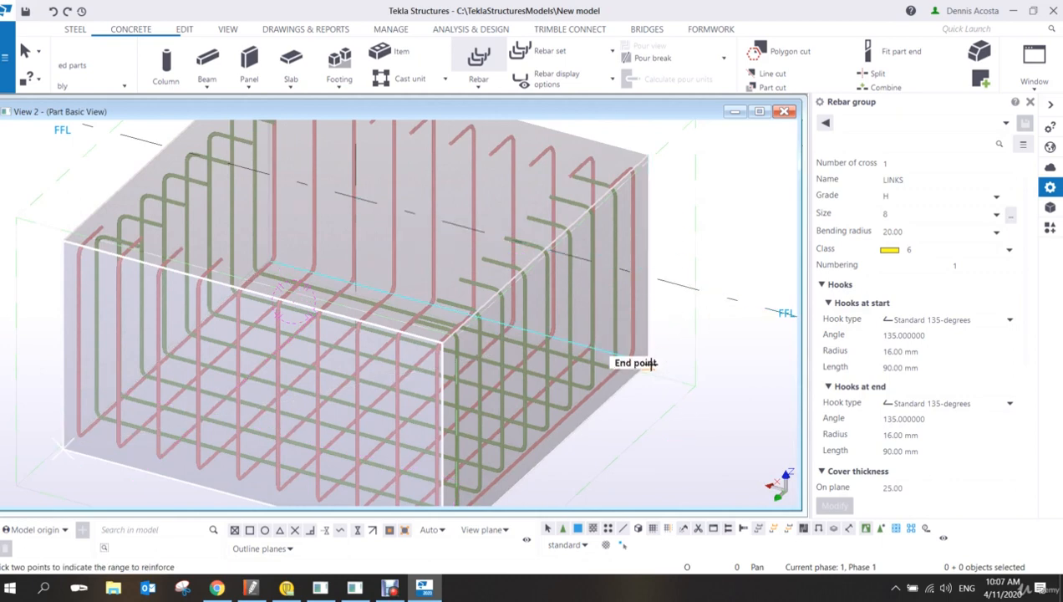
Step: Distribute the new links over the footing's full height along a vertical corner edge, and end the rebar command
click(651, 363)
click(649, 154)
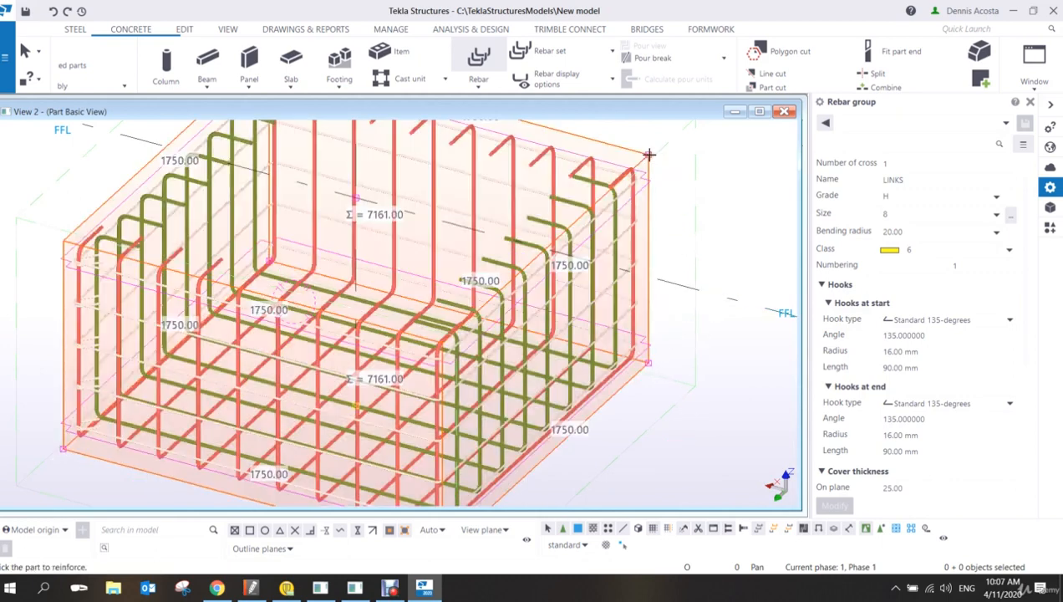
right_click(670, 183)
click(698, 191)
Step: Select the new link group and examine its hooks and position within the cage
scroll(596, 299, down, 3)
scroll(393, 296, up, 3)
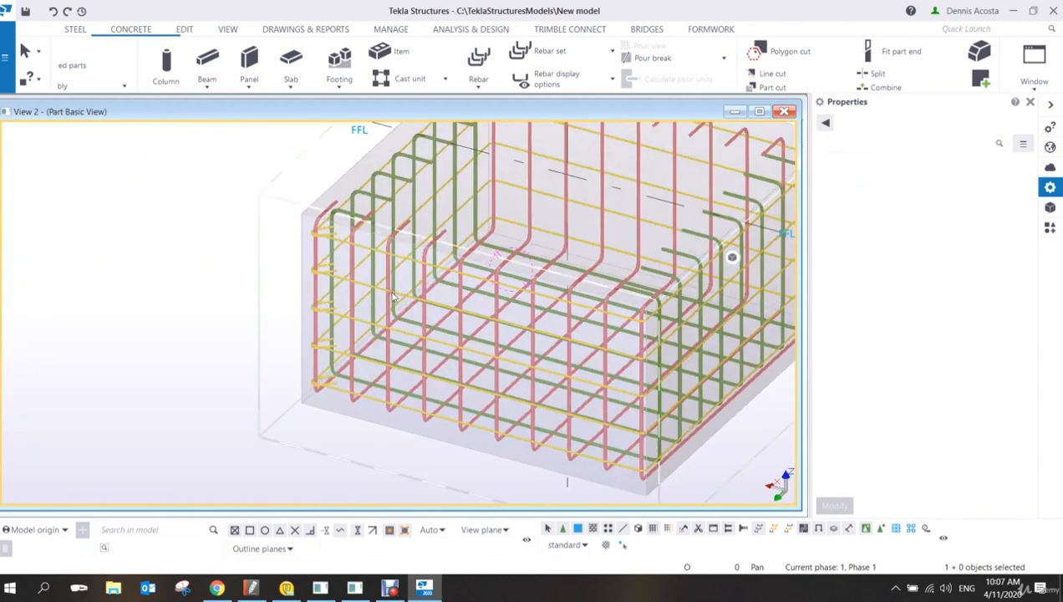
scroll(336, 326, up, 2)
ctrl+middle_drag(287, 295, 408, 271)
click(381, 257)
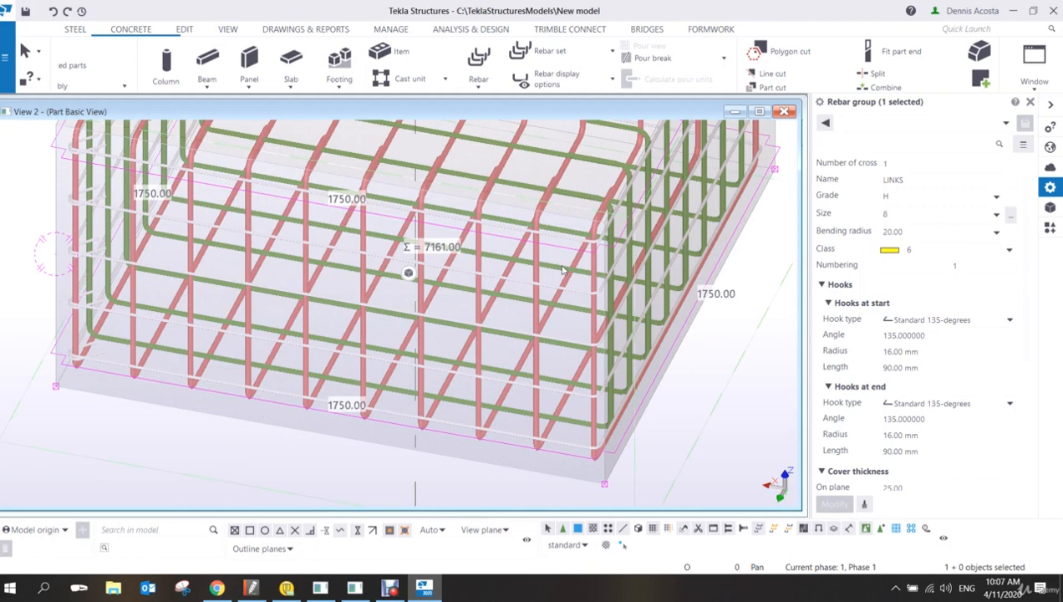
scroll(409, 350, down, 5)
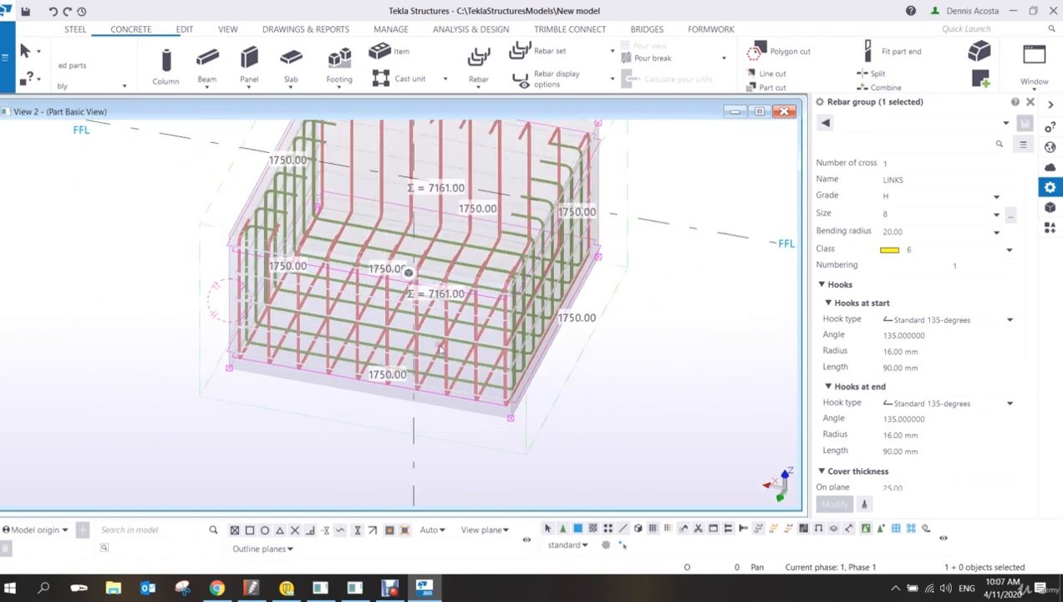
Step: Close the footing's part view and display the parts in the 3D view as transparent to reveal the reinforcement
click(620, 394)
scroll(520, 374, up, 2)
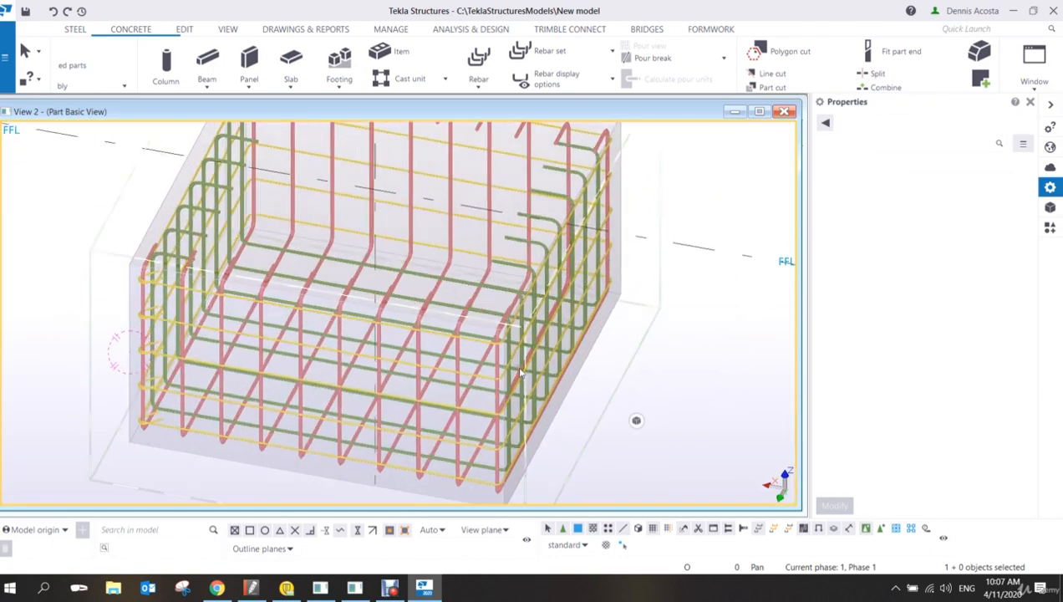
mouse_move(498, 385)
ctrl+middle_down()
mouse_move(474, 354)
mouse_move(481, 338)
mouse_move(463, 309)
mouse_move(416, 273)
ctrl+middle_up()
scroll(416, 273, down, 5)
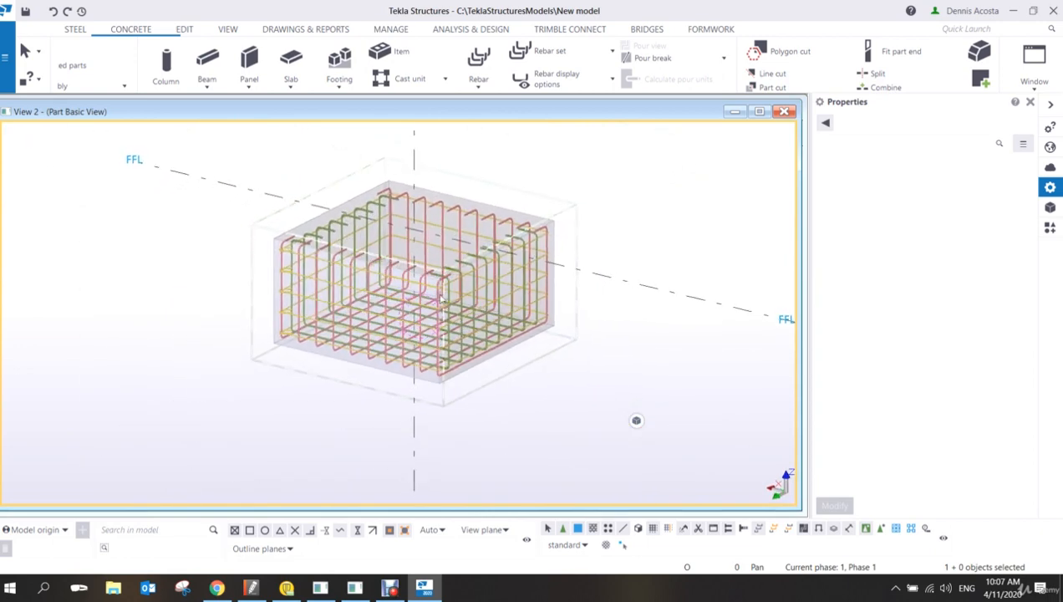
click(784, 115)
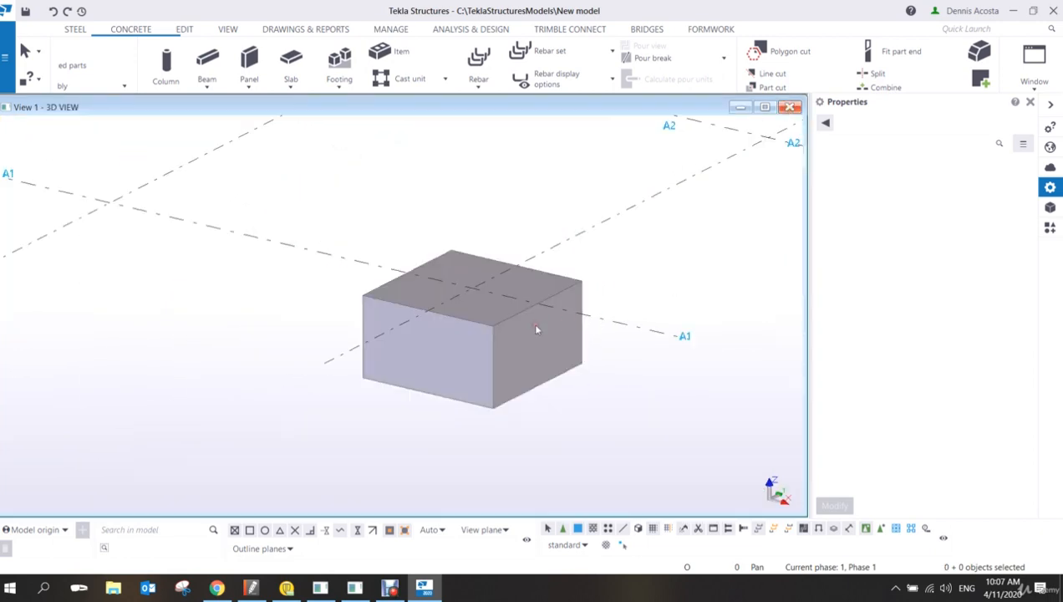
middle_drag(512, 335, 502, 359)
key(ctrl+2)
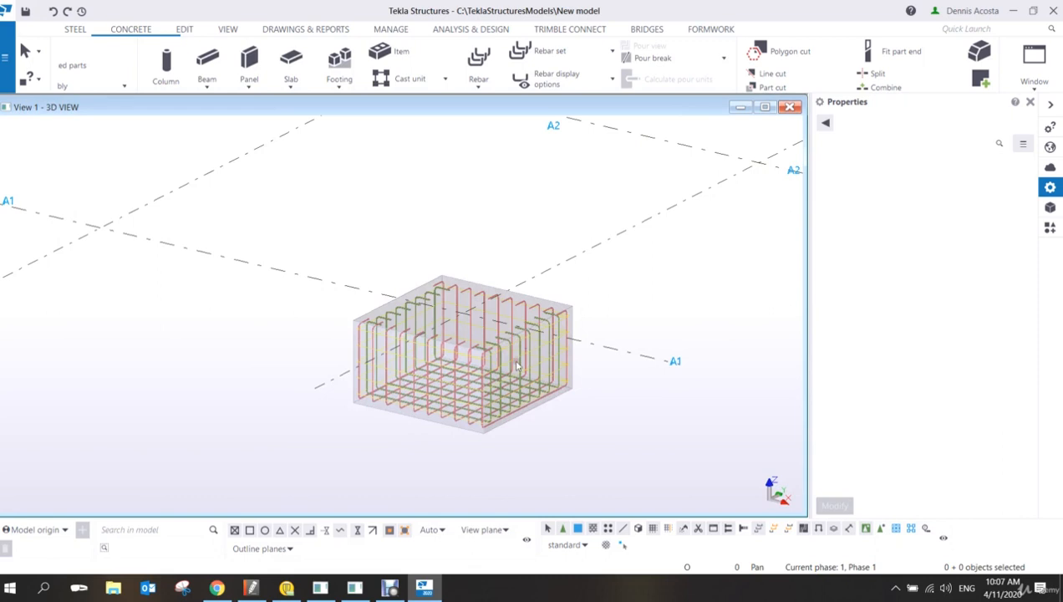
click(517, 365)
scroll(517, 368, up, 5)
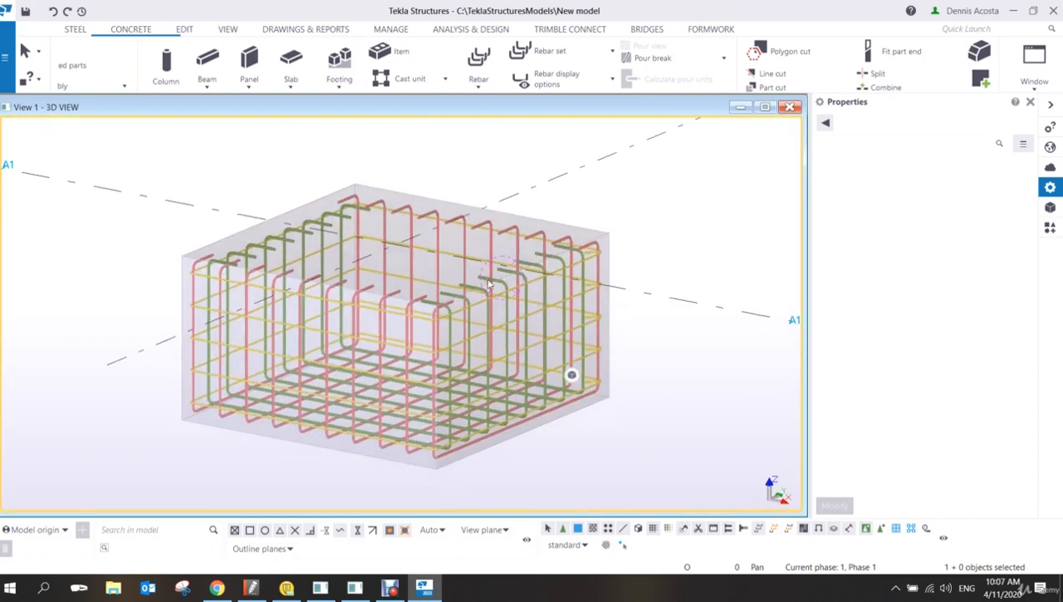
scroll(499, 286, down, 3)
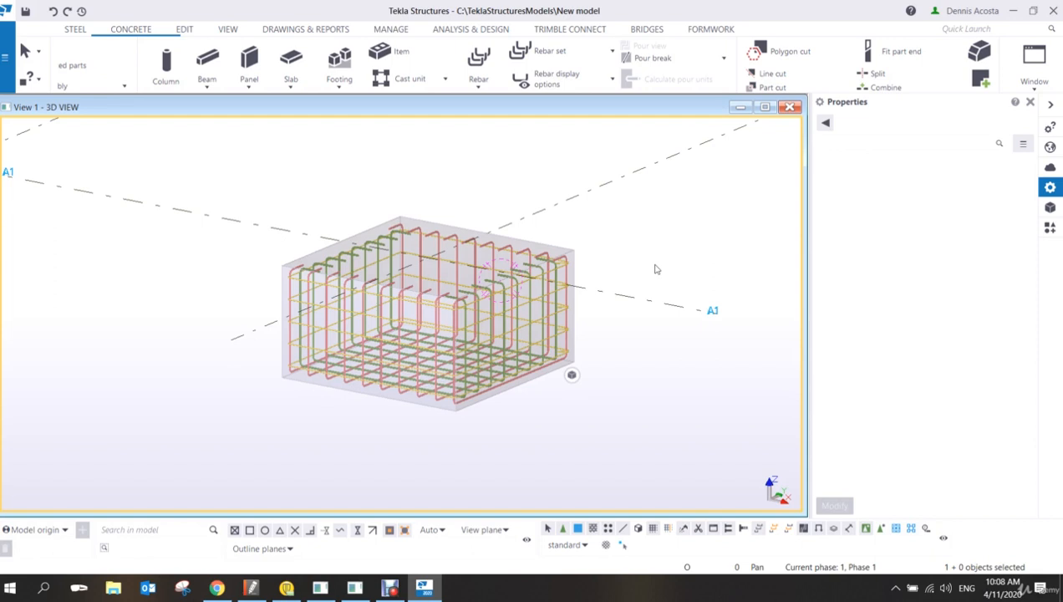
Step: Resize the reinforced pad footing to profile 2000*4000 with its bottom level at -5000 mm
click(572, 257)
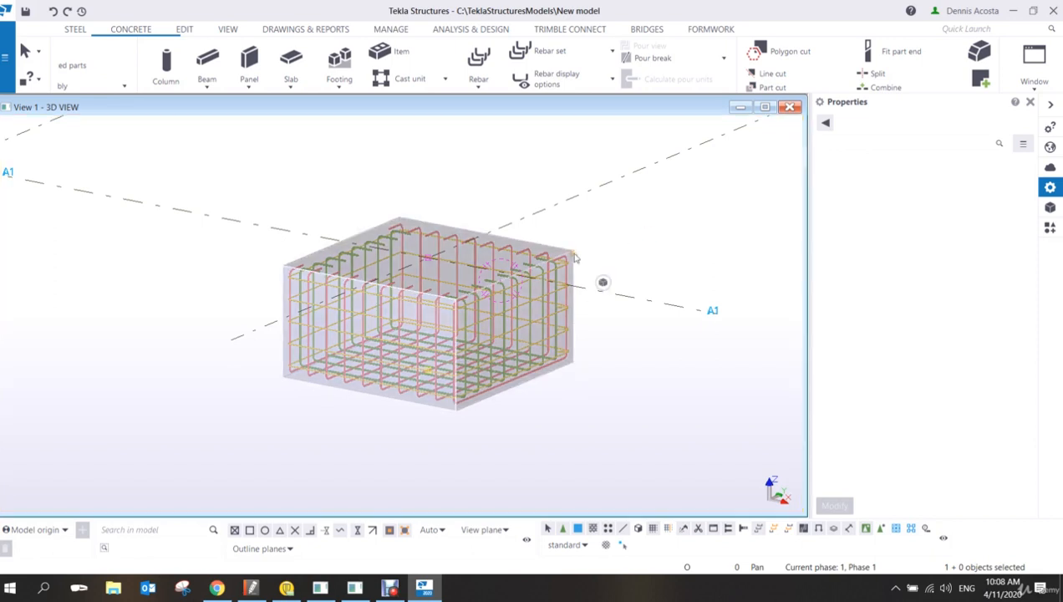
drag(948, 165, 759, 187)
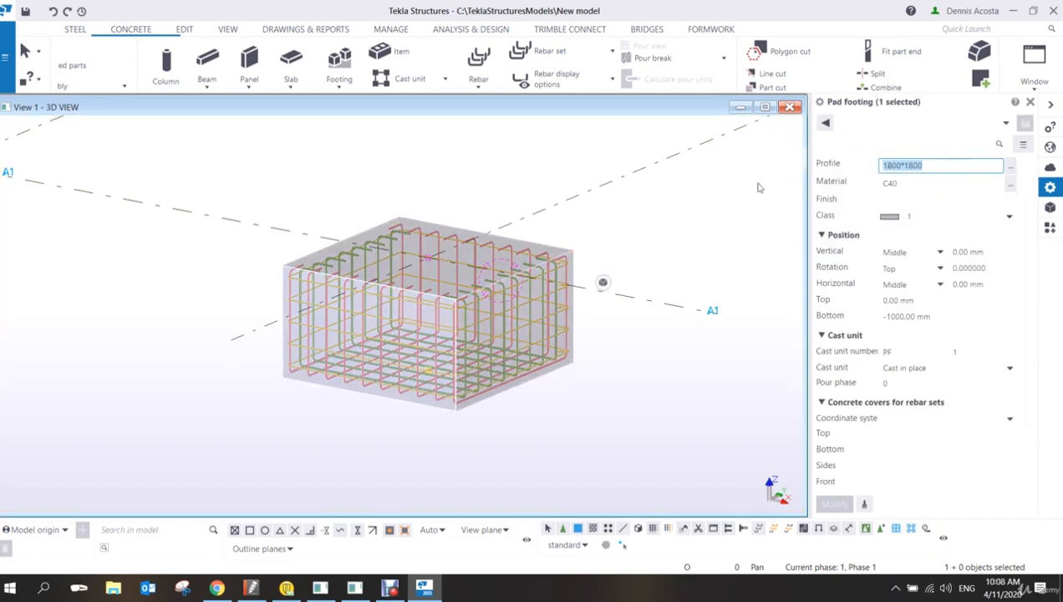
text(2000*)
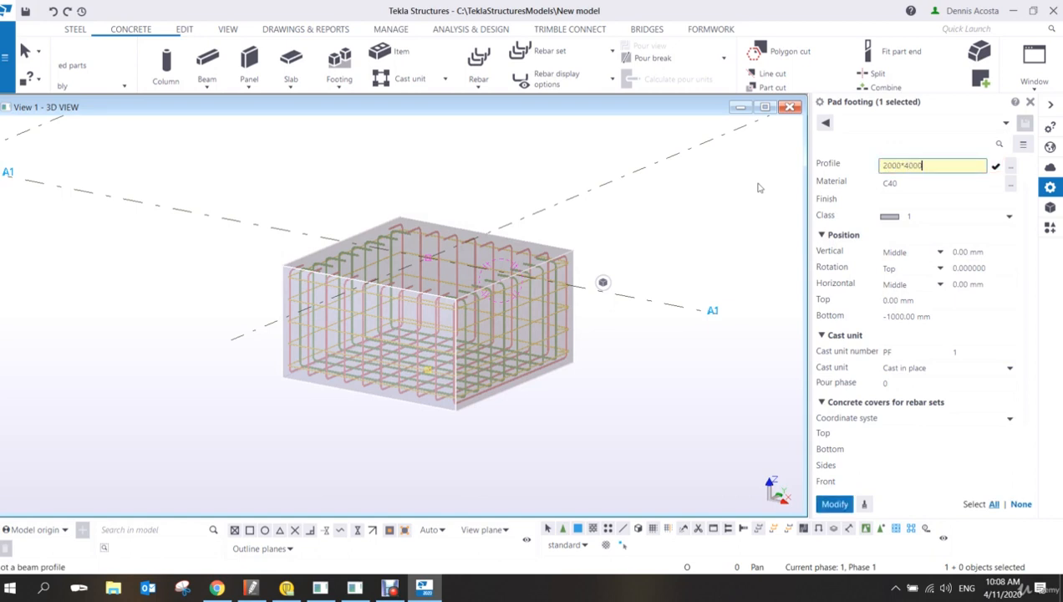
click(936, 318)
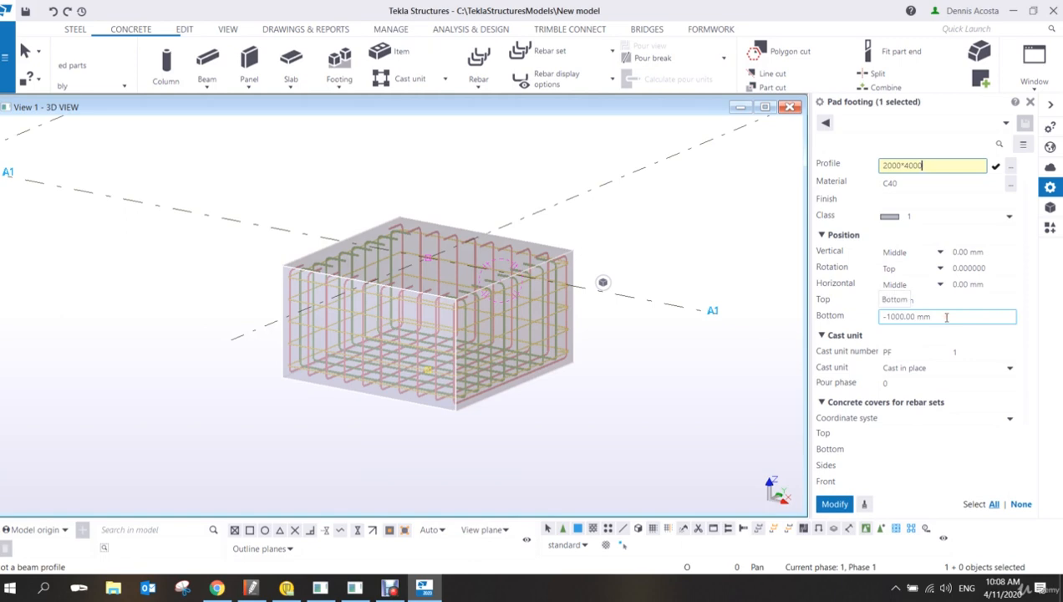
drag(946, 317, 859, 338)
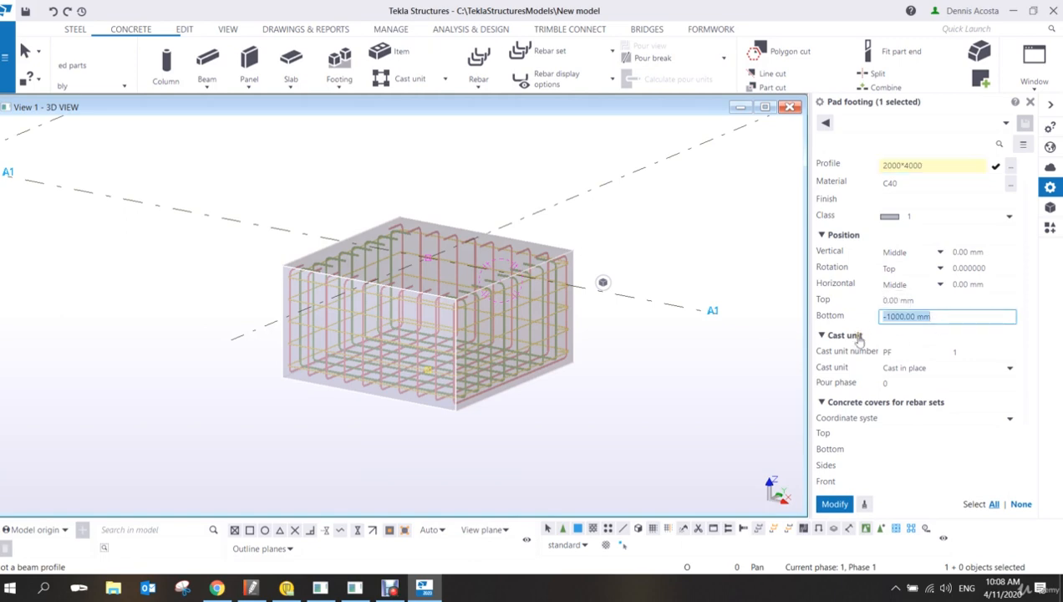
text(-5000)
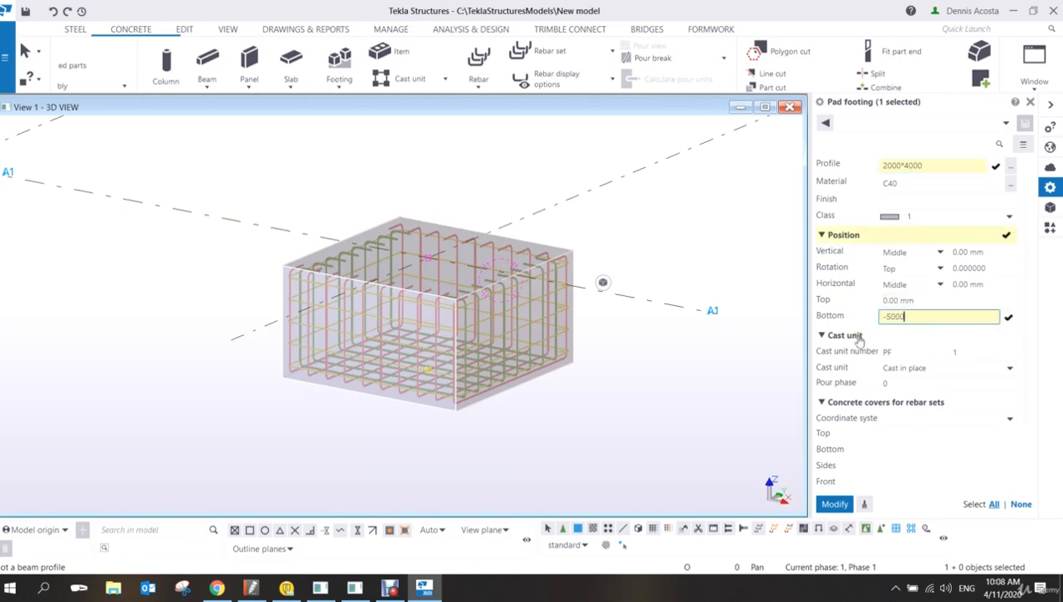
key(Return)
Step: Examine how the U-bars and links fill the resized footing, both up close and from across the model
scroll(457, 281, down, 3)
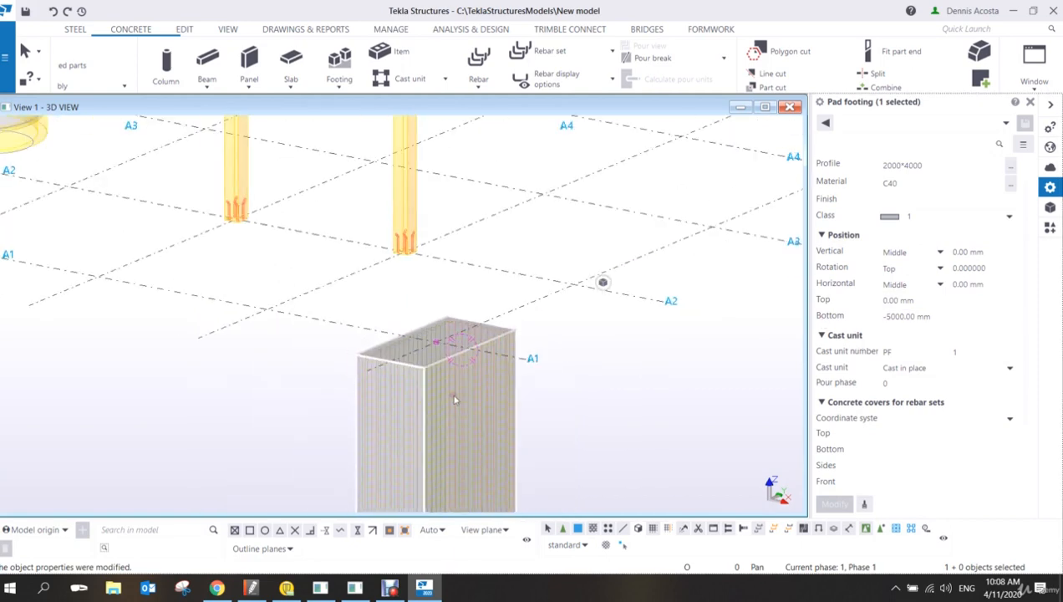
scroll(456, 280, up, 3)
scroll(456, 281, up, 2)
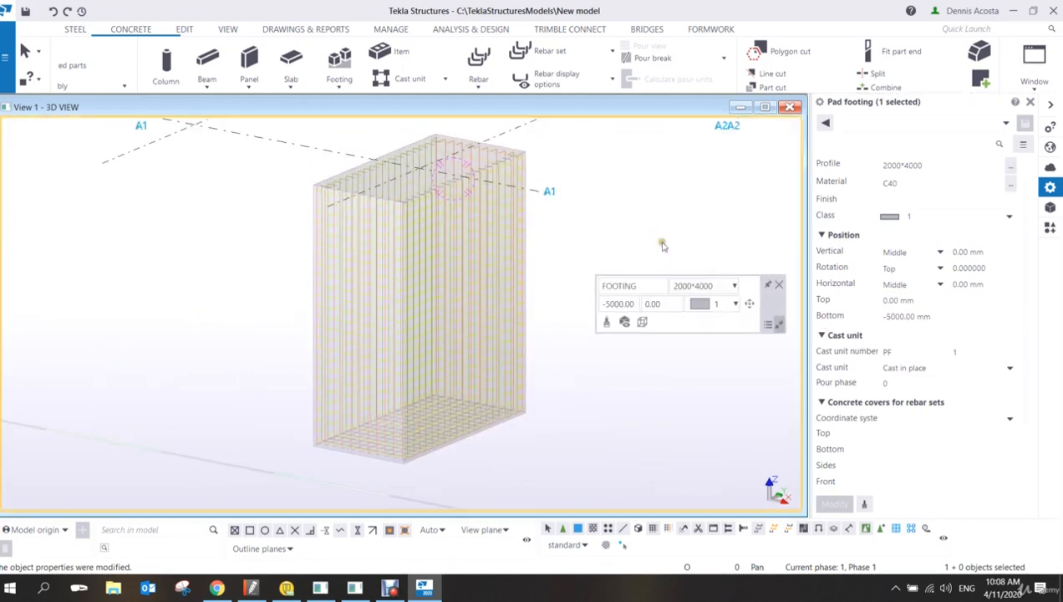
click(663, 245)
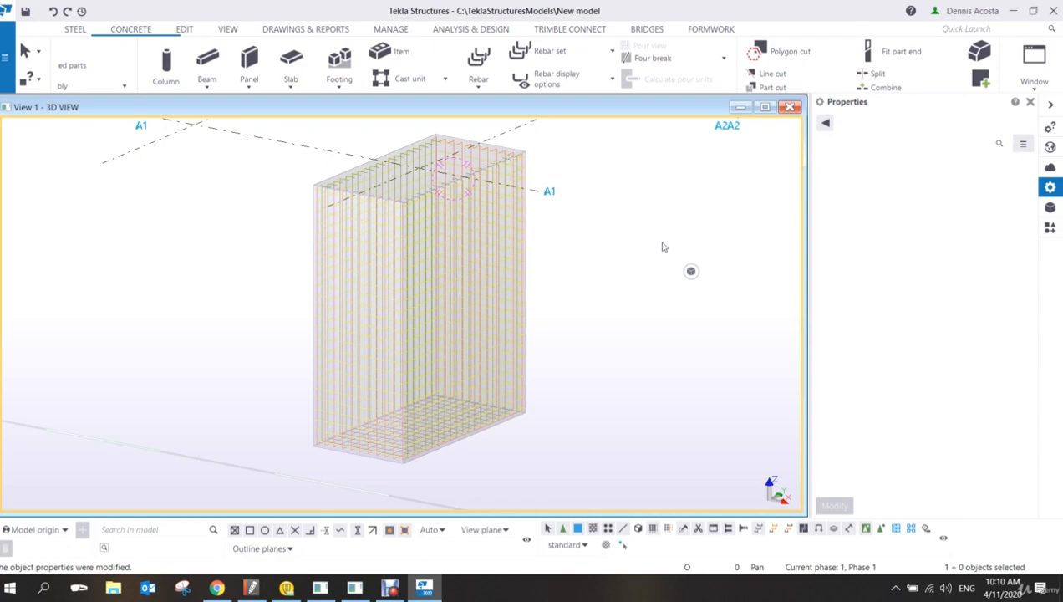
scroll(497, 276, up, 5)
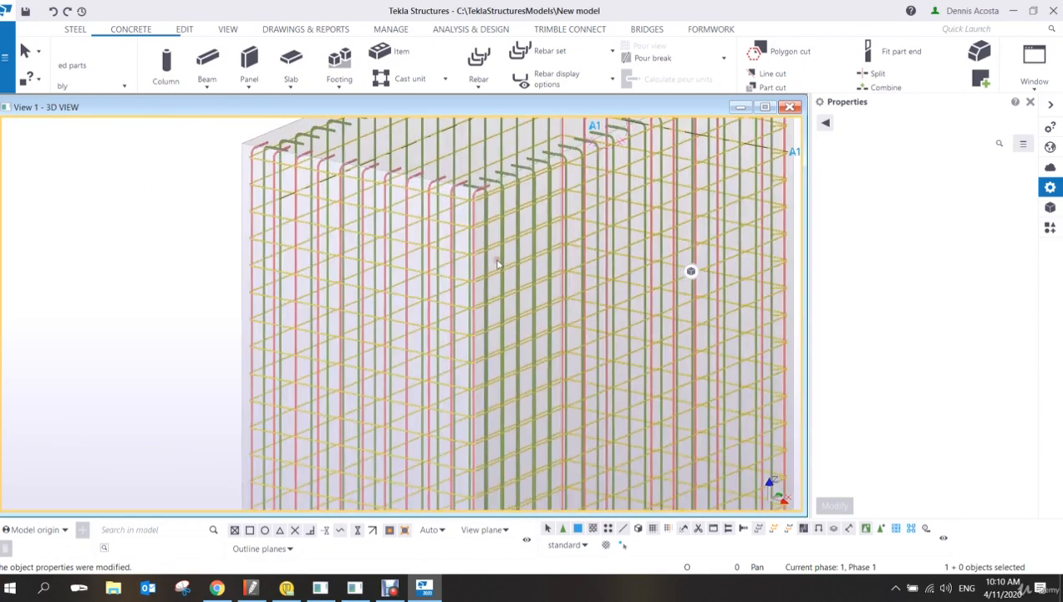
scroll(496, 261, down, 3)
scroll(489, 255, up, 6)
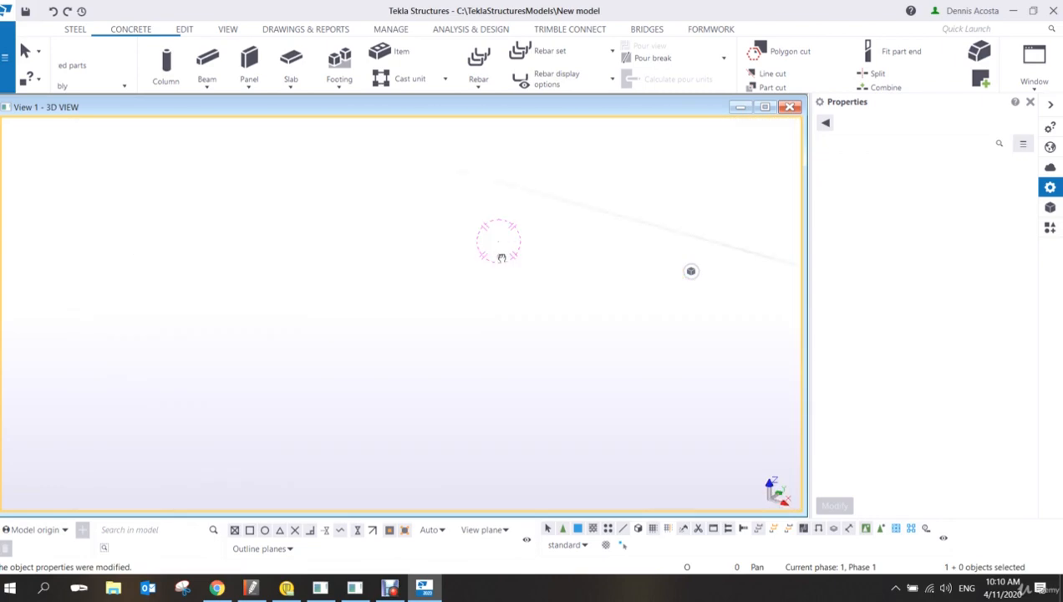
scroll(490, 255, down, 5)
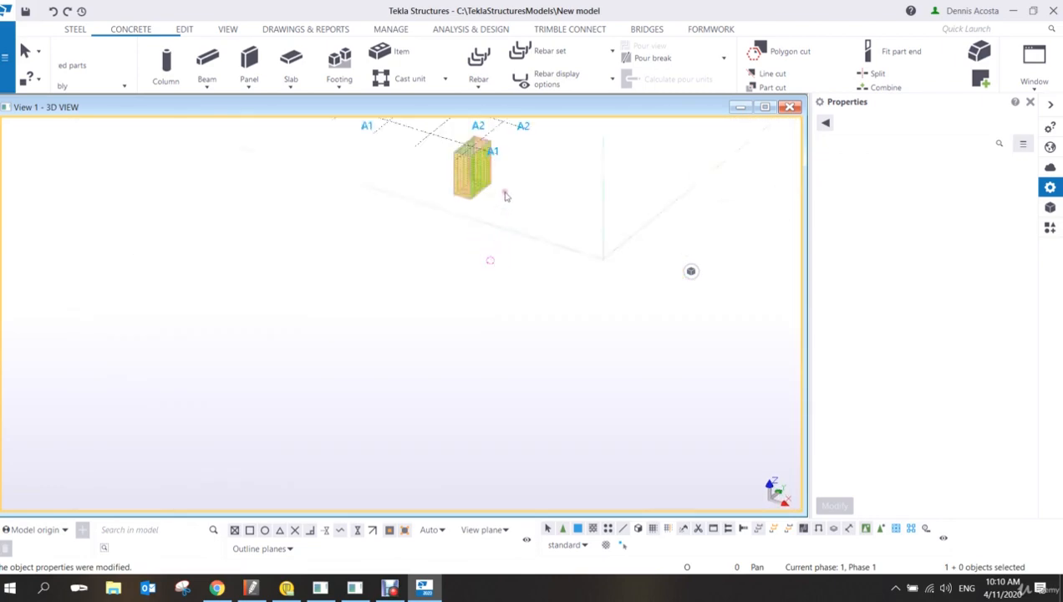
scroll(447, 215, up, 2)
scroll(493, 255, down, 4)
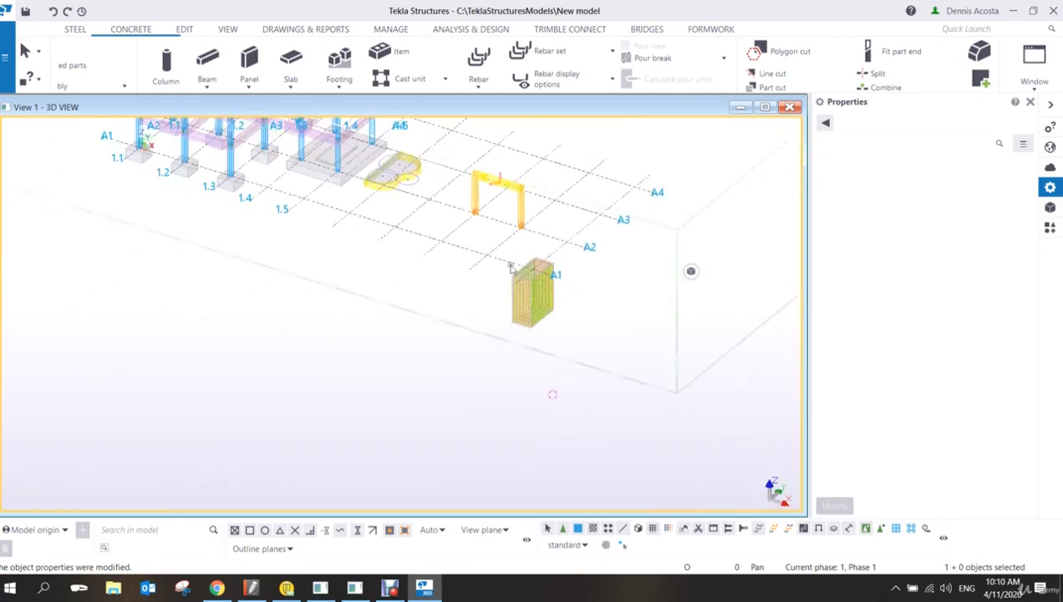
ctrl+middle_drag(495, 258, 554, 312)
scroll(569, 268, up, 3)
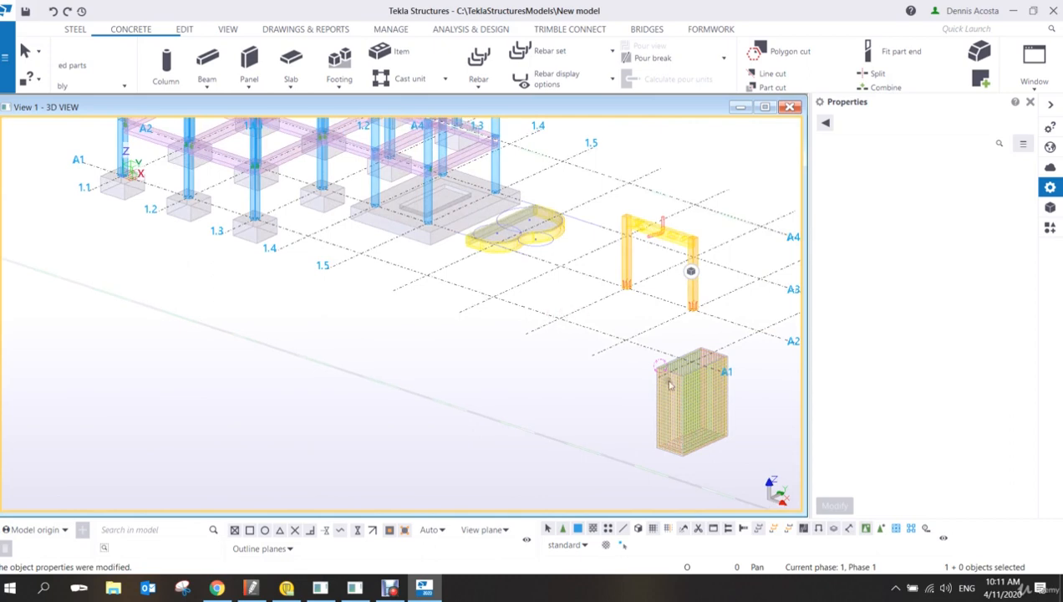
middle_drag(689, 395, 647, 376)
scroll(638, 354, up, 3)
scroll(636, 355, down, 3)
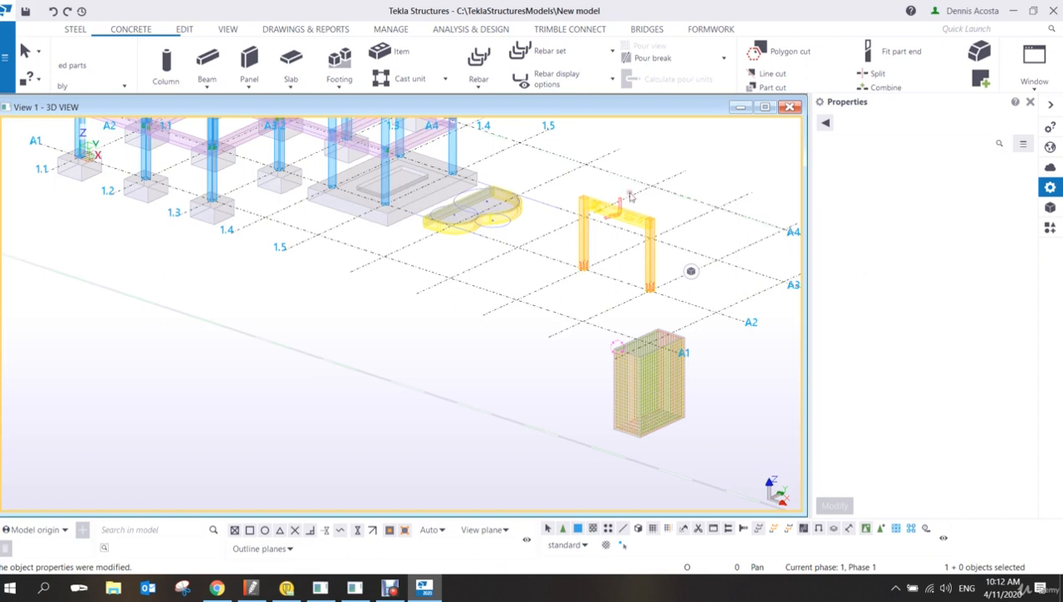
scroll(585, 339, up, 5)
middle_drag(567, 334, 518, 361)
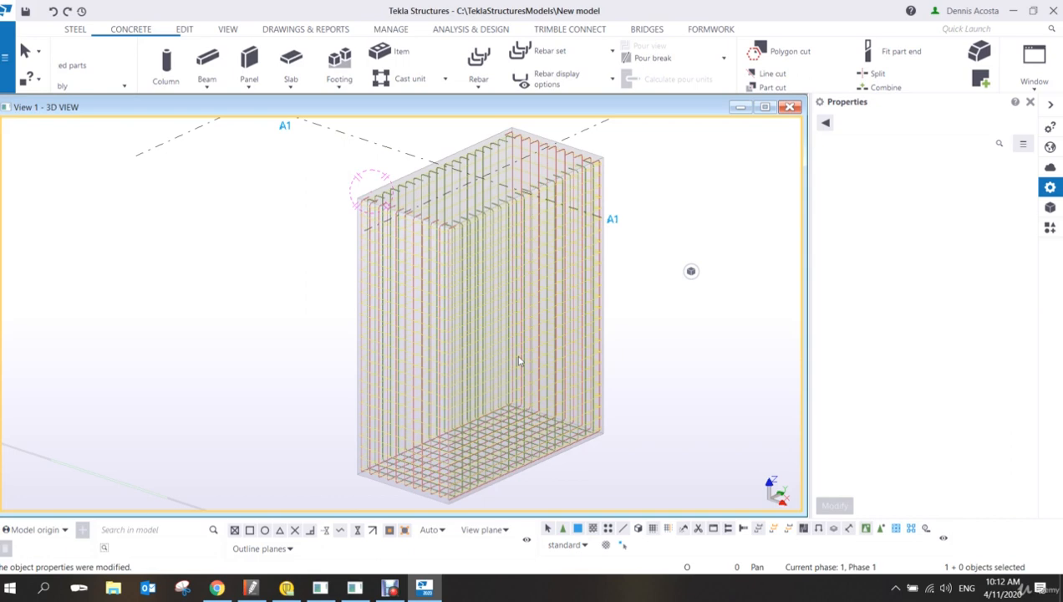
scroll(519, 361, down, 6)
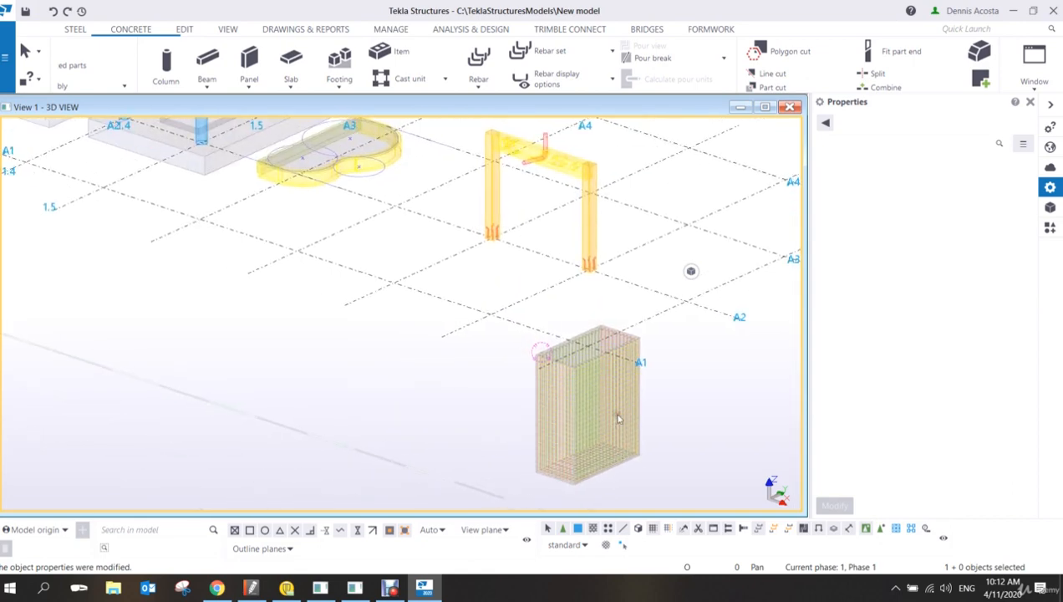
scroll(613, 419, down, 5)
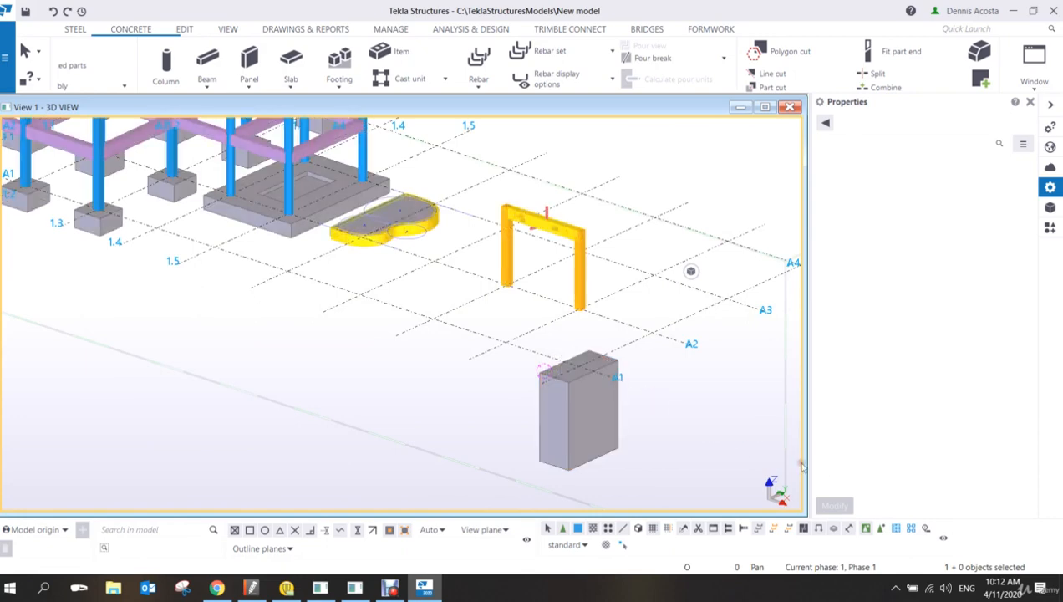
Step: Enable assembly selection and select the resized footing's whole cast unit
click(896, 530)
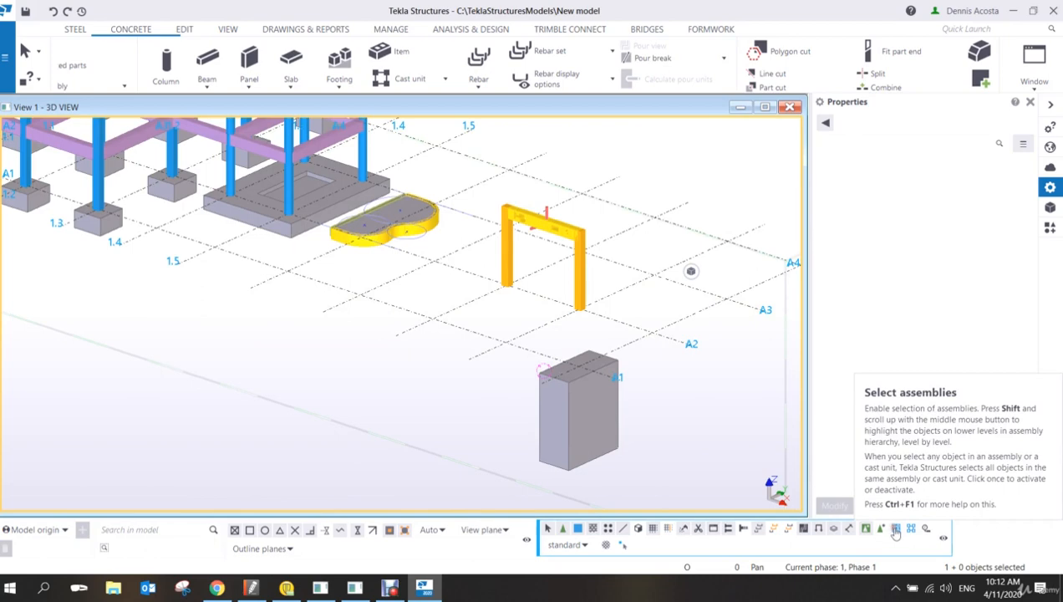
click(593, 402)
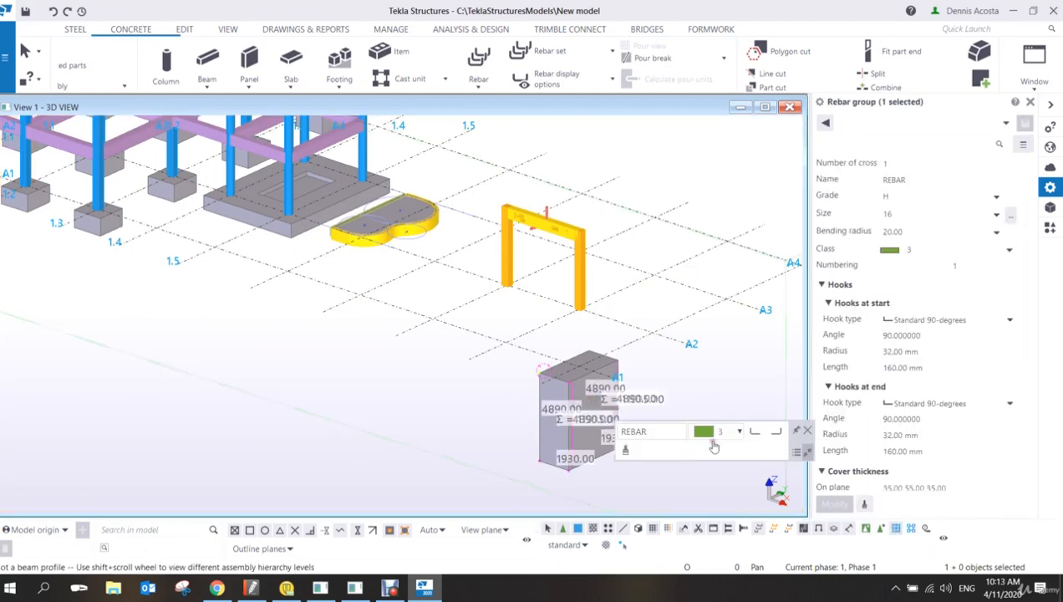
click(638, 420)
scroll(638, 420, up, 2)
scroll(577, 384, up, 2)
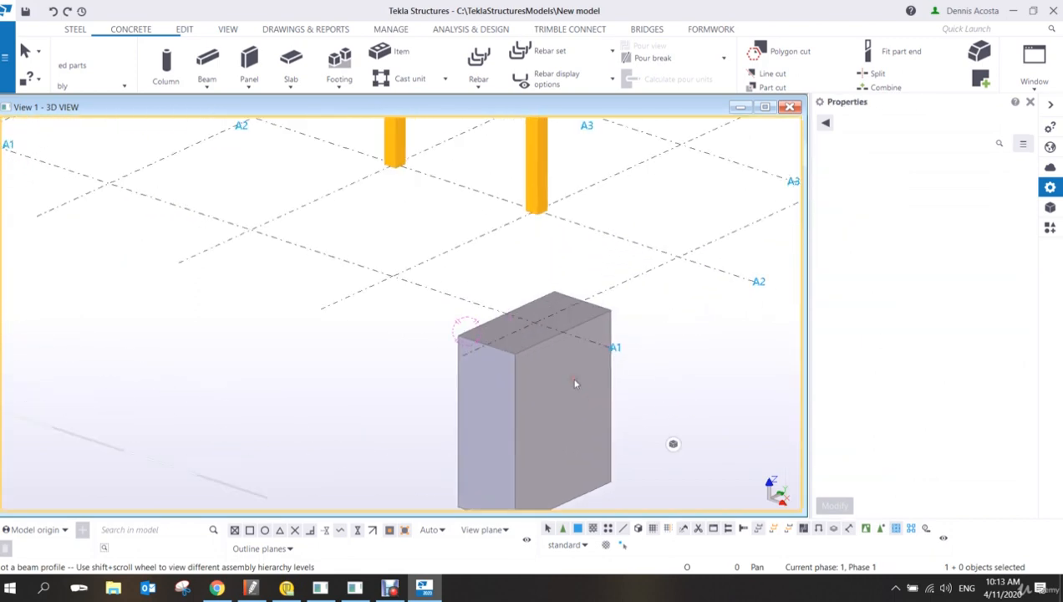
click(561, 381)
middle_drag(561, 381, 554, 299)
click(698, 339)
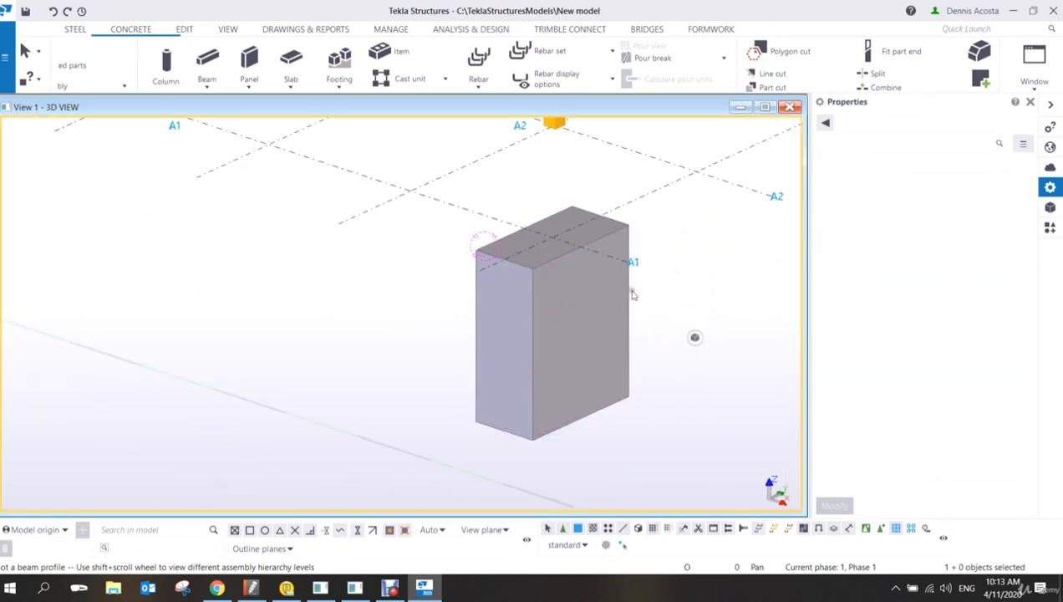
click(632, 293)
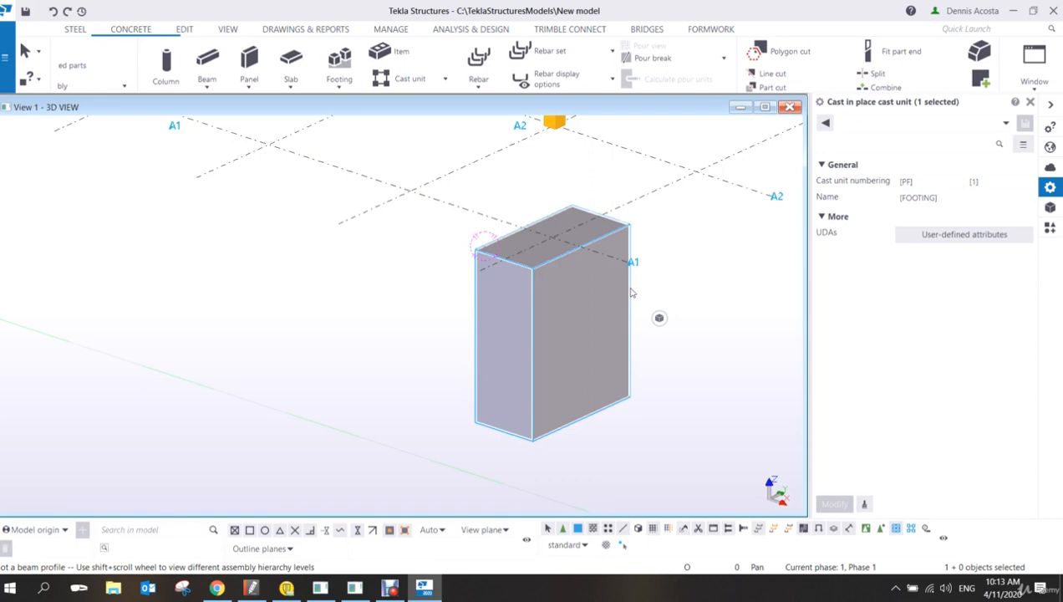
Step: Copy all content of the selected cast unit to another object, a pad footing beneath the blue columns along grid line A1
right_click(627, 289)
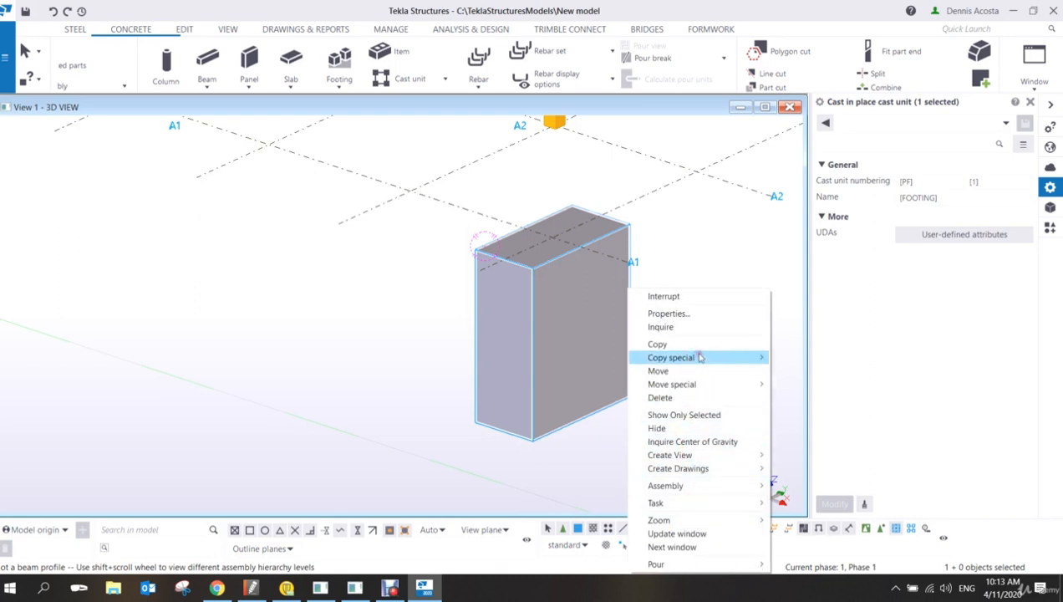
mouse_move(702, 360)
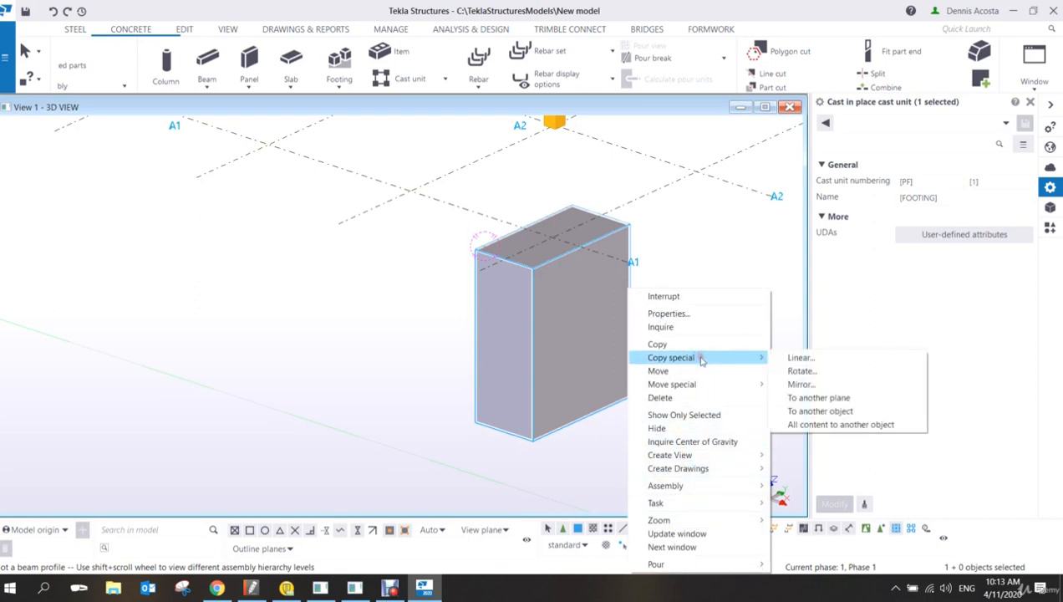
click(817, 430)
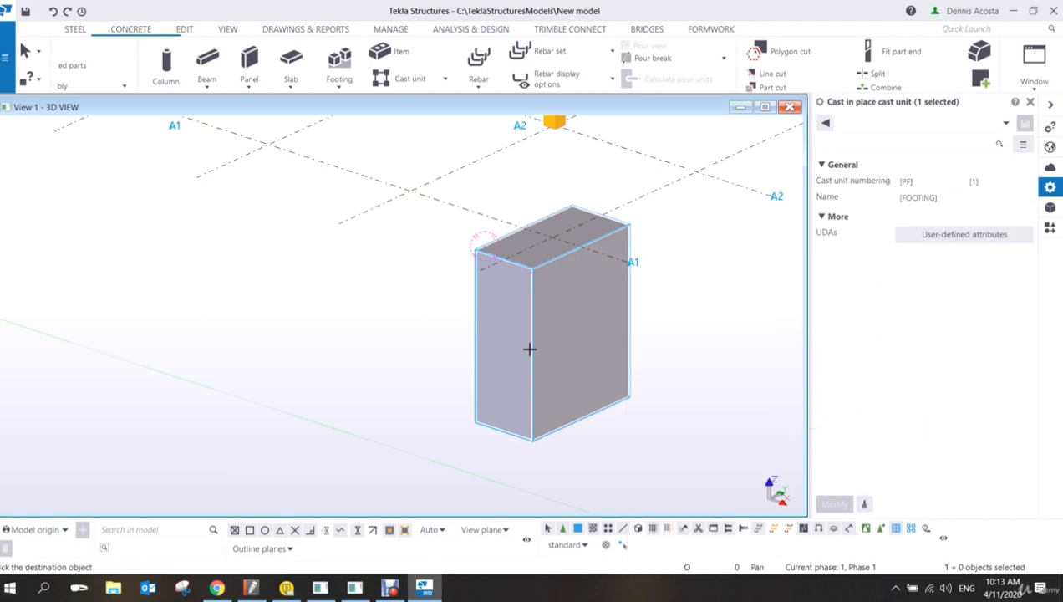
middle_drag(529, 348, 727, 473)
middle_drag(390, 199, 669, 359)
middle_drag(200, 243, 707, 360)
scroll(582, 361, up, 5)
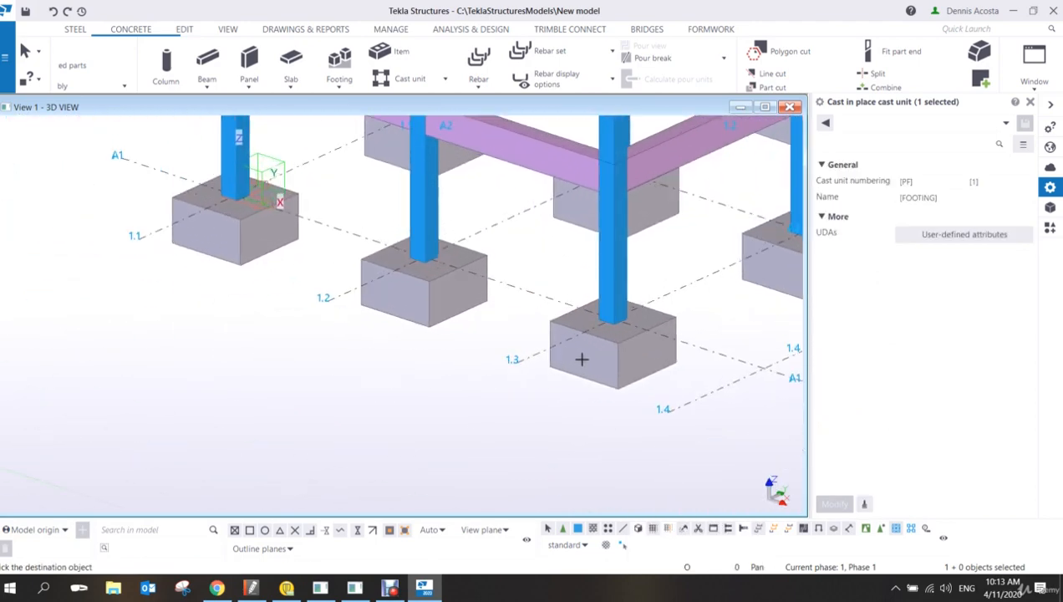
Step: Copy the reinforcement of the selected deep footing into the footings at grid intersections A1/1.3, A1/1.2 and A1/1.1
click(597, 375)
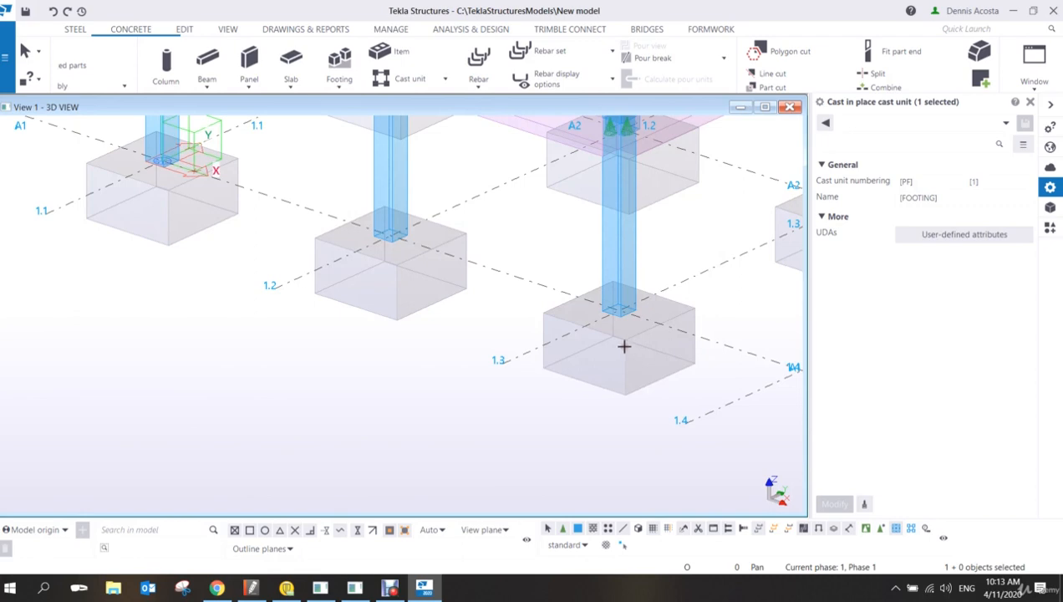
scroll(631, 358, down, 3)
middle_drag(648, 376, 352, 240)
scroll(351, 240, down, 2)
middle_drag(636, 341, 499, 269)
scroll(702, 312, up, 3)
scroll(698, 305, up, 3)
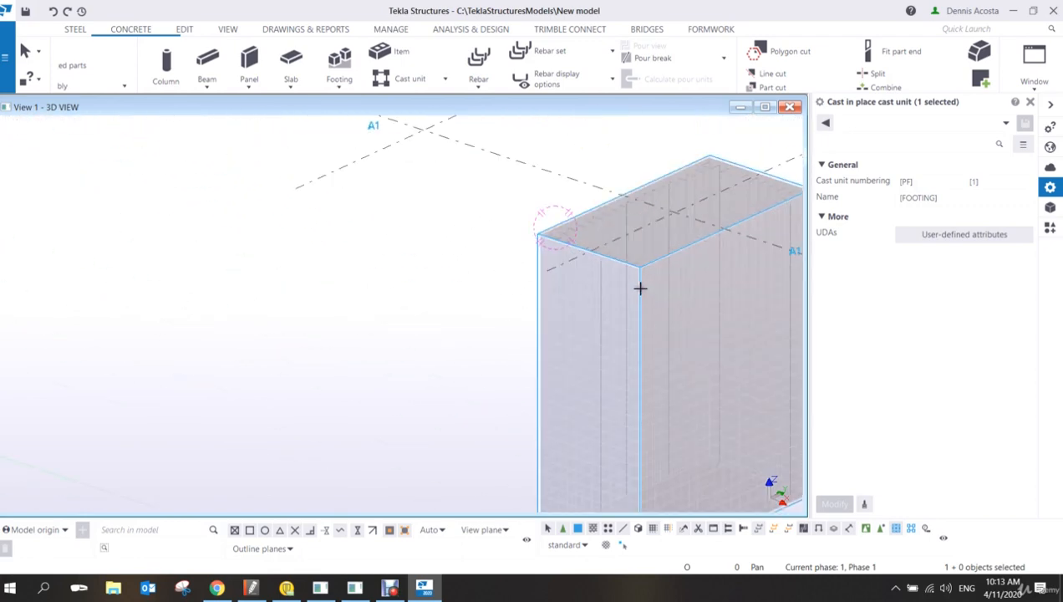
scroll(639, 287, down, 2)
scroll(641, 289, down, 3)
middle_drag(308, 179, 434, 287)
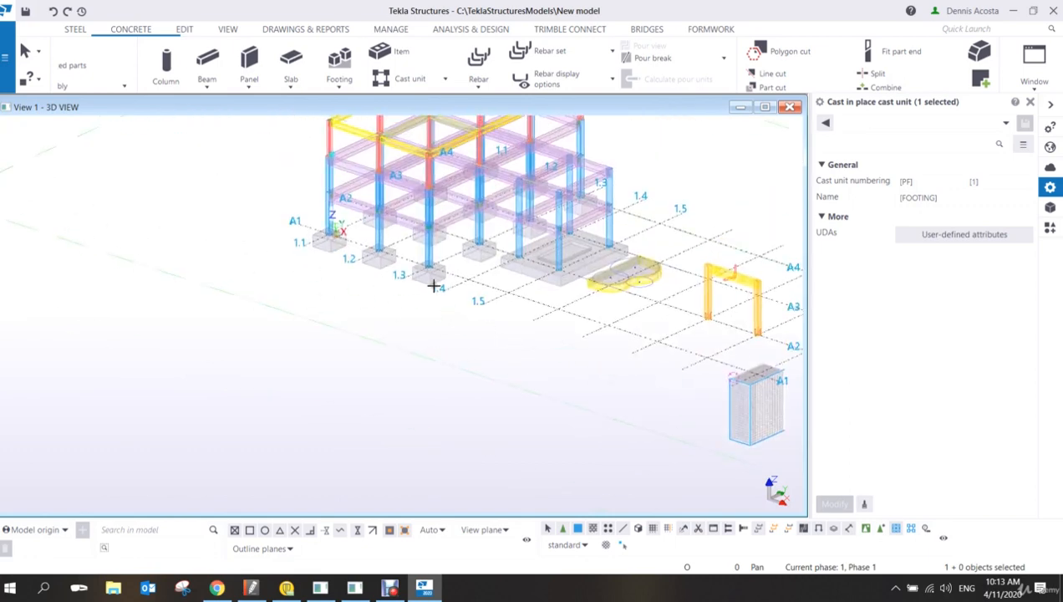
scroll(427, 277, up, 5)
middle_drag(369, 249, 540, 339)
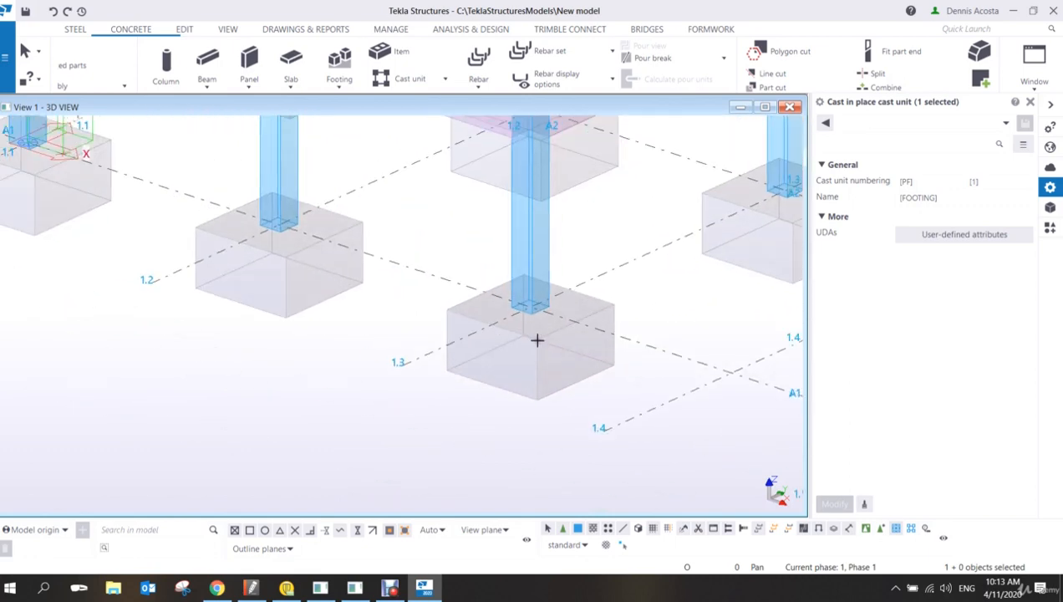
click(539, 339)
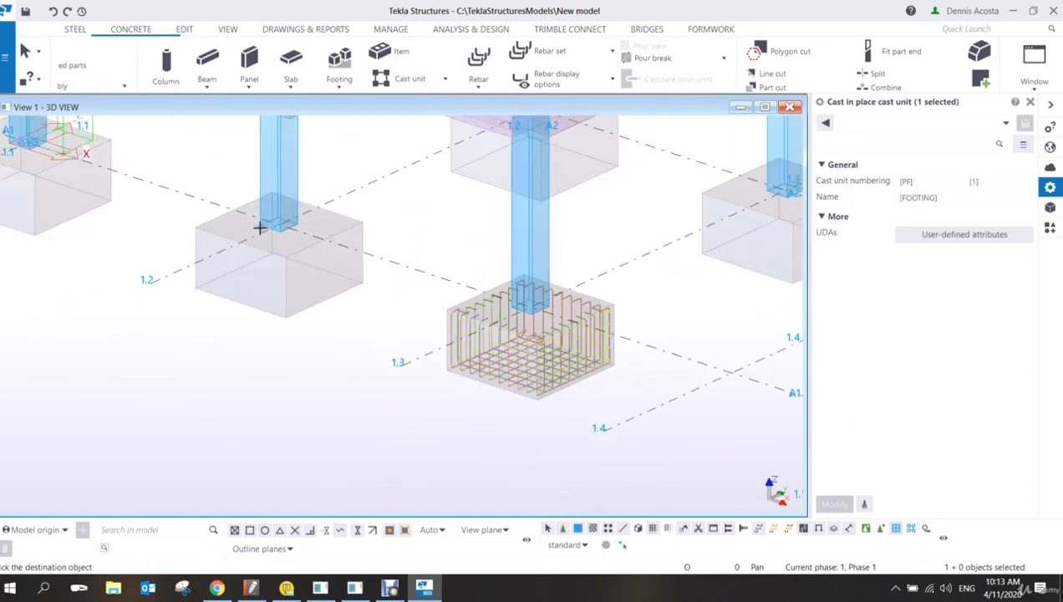
click(295, 274)
click(102, 149)
Step: End the copy command and undo the reinforcement copies in the three footings along grid line A1
scroll(230, 230, down, 4)
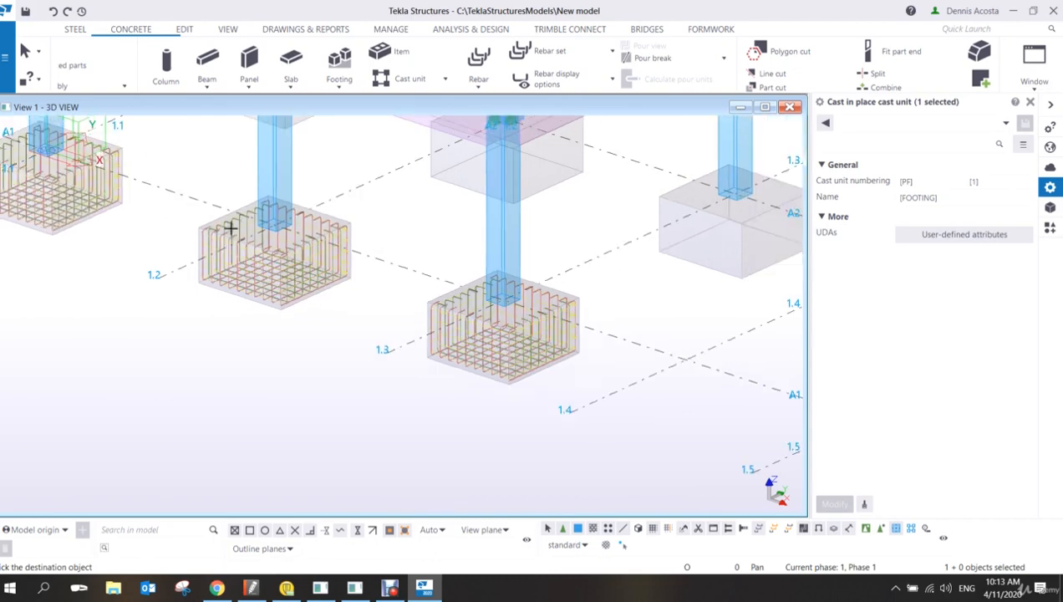
middle_drag(540, 313, 435, 280)
scroll(435, 280, down, 4)
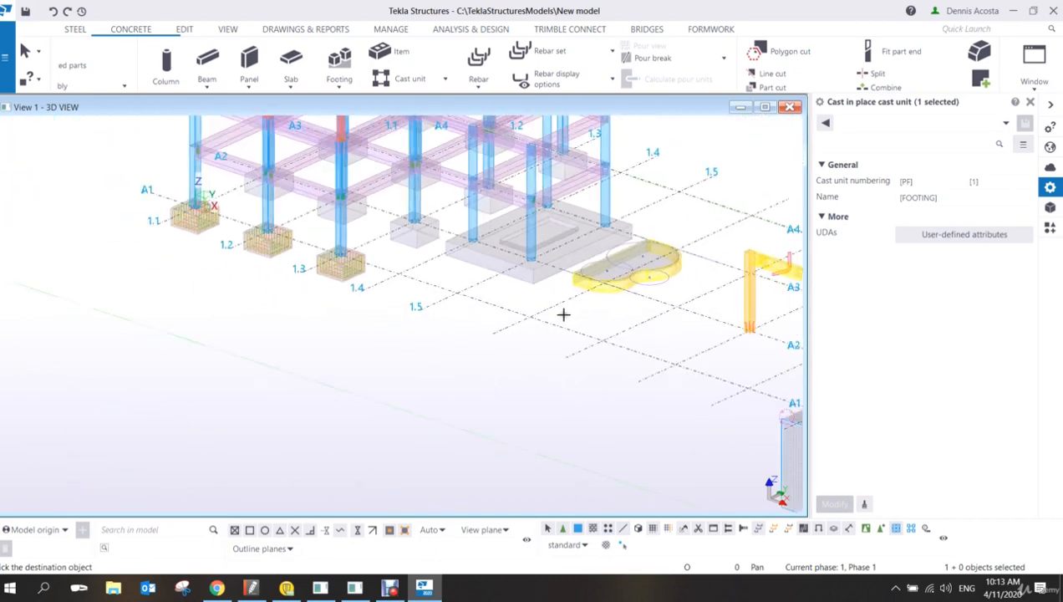
middle_drag(633, 322, 490, 284)
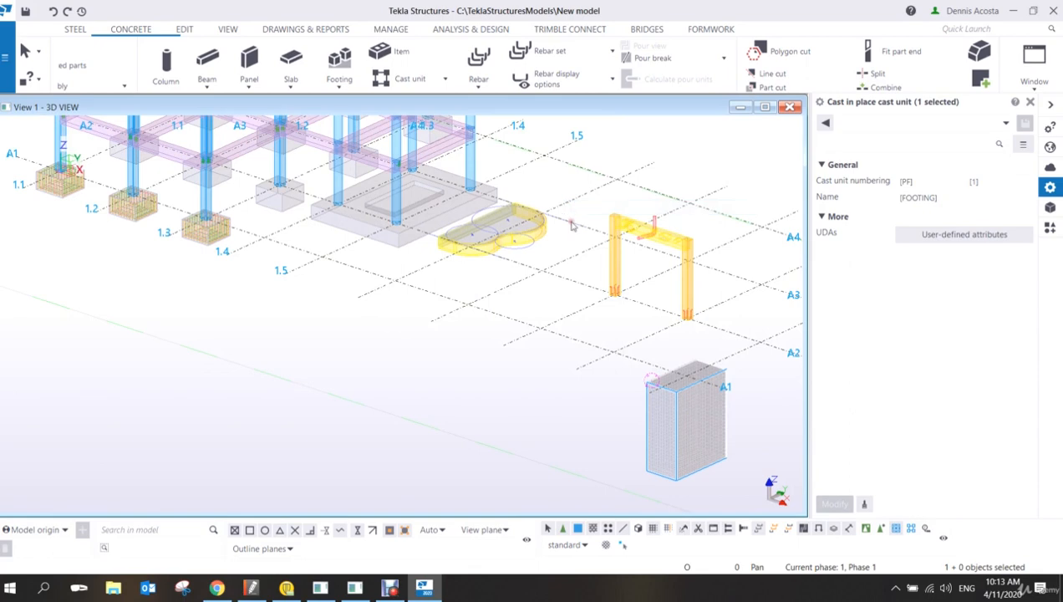
scroll(554, 314, up, 2)
middle_drag(213, 246, 587, 362)
scroll(483, 308, up, 5)
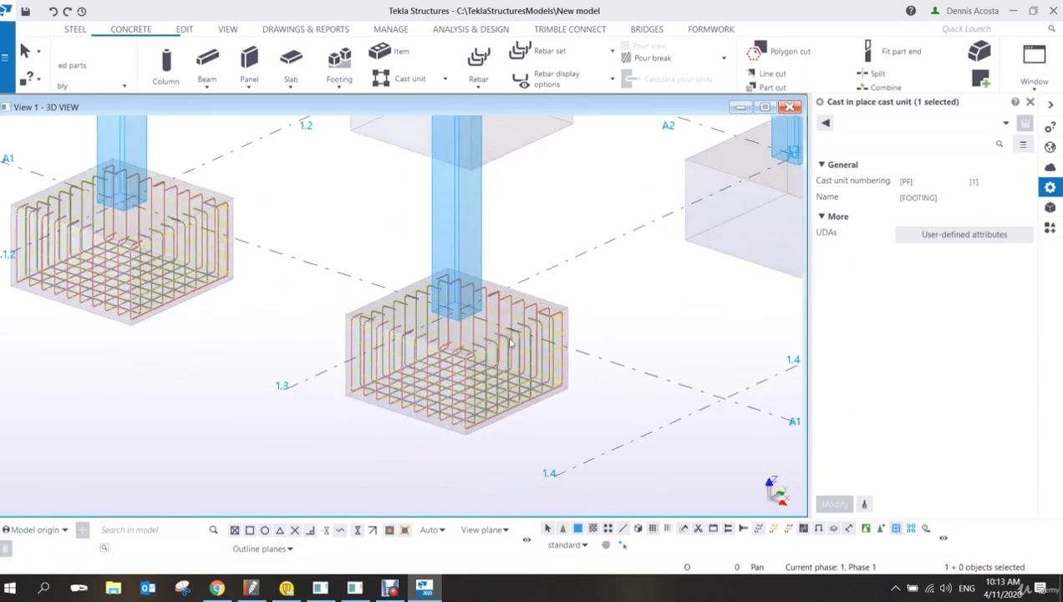
scroll(506, 345, down, 2)
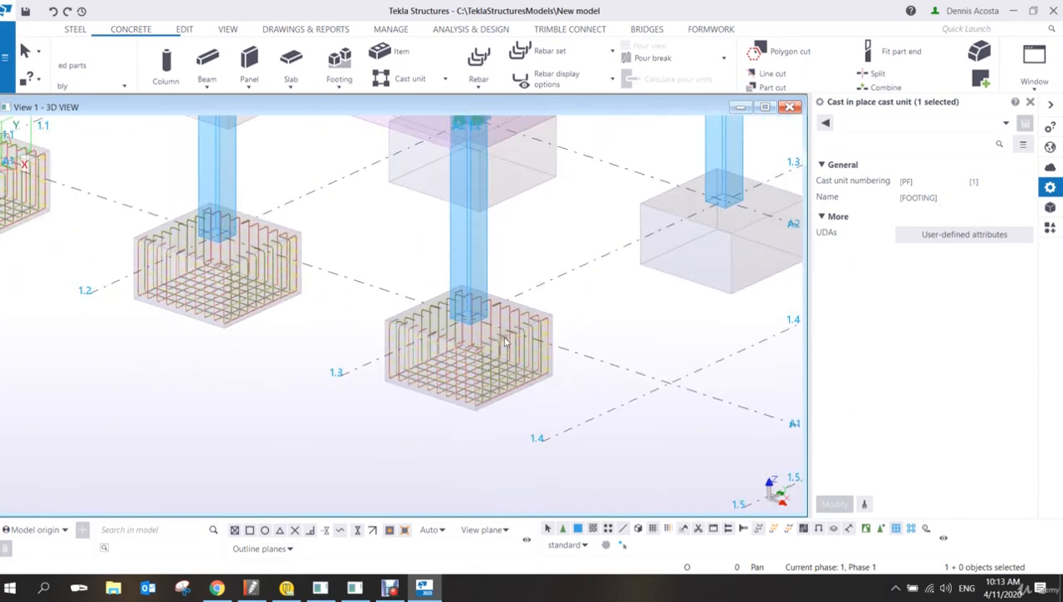
scroll(508, 344, down, 5)
middle_drag(510, 343, 494, 315)
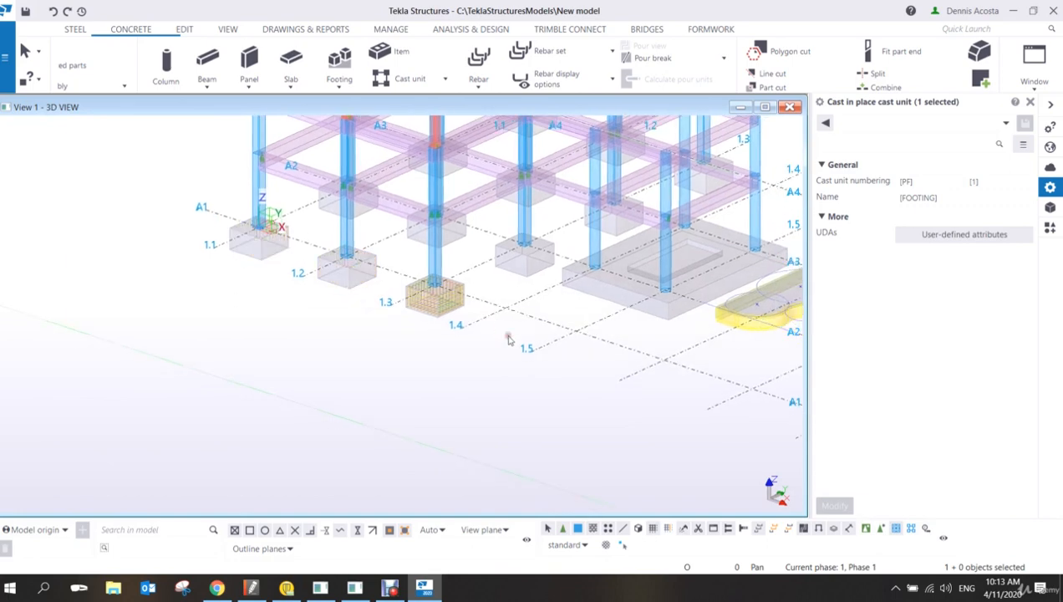
Step: Copy all content of the deep source footing to the footings at A1/1.3, A1/1.2 and A1/1.1, ending the command
middle_drag(579, 359, 349, 214)
middle_drag(643, 371, 216, 238)
click(503, 205)
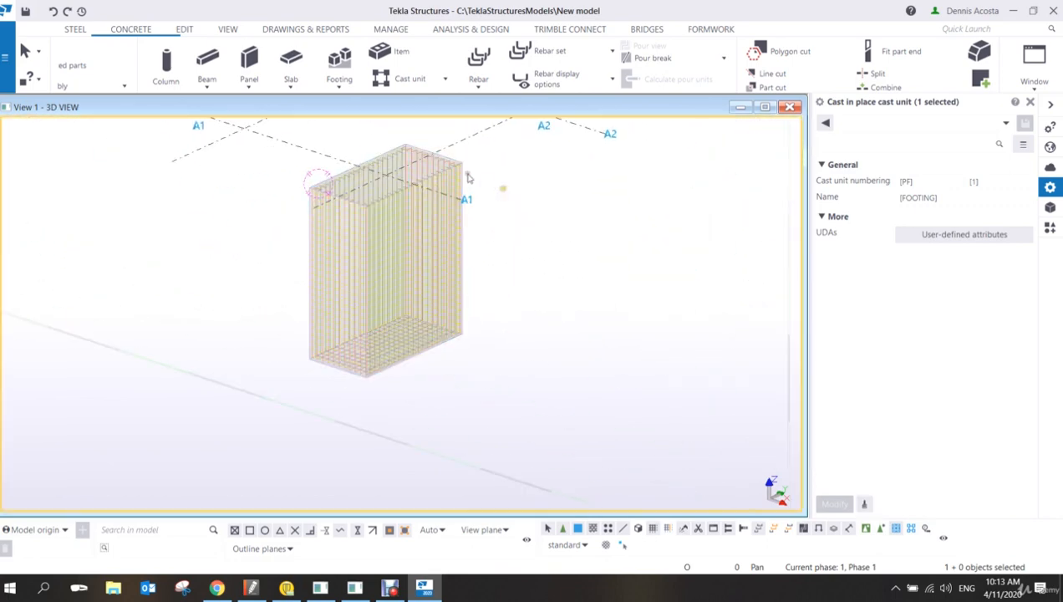
scroll(466, 163, up, 3)
scroll(467, 163, up, 3)
click(467, 155)
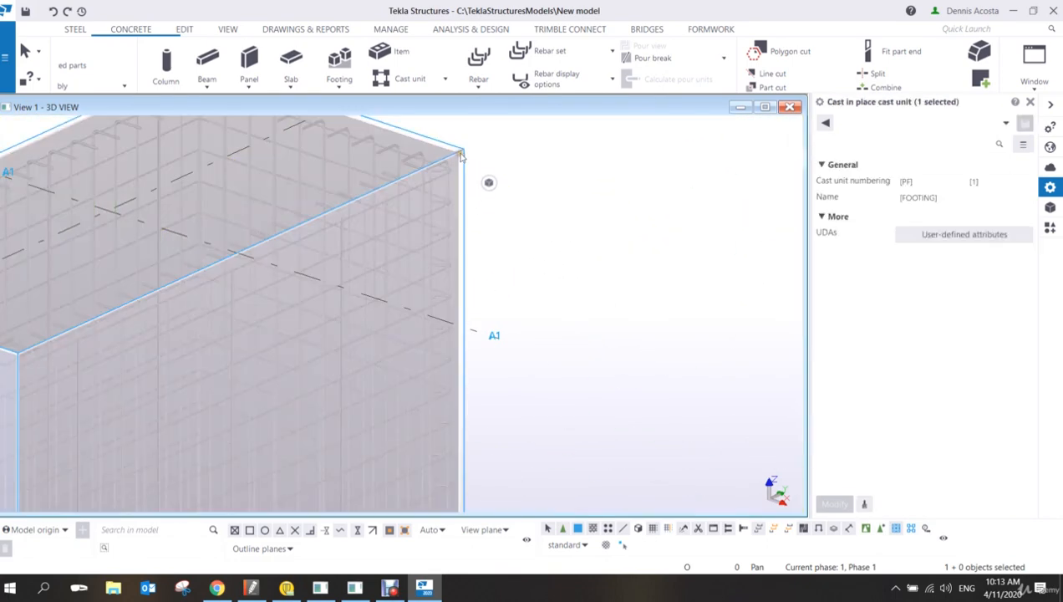
right_click(464, 158)
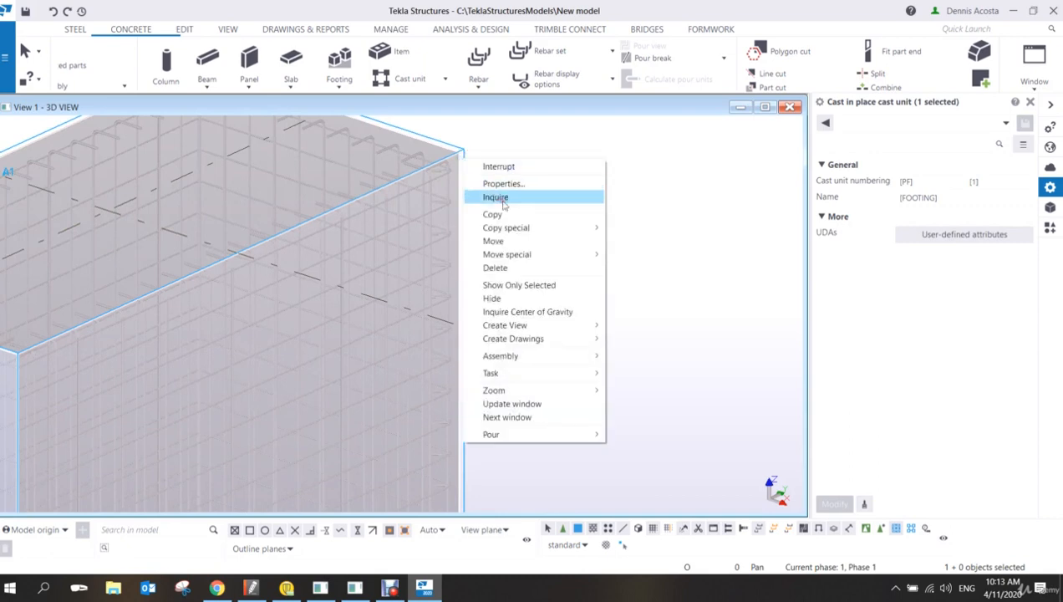
mouse_move(519, 227)
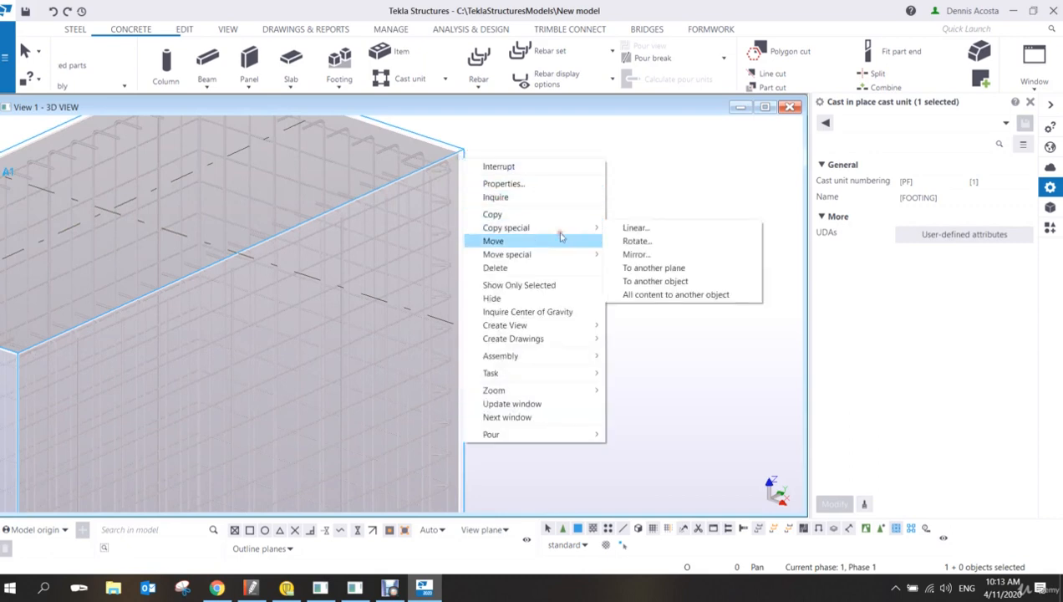
click(637, 297)
scroll(625, 299, down, 10)
middle_drag(402, 268, 630, 371)
middle_drag(373, 267, 631, 380)
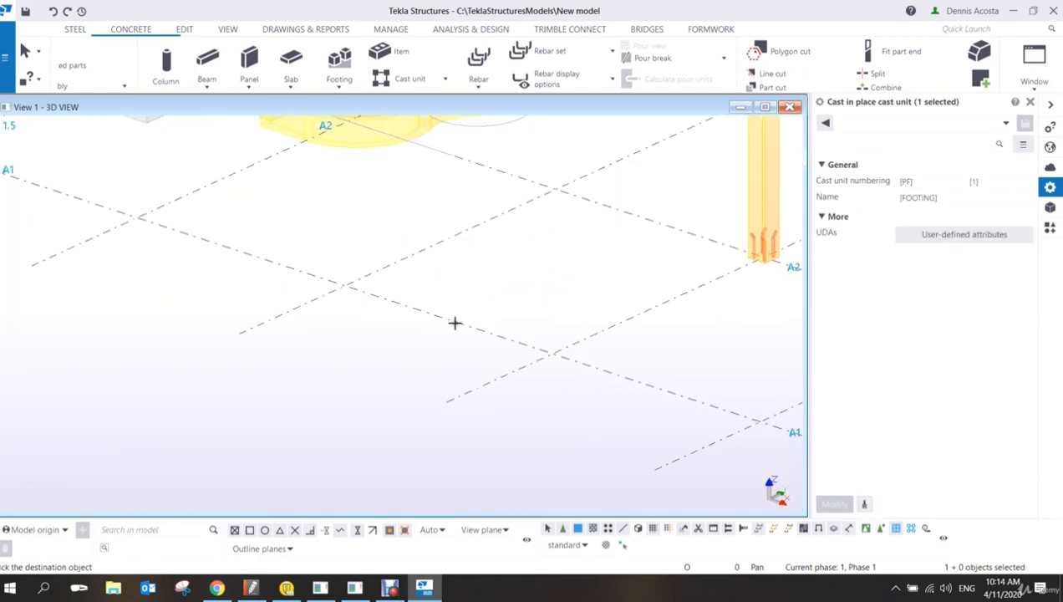
middle_drag(254, 253, 652, 364)
middle_drag(274, 212, 618, 339)
middle_drag(331, 301, 477, 290)
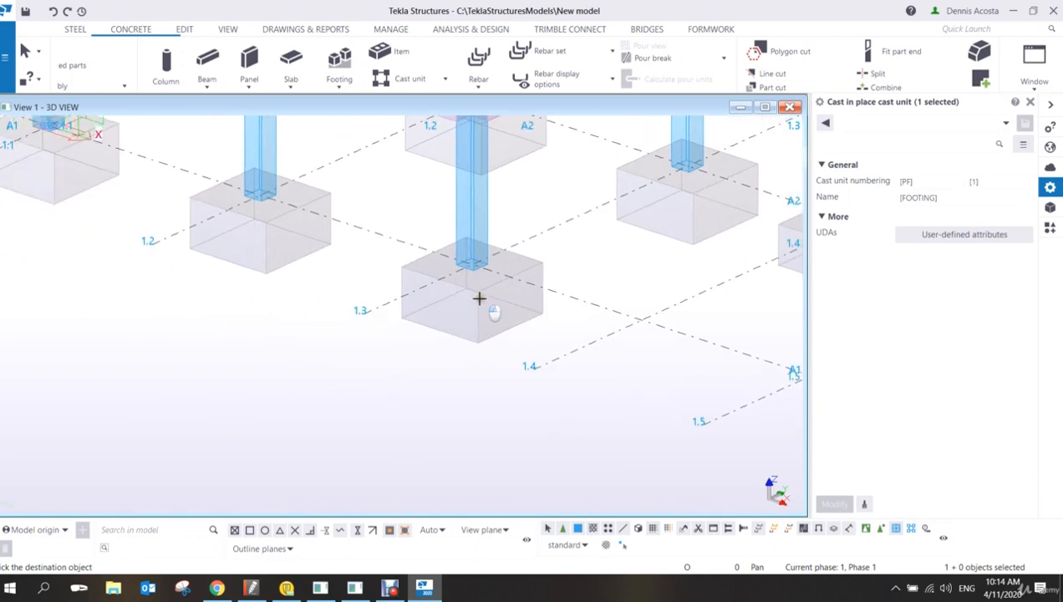
click(479, 300)
click(322, 201)
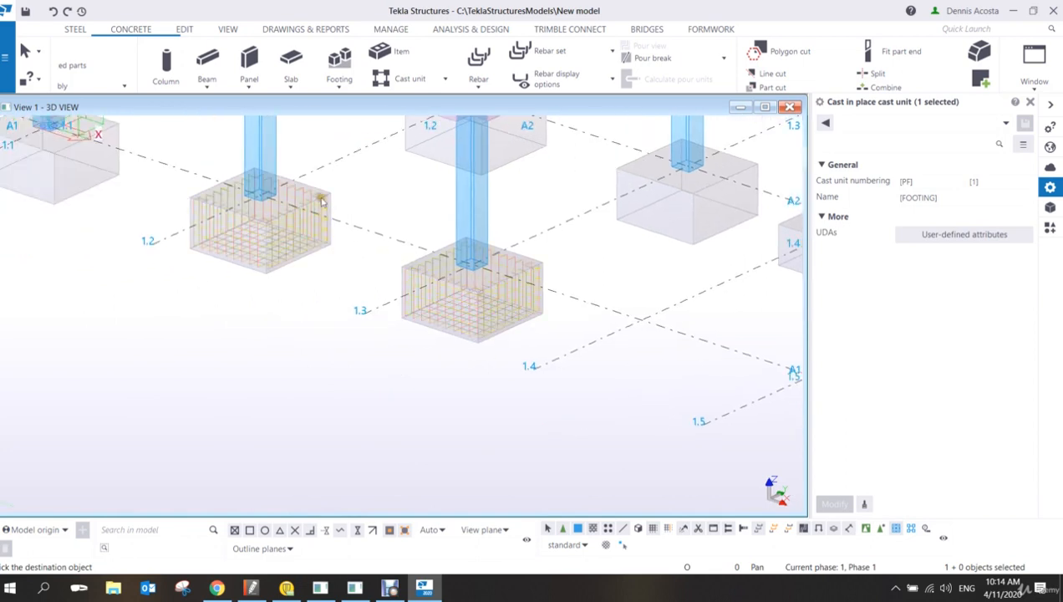
click(120, 135)
right_click(149, 142)
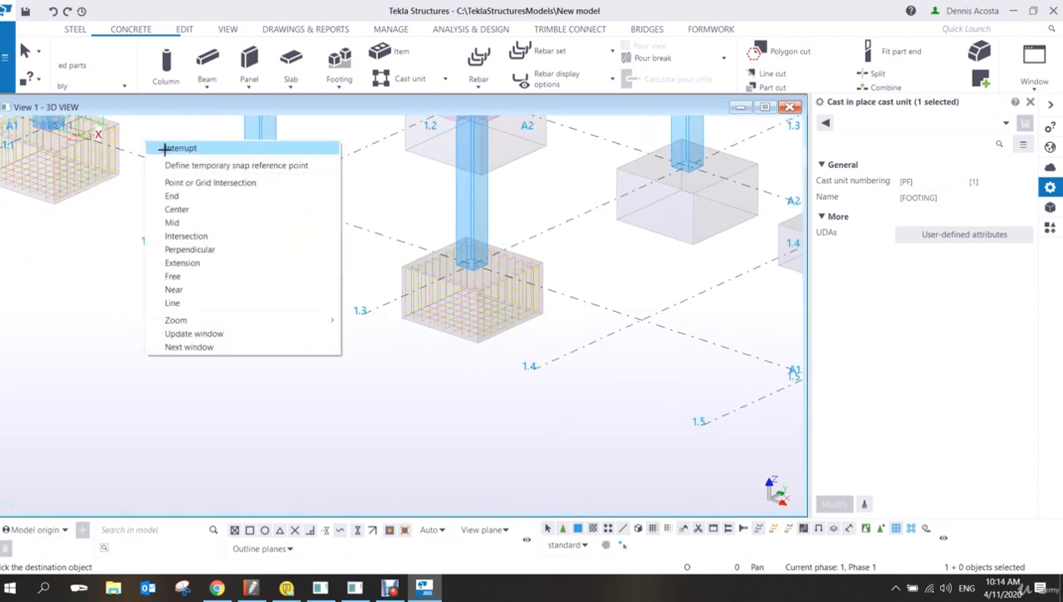
click(157, 148)
Step: Examine the link and bar groups copied into the footing at A1/1.3, checking their dimensions and rebar properties
scroll(332, 288, down, 4)
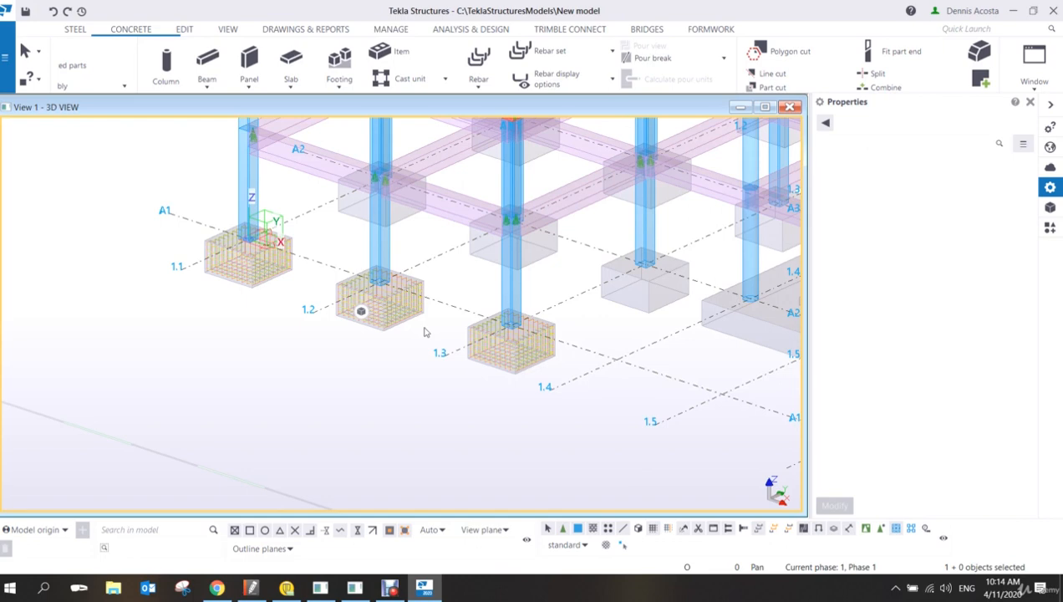
scroll(424, 332, up, 6)
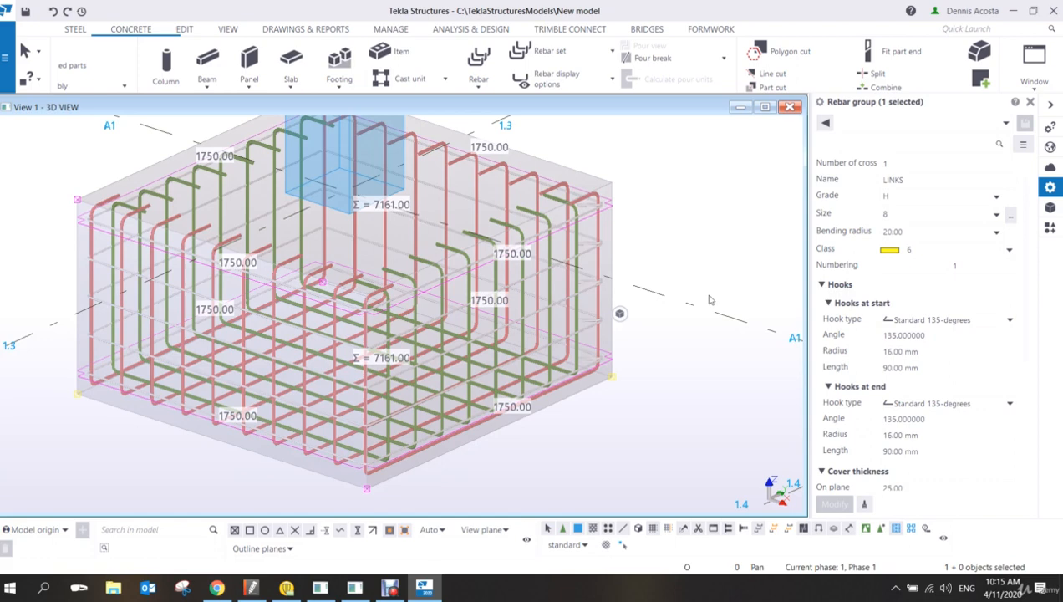
click(598, 210)
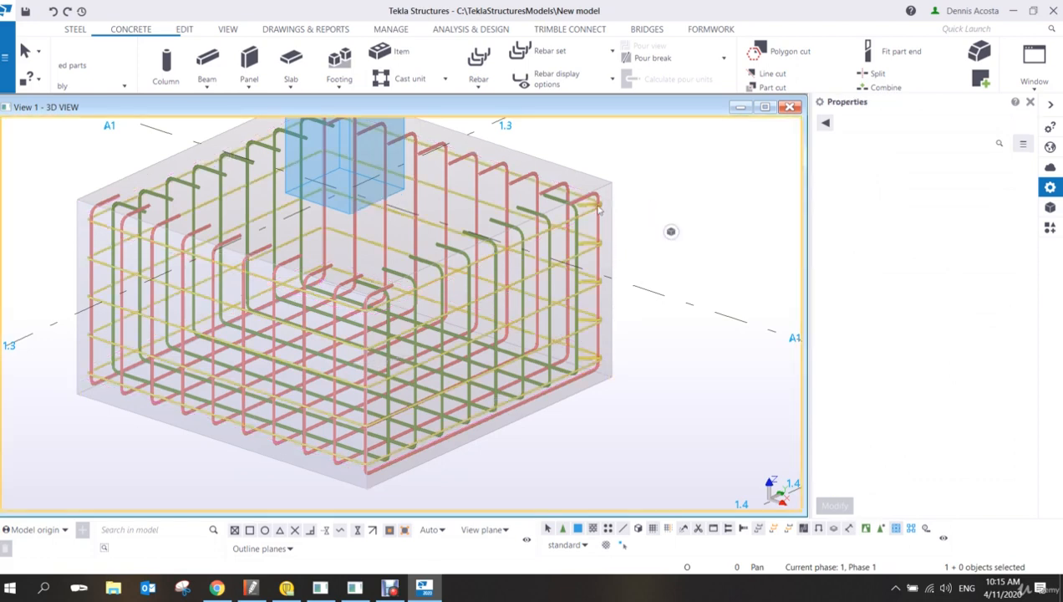
click(576, 241)
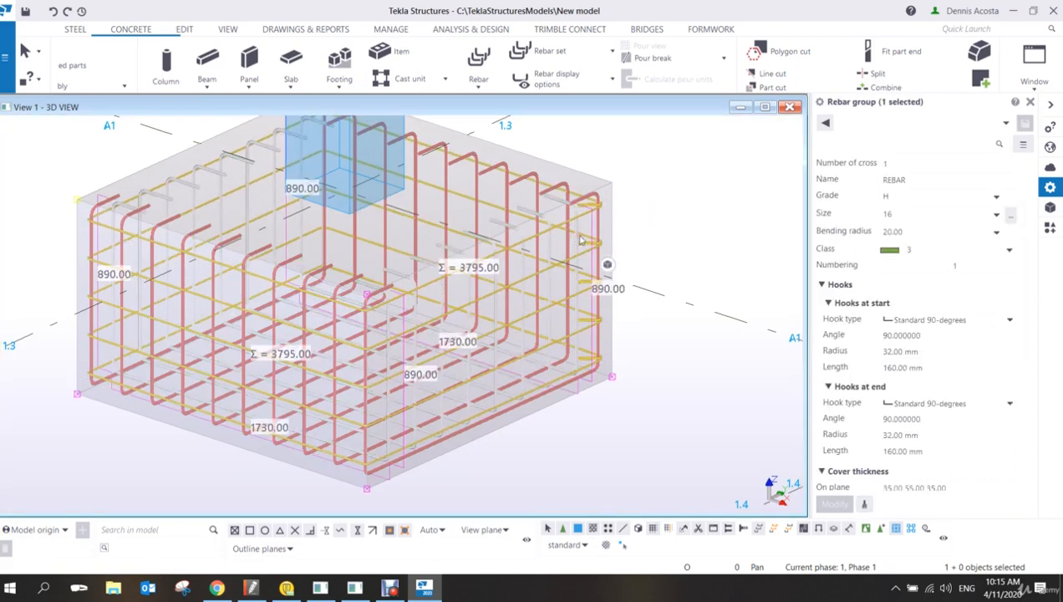
key(Escape)
scroll(556, 192, up, 5)
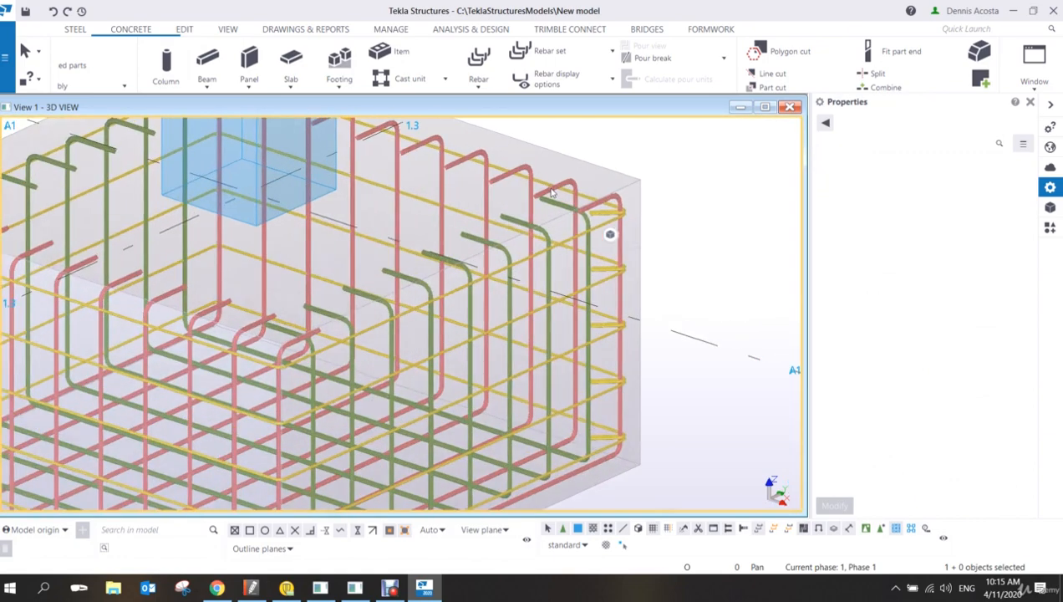
click(564, 188)
click(561, 209)
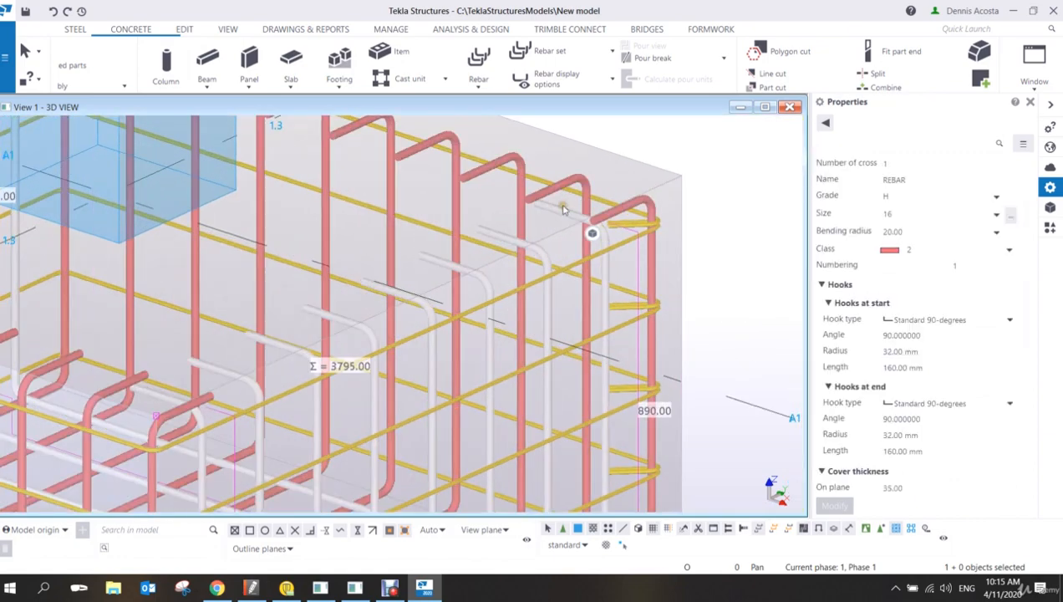
click(577, 184)
click(612, 218)
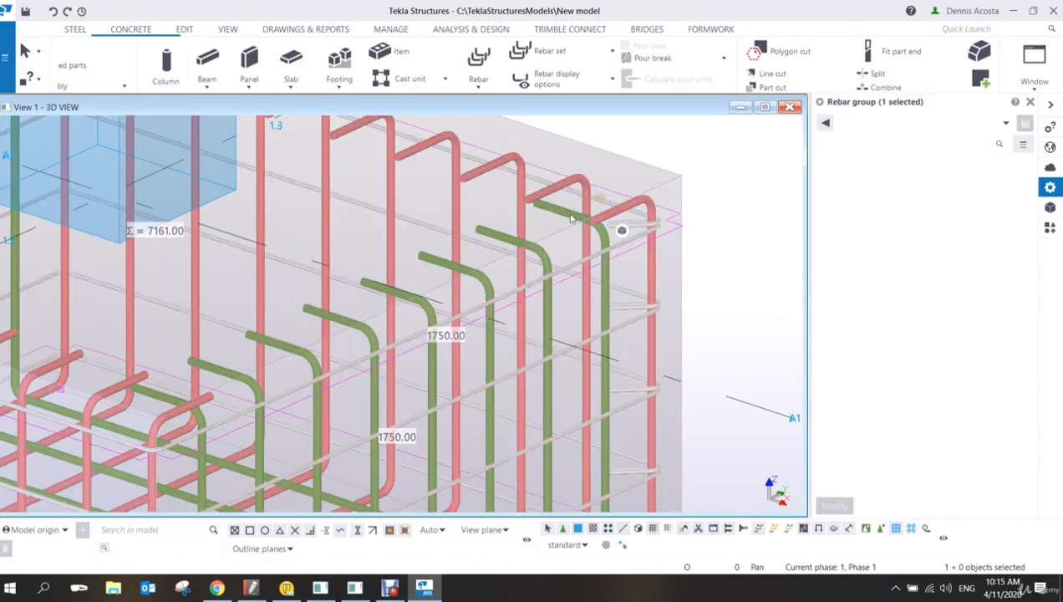
click(604, 224)
click(585, 211)
scroll(552, 270, down, 5)
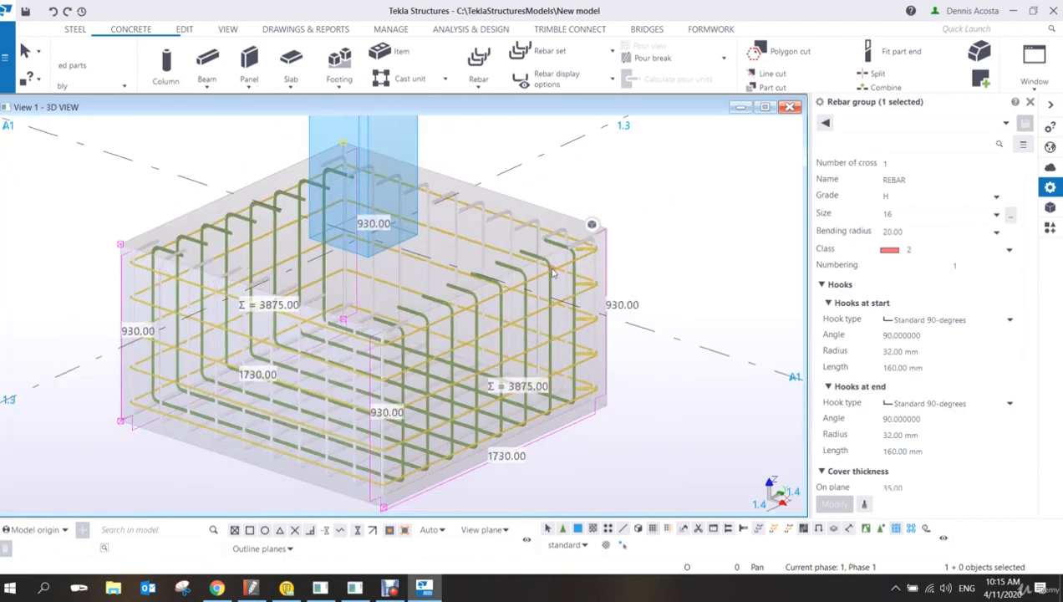
scroll(611, 157, up, 5)
click(610, 157)
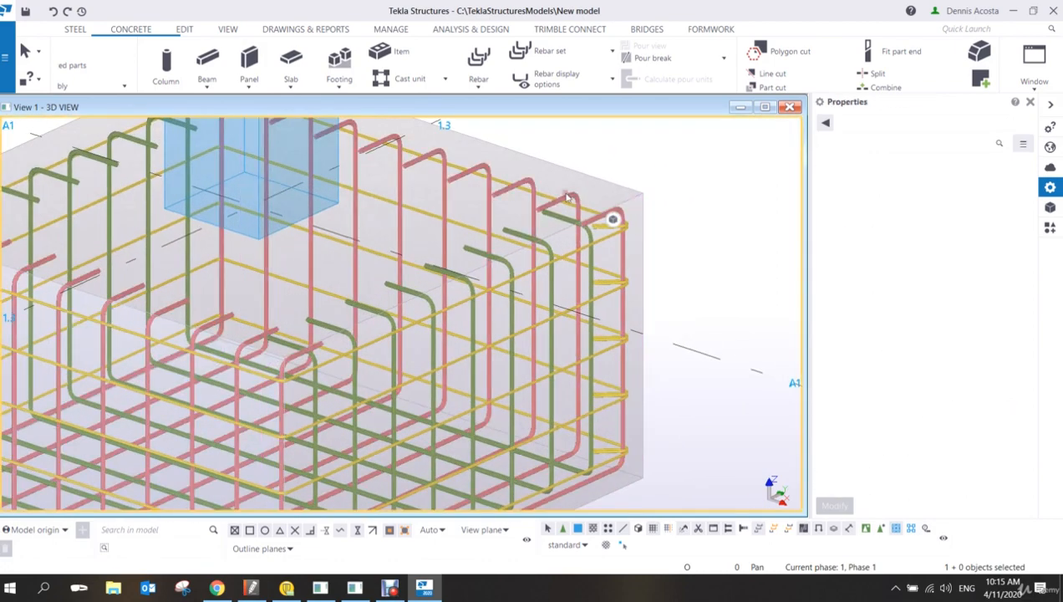
click(566, 200)
click(567, 223)
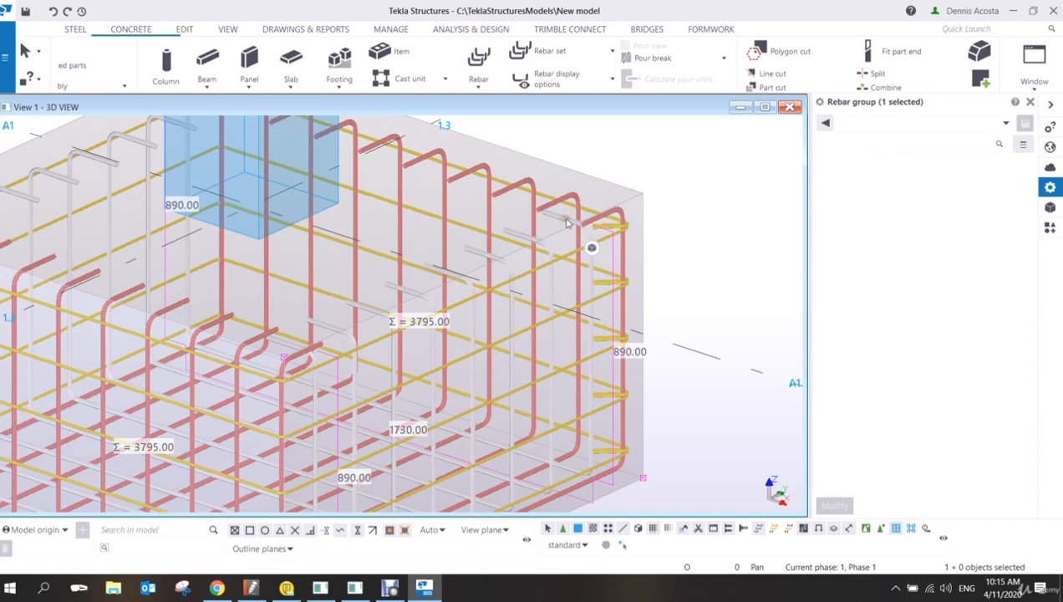
click(611, 229)
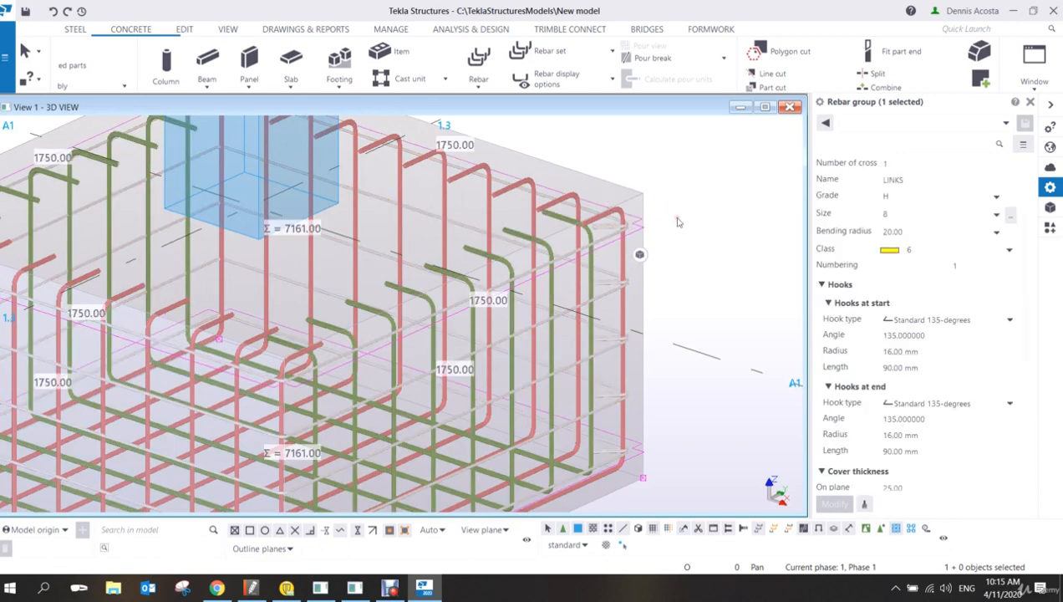
scroll(696, 266, down, 4)
scroll(707, 323, up, 4)
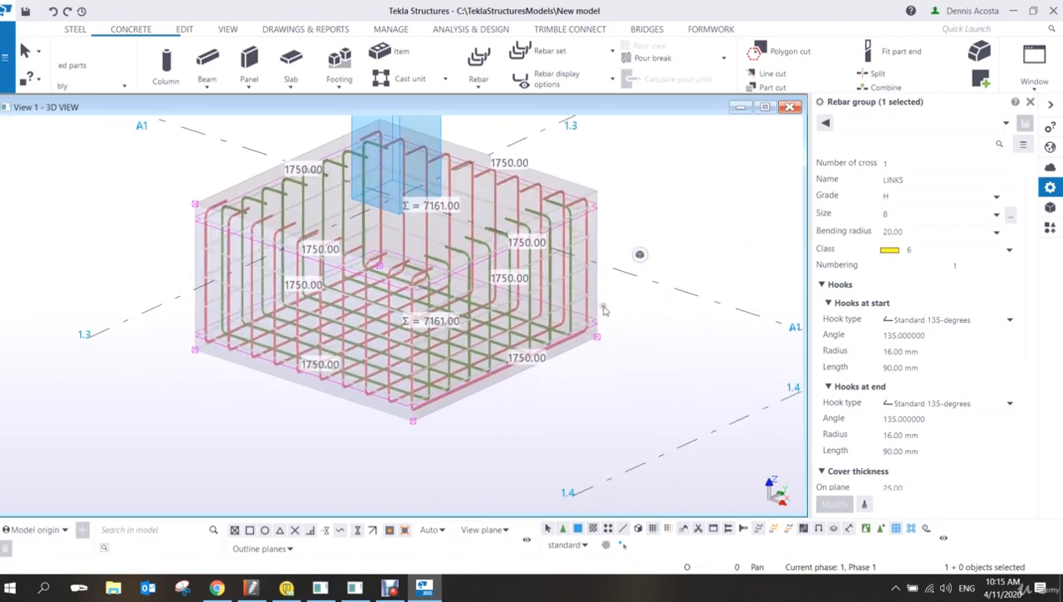
Step: Delete the yellow portal frame with its two columns and rebar, standing beyond the curved slab
scroll(413, 295, down, 6)
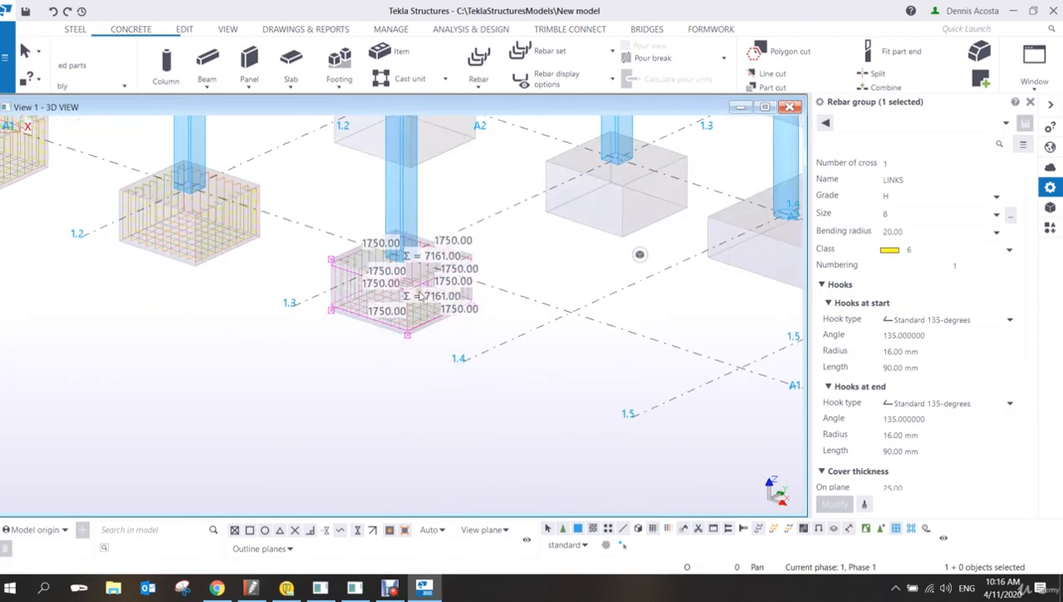
middle_drag(519, 290, 386, 290)
scroll(391, 289, down, 5)
middle_drag(522, 309, 416, 297)
scroll(610, 327, up, 4)
middle_drag(704, 308, 508, 302)
drag(448, 134, 724, 441)
key(Delete)
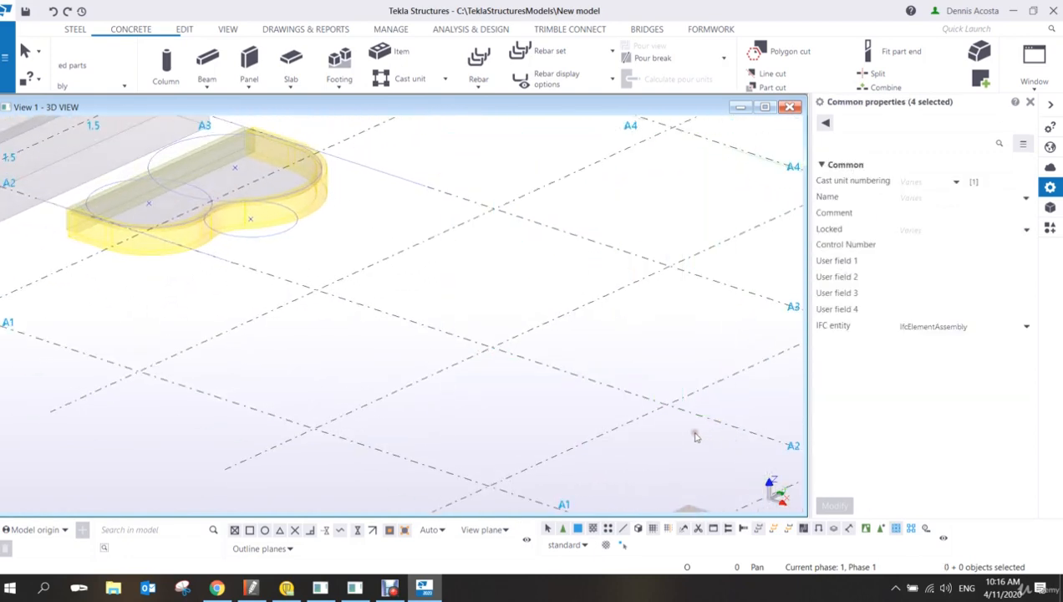
middle_drag(481, 379, 575, 398)
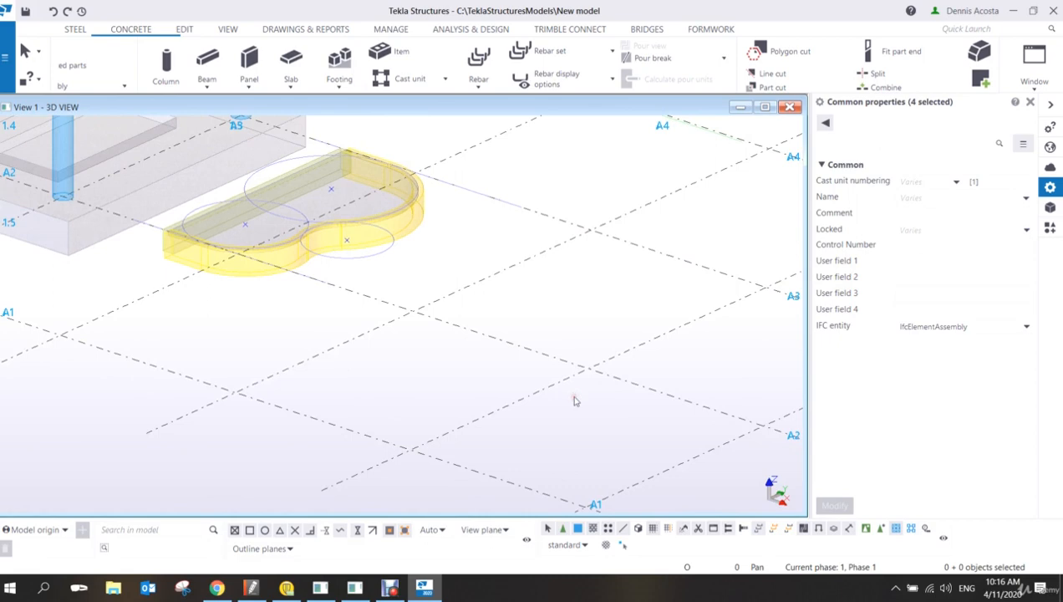
scroll(574, 399, down, 5)
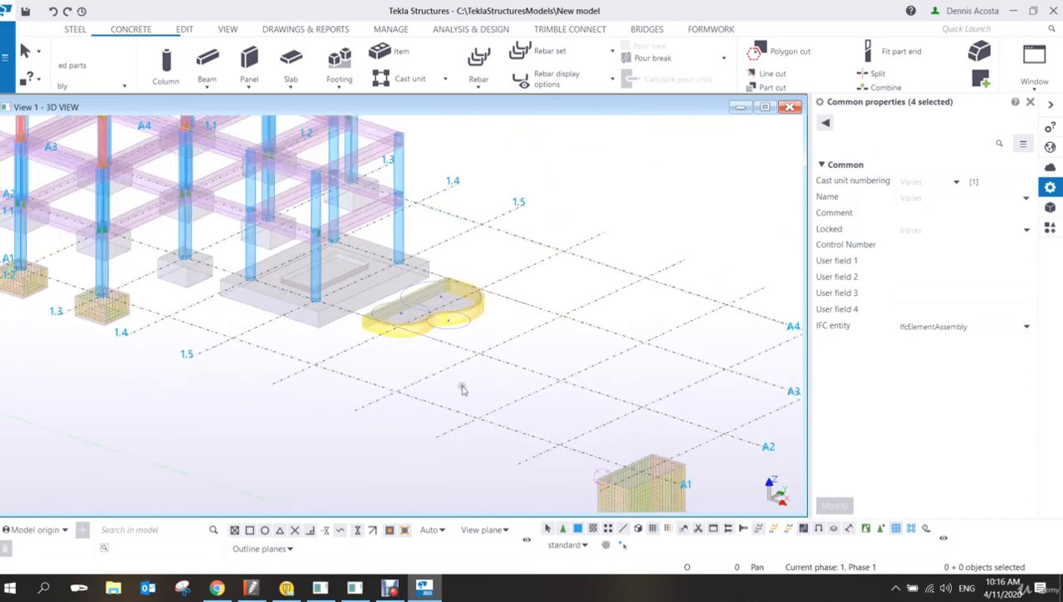
Step: Examine the reinforcement copied into the footings along grid line A1 and the curved slab beside the building
middle_drag(466, 397, 488, 381)
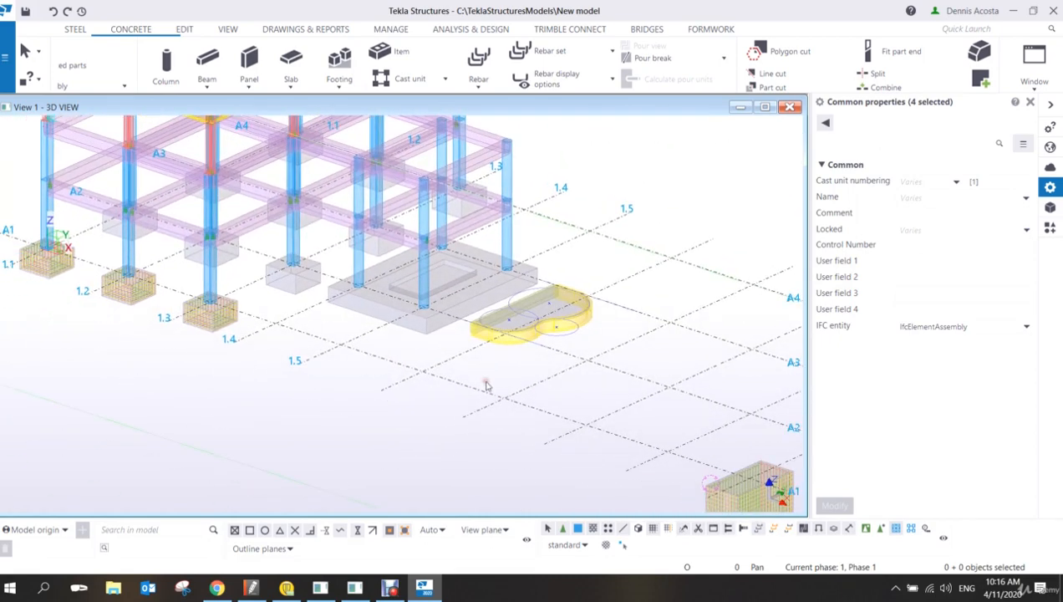
scroll(374, 368, up, 6)
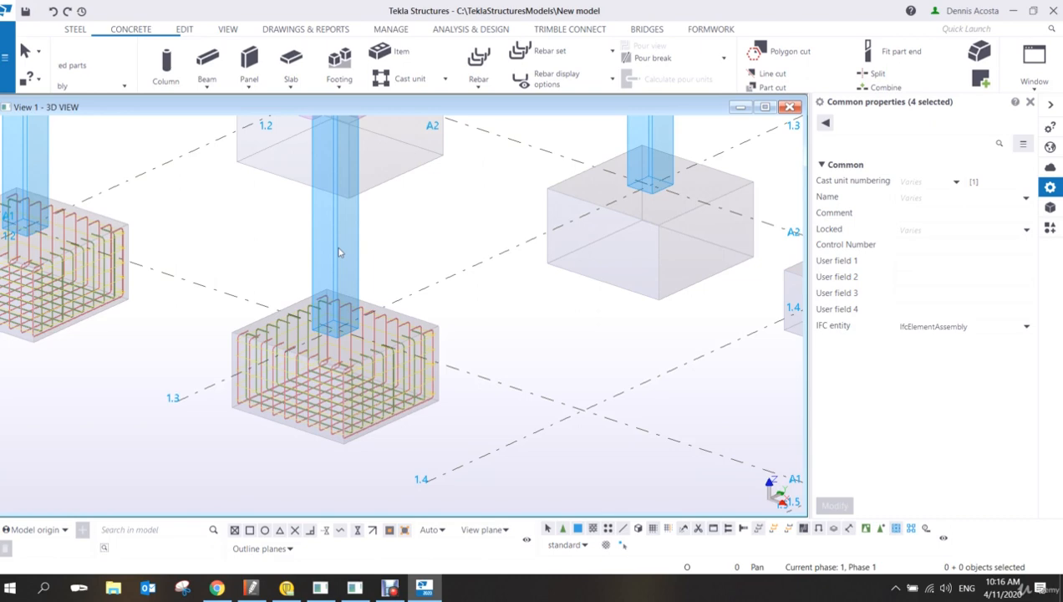
scroll(293, 331, down, 5)
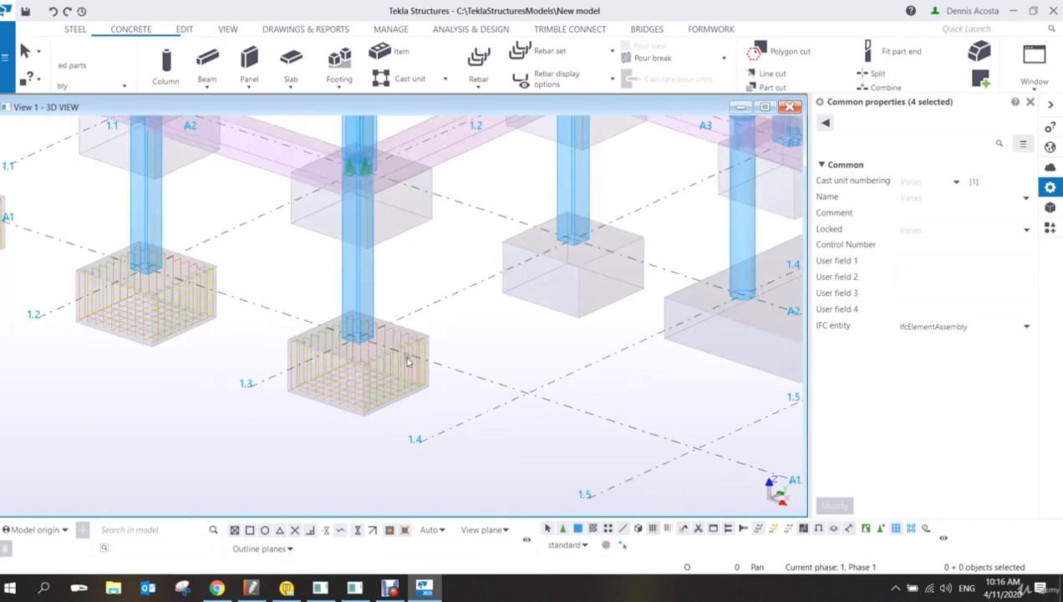
scroll(416, 337, up, 5)
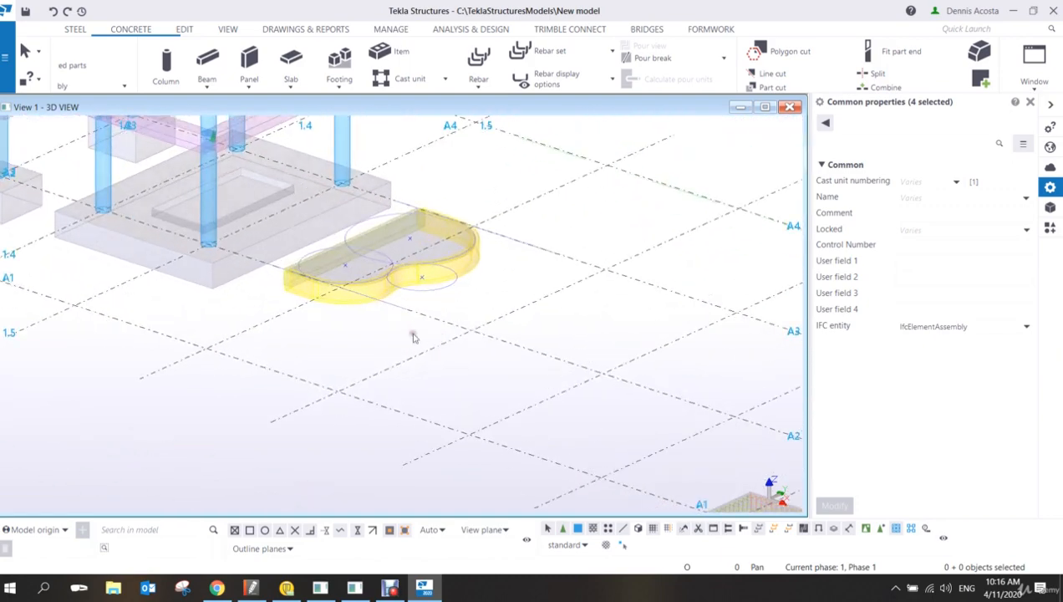
scroll(483, 322, up, 3)
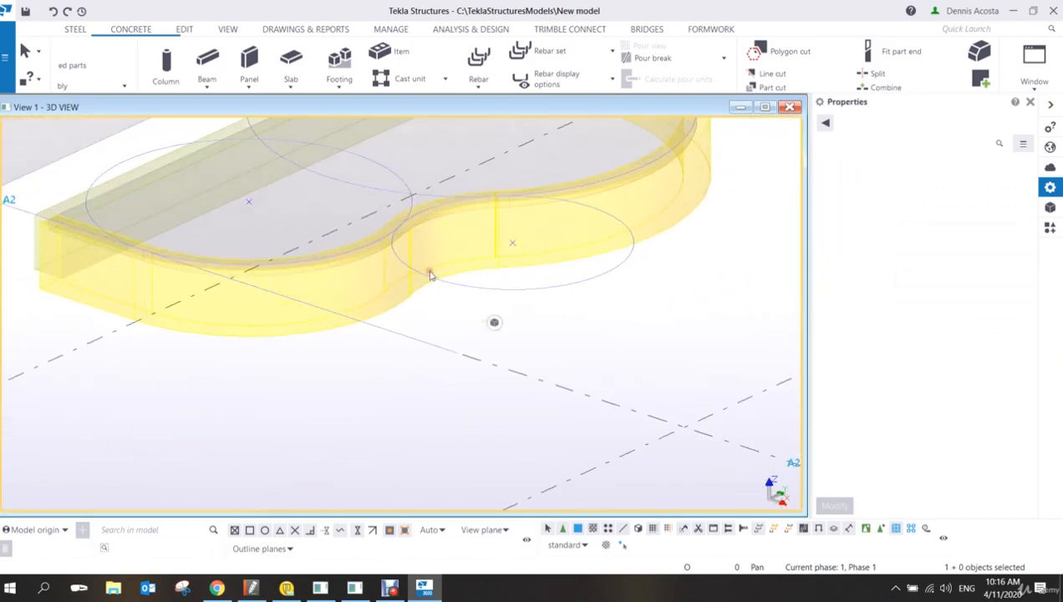
scroll(435, 316, down, 6)
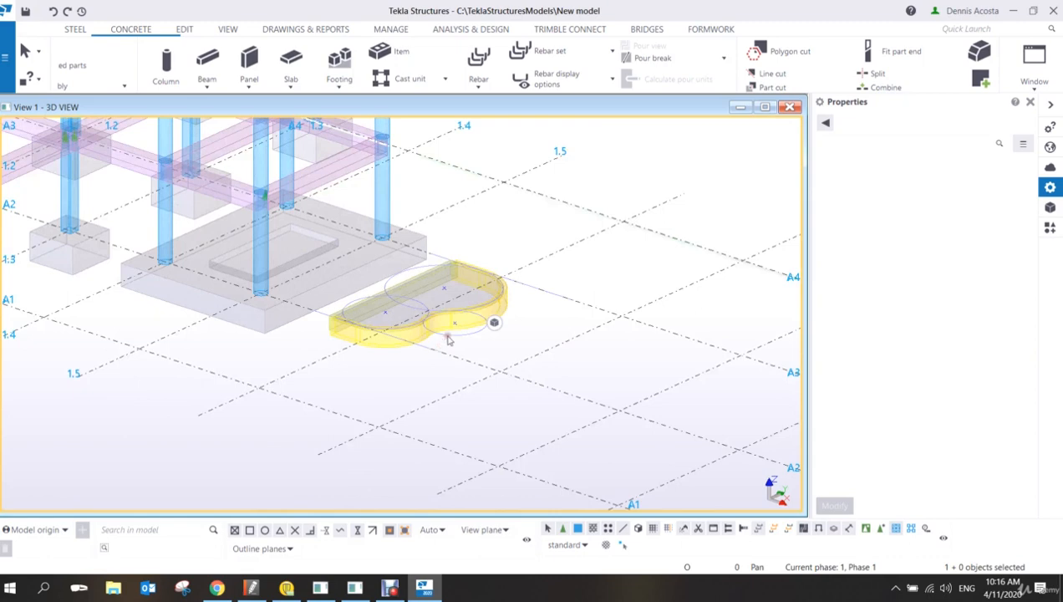
scroll(447, 336, up, 2)
scroll(451, 343, down, 3)
Step: Change the deep source footing at the outer end of grid line A1 to profile 2000*2000 with its bottom level at -1000 mm
middle_drag(476, 368, 387, 339)
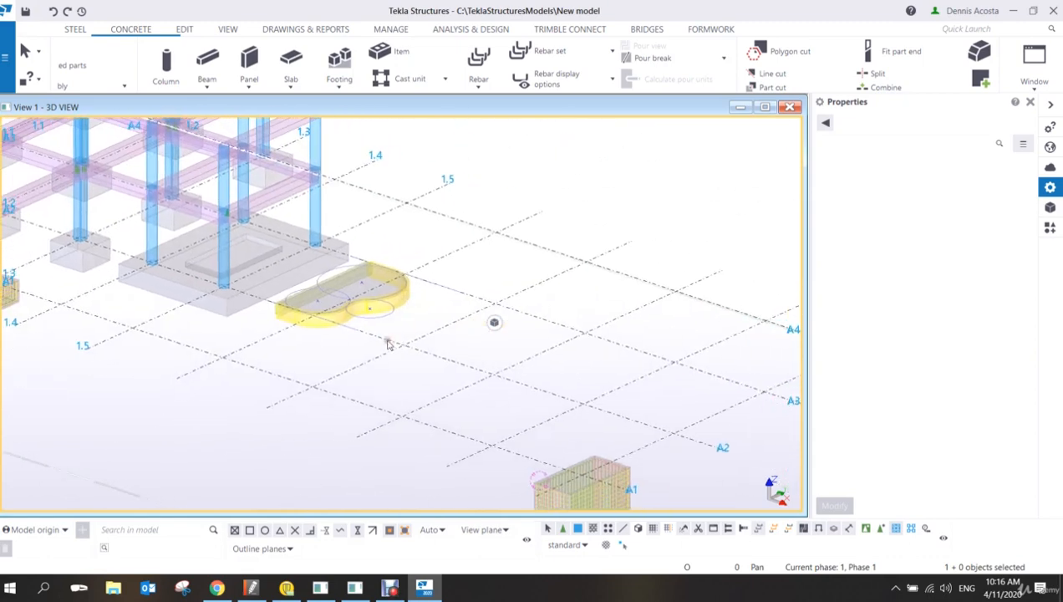
middle_drag(541, 378, 410, 322)
middle_drag(453, 399, 494, 323)
scroll(494, 323, up, 5)
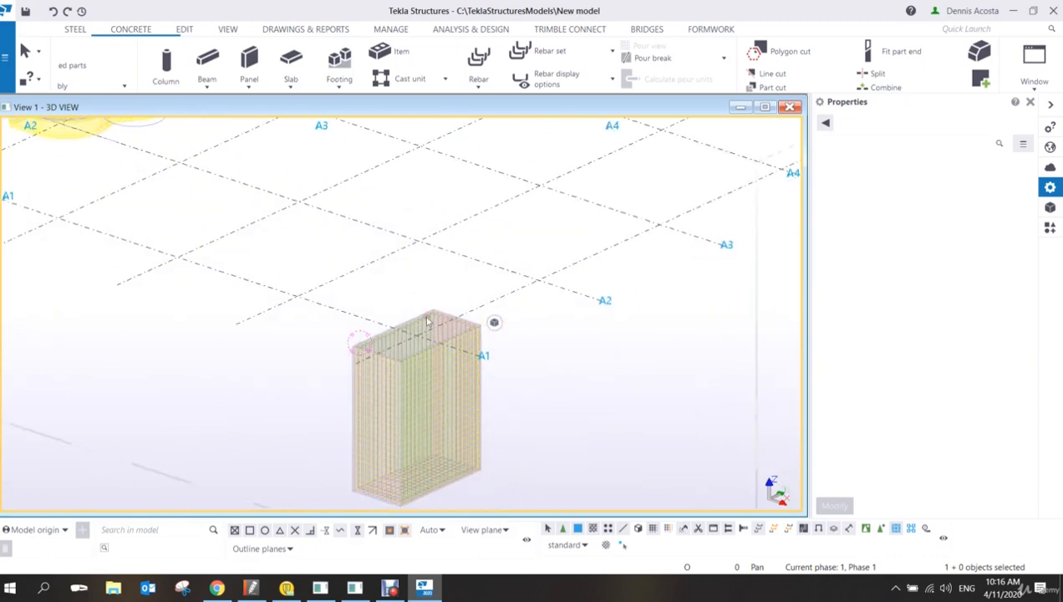
click(491, 314)
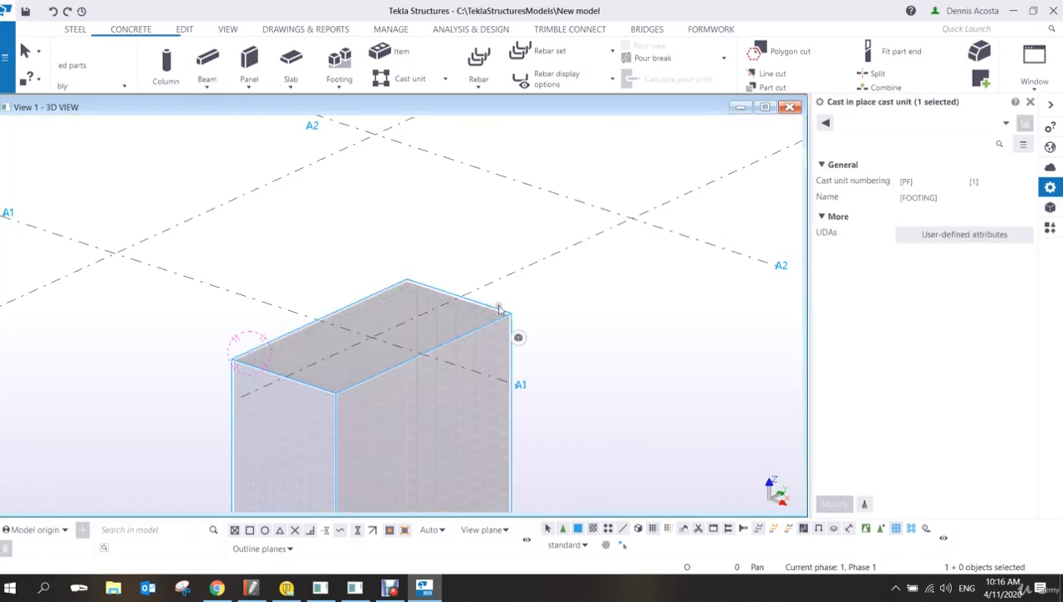
click(868, 527)
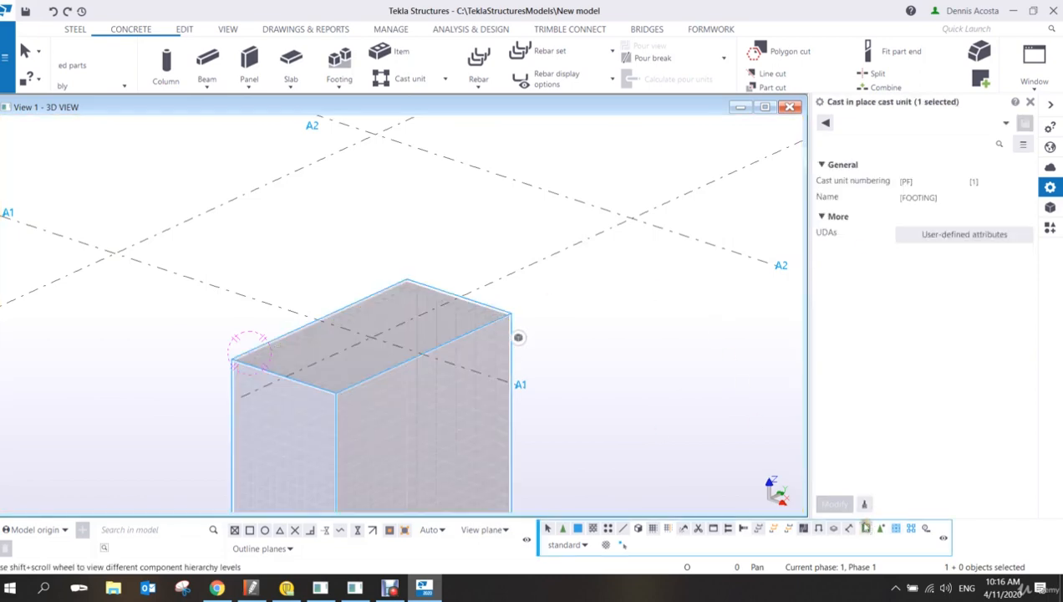
click(507, 317)
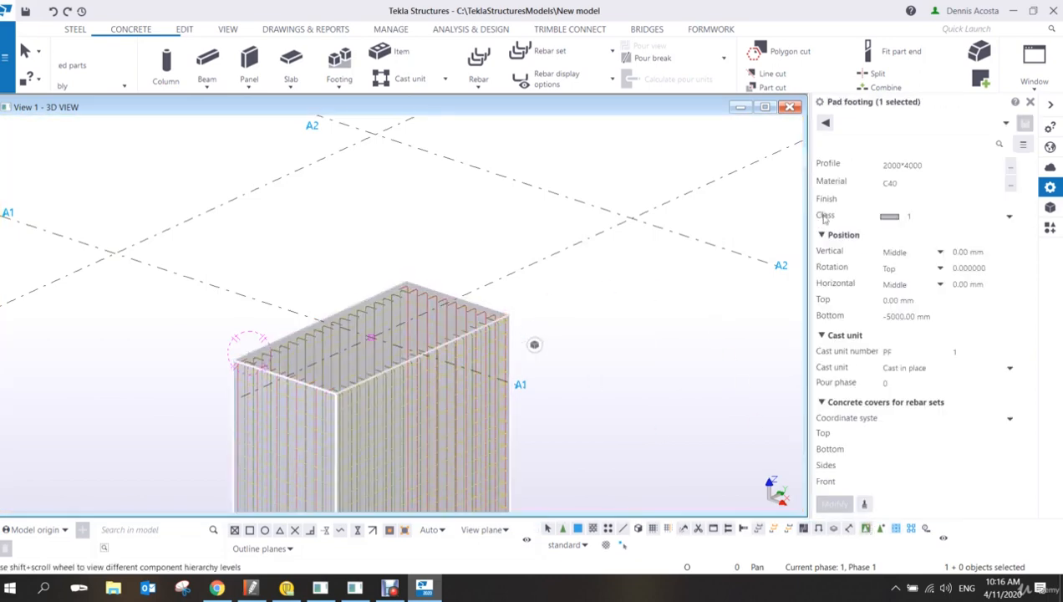
text(2000*)
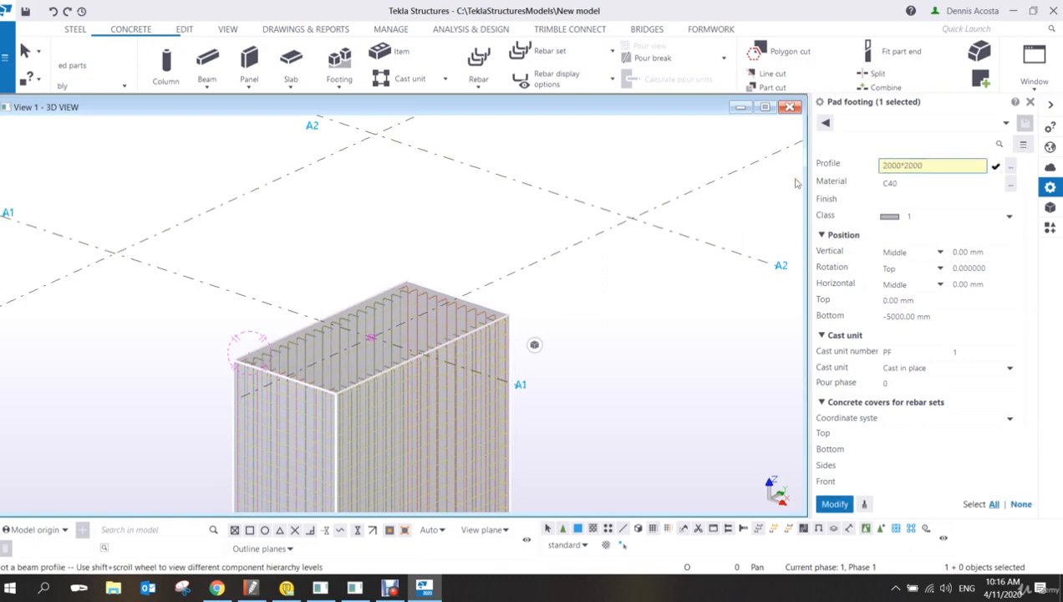
click(911, 316)
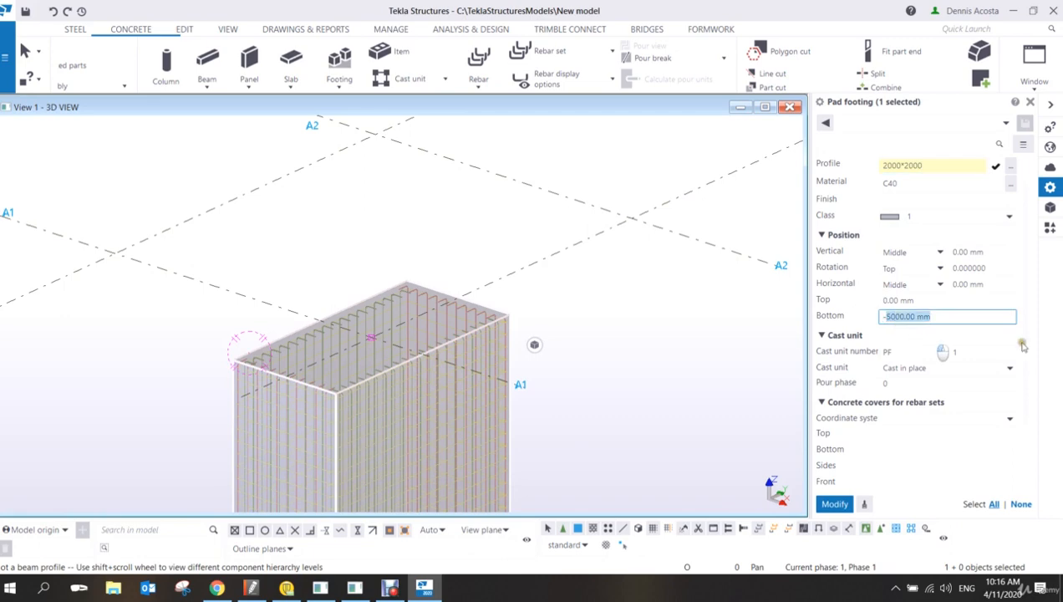
text(-1000)
key(Return)
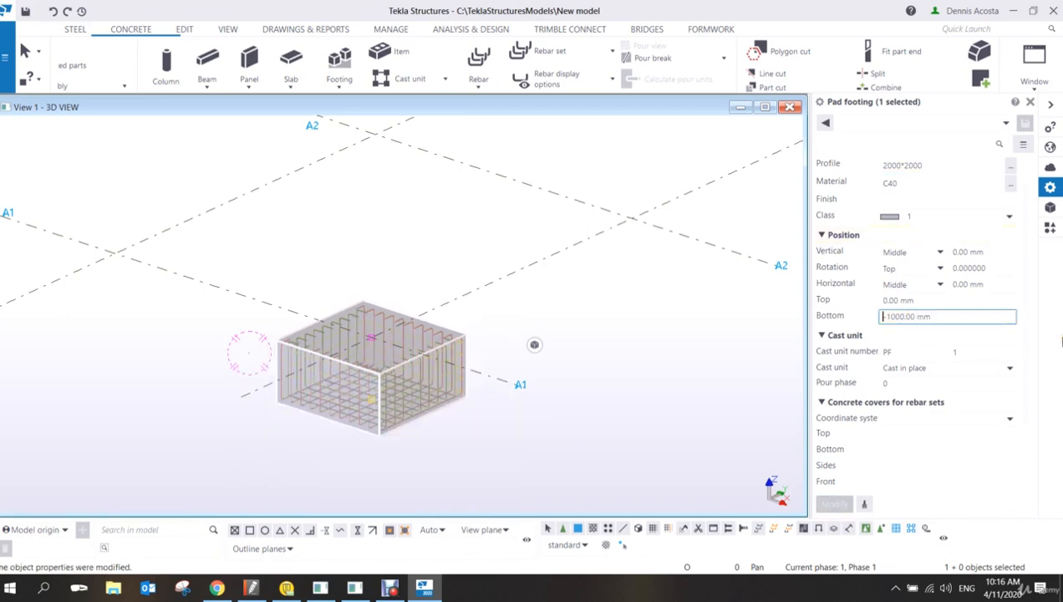
click(458, 250)
Step: Save the model with the resized footing
scroll(382, 371, down, 3)
scroll(382, 371, down, 2)
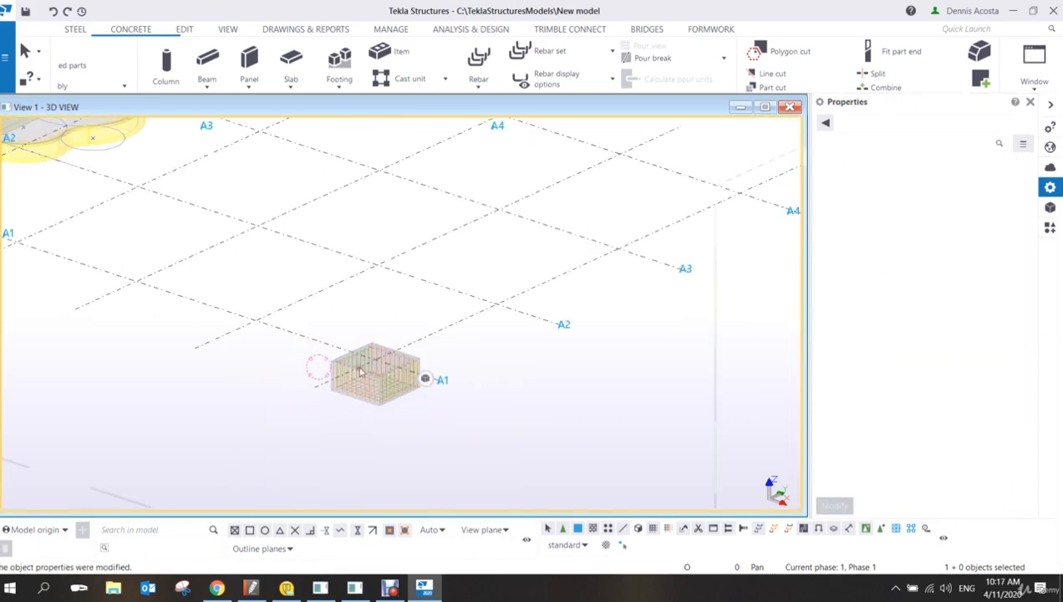
scroll(452, 371, down, 3)
middle_drag(382, 371, 498, 361)
scroll(455, 347, up, 1)
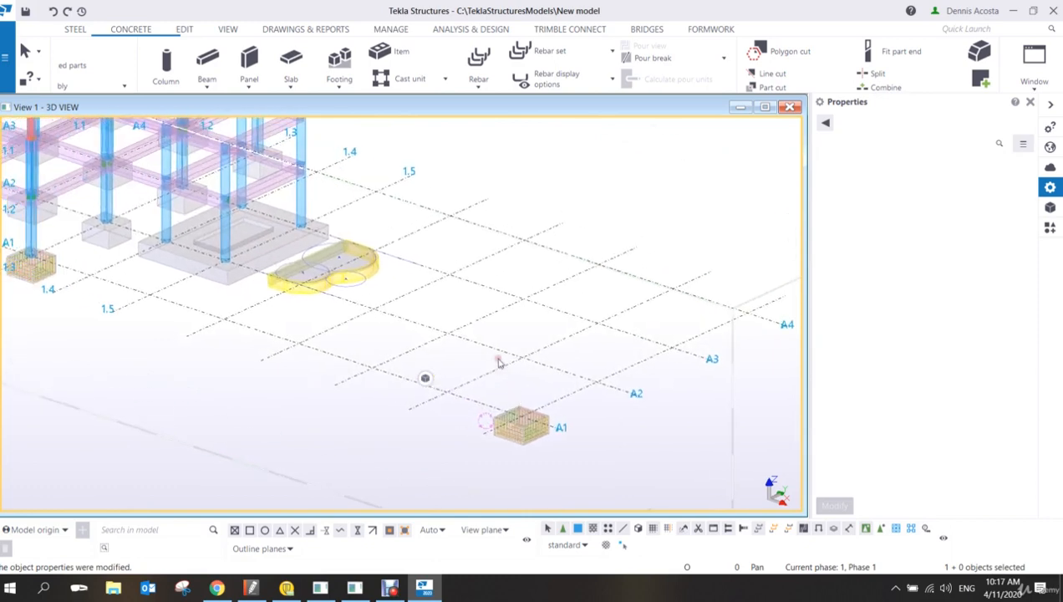
click(27, 11)
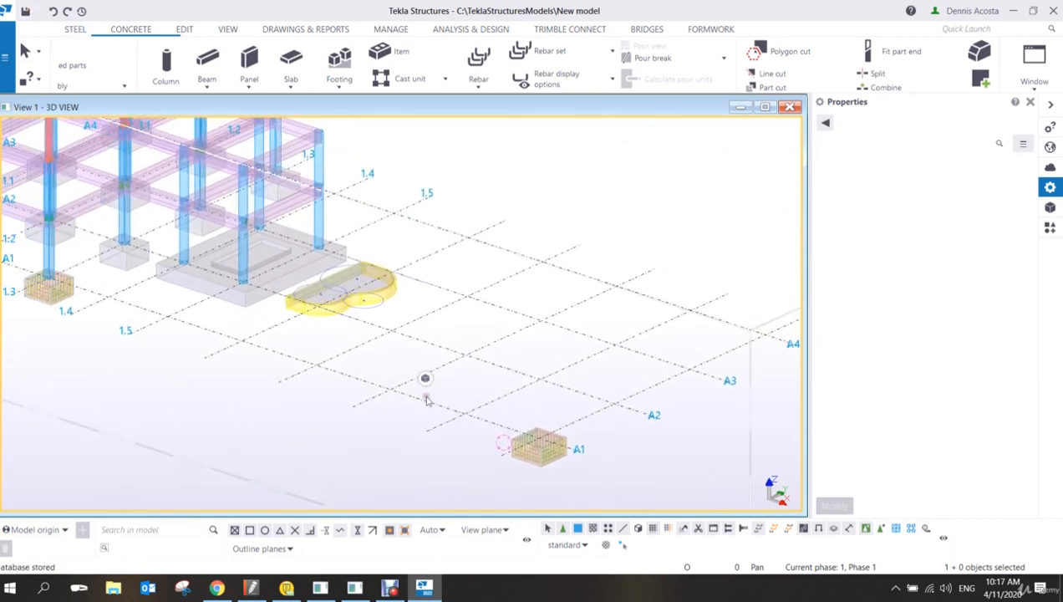
Step: Model a 5000 mm long concrete beam along grid line A2 between two adjacent grid intersections in the empty grid area, ending the command
scroll(525, 399, down, 1)
middle_drag(529, 399, 508, 399)
scroll(516, 381, up, 10)
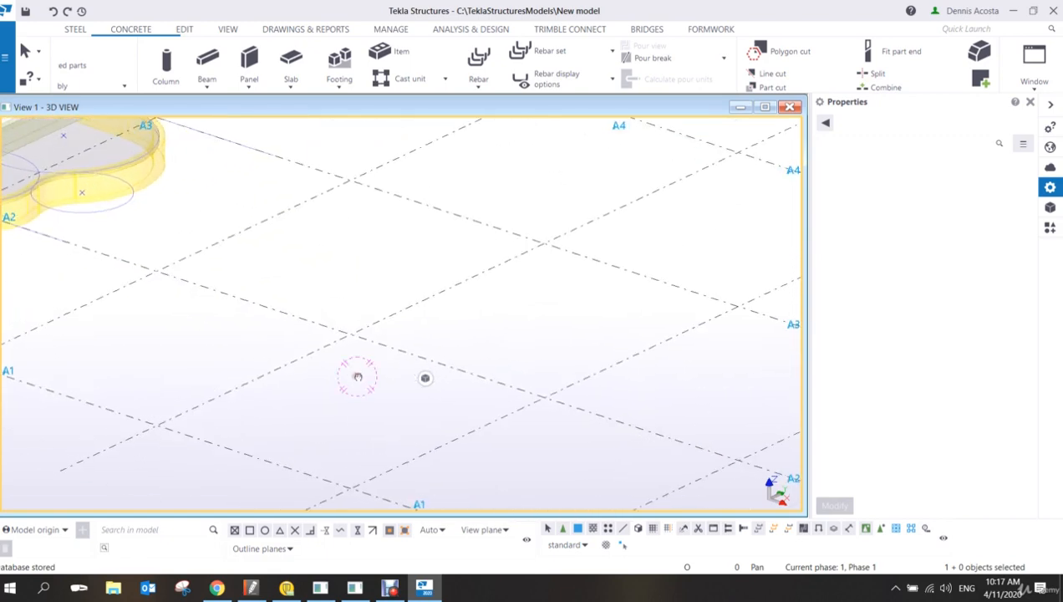
mouse_move(357, 376)
ctrl+middle_down()
mouse_move(439, 369)
mouse_move(473, 386)
mouse_move(450, 353)
mouse_move(456, 330)
mouse_move(491, 326)
ctrl+middle_up()
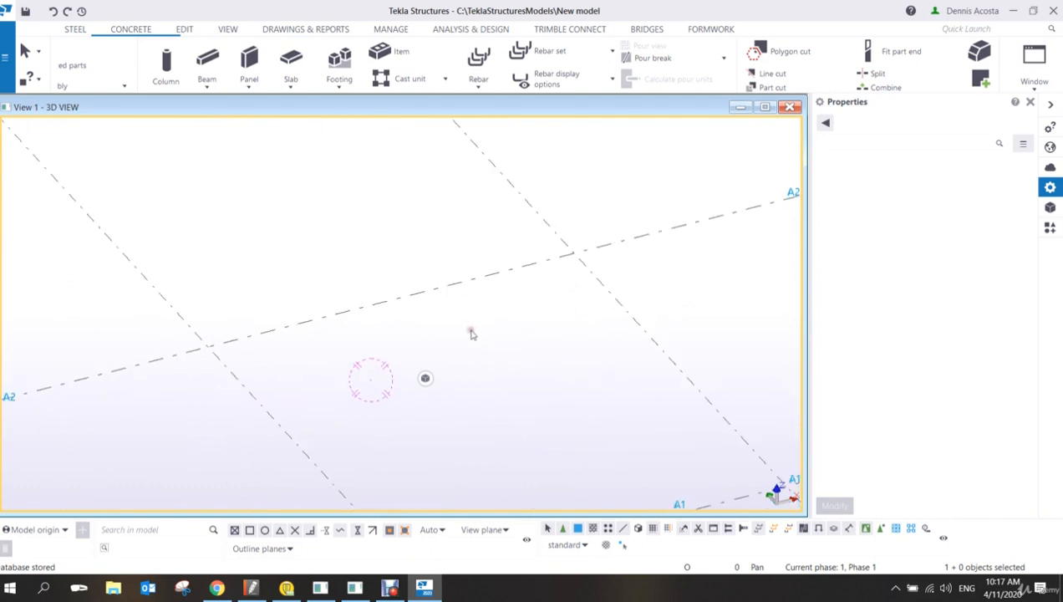
scroll(469, 333, down, 1)
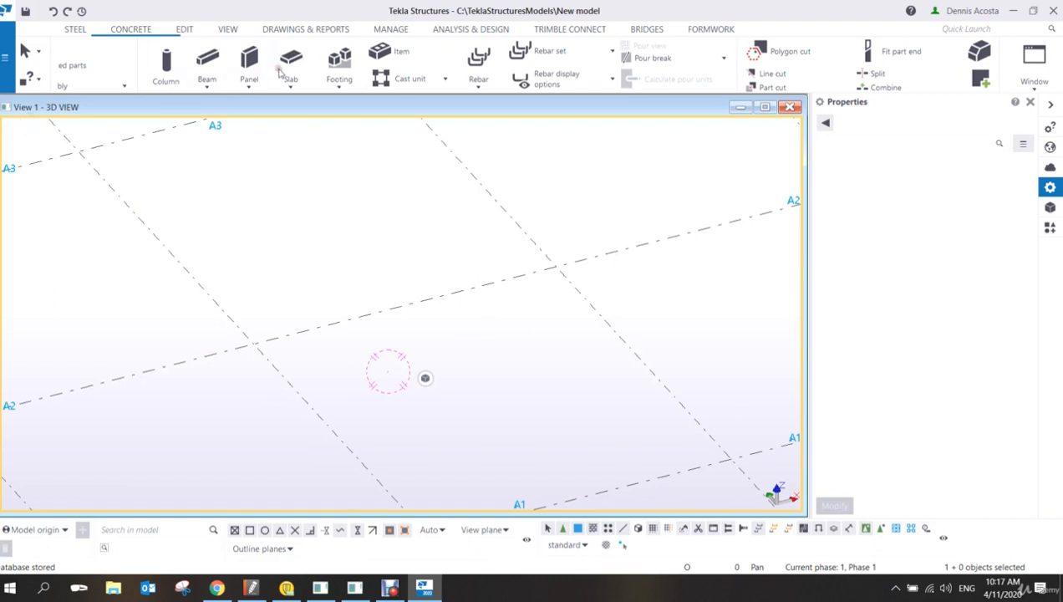
click(206, 63)
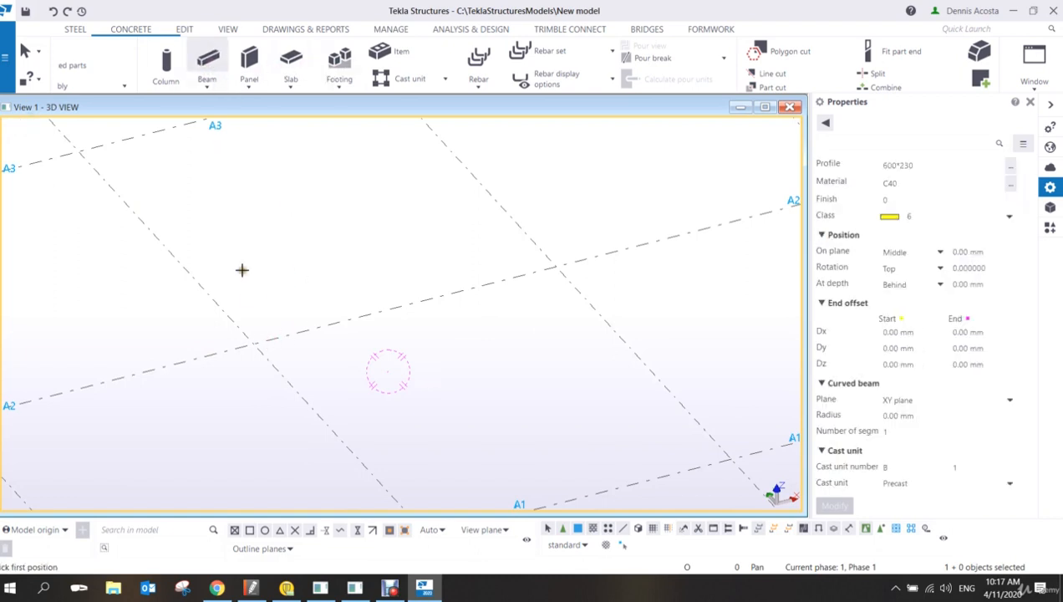
click(253, 346)
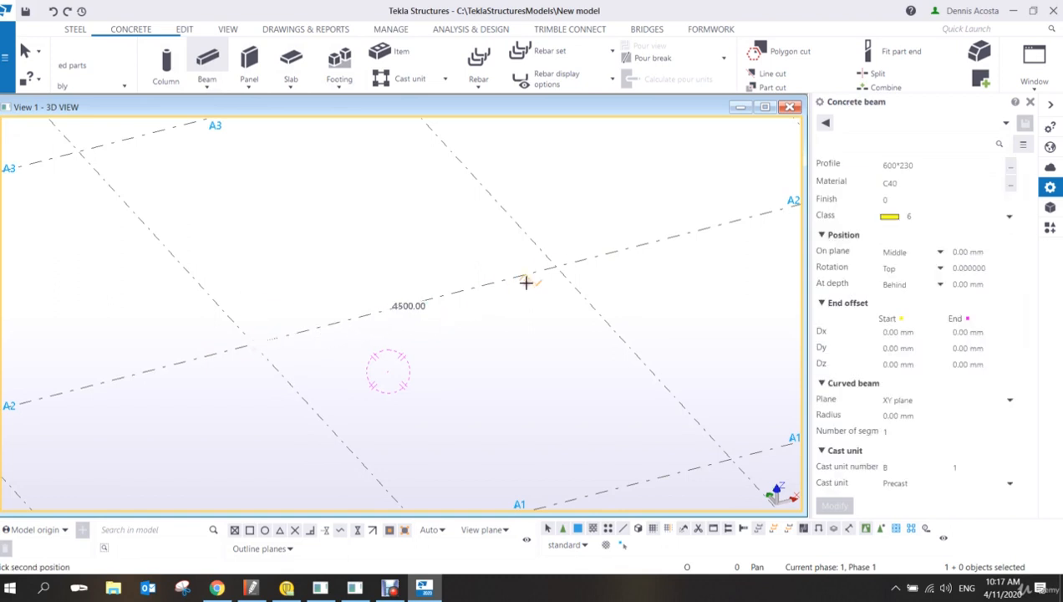
click(554, 267)
key(Escape)
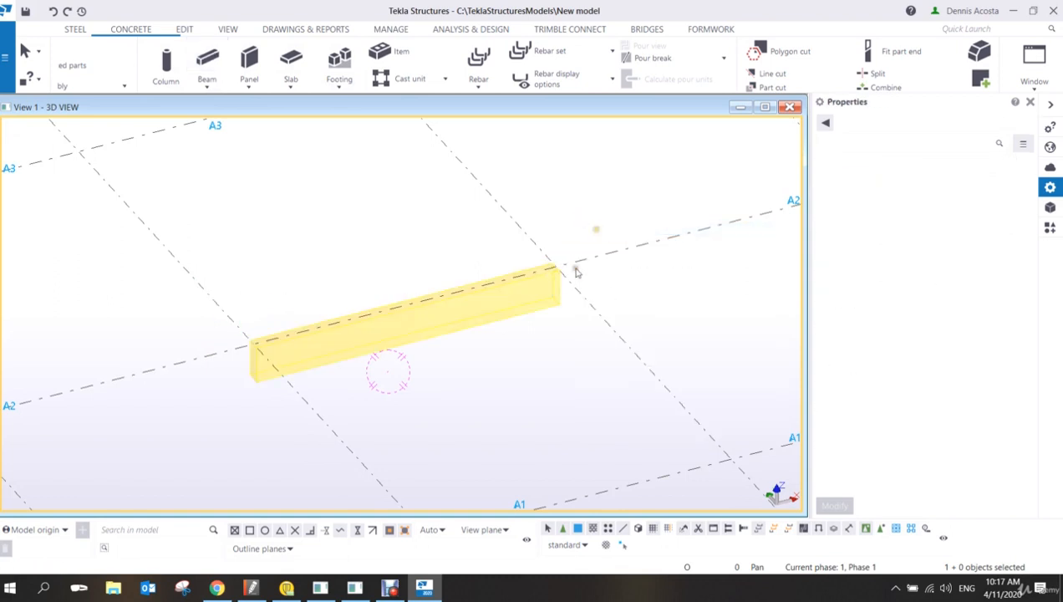
Step: Set the profile of the new concrete beam to 800*500
click(549, 296)
click(935, 166)
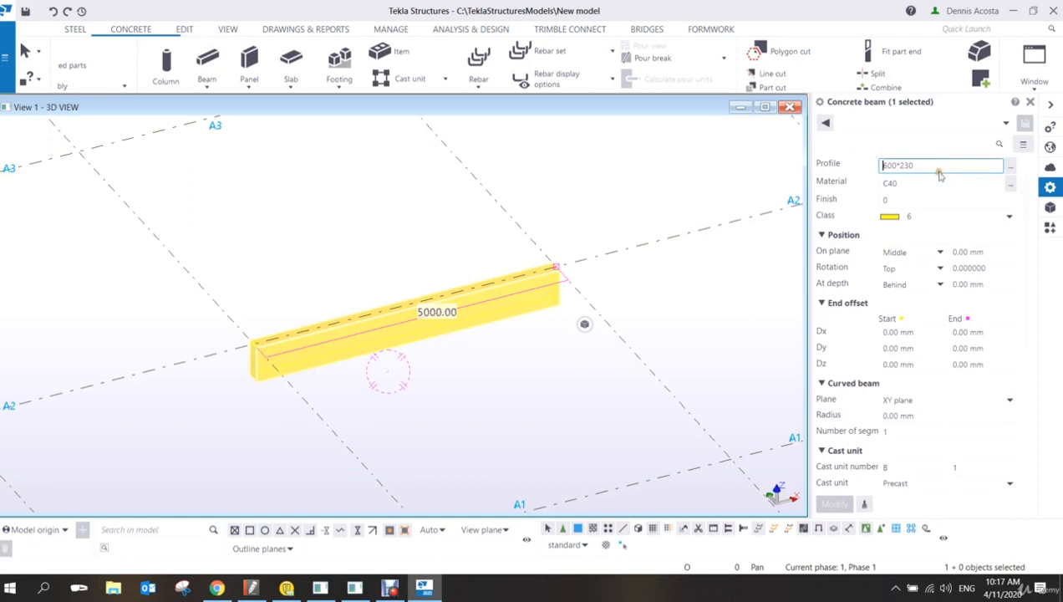
text(800)
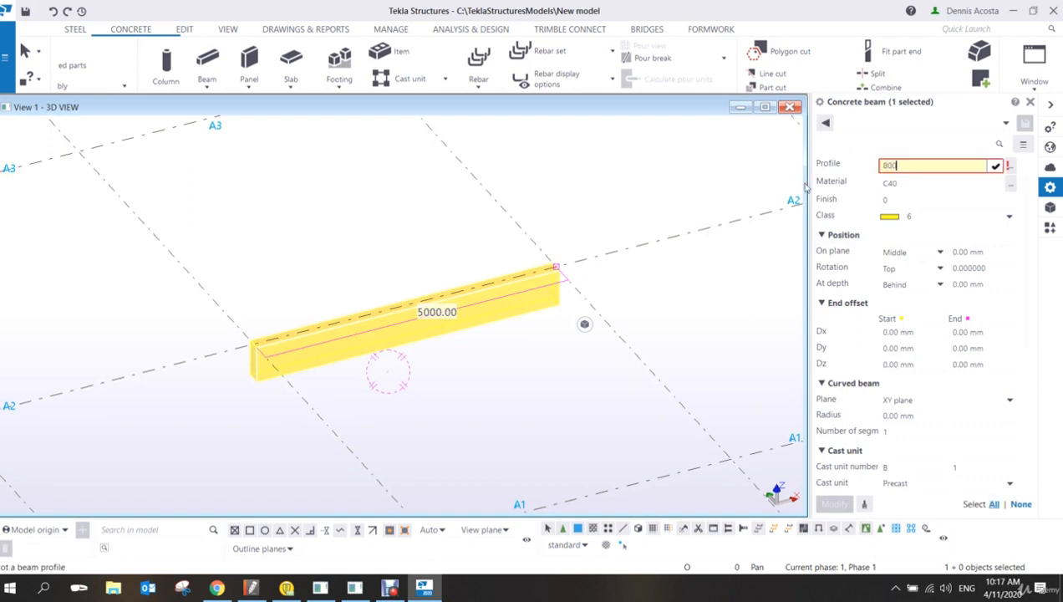
text(*500)
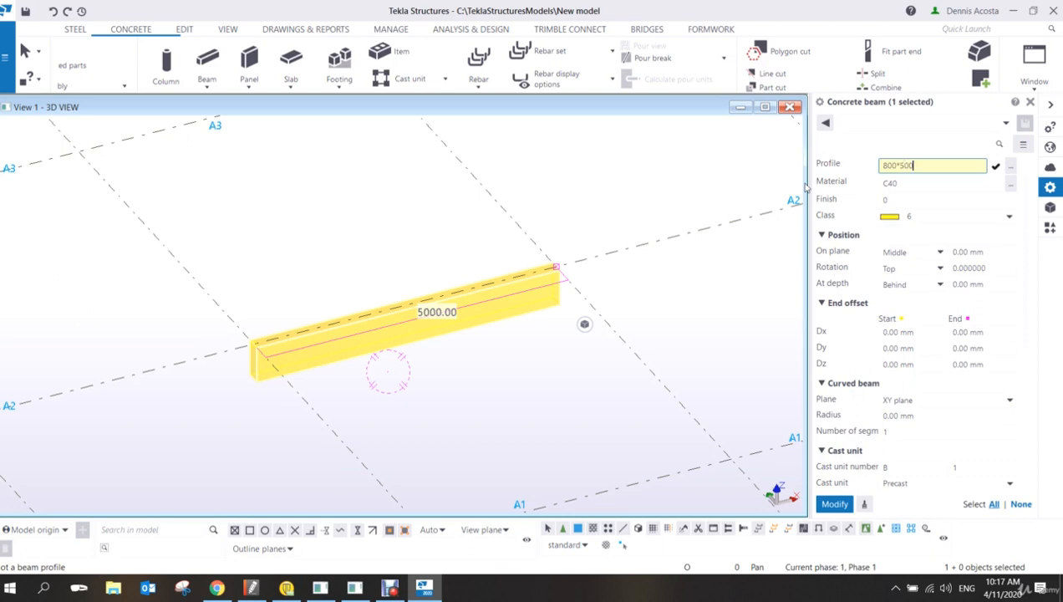
key(Return)
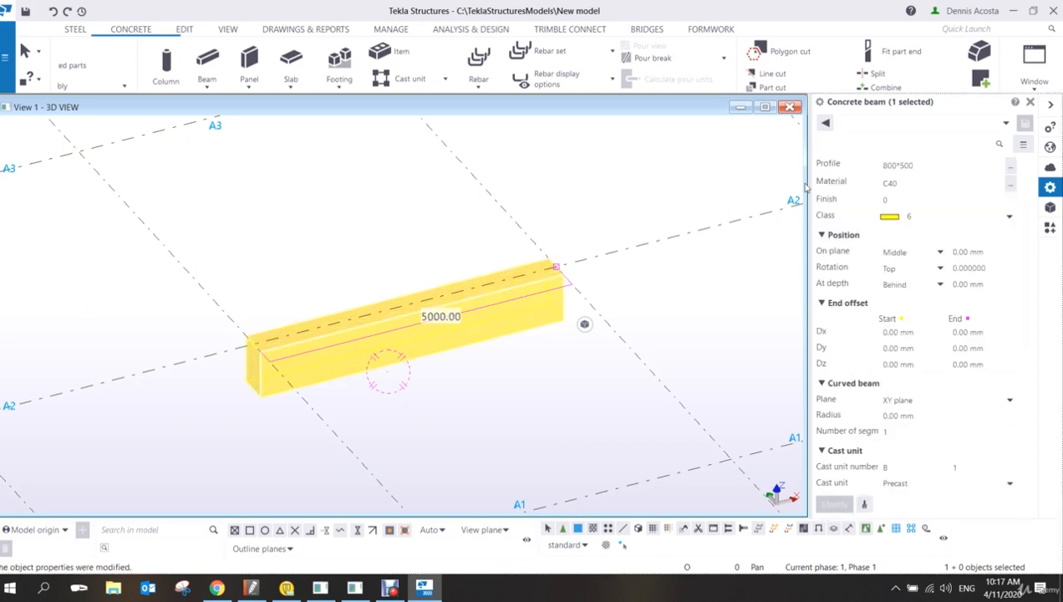
Step: Assign class 1 (grey) to the new concrete beam on grid line A2
click(894, 216)
click(939, 245)
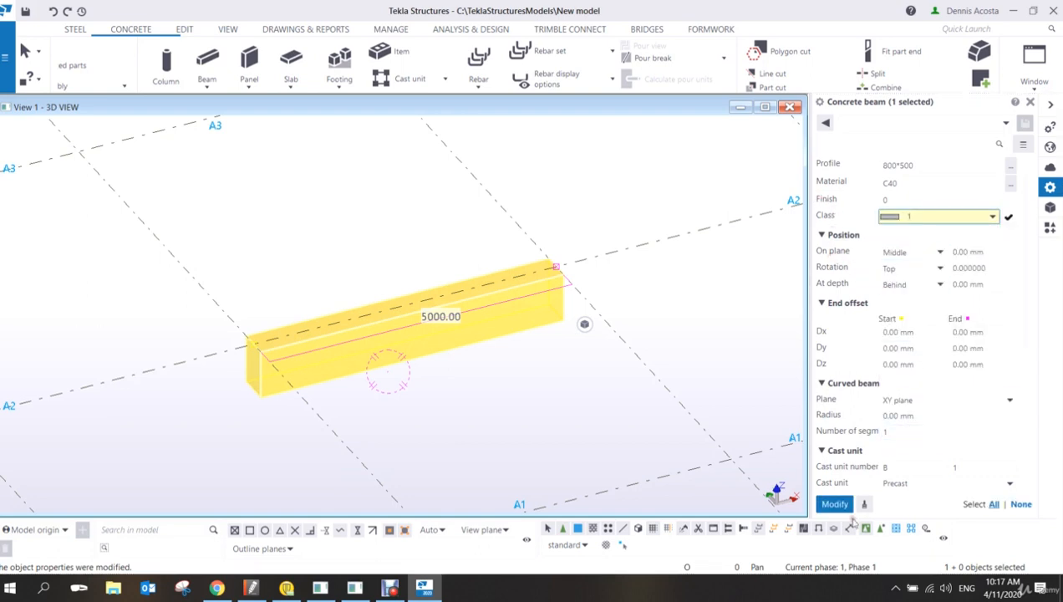
click(834, 504)
scroll(402, 337, up, 1)
middle_drag(449, 332, 452, 300)
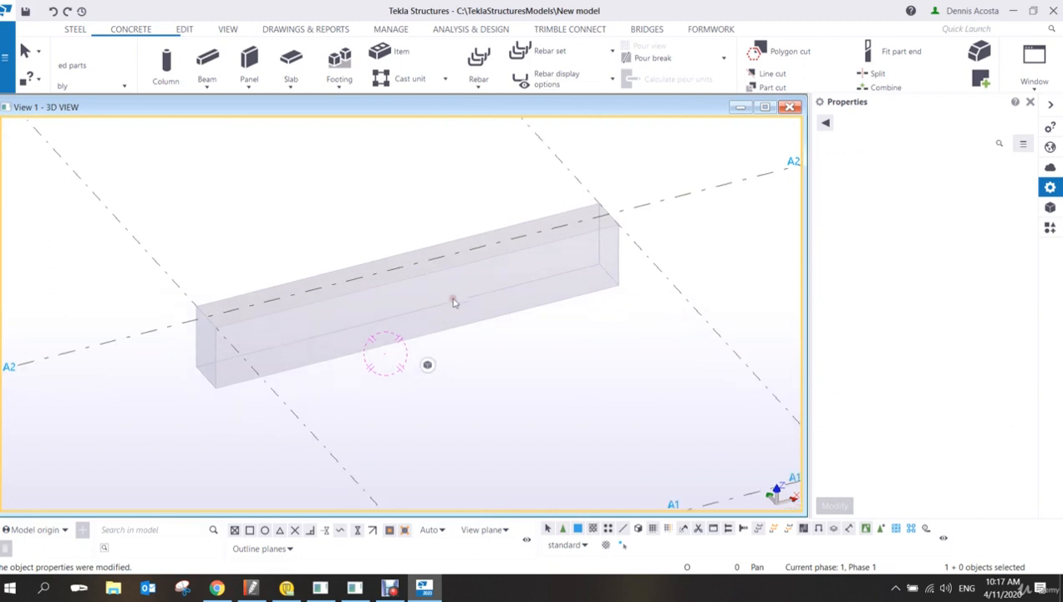
scroll(466, 303, down, 1)
scroll(514, 315, up, 1)
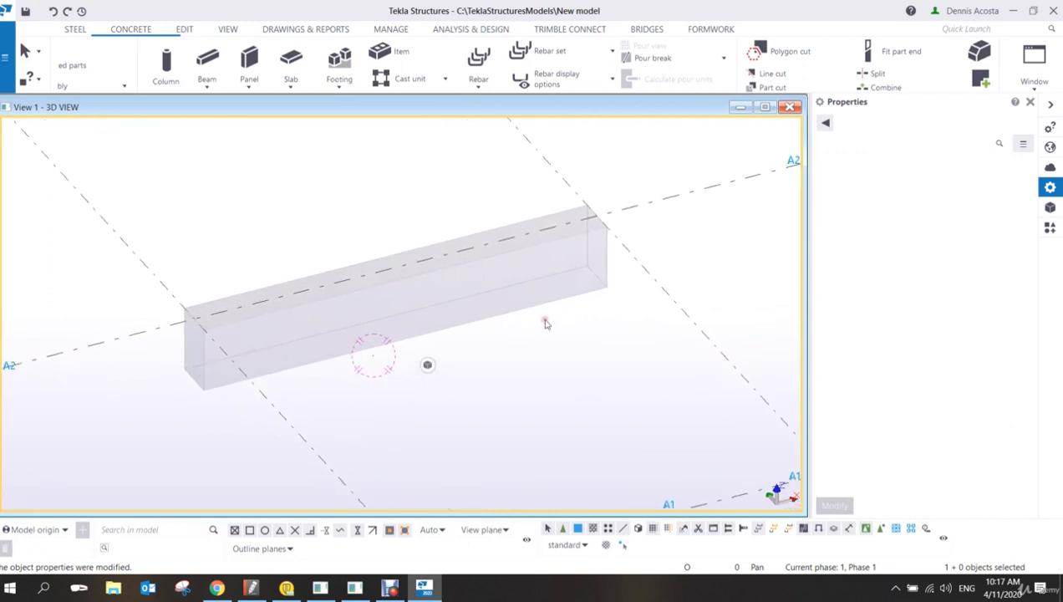
Step: Create a 3D part view of the new concrete beam and enlarge its window over most of the modelling area
mouse_move(546, 326)
ctrl+middle_down()
mouse_move(505, 286)
mouse_move(539, 306)
ctrl+middle_up()
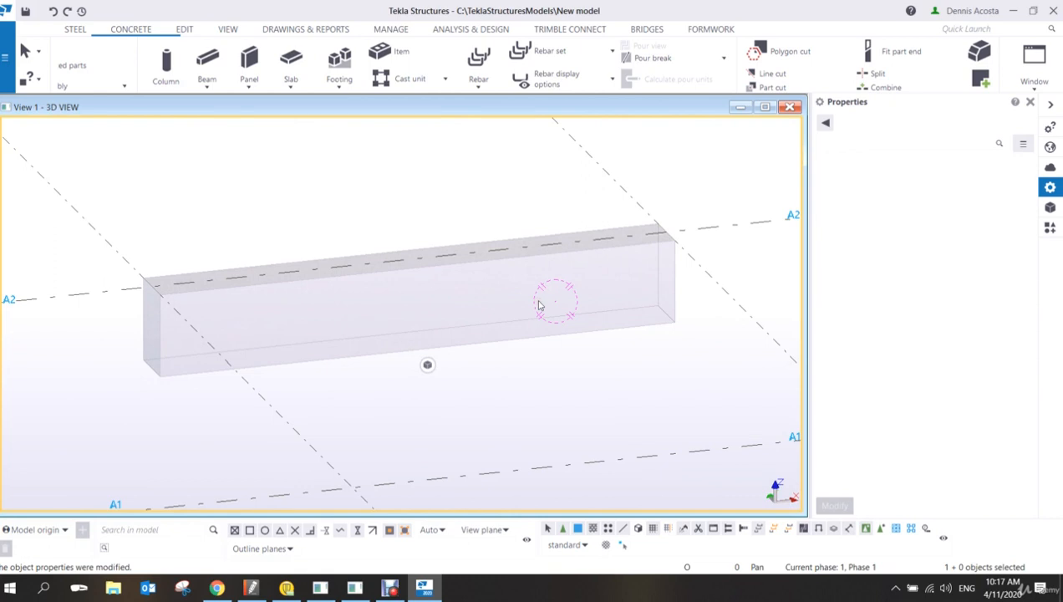
click(510, 326)
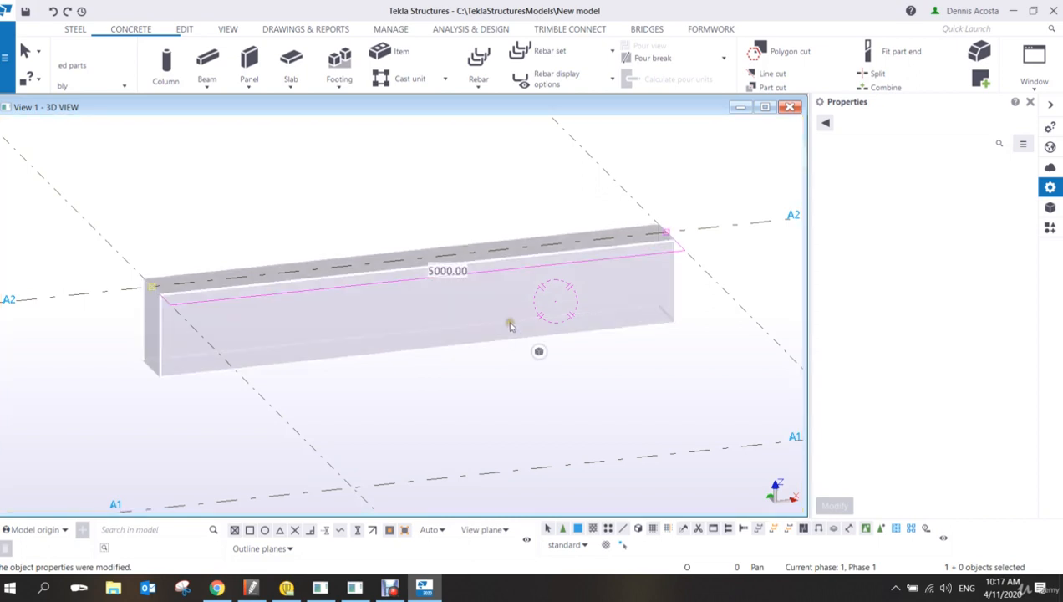
right_click(510, 326)
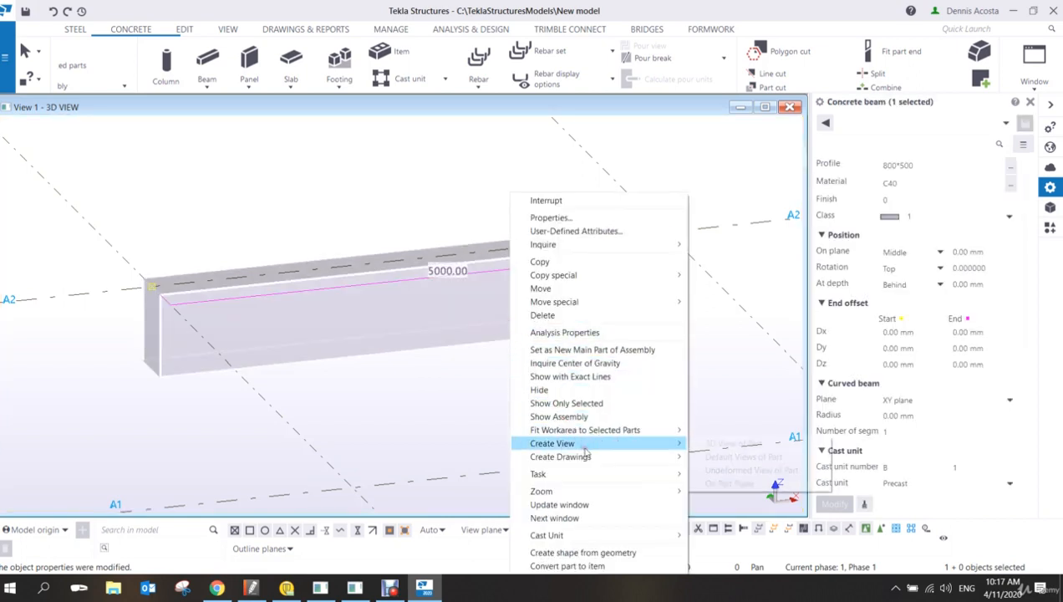
click(716, 444)
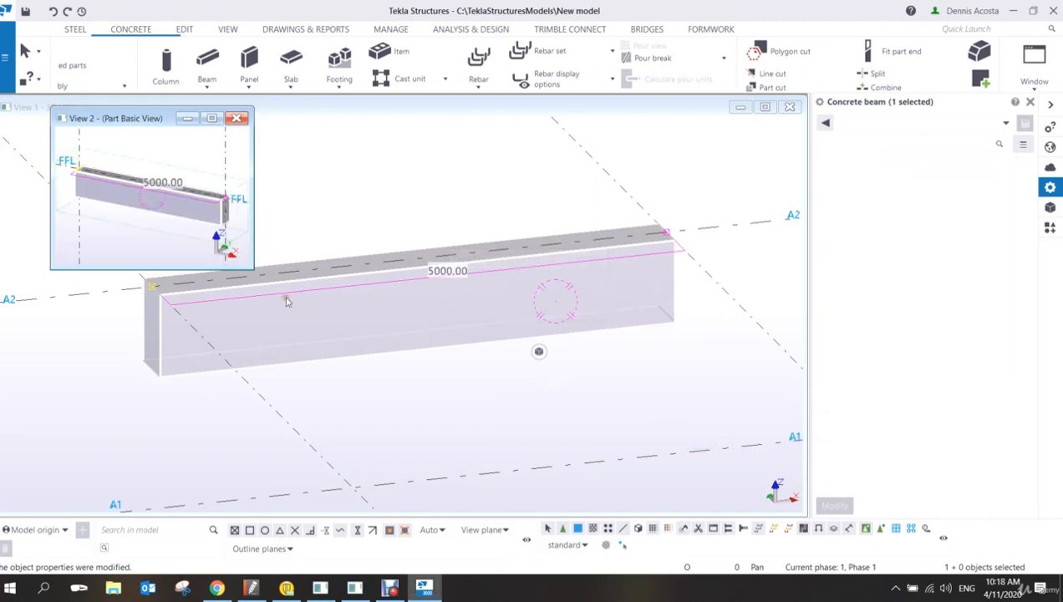
drag(253, 269, 808, 506)
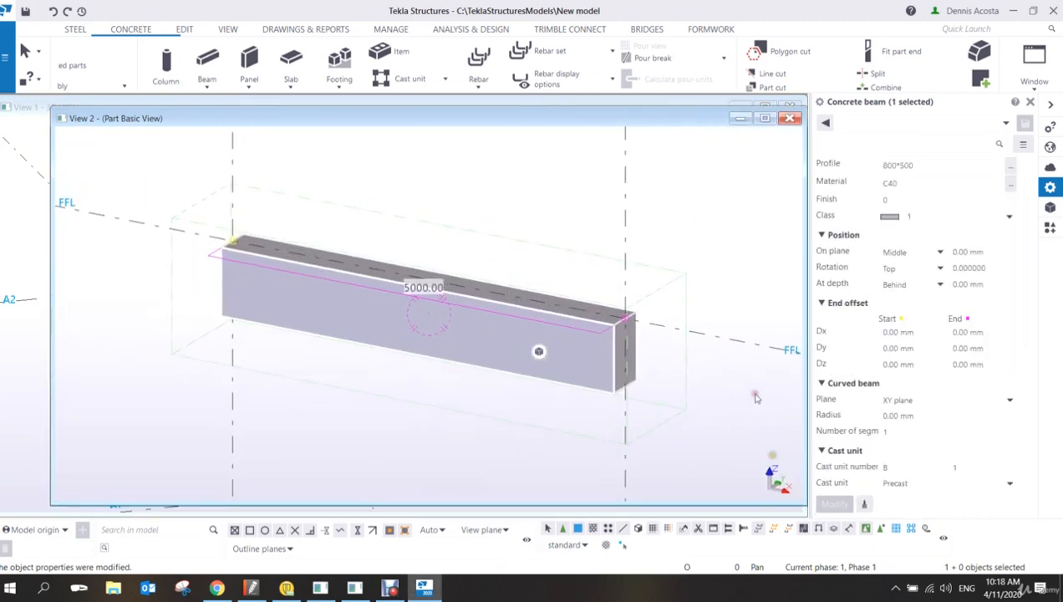
Step: Cut away the beam's underside with a line cut from the start's lower corner to the midpoint of the opposite end edge
click(746, 325)
key(ctrl+p)
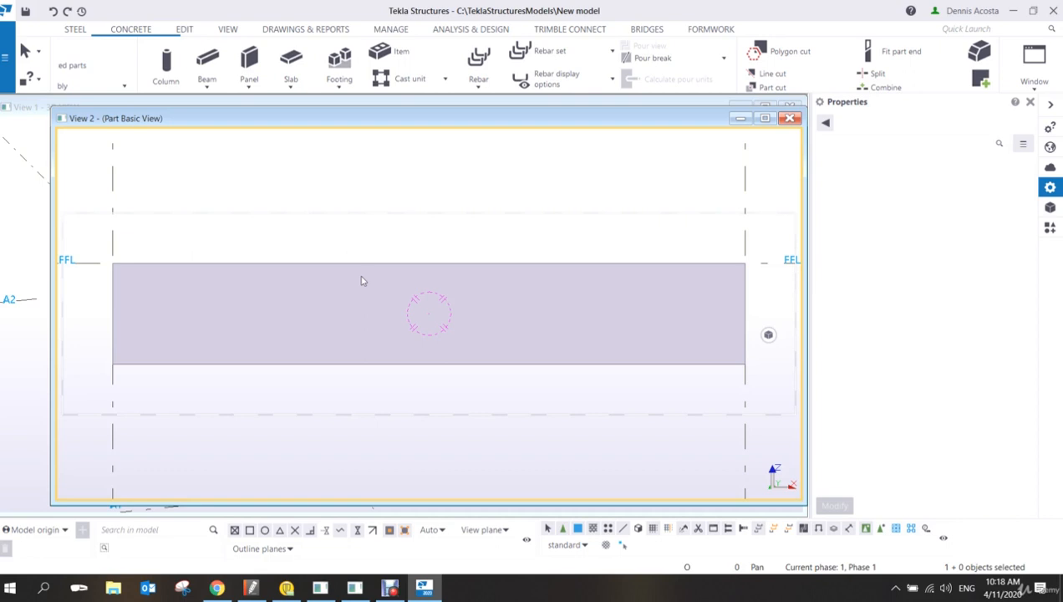
click(184, 30)
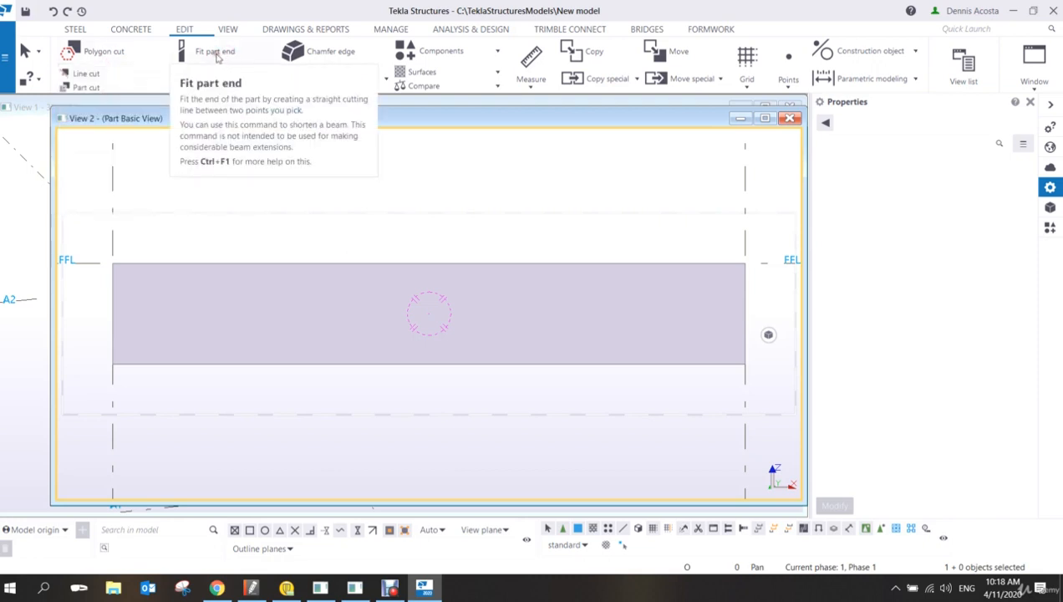
click(95, 78)
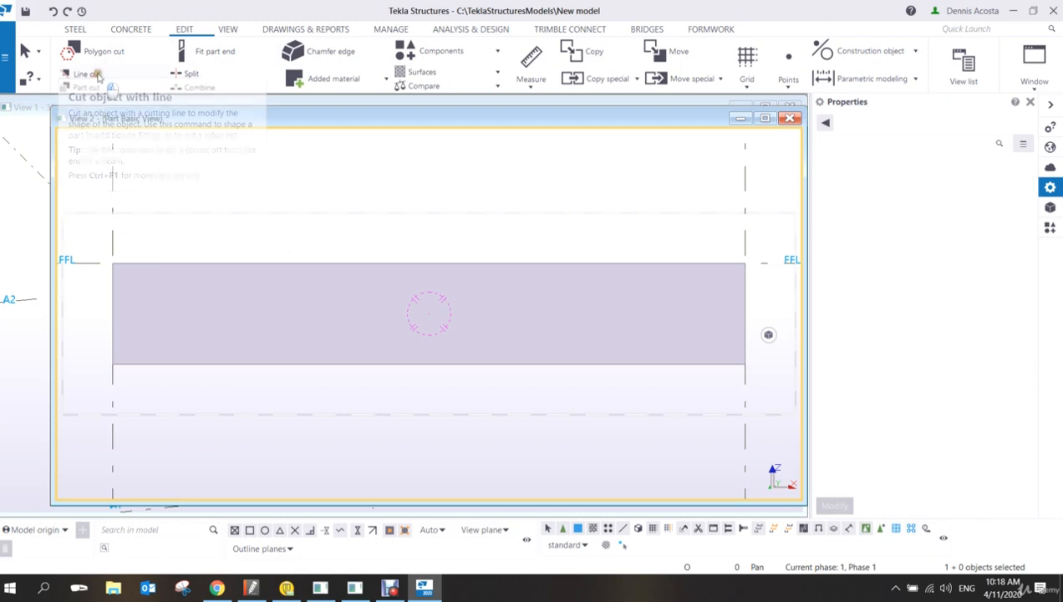
click(255, 269)
click(112, 363)
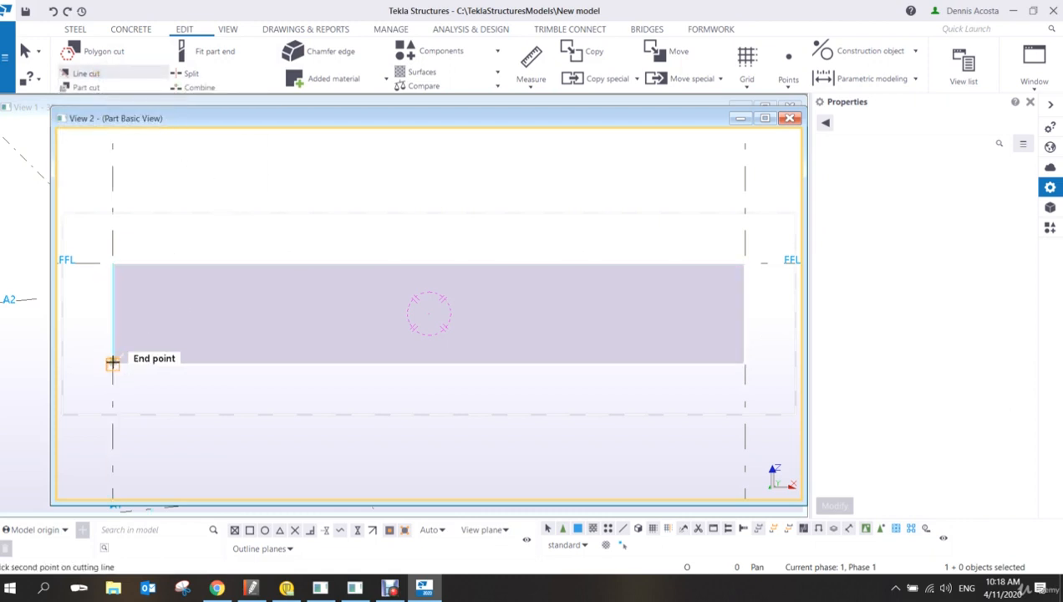
click(745, 314)
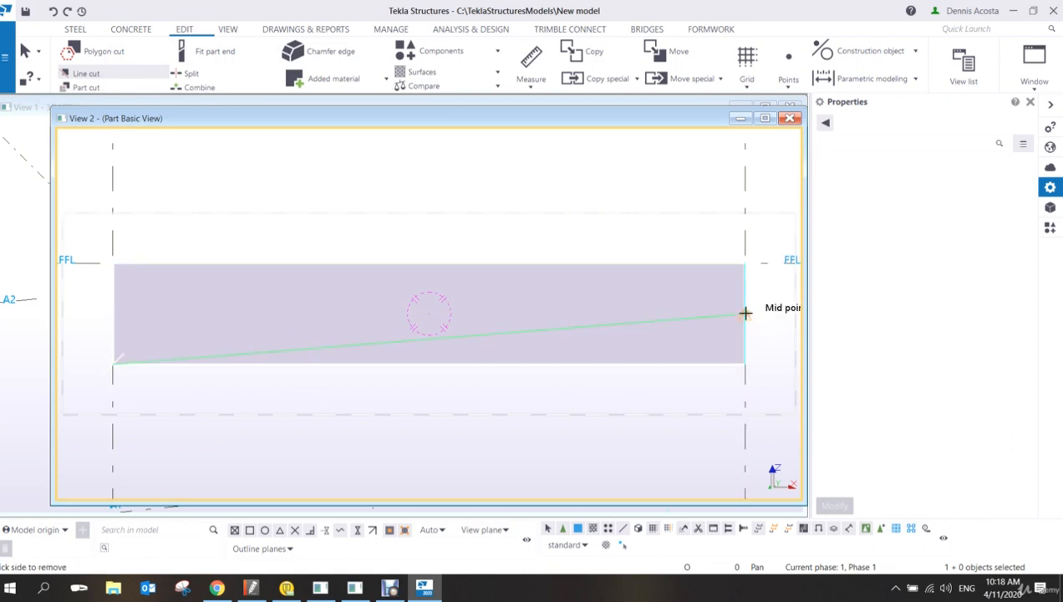
click(695, 378)
right_click(517, 239)
click(519, 242)
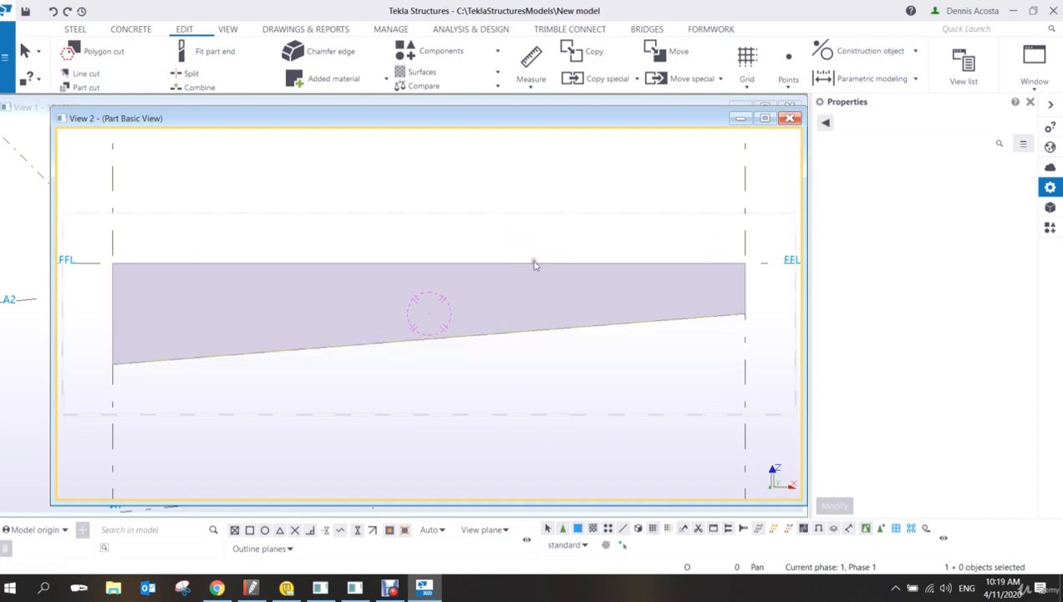
Step: Start a new bar group for the tapered beam with bar size 10 and class 2 (red)
ctrl+middle_drag(510, 330, 465, 337)
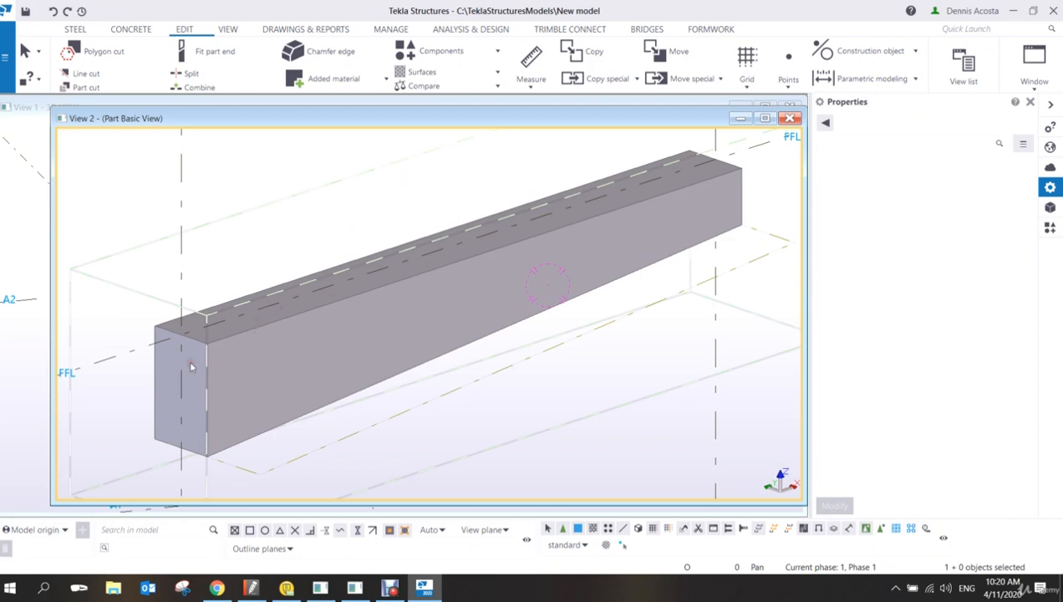
scroll(340, 354, down, 3)
scroll(316, 350, up, 1)
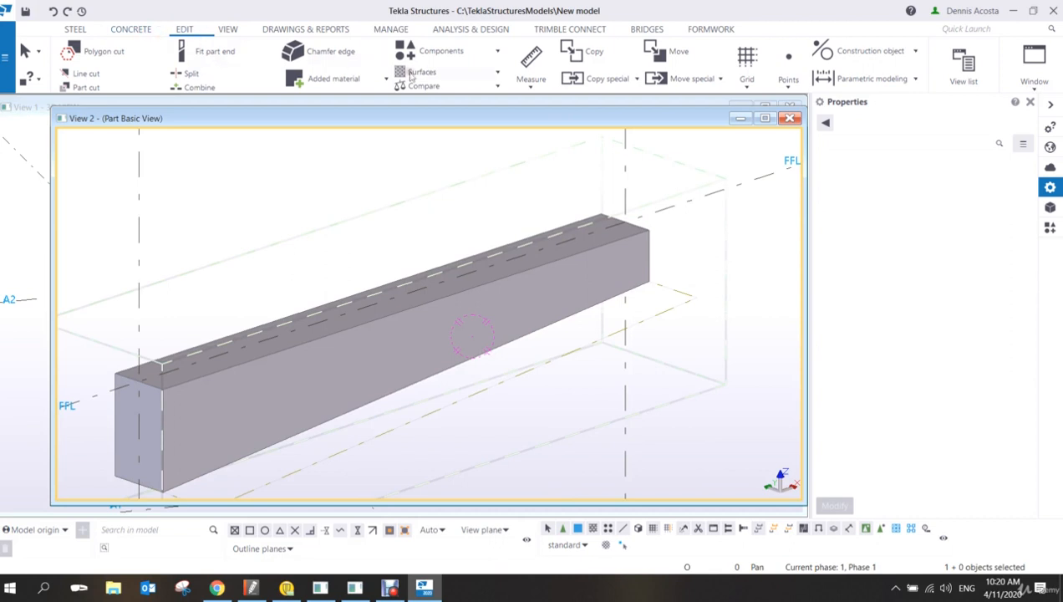
click(134, 31)
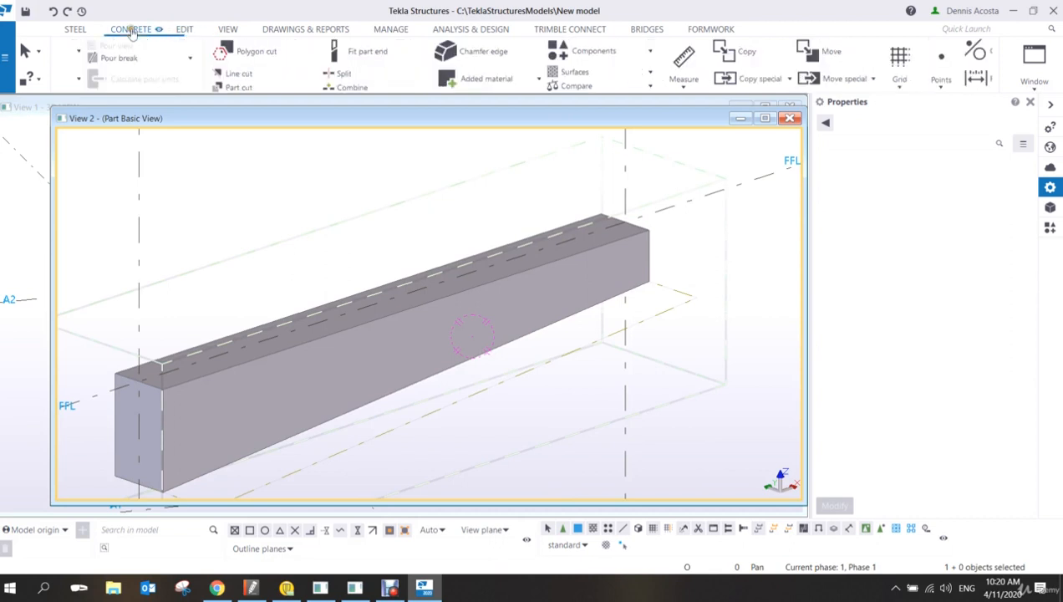
click(391, 80)
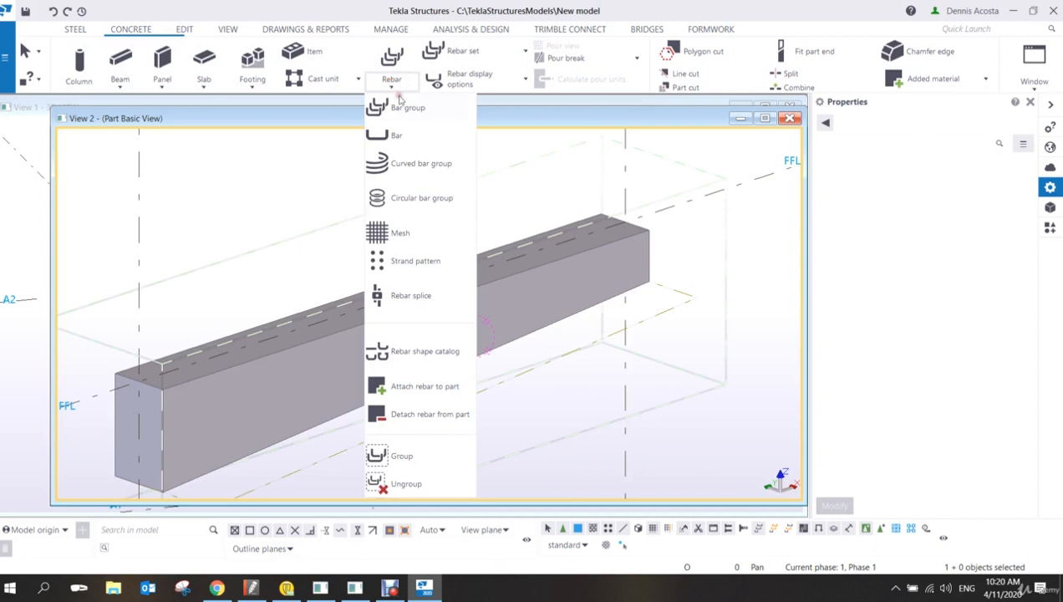
click(408, 109)
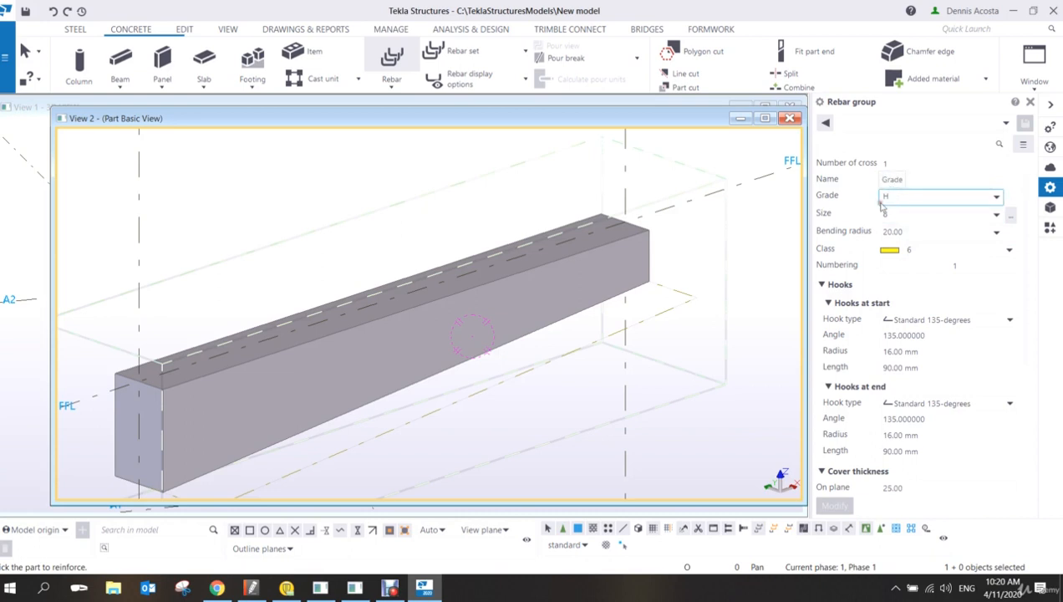
click(996, 216)
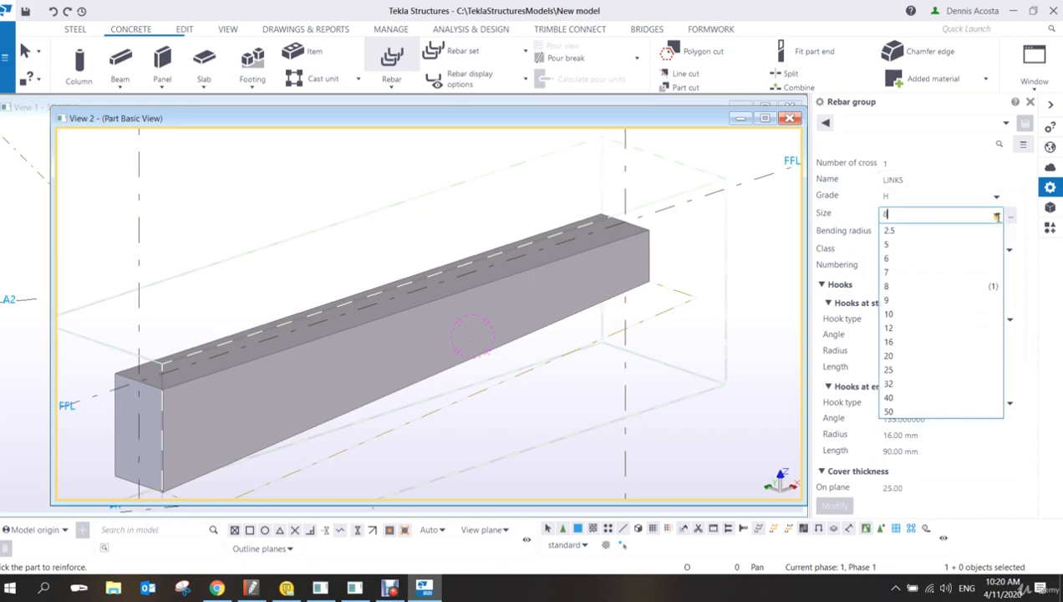
click(905, 316)
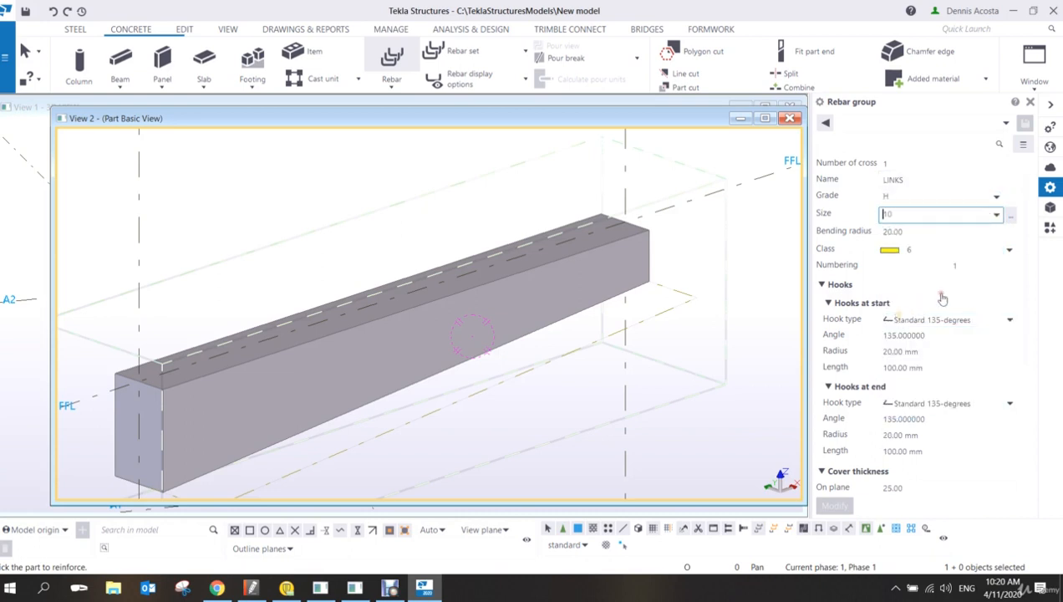
click(1001, 249)
click(913, 296)
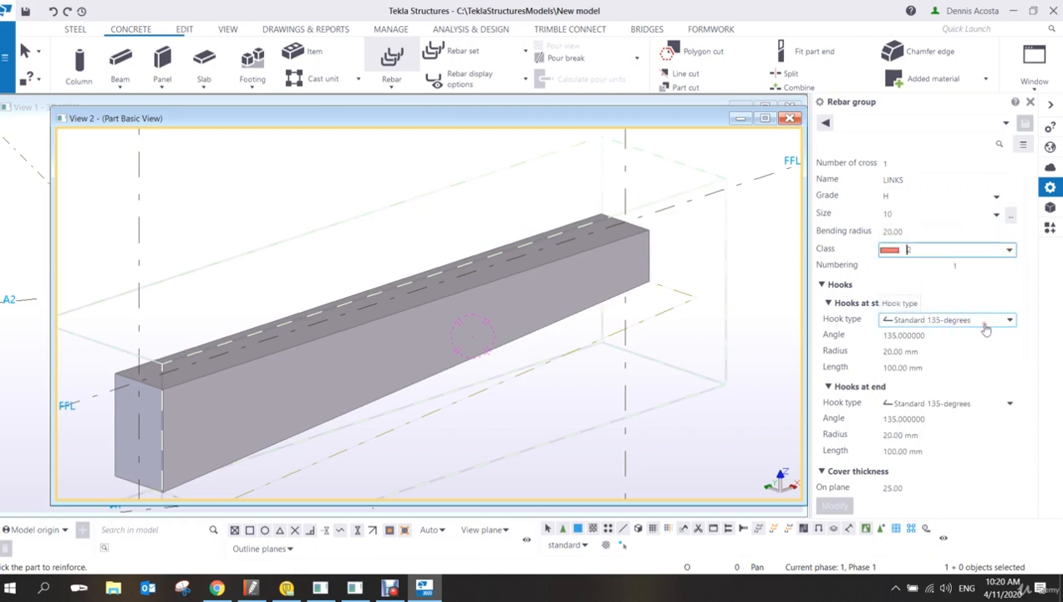
Step: Set the hooks at both the start and the end of the bar group to Standard 180-degrees
scroll(931, 336, down, 1)
scroll(931, 337, down, 1)
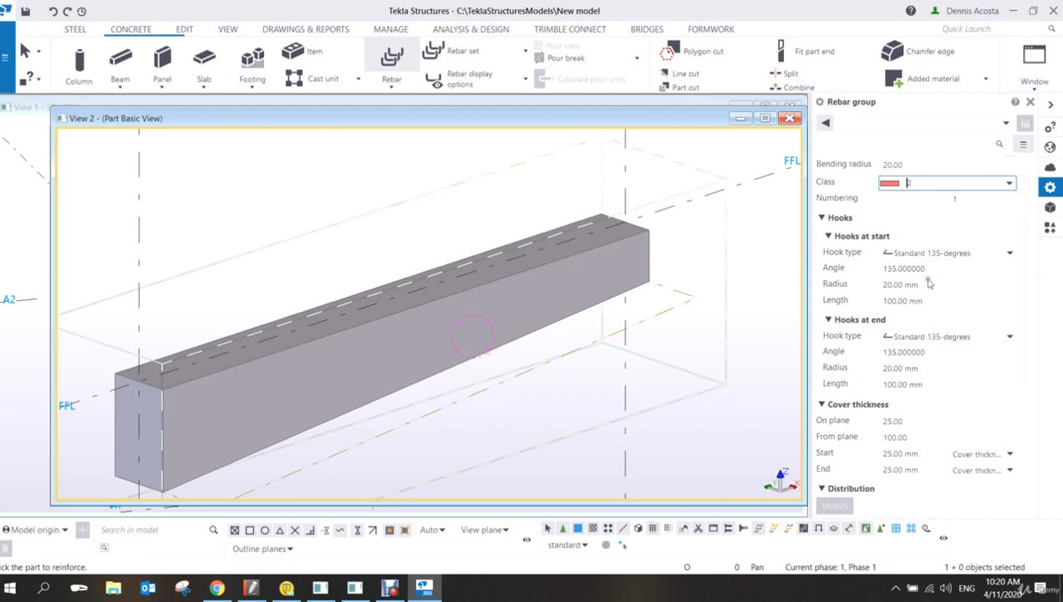
click(1007, 252)
click(917, 309)
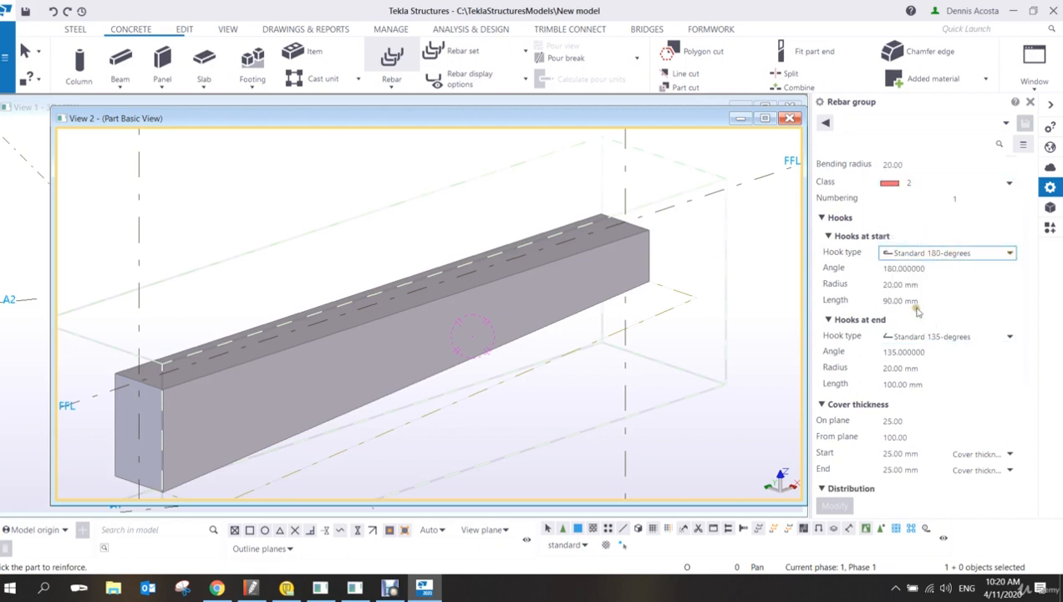
click(1010, 336)
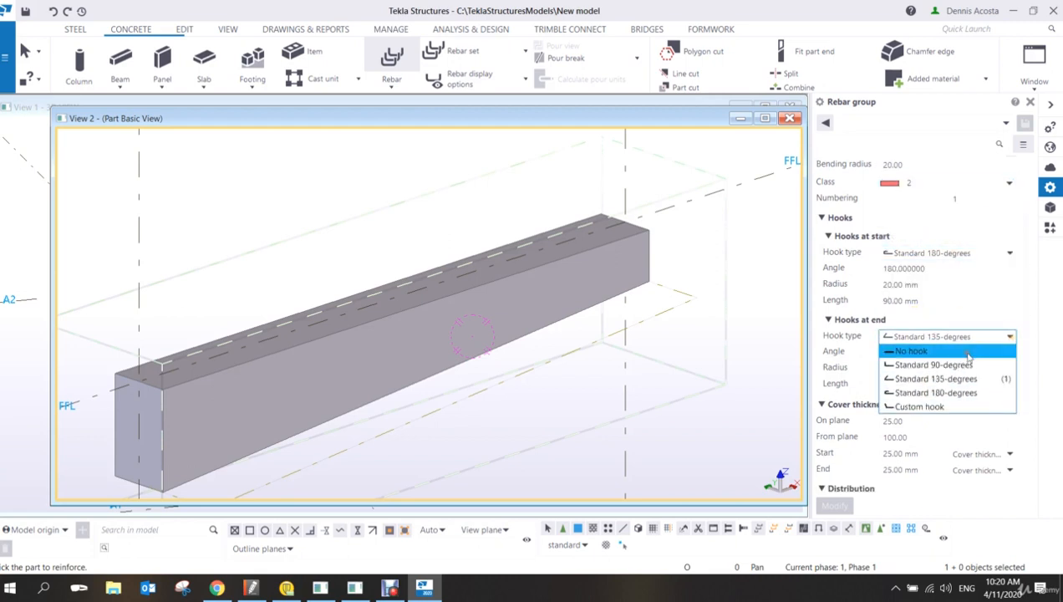
click(922, 393)
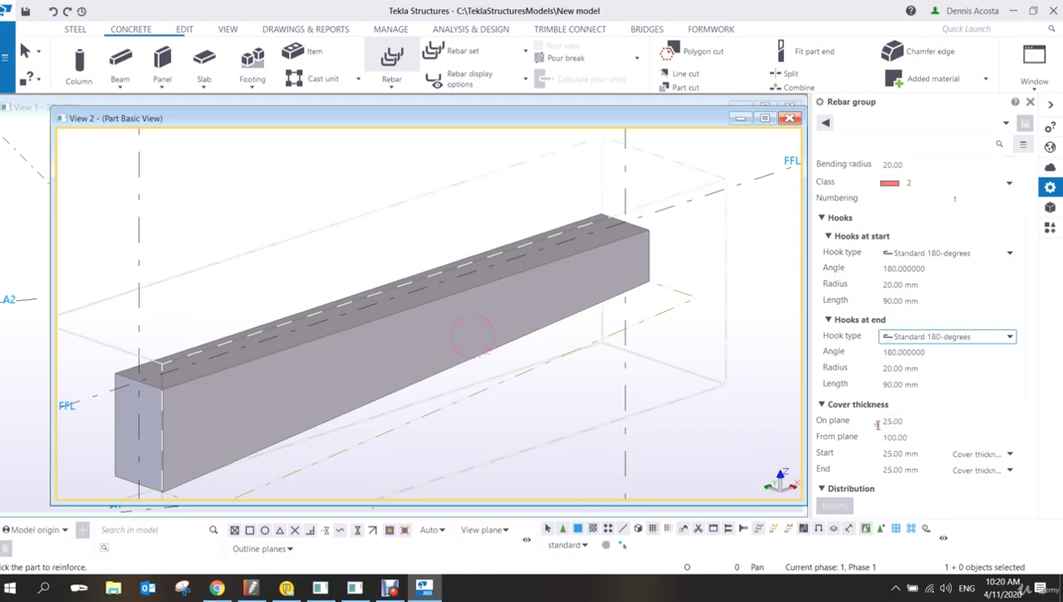
Step: Set the bar group's from-plane cover thickness to 50
click(909, 420)
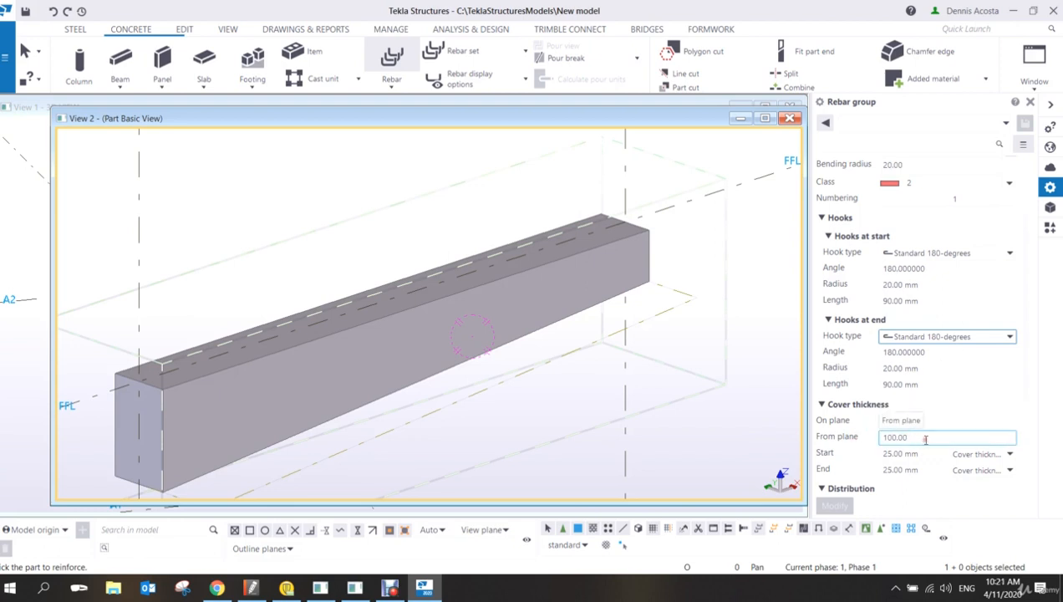
click(922, 438)
key(ctrl+a)
text(50)
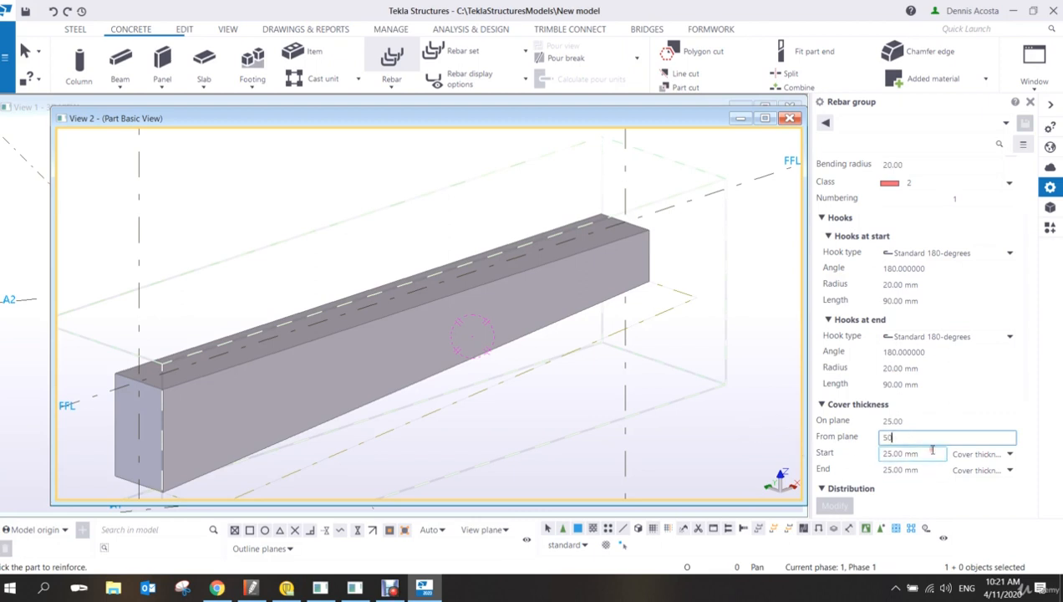
Step: Set both the start and end cover thickness of the bar group to -250
click(926, 452)
key(ctrl+a)
text(-)
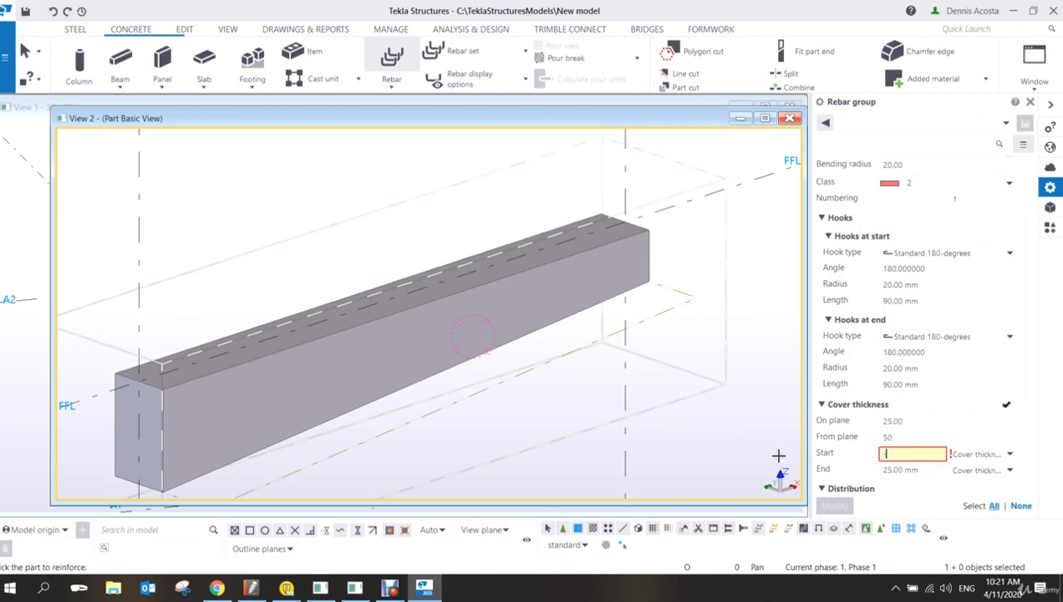
text(200)
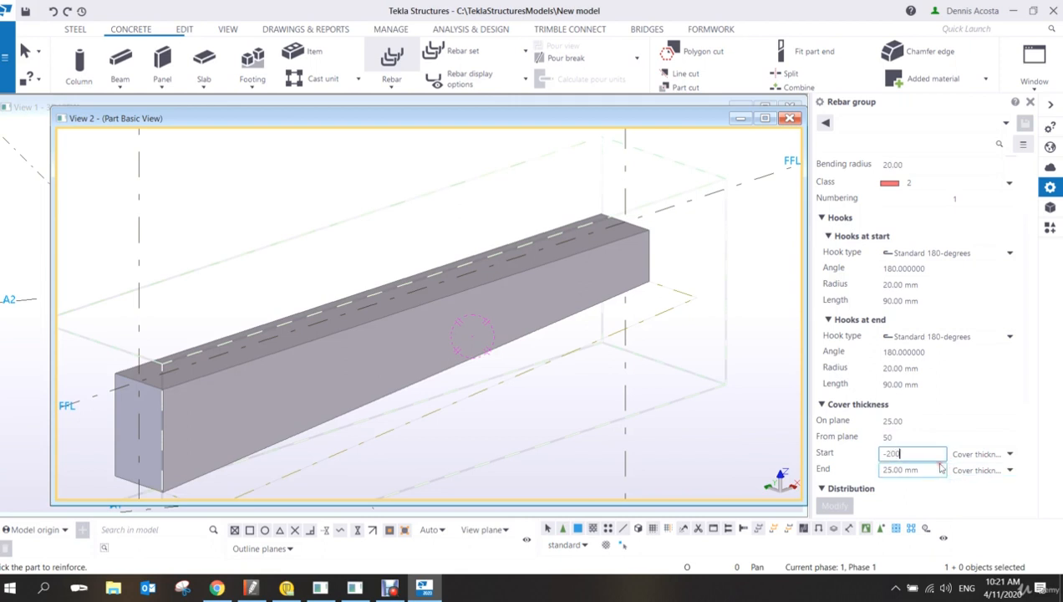
key(BackSpace)
key(BackSpace)
text(50)
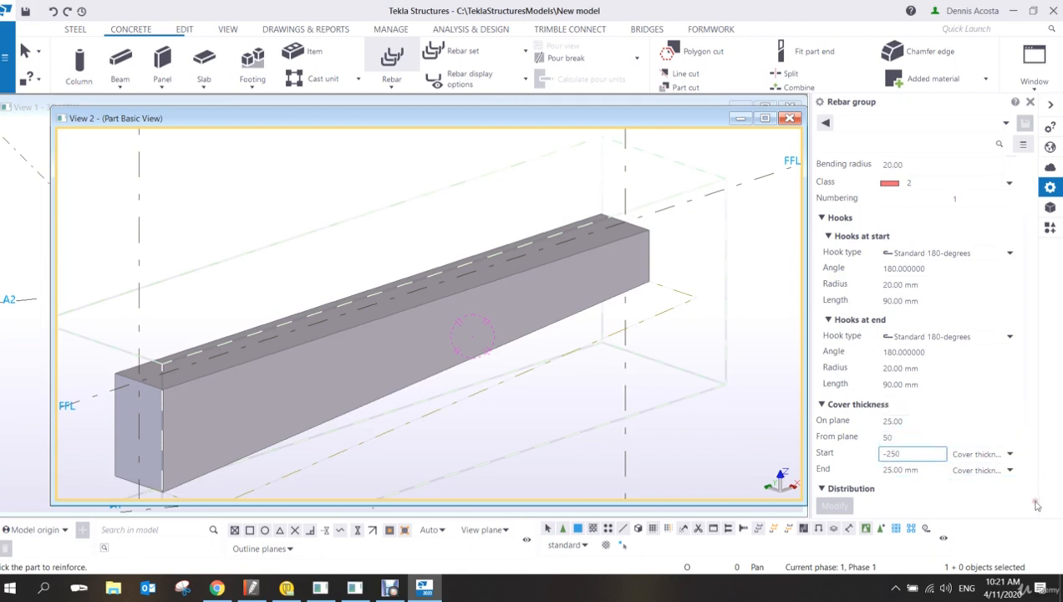
key(Tab)
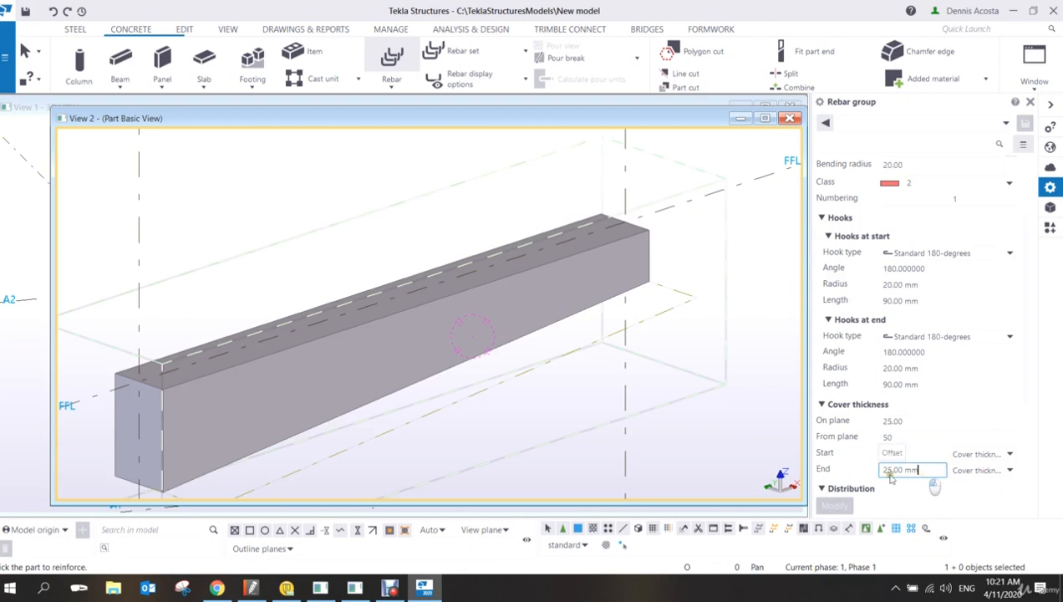
text(-)
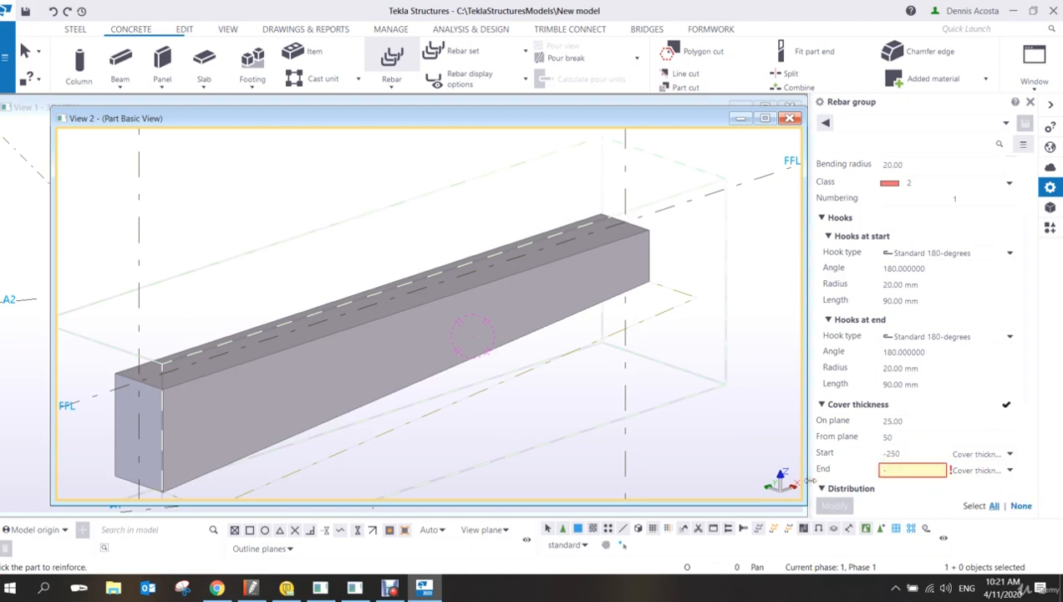
text(250)
Step: Review the bar group's distribution, hook and cover settings, keeping LINKS as its name
scroll(924, 432, down, 1)
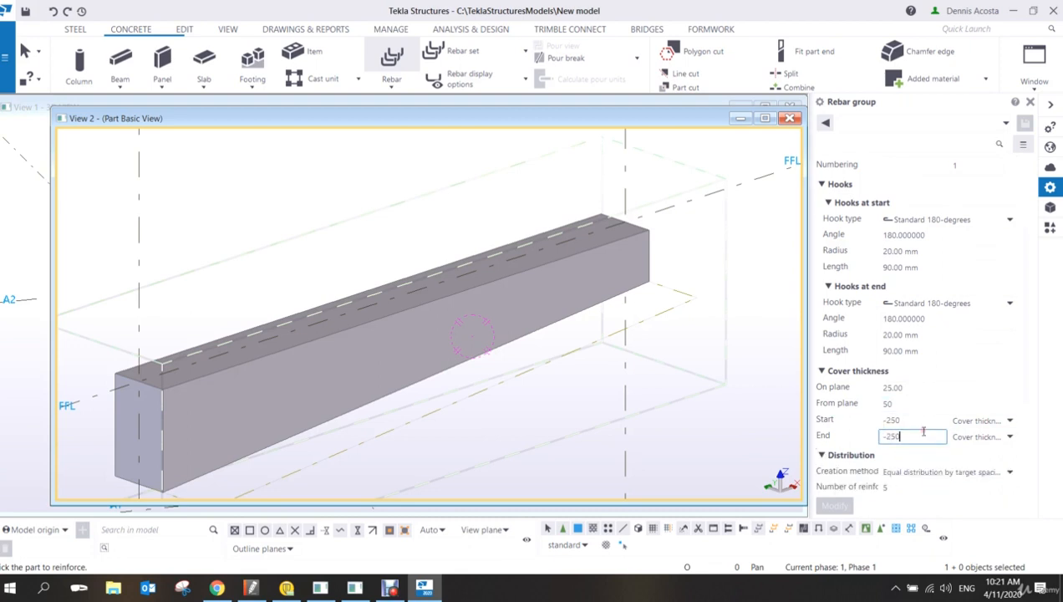
scroll(924, 431, down, 3)
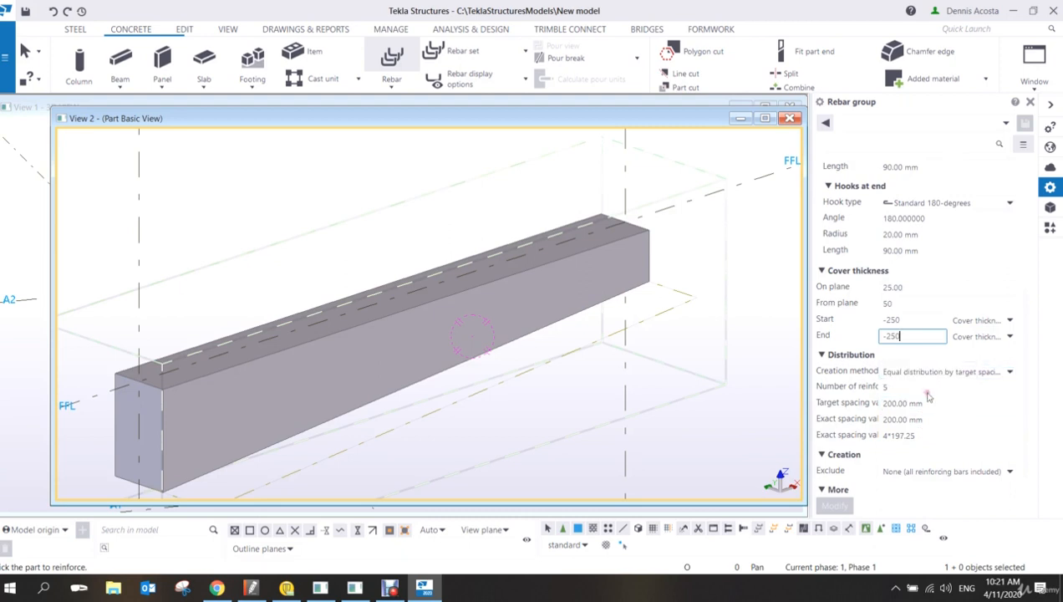
scroll(935, 351, up, 5)
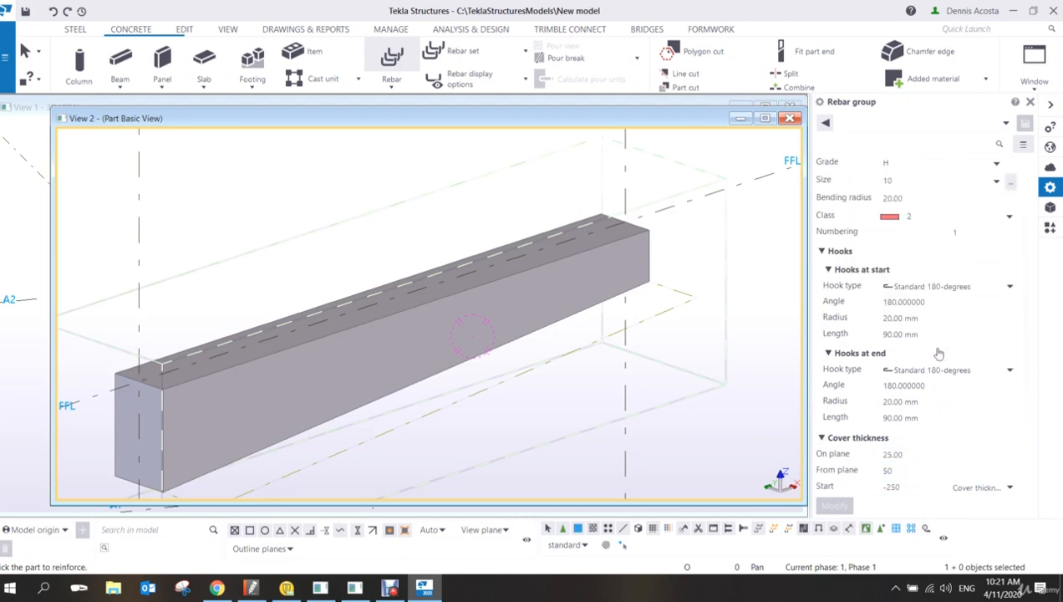
scroll(936, 347, up, 3)
click(907, 214)
text(LINKS)
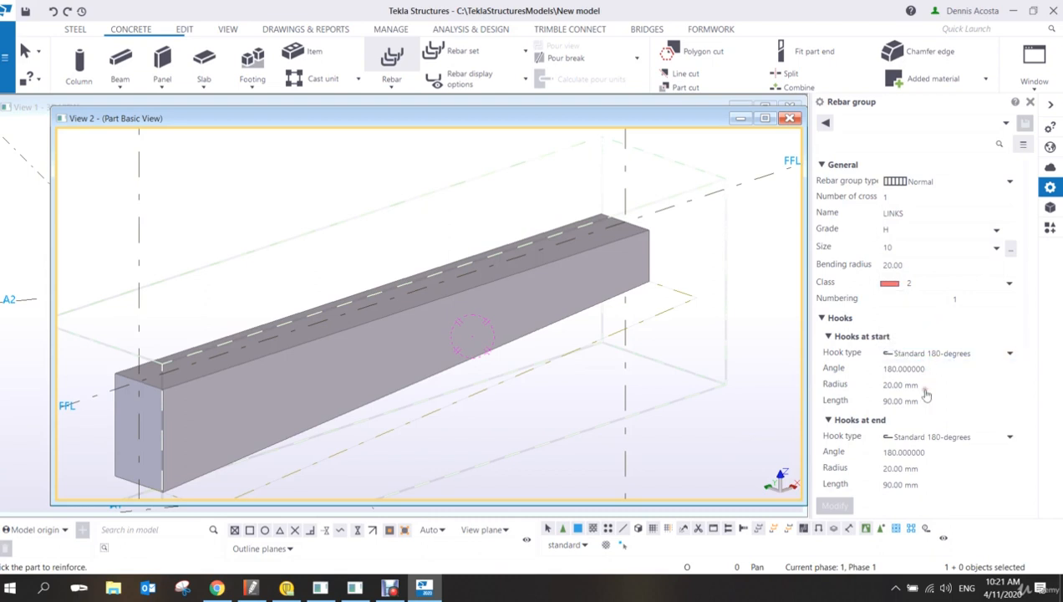
scroll(924, 392, down, 4)
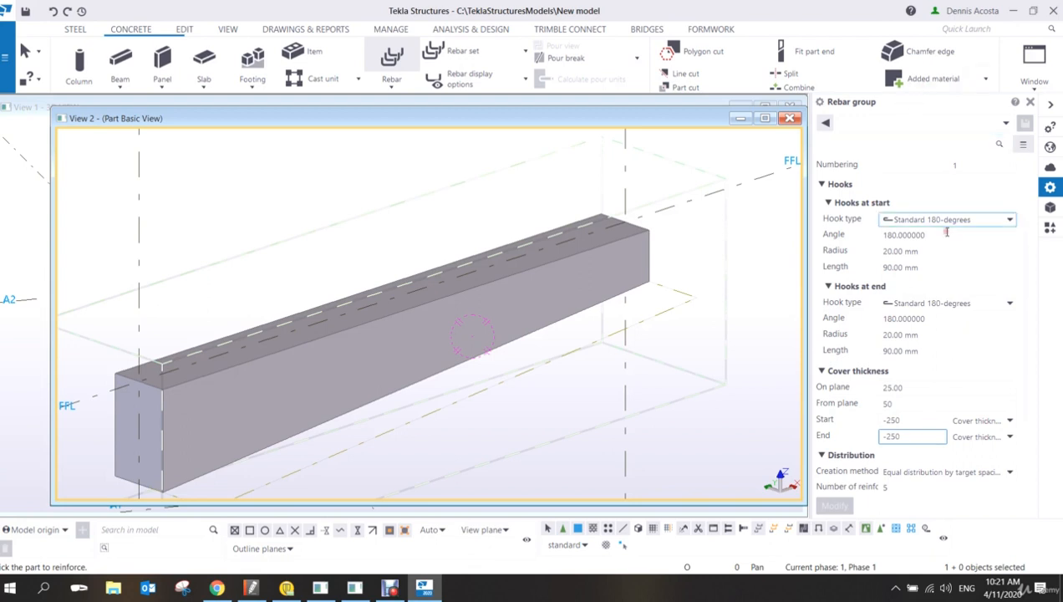
scroll(928, 301, up, 3)
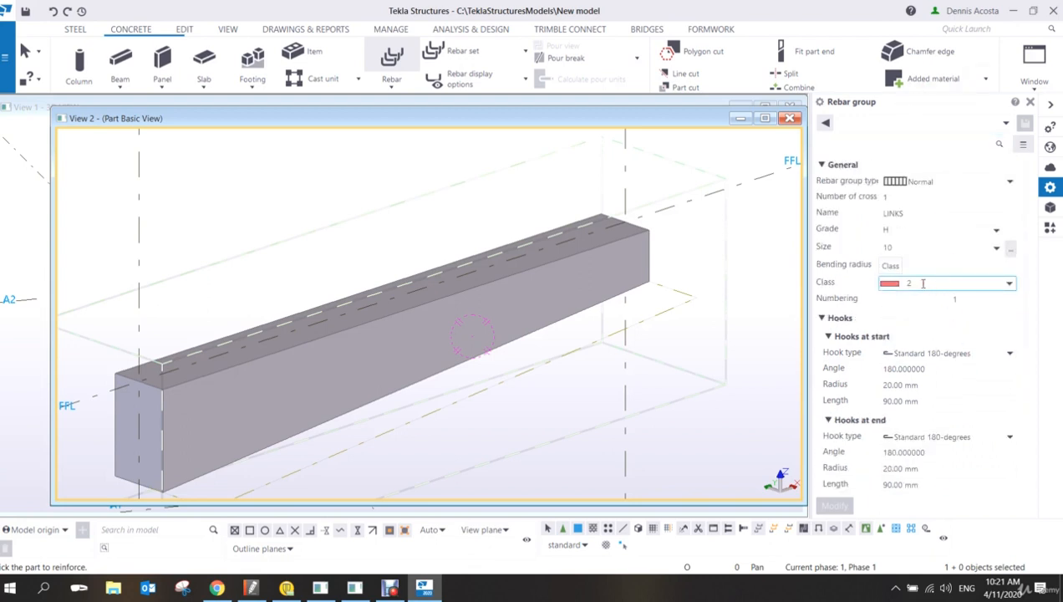
Step: Change the rebar group type to Tapered
click(1010, 182)
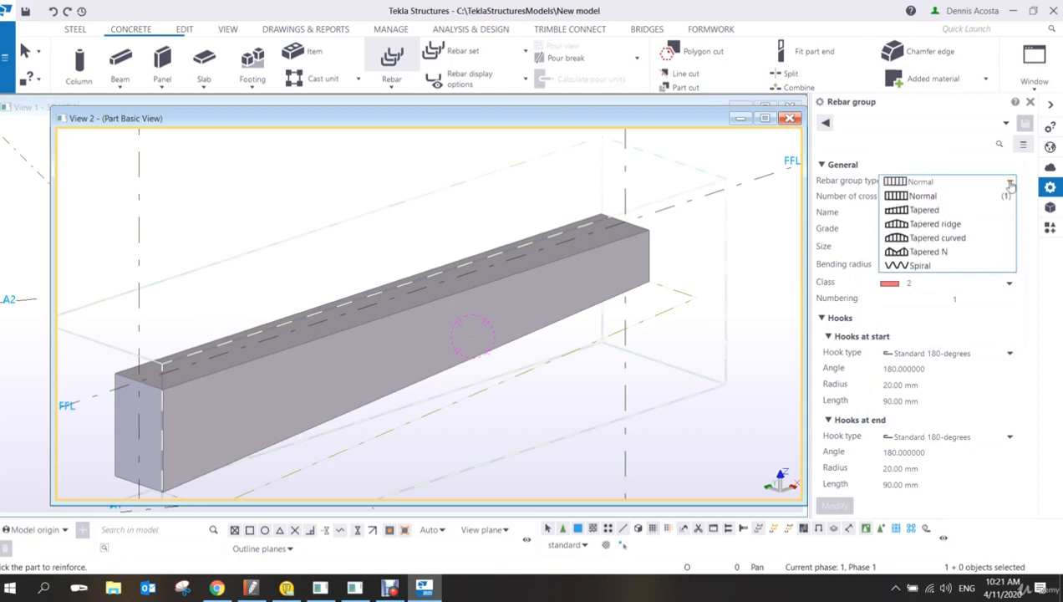
click(931, 198)
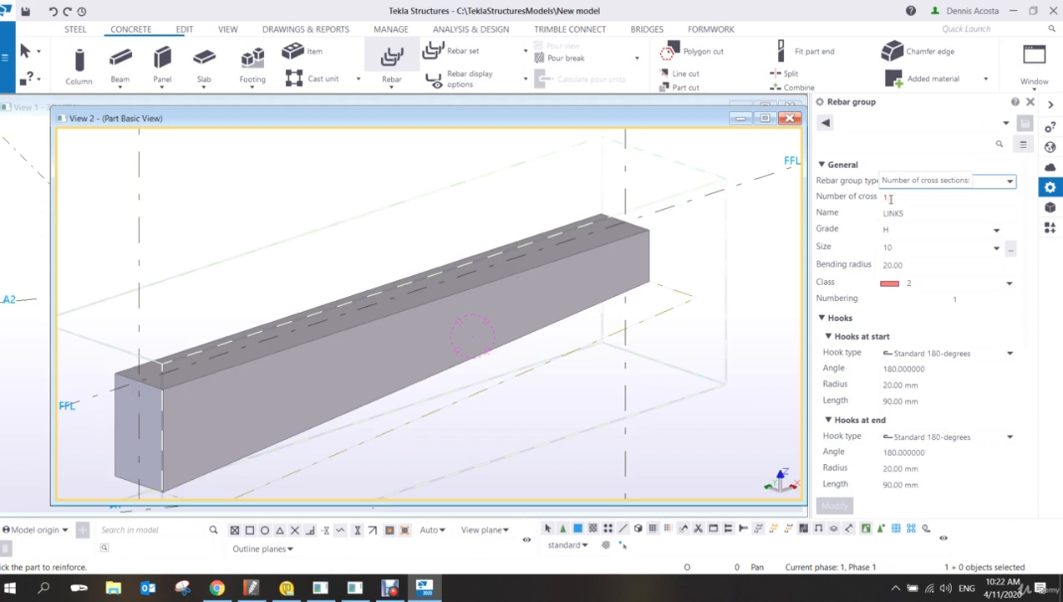
click(983, 185)
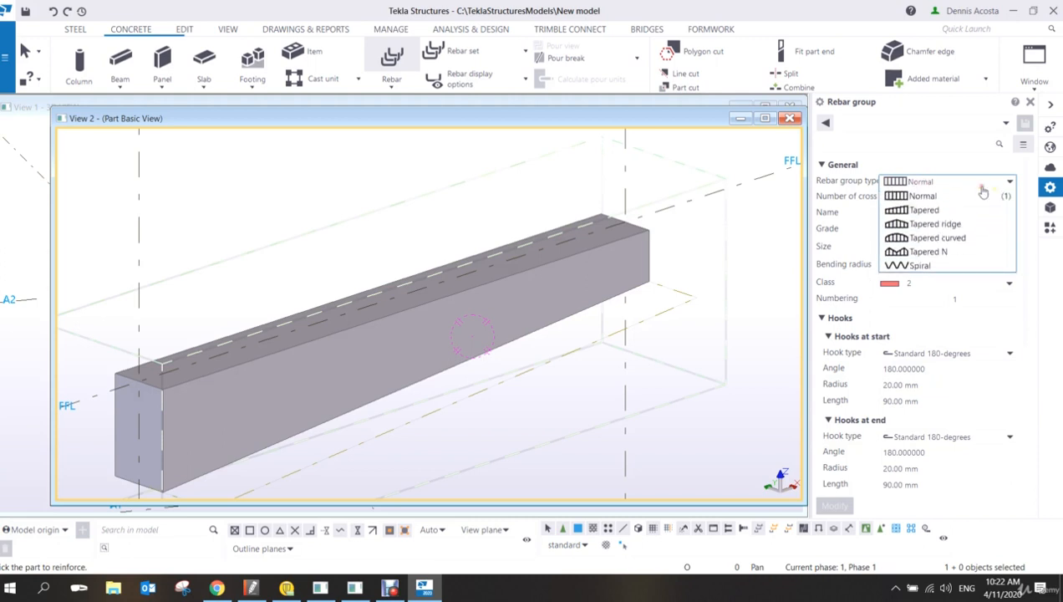
click(913, 211)
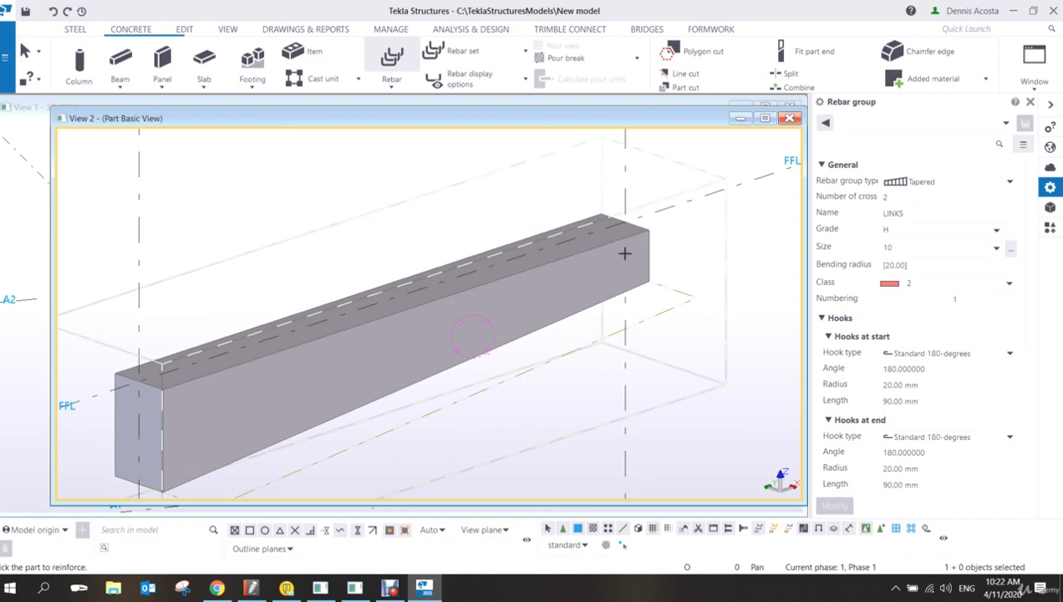
Step: Select the beam to reinforce and define a U-shaped link through the four corners of its deep end face, open at the top
middle_drag(290, 393, 306, 365)
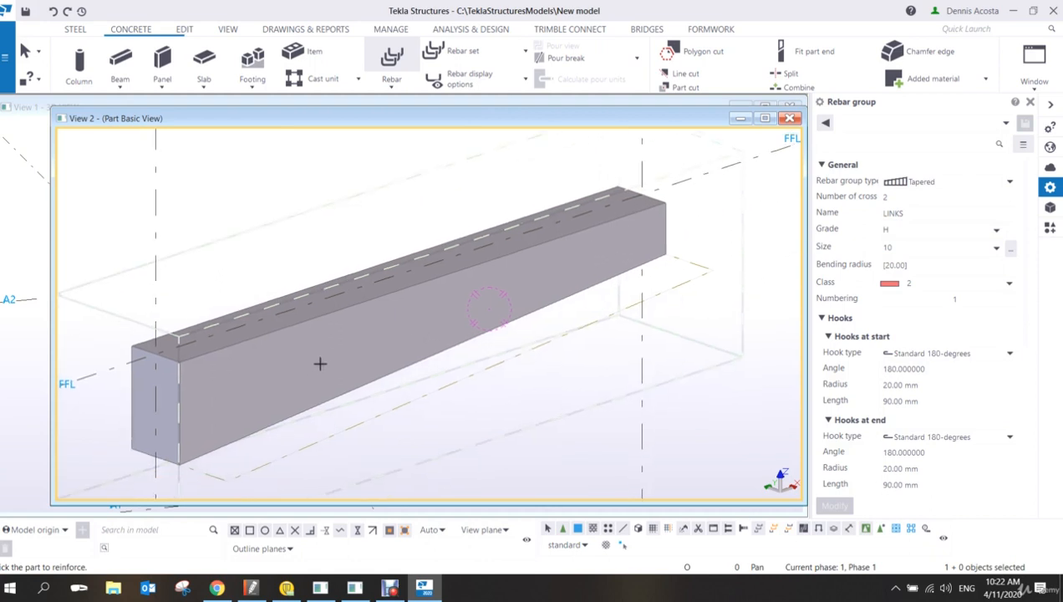
click(264, 365)
scroll(162, 376, up, 3)
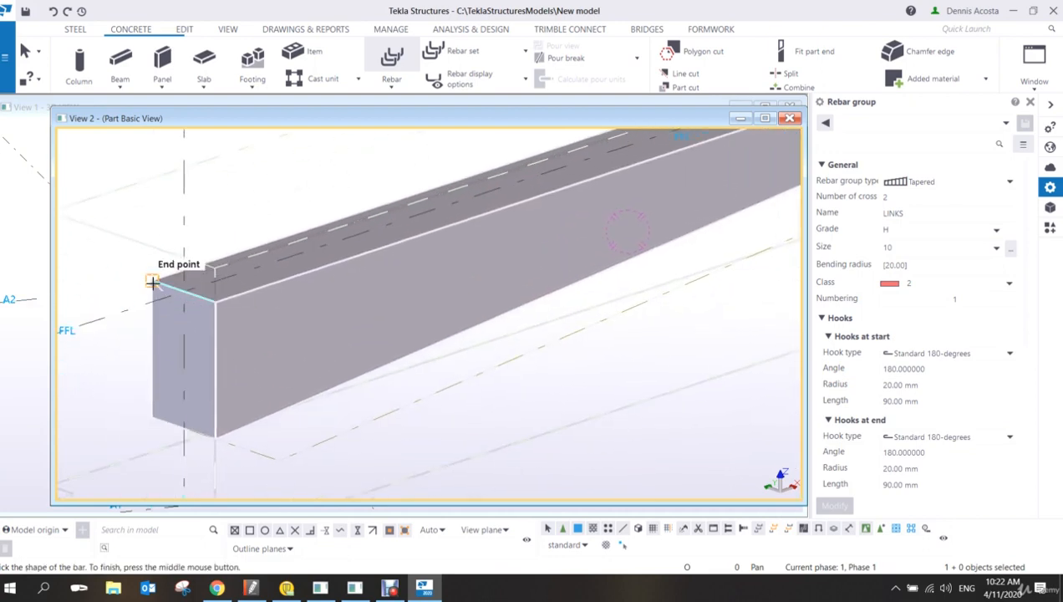
click(153, 280)
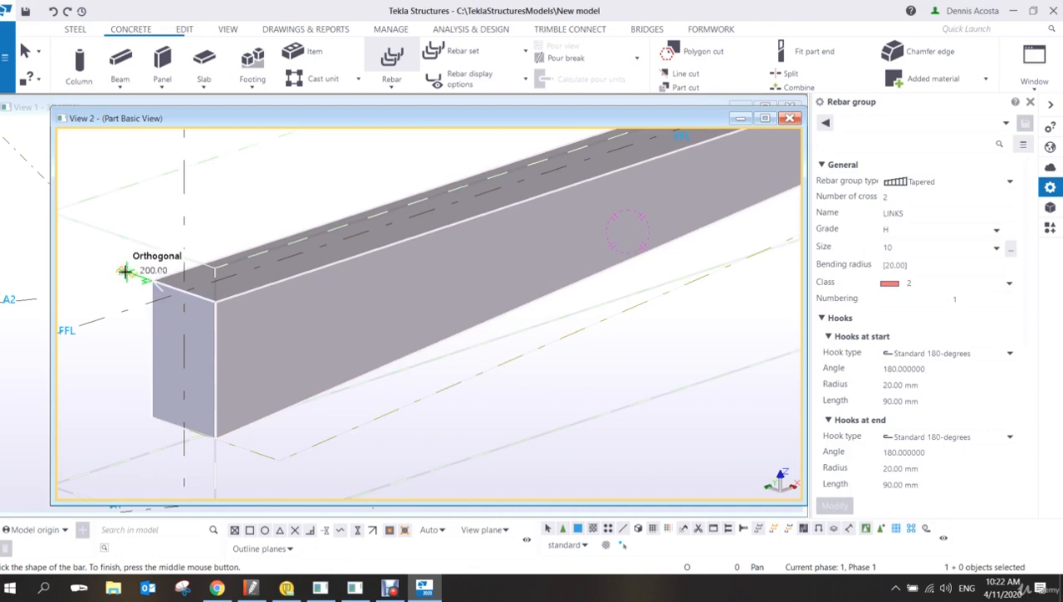
click(151, 415)
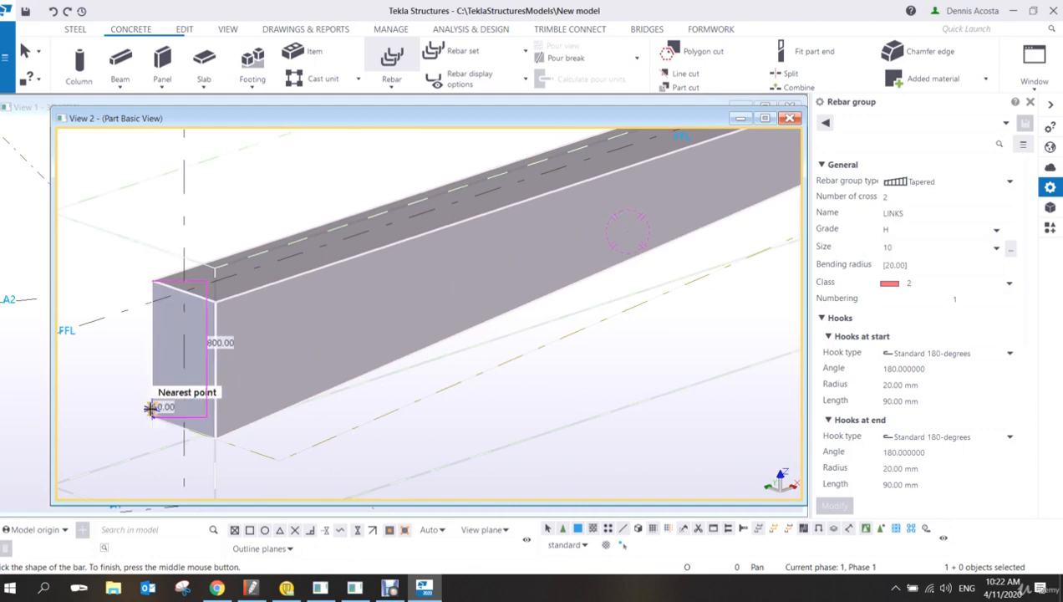
click(217, 438)
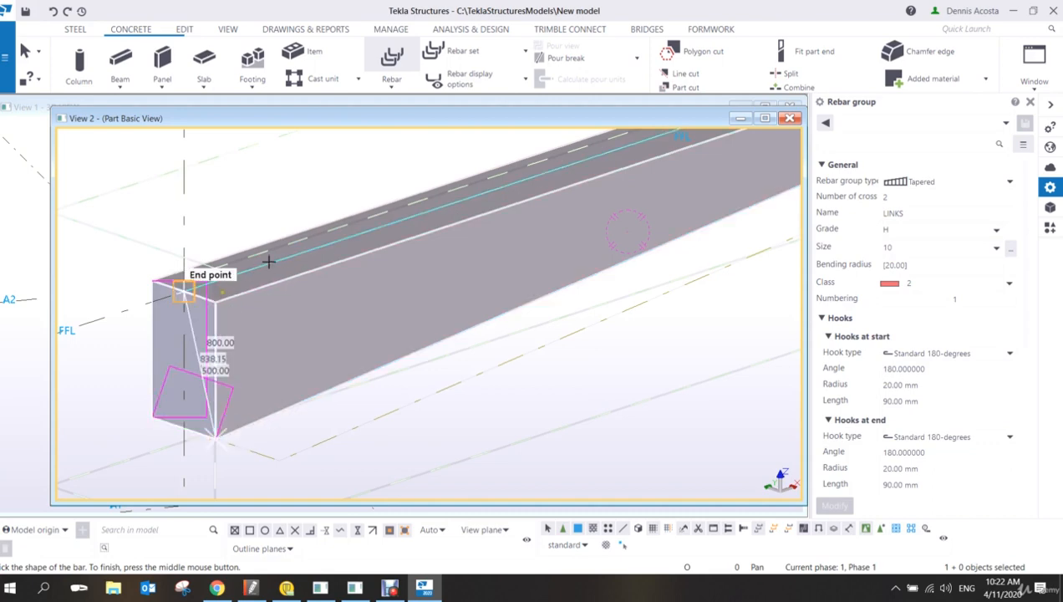
click(217, 304)
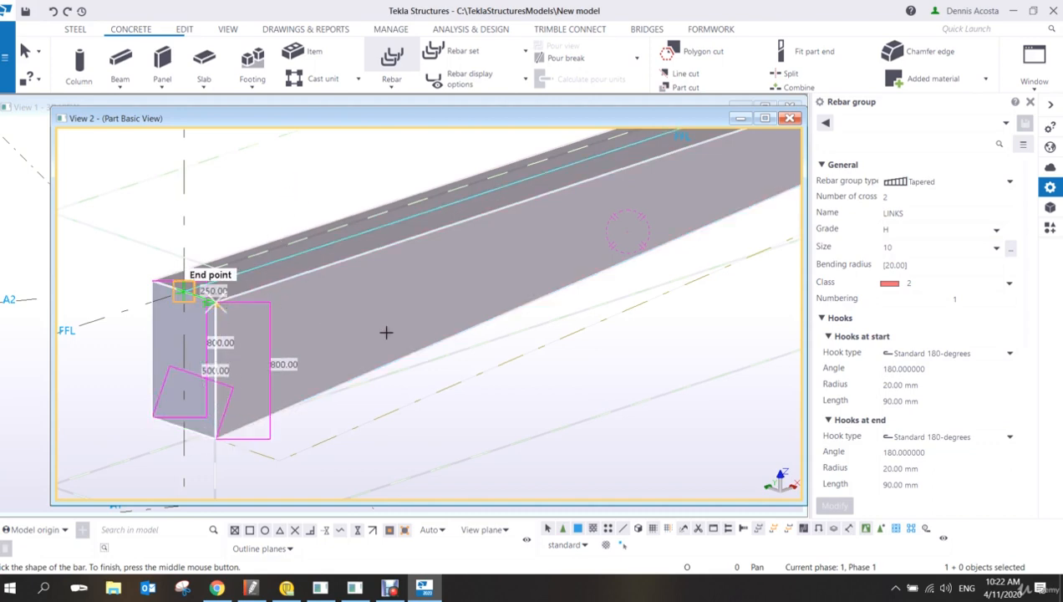
middle_click(341, 174)
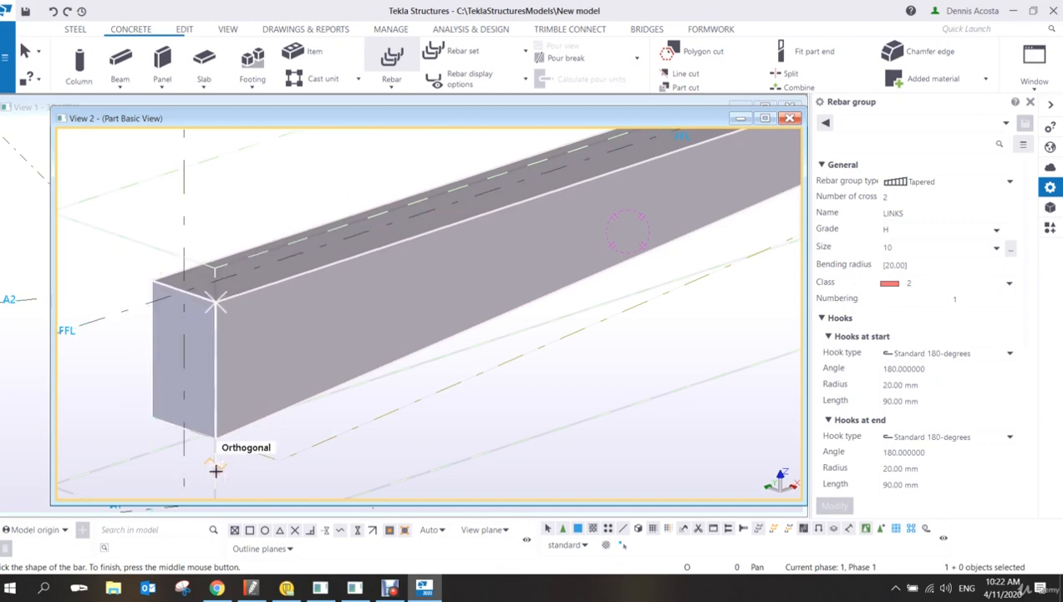
Step: Define the second U-shaped link through the four corners of the beam's shallow end face to create the tapered link group, ending the command
middle_drag(412, 281, 347, 307)
scroll(393, 267, down, 2)
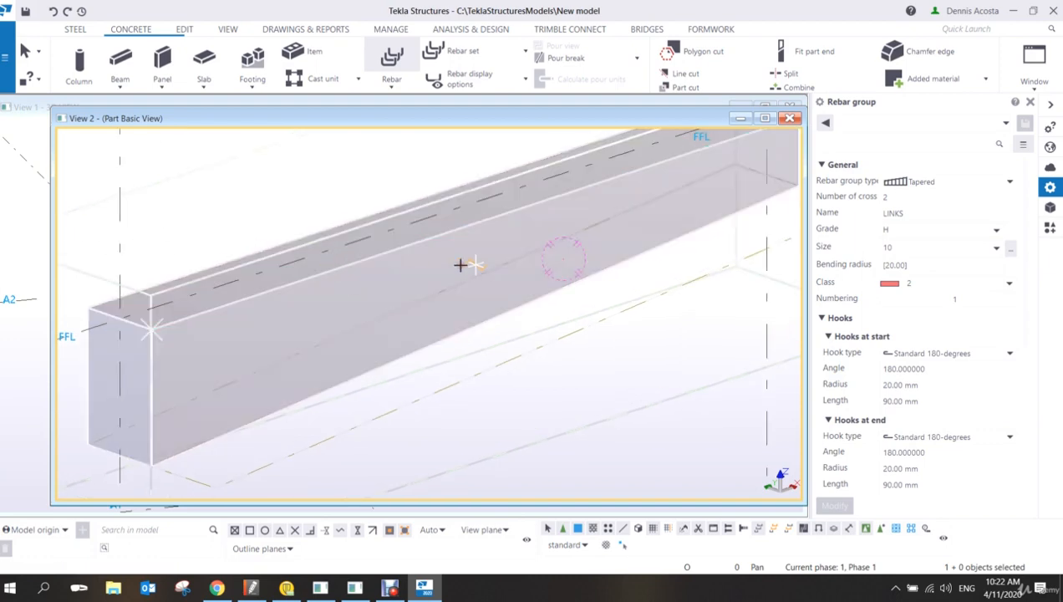
scroll(465, 284, down, 3)
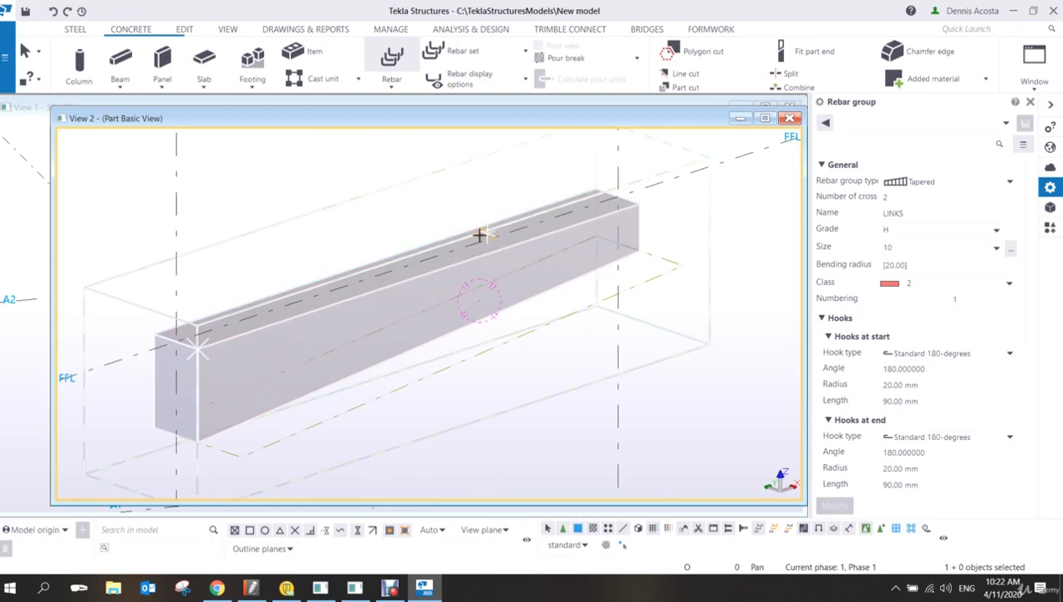
scroll(606, 189, up, 4)
scroll(601, 205, up, 2)
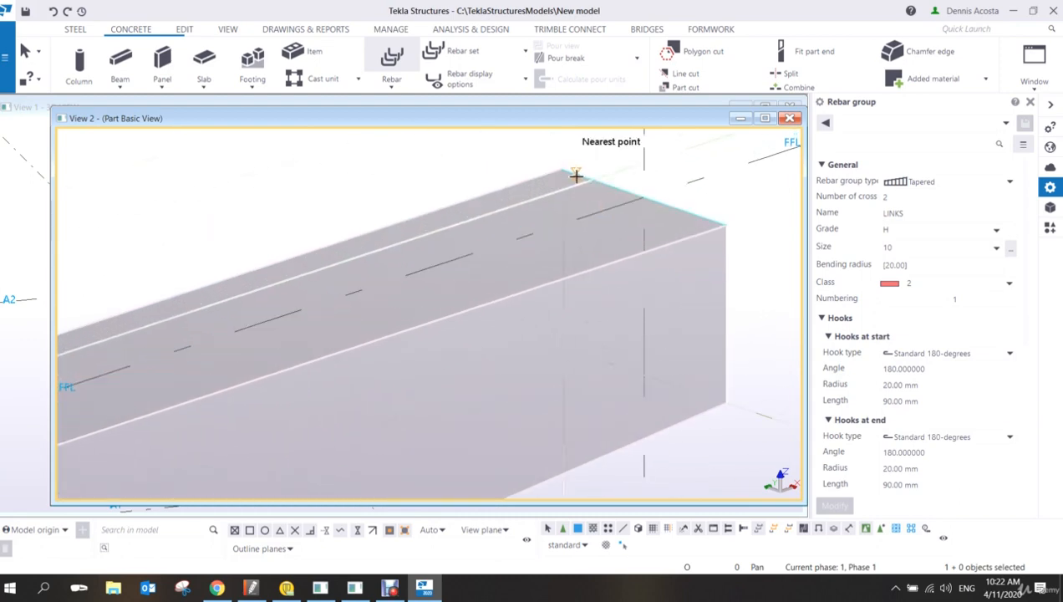
click(563, 170)
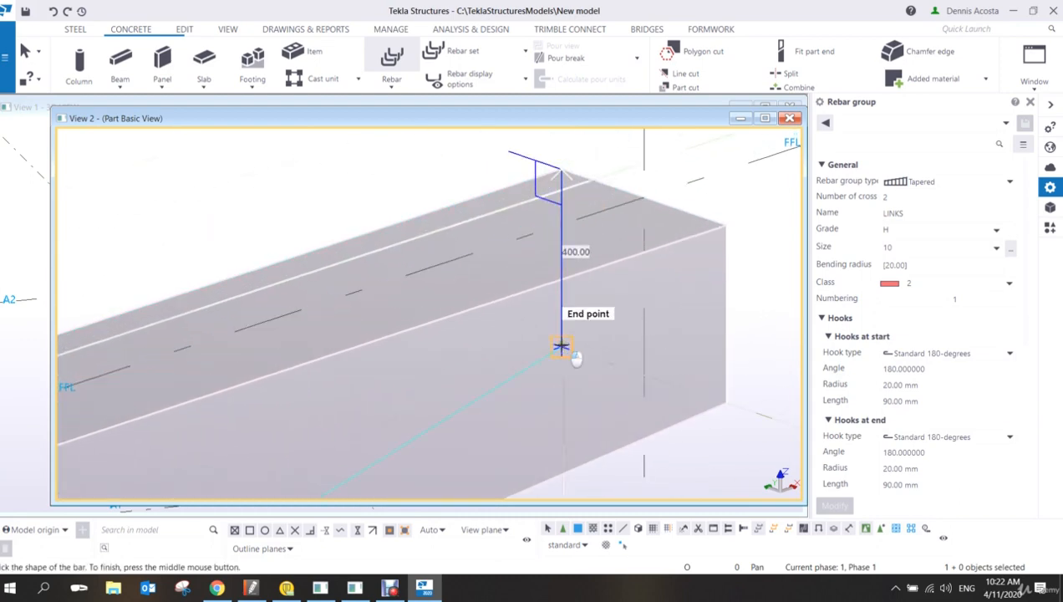
click(563, 346)
click(726, 404)
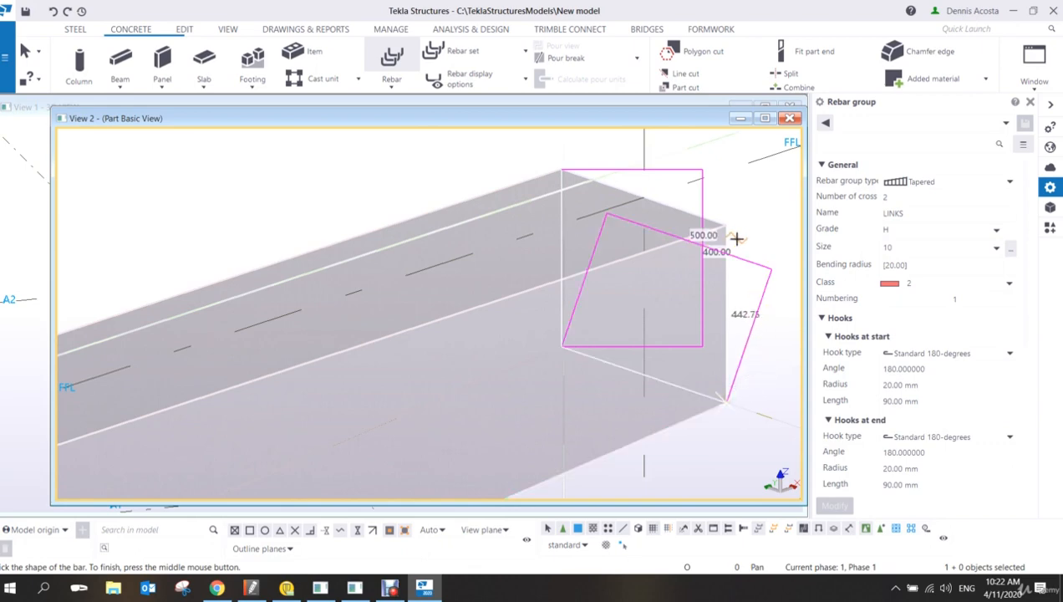
scroll(729, 238, down, 3)
scroll(729, 238, down, 2)
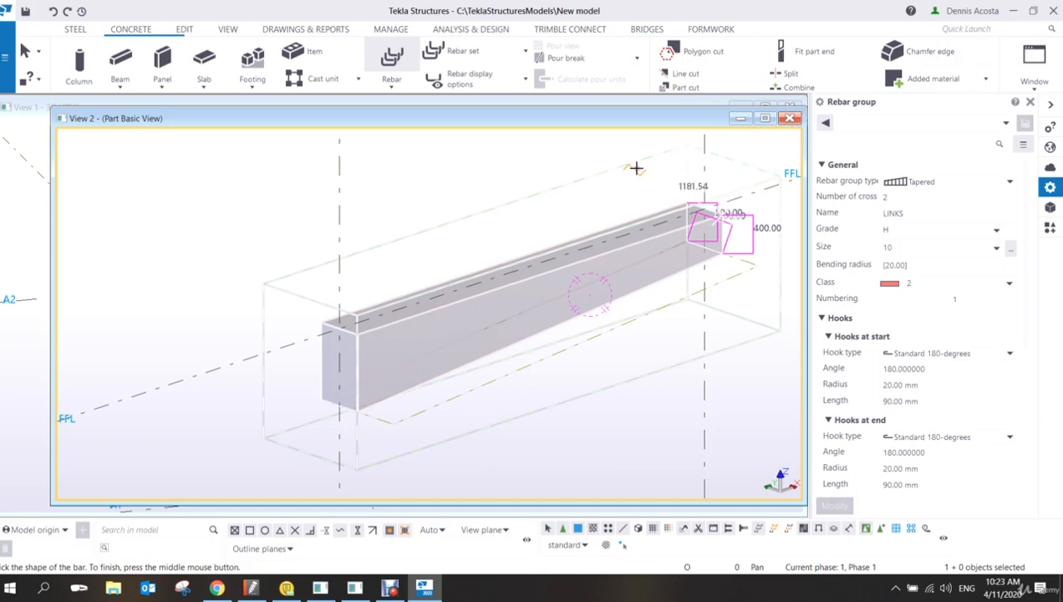
middle_click(611, 188)
right_click(485, 209)
click(501, 219)
click(585, 339)
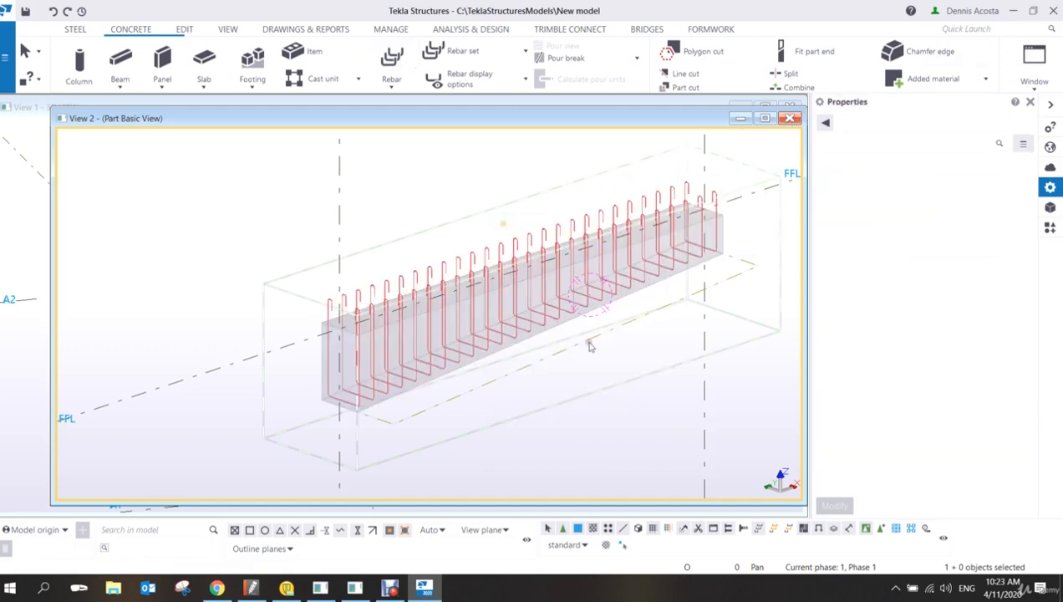
Step: Examine the tapered links along the beam, checking how their leg heights and hooks follow the sloping profile
scroll(607, 400, up, 3)
scroll(571, 304, down, 1)
ctrl+middle_drag(639, 266, 674, 308)
scroll(608, 295, up, 3)
scroll(608, 295, down, 4)
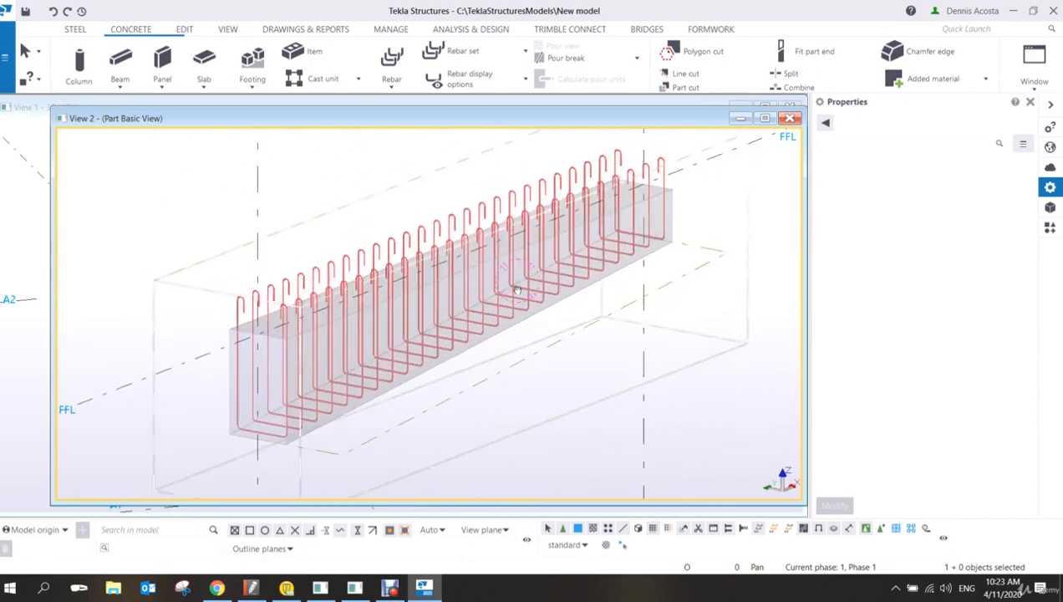
ctrl+middle_drag(608, 295, 540, 303)
scroll(538, 303, up, 2)
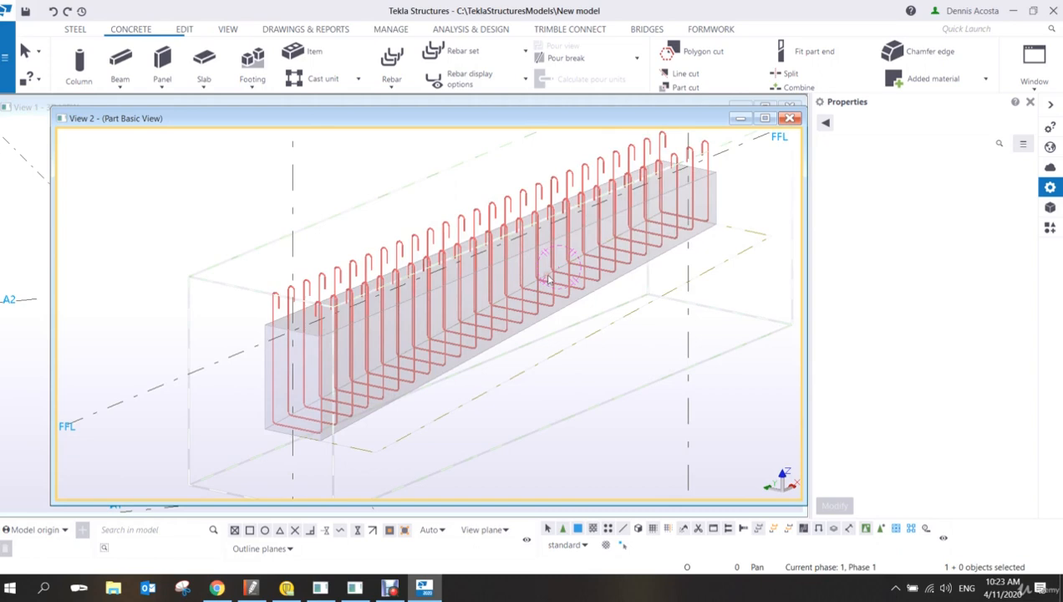
click(416, 241)
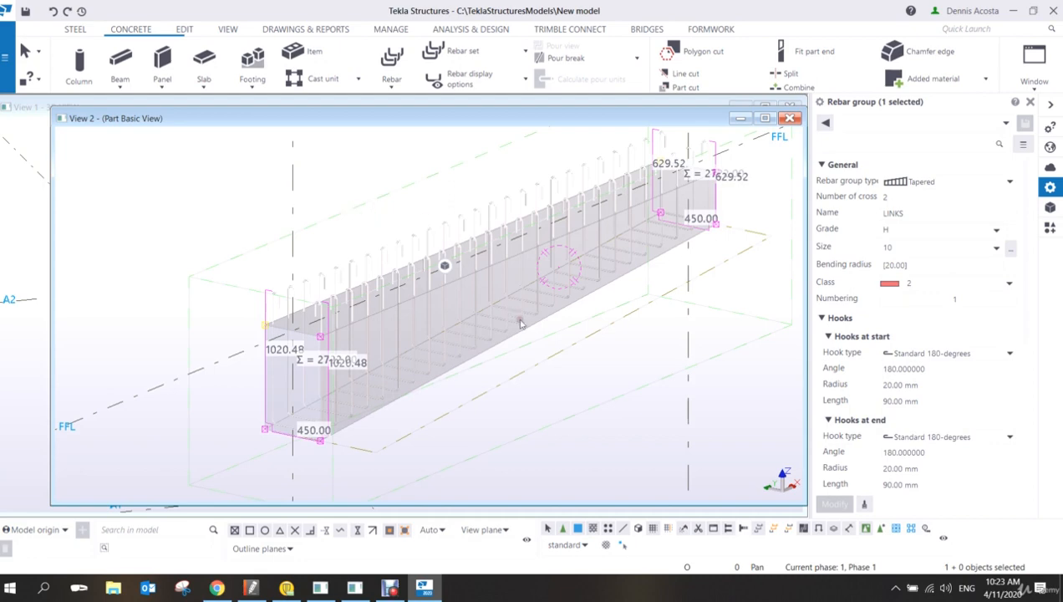
click(600, 362)
middle_drag(705, 345, 639, 366)
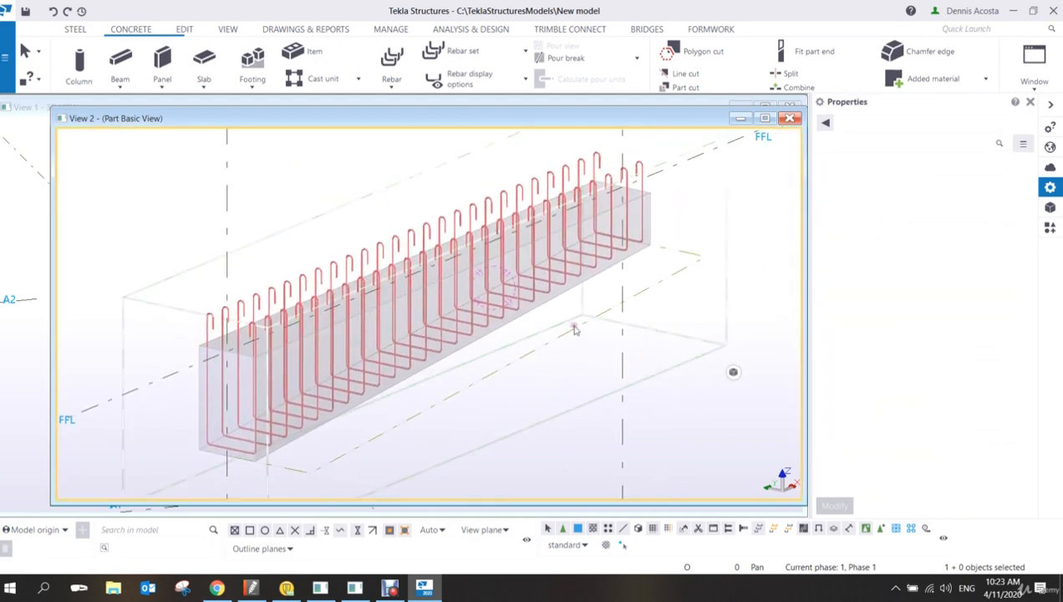
middle_drag(569, 328, 552, 350)
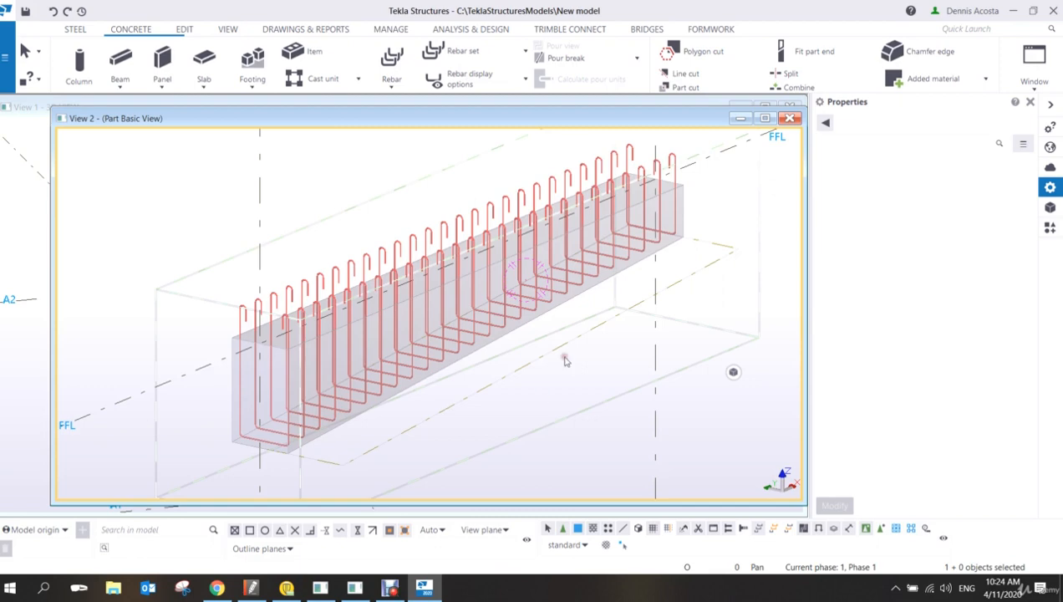
Step: Start a new bar group named MAINBAR with bar size 20
click(387, 82)
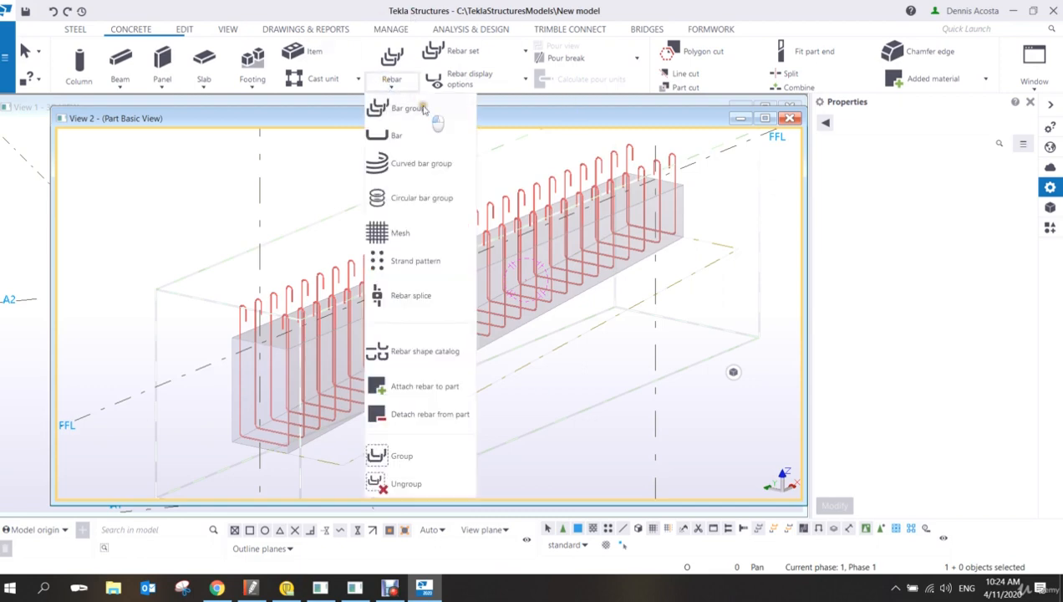
click(406, 107)
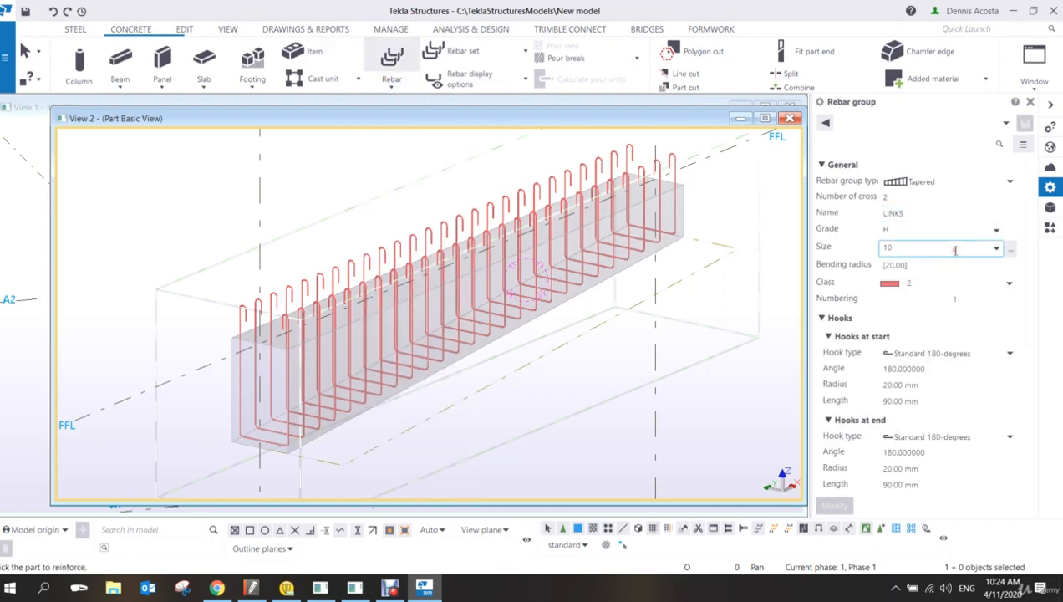
drag(923, 214, 838, 245)
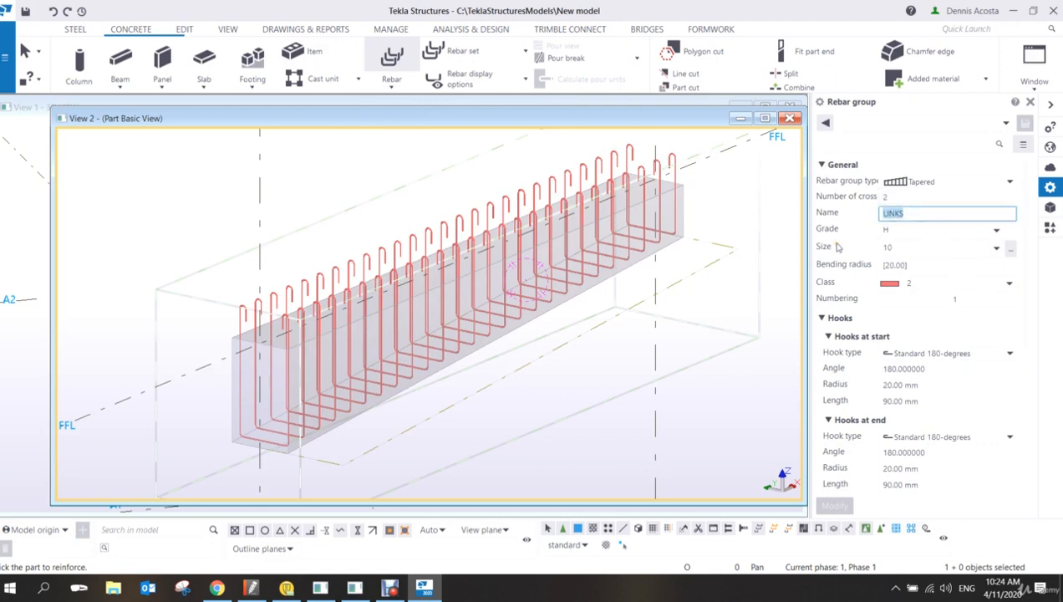
text(MAINBAR)
click(986, 246)
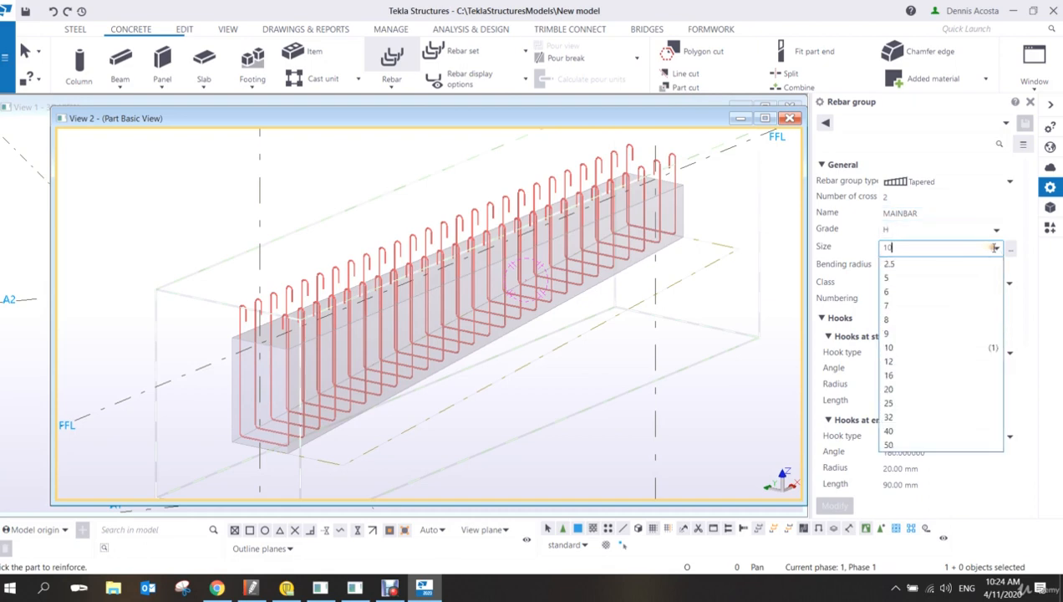
click(891, 390)
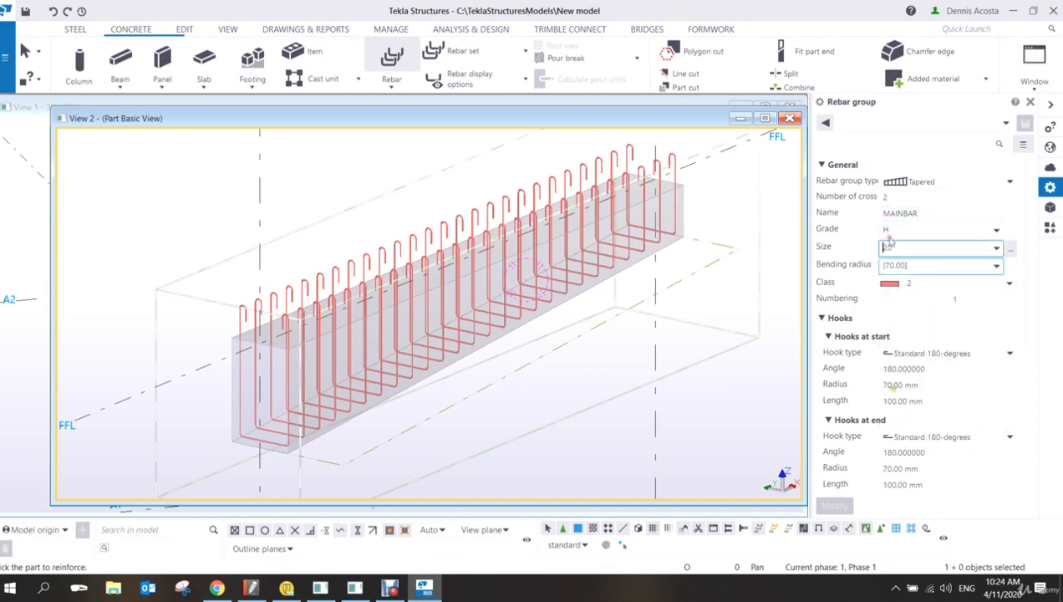
Step: Set the hook type at both the start and end of the MAINBAR group to No hook
click(945, 354)
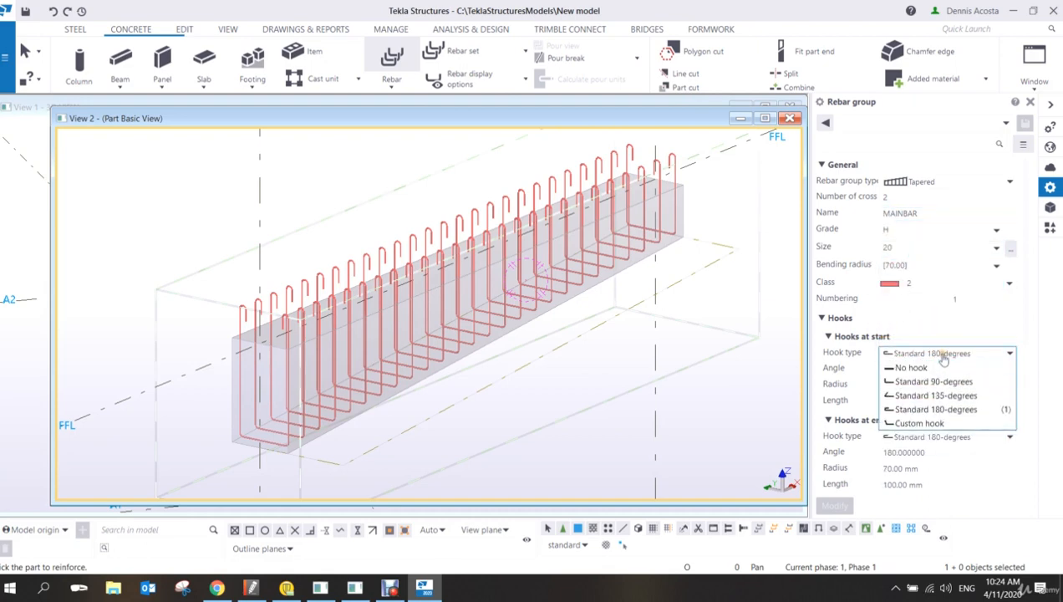
click(933, 368)
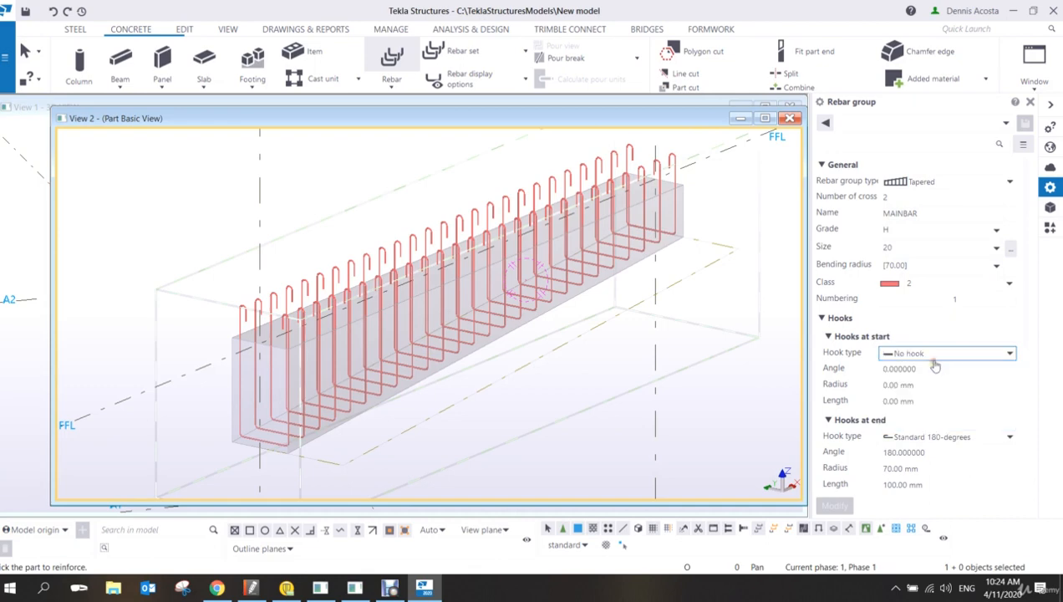
click(928, 437)
click(917, 452)
scroll(941, 403, down, 1)
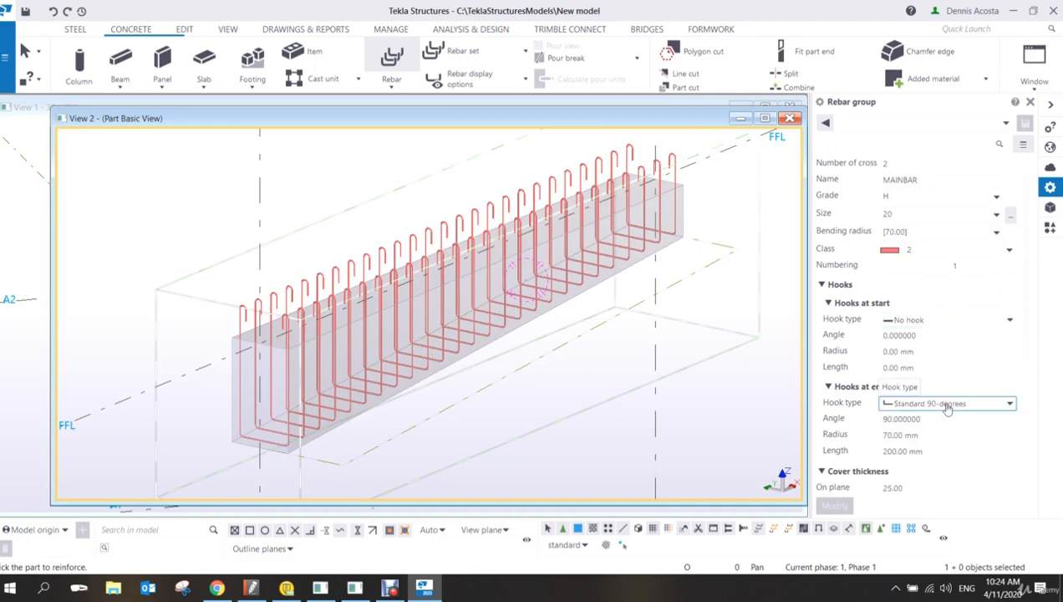
click(947, 404)
click(925, 418)
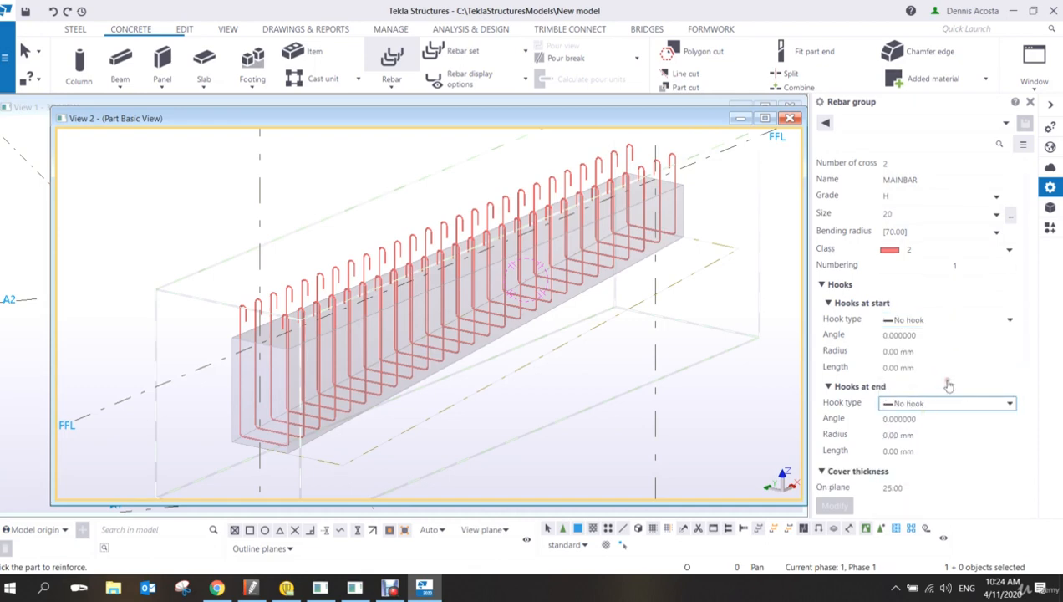
click(945, 381)
scroll(944, 374, down, 3)
click(826, 286)
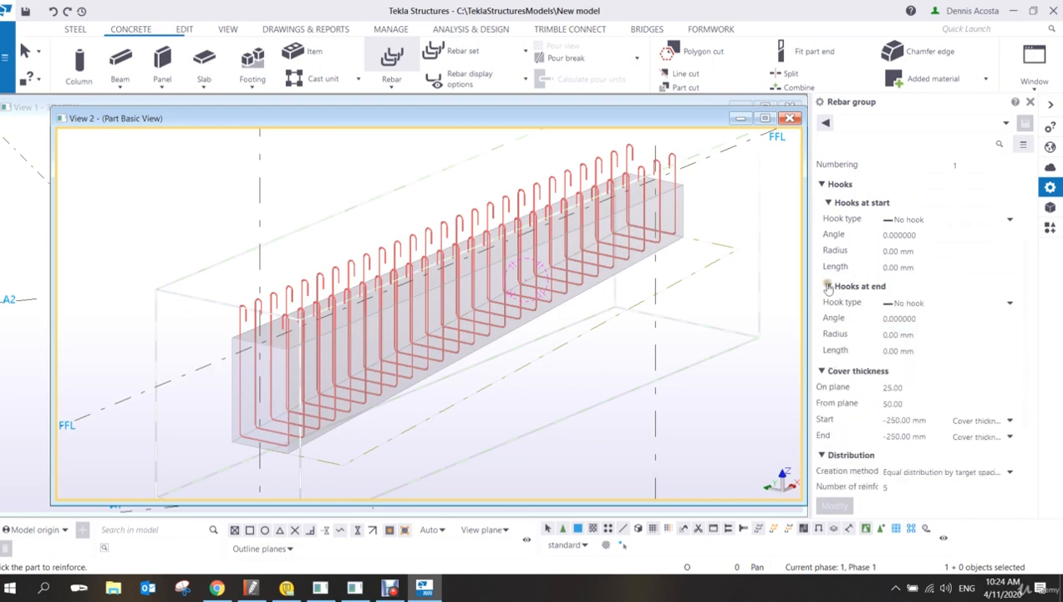
Step: Set the MAINBAR group's on-plane and from-plane cover thickness to 40
click(921, 388)
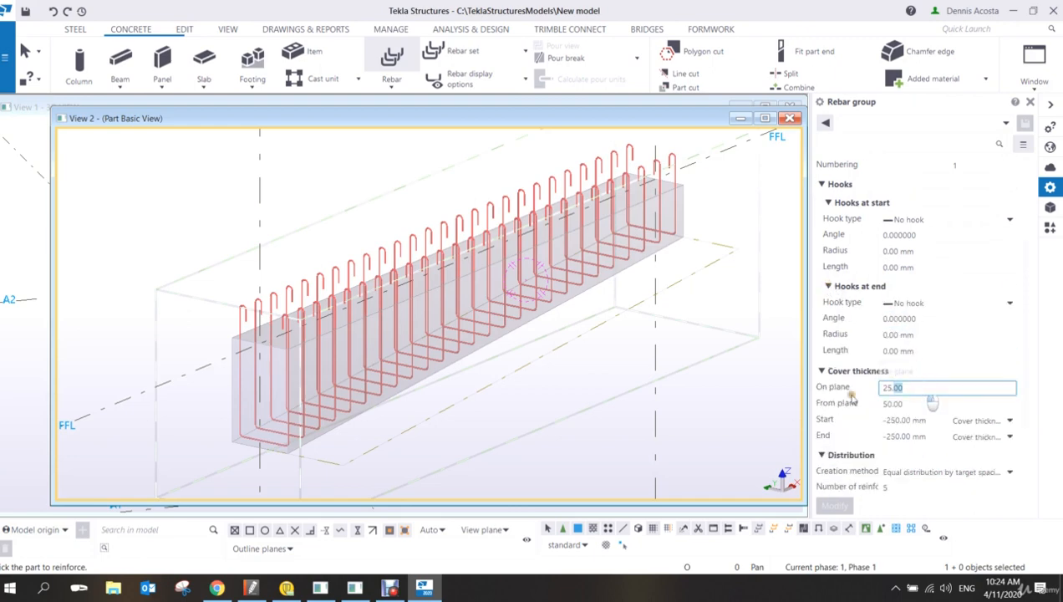
drag(925, 391, 881, 387)
text(40)
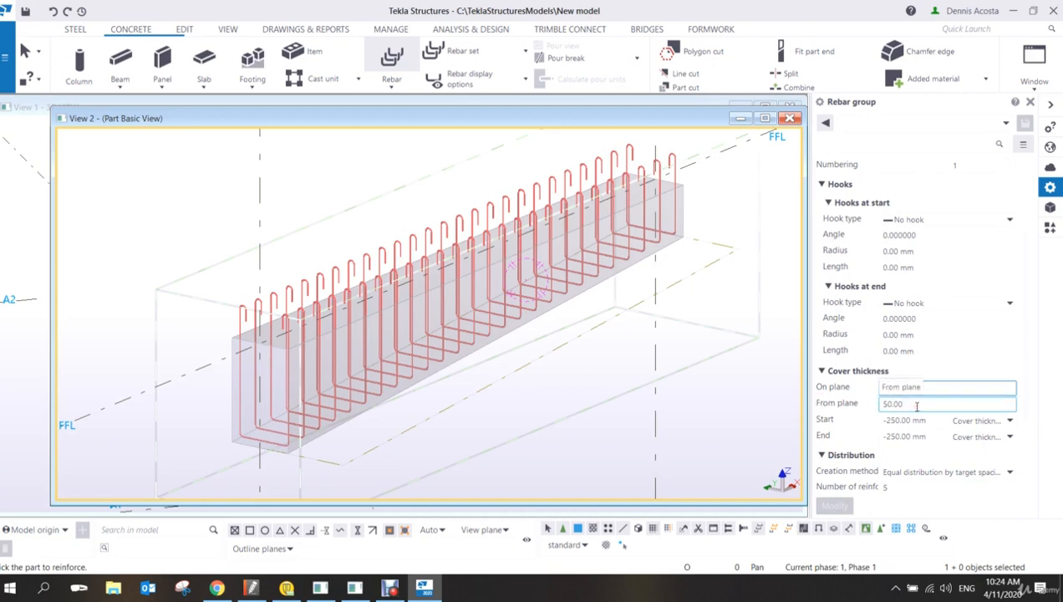
drag(918, 403, 868, 402)
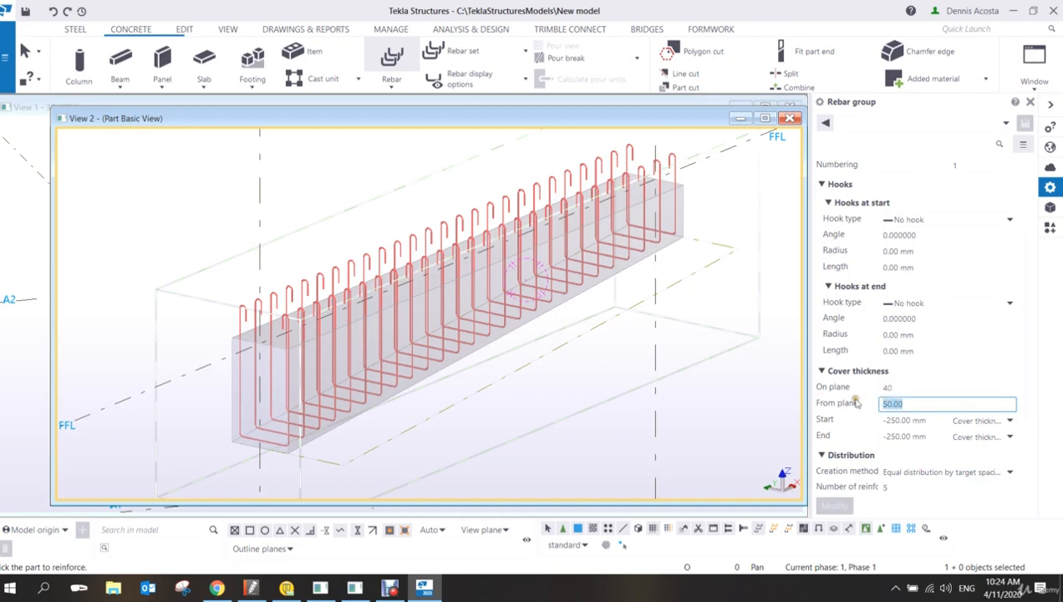
text(40)
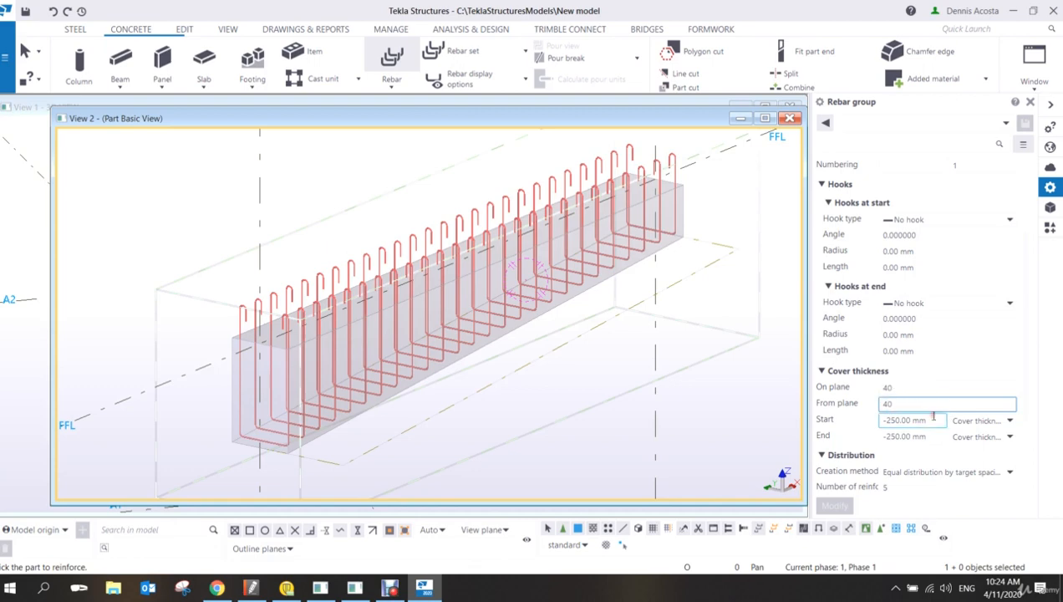
Step: Set the MAINBAR group's creation method to Equal distribution by number of reinforcing bars, with 3 bars
click(958, 473)
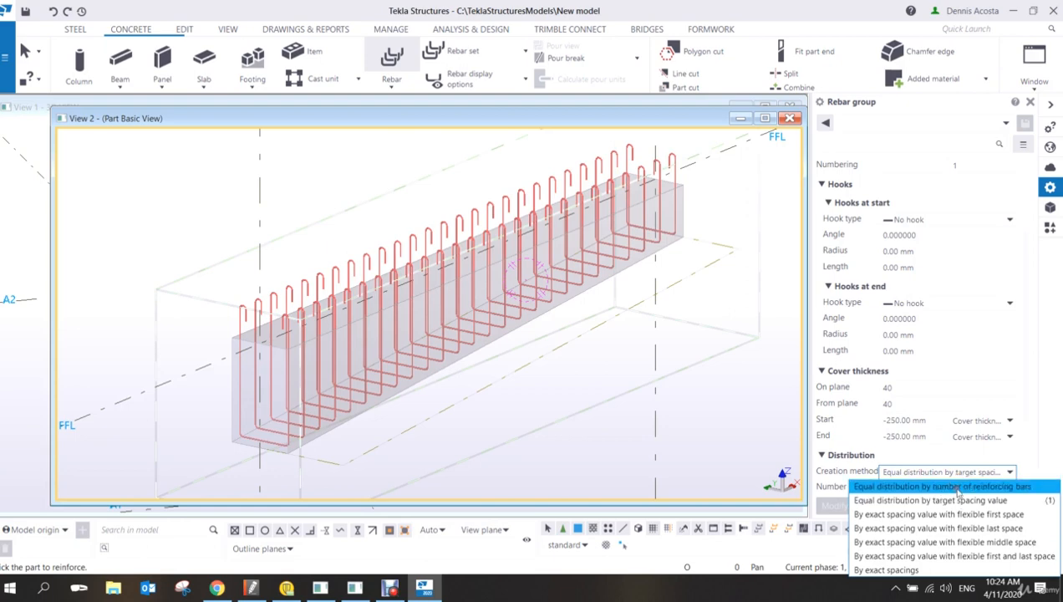
click(957, 488)
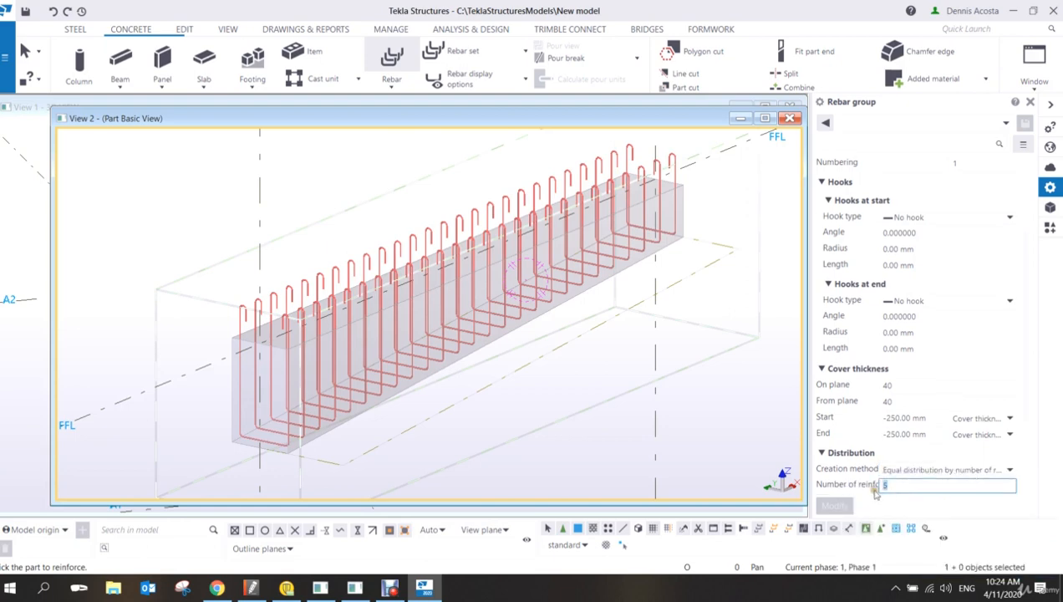
text(3)
Step: Set the MAINBAR group's class to 4
scroll(968, 347, up, 3)
click(953, 301)
click(968, 283)
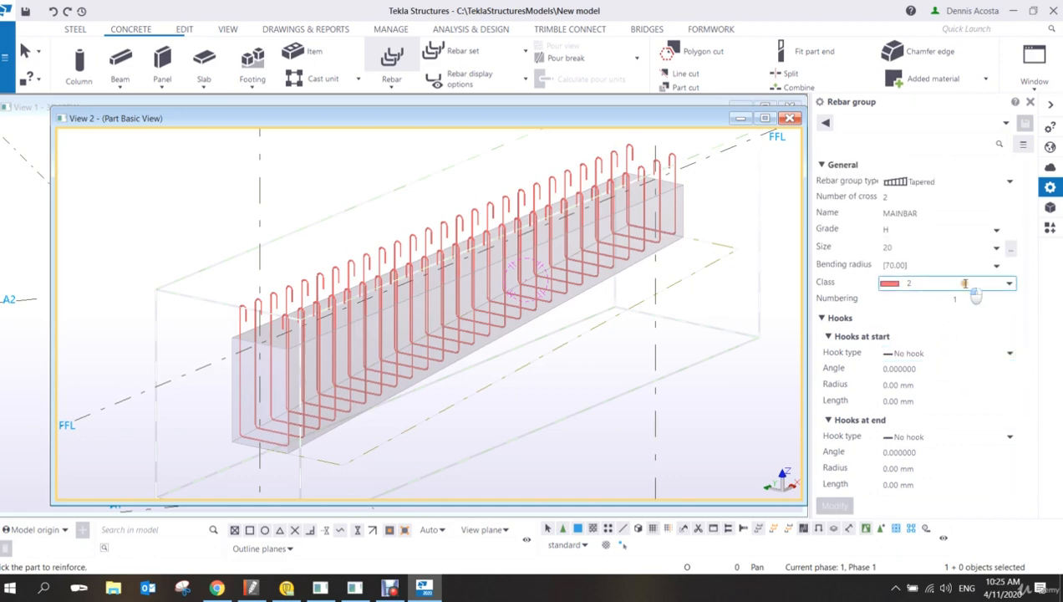
click(968, 282)
click(909, 353)
scroll(287, 452, up, 5)
click(293, 457)
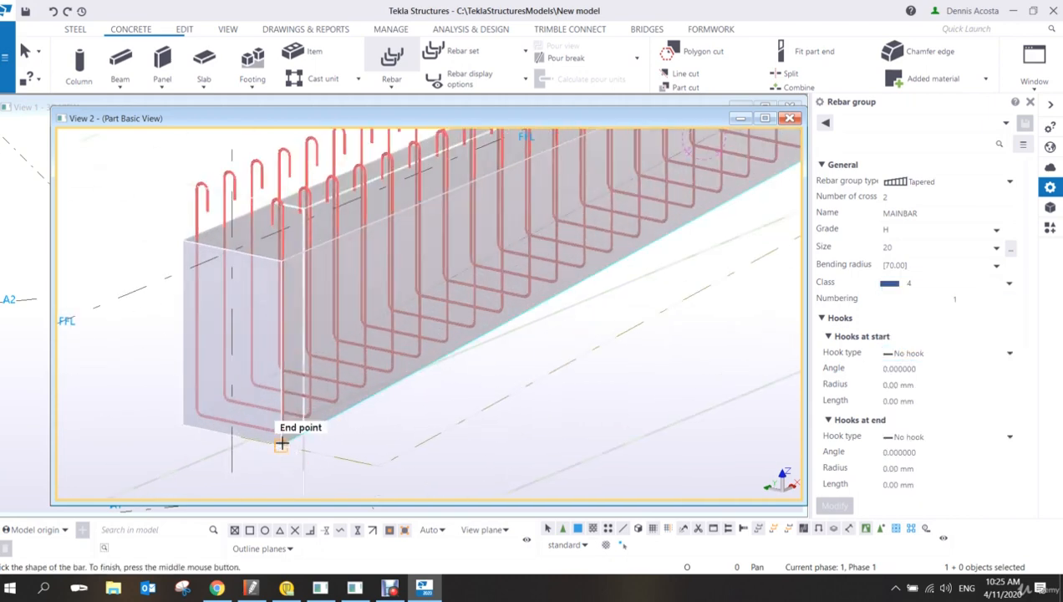
click(282, 443)
scroll(315, 459, down, 5)
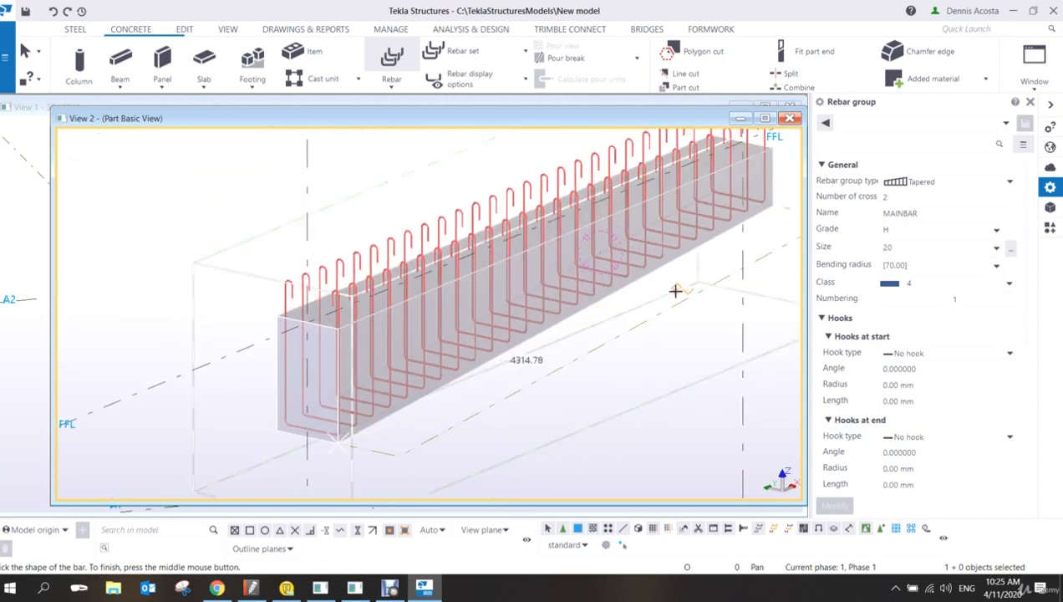
click(774, 205)
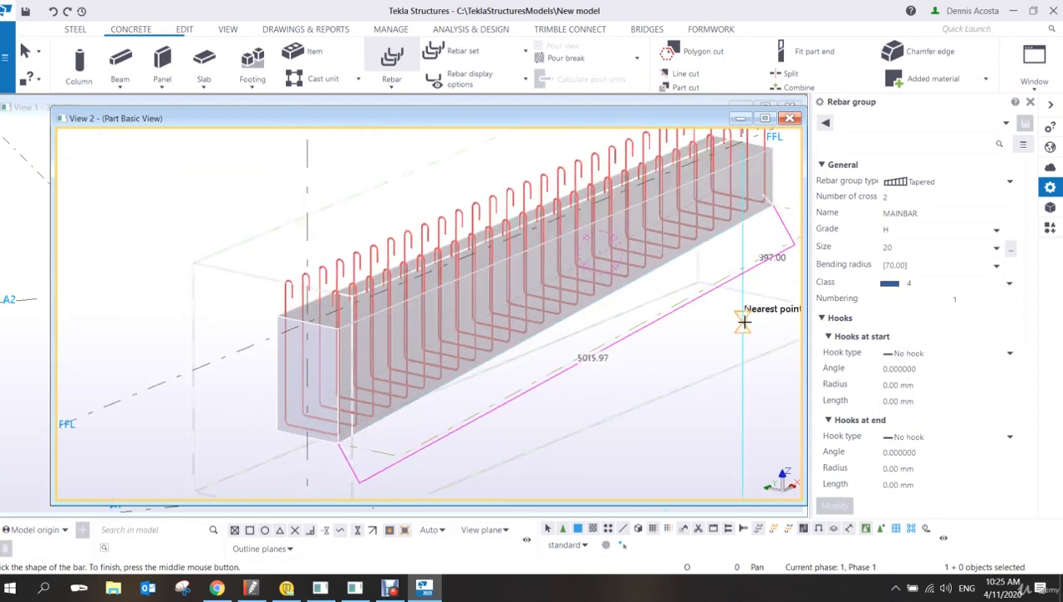
scroll(337, 427, up, 4)
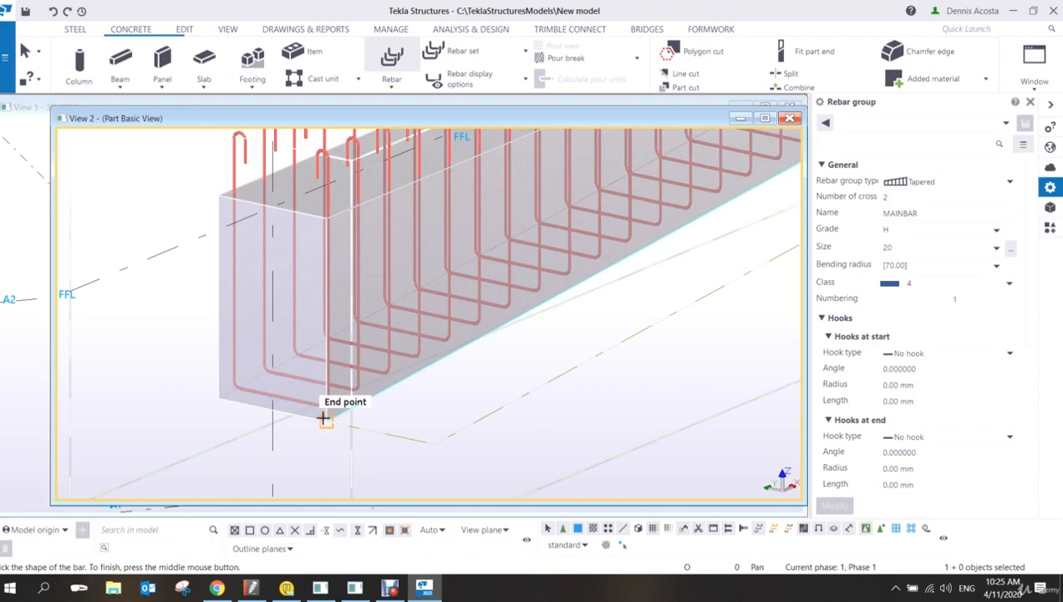
click(324, 418)
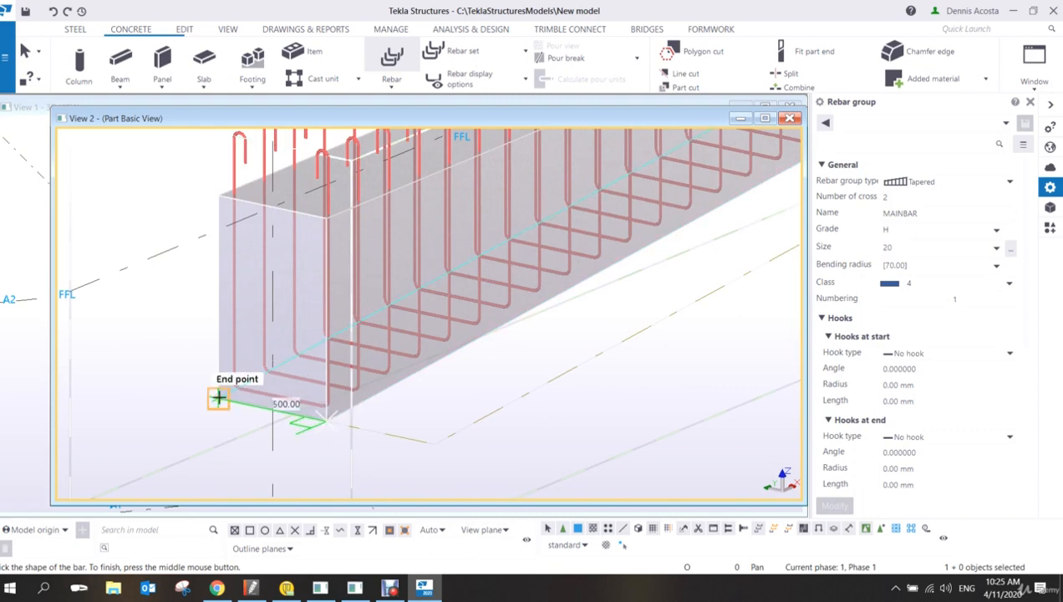
click(219, 398)
right_click(134, 298)
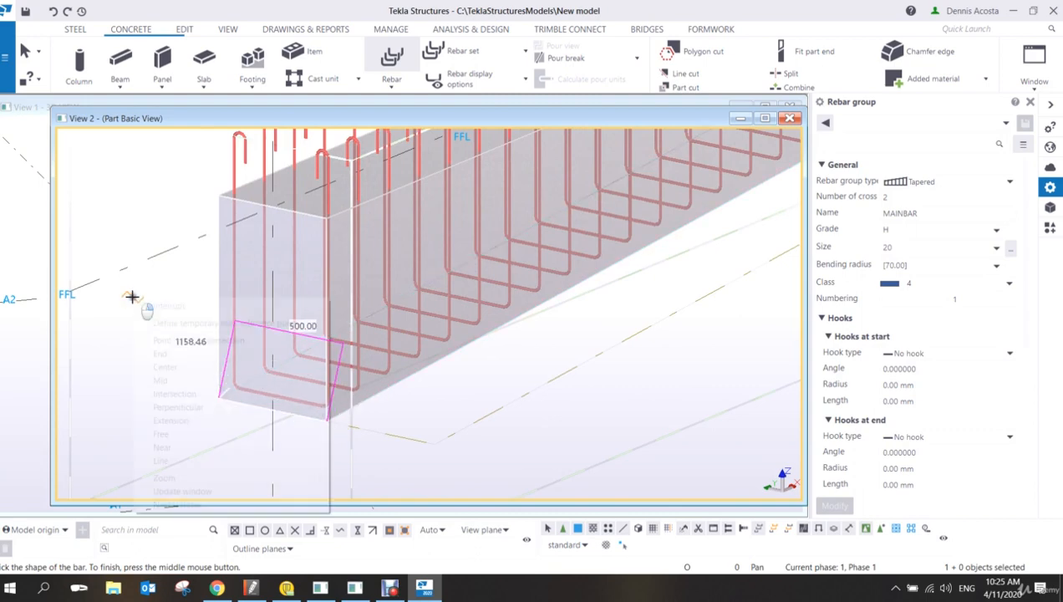
click(147, 308)
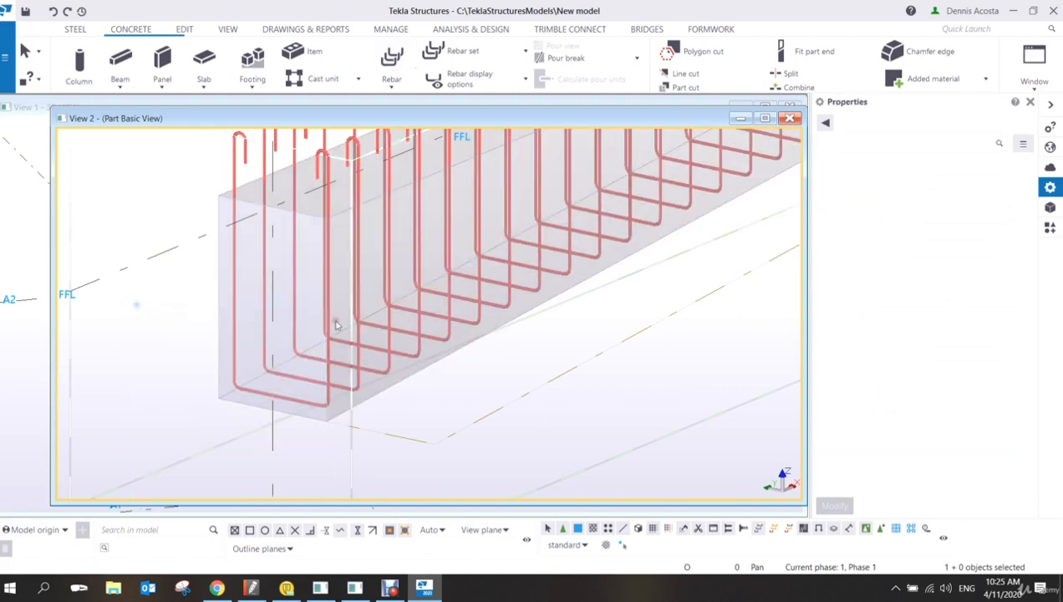
Step: Restart the rebar group command and set the MAINBAR group type to Normal
click(391, 84)
click(401, 107)
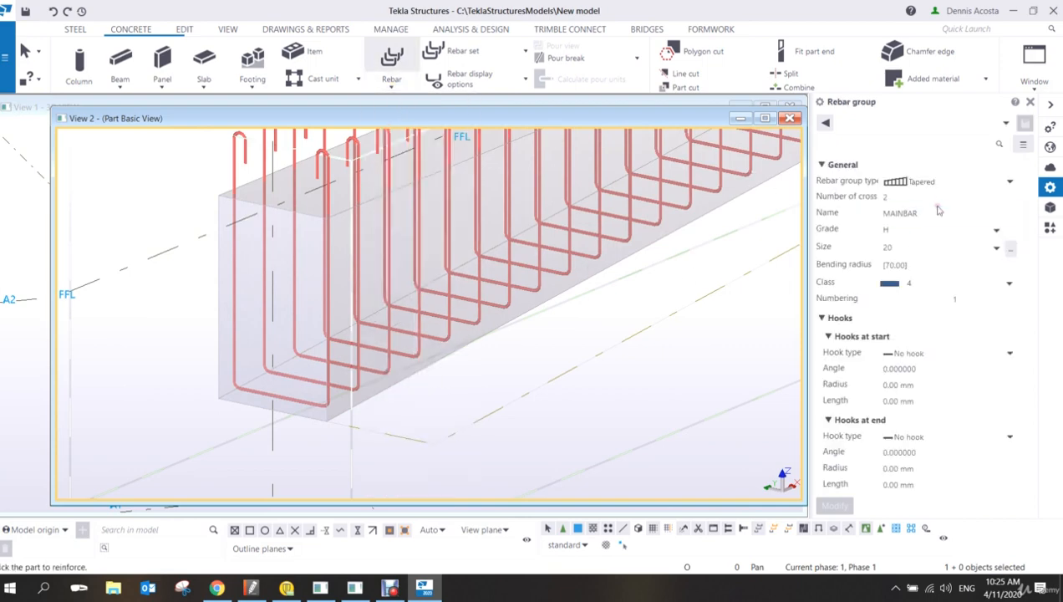
click(951, 184)
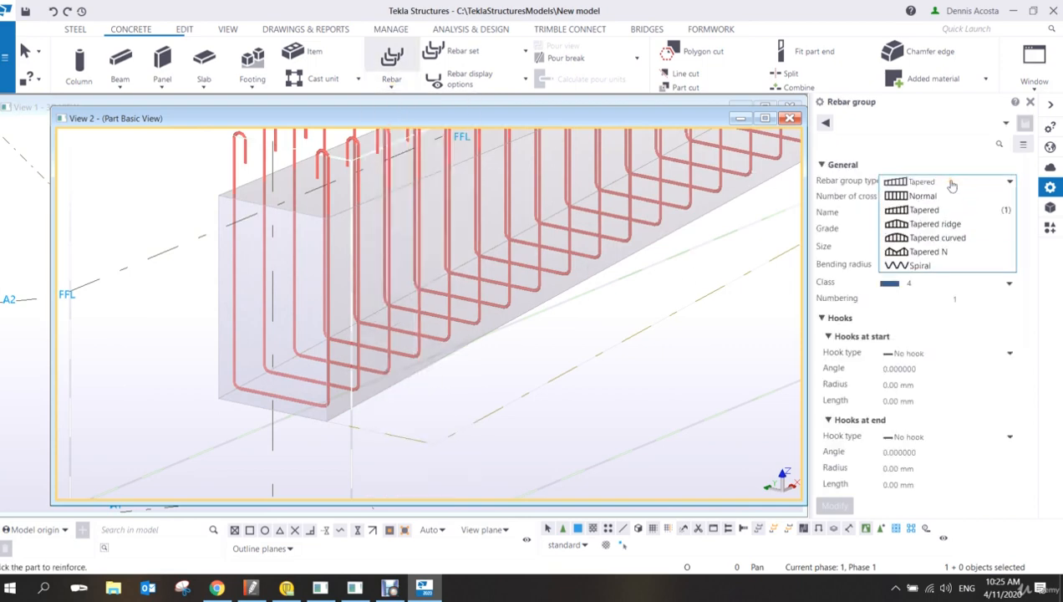
click(923, 196)
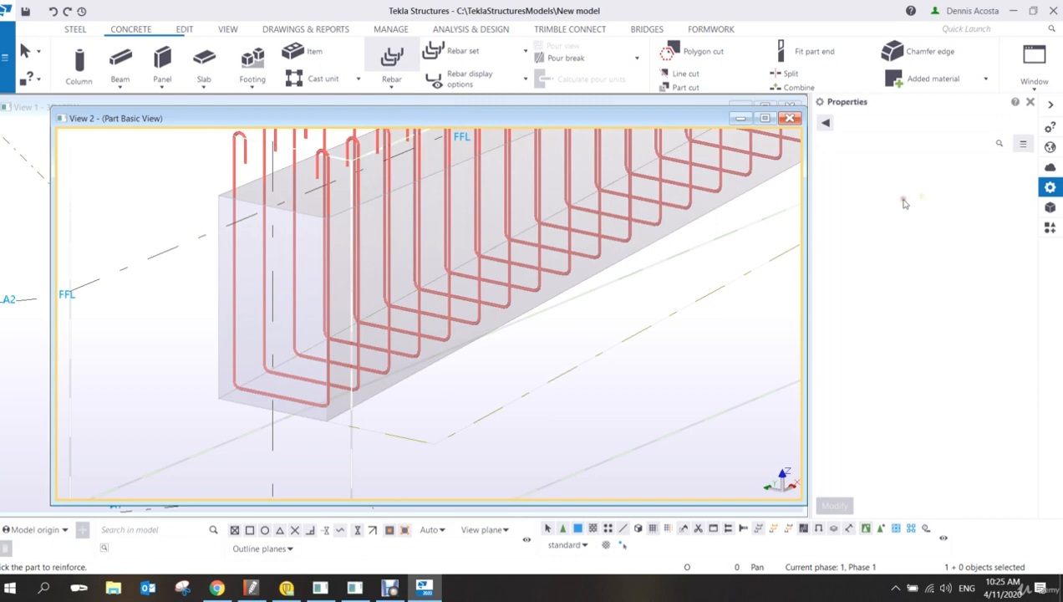
Step: Pick the tapered beam as the part to reinforce and define the bar shape along the full length of its lower side edge
click(611, 263)
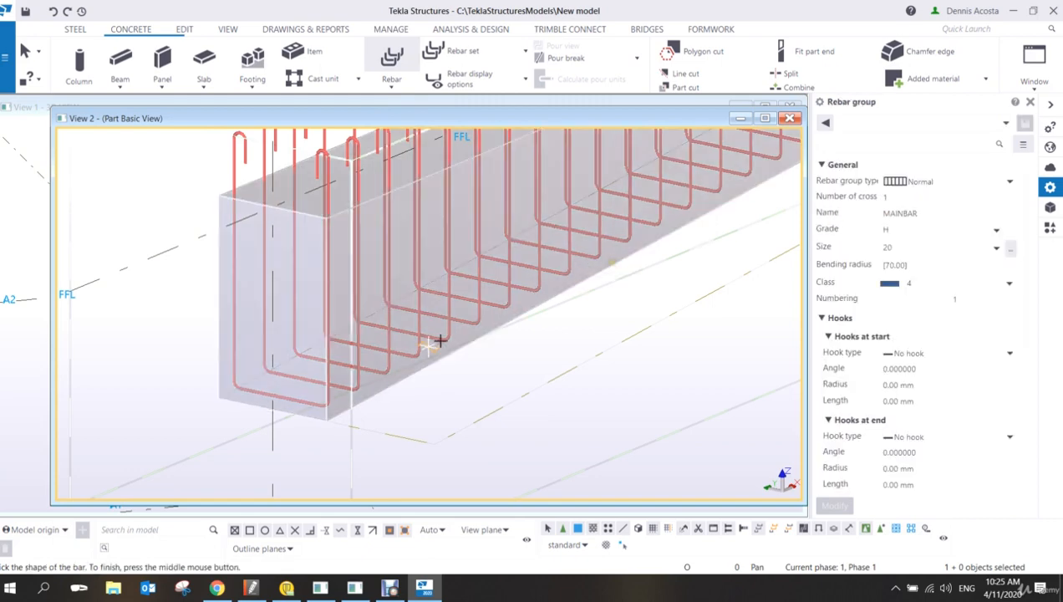
click(327, 415)
scroll(334, 414, down, 2)
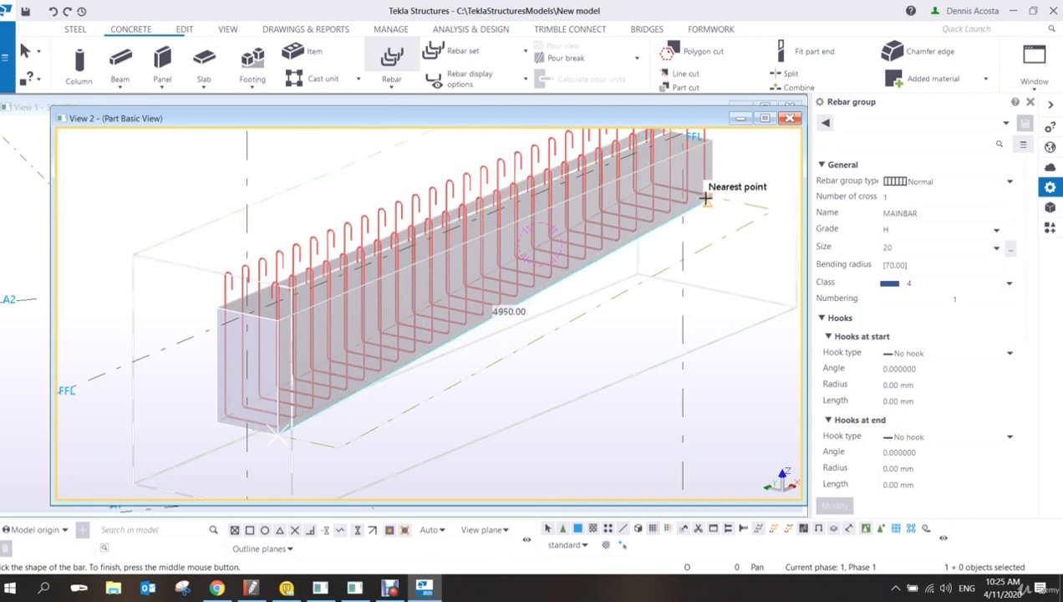
click(707, 197)
scroll(530, 335, up, 2)
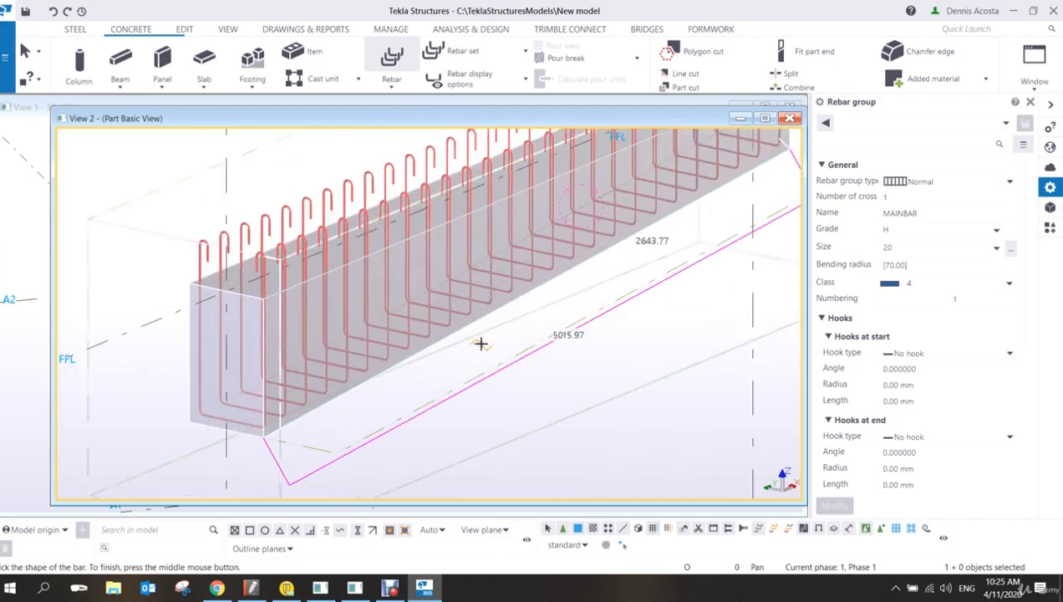
scroll(345, 411, up, 5)
click(293, 445)
middle_click(293, 444)
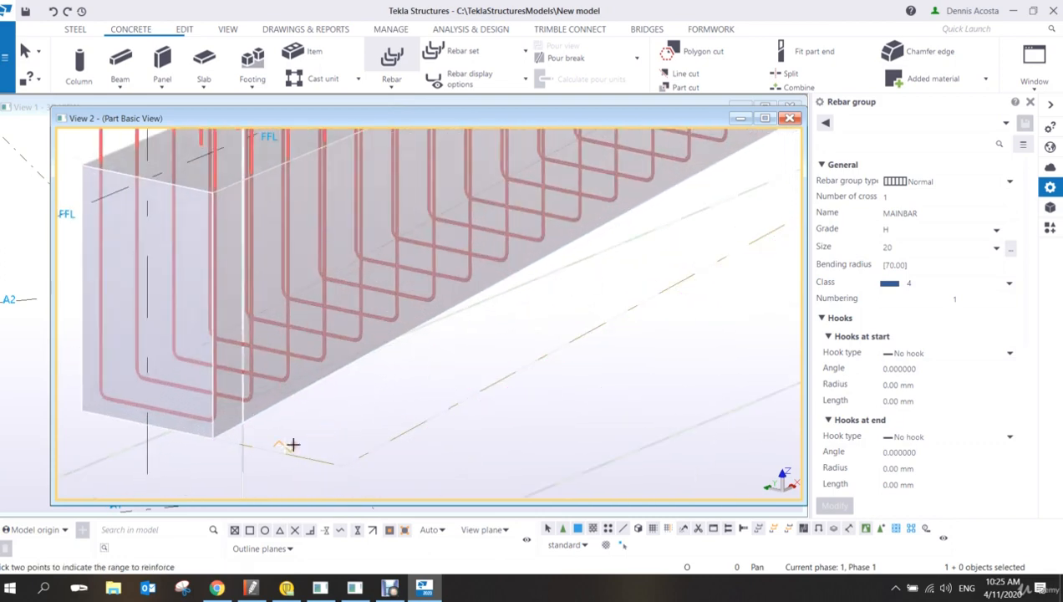
Step: Define the bar range across the beam's width between the two lower corners of its deeper end face, and end the command
click(215, 436)
click(83, 411)
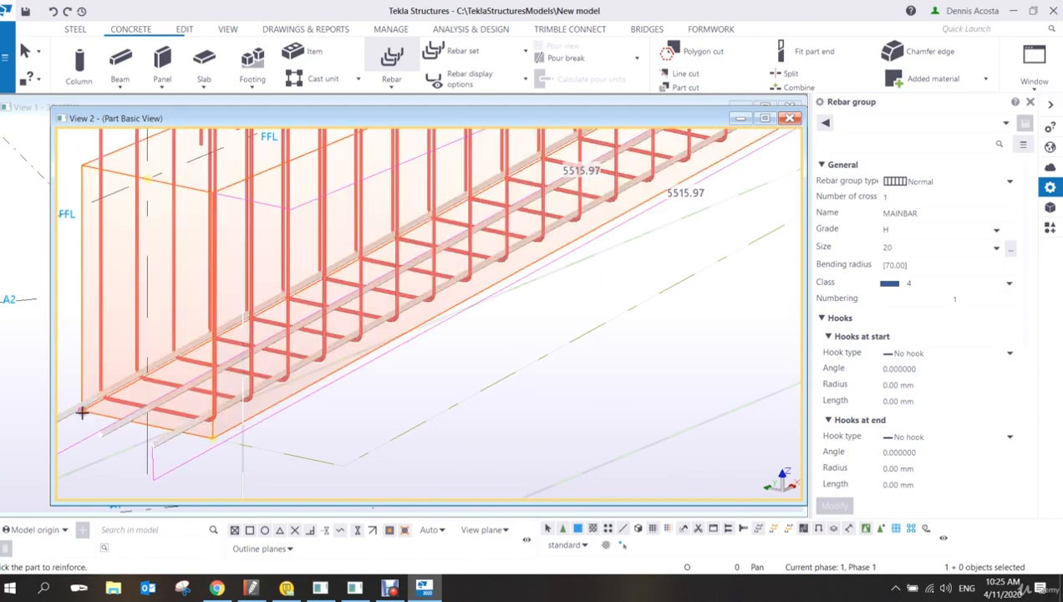
middle_drag(361, 401, 479, 377)
right_click(534, 345)
click(541, 349)
Step: Change the number of reinforcing bars in the beam's bottom MAINBAR group to 5 and apply it
scroll(545, 364, down, 3)
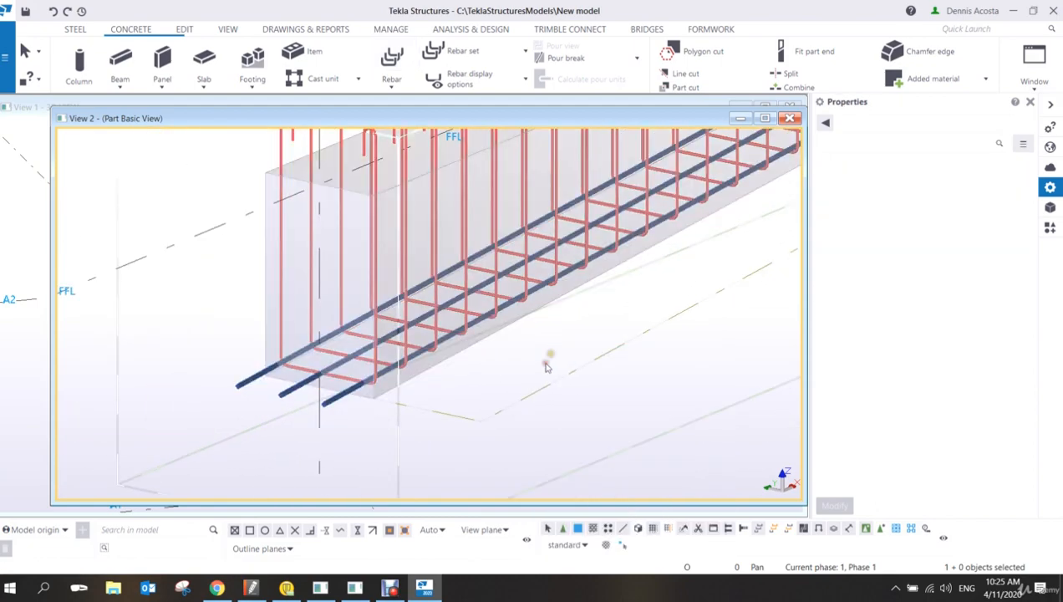
ctrl+middle_drag(542, 370, 438, 331)
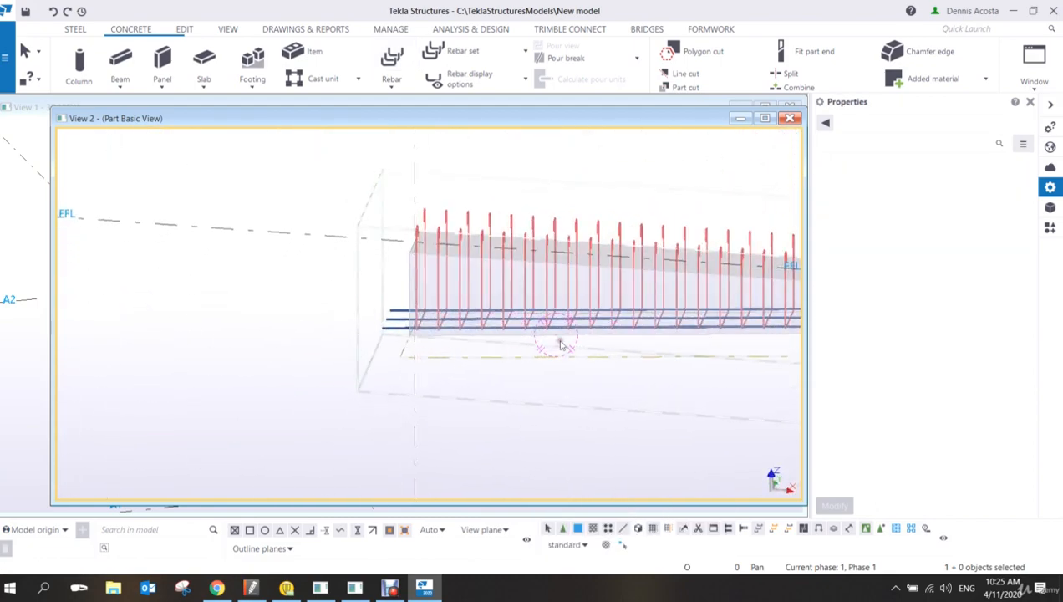
middle_drag(562, 345, 381, 326)
scroll(393, 326, down, 3)
ctrl+middle_drag(509, 330, 575, 352)
scroll(463, 407, up, 8)
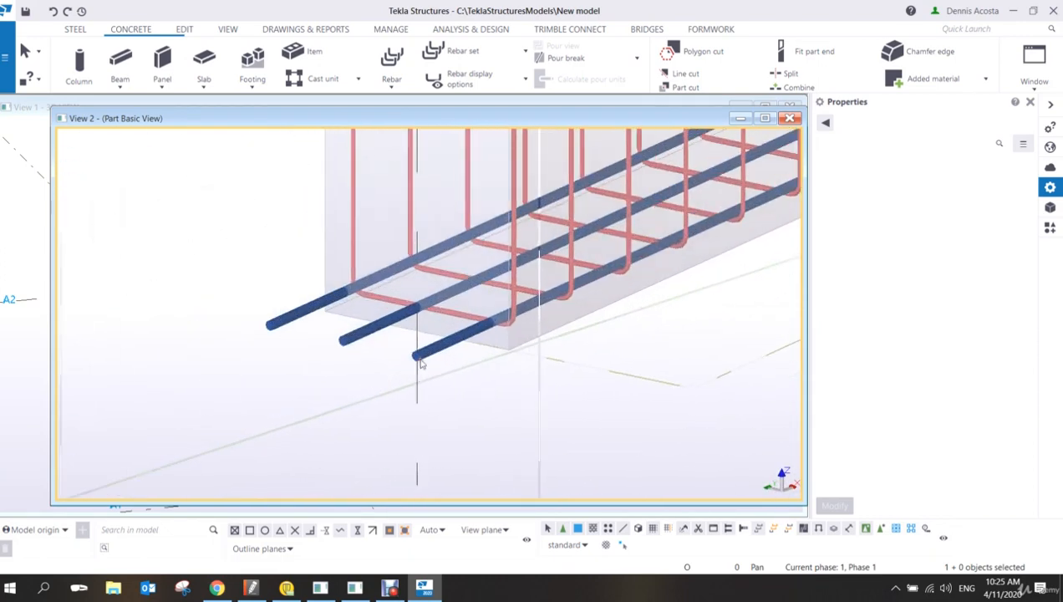
click(434, 354)
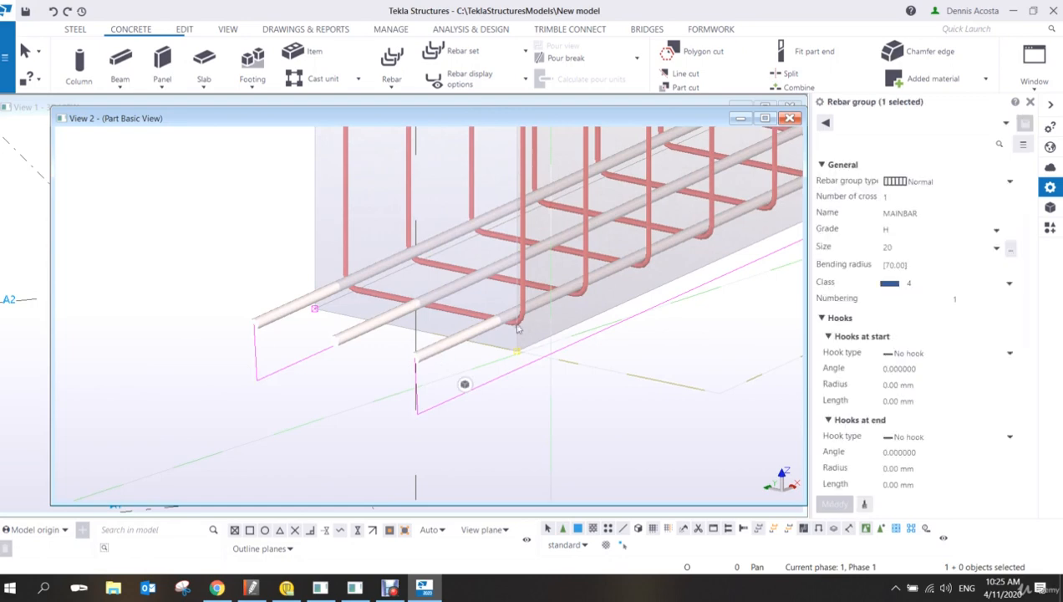
scroll(953, 403, down, 5)
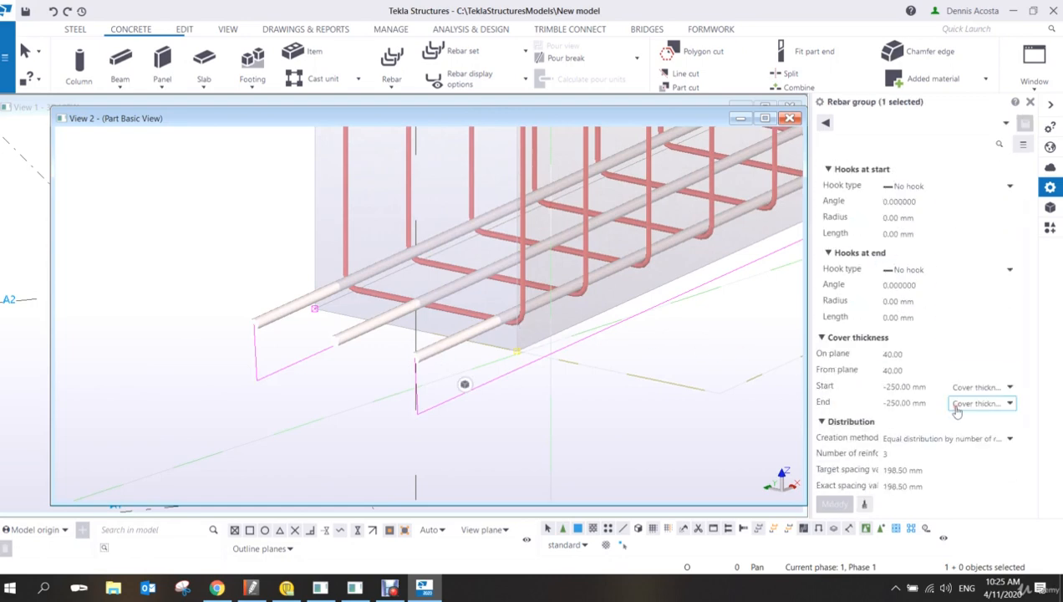
click(911, 387)
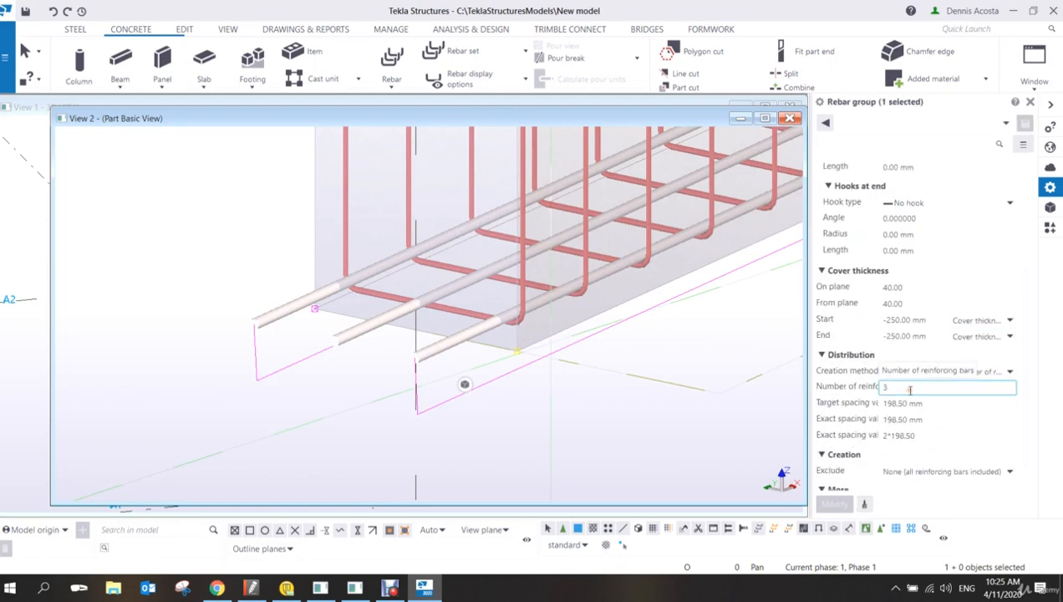
drag(910, 390, 843, 408)
text(5)
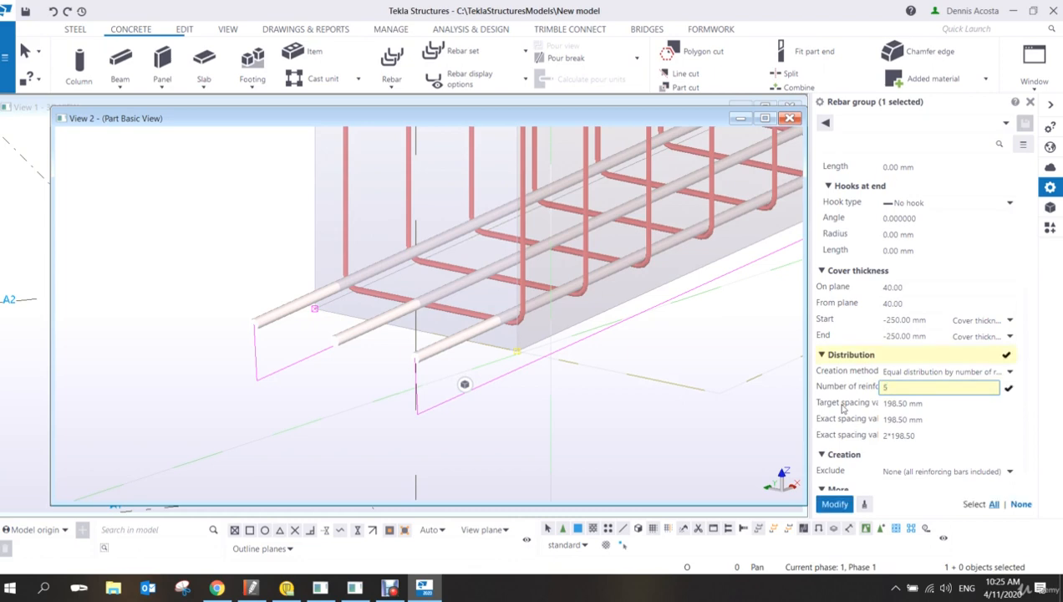
key(Return)
scroll(601, 380, down, 2)
click(608, 374)
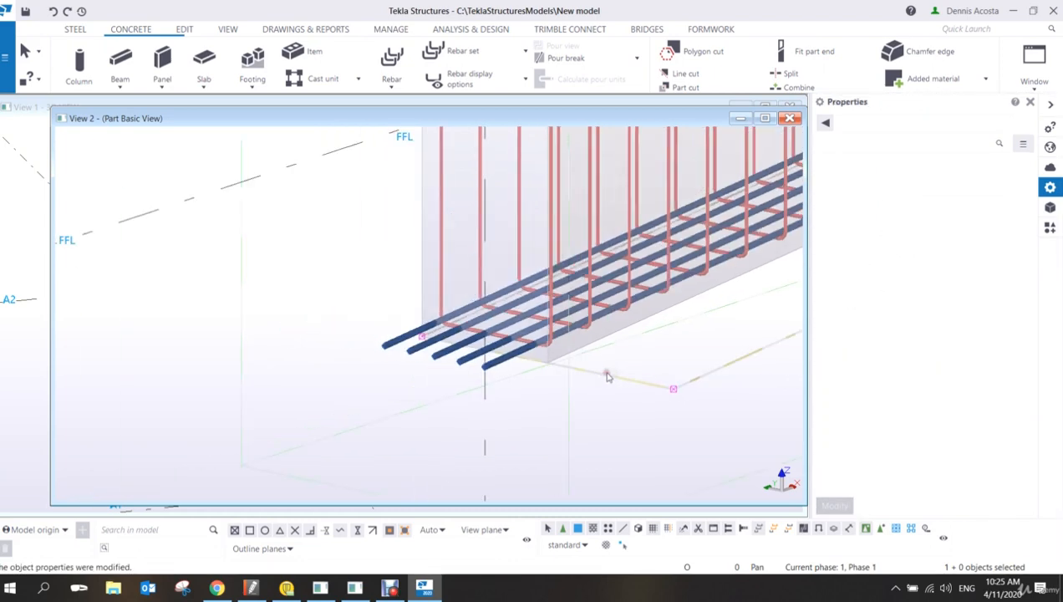
scroll(608, 376, down, 1)
middle_drag(623, 366, 410, 405)
scroll(423, 401, down, 3)
ctrl+middle_drag(470, 383, 466, 361)
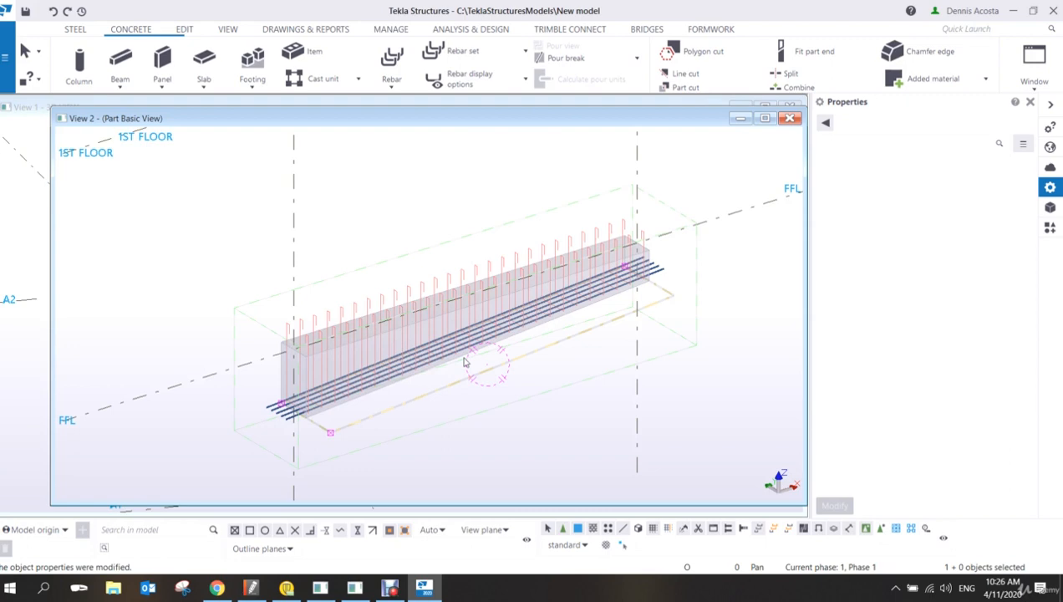
click(389, 589)
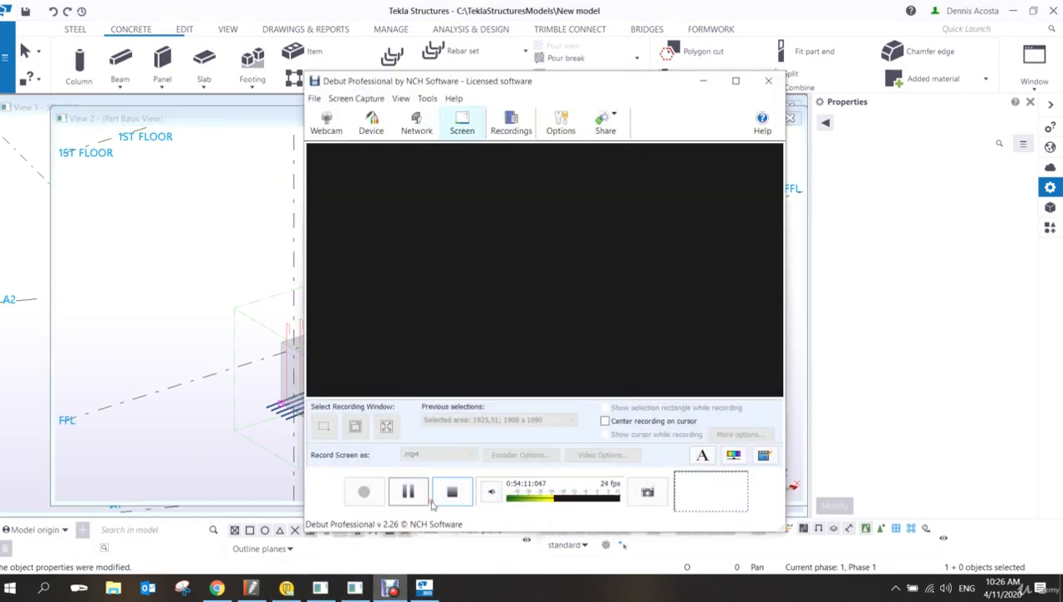
click(408, 492)
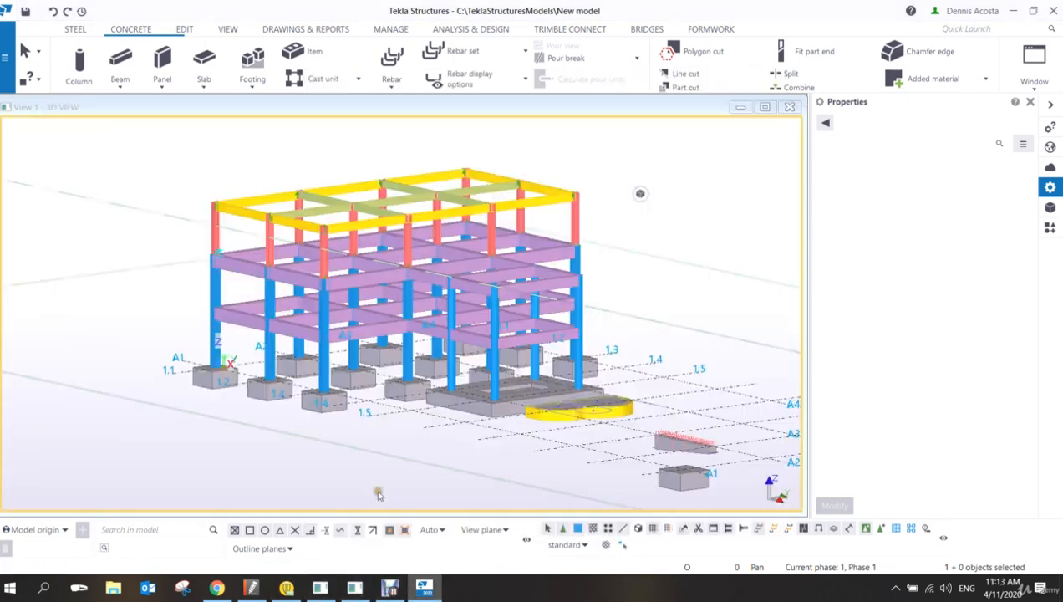
Step: Show only the lowest concrete column at grid A1/1.1 together with the footing beneath it, hiding all other parts
click(475, 426)
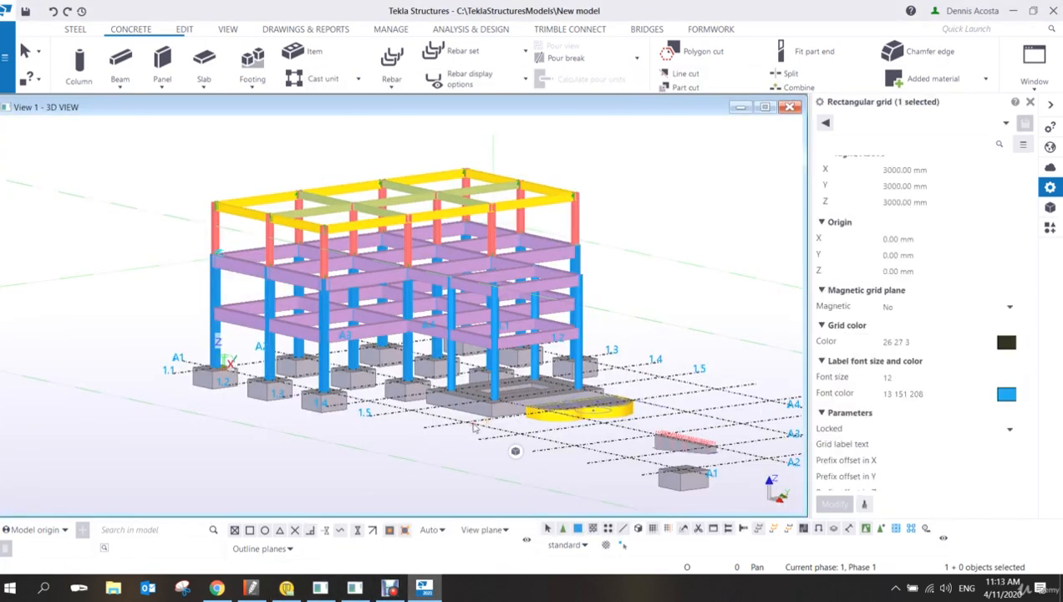
click(648, 319)
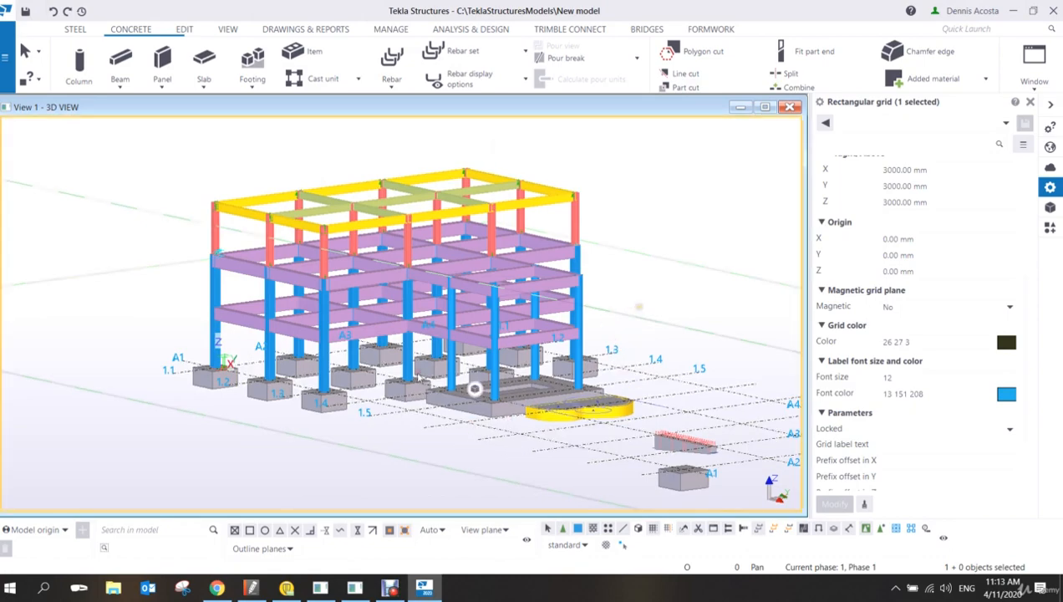
middle_drag(380, 429, 362, 421)
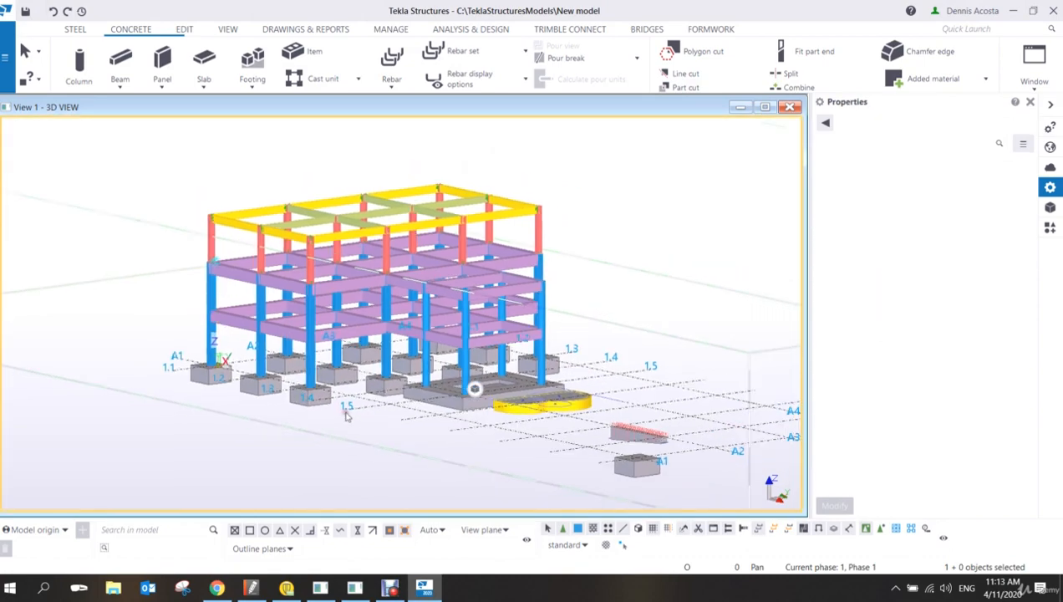
ctrl+middle_drag(288, 400, 432, 435)
middle_drag(240, 412, 548, 397)
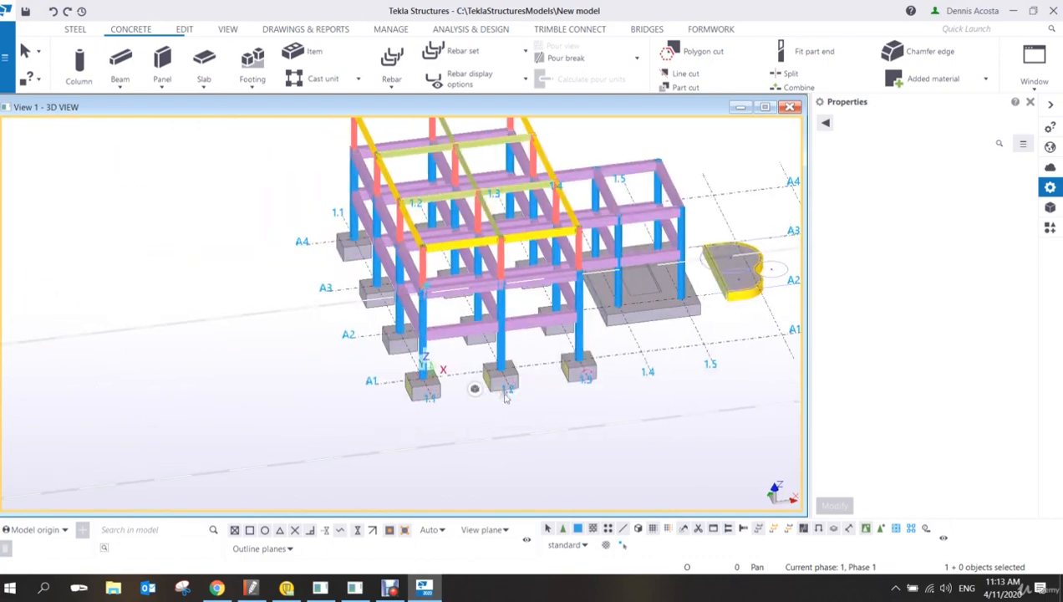
scroll(433, 336, up, 6)
ctrl+middle_drag(397, 353, 424, 346)
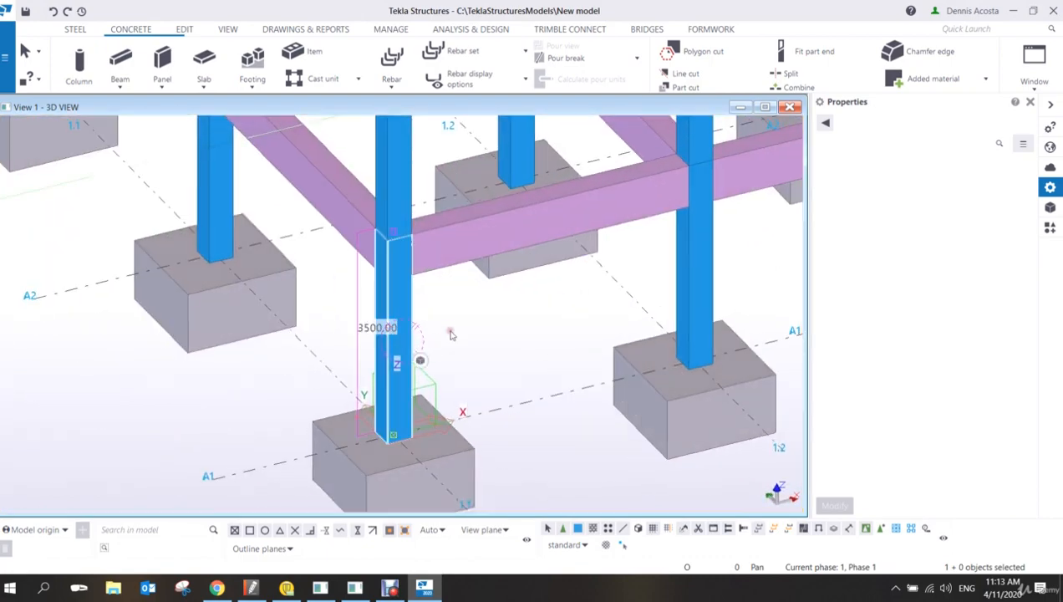
scroll(451, 335, up, 2)
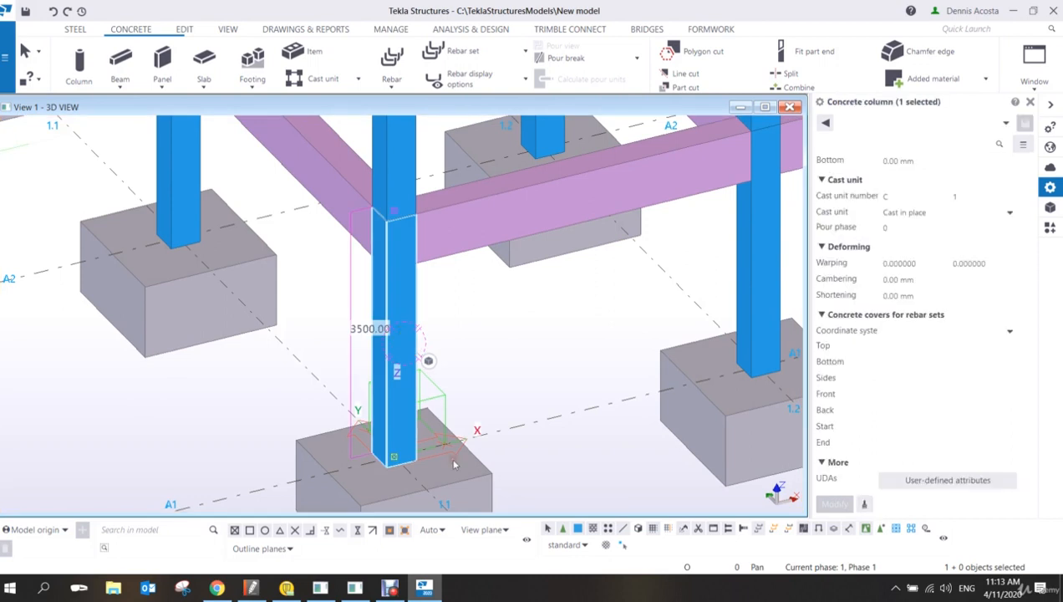
shift+click(450, 456)
right_click(455, 445)
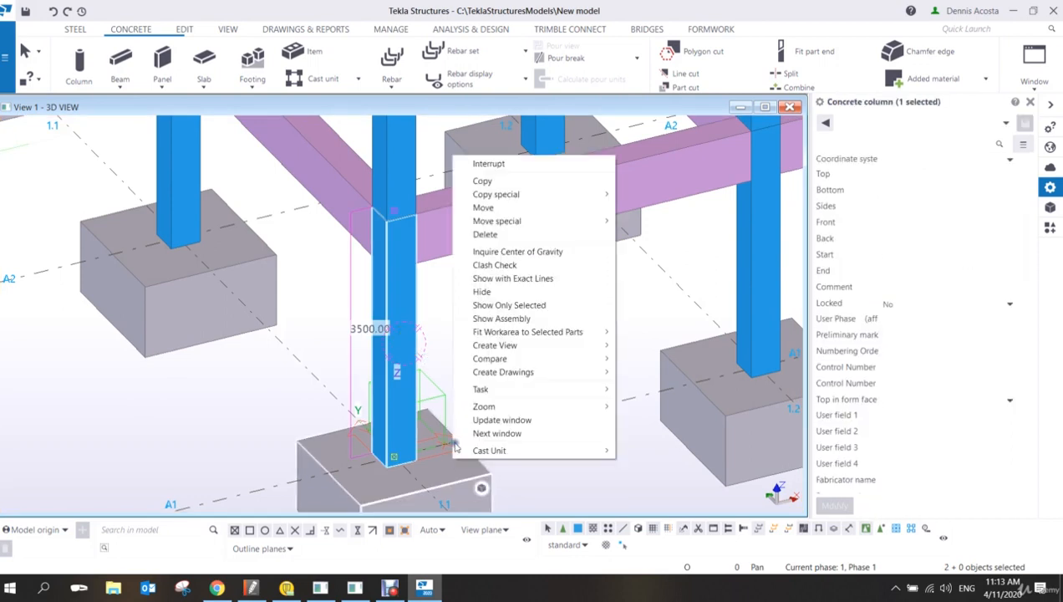
click(512, 305)
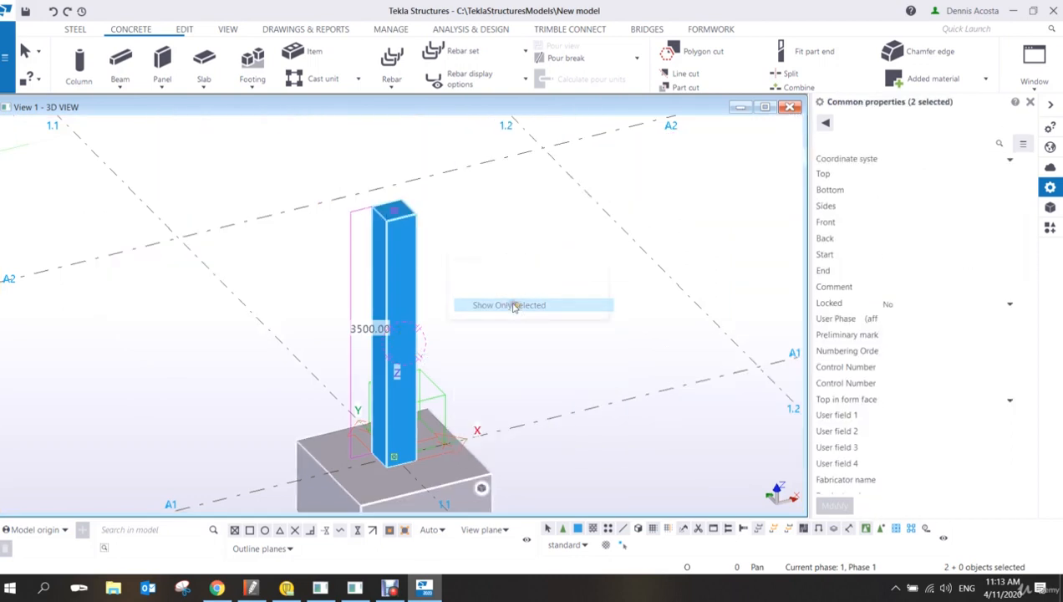
click(486, 323)
Step: Switch the part rendering to transparent so the insides of the column and its footing can be seen
middle_drag(451, 405, 489, 327)
scroll(447, 352, up, 1)
key(ctrl+2)
scroll(441, 363, up, 1)
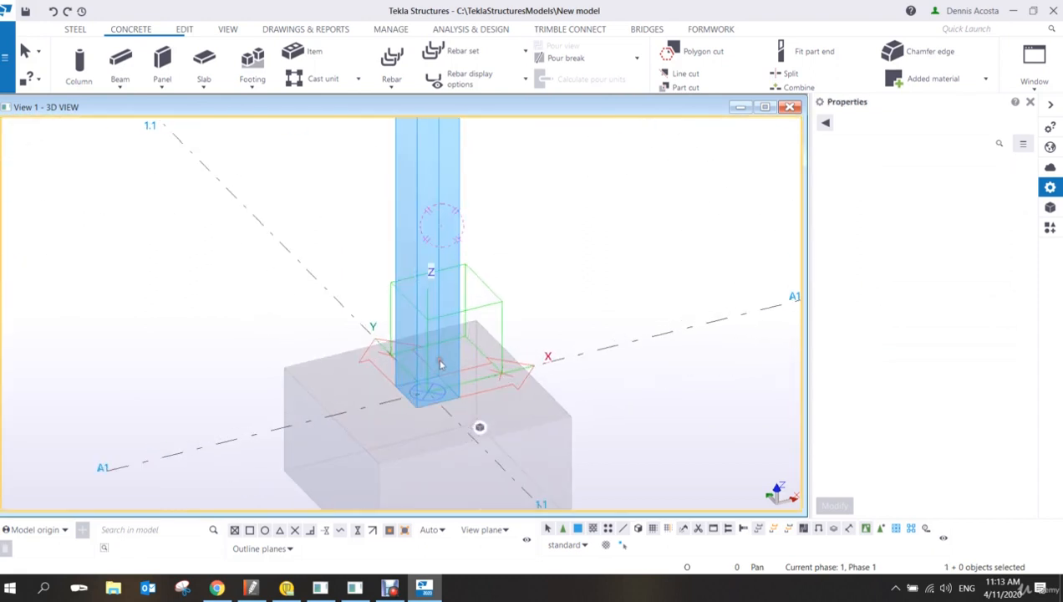
scroll(441, 364, down, 2)
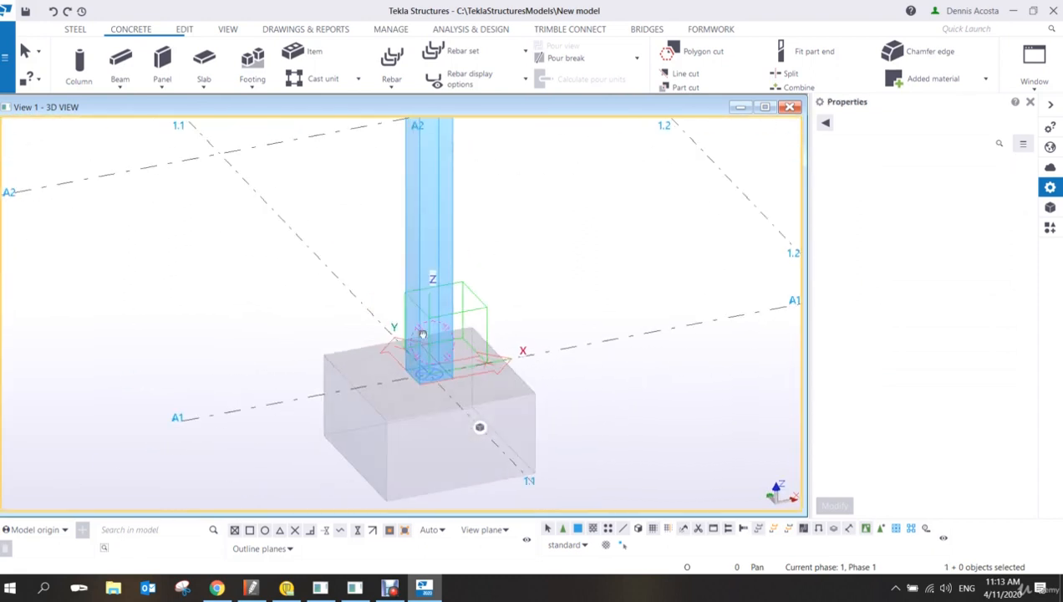
ctrl+middle_drag(422, 333, 403, 404)
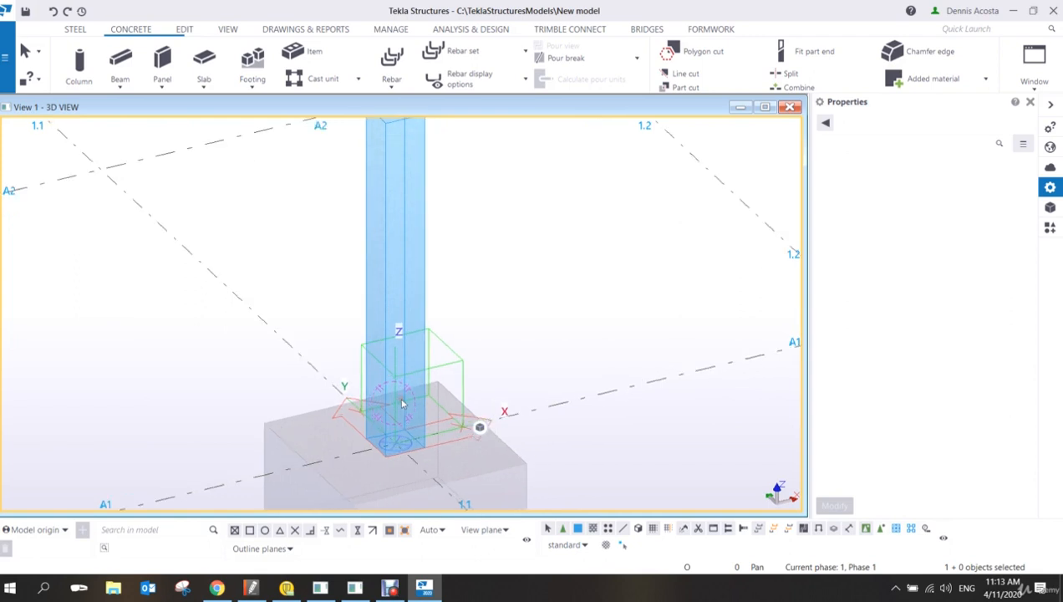
scroll(402, 404, up, 2)
scroll(410, 389, down, 1)
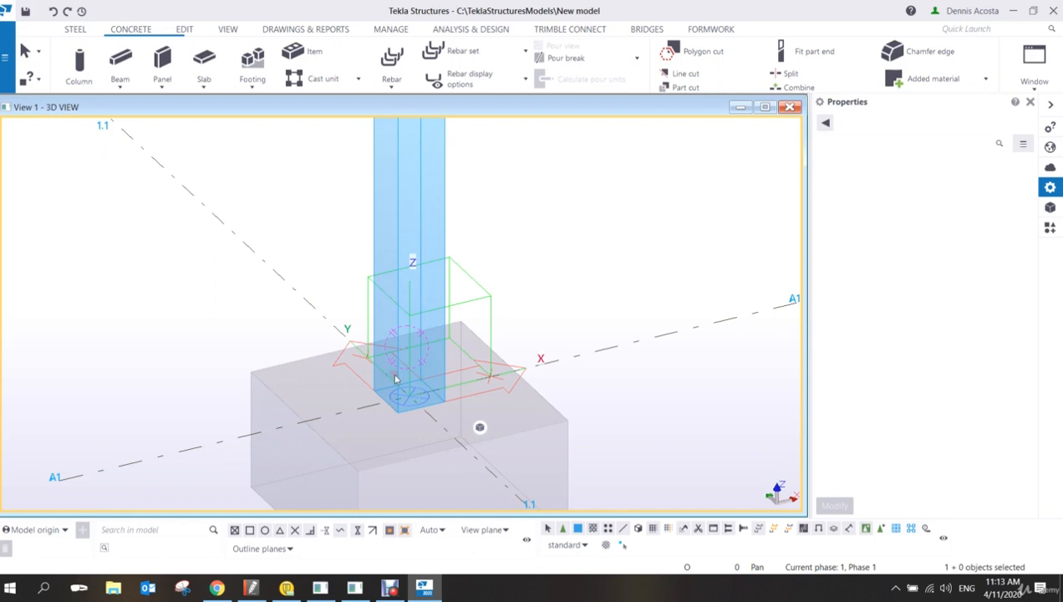
scroll(530, 418, down, 1)
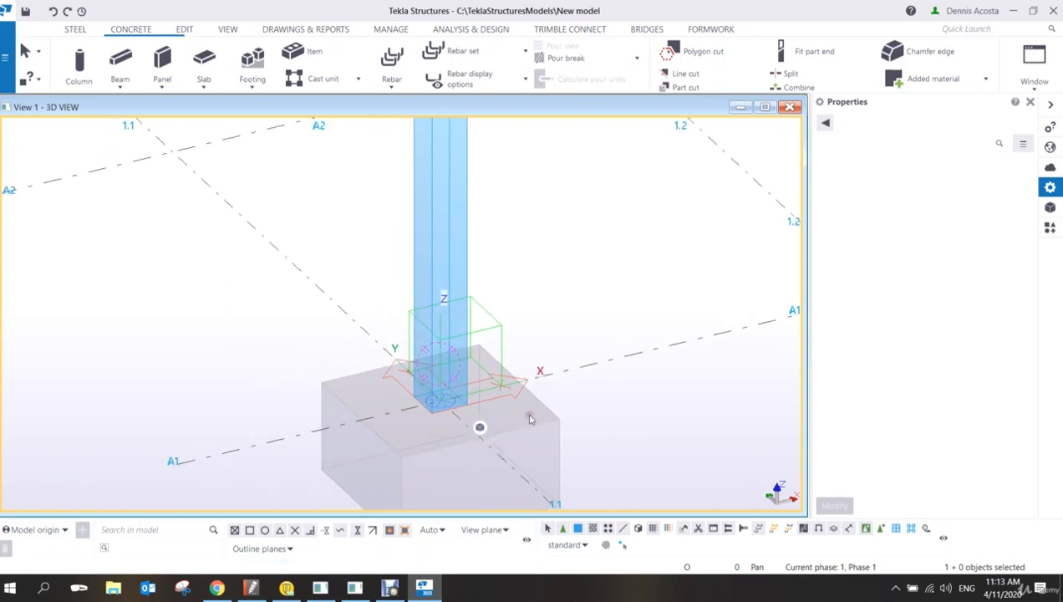
Step: Start a new rebar group, set the MAINBAR class to 2 and give the bars a Standard 90-degrees hook at the start
click(402, 85)
click(407, 108)
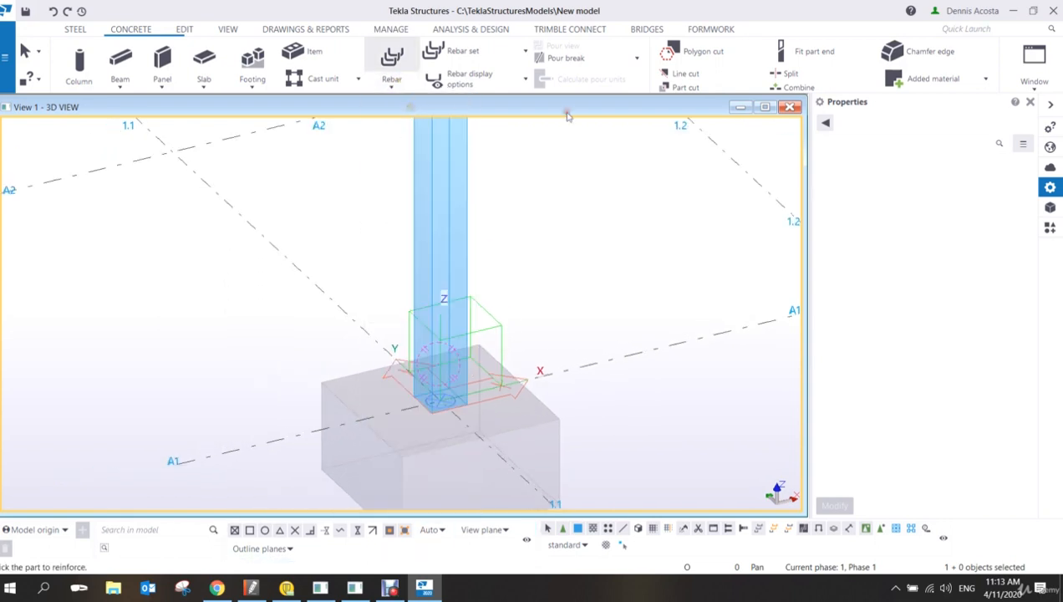
scroll(941, 214, up, 6)
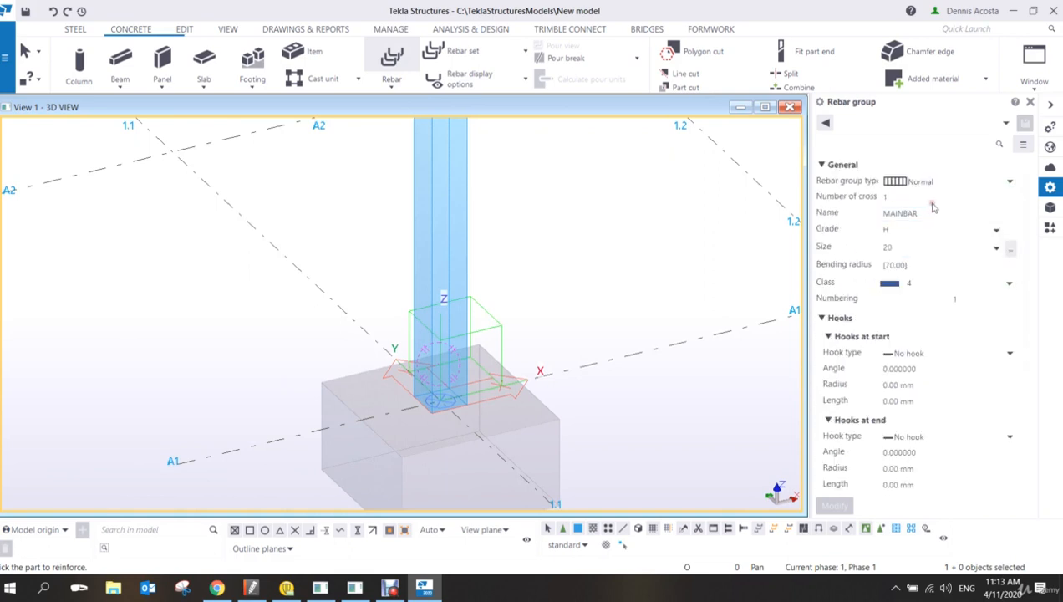
click(915, 250)
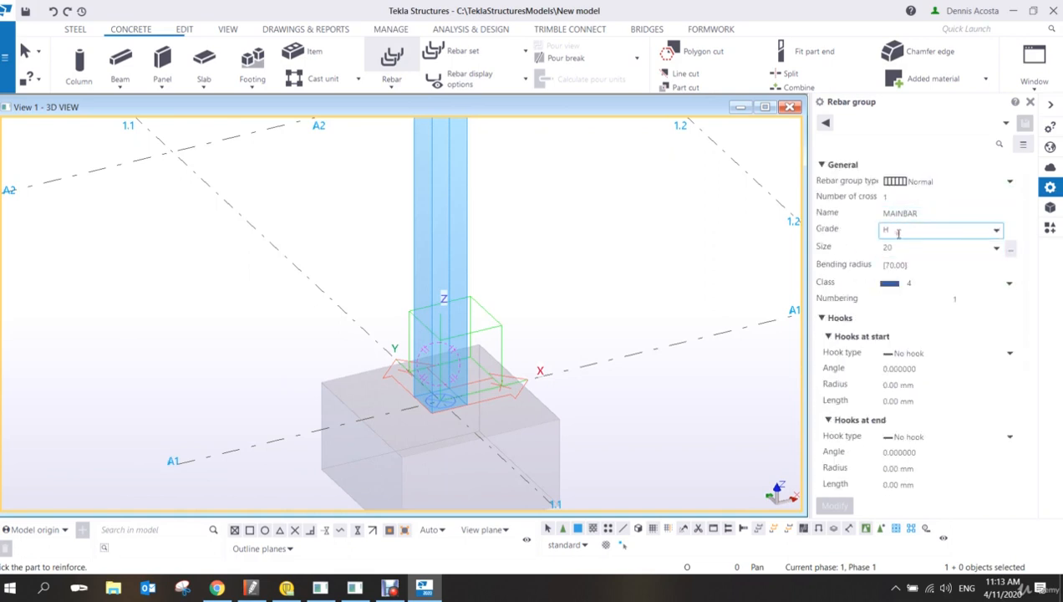
click(954, 284)
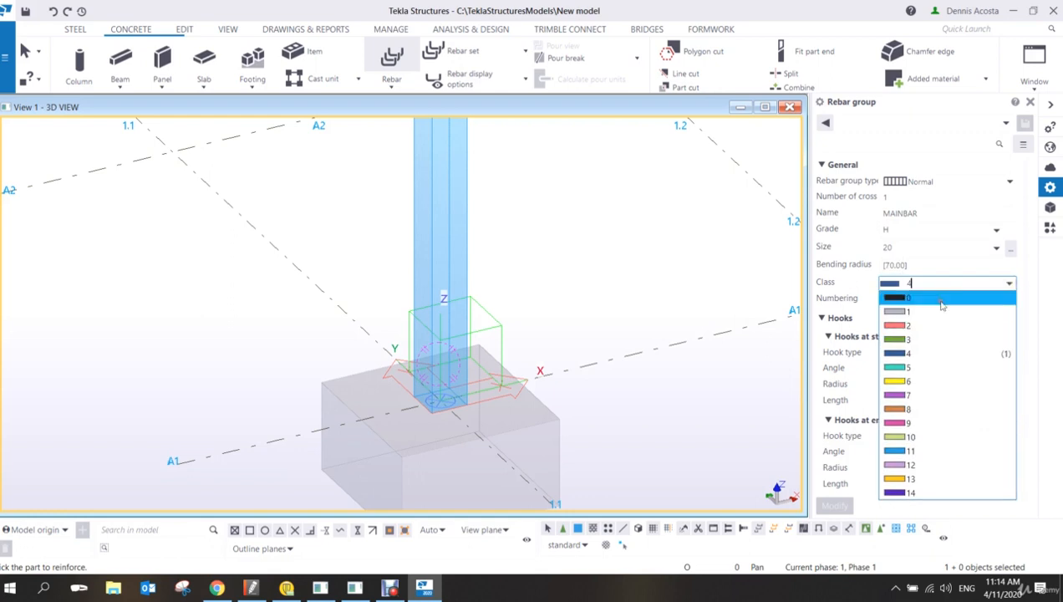
click(926, 339)
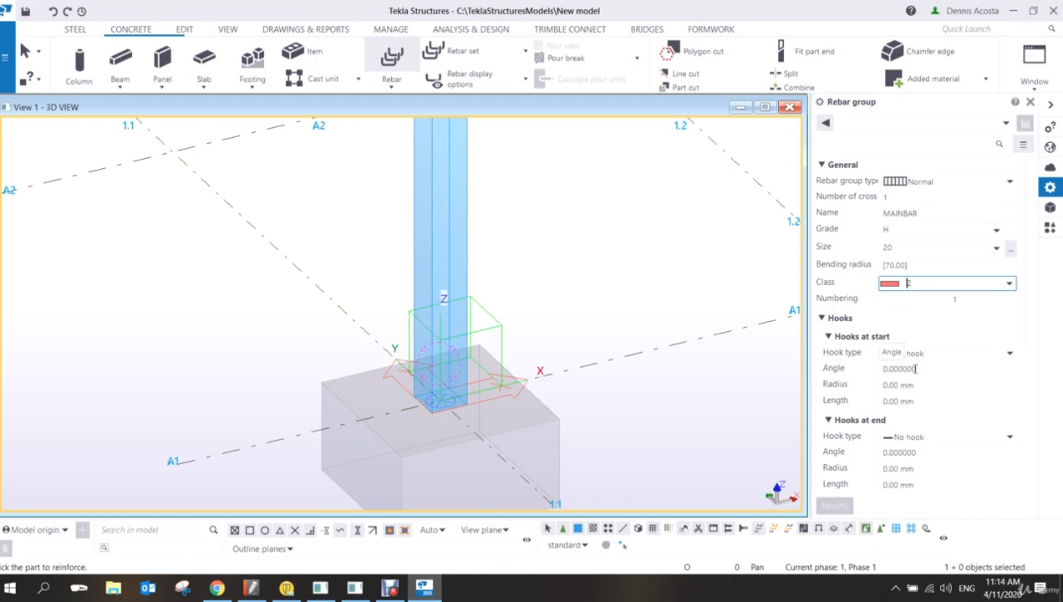
click(1009, 352)
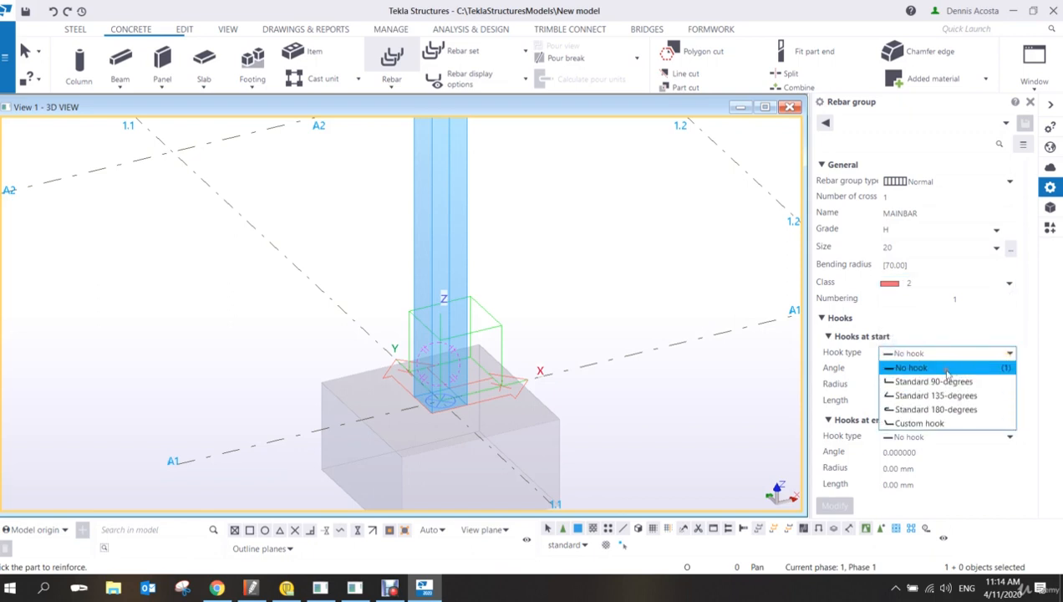
click(930, 381)
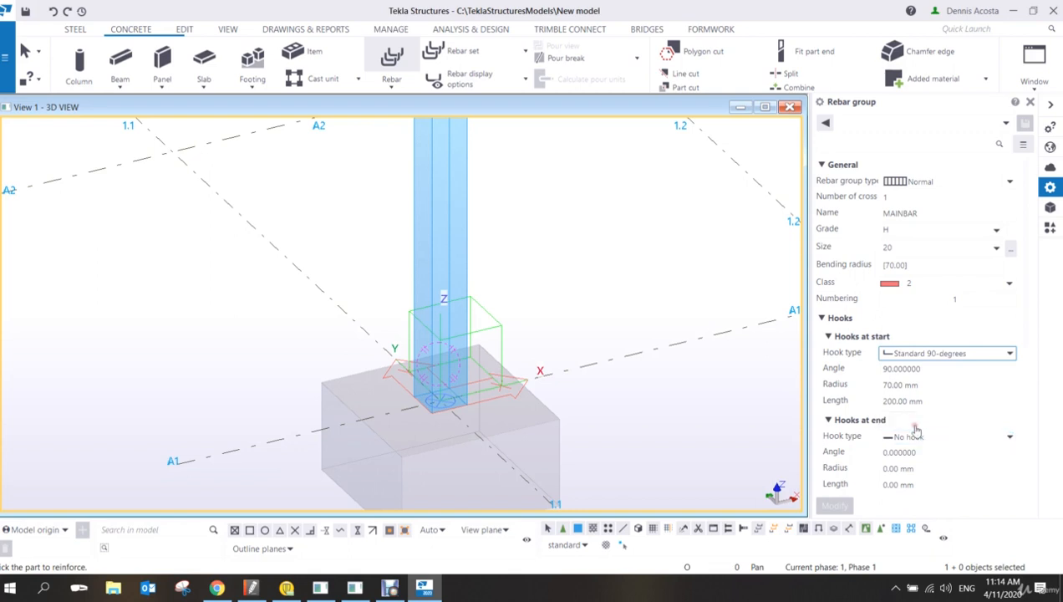
Step: Set the rebar group's cover thickness to 45 on plane and 45 from plane
scroll(916, 429, down, 6)
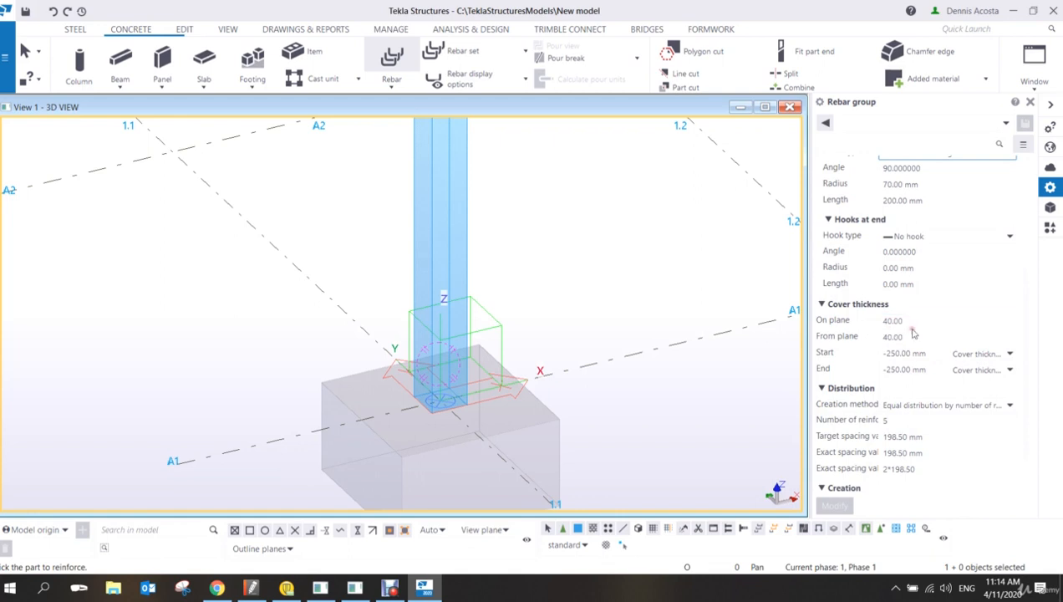
click(917, 325)
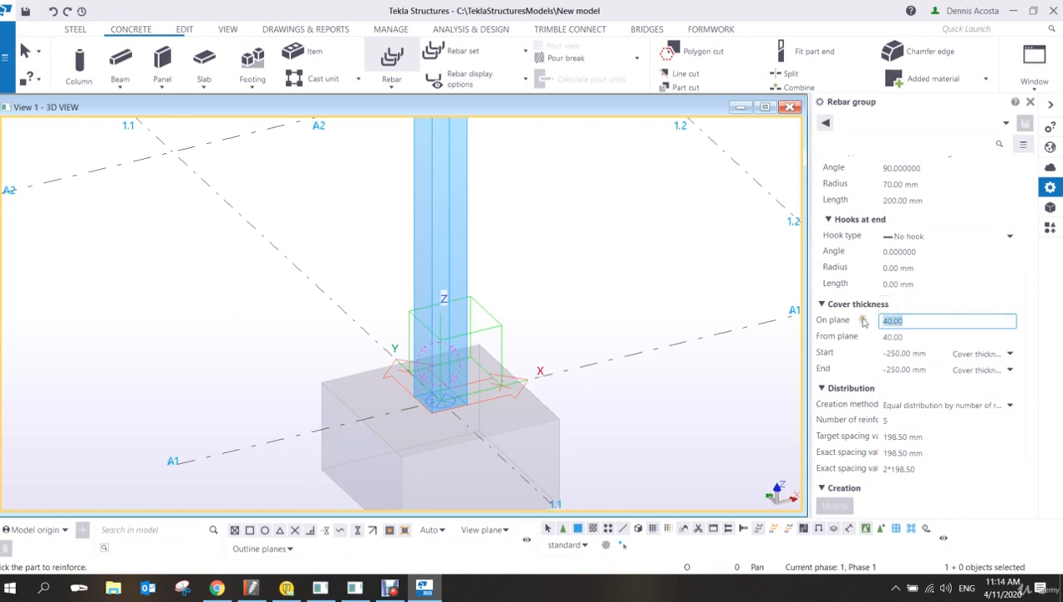
text(45)
key(Tab)
text(45)
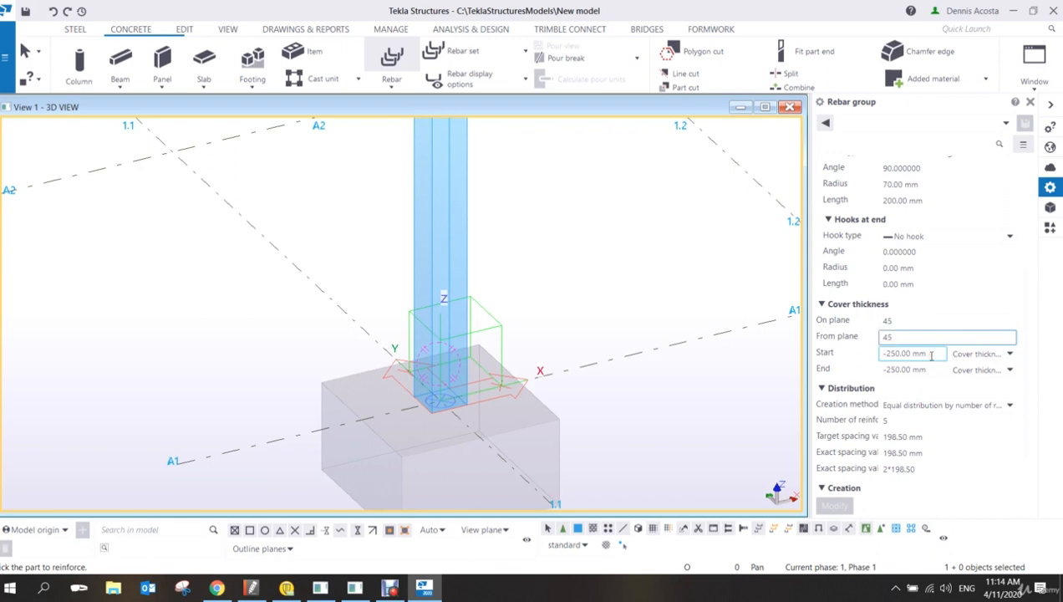
Step: Set the rebar group's cover thickness to -925 at the start and -1000 at the end
key(Tab)
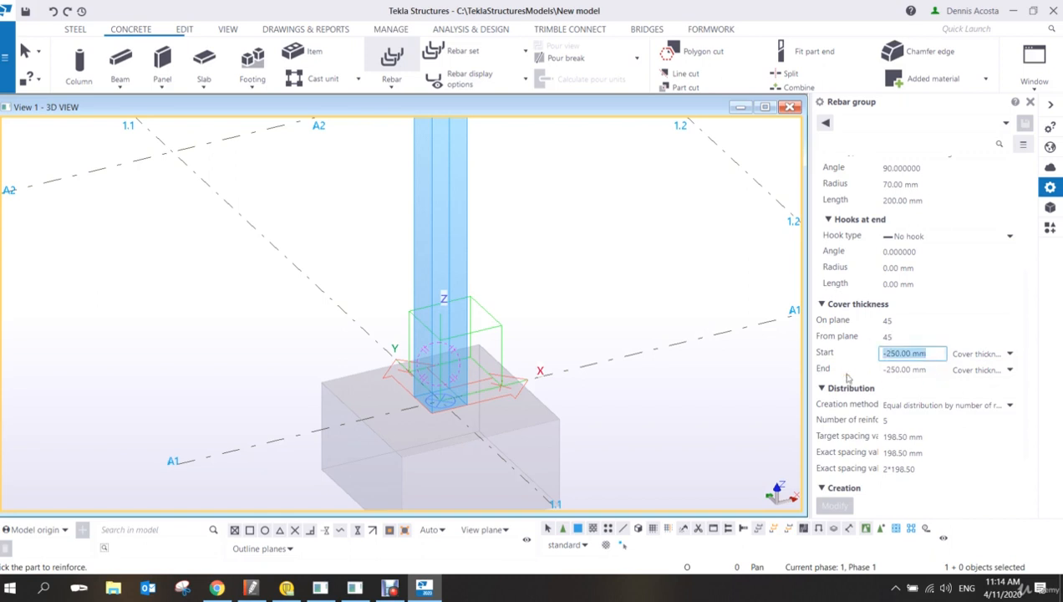
text(-)
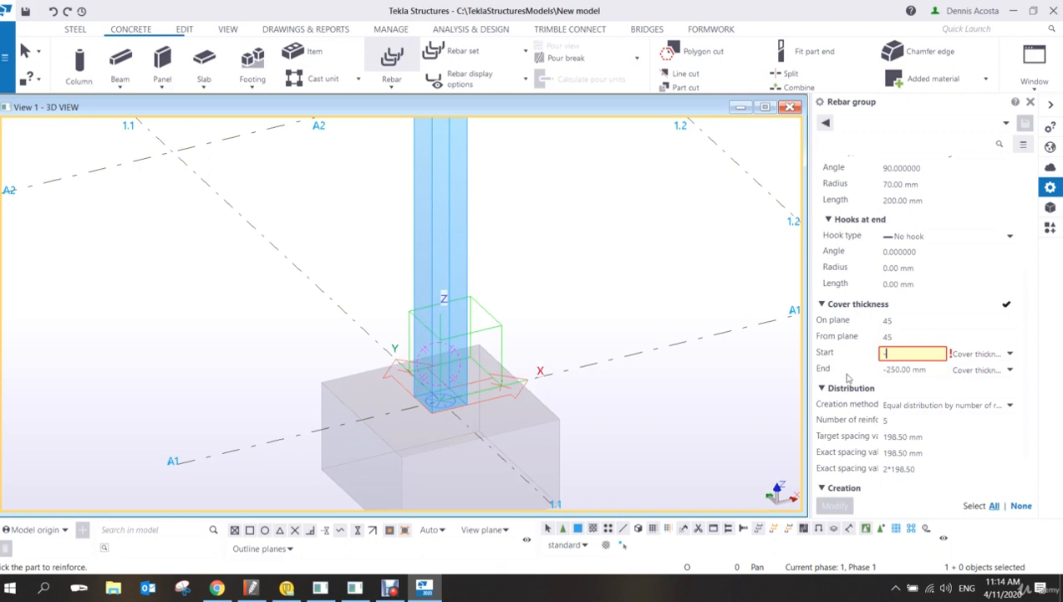
text(850)
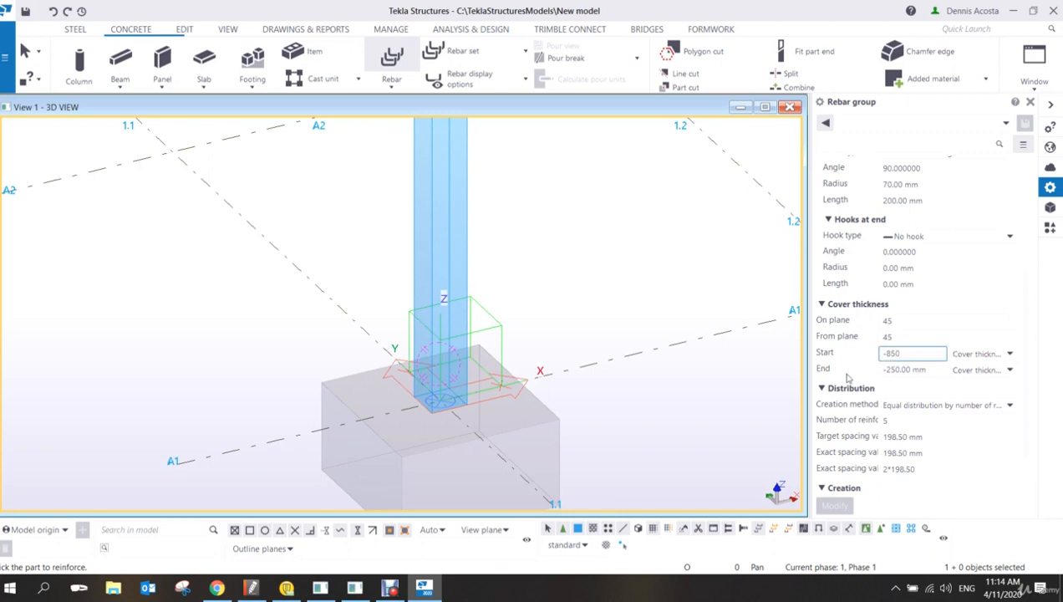
key(BackSpace)
key(BackSpace)
key(BackSpace)
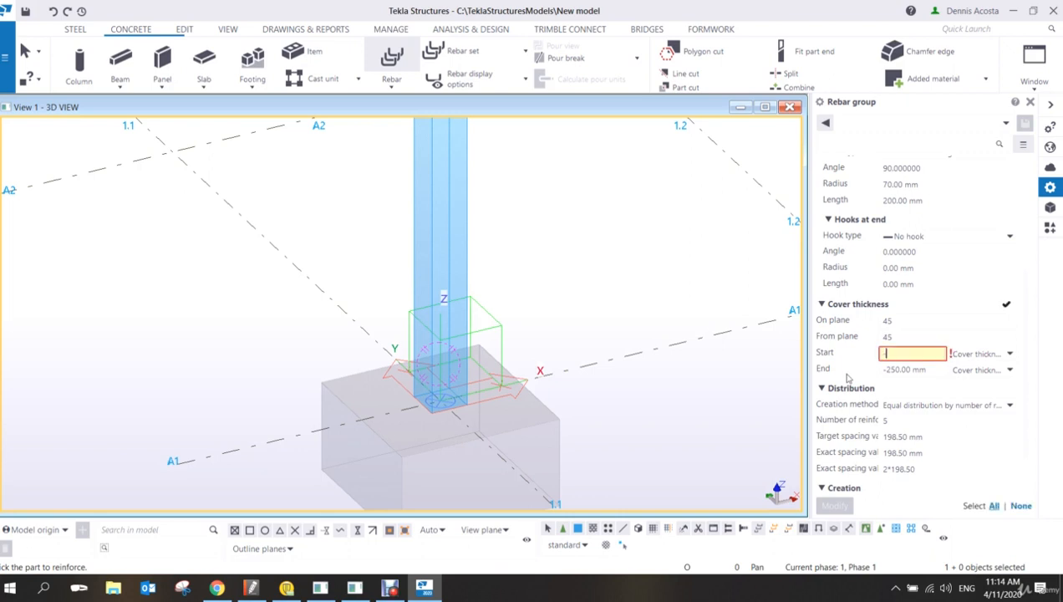
text(925)
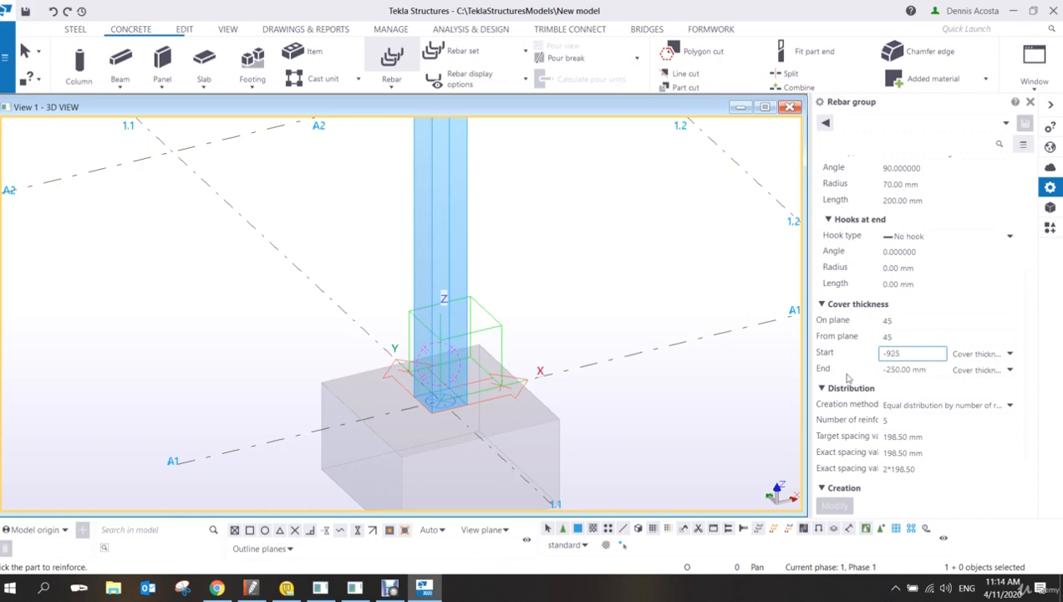
key(Tab)
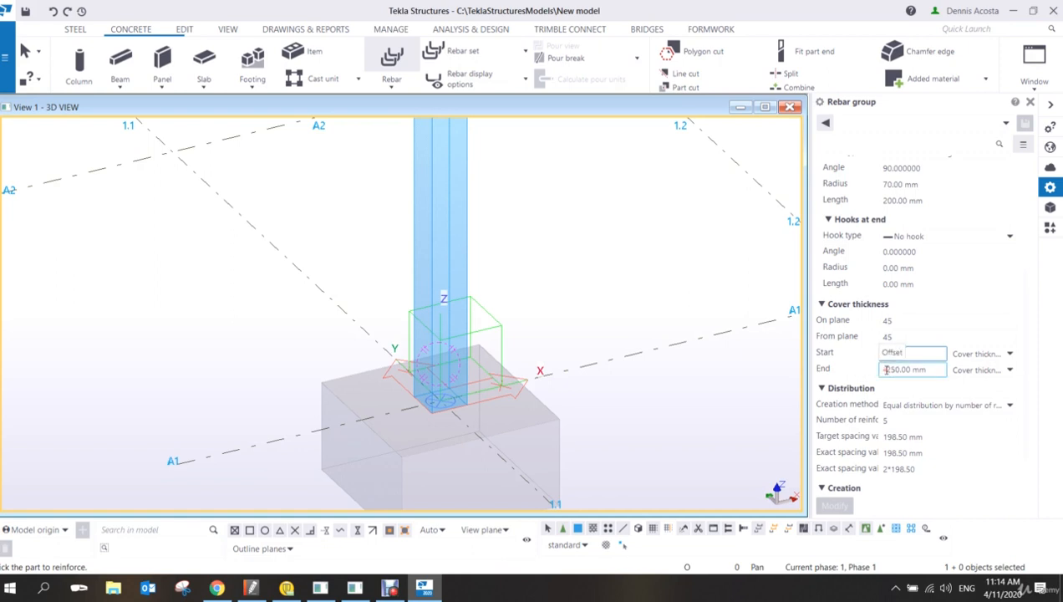
text(-1000)
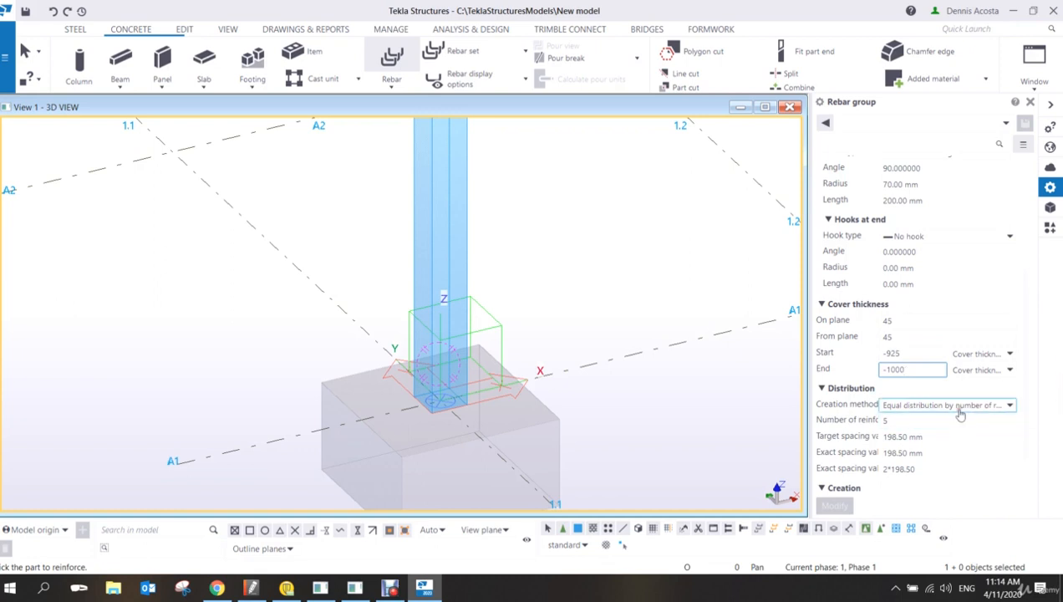
Step: Set the number of reinforcing bars in the column's MAINBAR group to 3
double_click(920, 419)
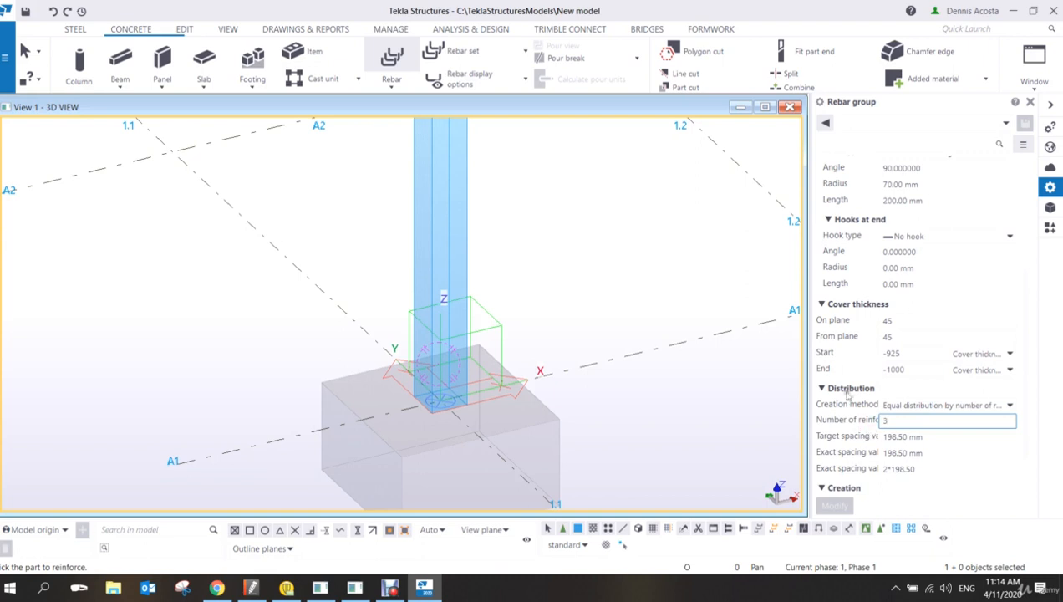
middle_drag(706, 333, 634, 354)
scroll(673, 357, down, 2)
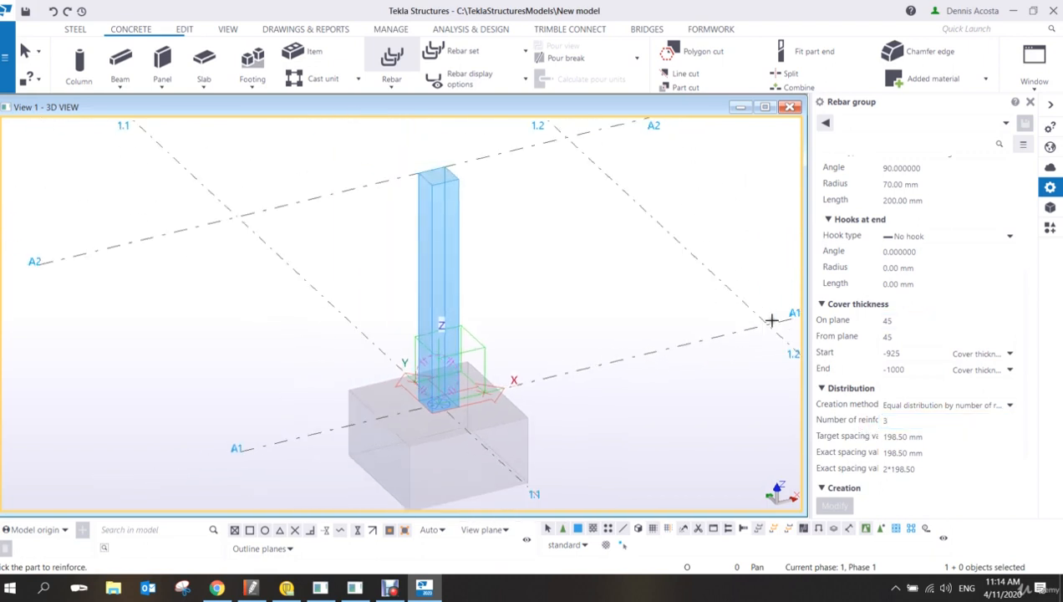
scroll(933, 287, up, 5)
scroll(943, 289, down, 7)
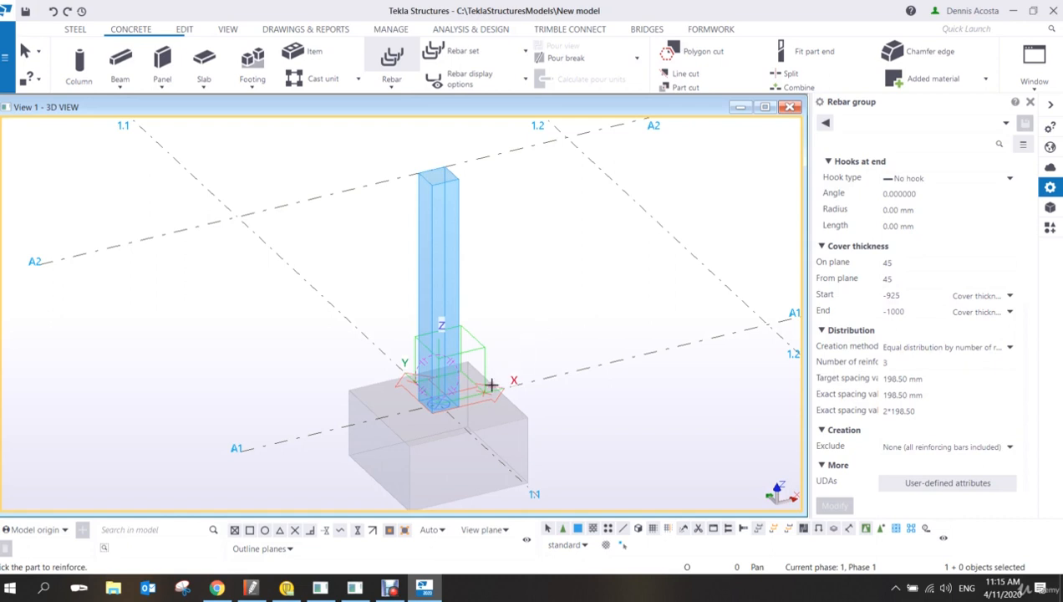
scroll(492, 382, up, 3)
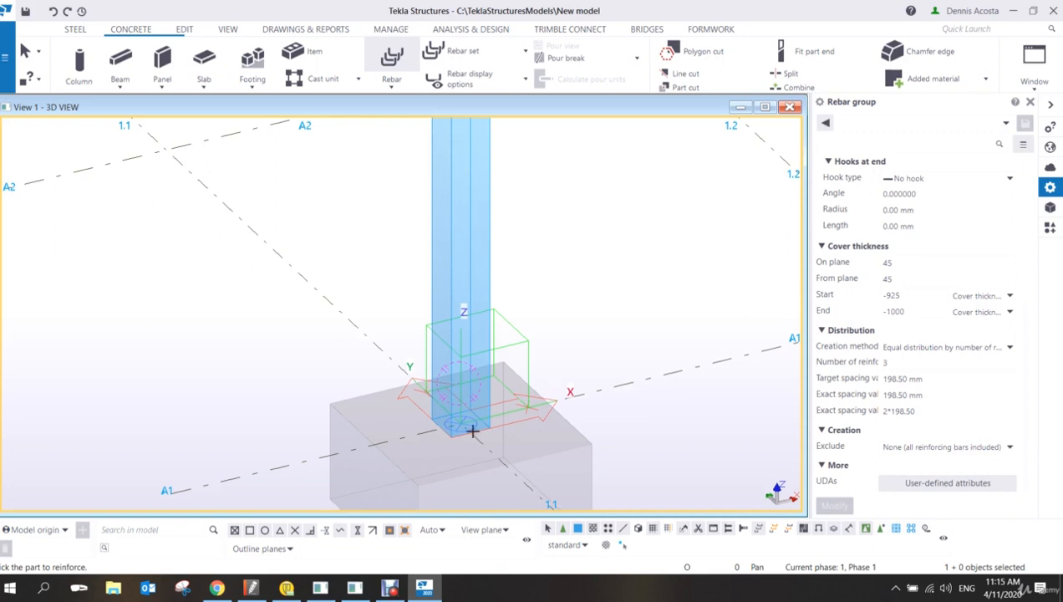
scroll(473, 431, up, 2)
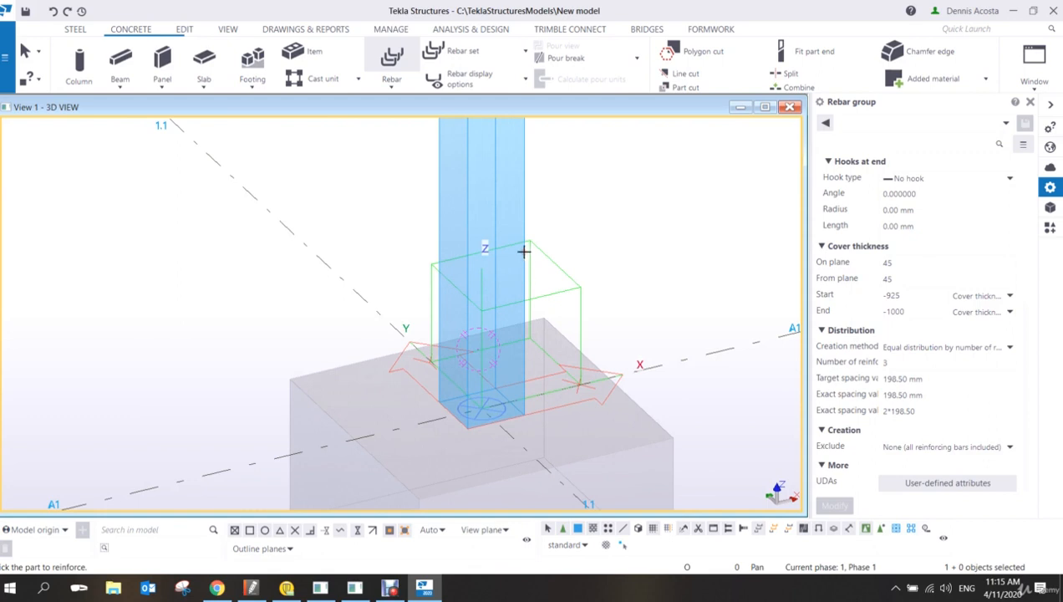
Step: Define the rebar group's bar shape on the column at A1/1.1 along its vertical edge, from the base corner to the top corner
click(493, 249)
scroll(489, 443, up, 2)
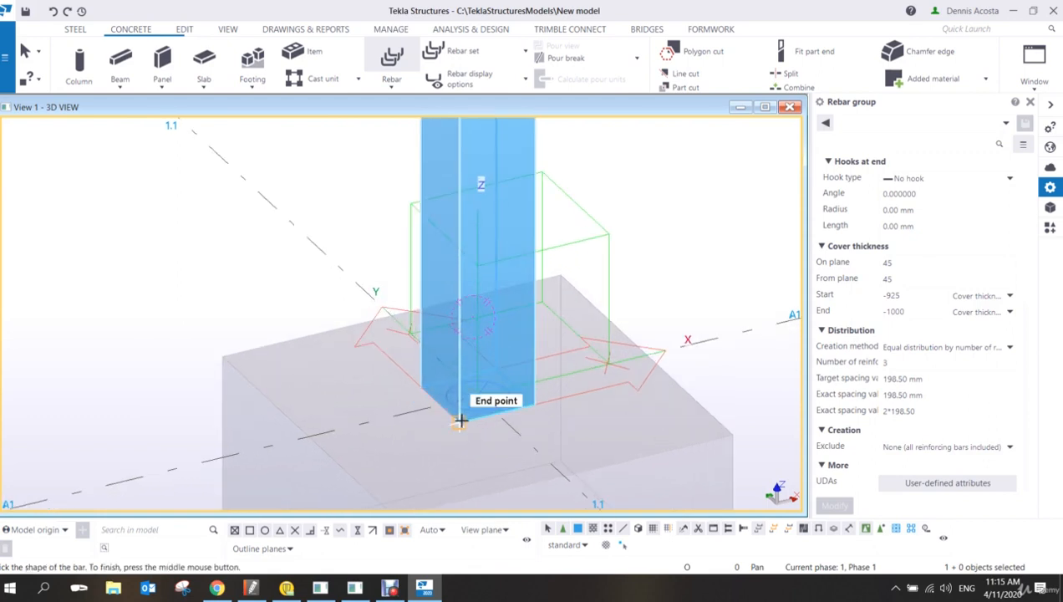
click(461, 420)
scroll(503, 379, down, 3)
scroll(501, 303, up, 5)
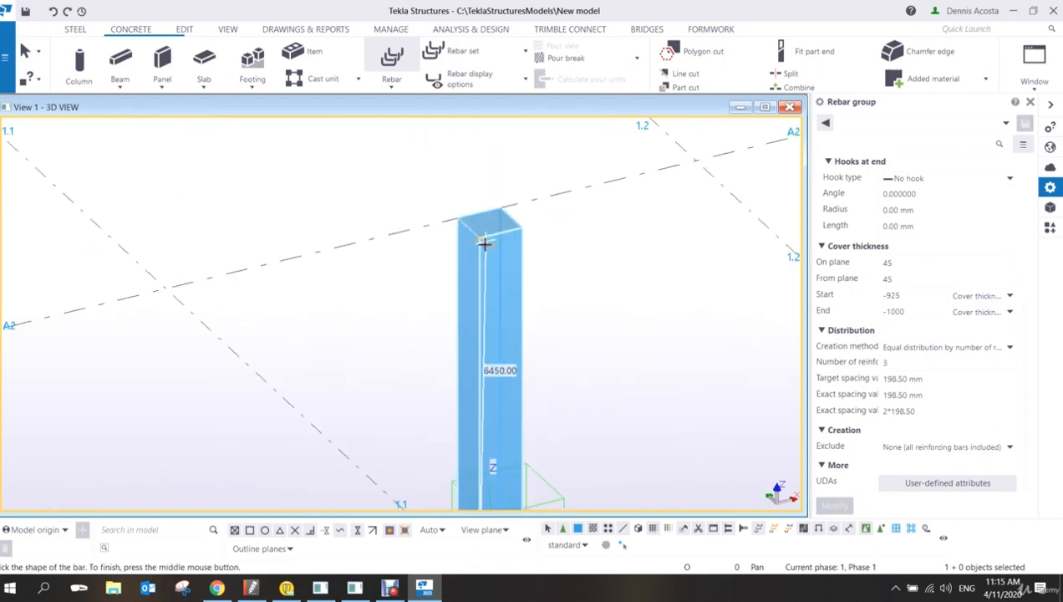
click(479, 237)
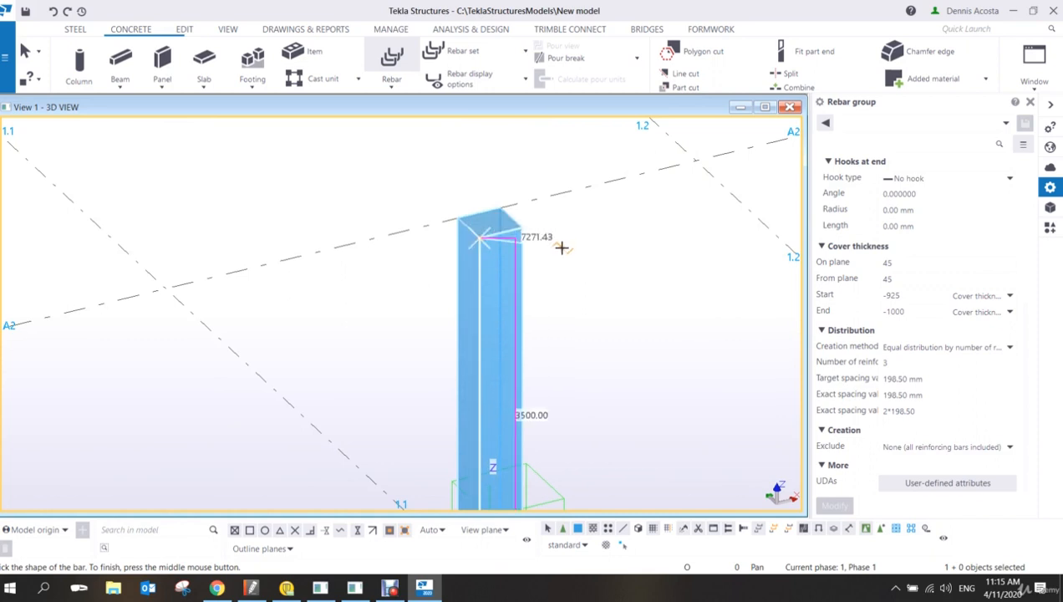
middle_click(546, 195)
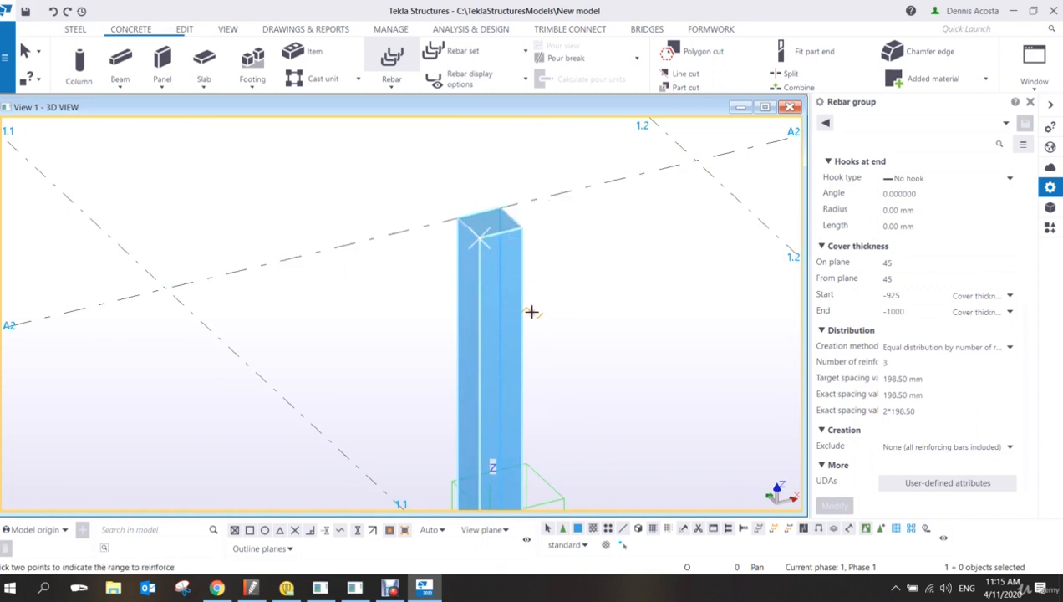
Step: Distribute the rebar group between the two base corners of the same column face and end the rebar command
scroll(532, 326, up, 2)
middle_drag(530, 376, 501, 269)
scroll(515, 293, down, 3)
scroll(465, 360, up, 3)
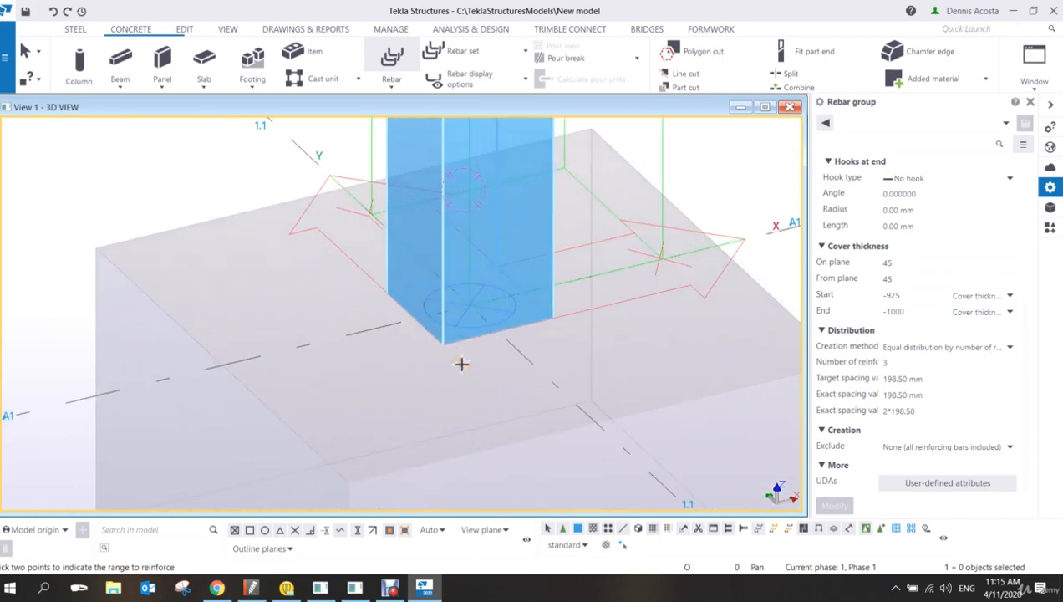
click(444, 340)
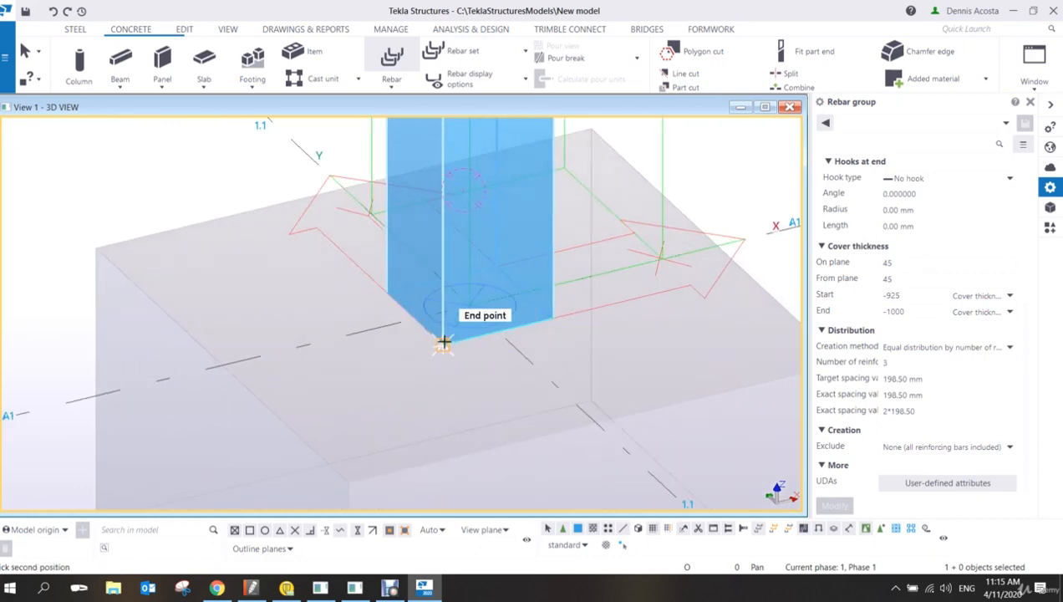
click(551, 319)
right_click(577, 276)
click(595, 288)
scroll(599, 340, down, 2)
scroll(599, 341, down, 1)
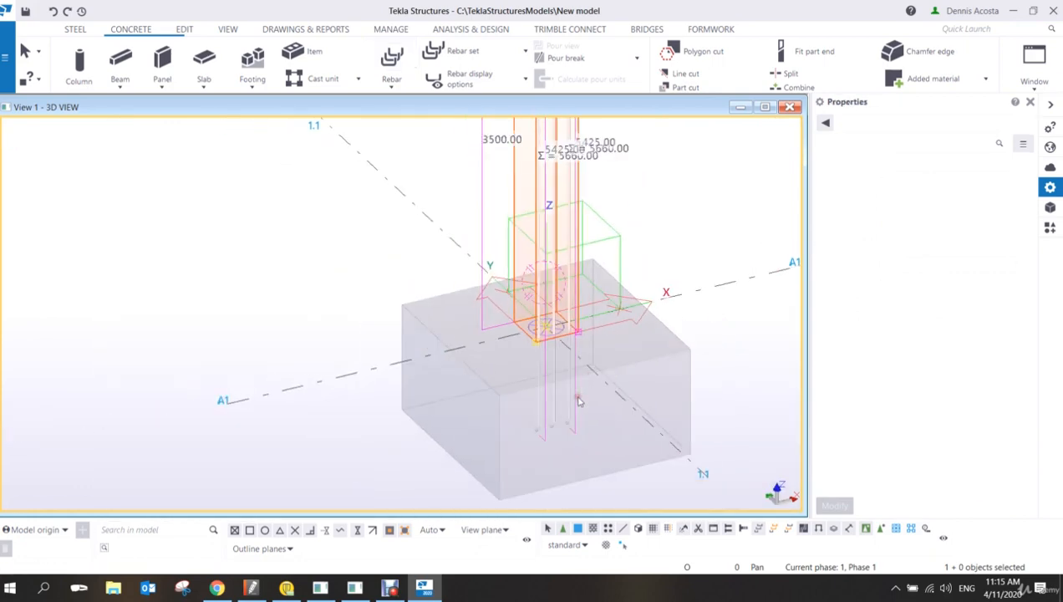
Step: Change the start hook of the column's new rebar group to a Custom hook with an angle of -90
scroll(602, 359, up, 3)
scroll(575, 423, up, 2)
ctrl+middle_drag(526, 370, 562, 374)
scroll(560, 401, down, 3)
middle_drag(149, 343, 391, 452)
scroll(392, 434, up, 2)
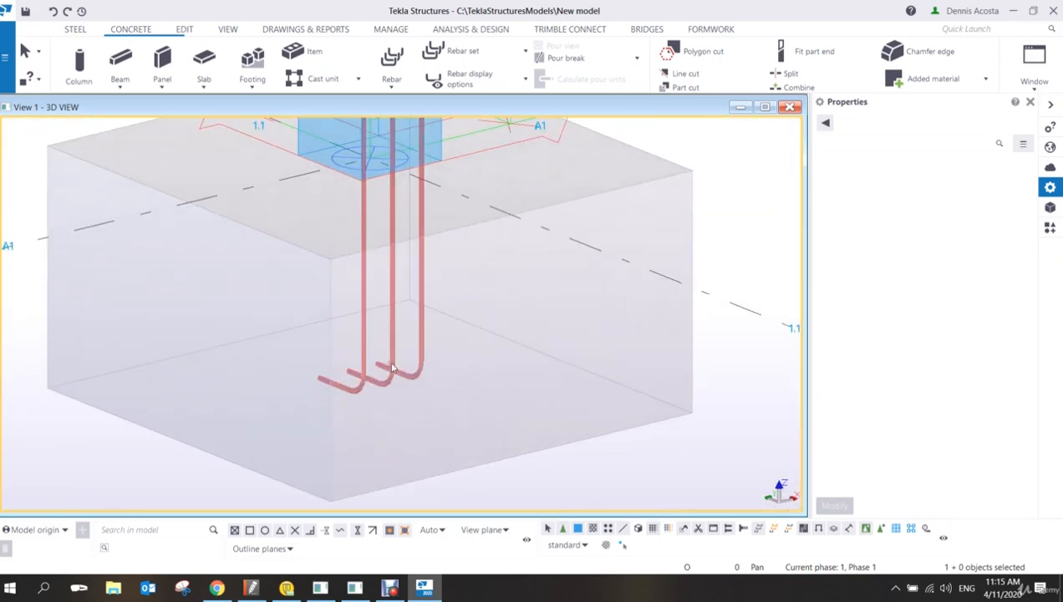
click(390, 361)
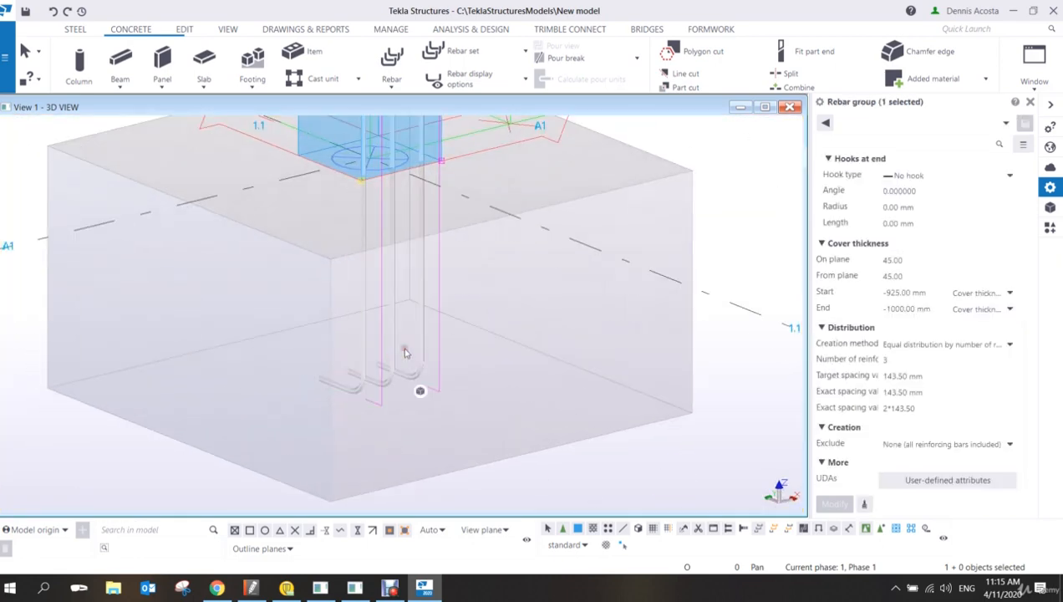
scroll(951, 389, up, 5)
click(954, 293)
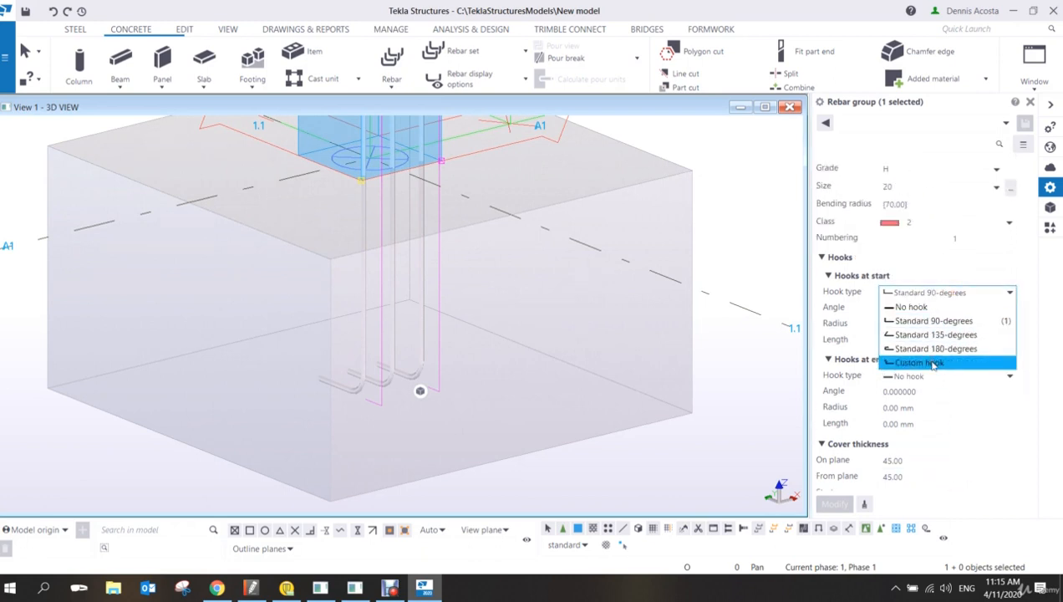
click(934, 364)
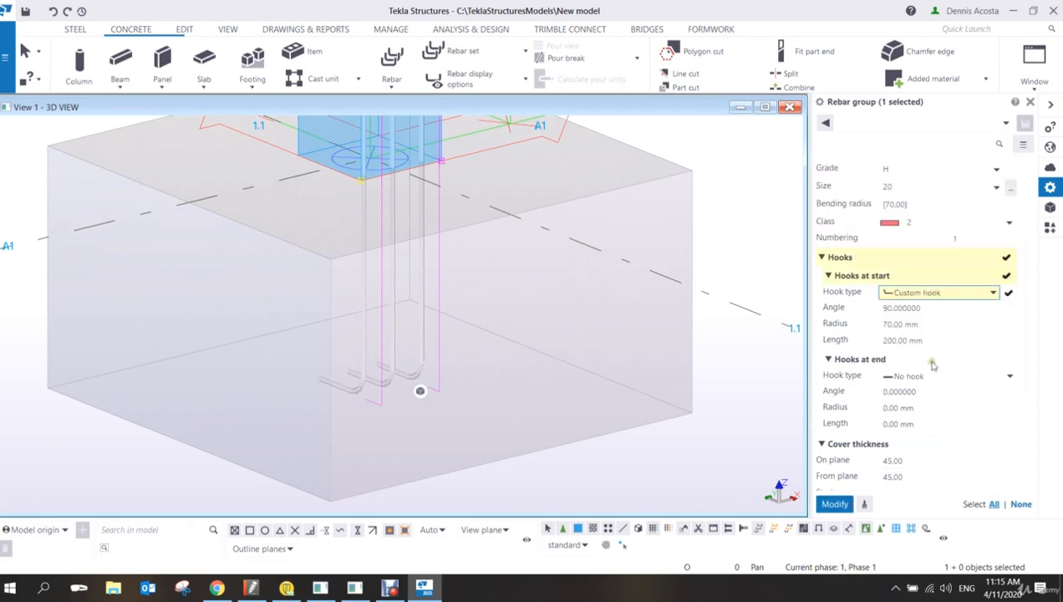
click(886, 308)
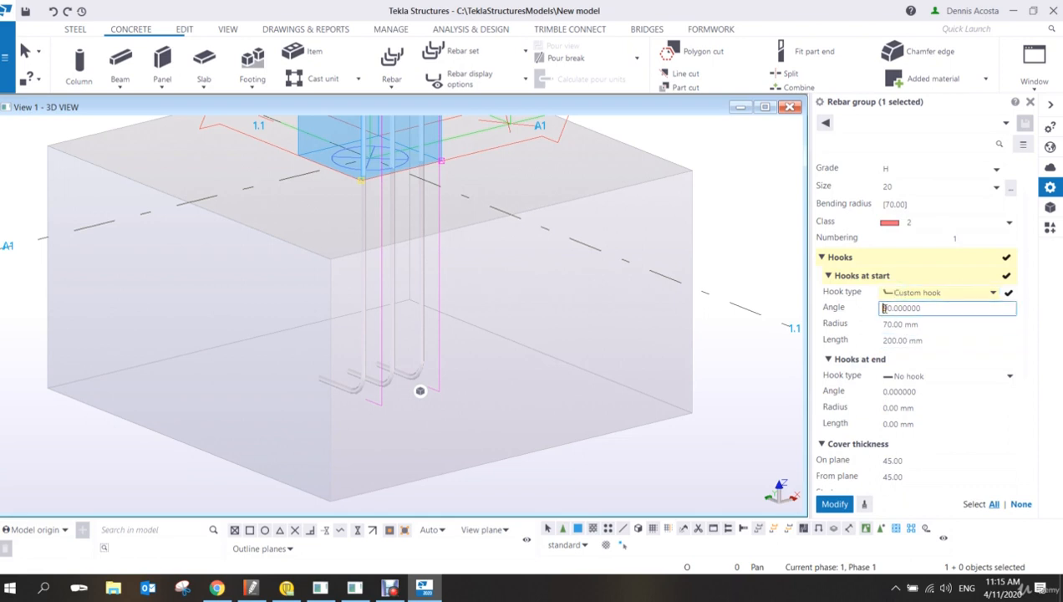
text(-)
Step: Set the start hook's radius to 20 mm and length to 400 mm, and apply the changes to the group
drag(923, 327, 825, 325)
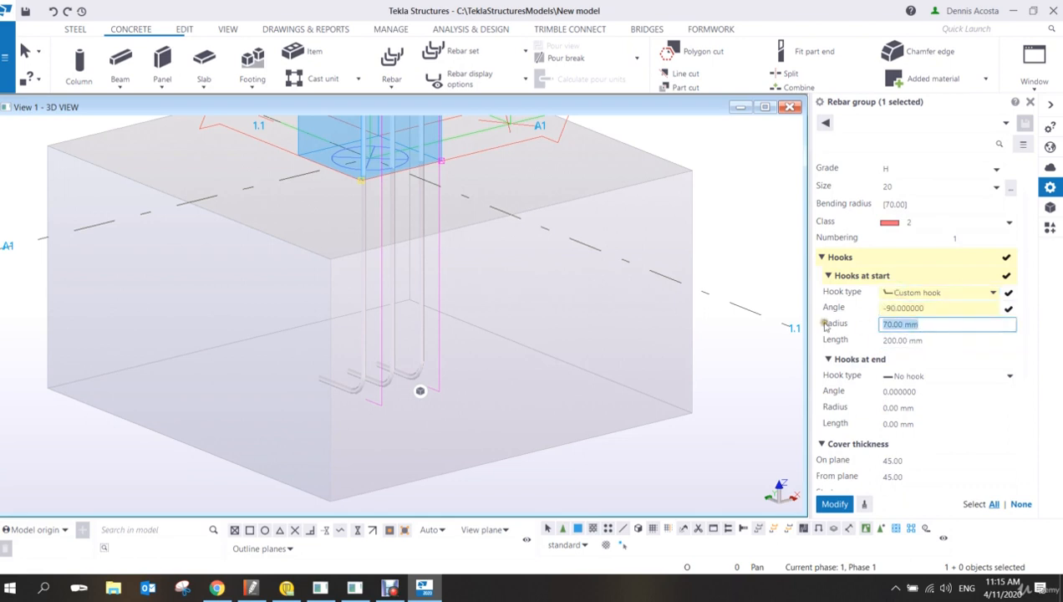
text(20)
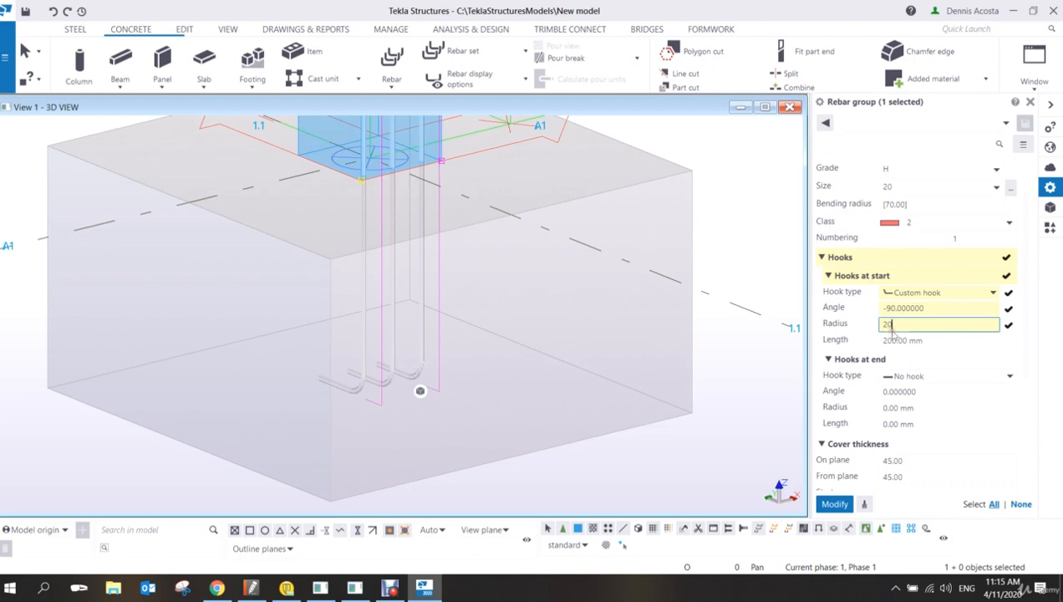
click(935, 344)
text(4)
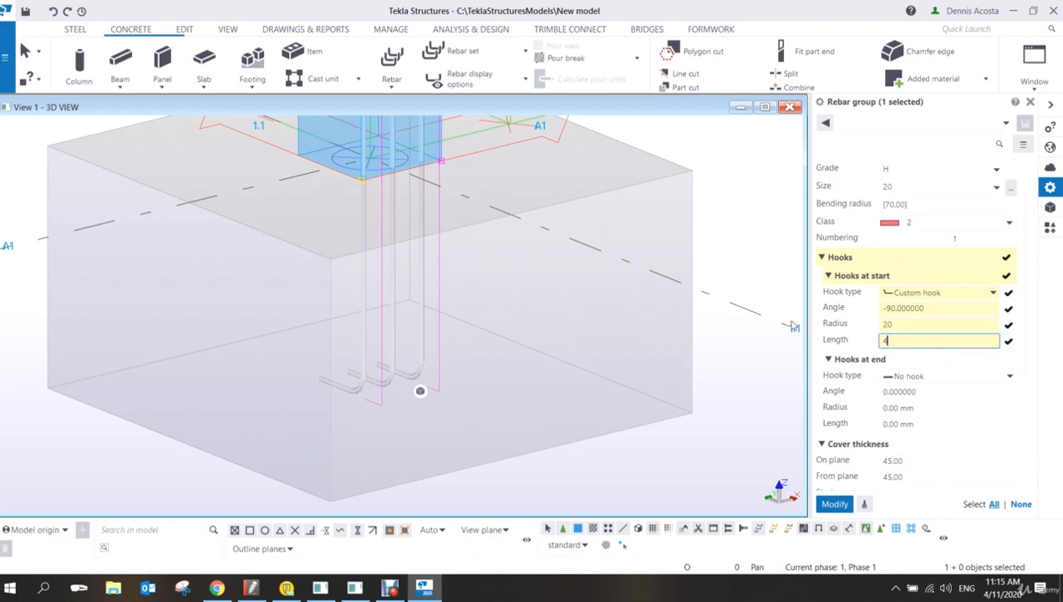
text(00)
key(Return)
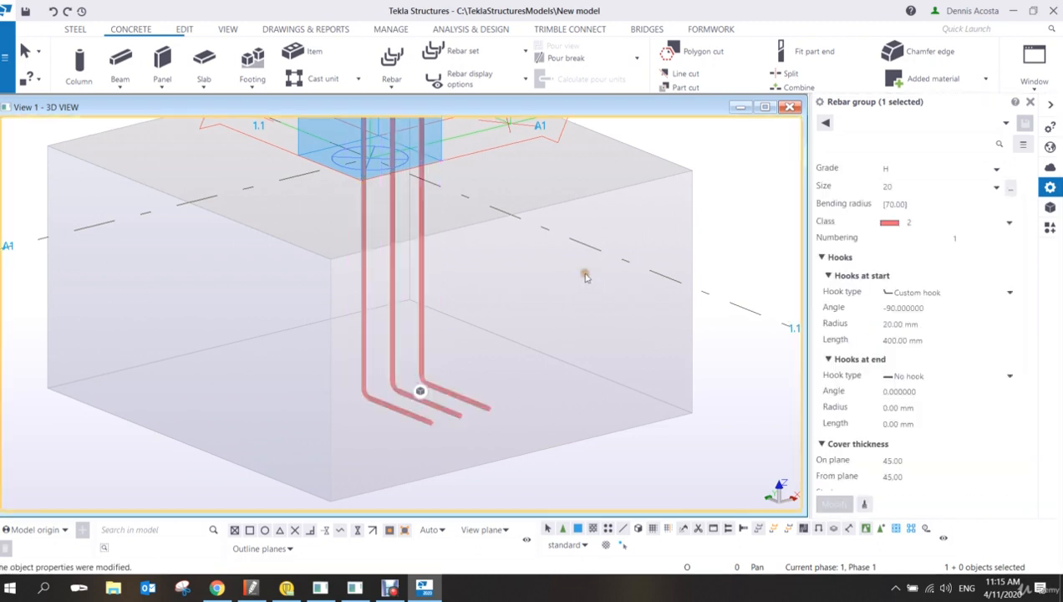
Step: In plan view, start a rotated copy of the column's rebar group with its origin at the column centre
ctrl+middle_drag(510, 266, 545, 358)
key(ctrl+p)
middle_drag(397, 460, 652, 336)
scroll(479, 318, up, 5)
scroll(690, 331, up, 5)
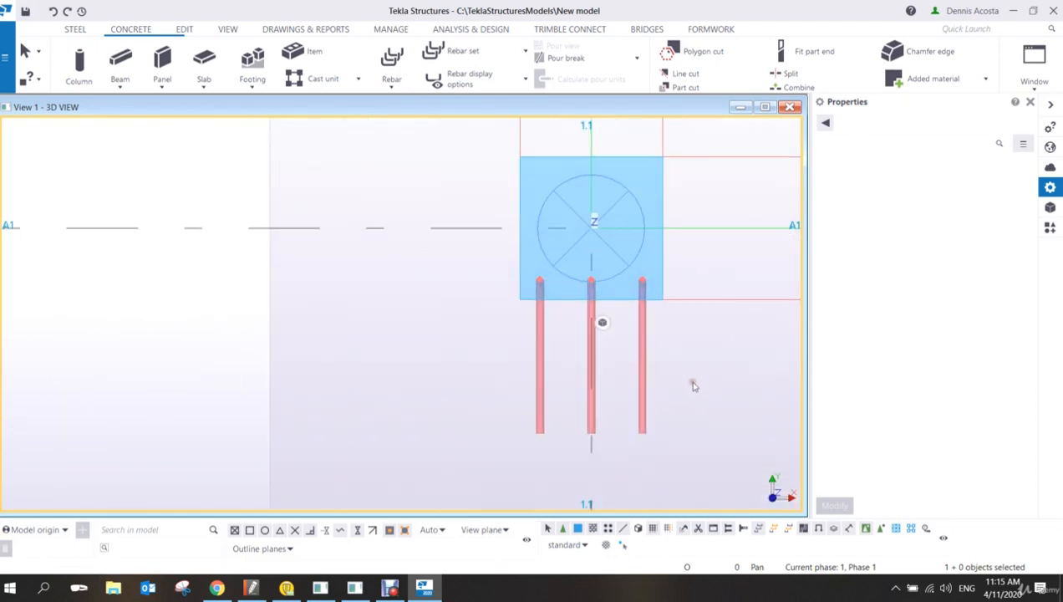
middle_drag(693, 385, 472, 380)
click(433, 340)
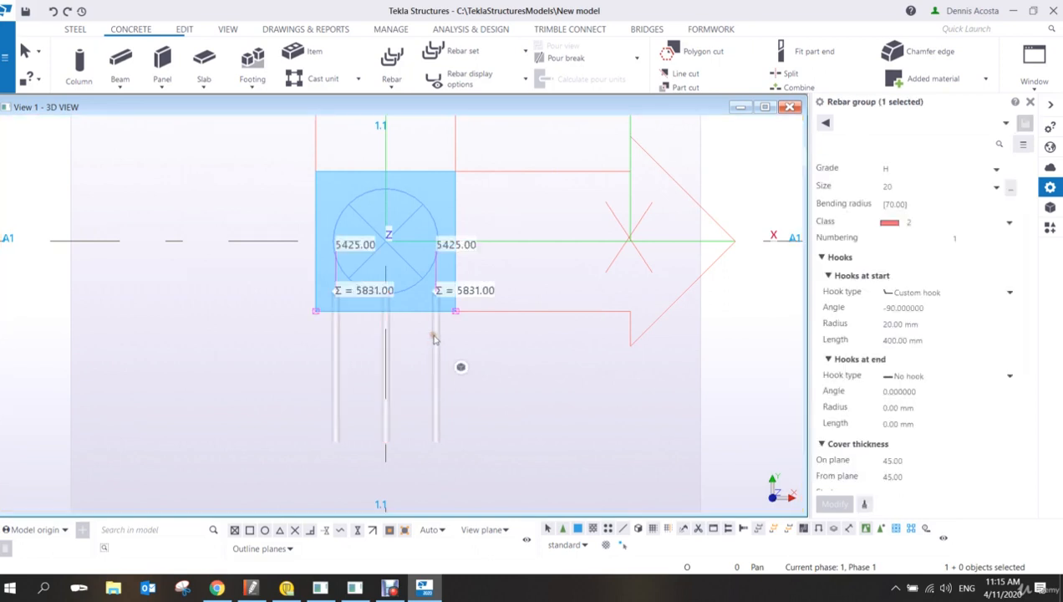
right_click(433, 337)
mouse_move(500, 106)
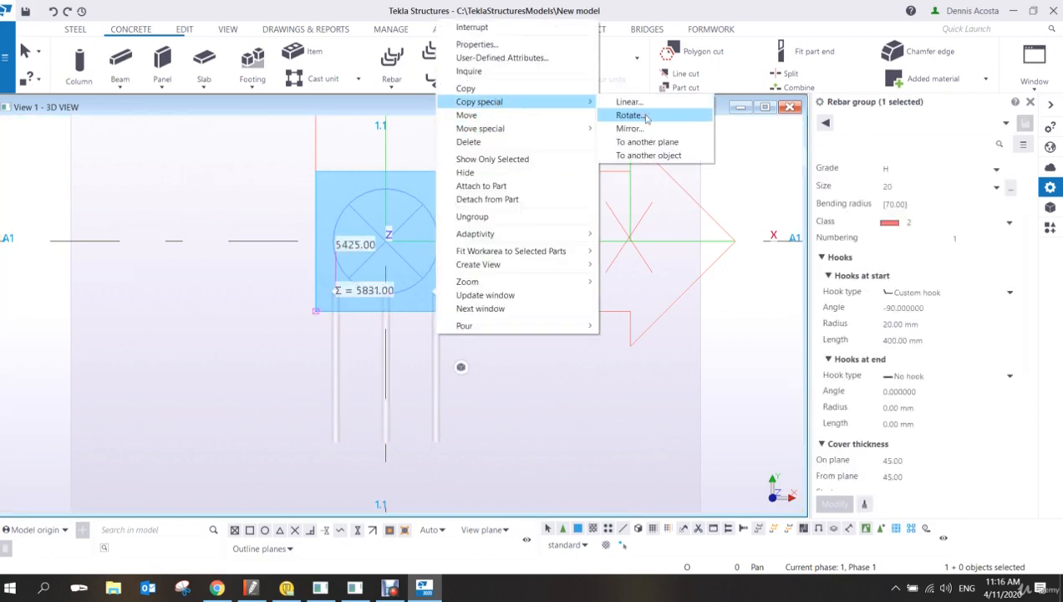
click(646, 115)
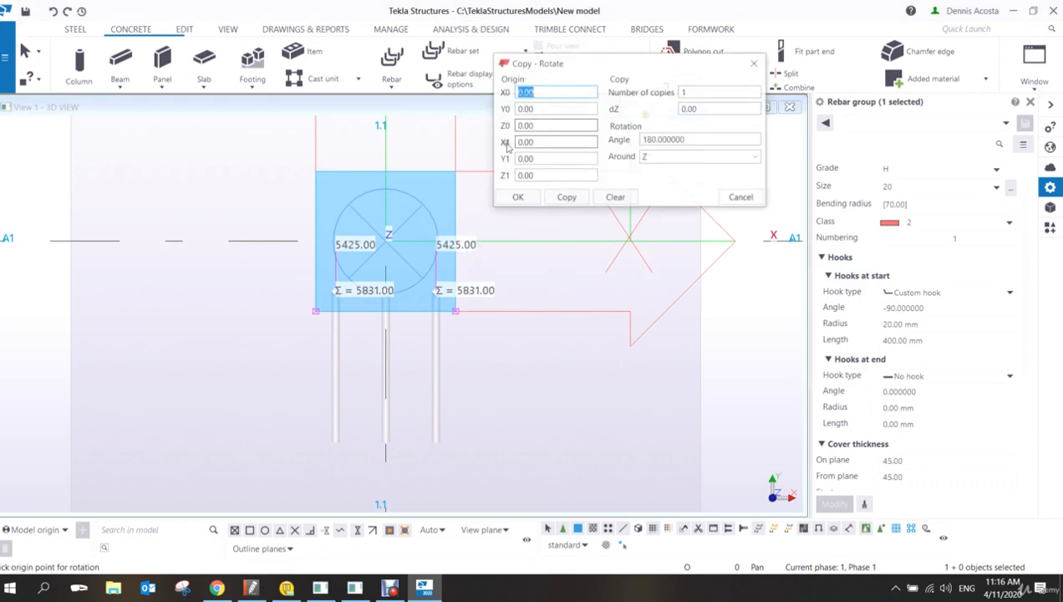
click(387, 240)
Step: Create 3 copies of the rebar group at a 90-degree rotation angle around Z and end the copy command
double_click(687, 92)
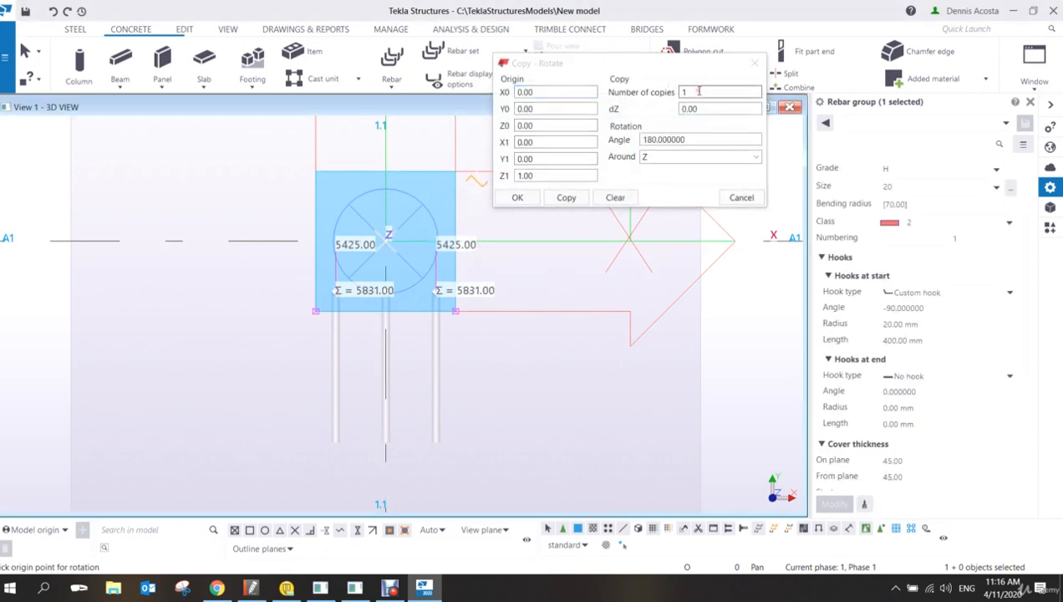
double_click(671, 139)
text(90)
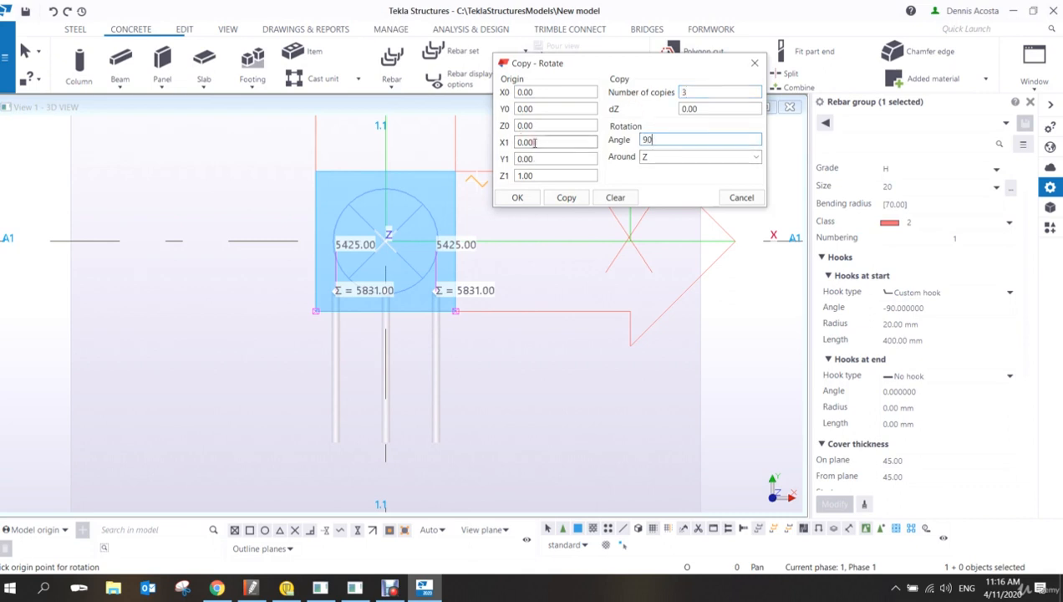
click(566, 198)
click(520, 197)
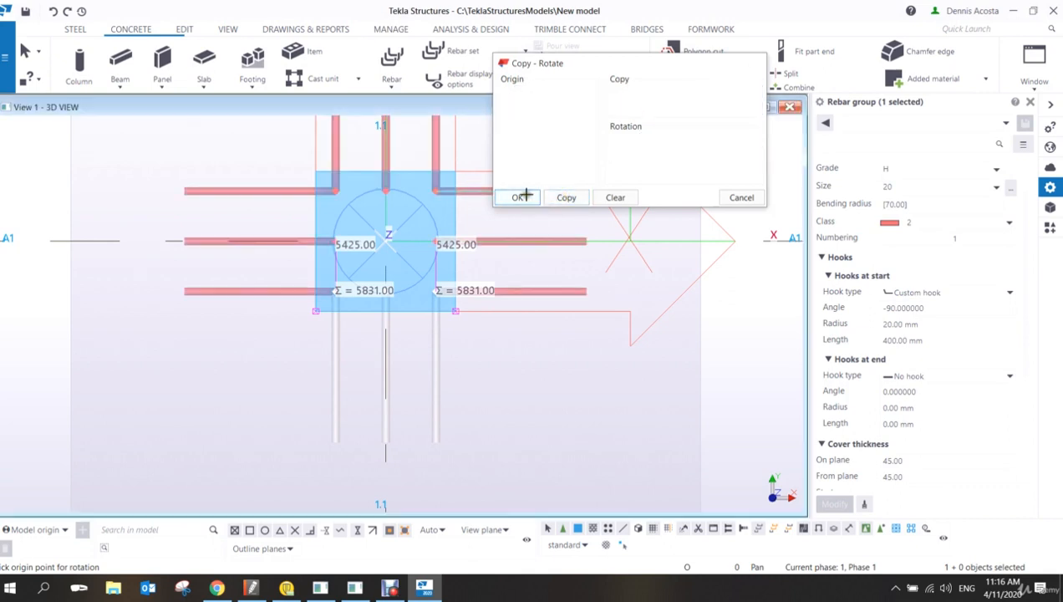
right_click(494, 182)
click(507, 187)
scroll(517, 212, down, 4)
click(634, 186)
scroll(447, 216, up, 2)
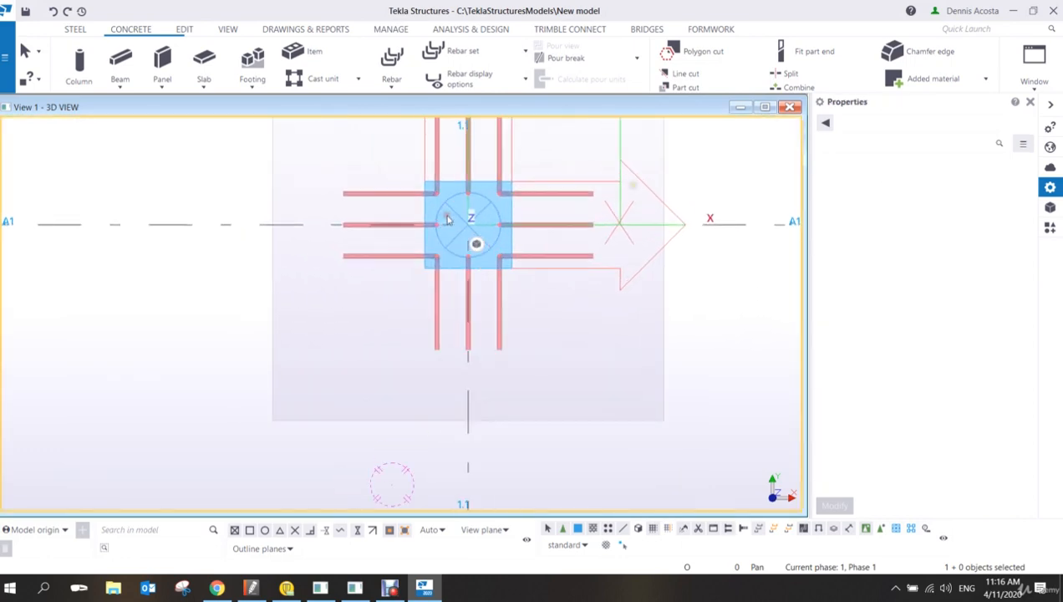
Step: Exclude the first and last bars from one rotated rebar group lying along grid line A1
ctrl+middle_drag(447, 219, 368, 333)
click(367, 327)
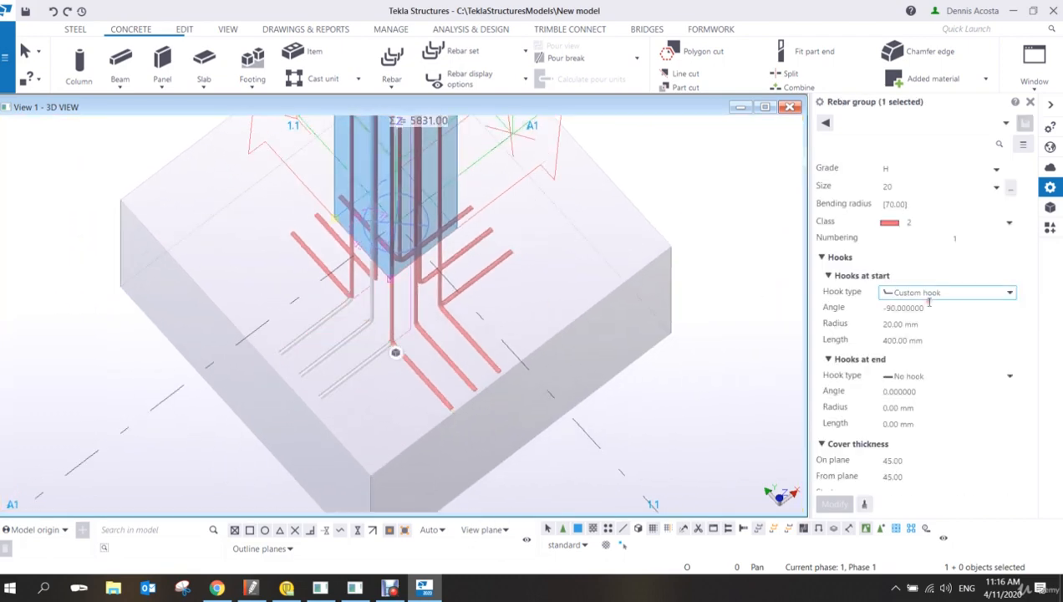
scroll(952, 330, down, 6)
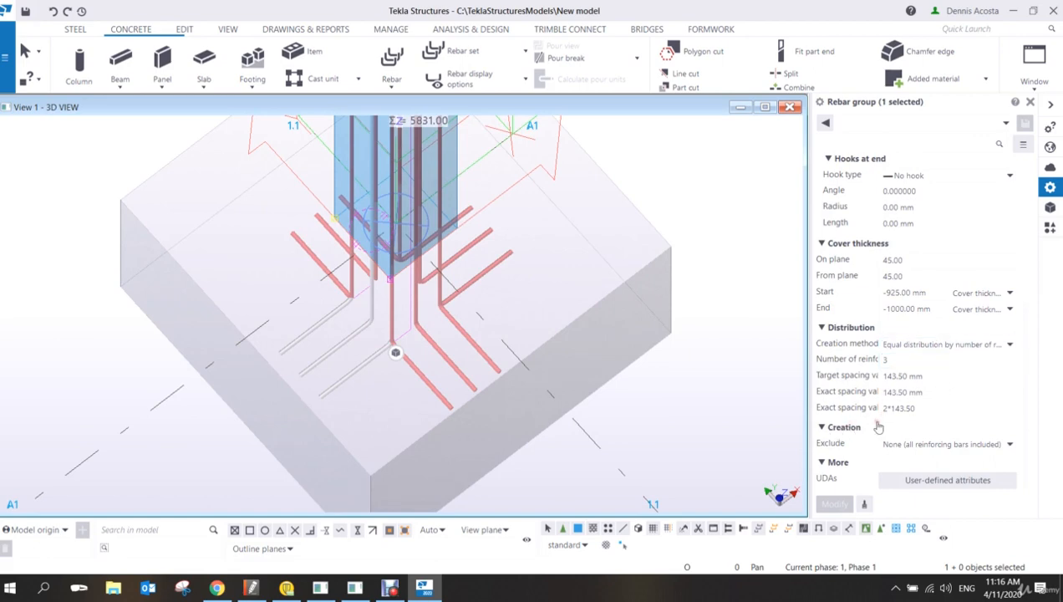
click(976, 444)
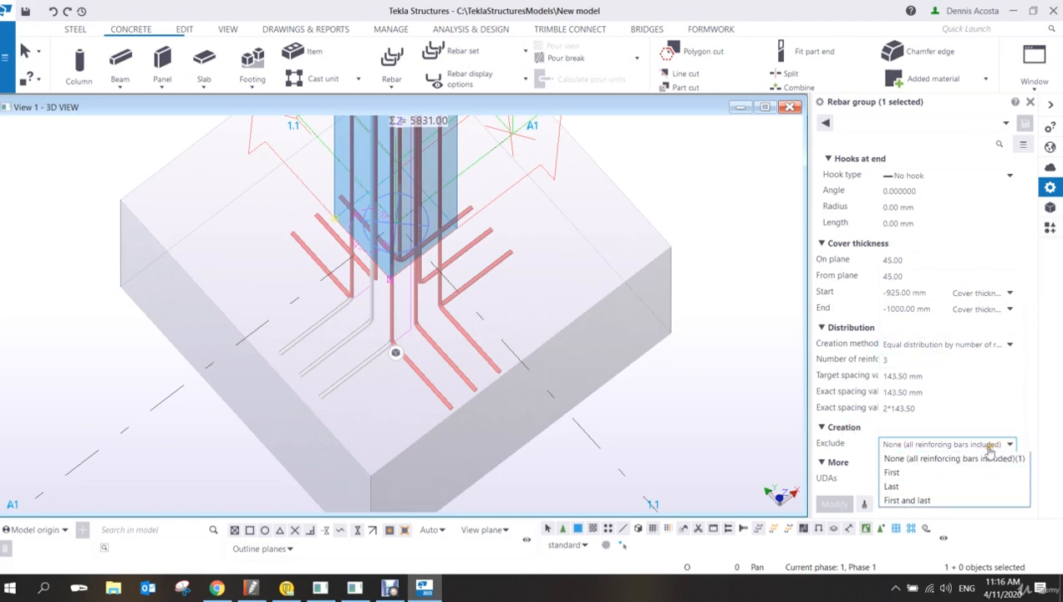
click(920, 501)
click(834, 505)
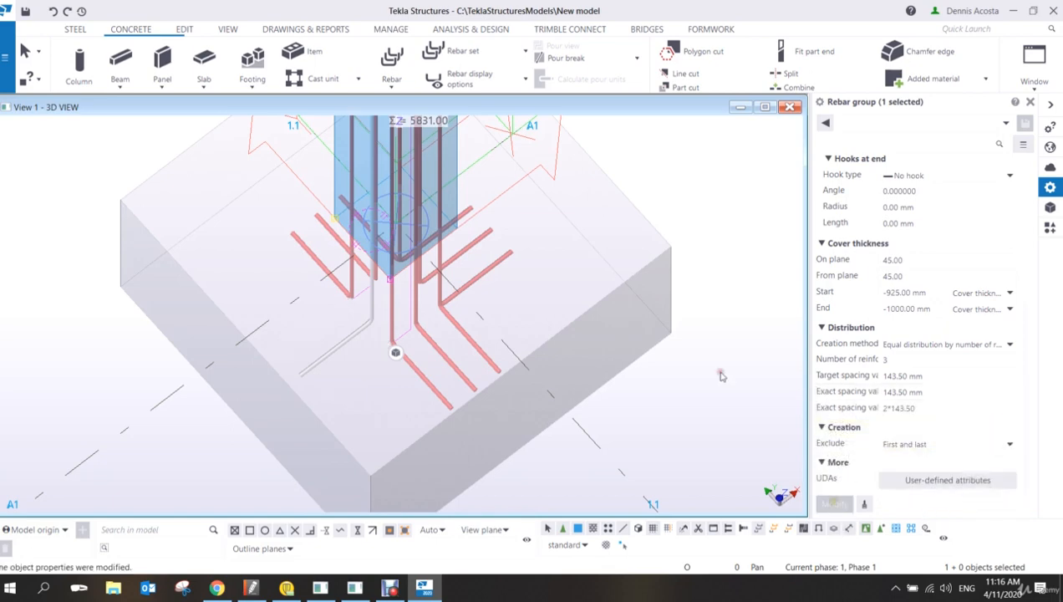
Step: Exclude the first and last bars from the opposite rotated rebar group along grid line A1
key(ctrl+z)
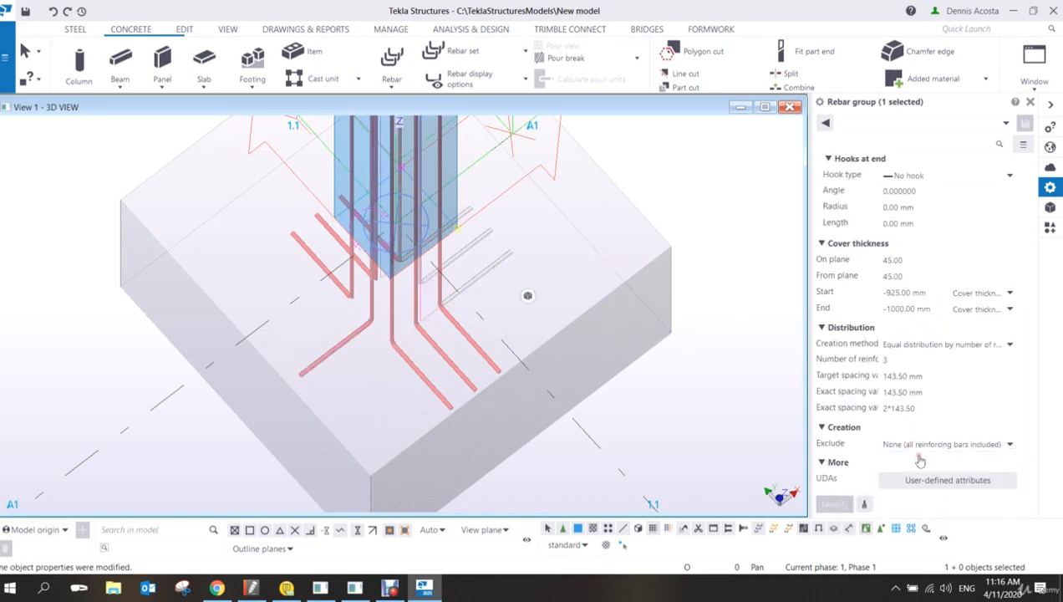
click(942, 444)
click(914, 501)
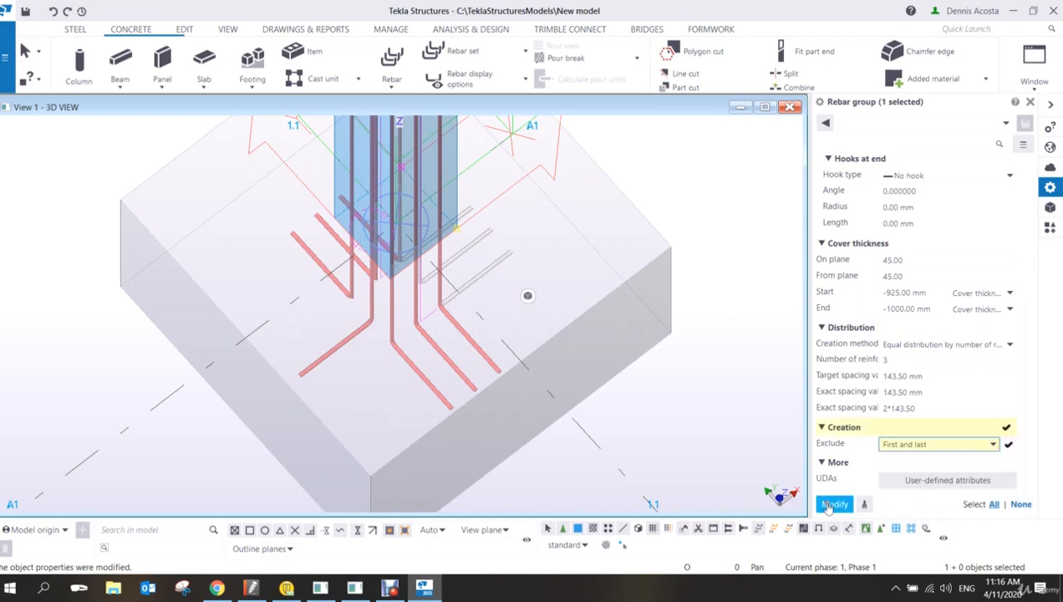
click(831, 505)
click(715, 393)
scroll(626, 312, down, 3)
click(627, 313)
ctrl+middle_drag(590, 254, 613, 246)
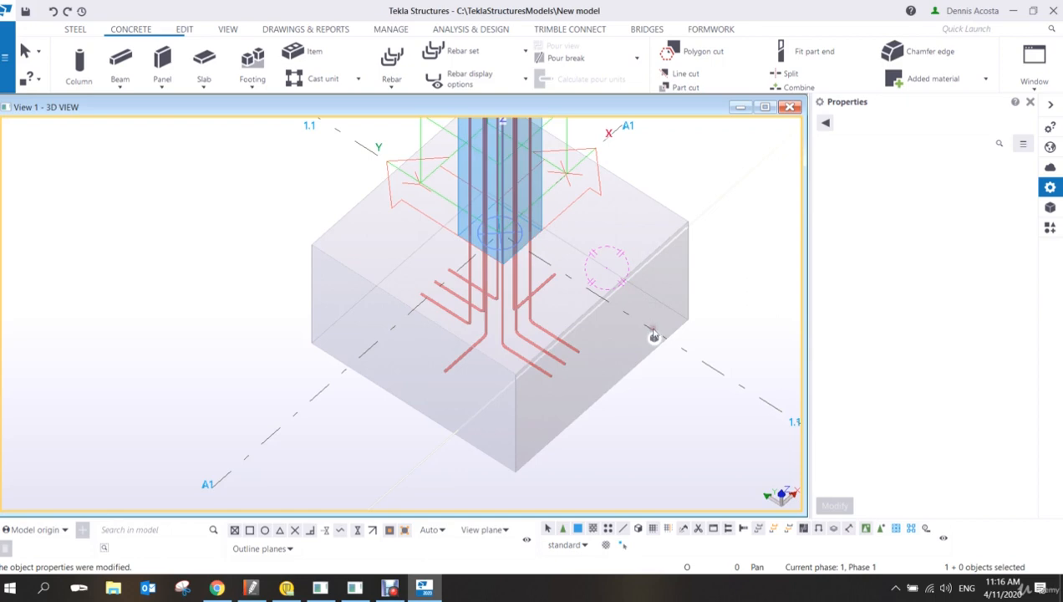
Step: Delete the three rotated copies of the column's rebar group and show the model in plan
scroll(654, 337, up, 5)
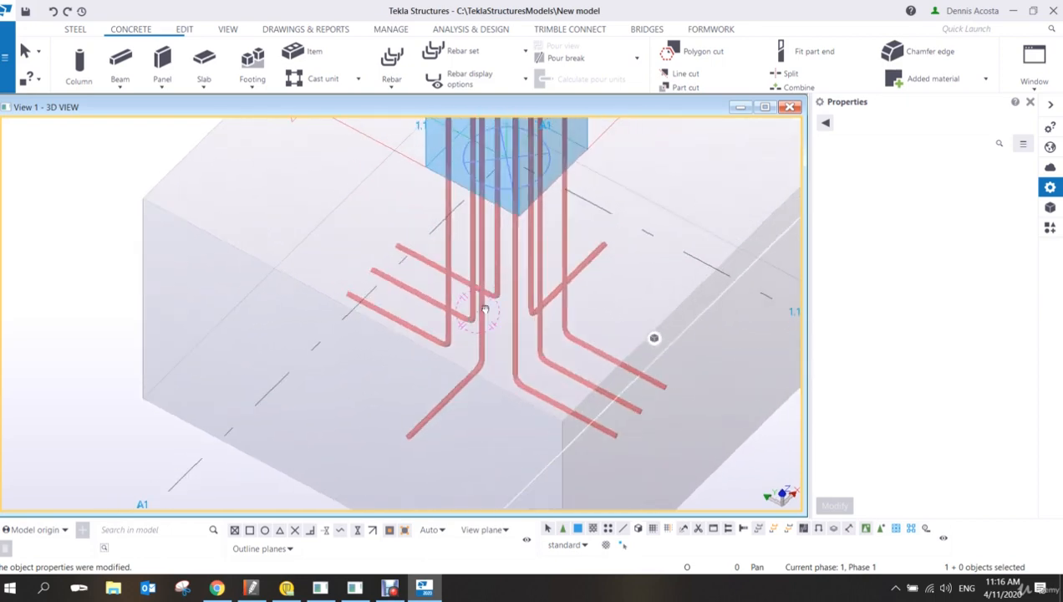
ctrl+middle_drag(485, 310, 522, 297)
click(458, 324)
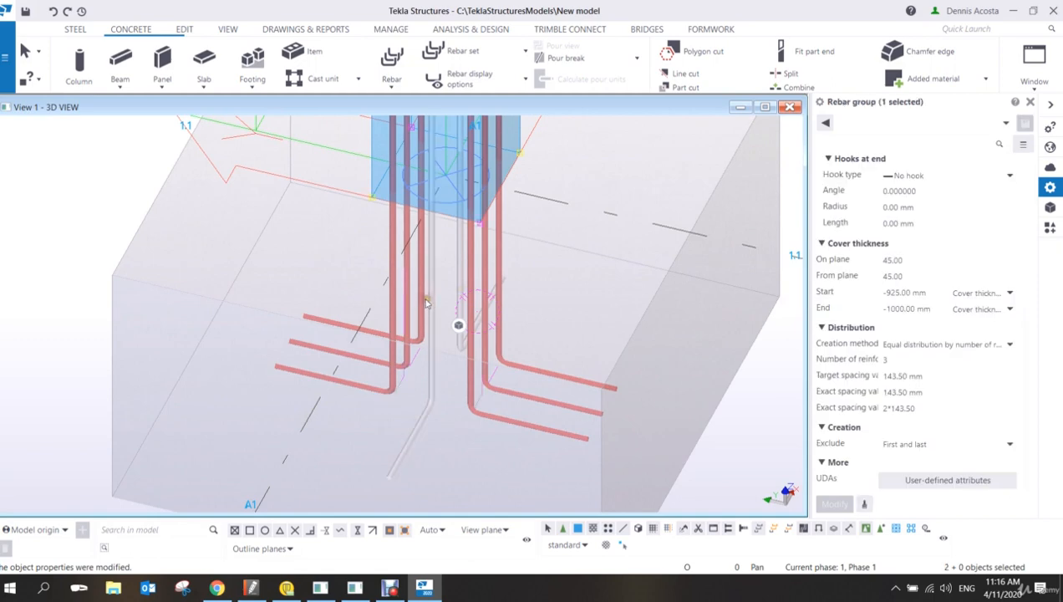
shift+click(422, 305)
scroll(439, 308, down, 4)
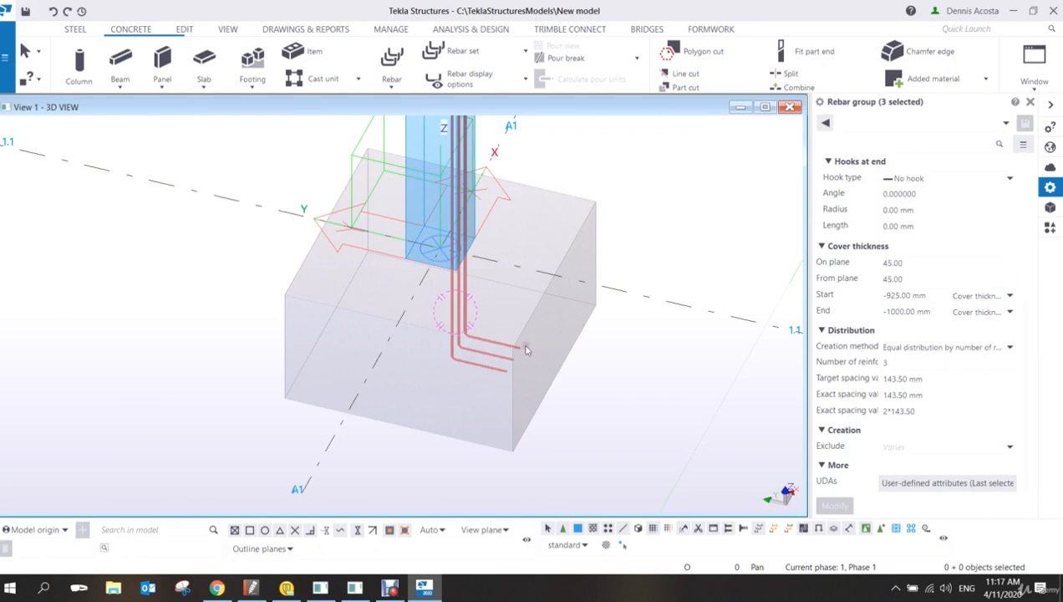
key(ctrl+p)
scroll(268, 443, up, 5)
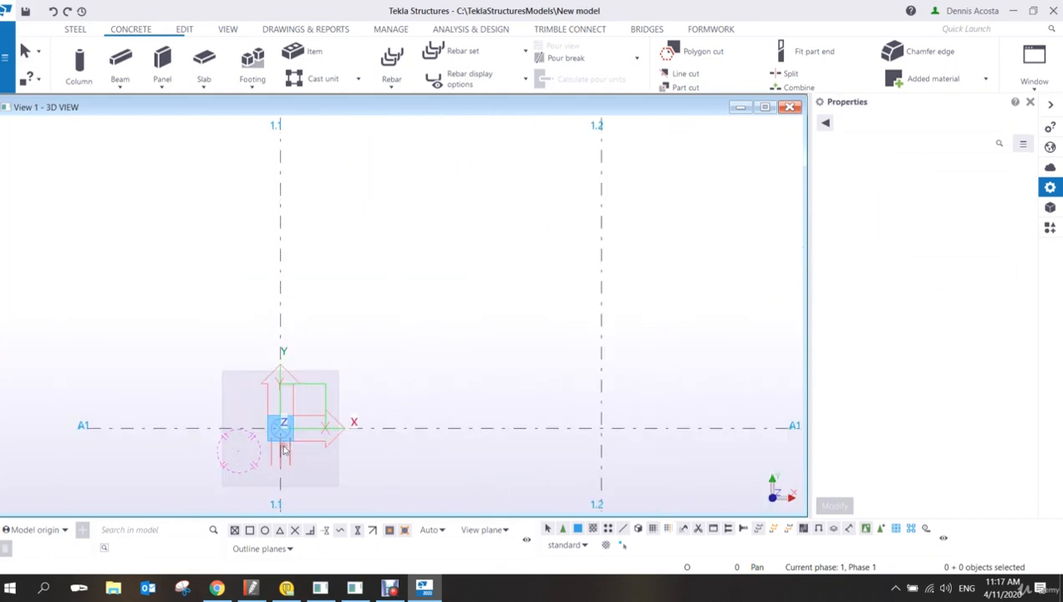
Step: Copy the column's rebar group from one bottom corner of the column to the adjacent corner and end the copy command
middle_drag(284, 452, 372, 358)
scroll(393, 347, up, 8)
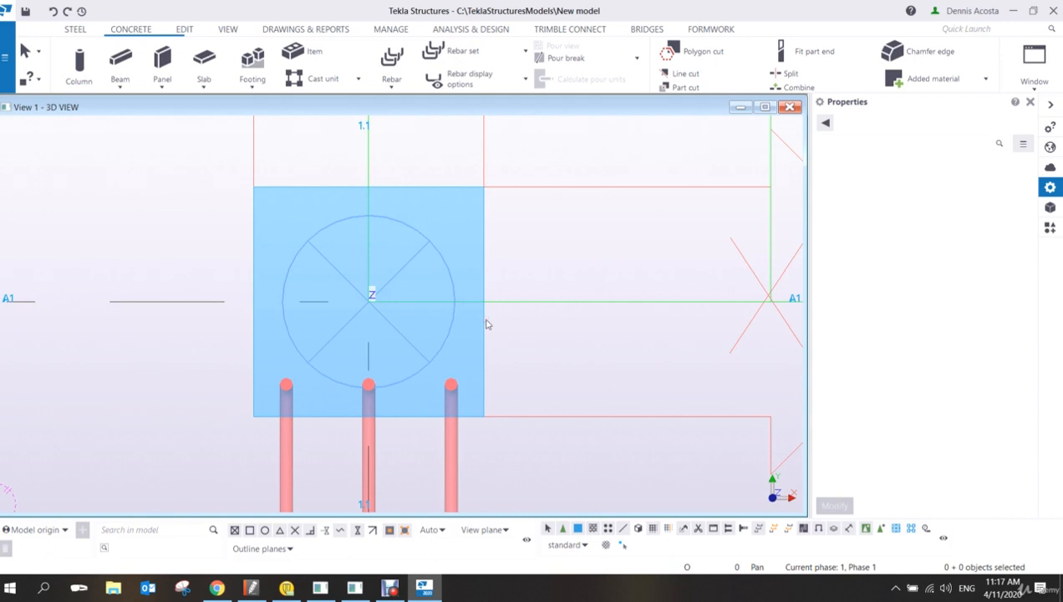
scroll(488, 301, down, 5)
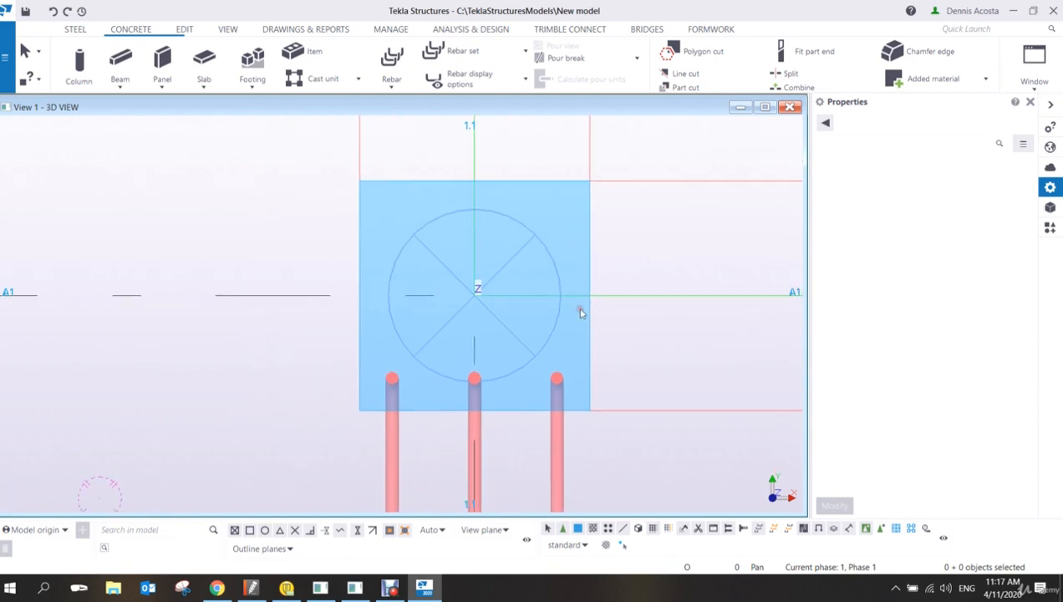
ctrl+middle_drag(493, 346, 588, 299)
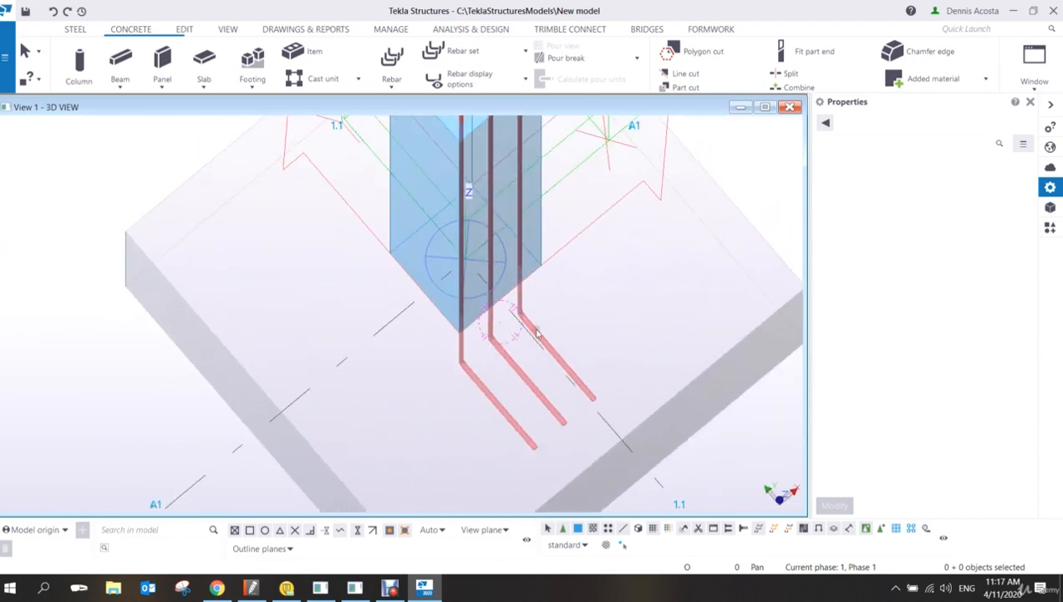
scroll(522, 332, up, 1)
click(464, 361)
mouse_move(466, 361)
ctrl+middle_down()
mouse_move(483, 335)
mouse_move(485, 362)
ctrl+middle_up()
right_click(478, 351)
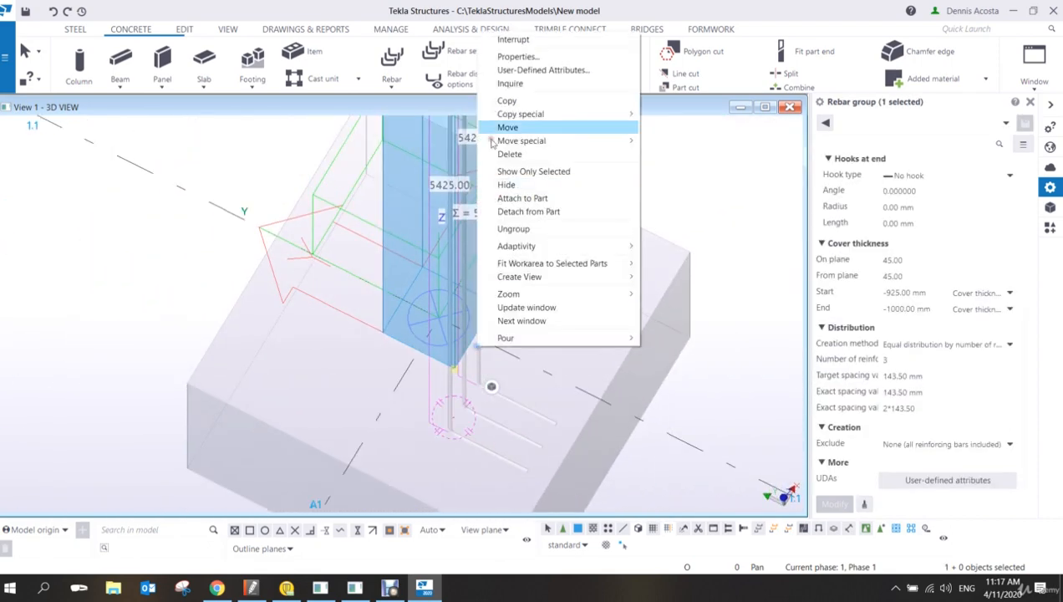
click(518, 101)
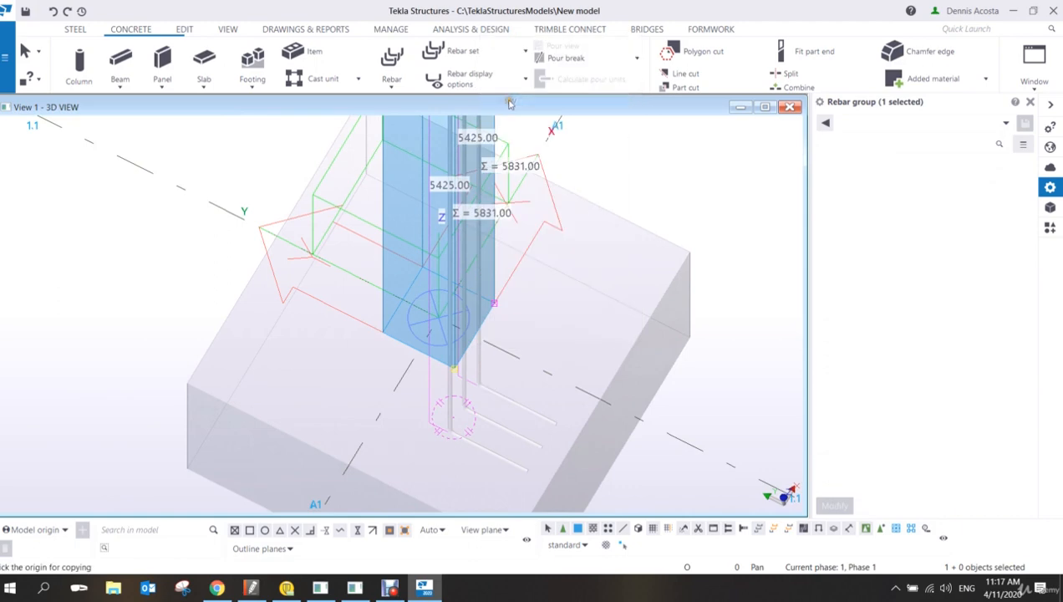
click(452, 368)
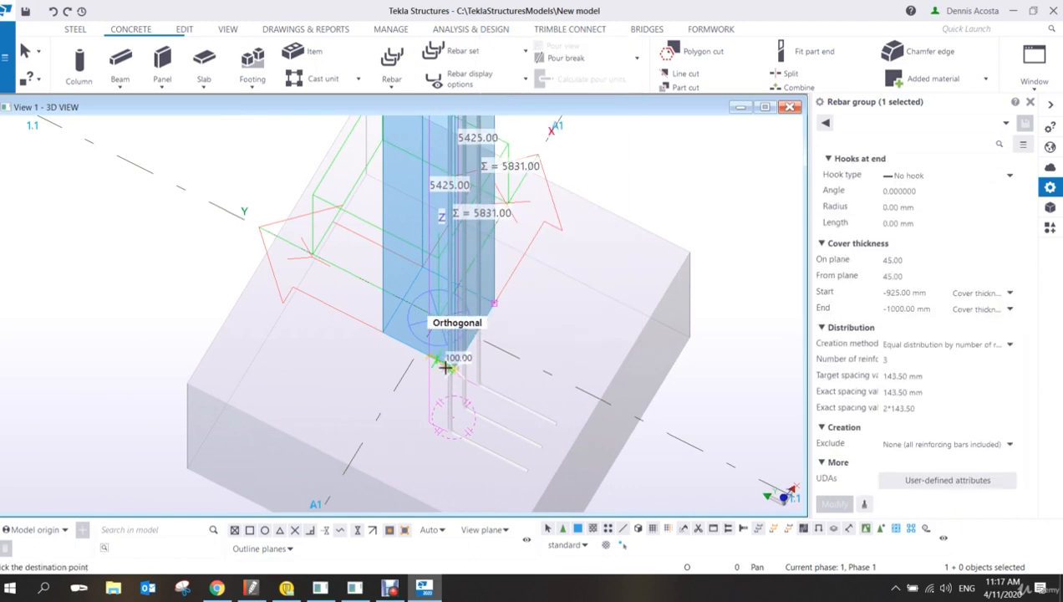
click(381, 333)
right_click(309, 254)
click(331, 263)
click(331, 262)
Step: Set the copied rebar group's on-plane cover to -45 and its start hook angle to 90, and apply the changes
scroll(383, 334, up, 3)
ctrl+middle_drag(388, 360, 413, 352)
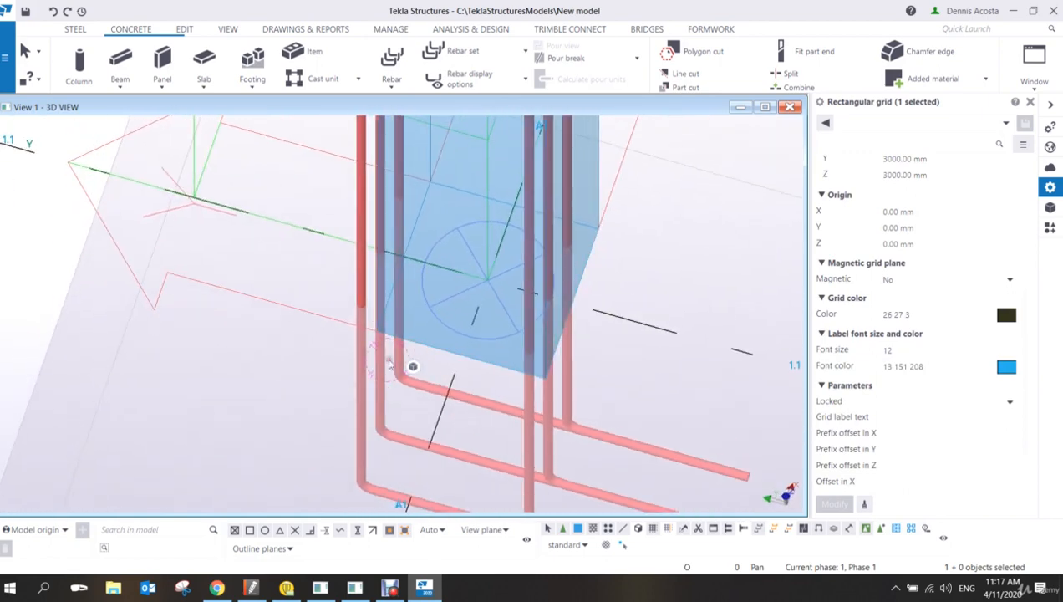
click(381, 373)
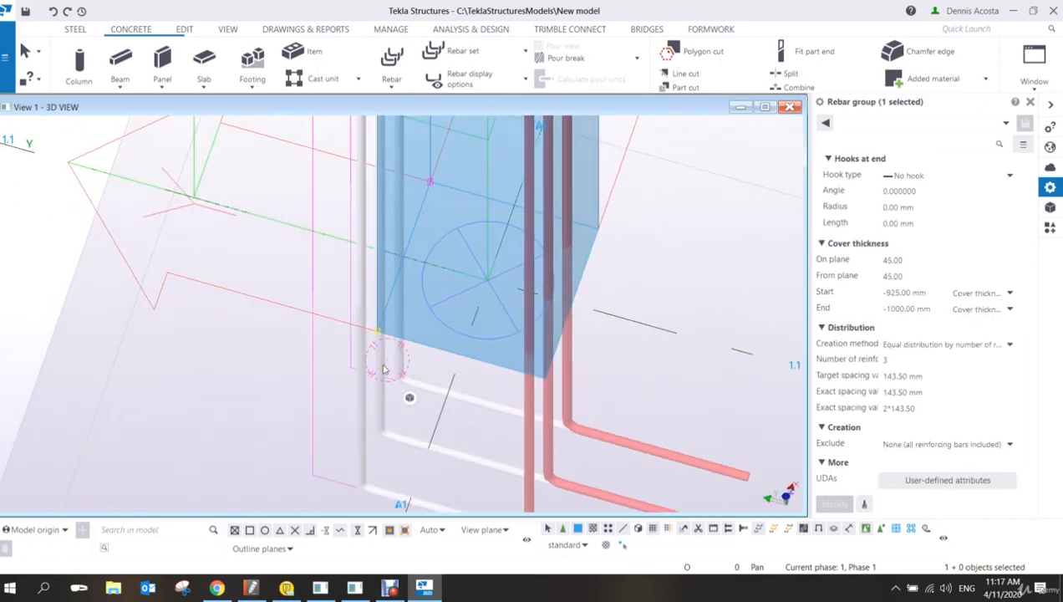
click(884, 261)
text(-)
scroll(912, 327, up, 2)
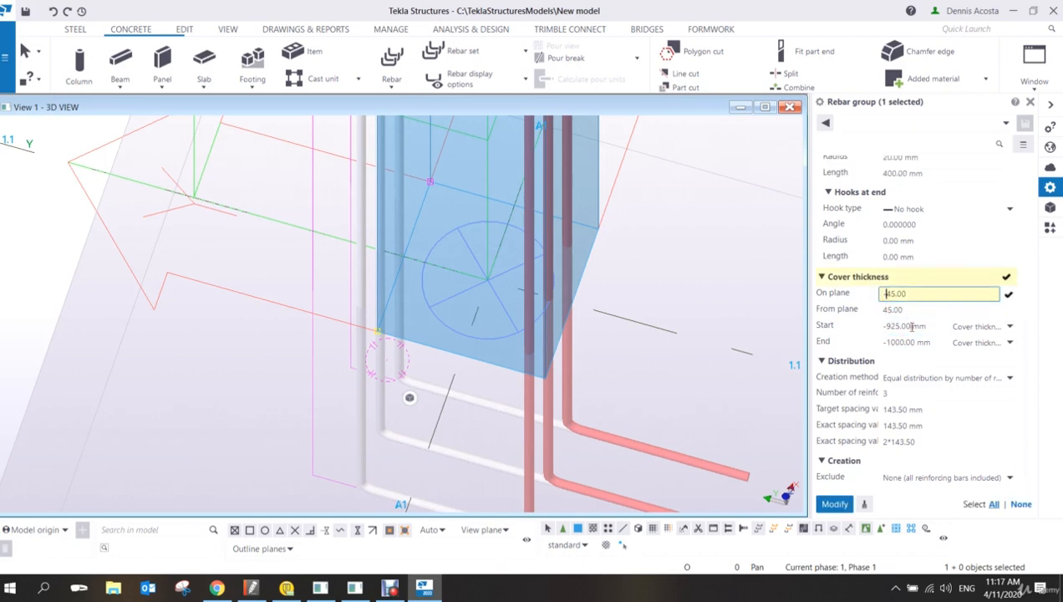
scroll(911, 327, up, 1)
click(885, 240)
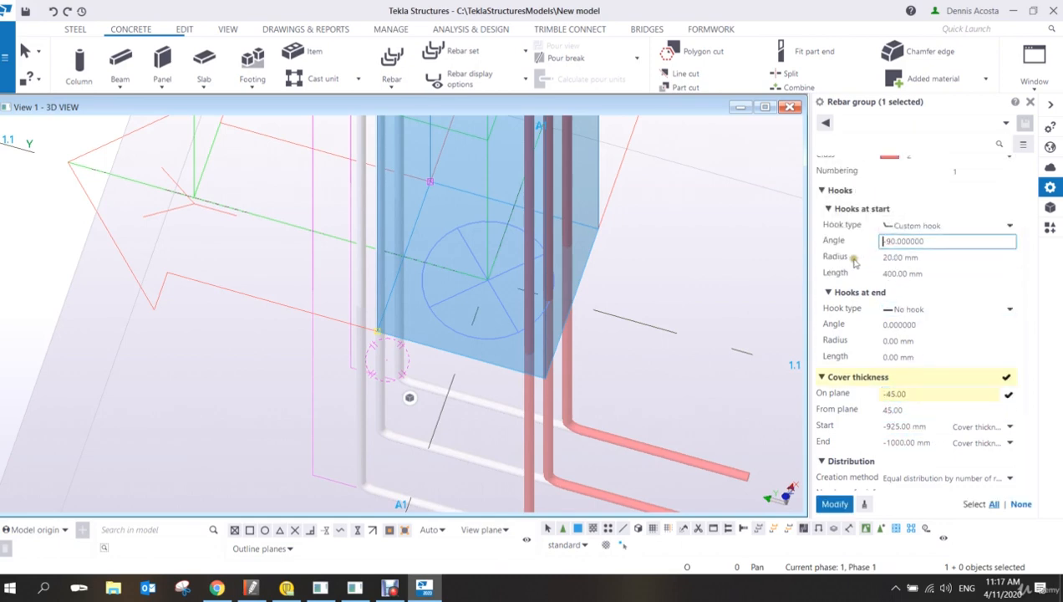
key(Delete)
click(837, 504)
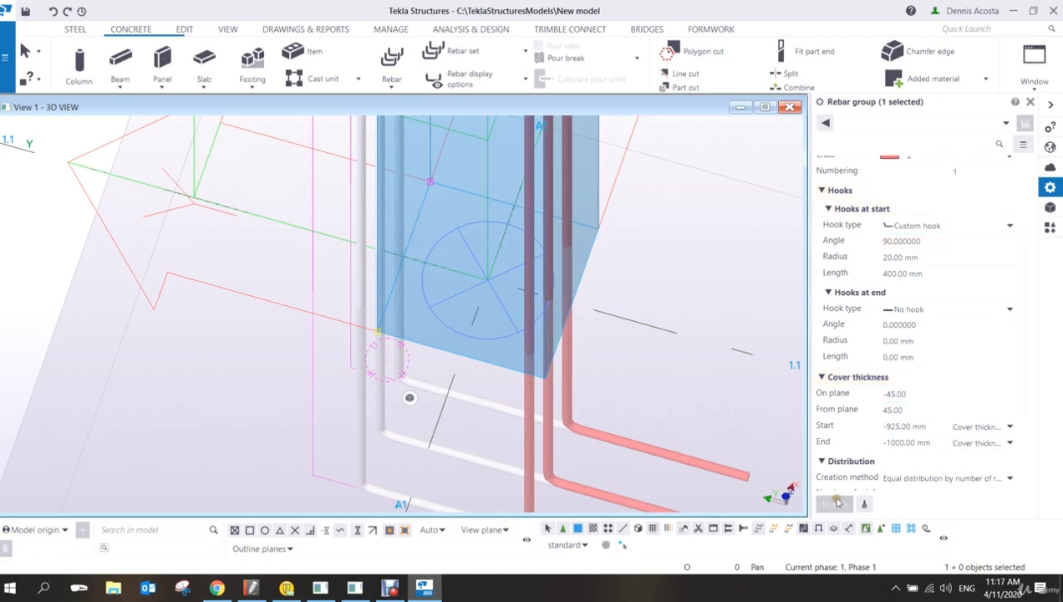
scroll(672, 421, down, 4)
click(658, 386)
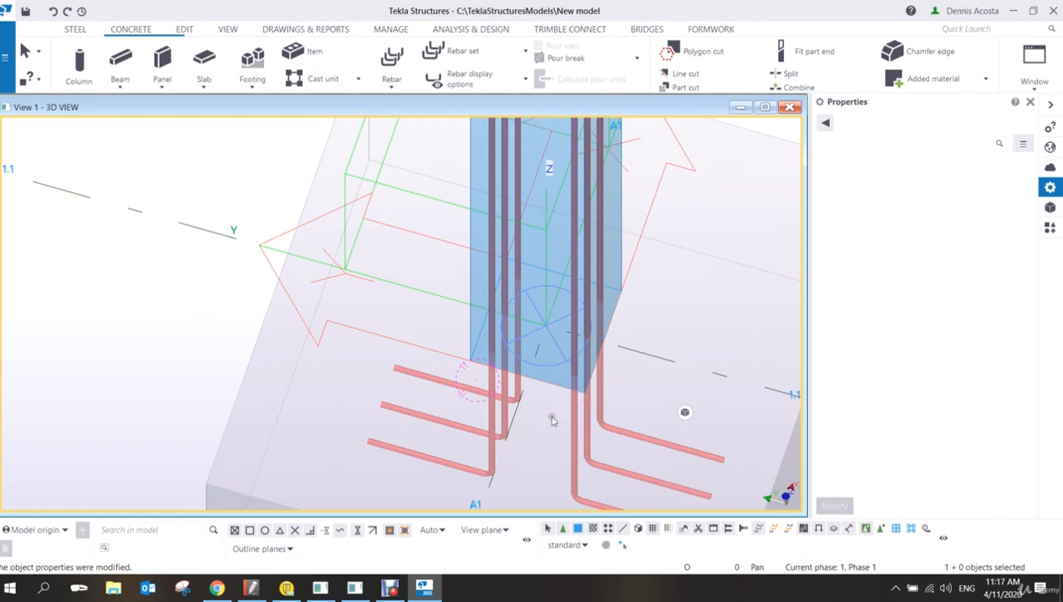
Step: Delete the copied rebar group with the reversed hooks and show the model in plan
click(507, 408)
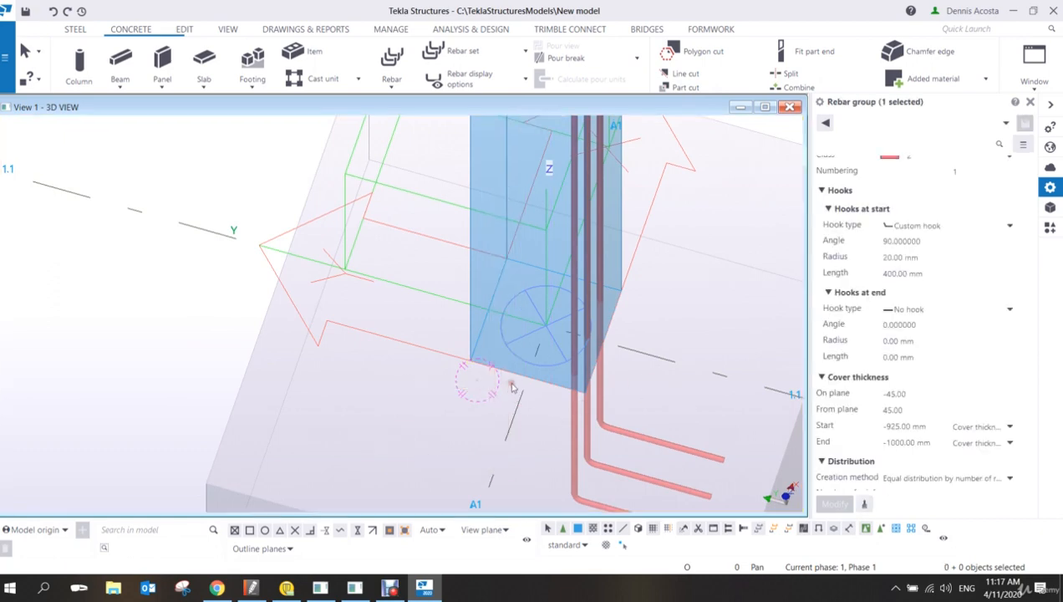
key(ctrl+p)
middle_drag(245, 484, 484, 360)
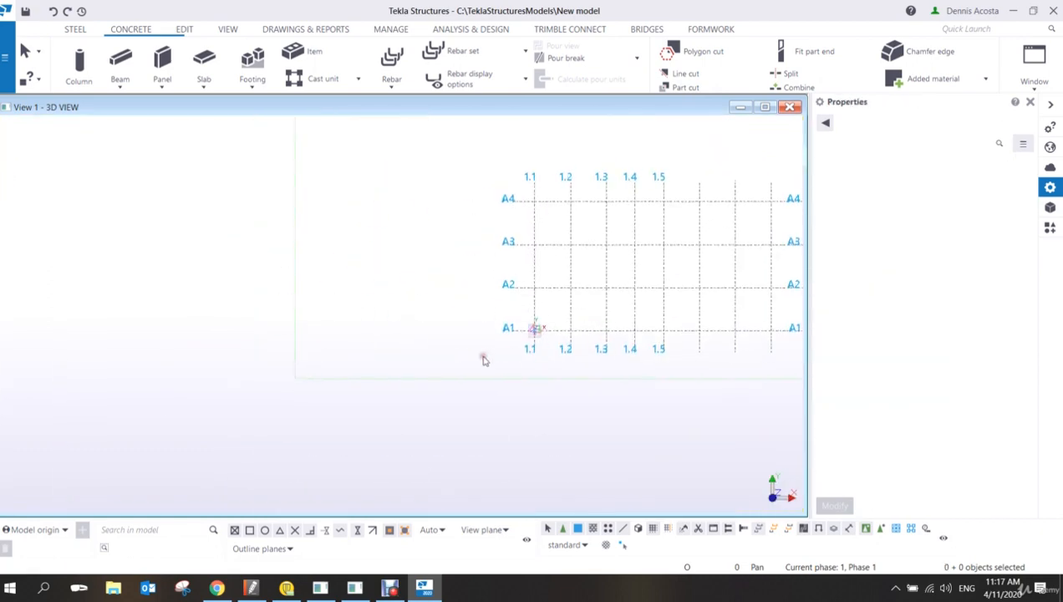
Step: Create 3 copies of the remaining rebar group rotated by 90 degrees around Z about the column's centre
scroll(512, 345, up, 8)
scroll(575, 315, up, 6)
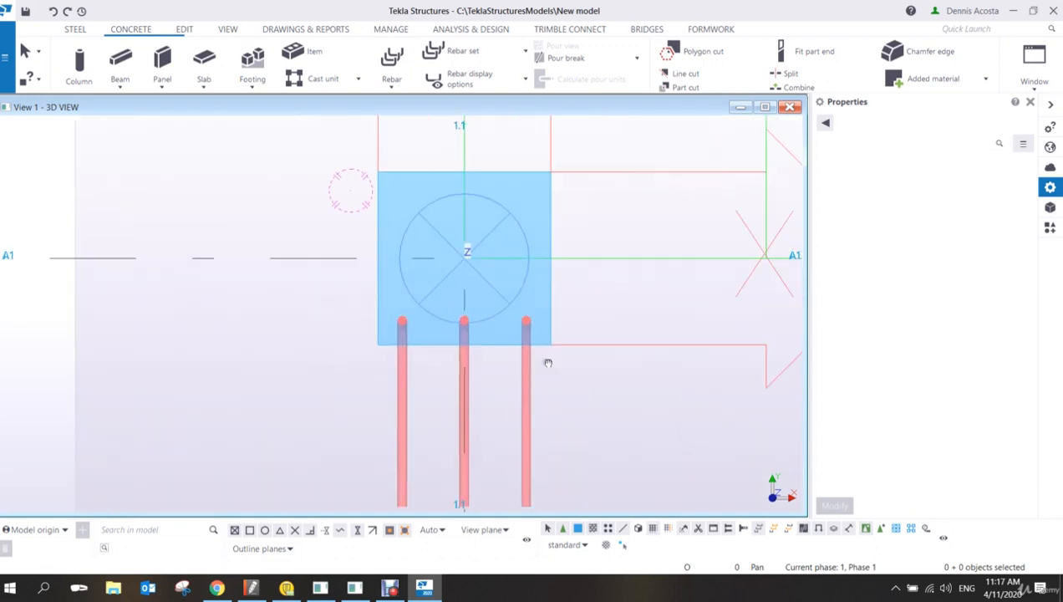
click(497, 352)
right_click(497, 351)
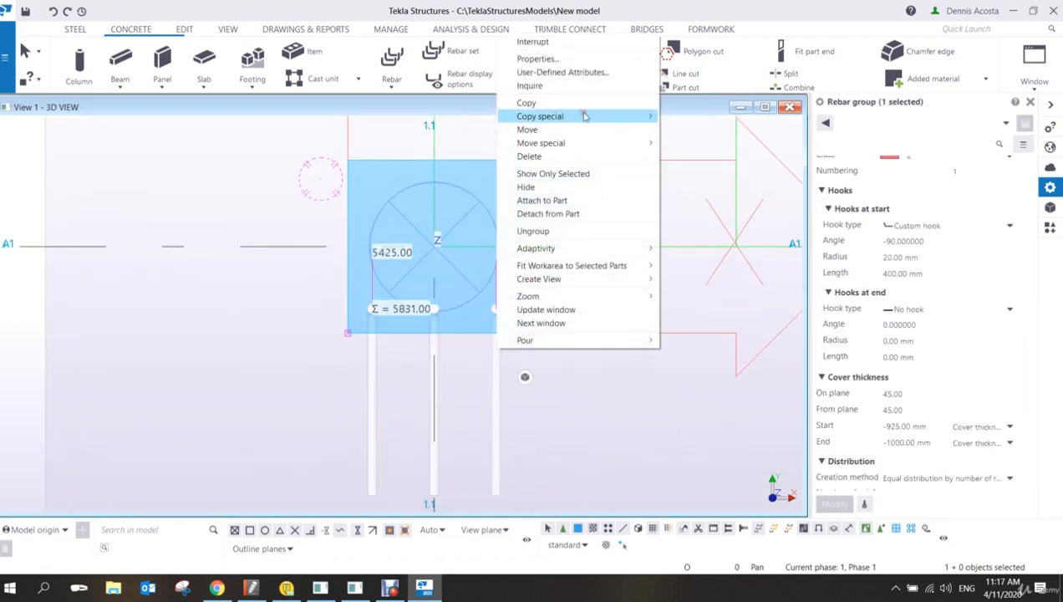
mouse_move(585, 116)
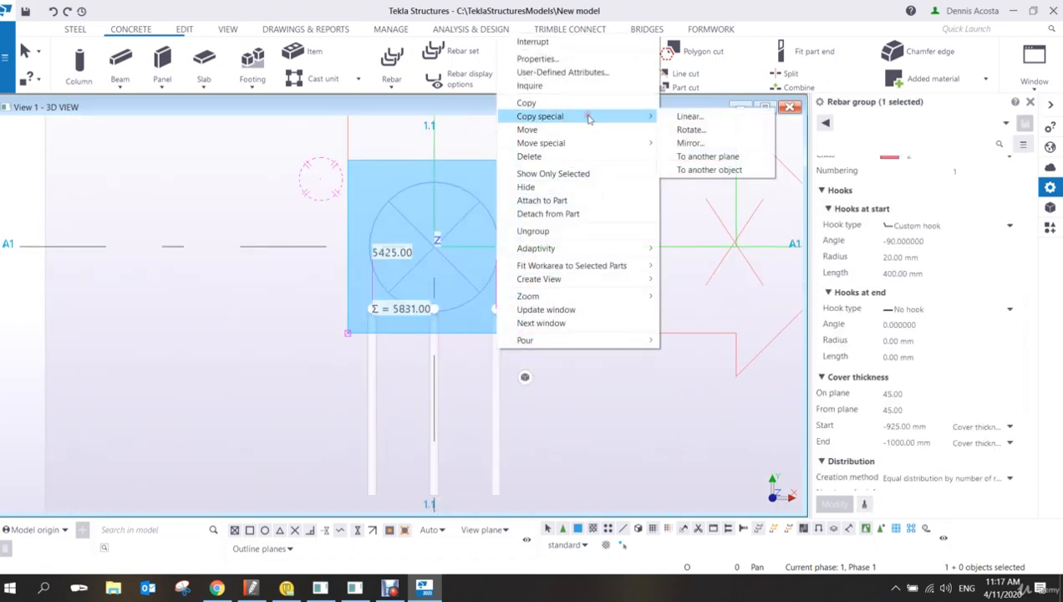
click(691, 130)
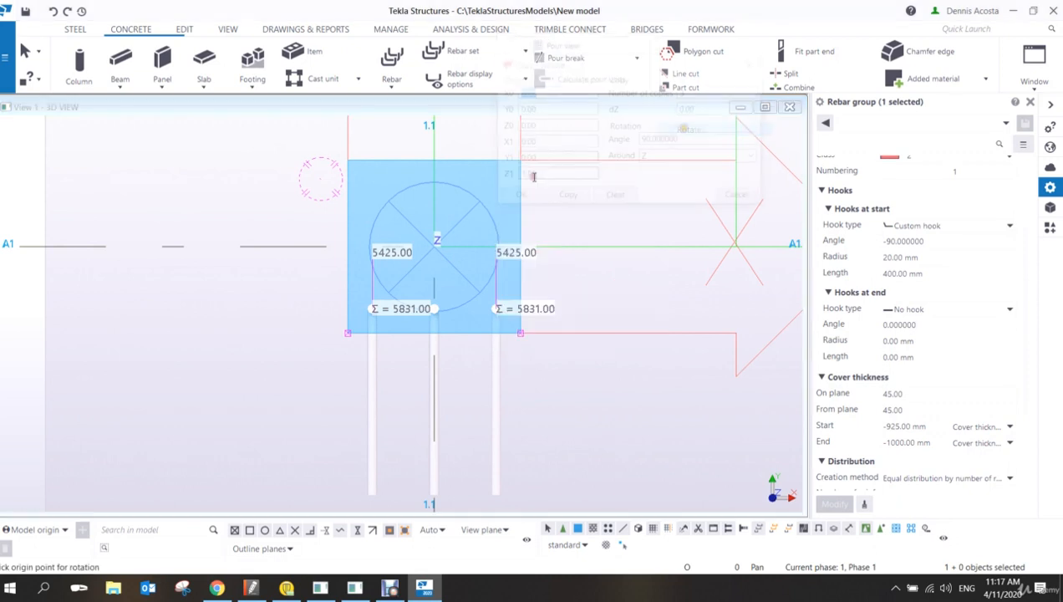
click(434, 244)
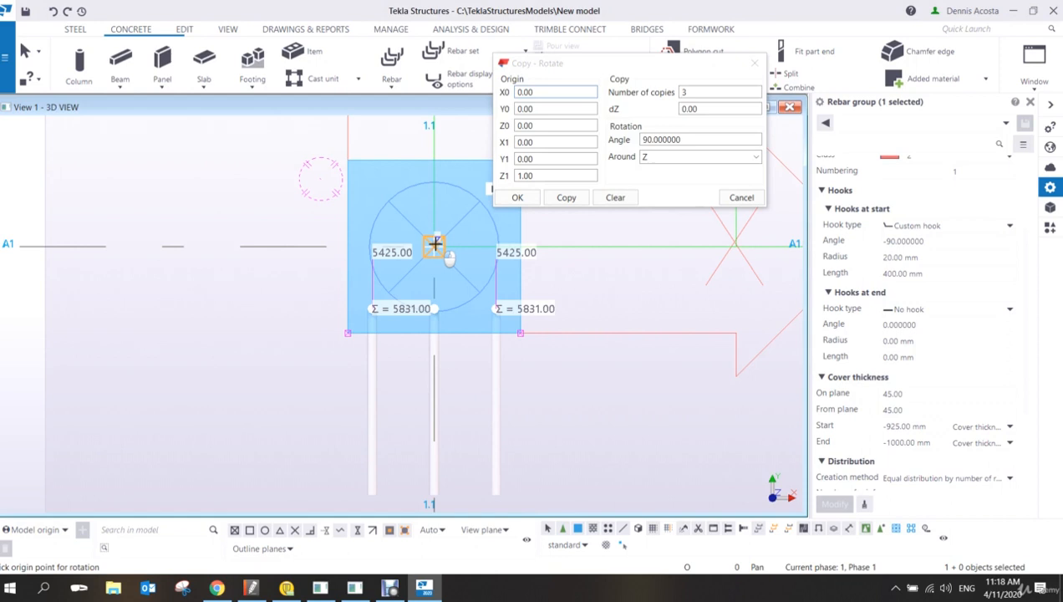
click(721, 86)
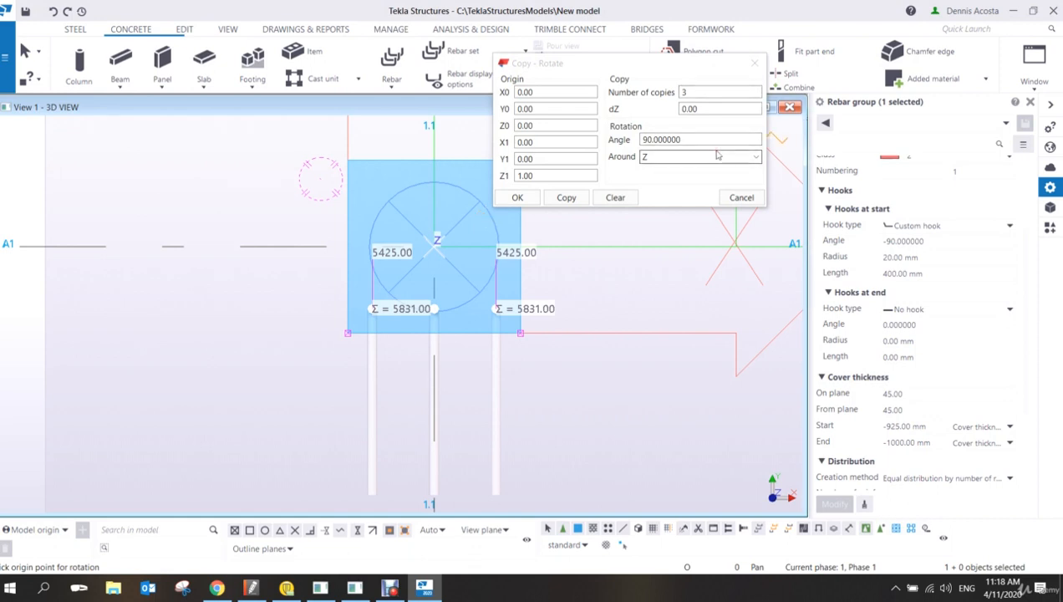
click(566, 197)
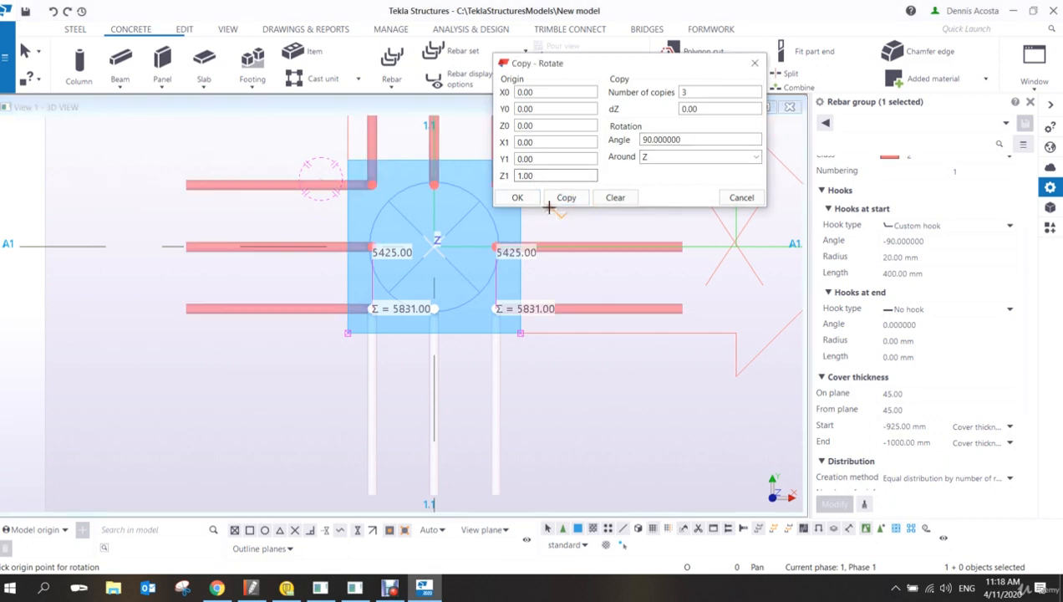
click(518, 198)
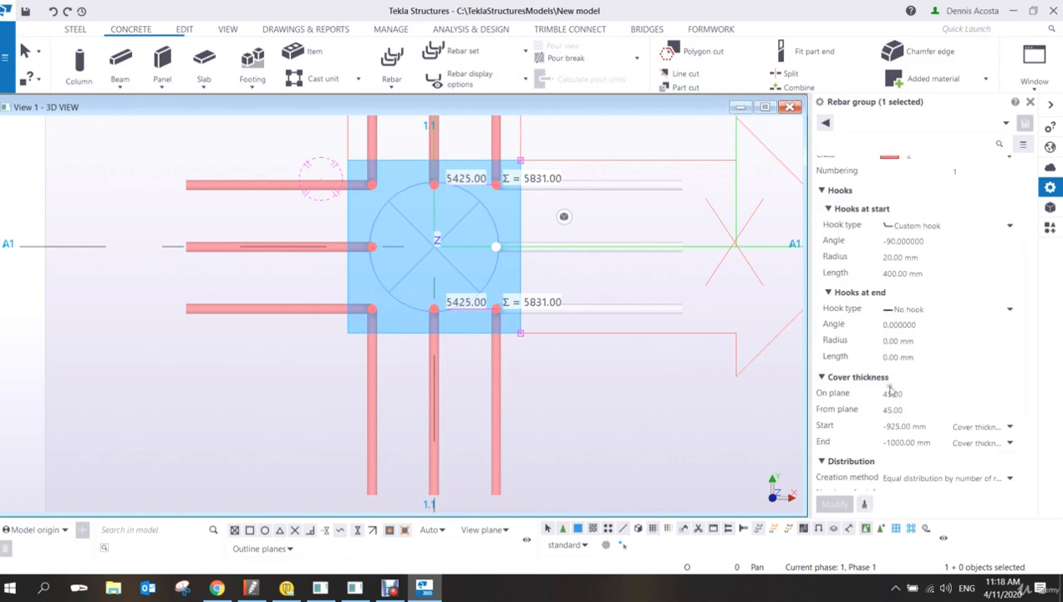
Step: Exclude the first and last bars from the rotated rebar group on the column's positive X side
scroll(912, 432, down, 4)
click(928, 444)
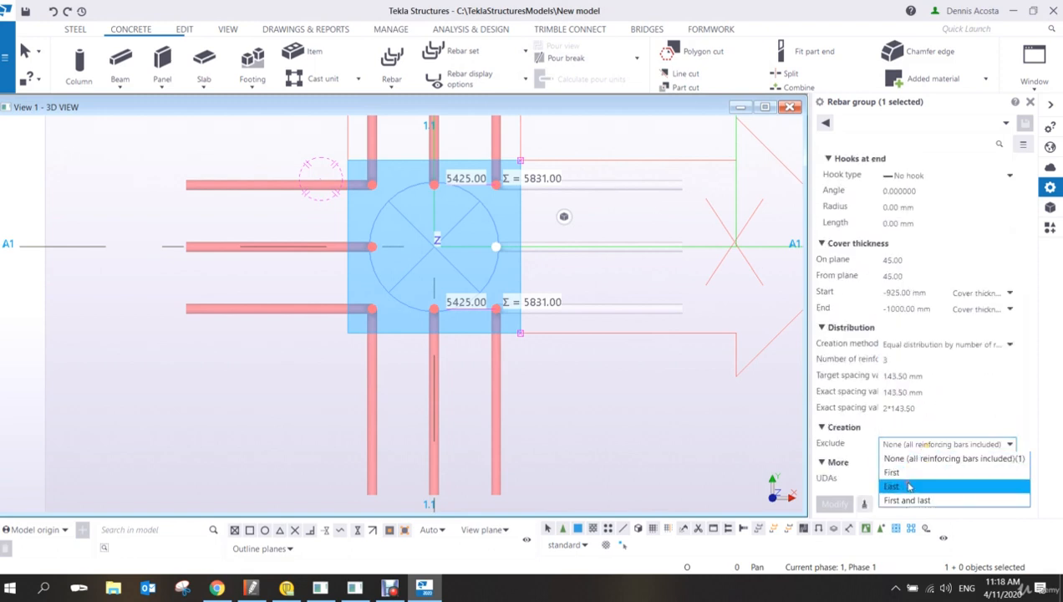
click(913, 500)
click(834, 503)
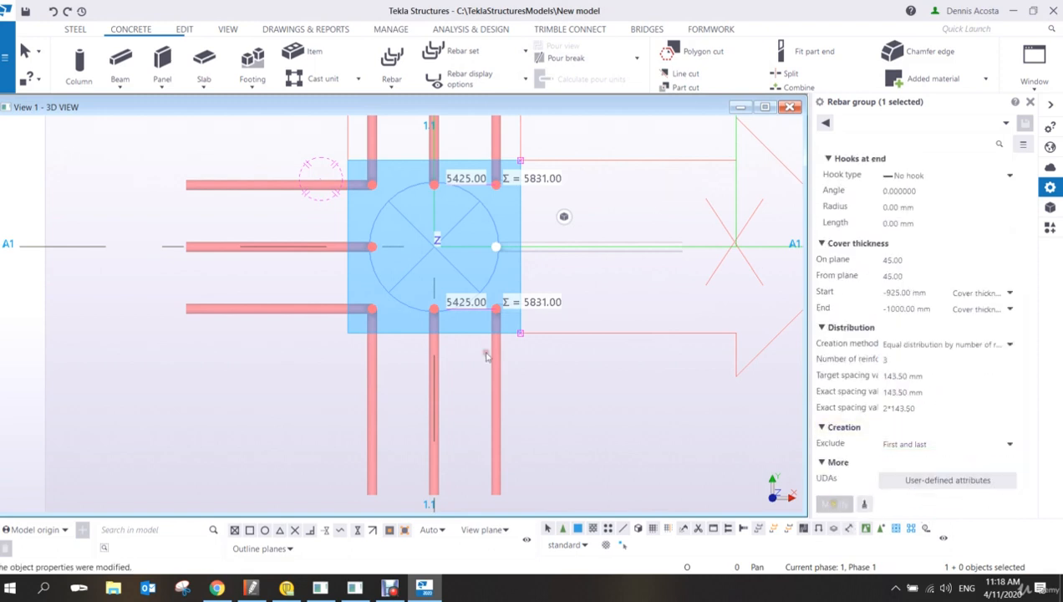
Step: Exclude the first and last bars from the rotated rebar group on the column's negative X side
click(343, 187)
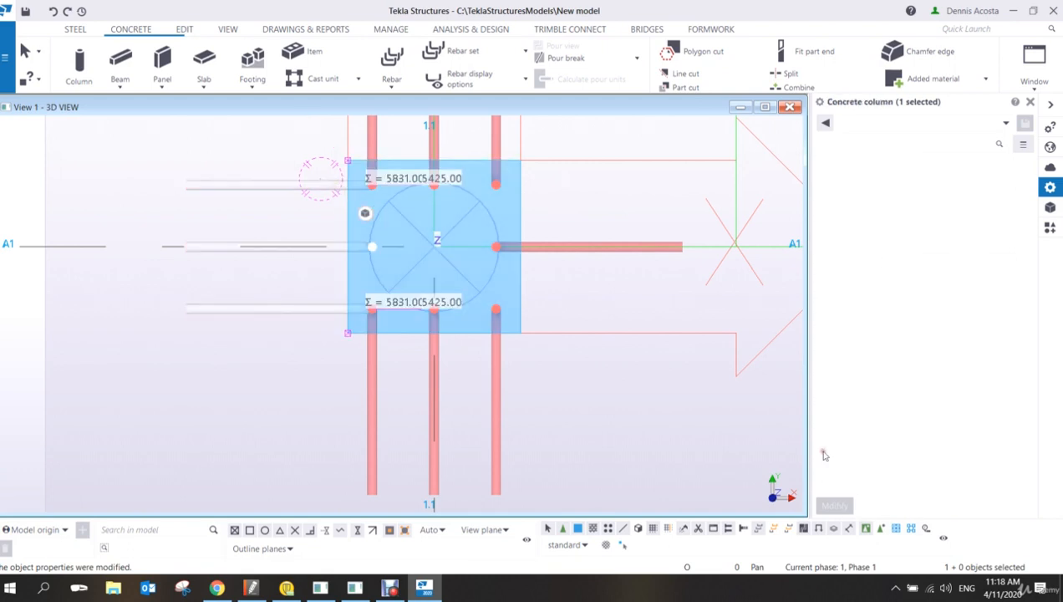
click(916, 443)
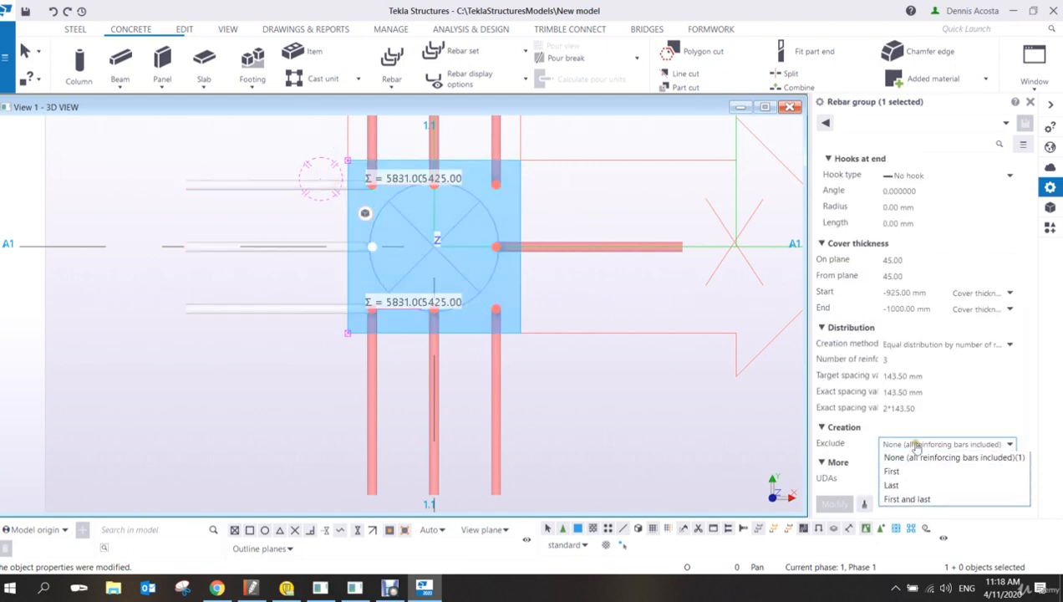
click(913, 500)
click(834, 503)
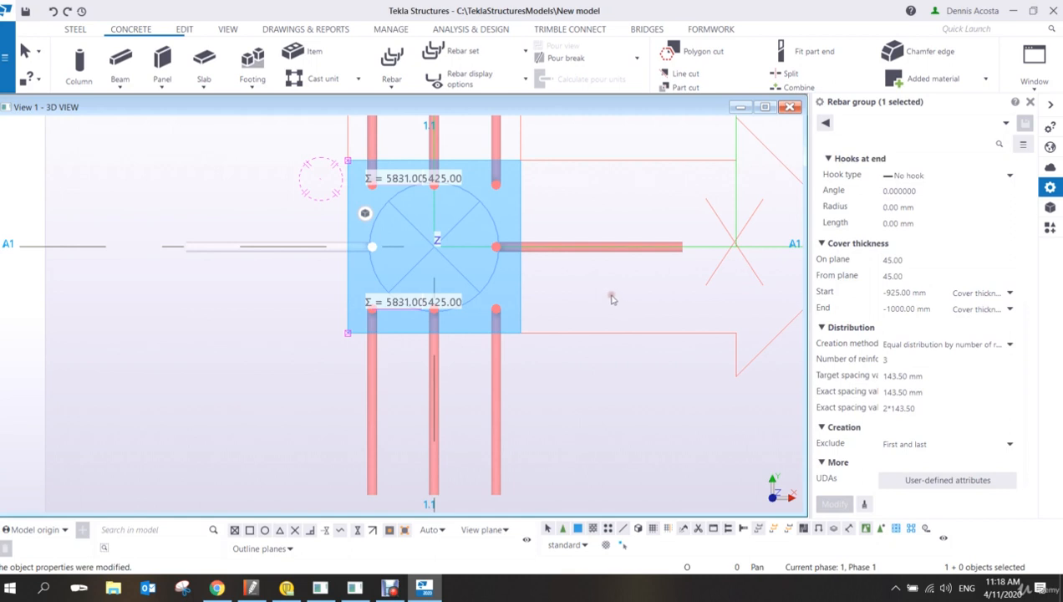
click(611, 296)
Step: Try setting the number of bars to 1 for the rebar group on the column's negative Y side
middle_drag(498, 371, 517, 334)
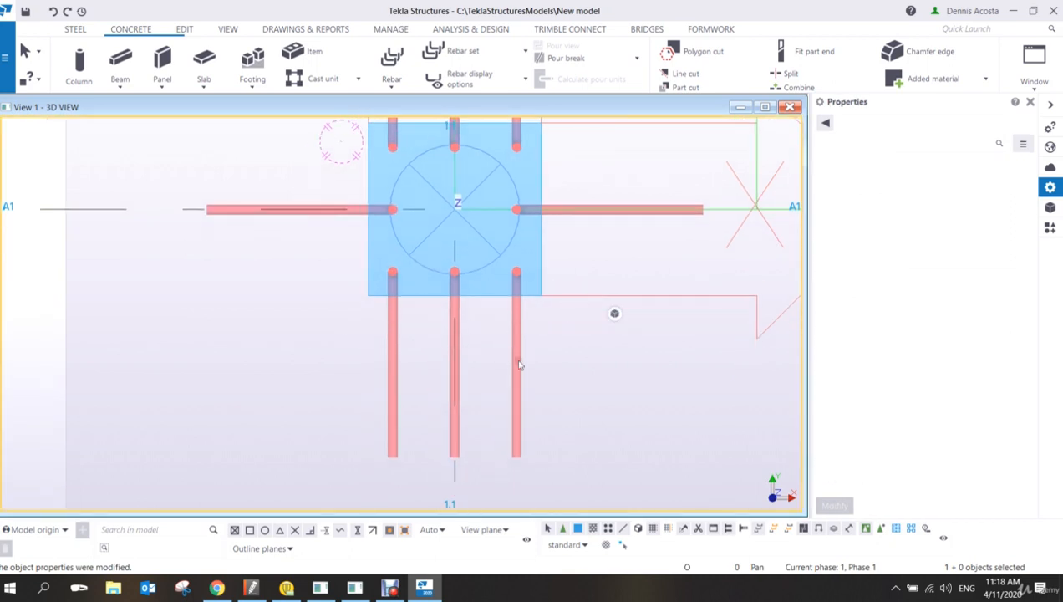
click(518, 364)
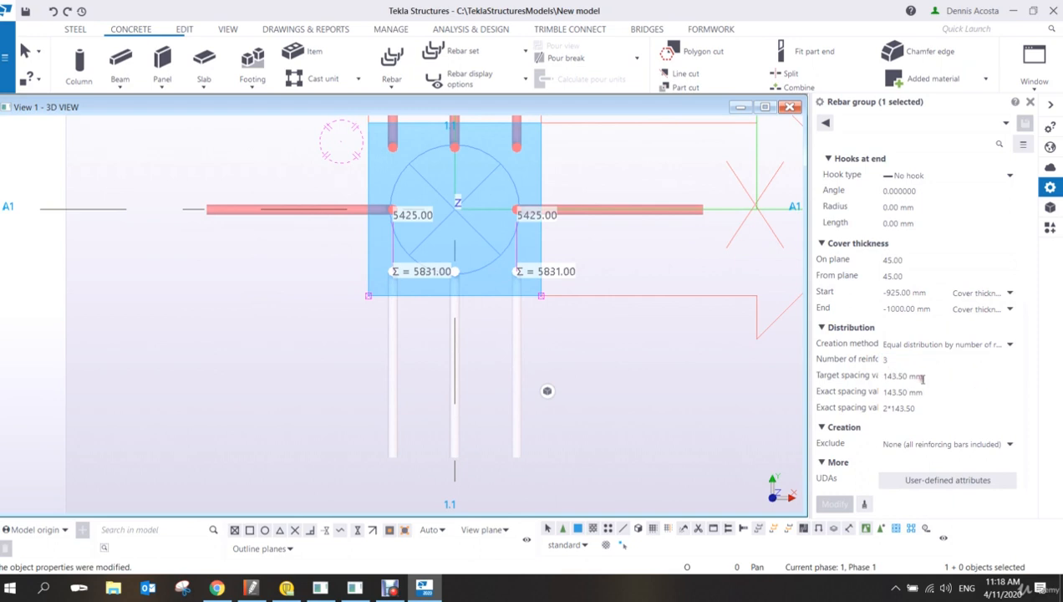
click(920, 359)
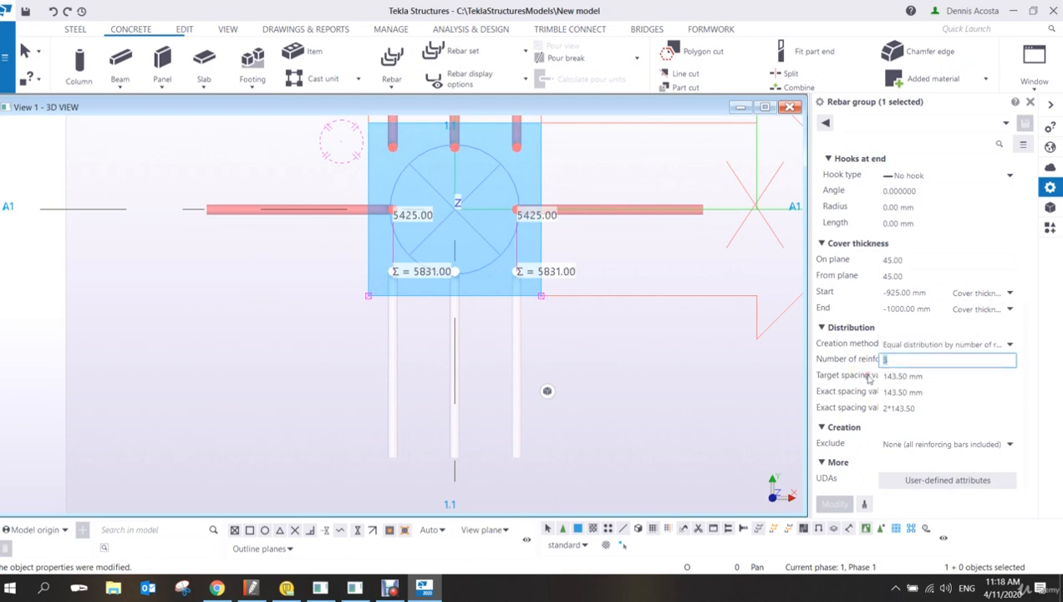
text(1)
click(835, 504)
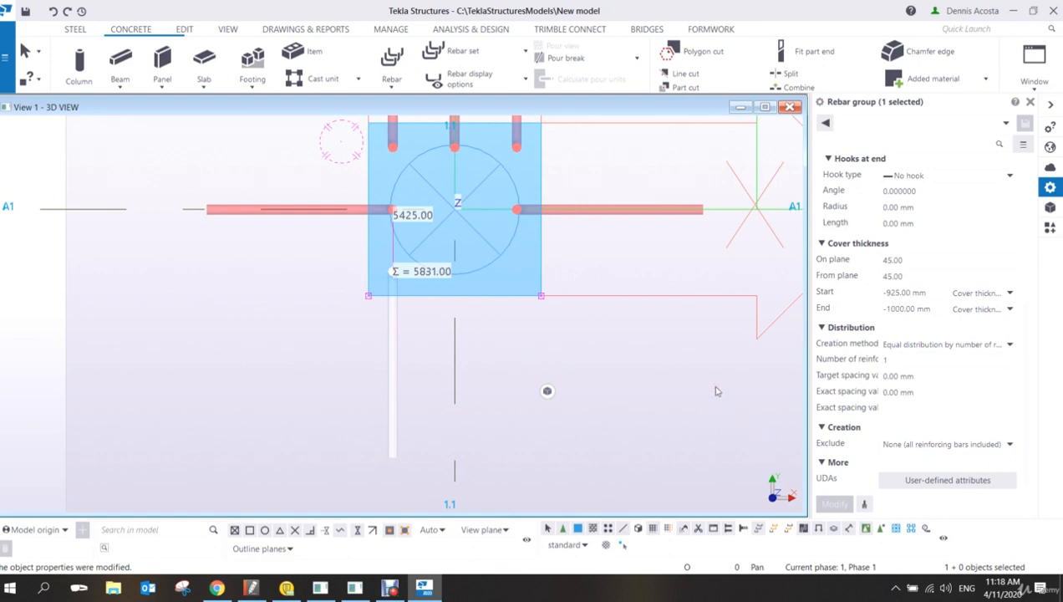
Step: Undo the last change to the number of bars in the rebar group
middle_drag(554, 364, 472, 270)
key(ctrl+z)
scroll(627, 349, down, 5)
scroll(522, 289, up, 6)
scroll(459, 286, up, 5)
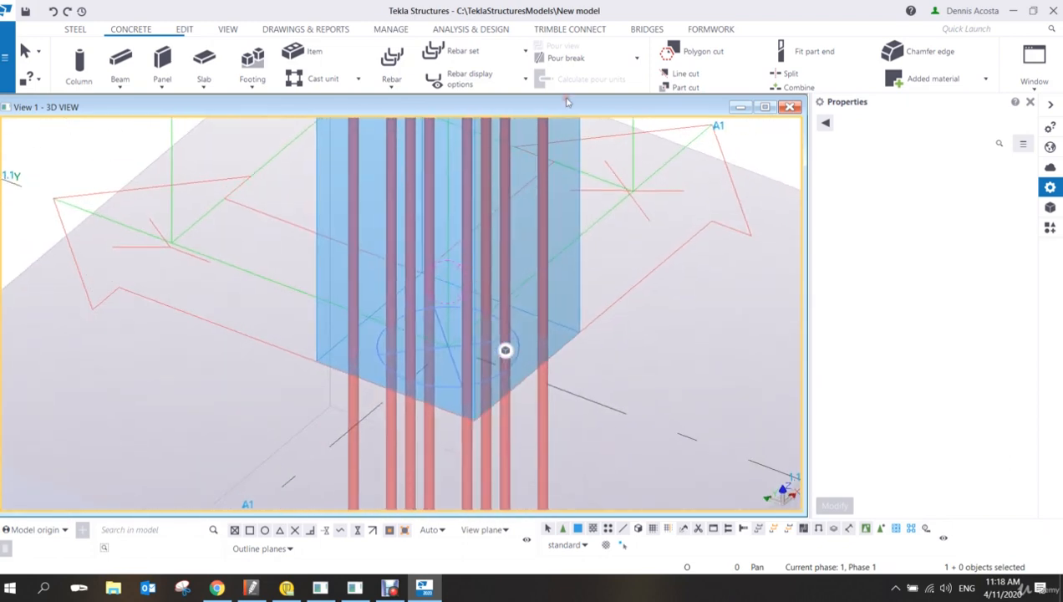
Step: Start a new rebar group named LINKS with bar size 10 and class 6
click(398, 81)
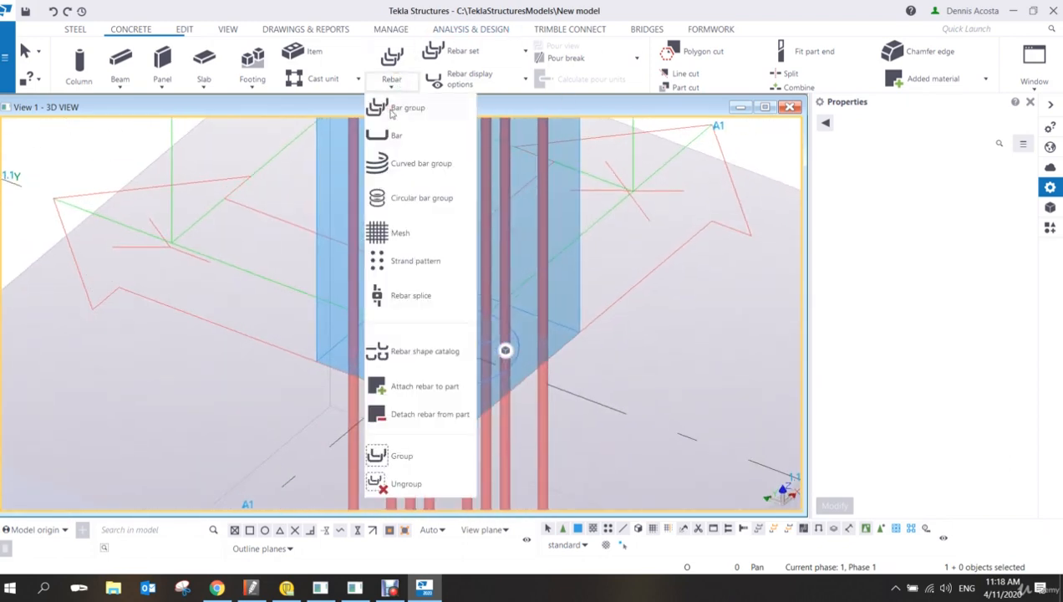
click(406, 109)
scroll(957, 207, up, 5)
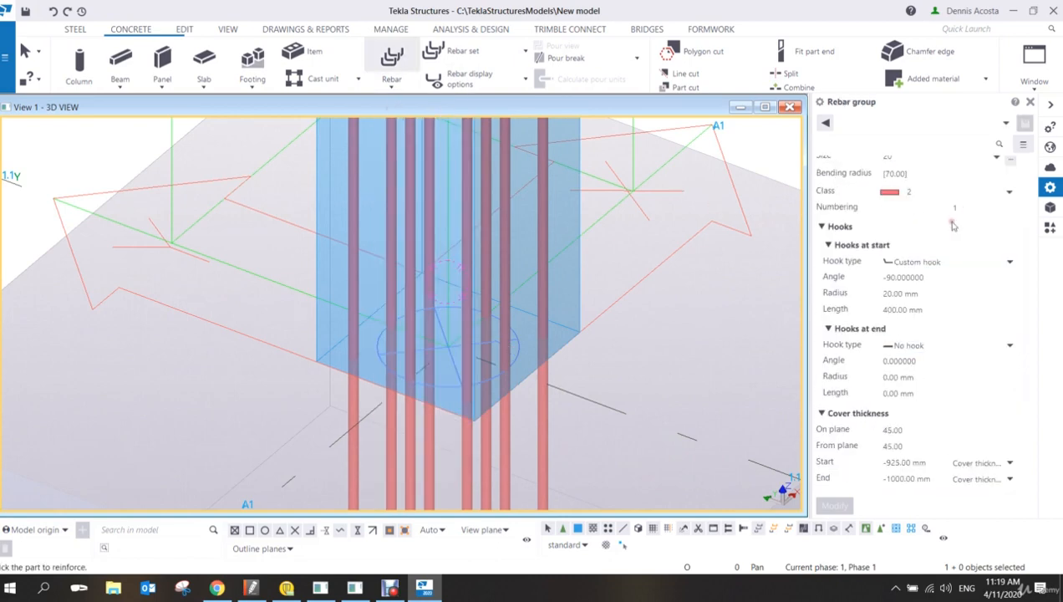
double_click(903, 213)
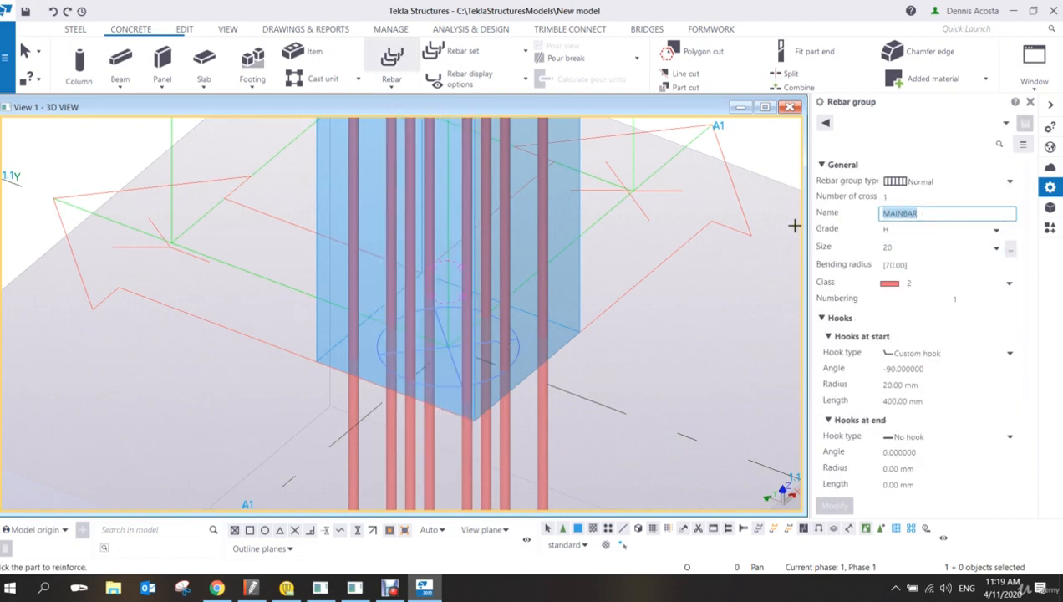
text(LINKS)
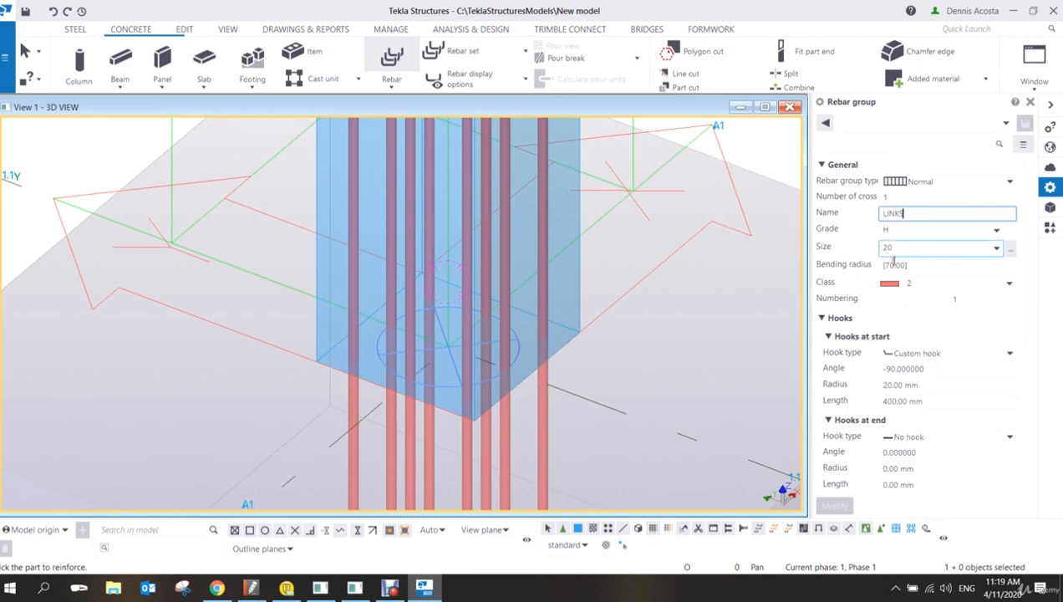
click(915, 249)
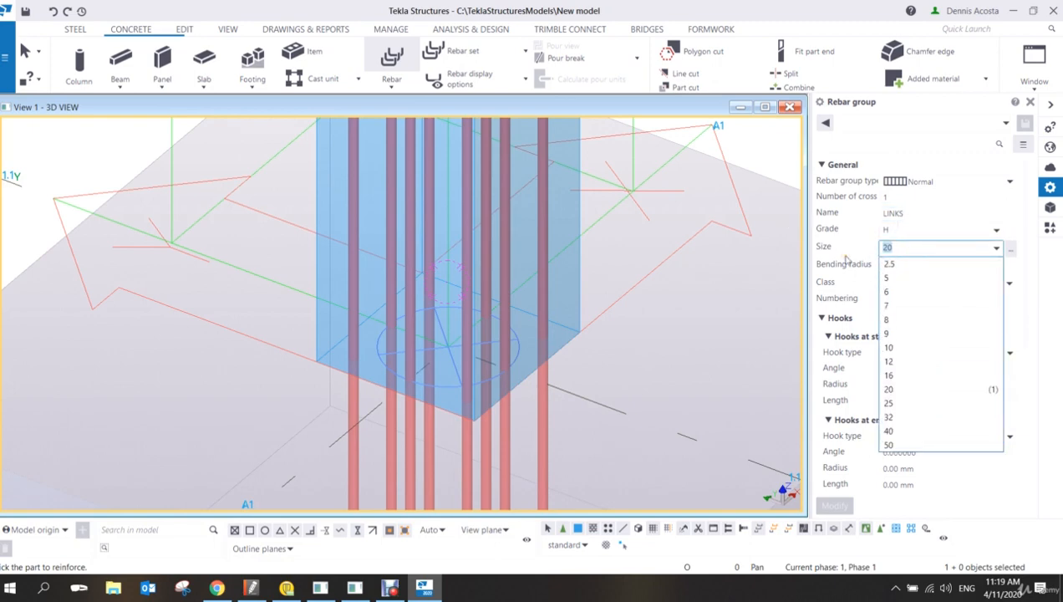
click(894, 347)
click(903, 285)
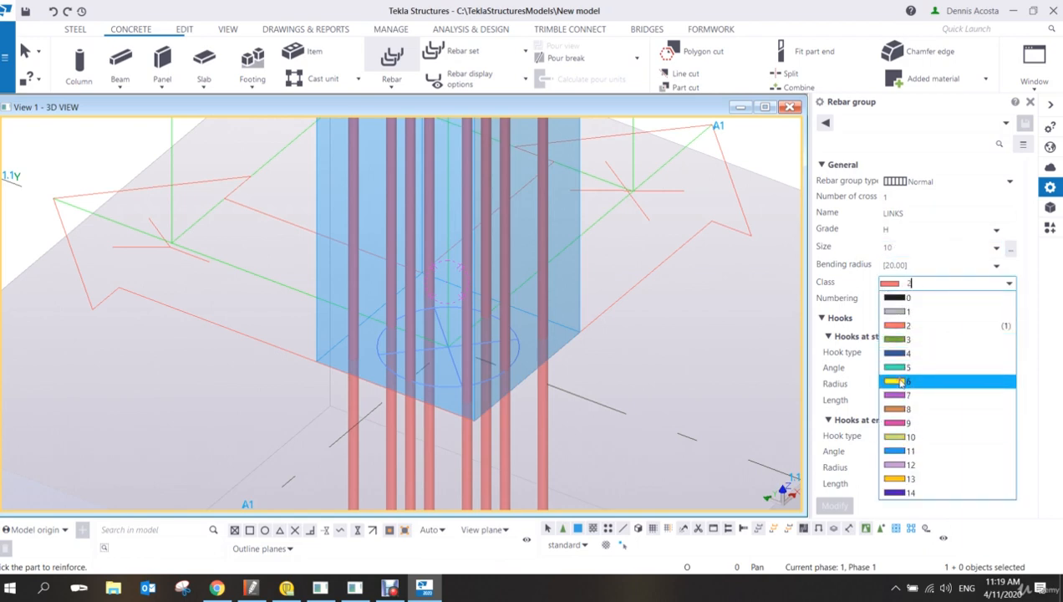
click(900, 382)
Step: Set the links' hooks at both start and end to Standard 135-degrees
click(893, 352)
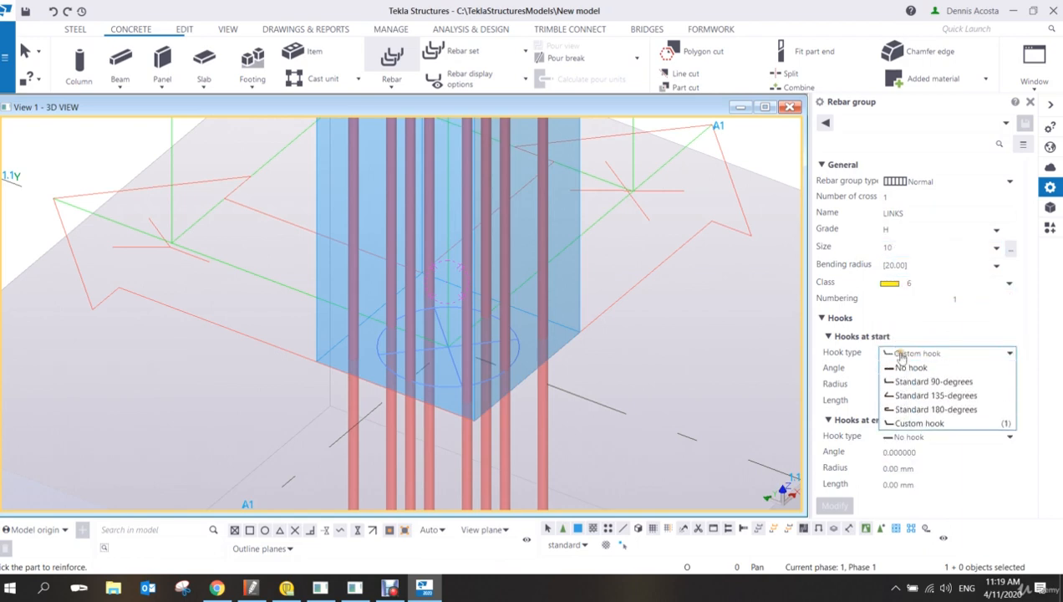
click(917, 396)
click(911, 436)
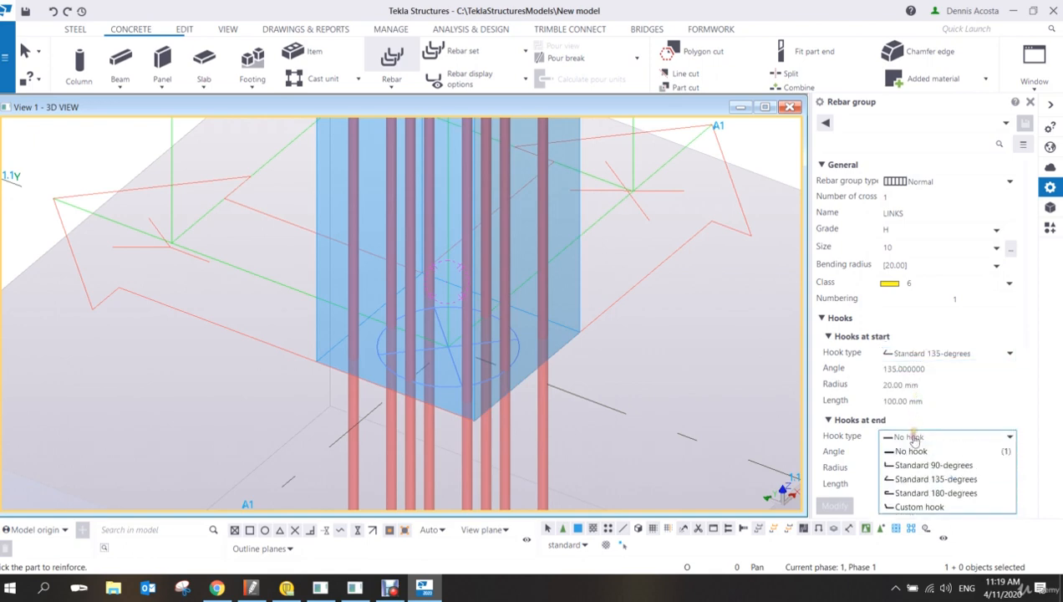
click(918, 479)
click(900, 440)
Step: Set the links' cover thickness to 25 on plane and 50 from plane
scroll(907, 418, down, 4)
double_click(911, 388)
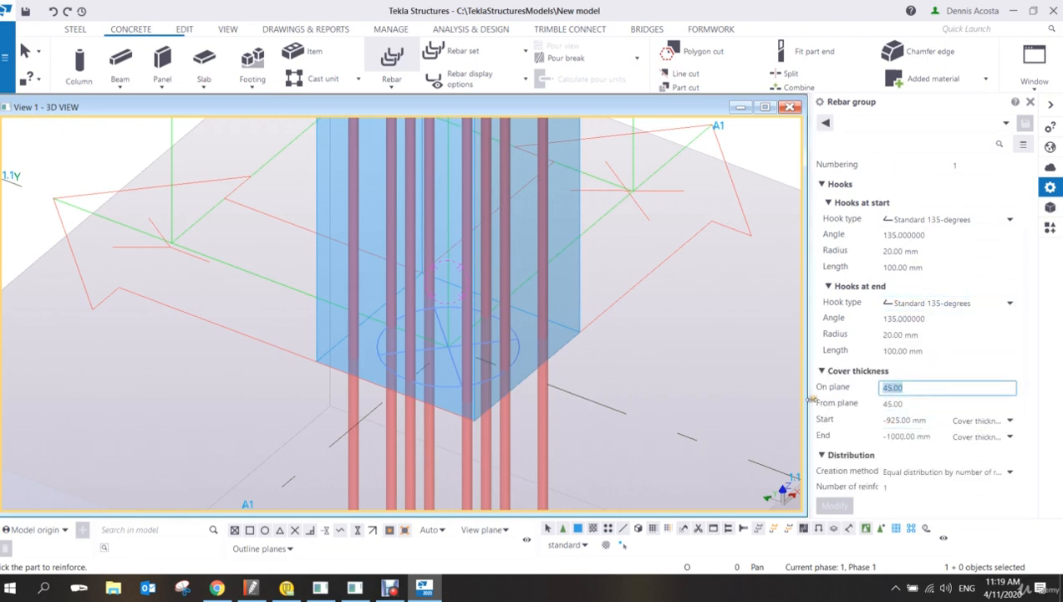
text(25)
drag(918, 402, 814, 421)
text(25)
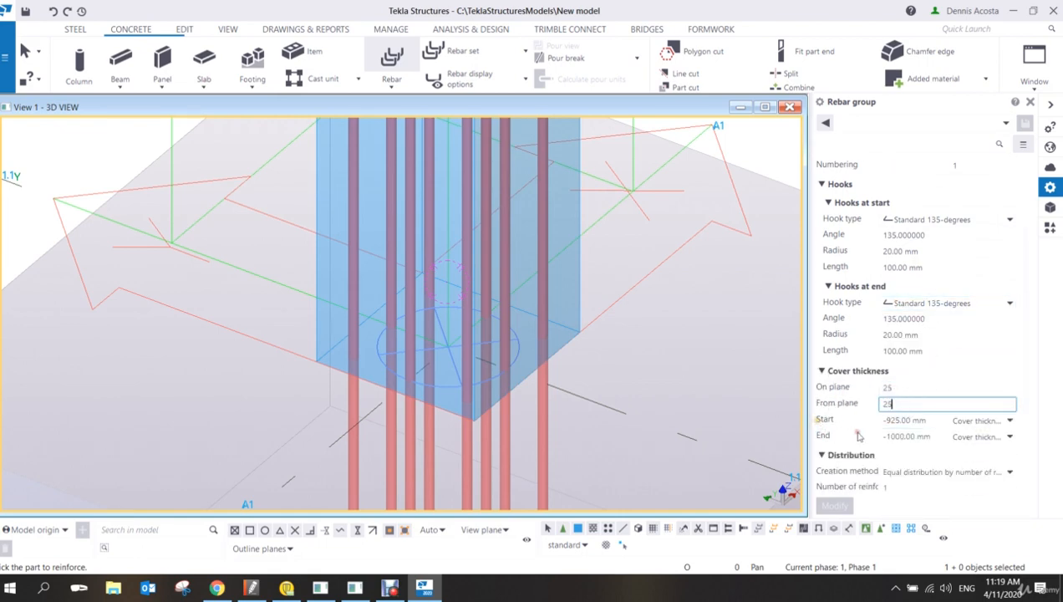
drag(903, 404, 823, 417)
text(50)
Step: Set the links' cover thickness to 25 mm at both the start and the end
key(Tab)
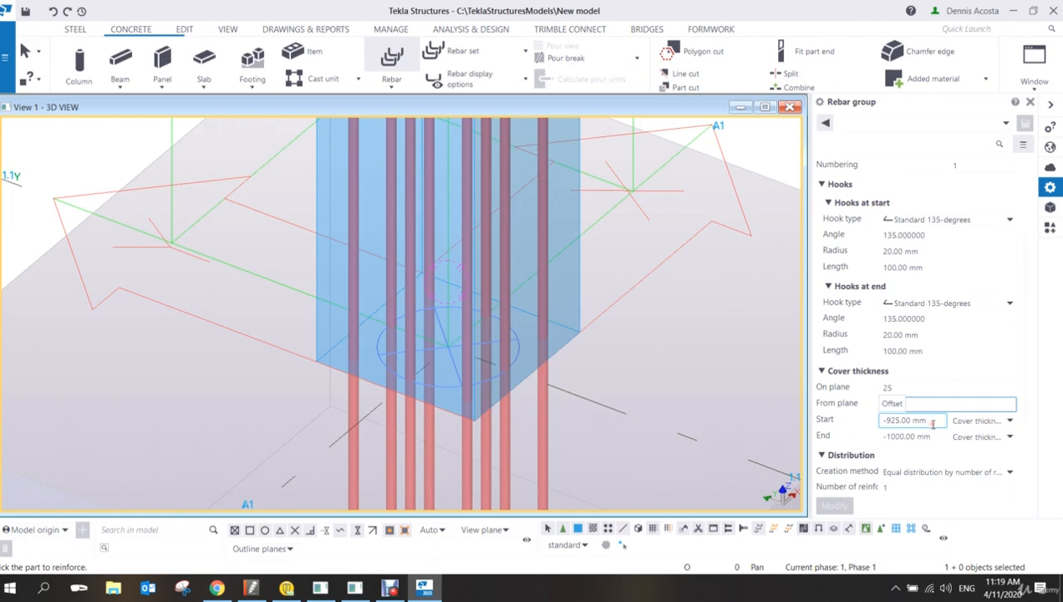
text(25)
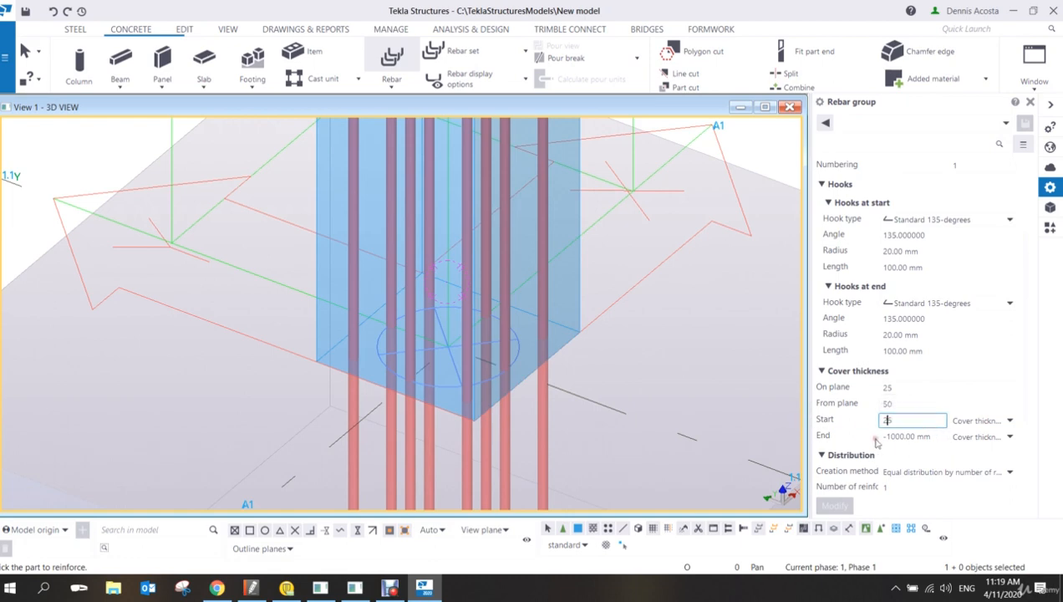
key(Tab)
text(25)
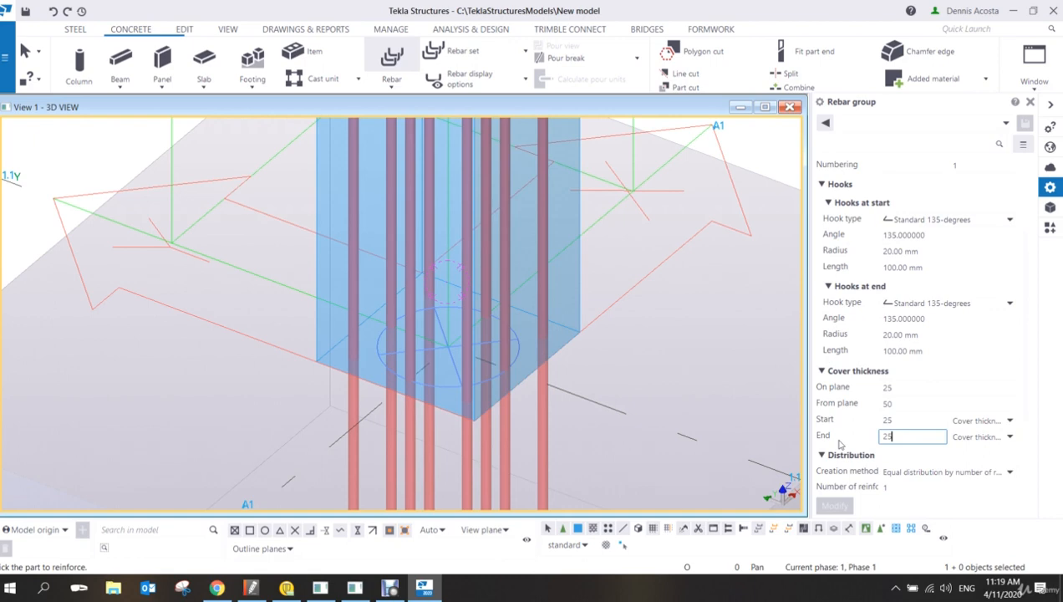
Step: Pick the column as the part to reinforce and outline the link shape around its four base corners, closing at the starting corner
scroll(606, 360, down, 4)
scroll(527, 342, up, 4)
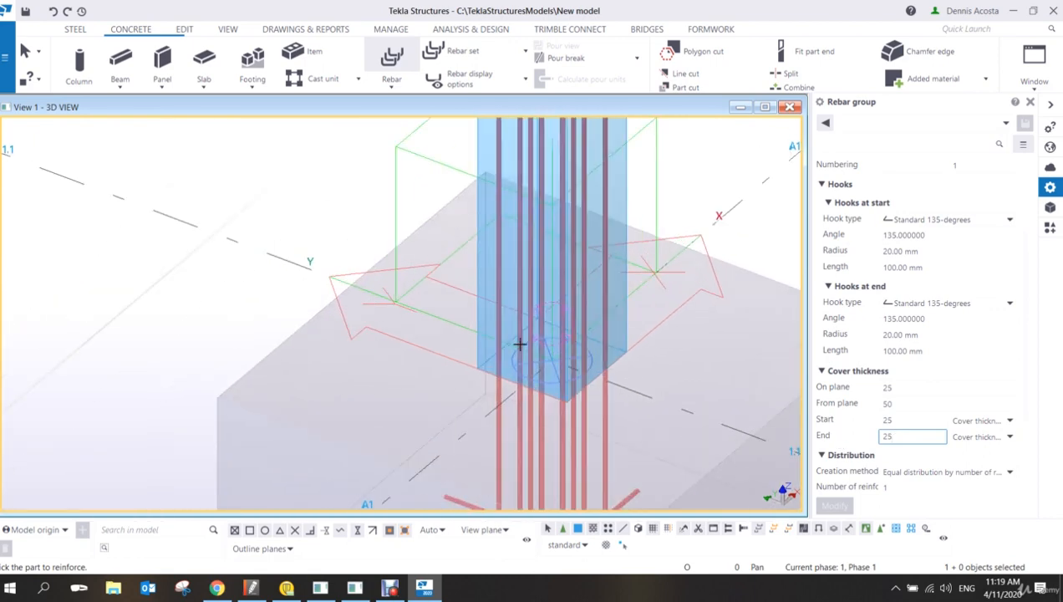
click(448, 228)
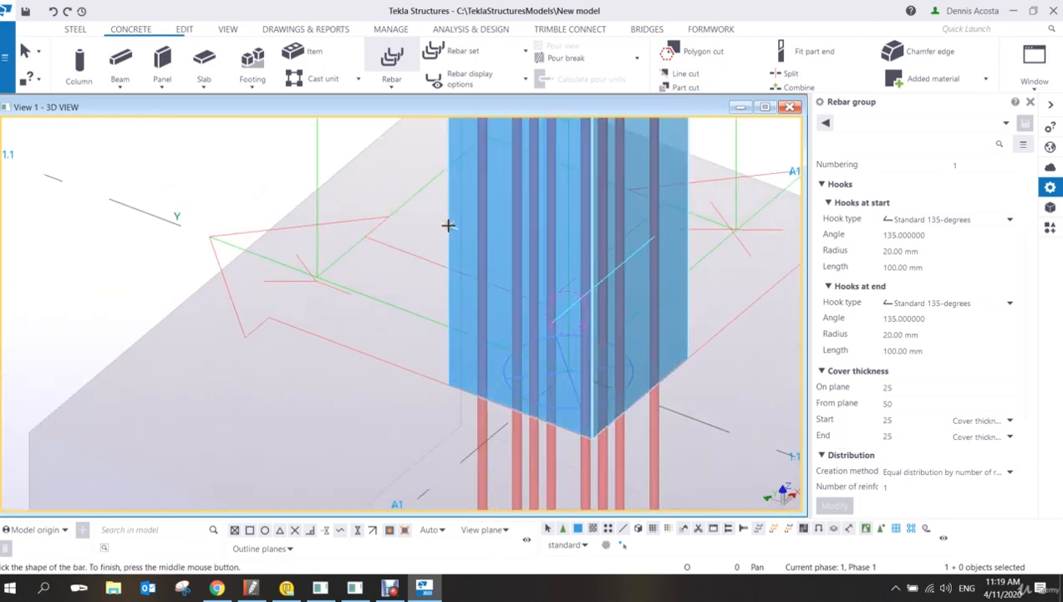
scroll(474, 376, up, 3)
click(430, 390)
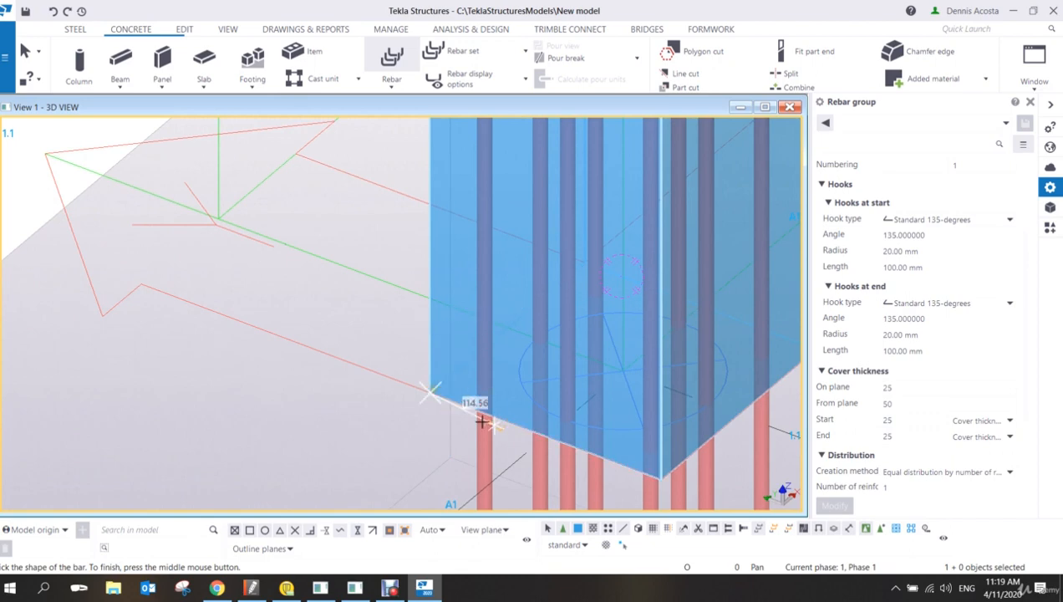
click(661, 476)
middle_drag(695, 432, 513, 380)
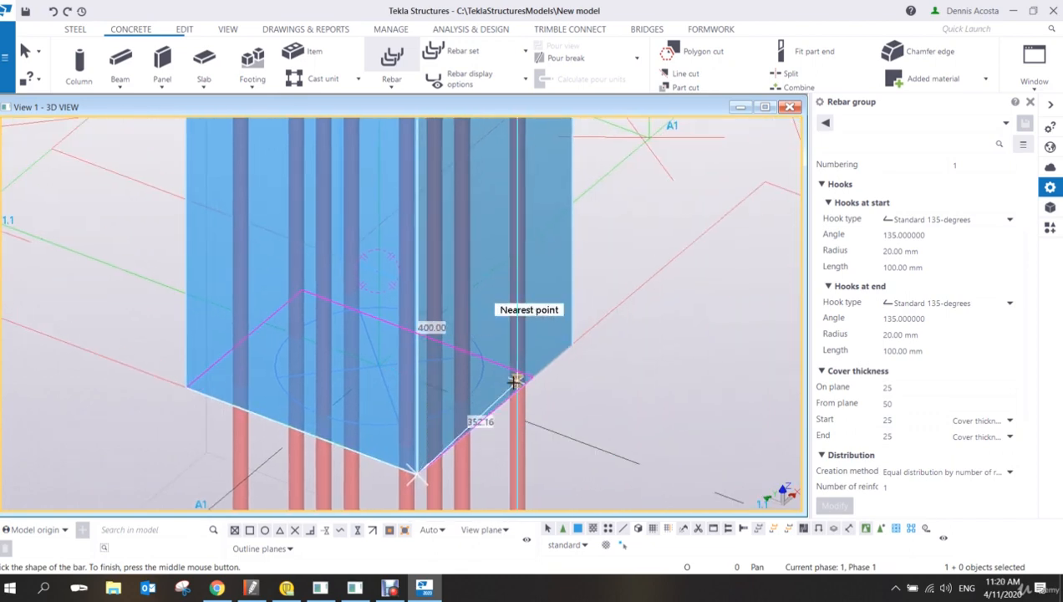
click(574, 345)
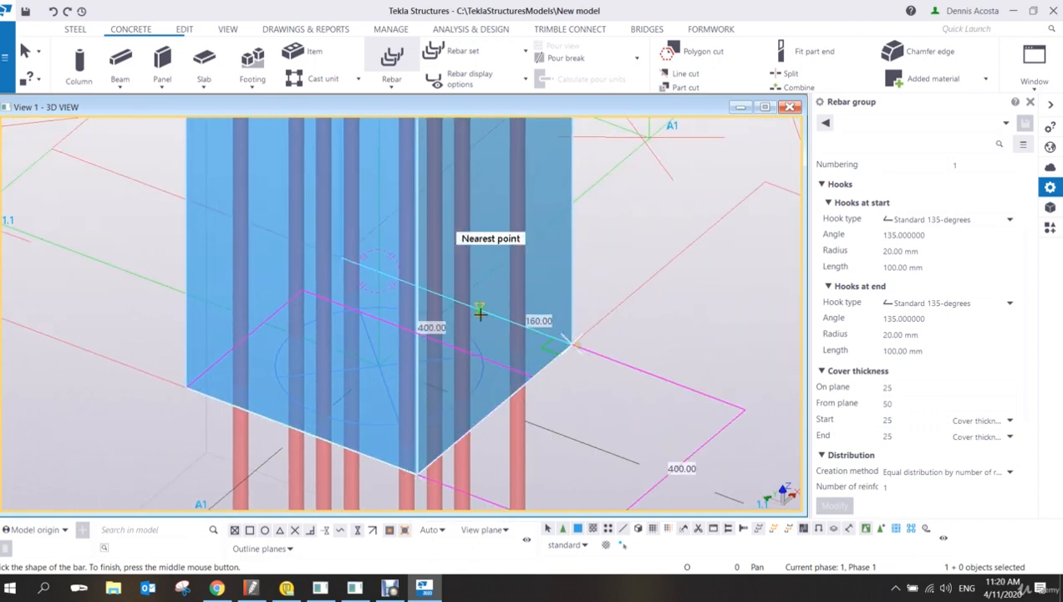
scroll(340, 255, up, 2)
click(341, 251)
middle_drag(198, 369, 423, 265)
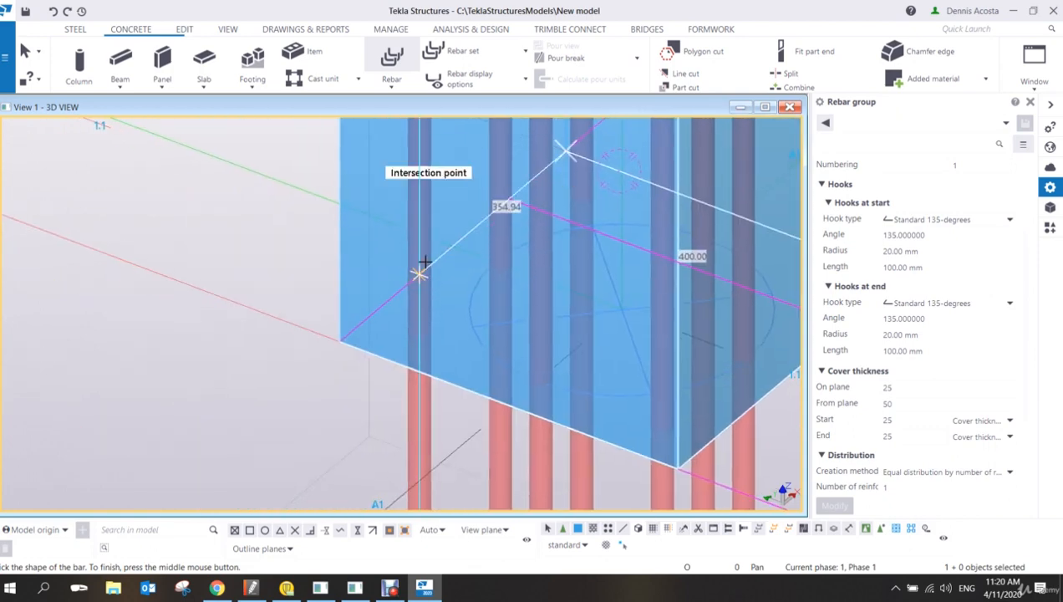
click(341, 340)
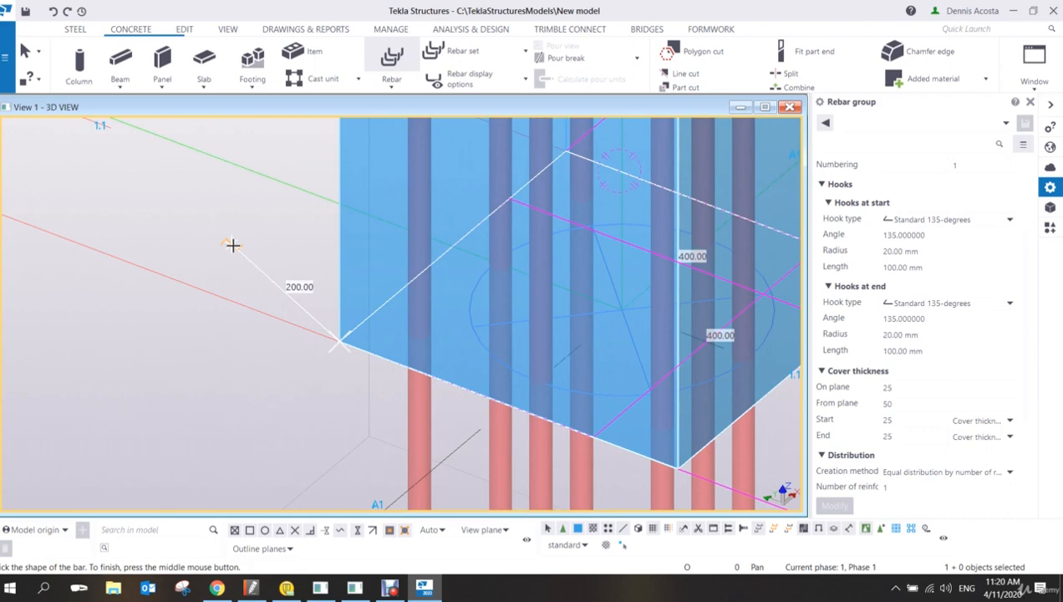
middle_click(232, 245)
Step: Define the link range along the column edge, from a point slightly above the base up to the column's top corner
scroll(319, 296, down, 2)
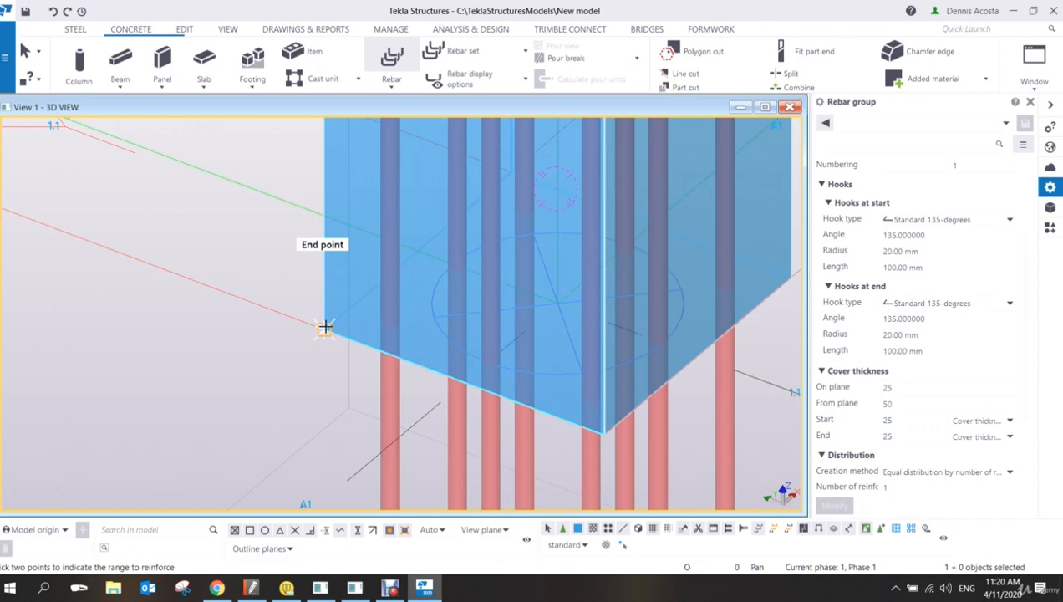
click(324, 327)
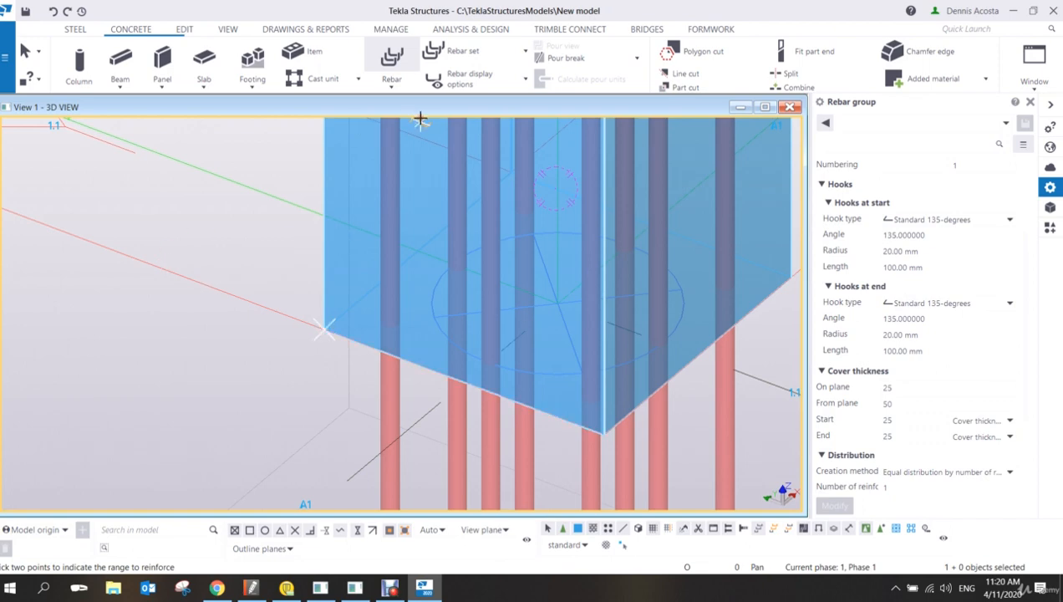
click(326, 268)
scroll(355, 279, down, 7)
middle_drag(366, 197, 369, 502)
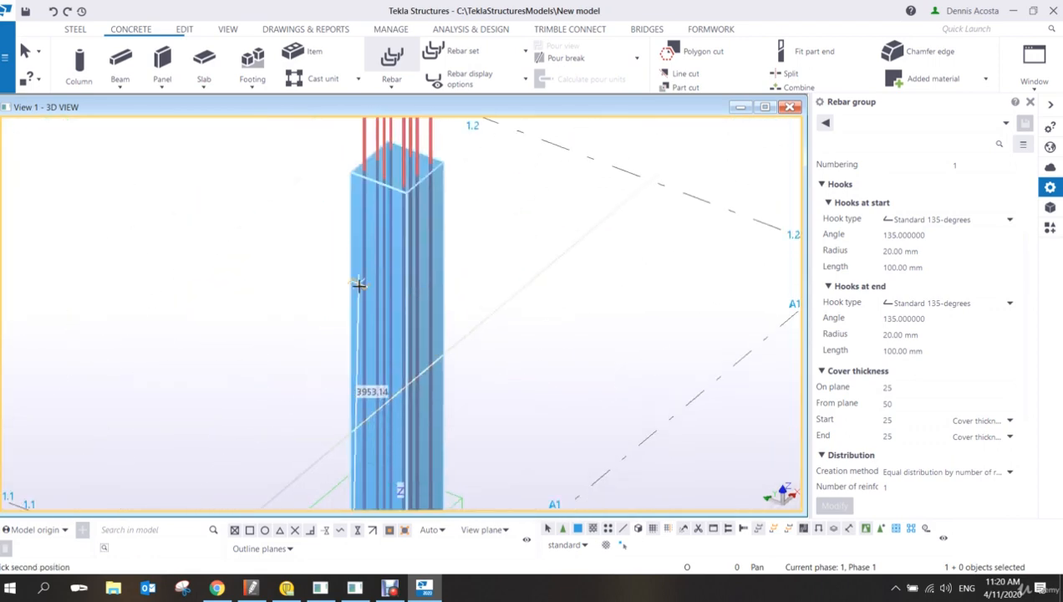
click(350, 171)
scroll(472, 251, down, 2)
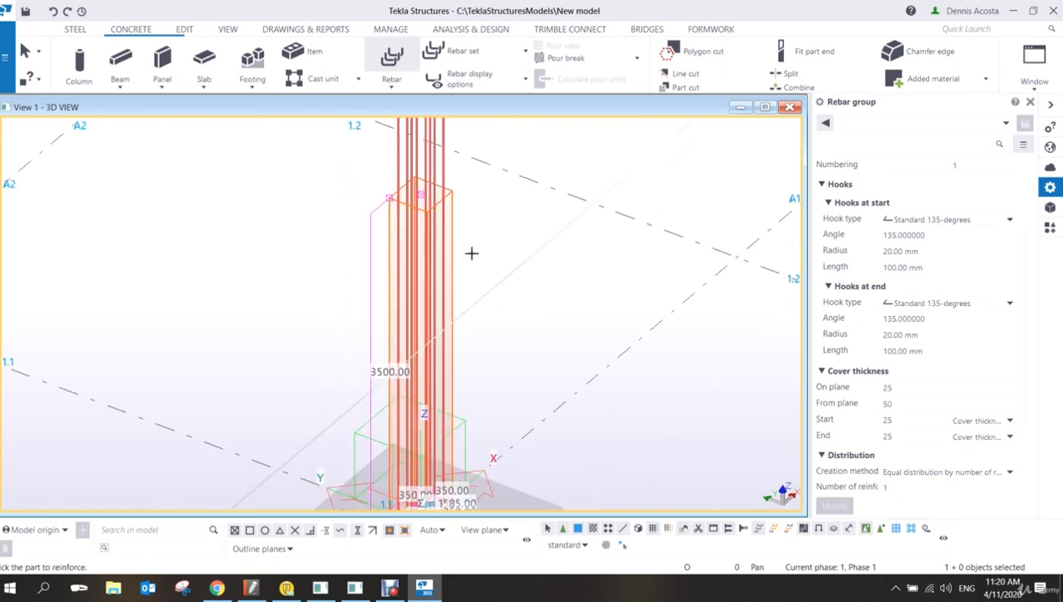
right_click(484, 252)
middle_drag(440, 425, 428, 254)
scroll(400, 360, up, 7)
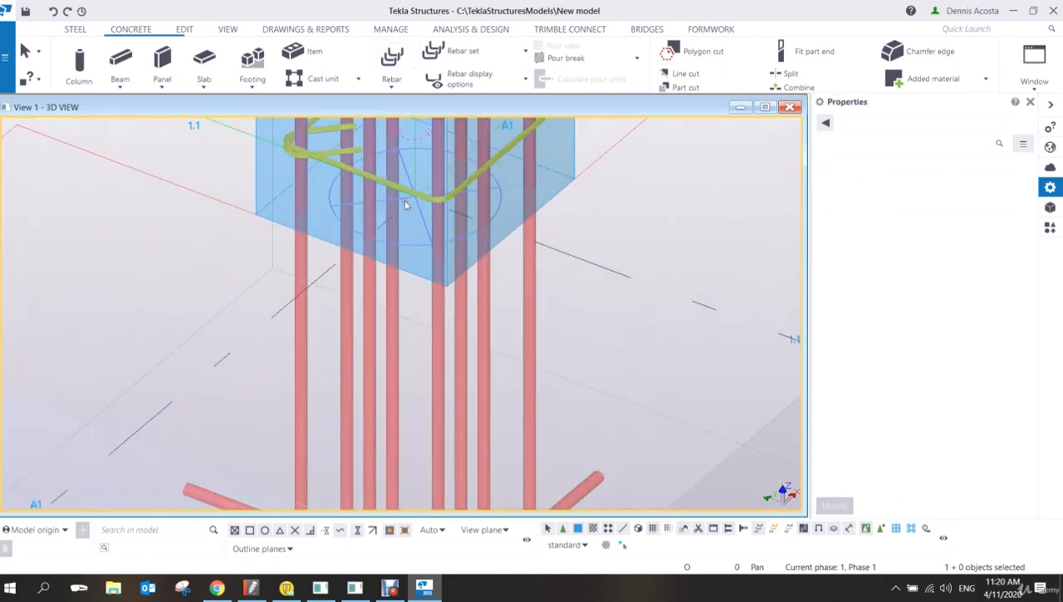
Step: Change the links group's distribution to Equal distribution by target spacing value with a 200 mm target spacing
click(404, 198)
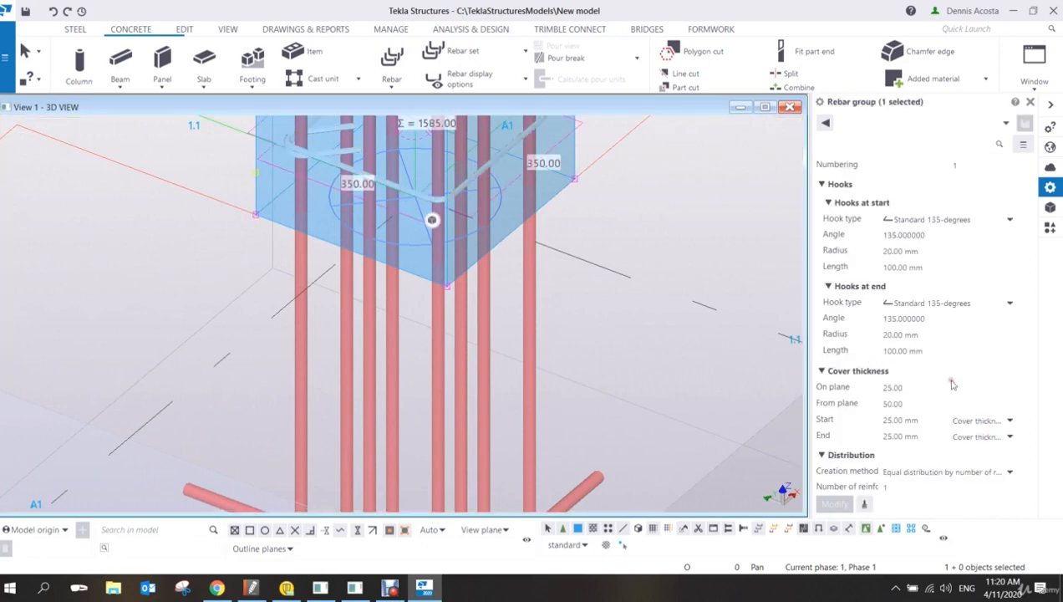
scroll(944, 388, down, 4)
click(916, 345)
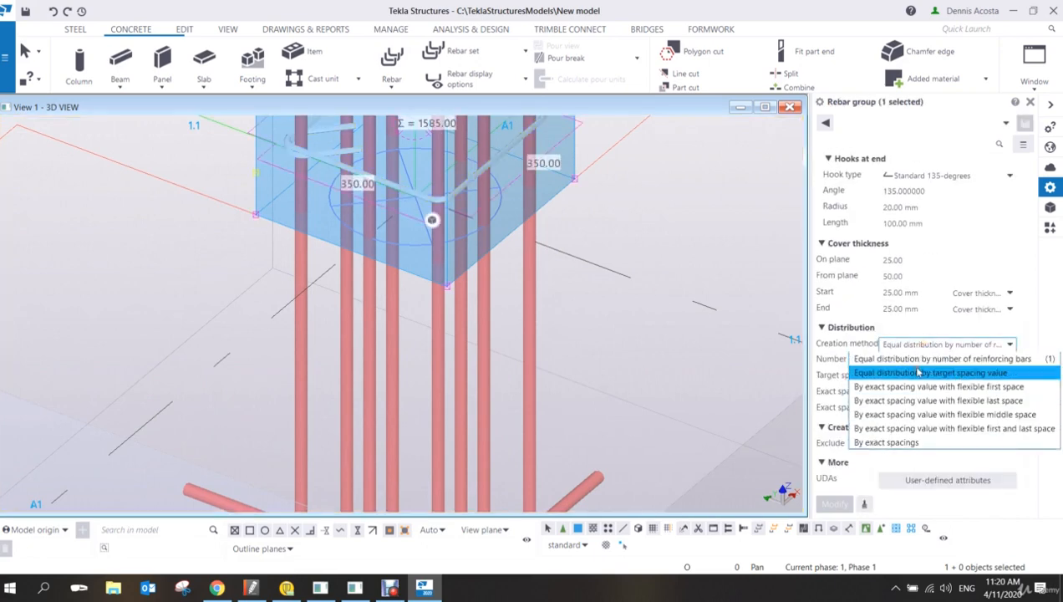
click(918, 374)
double_click(918, 376)
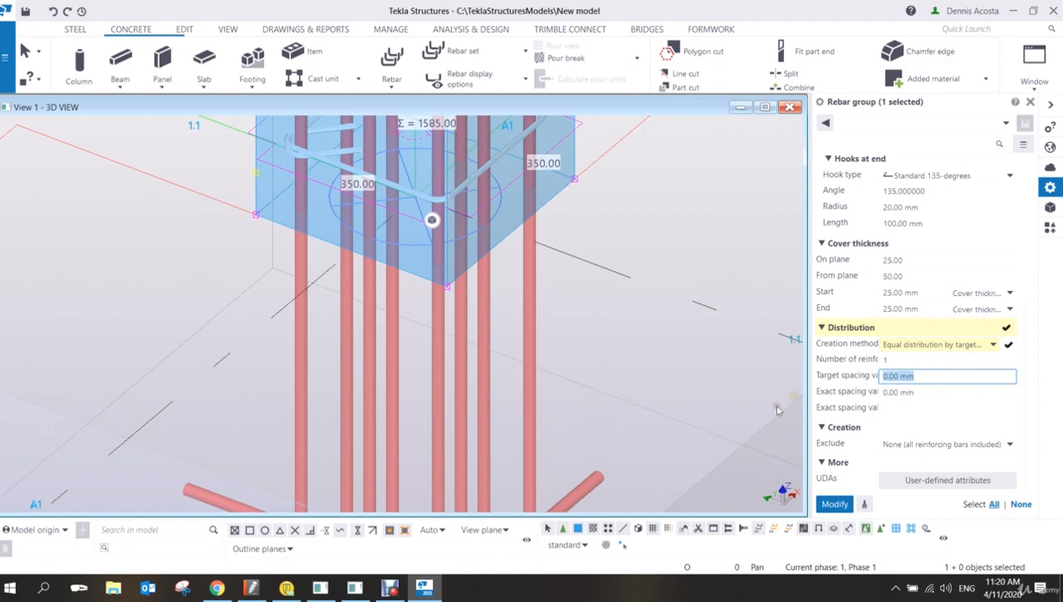
text(200)
click(835, 504)
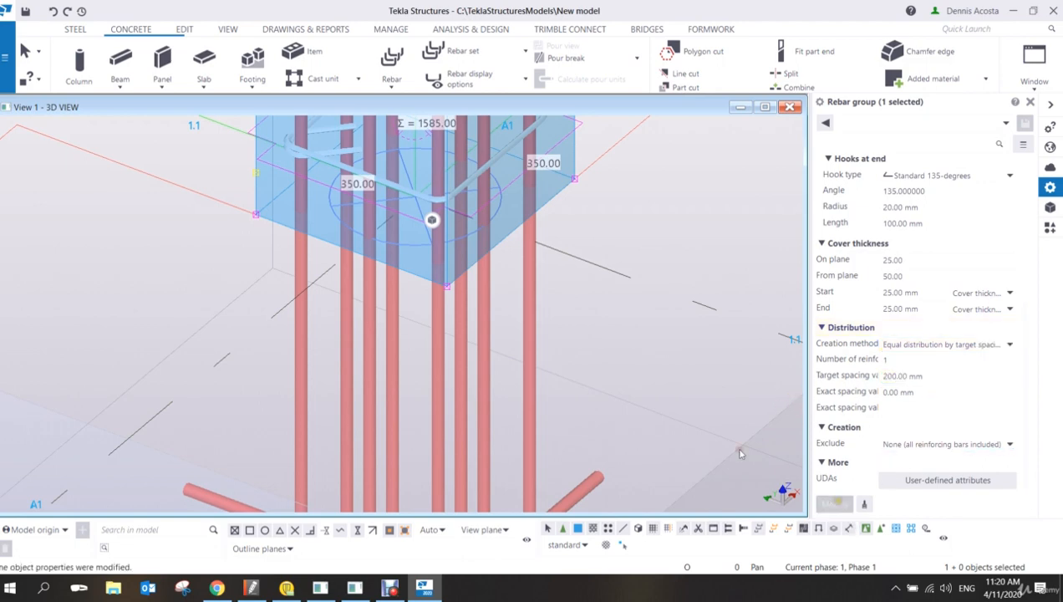
ctrl+middle_drag(752, 435, 661, 373)
scroll(661, 373, down, 2)
click(698, 320)
Step: Move the links group's lower range point straight down into the footing, just above the hooked ends of the main bars
scroll(560, 289, up, 2)
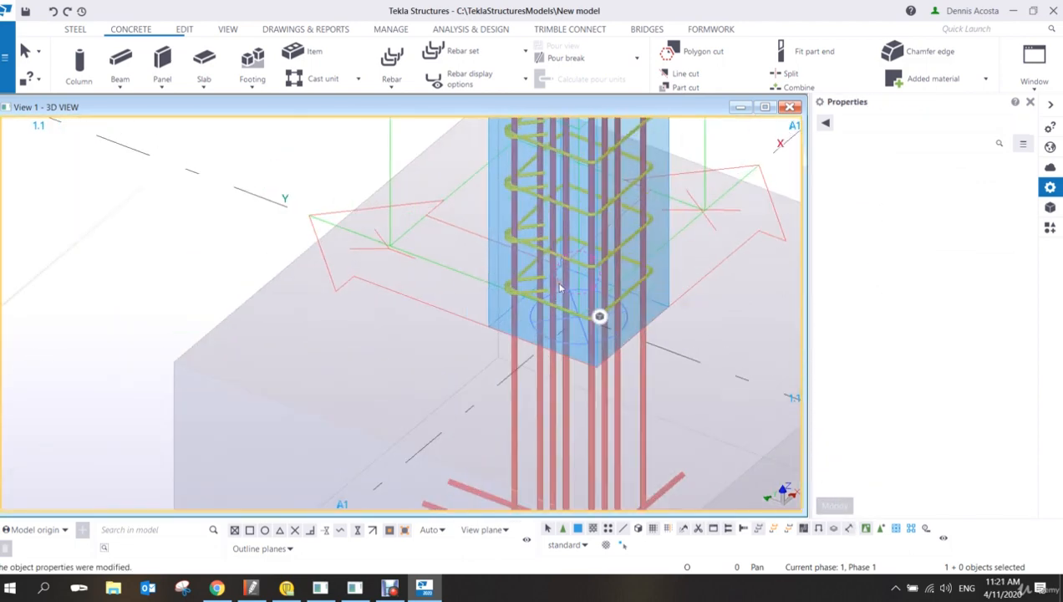
middle_drag(560, 287, 526, 292)
scroll(526, 292, up, 6)
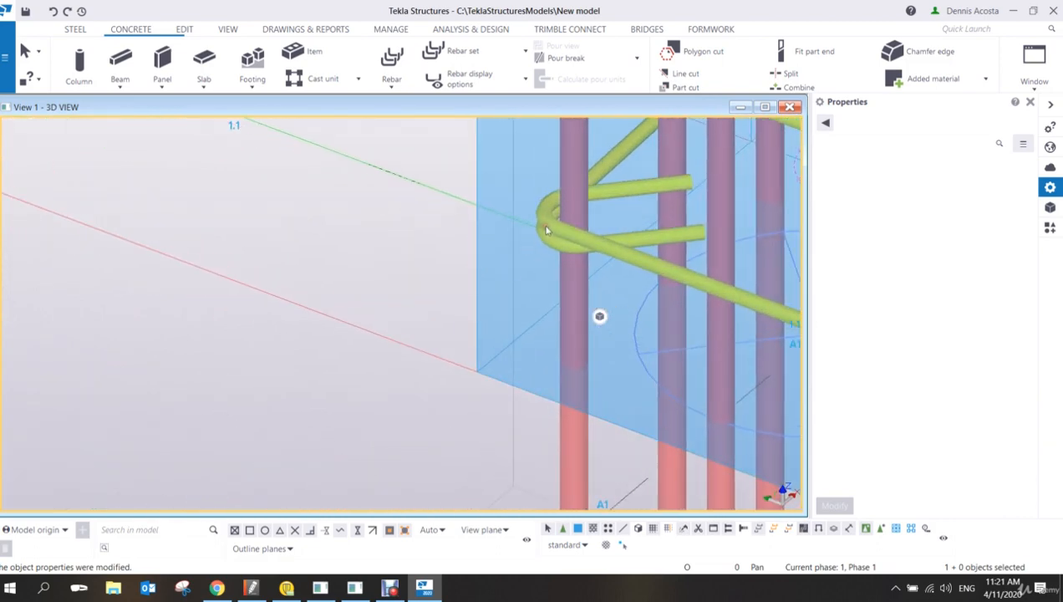
click(528, 245)
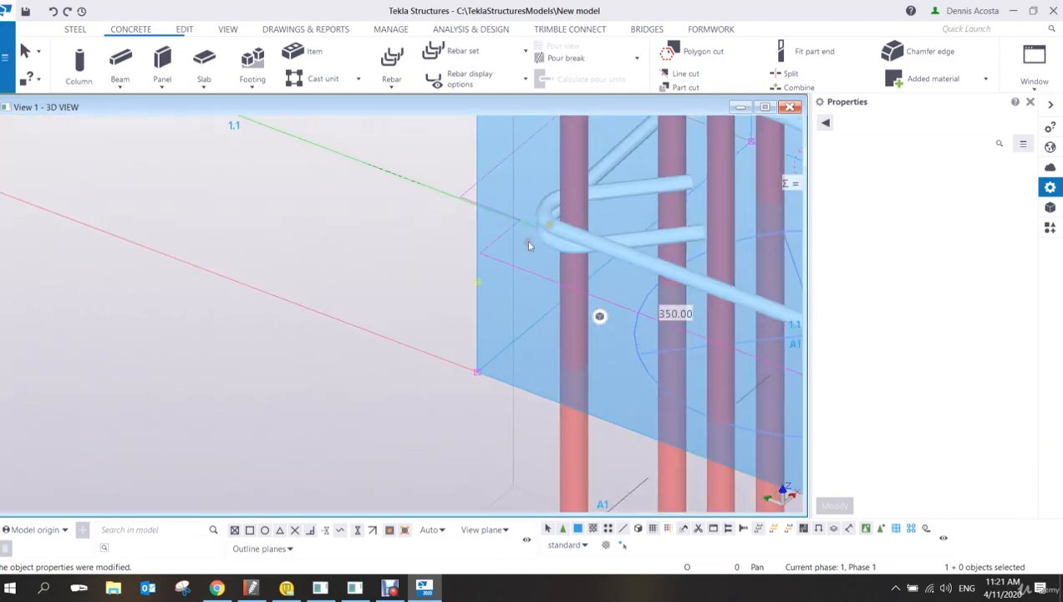
click(477, 284)
scroll(478, 285, down, 2)
middle_drag(509, 294, 459, 210)
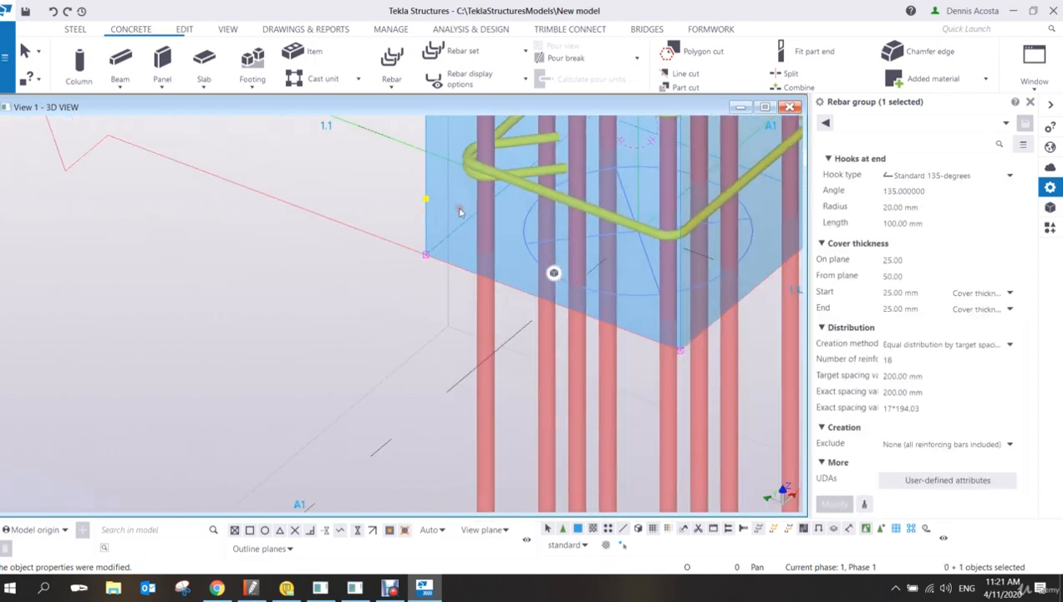
scroll(436, 209, down, 2)
right_click(435, 208)
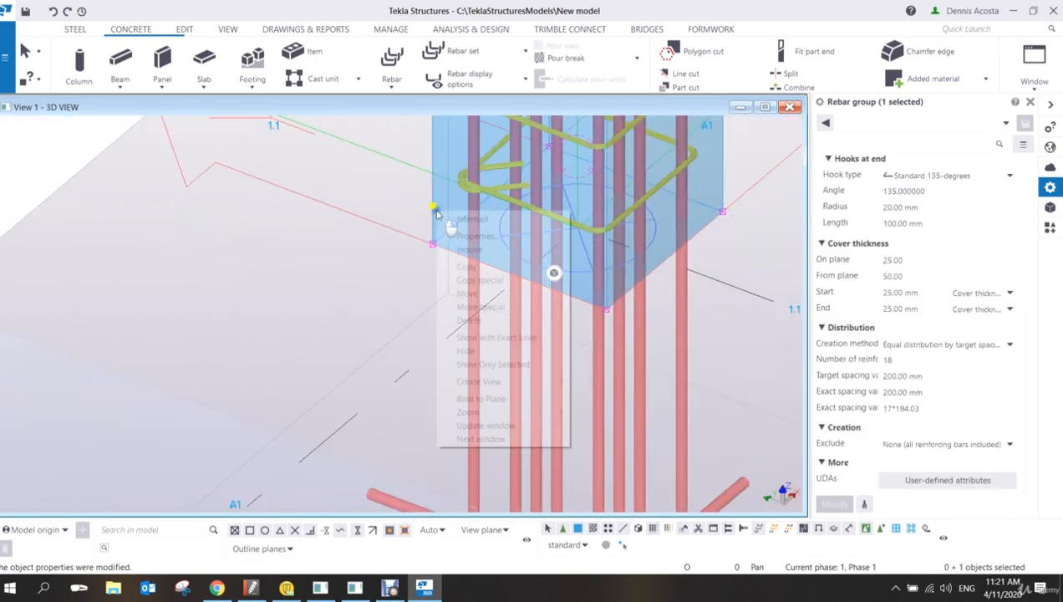
click(469, 294)
click(432, 209)
scroll(444, 282, up, 2)
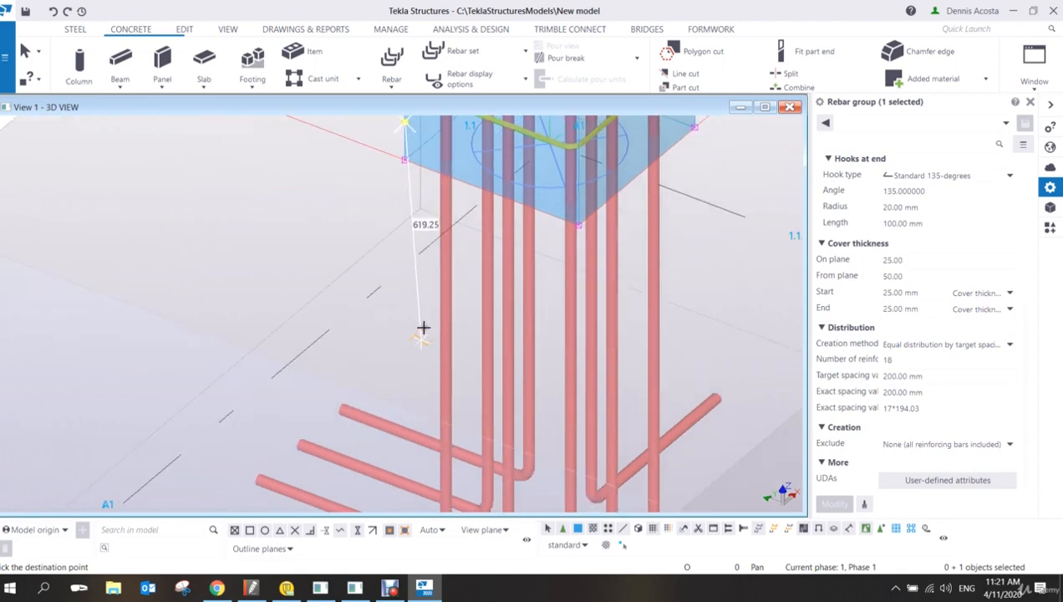
click(407, 459)
scroll(586, 383, down, 3)
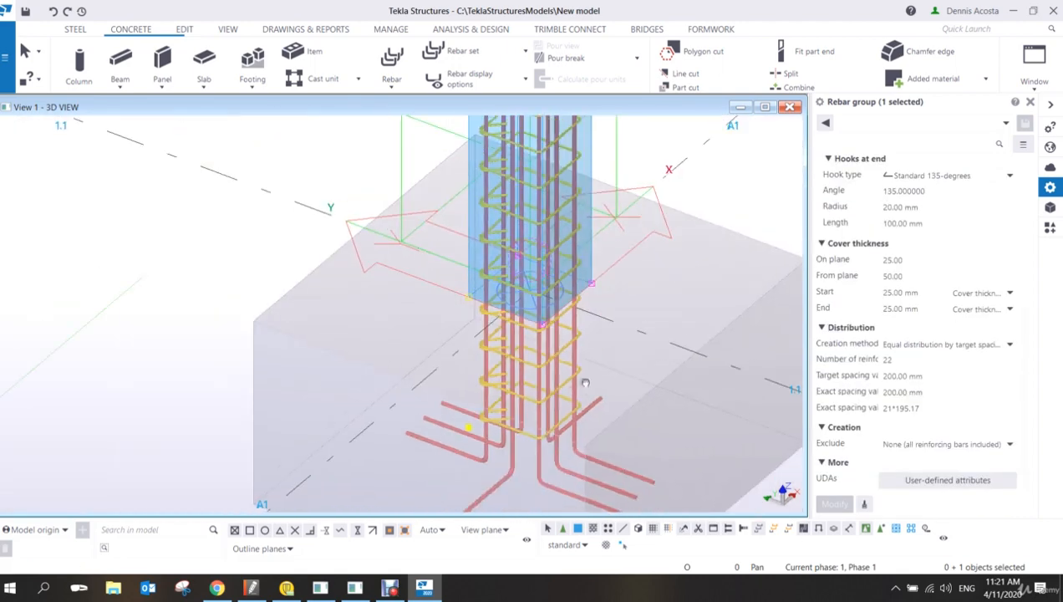
middle_drag(586, 383, 478, 330)
click(646, 154)
Step: Examine the links extended into the footing and review the creation methods available for their distribution
mouse_move(440, 299)
ctrl+middle_down()
mouse_move(557, 234)
mouse_move(449, 288)
ctrl+middle_up()
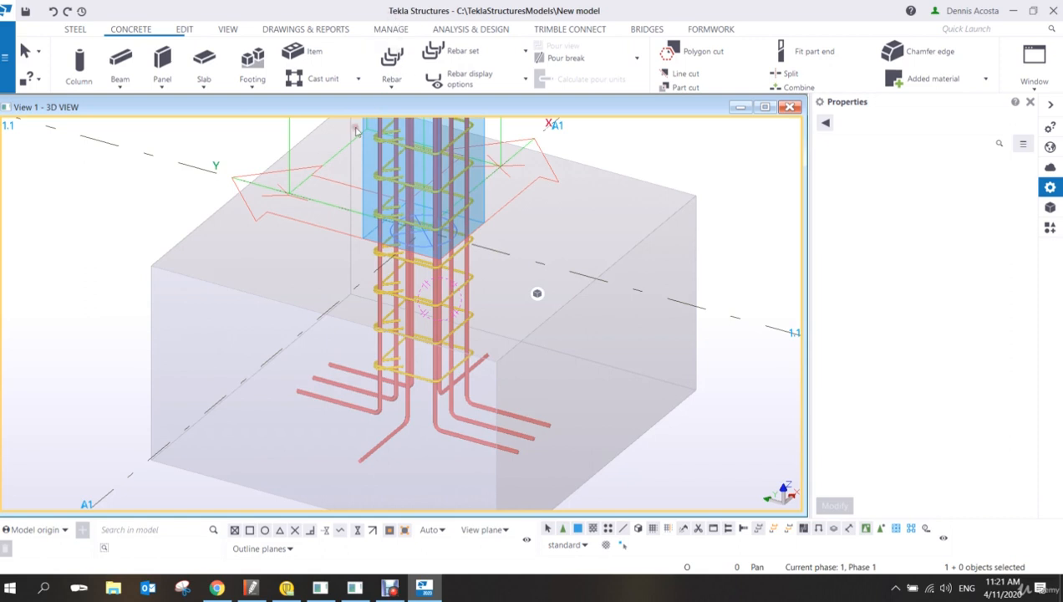
scroll(449, 290, up, 2)
click(429, 301)
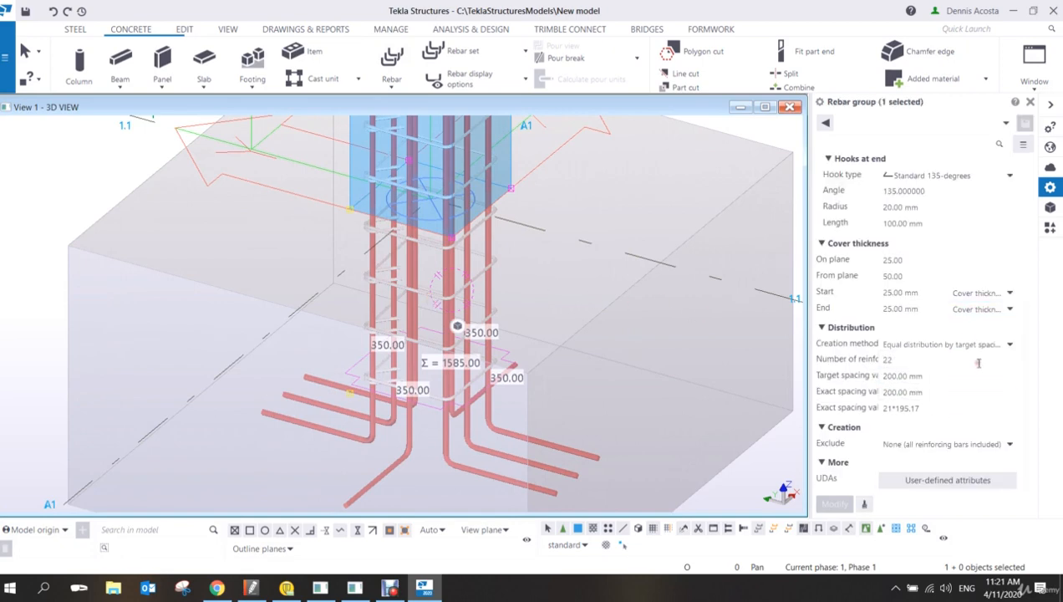
scroll(972, 334, up, 2)
scroll(975, 367, down, 1)
scroll(975, 368, down, 3)
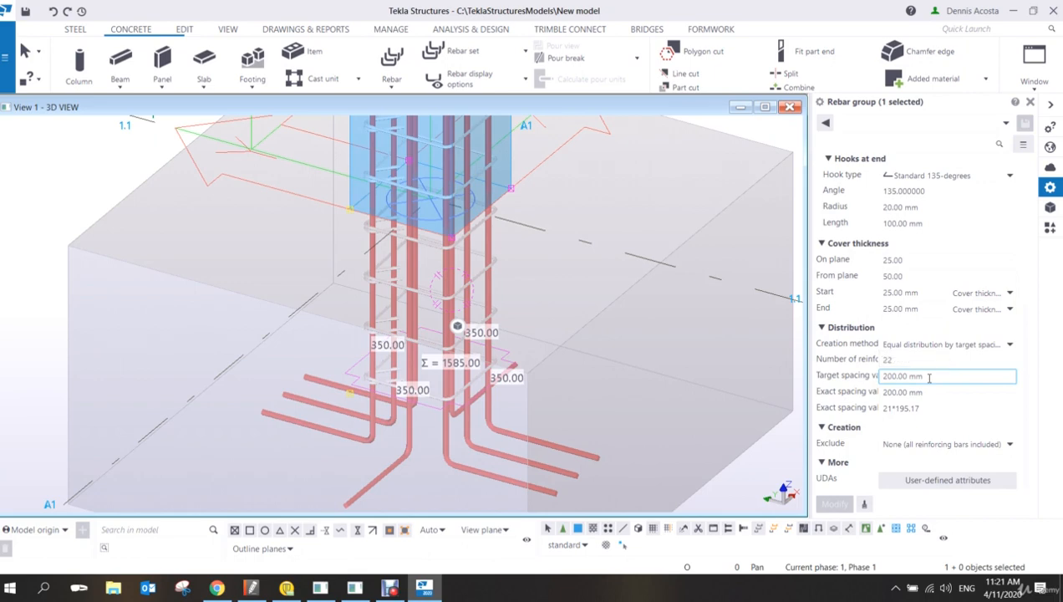
click(947, 345)
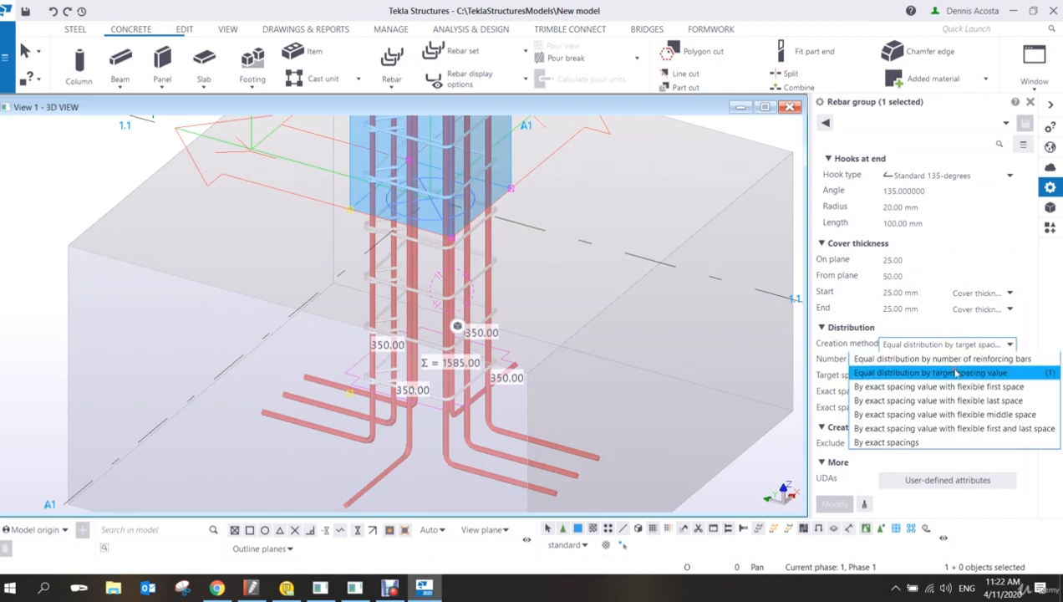
click(959, 376)
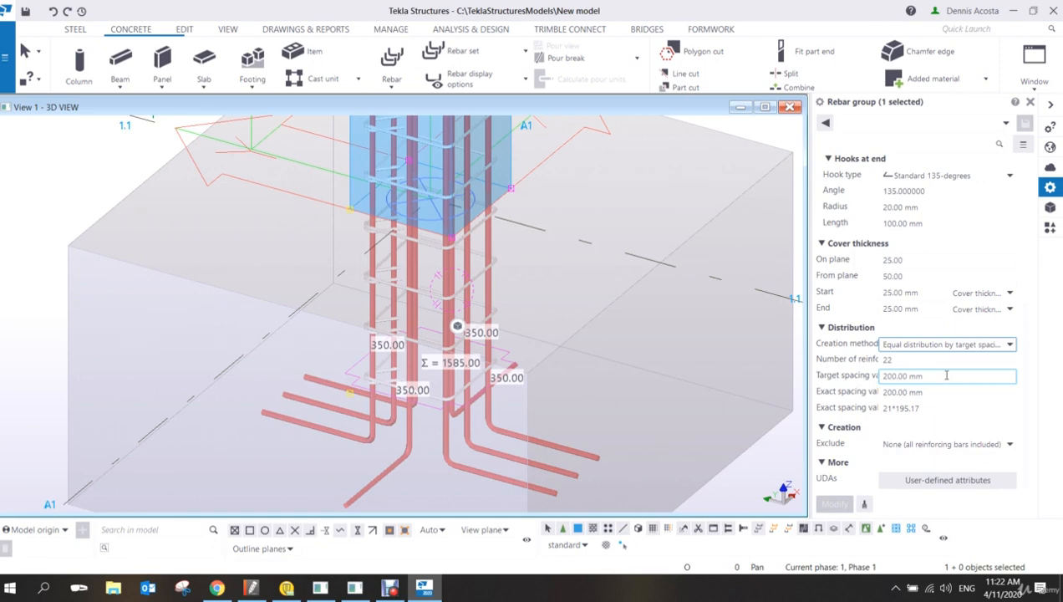
scroll(505, 282, up, 3)
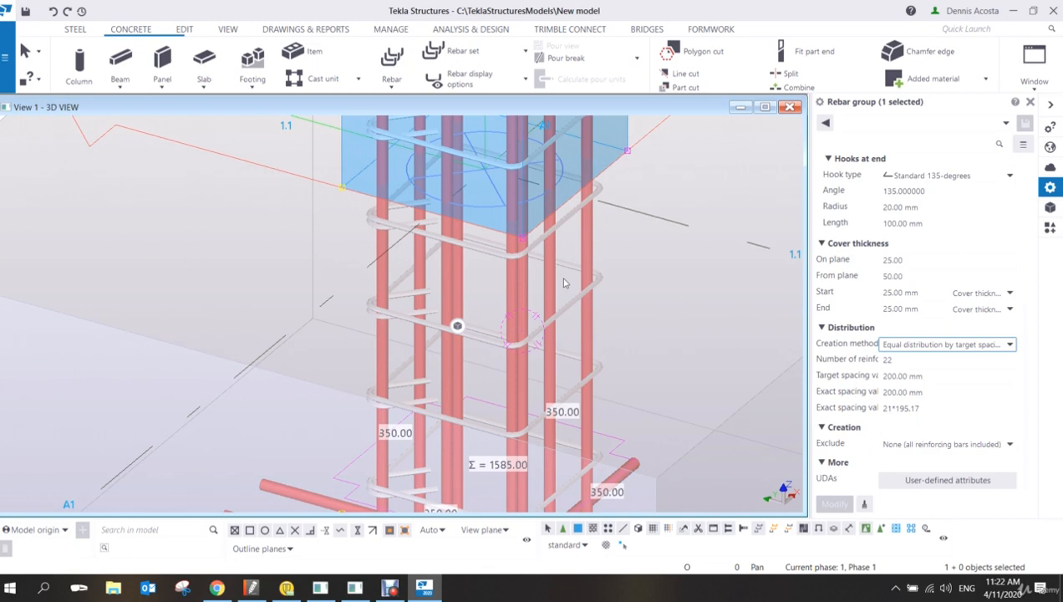
click(1010, 344)
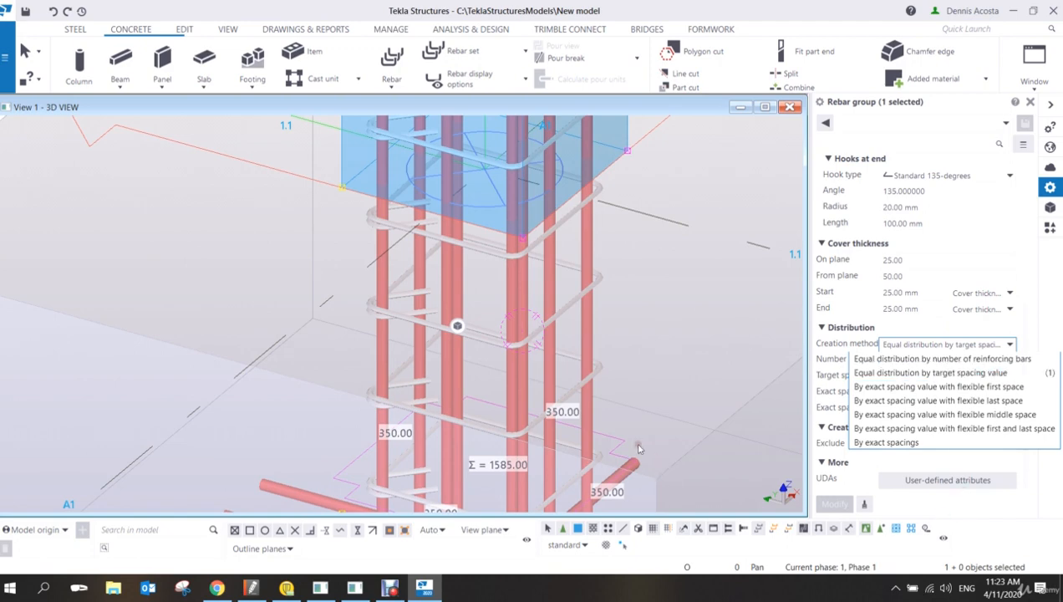
click(656, 398)
Step: Delete the selected links group from the column and footing
scroll(667, 376, down, 4)
middle_drag(660, 372, 505, 342)
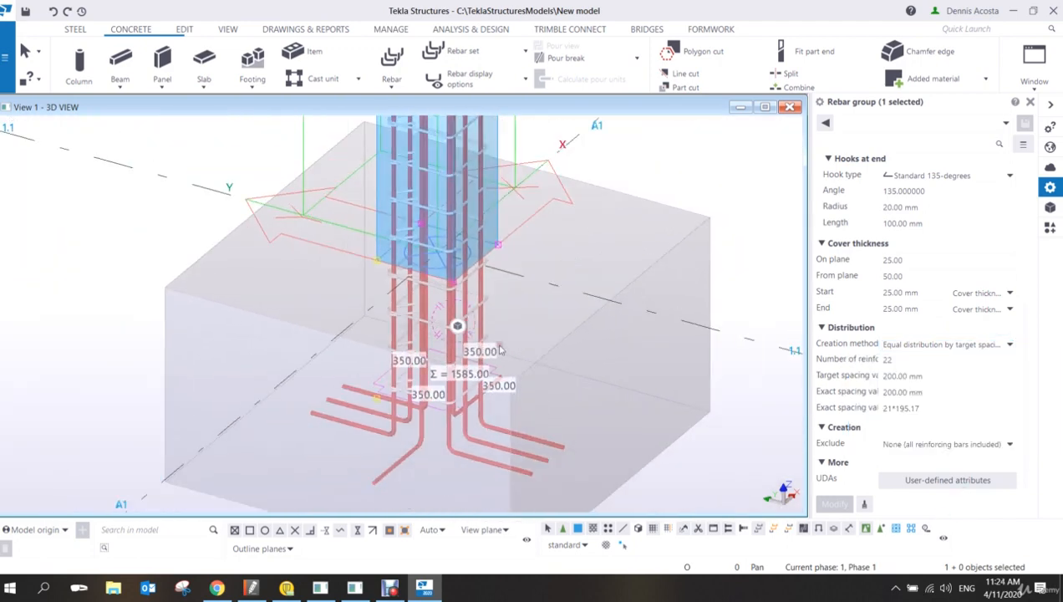
middle_drag(428, 312, 386, 353)
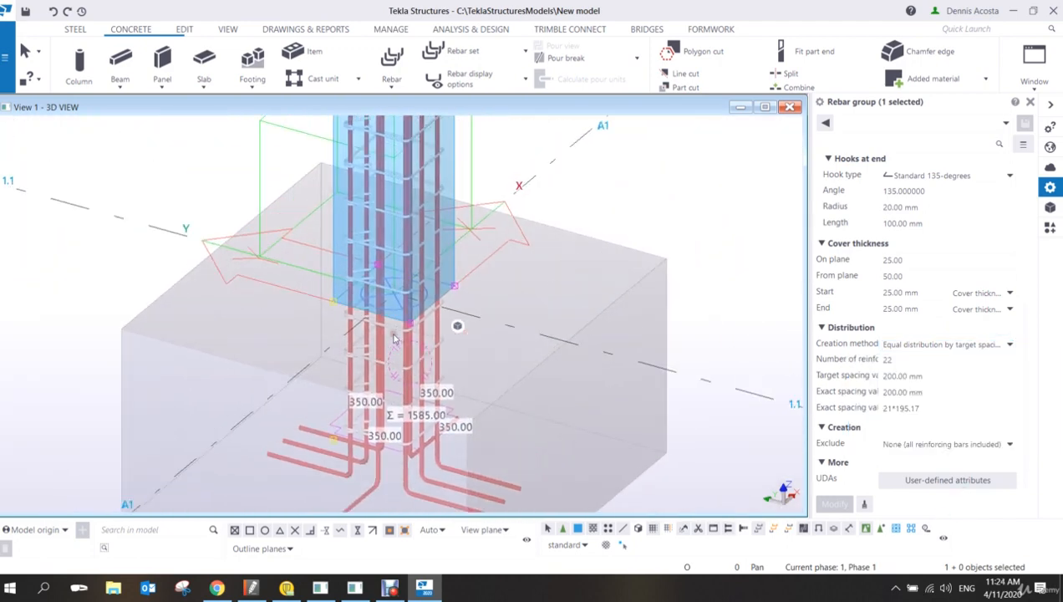
key(Delete)
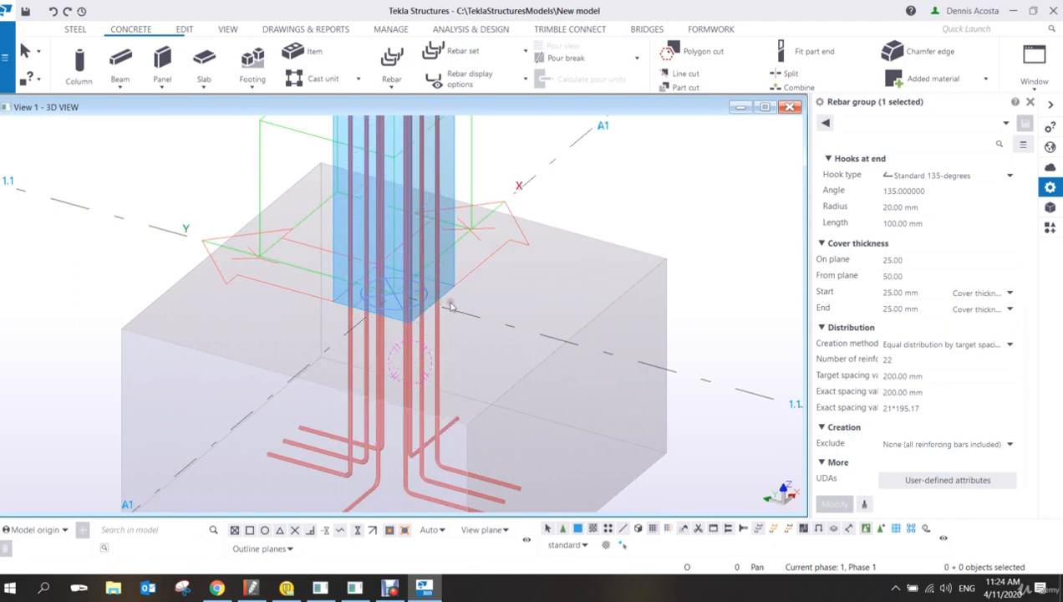
Step: Start a new rebar group on the column and outline the link shape around its four base corners, closing at the starting corner
middle_drag(452, 304, 443, 335)
click(391, 59)
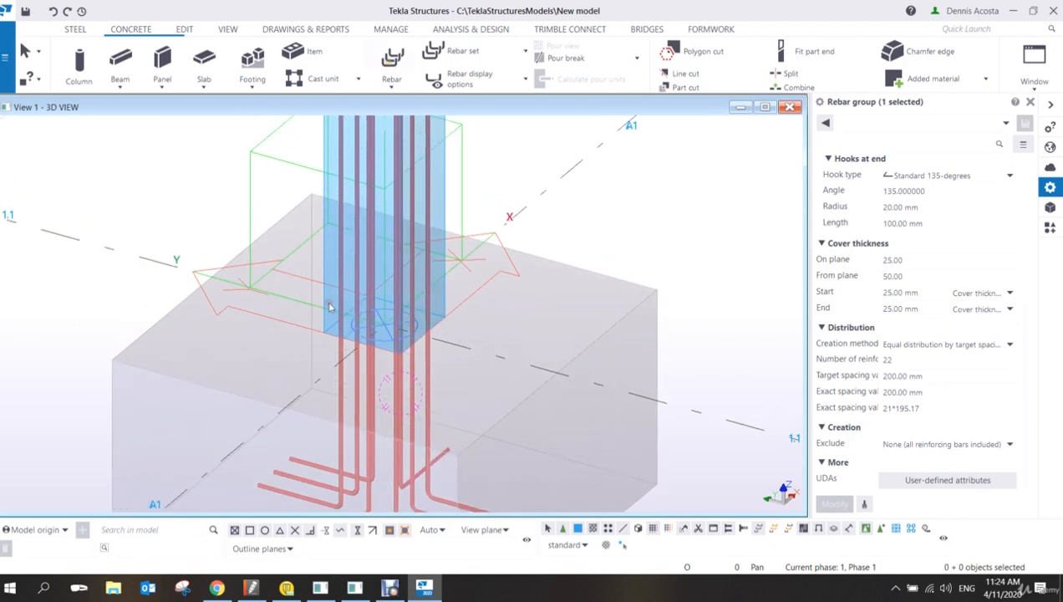
scroll(443, 199, up, 2)
click(437, 207)
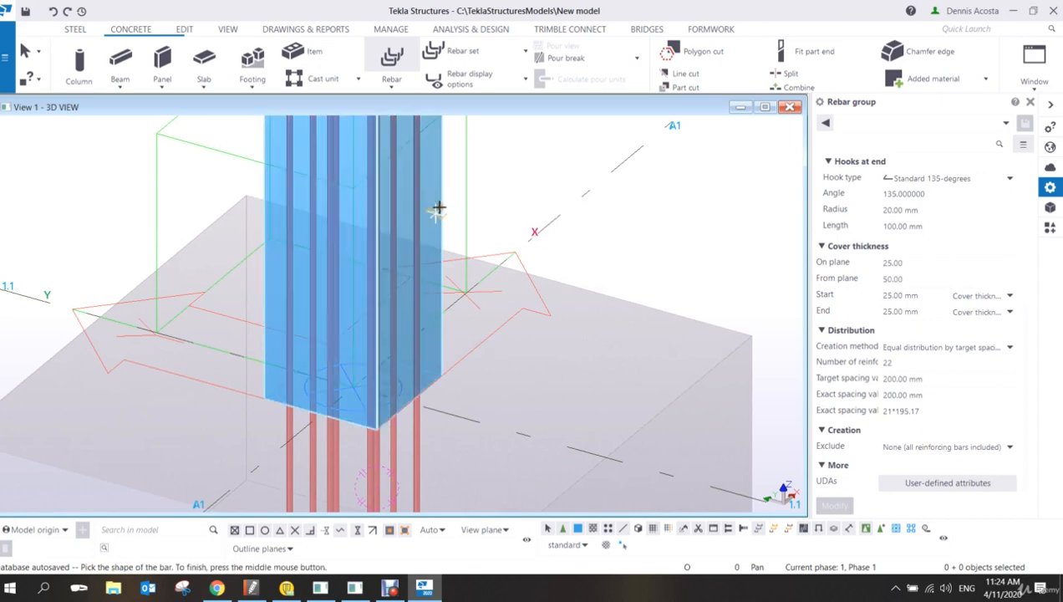
scroll(276, 379, up, 3)
click(252, 411)
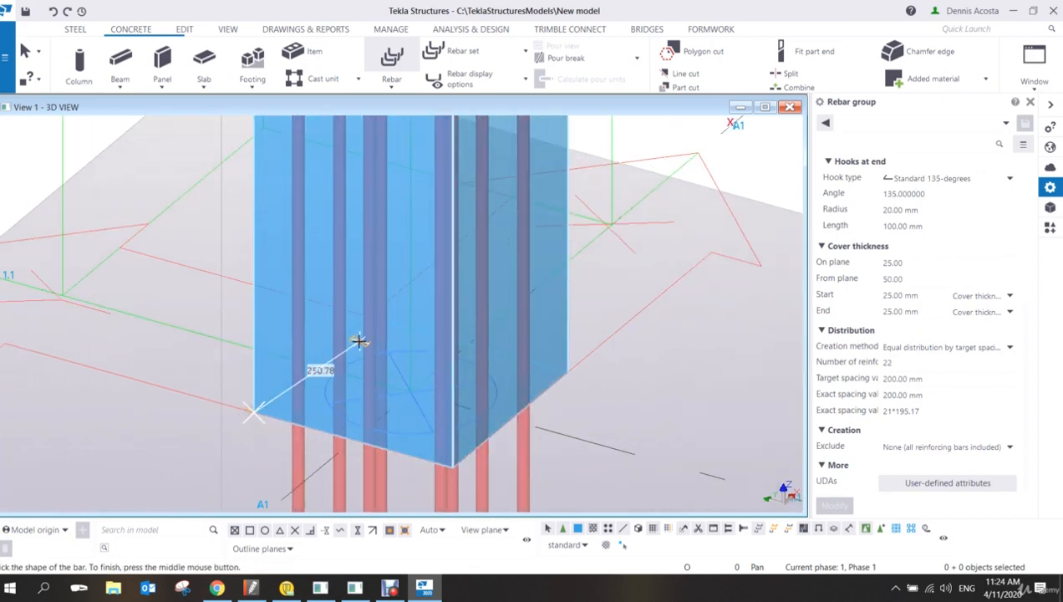
mouse_move(372, 313)
ctrl+middle_down()
mouse_move(359, 327)
mouse_move(365, 318)
ctrl+middle_up()
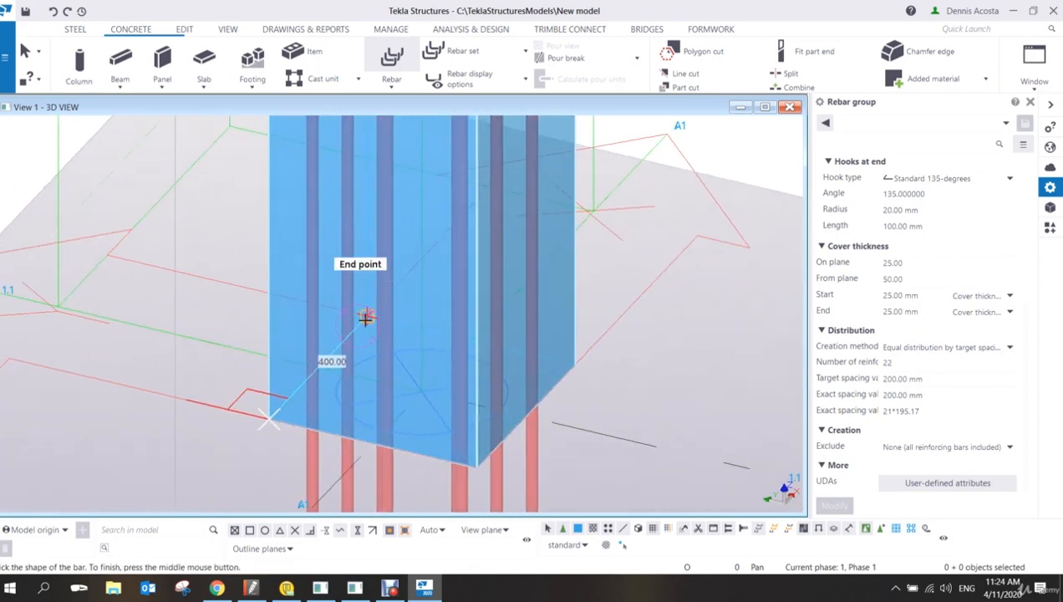
click(366, 316)
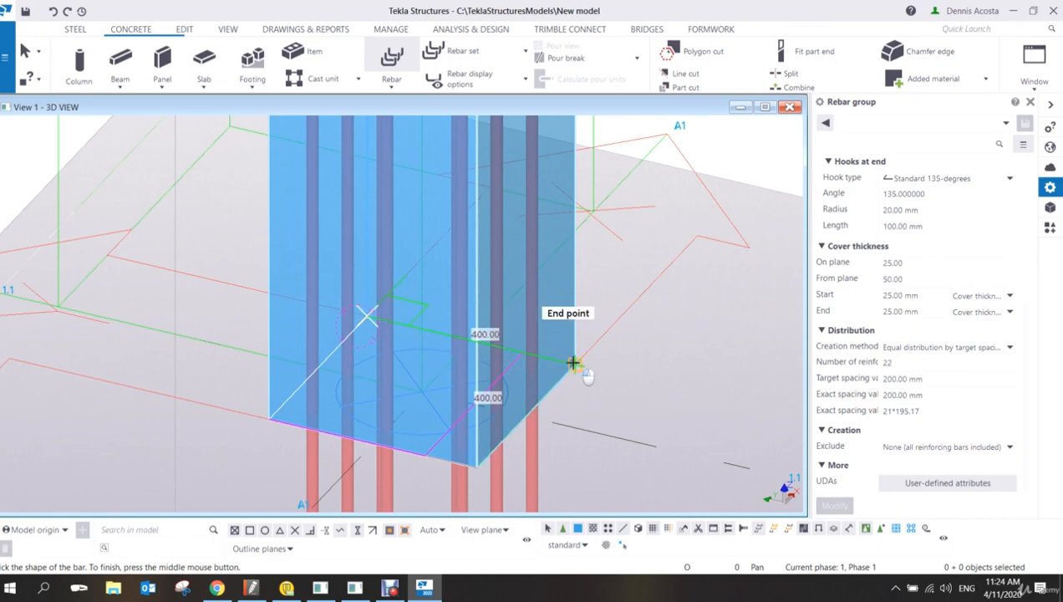
click(573, 364)
click(476, 467)
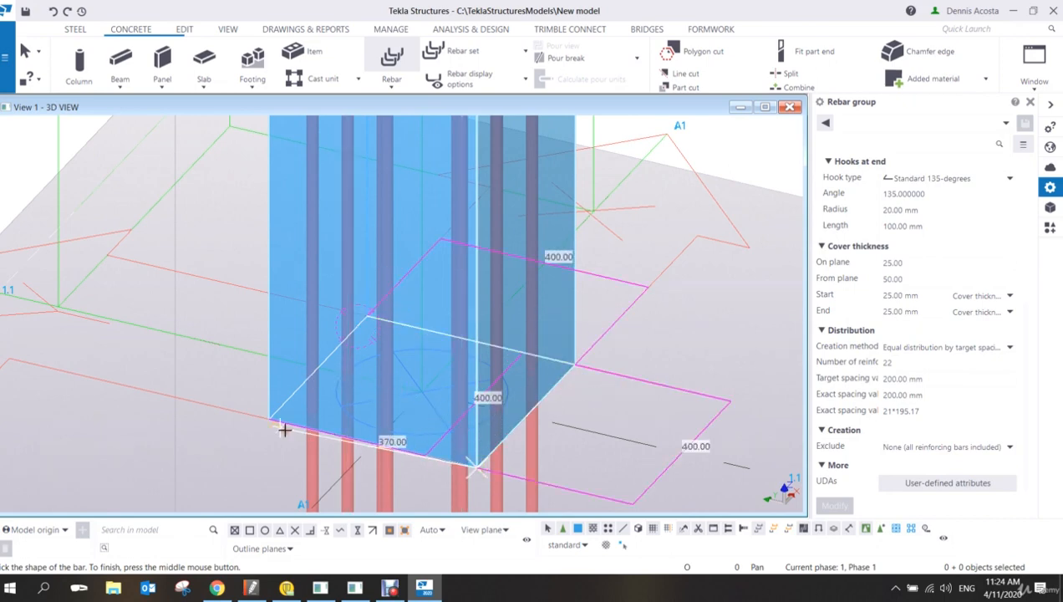
click(269, 418)
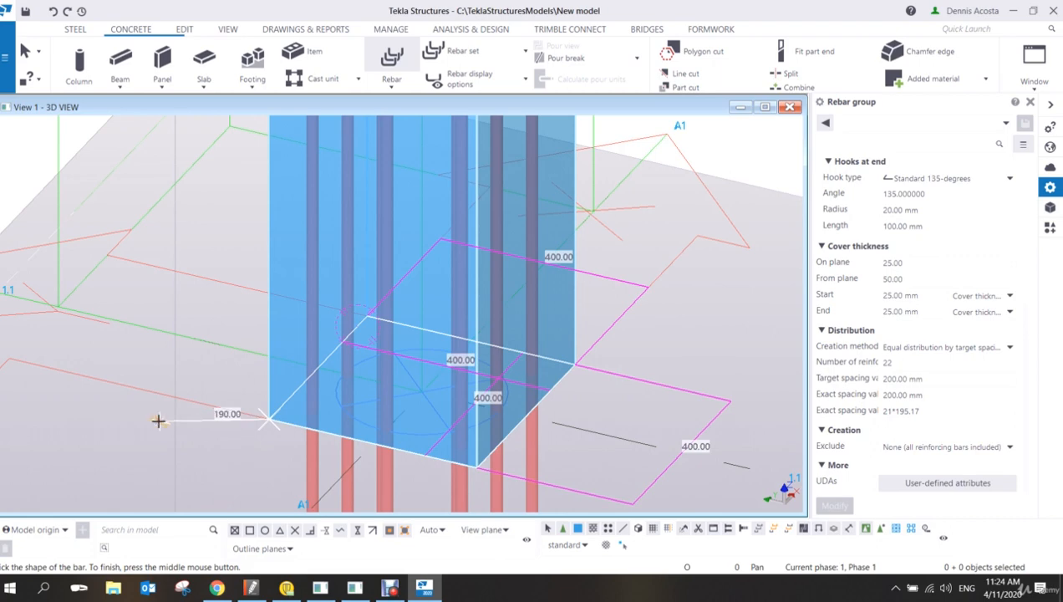
click(168, 354)
middle_click(168, 354)
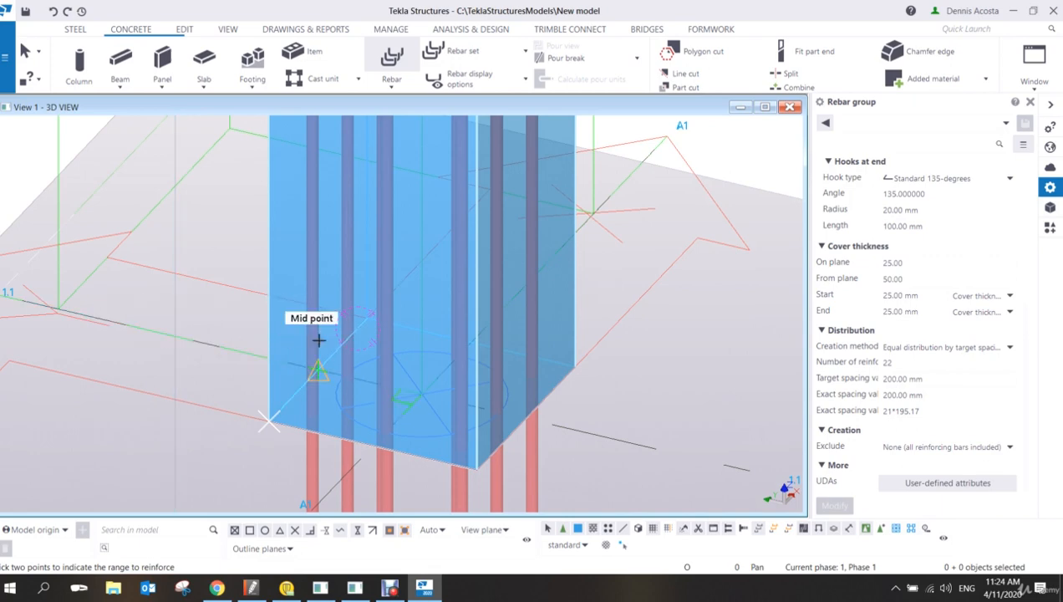
Step: Define the new links' range along the opposite column edge, from slightly above the base to the top corner, about 3419 mm
middle_drag(582, 373, 494, 387)
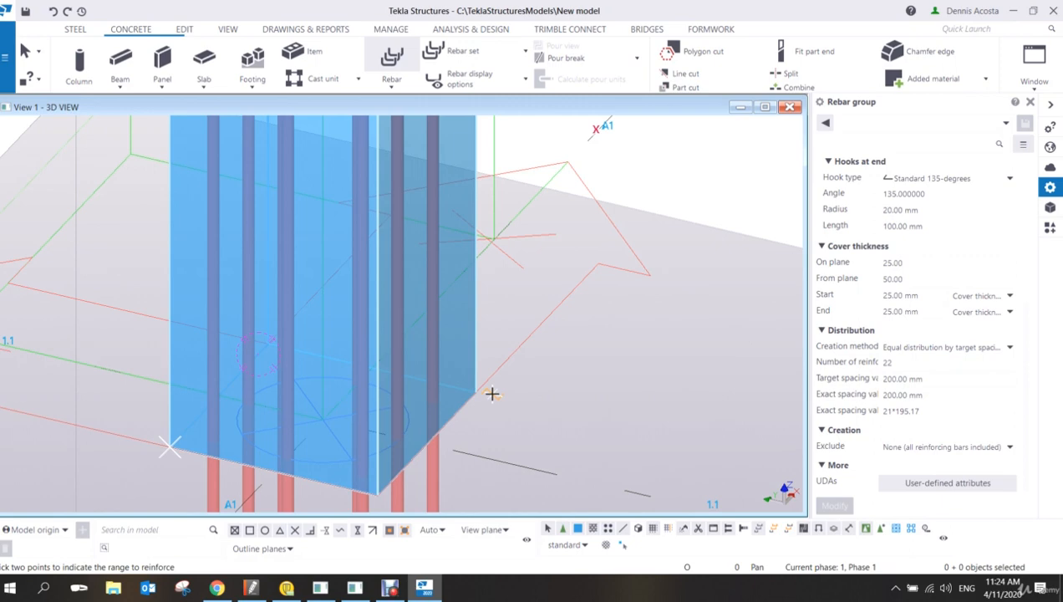
click(476, 352)
scroll(535, 327, down, 6)
middle_drag(575, 182, 510, 520)
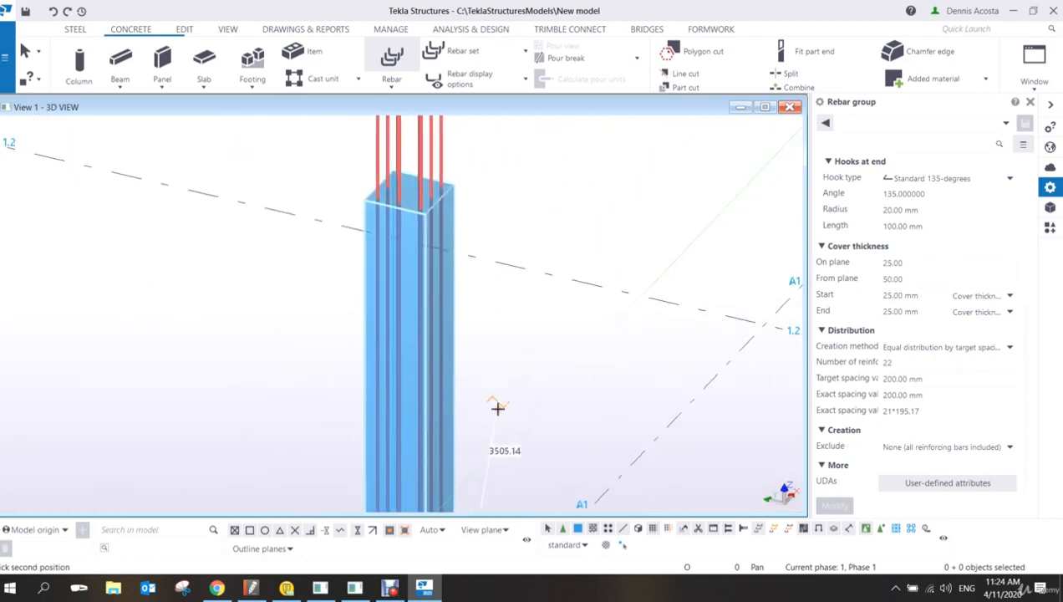
scroll(455, 202, up, 3)
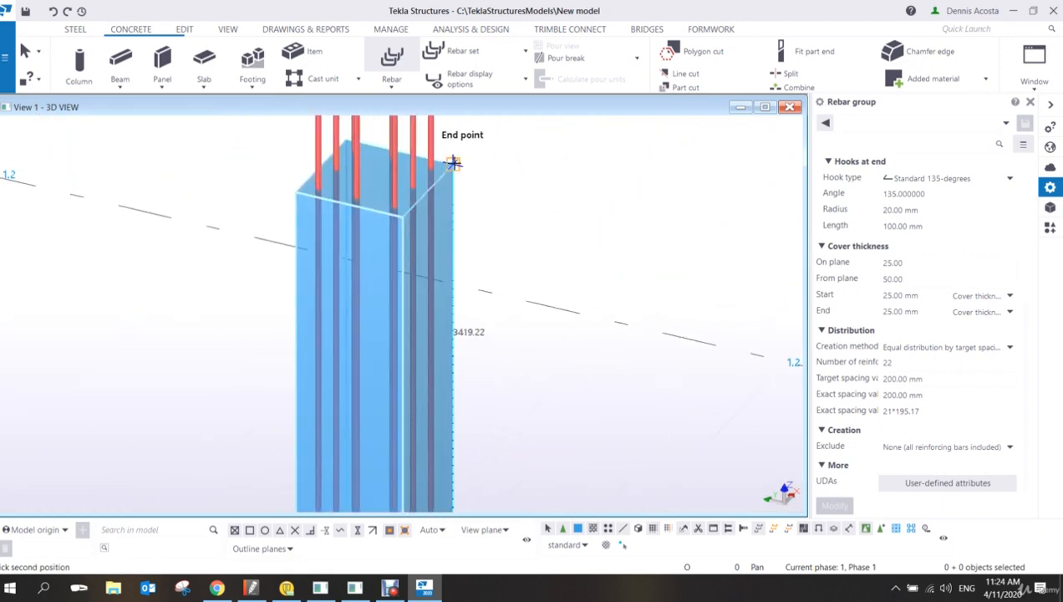
click(452, 163)
right_click(506, 186)
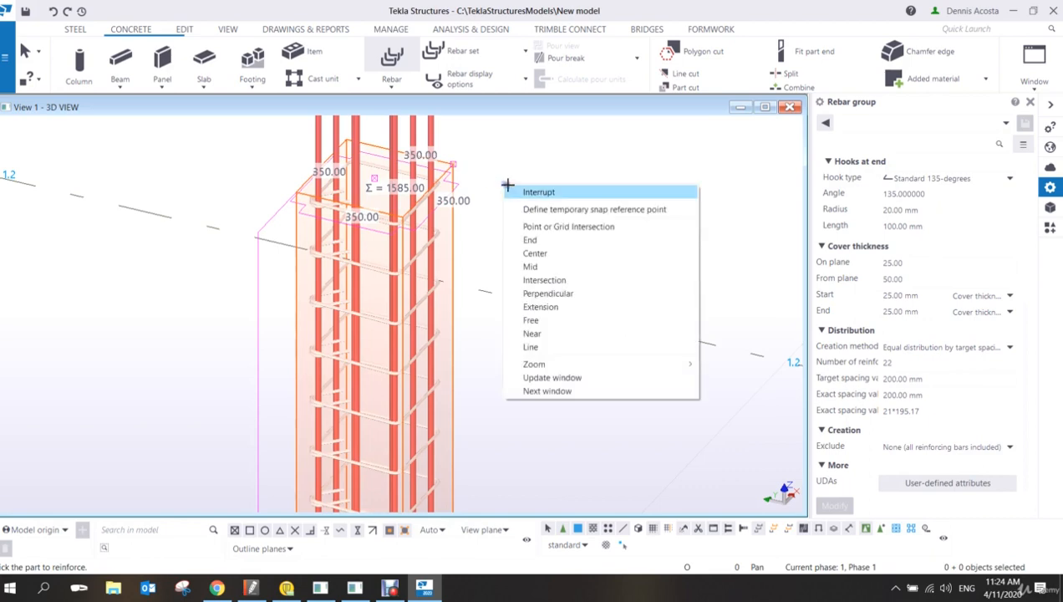
click(513, 193)
Step: Move the links group's lower range handle, just above the column base, 880 mm straight down into the footing
scroll(511, 197, down, 1)
scroll(469, 251, down, 9)
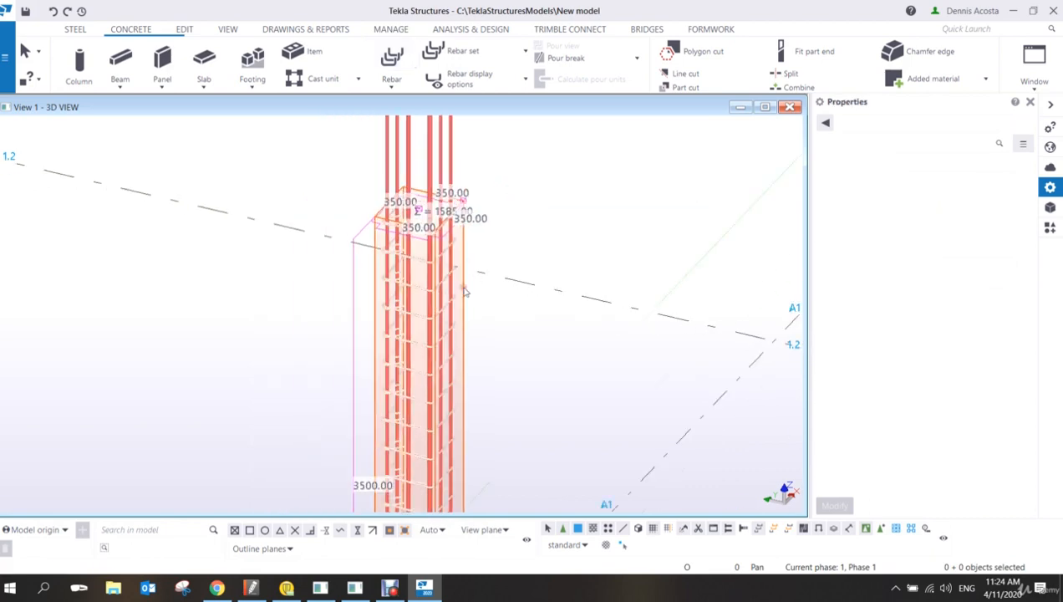
middle_drag(482, 375, 455, 245)
scroll(426, 309, up, 10)
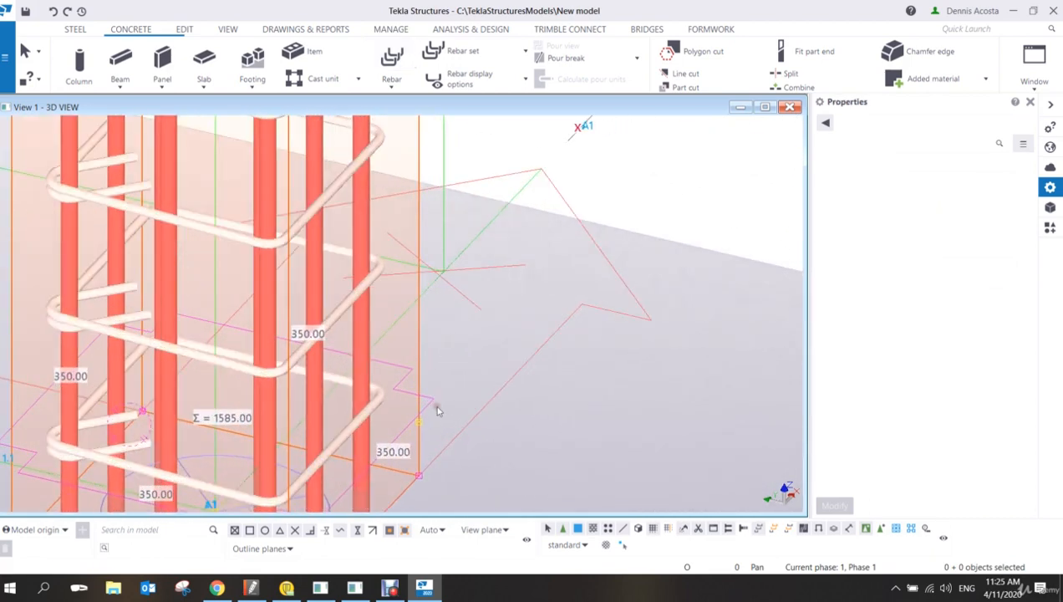
scroll(425, 314, up, 3)
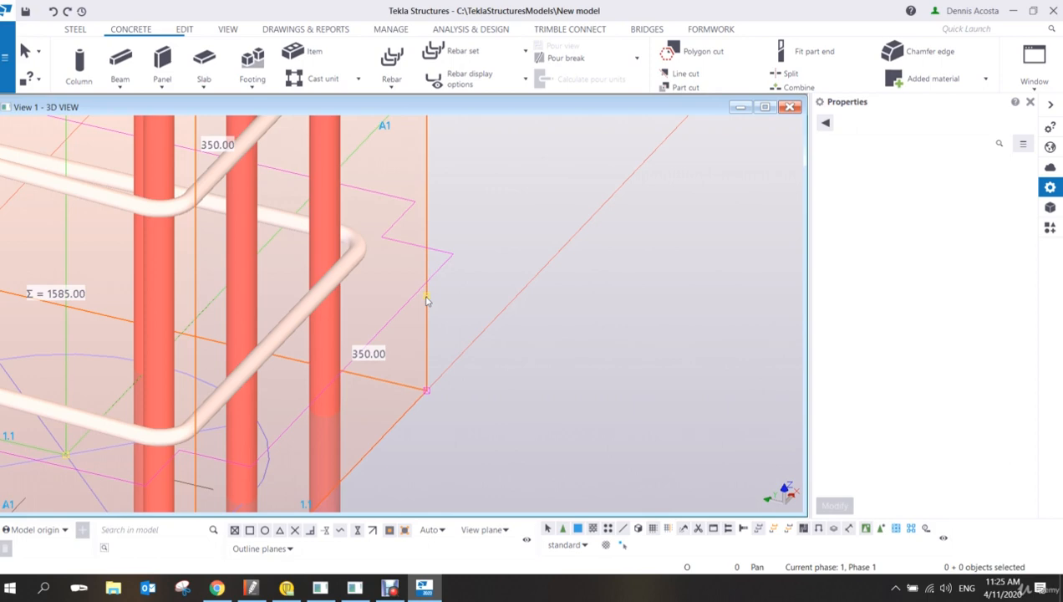
scroll(583, 253, down, 3)
scroll(641, 206, up, 3)
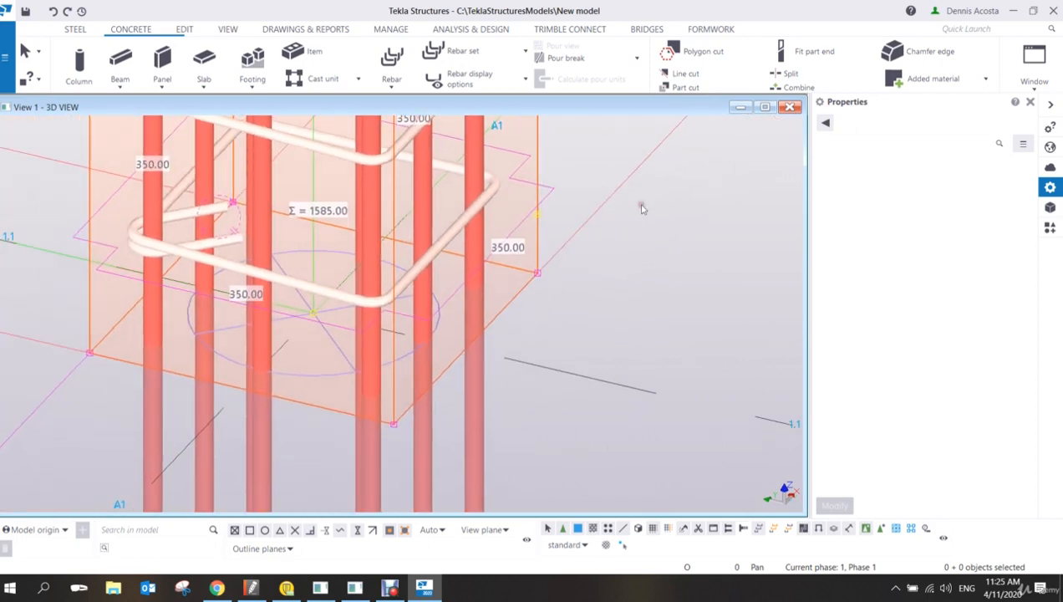
click(492, 234)
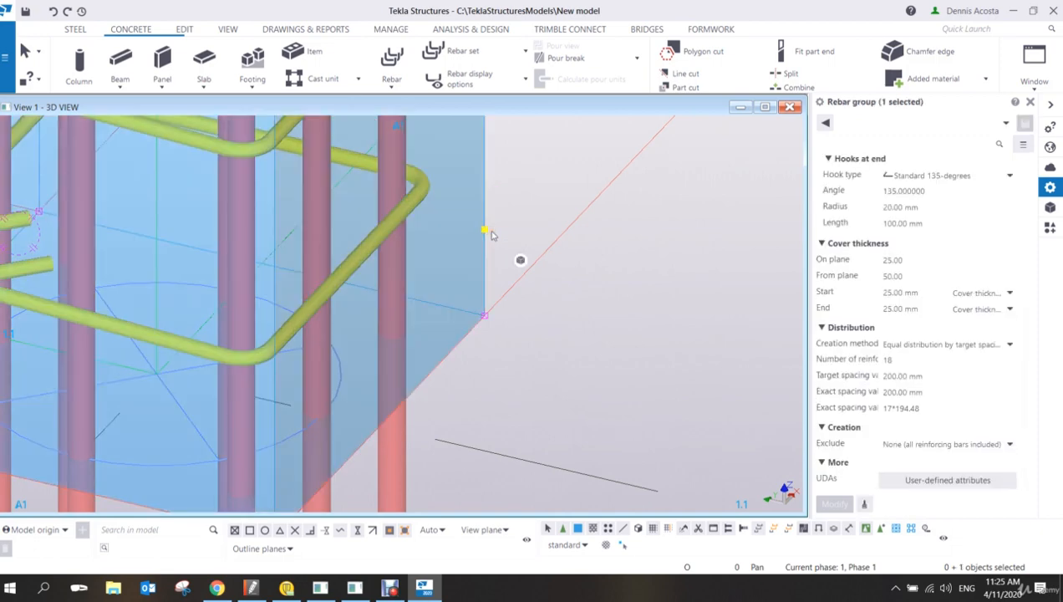
right_click(487, 231)
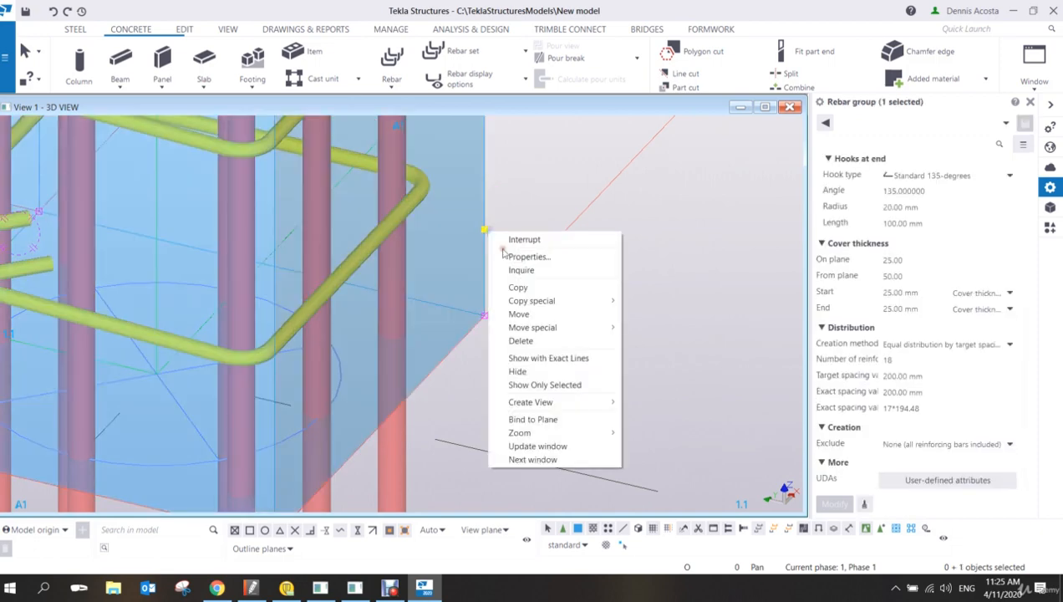
click(520, 314)
click(484, 231)
scroll(490, 263, down, 3)
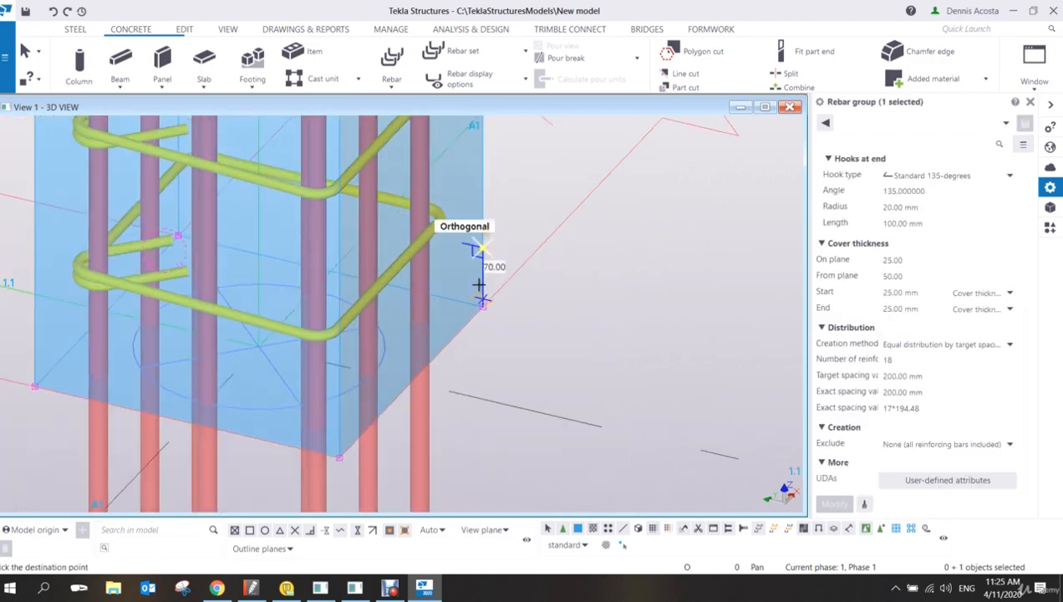
scroll(482, 301, down, 4)
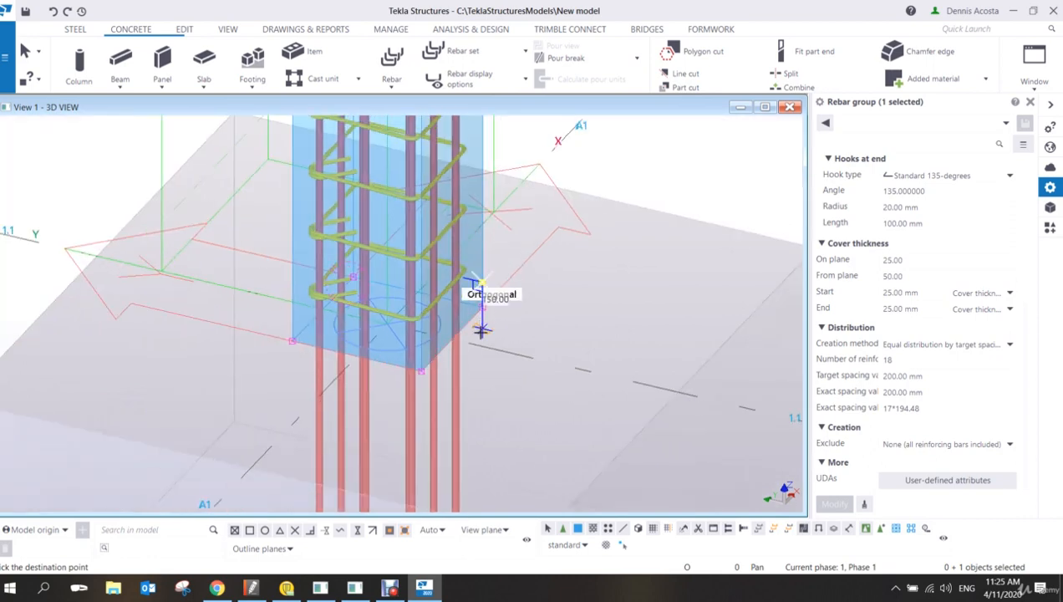
scroll(484, 235, down, 2)
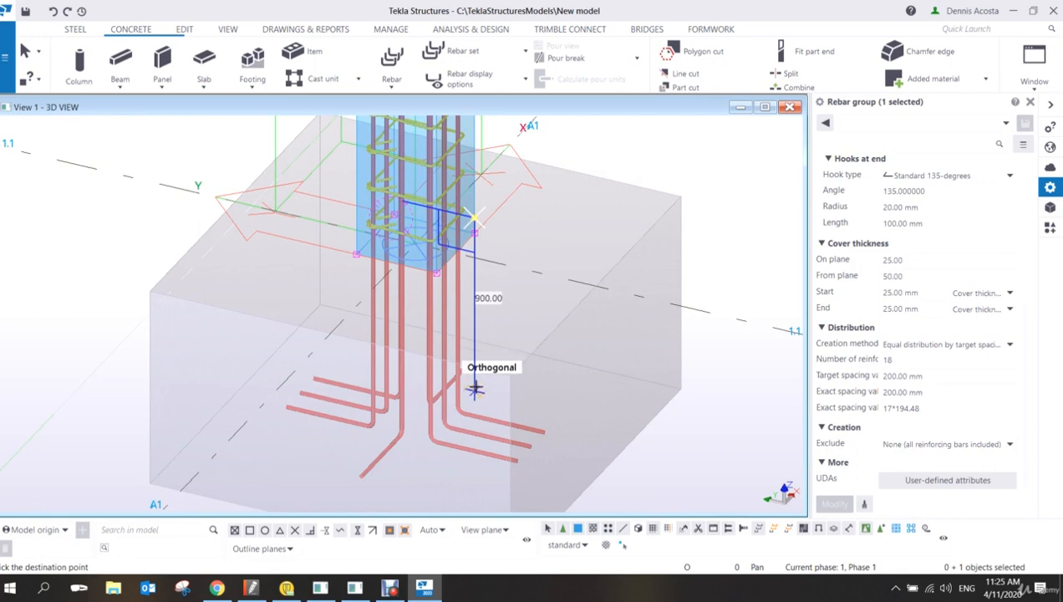
text(900)
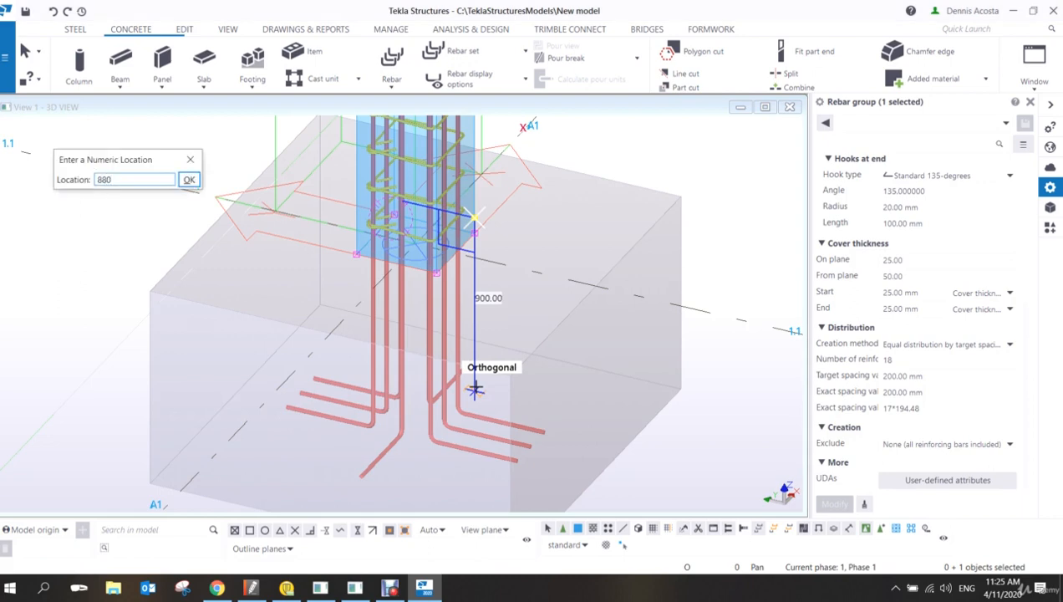
key(Return)
right_click(495, 238)
click(512, 248)
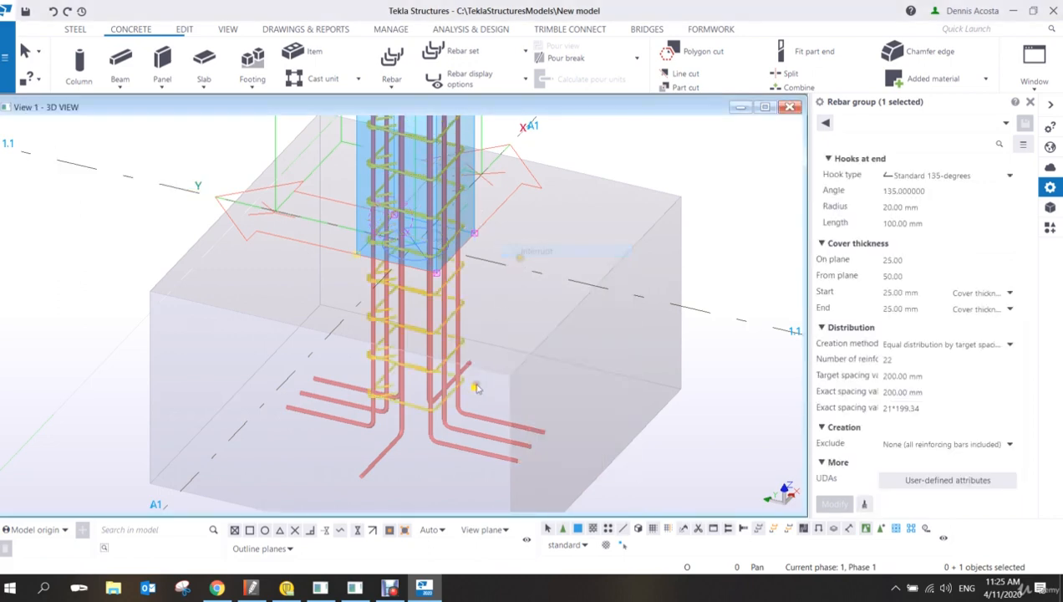
scroll(422, 378, up, 3)
mouse_move(422, 378)
ctrl+middle_down()
mouse_move(482, 330)
mouse_move(517, 323)
mouse_move(503, 418)
mouse_move(382, 352)
mouse_move(406, 335)
ctrl+middle_up()
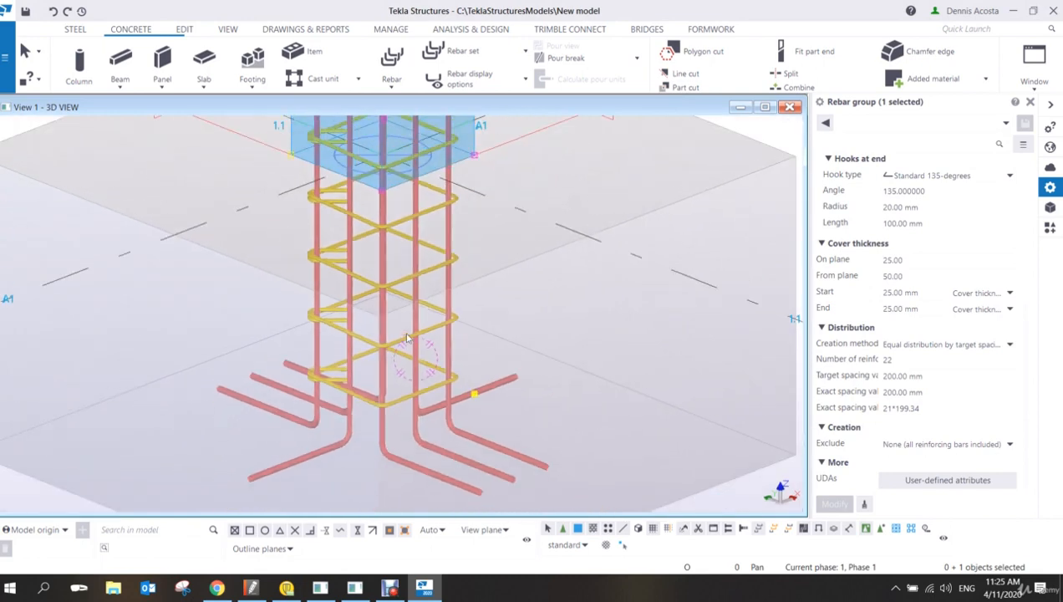
scroll(430, 355, down, 4)
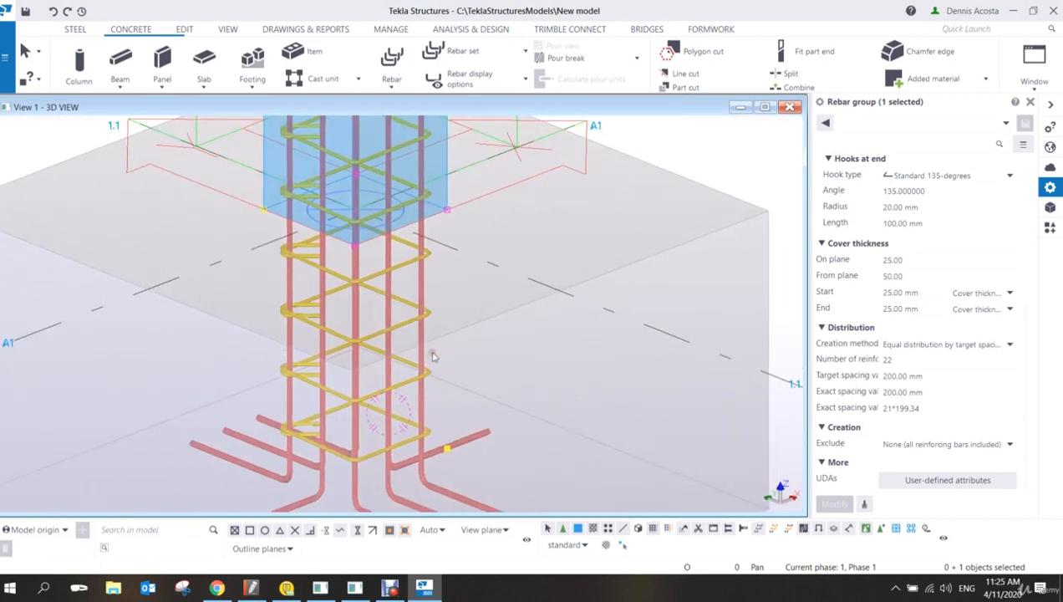